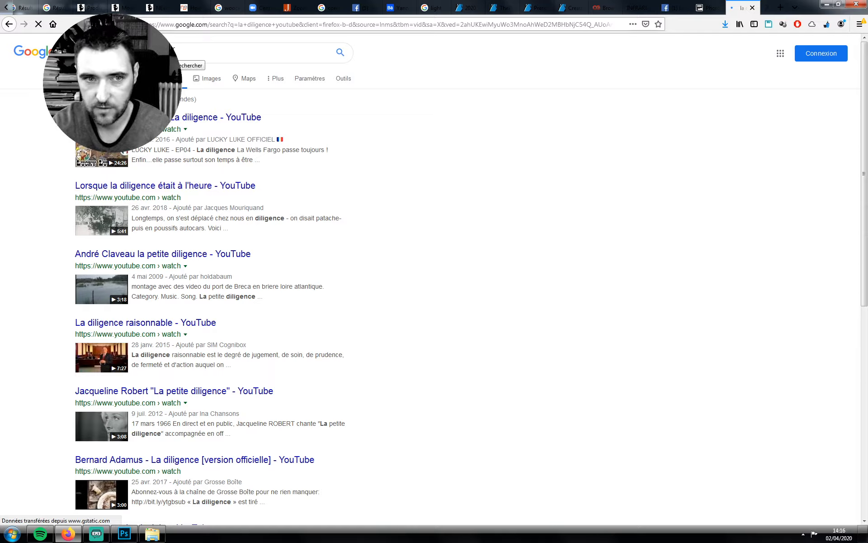
Search Google videos for La Diligence on YouTube, adding the organiser's full name to the query
text(ieu)
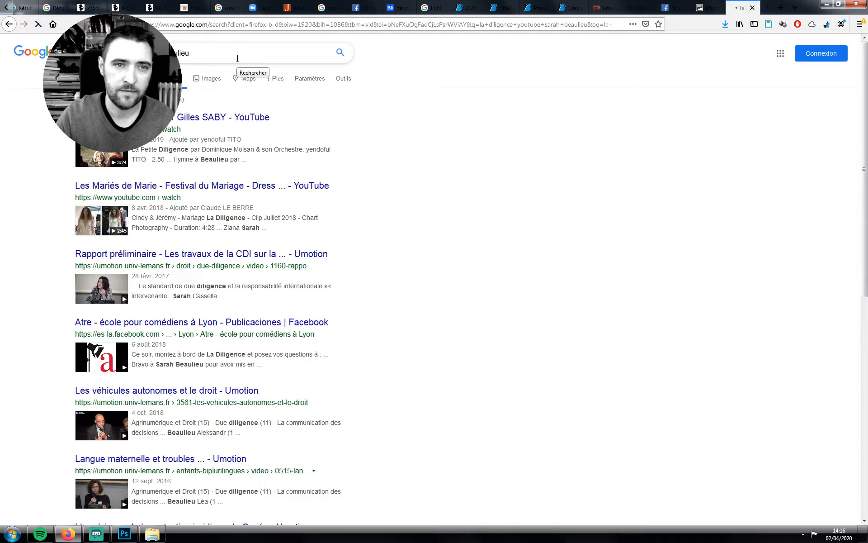
Switch to the Facebook page, check the notifications and open your own profile
click(678, 12)
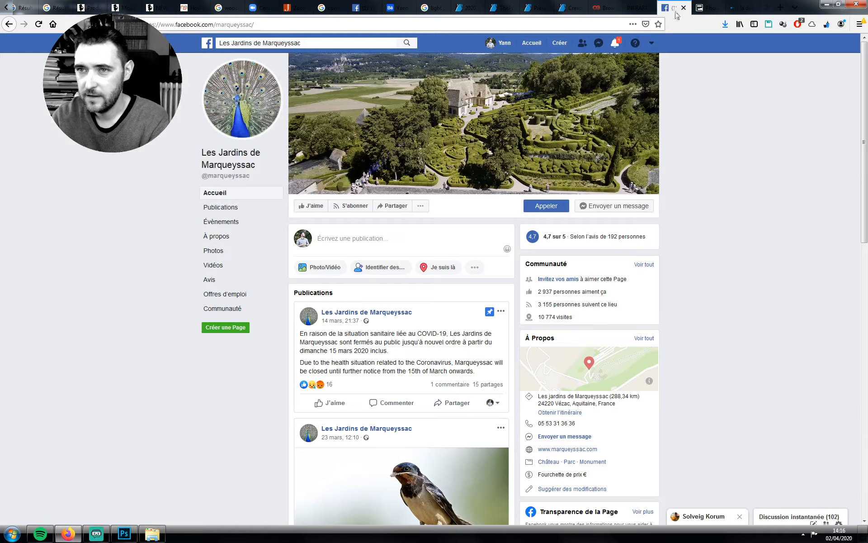
click(615, 43)
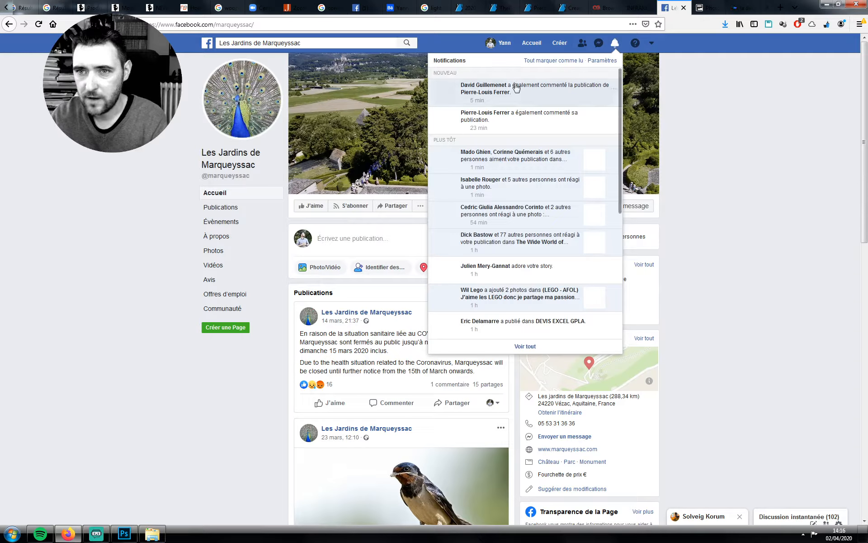
scroll(509, 44, down, 3)
click(504, 43)
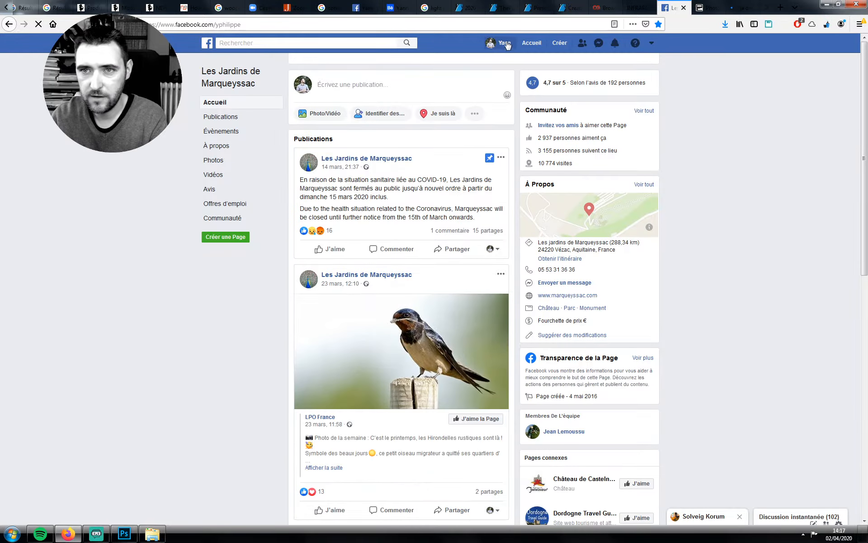
click(738, 13)
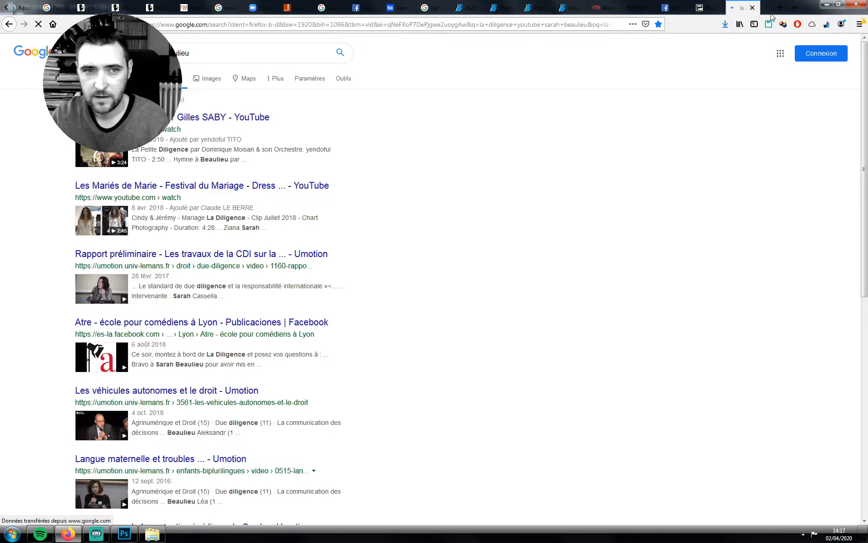
click(679, 13)
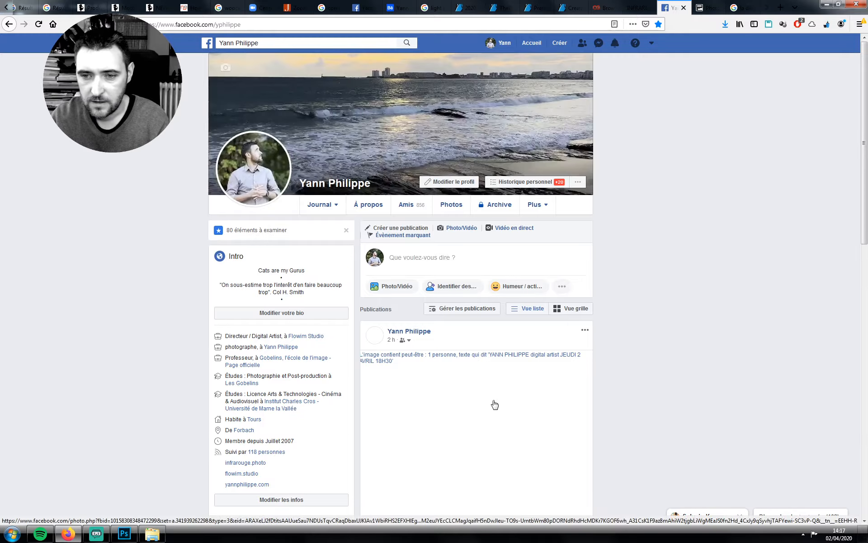
Expand the full text of the shared programme post on the profile and open the linked La Diligence page
scroll(489, 398, down, 2)
scroll(487, 395, down, 2)
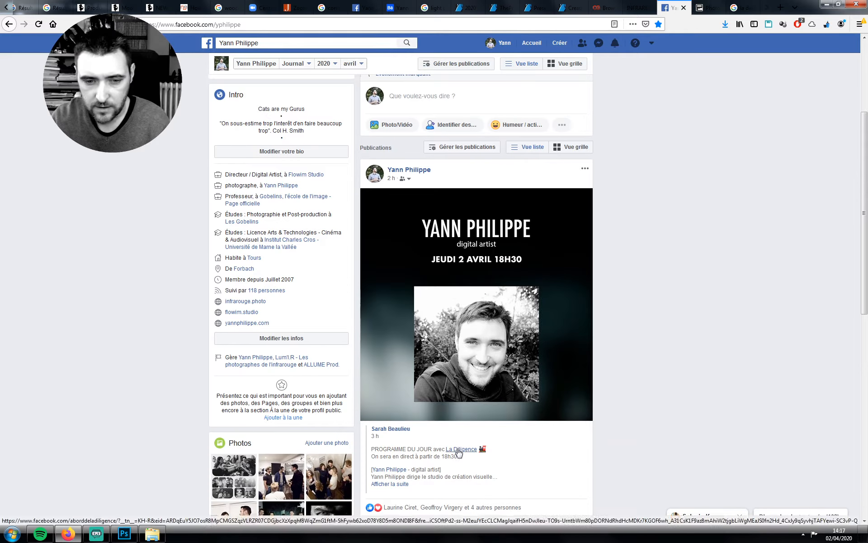
mouse_move(459, 450)
scroll(463, 469, down, 2)
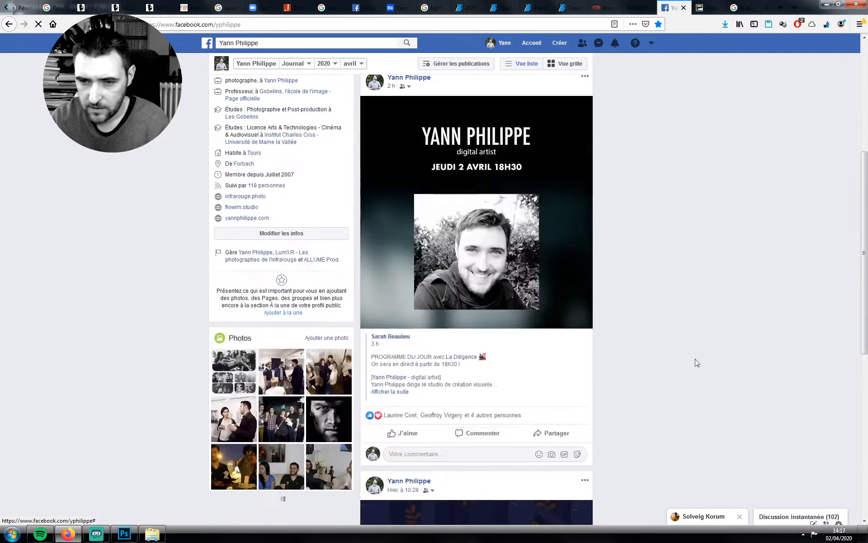
click(392, 391)
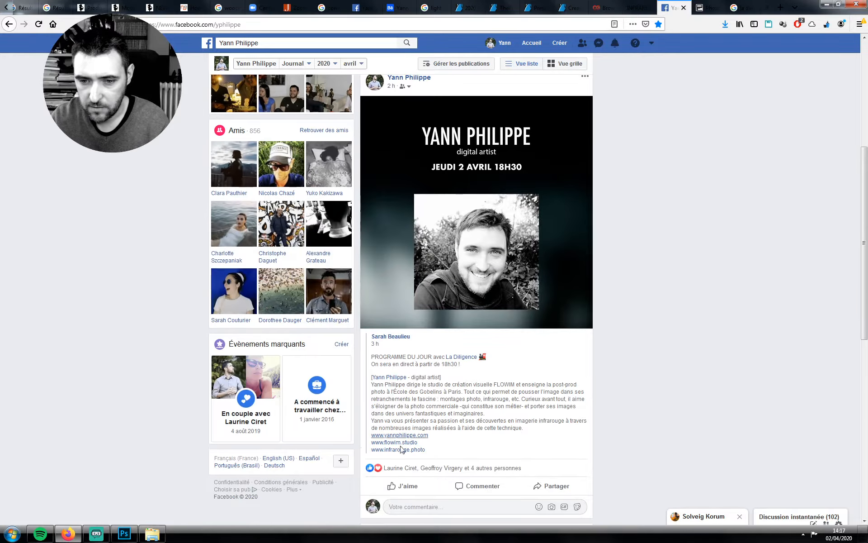
click(458, 359)
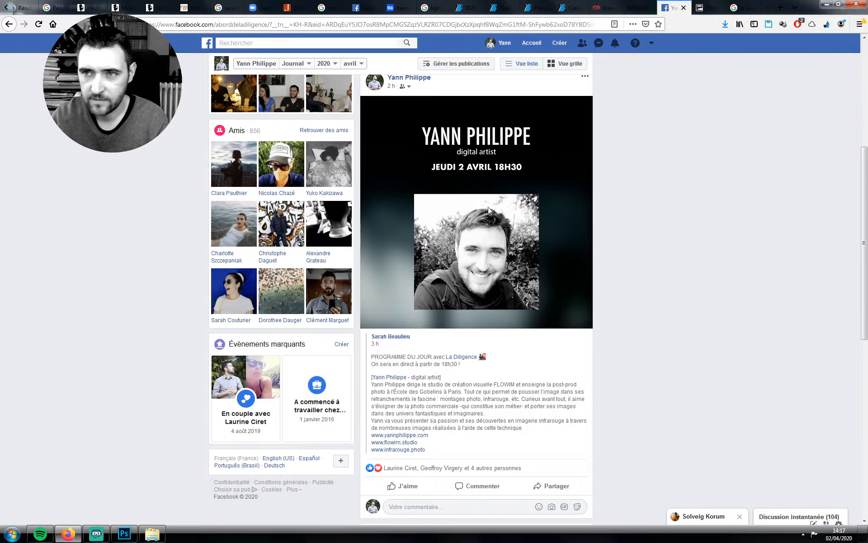
Copy the La Diligence page address up to "aborddeladiligence" and send it in the Streamlabs OBS stream chat
click(96, 536)
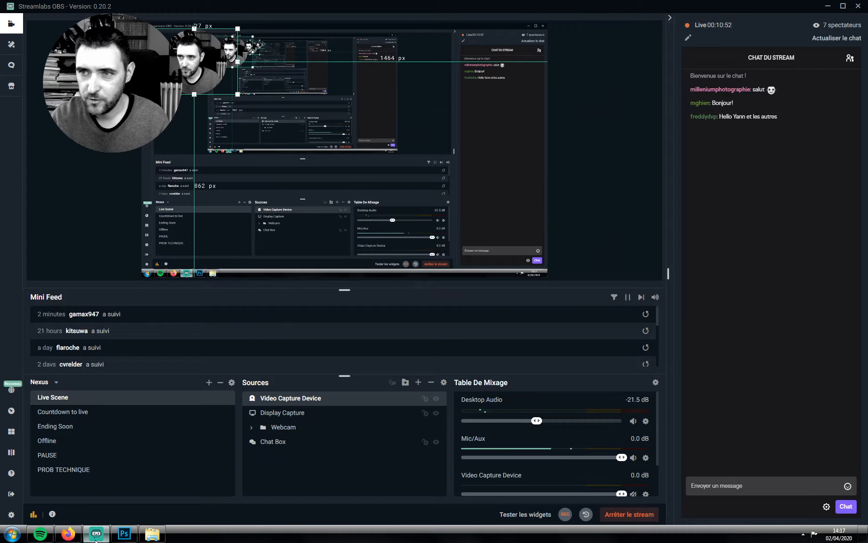
click(97, 536)
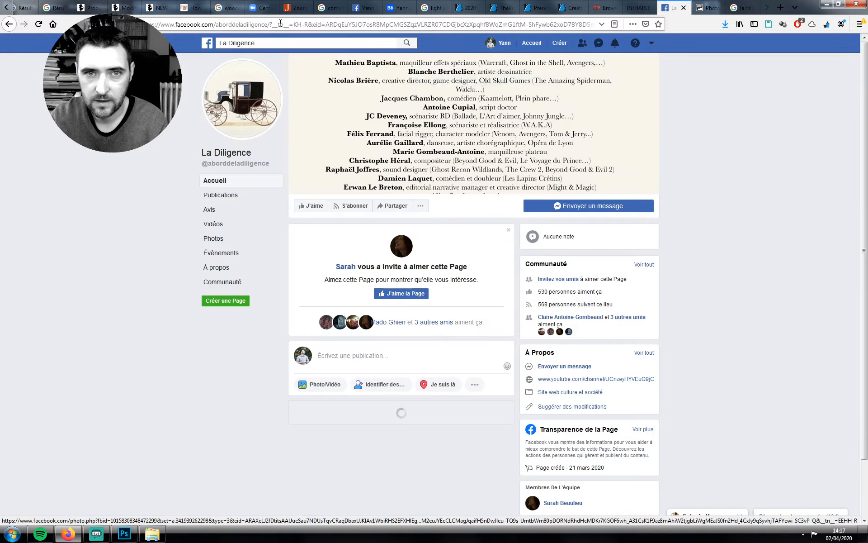
drag(268, 24, 37, 28)
key(ctrl+c)
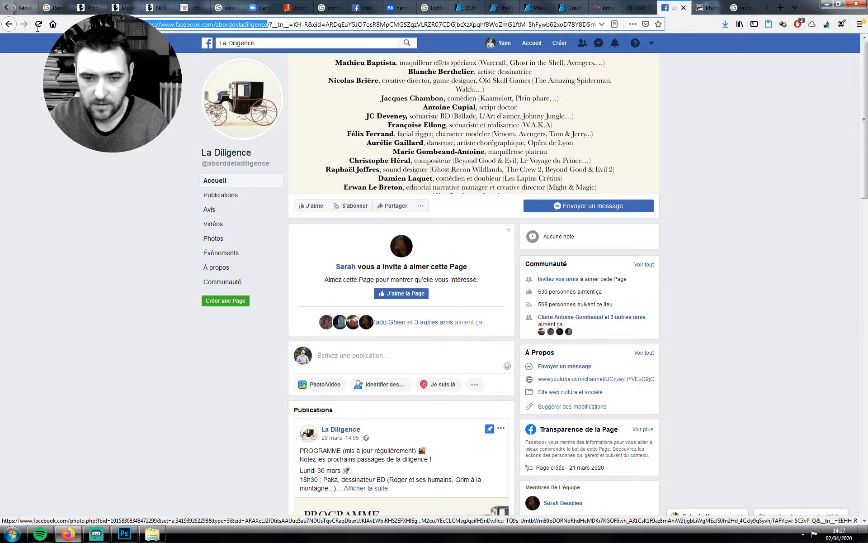
scroll(338, 381, down, 8)
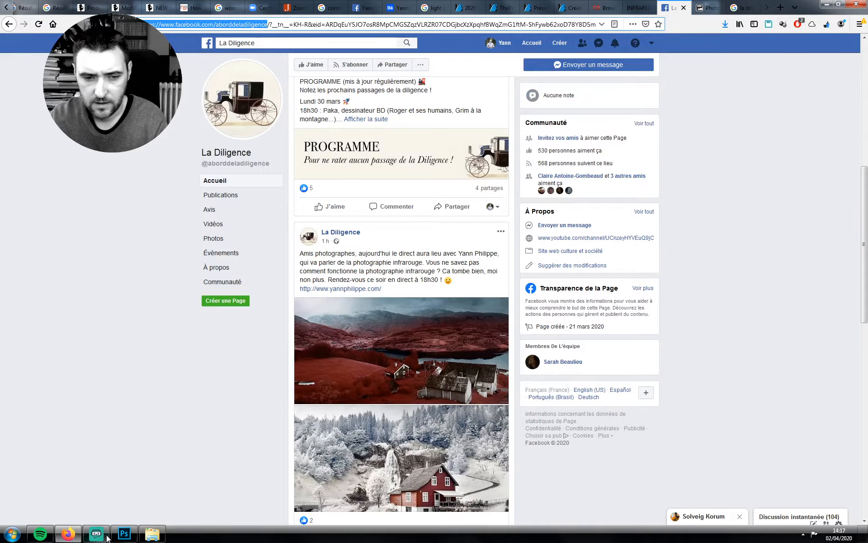
click(102, 537)
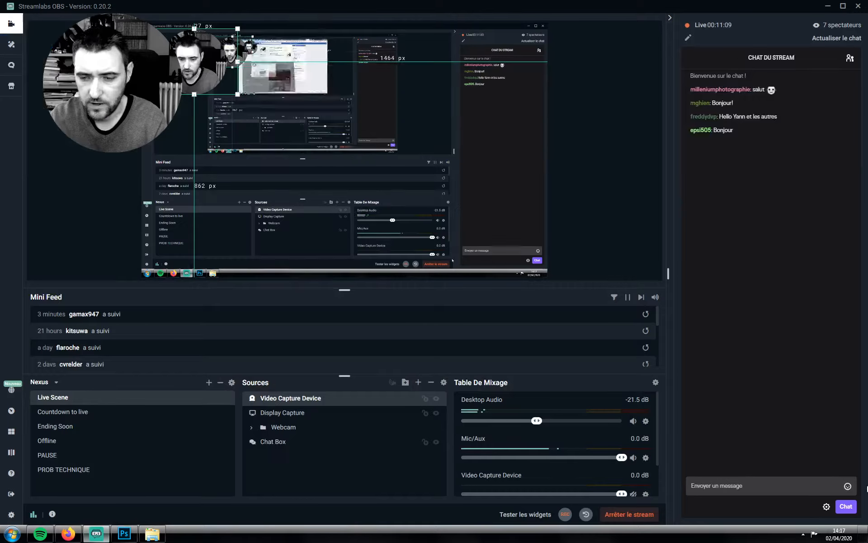
click(777, 480)
key(ctrl+v)
key(Return)
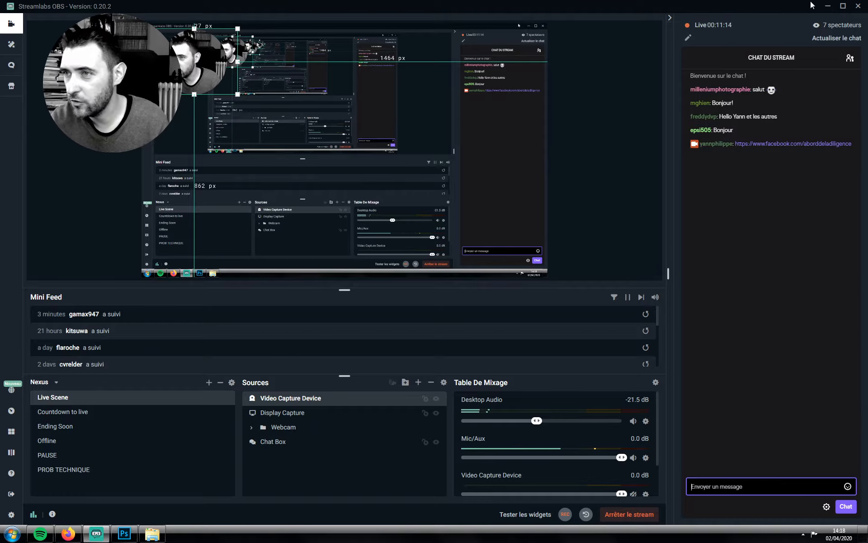
Return to the La Diligence Facebook page in Firefox and look through its posts and videos
click(828, 7)
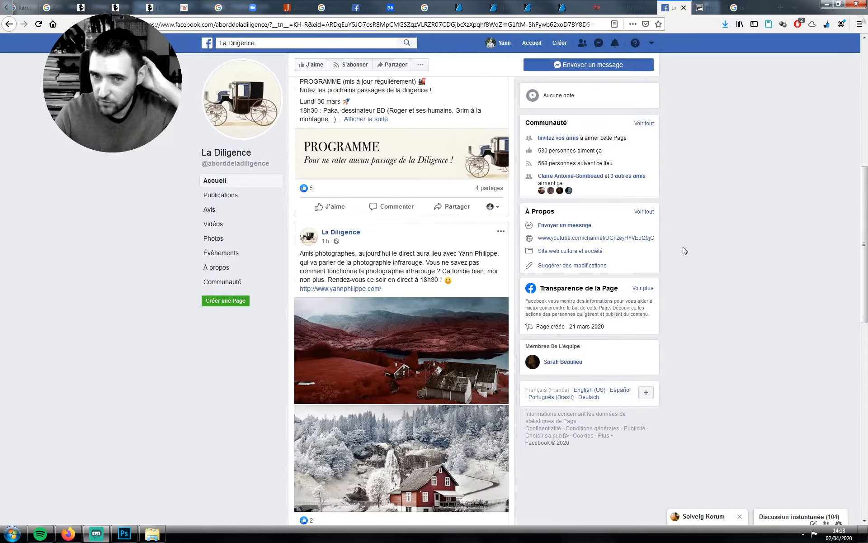
scroll(733, 278, down, 3)
scroll(733, 278, down, 3)
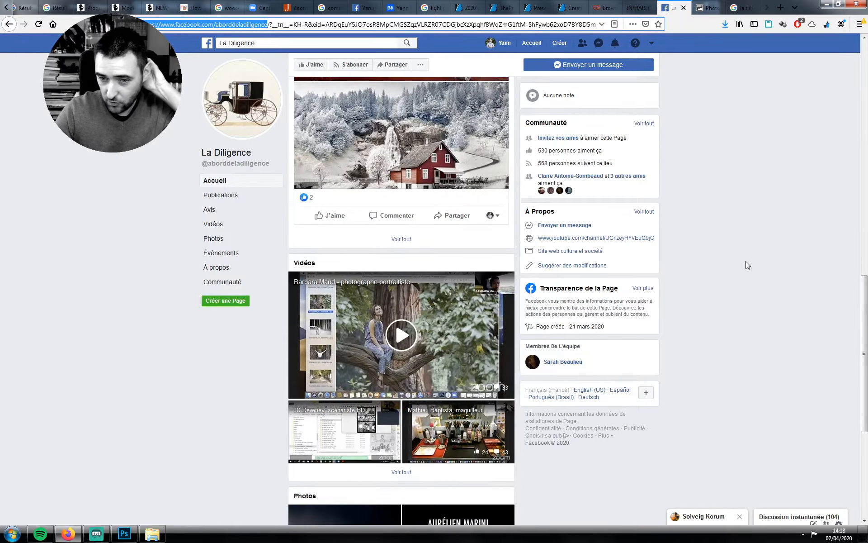
scroll(748, 265, up, 4)
scroll(748, 265, up, 5)
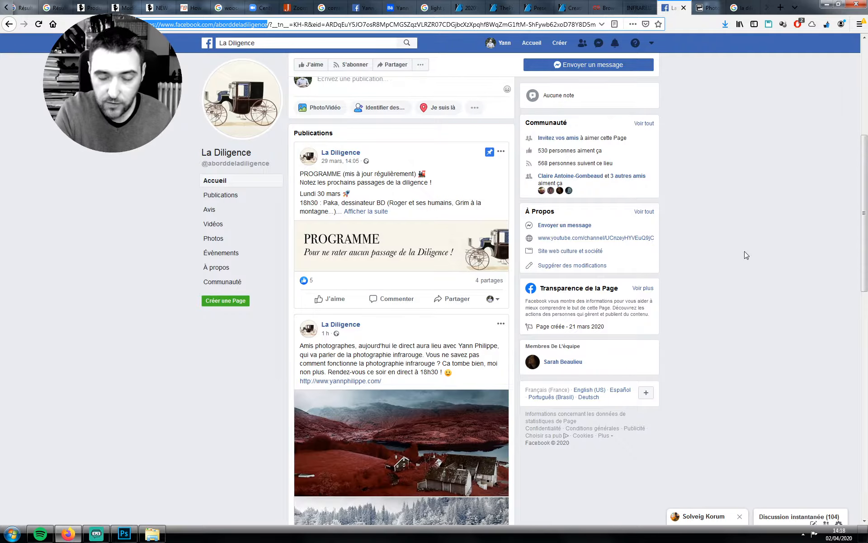
scroll(629, 271, down, 5)
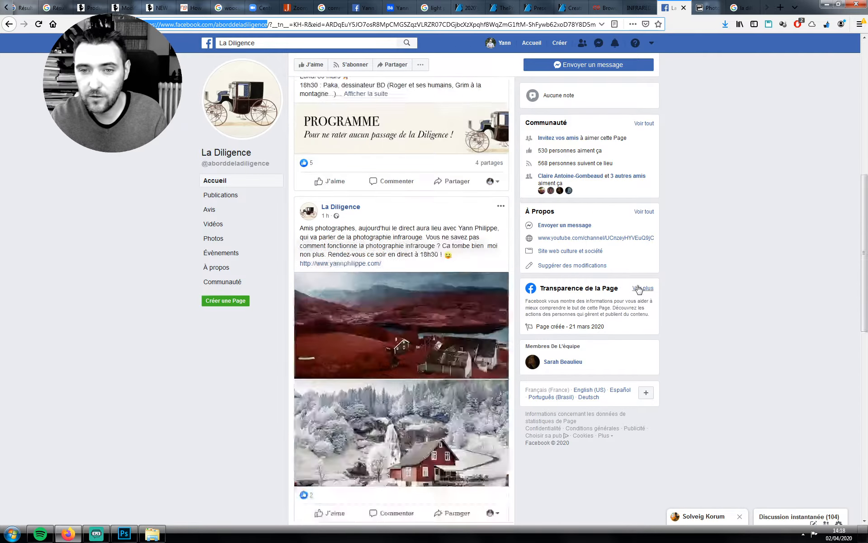
scroll(700, 290, up, 1)
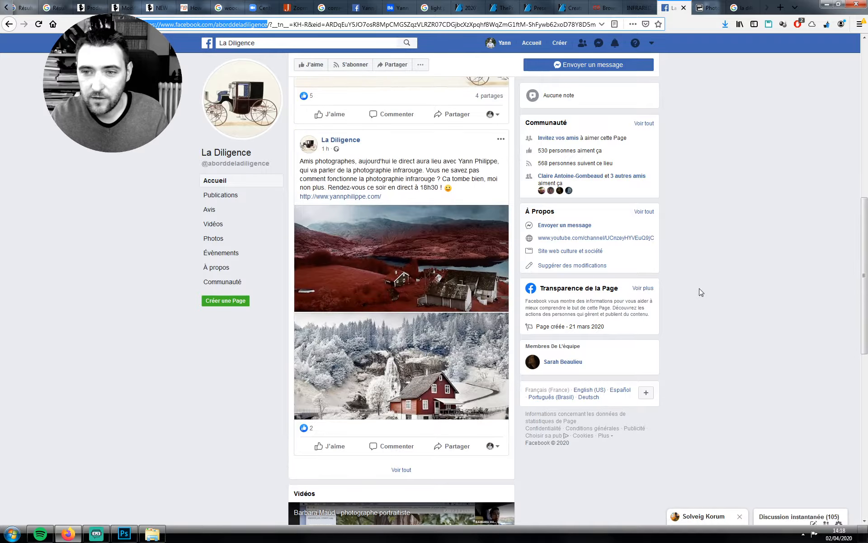
Copy the YouTube channel link from the page's À Propos section and send it in the Streamlabs OBS stream chat
right_click(636, 240)
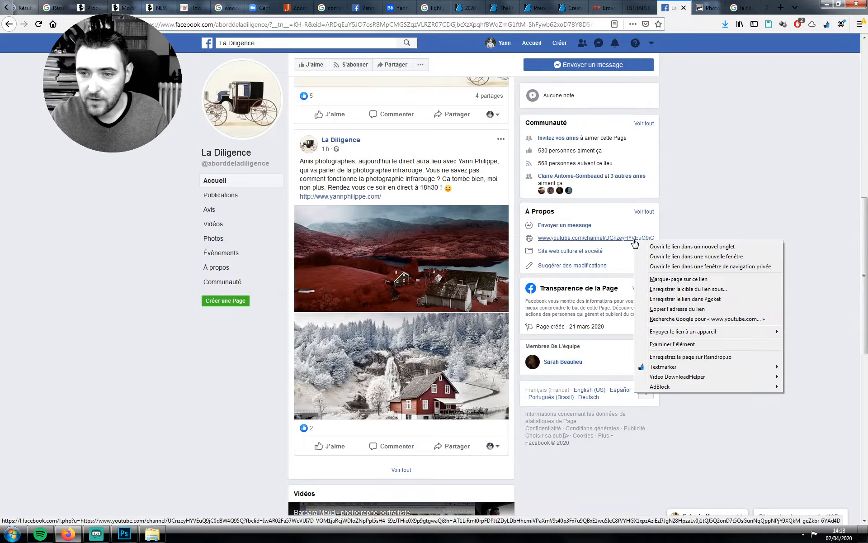
click(677, 309)
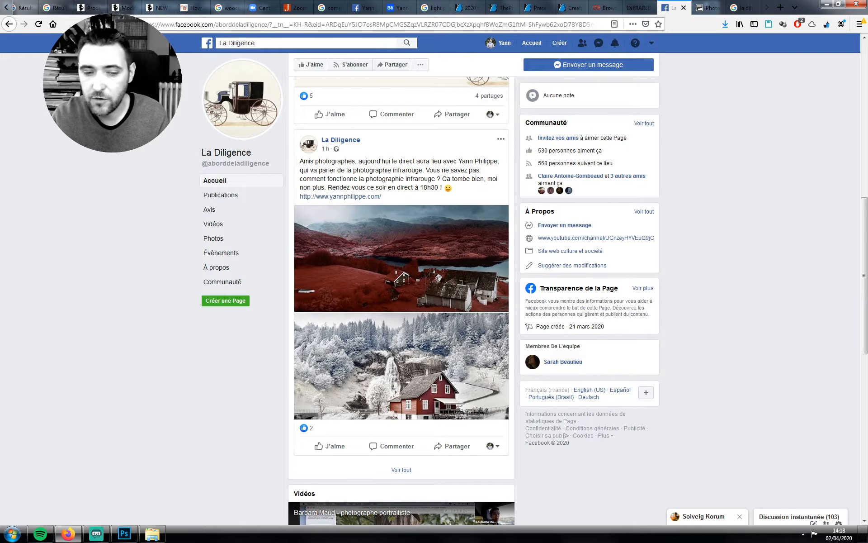
click(96, 534)
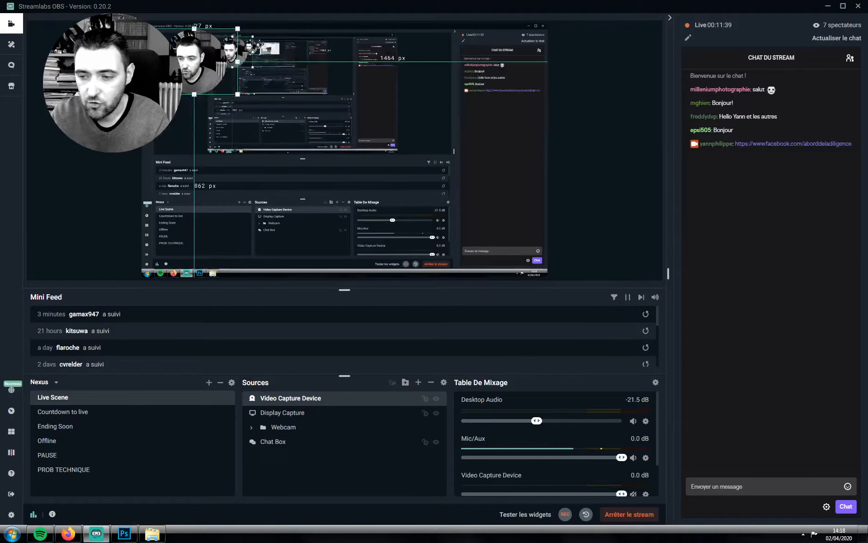
click(709, 482)
text(https://www.youtube.com/channel/UCnzeyHYVEuQ9jC0d8W4O95Q?fbclid=IwAR02Fa57WcVUI7D-VOM1jaRcjWDloZNpPpl5sH4-S9zJTHie0X9p9gtgwaQ)
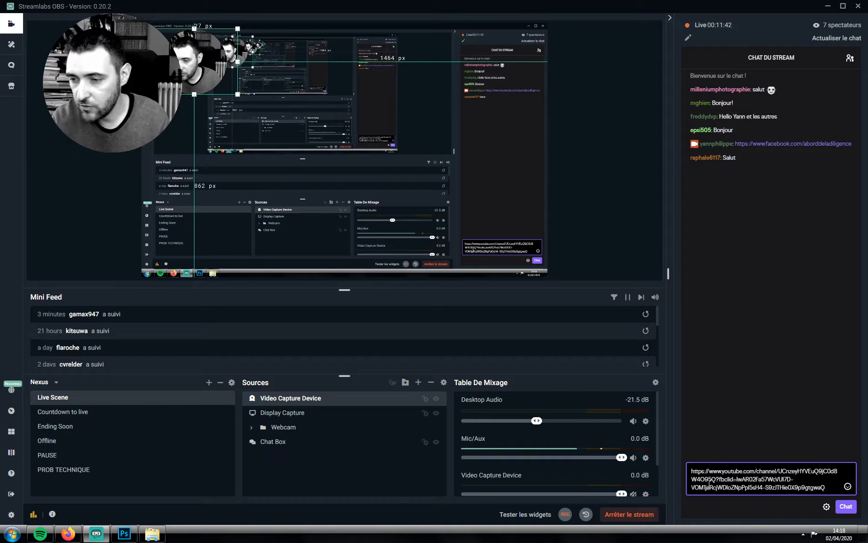
key(Return)
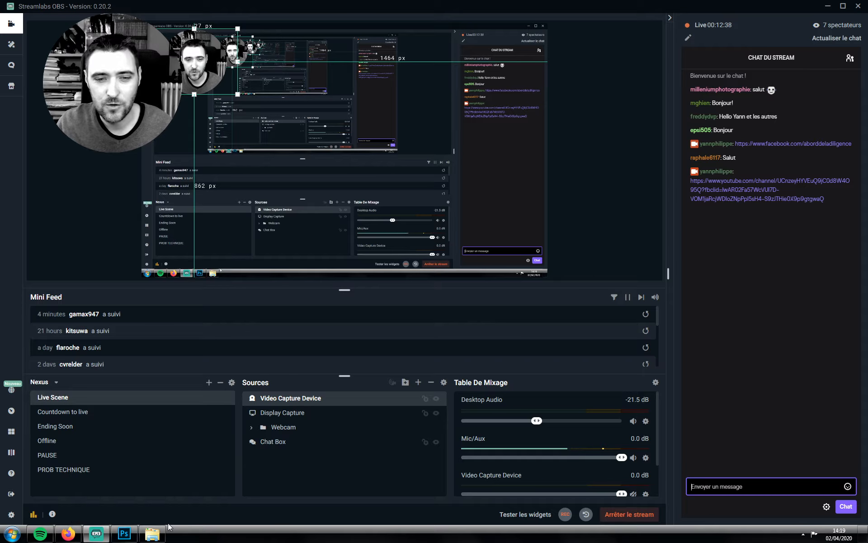
Switch to the annotated industrial photo in Photoshop, enlarge it and collapse the floating Propriétés panel to icons
click(123, 537)
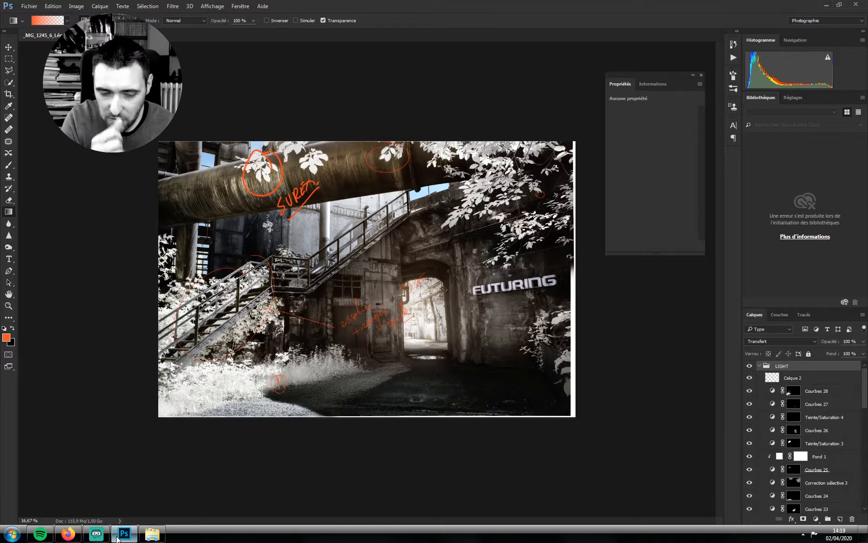
key(z)
drag(341, 338, 361, 337)
click(693, 75)
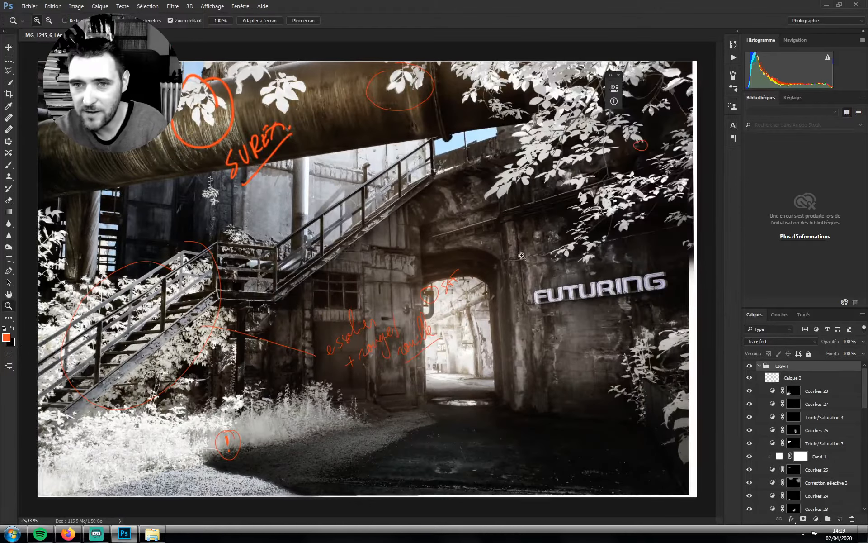
Examine the annotated photo up close, checking the vertical pipe by the stairs and the circled leaves on the large pipe
drag(264, 367, 261, 363)
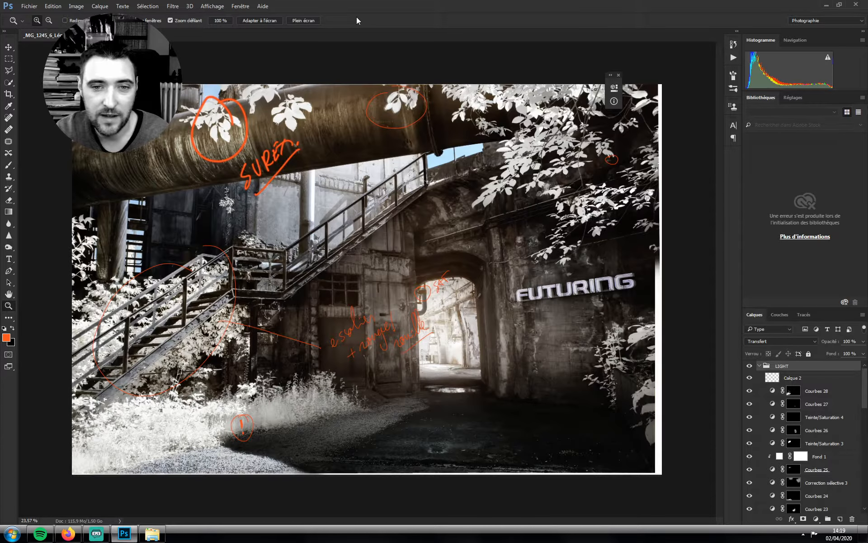
drag(313, 192, 379, 200)
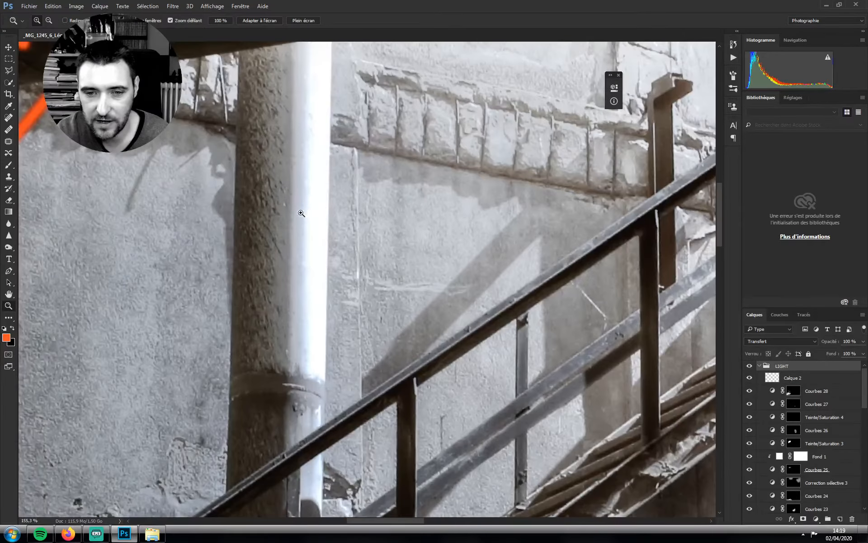
drag(300, 213, 244, 213)
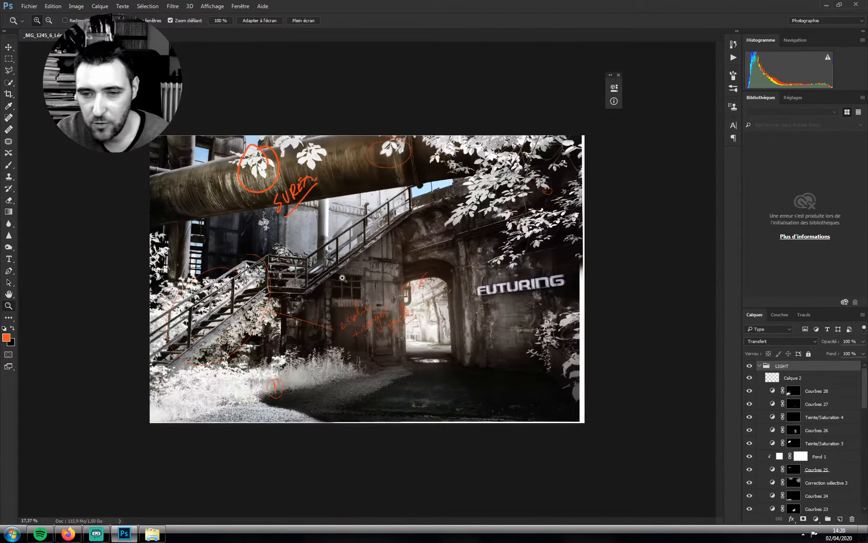
drag(425, 316, 383, 293)
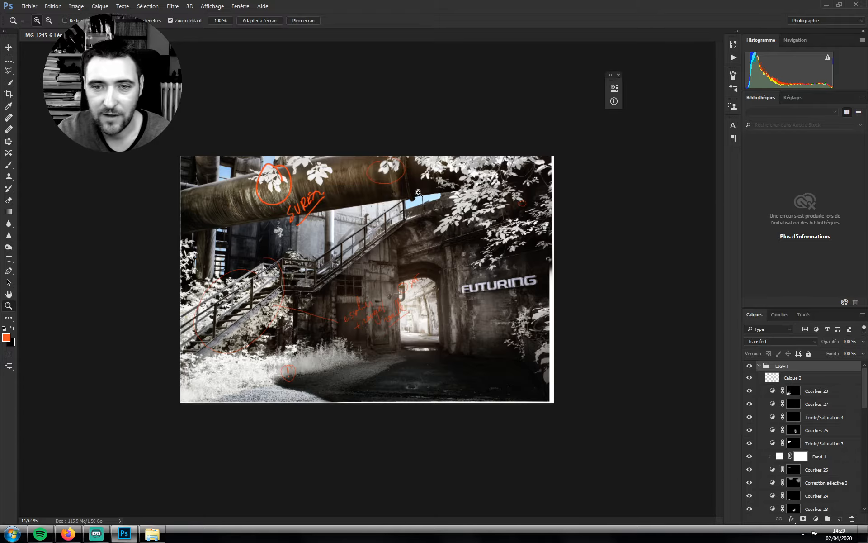
drag(389, 162, 421, 137)
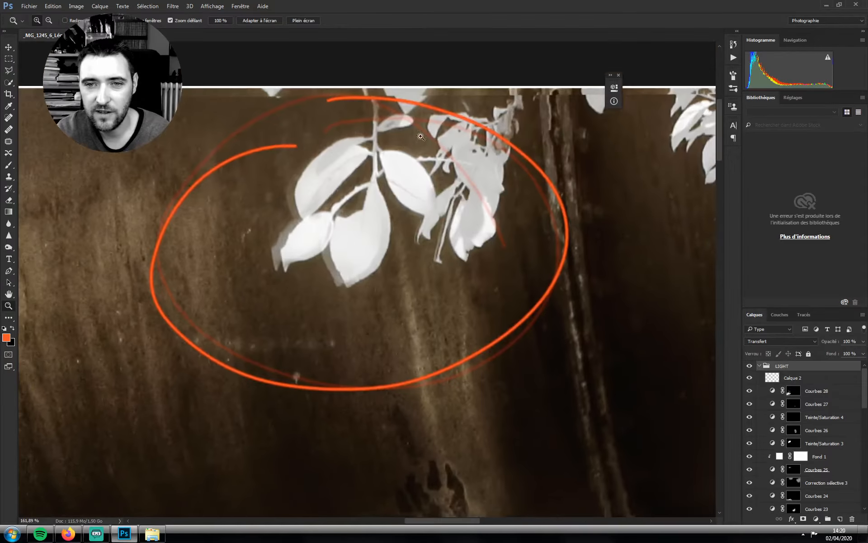
drag(366, 185, 331, 149)
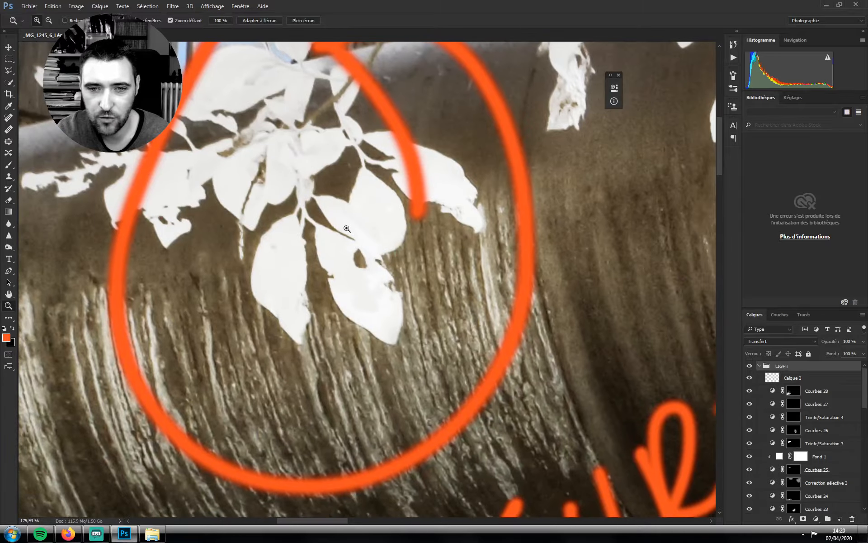
drag(302, 233, 220, 225)
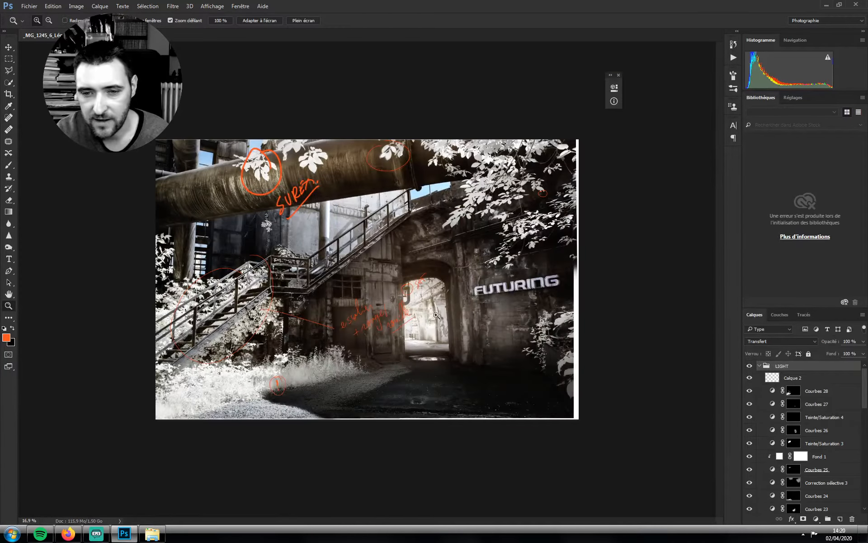
Look through the layer stack and compare the photo with the LIGHT group hidden and shown
mouse_move(432, 330)
mouse_down()
mouse_move(499, 322)
mouse_move(445, 336)
mouse_up()
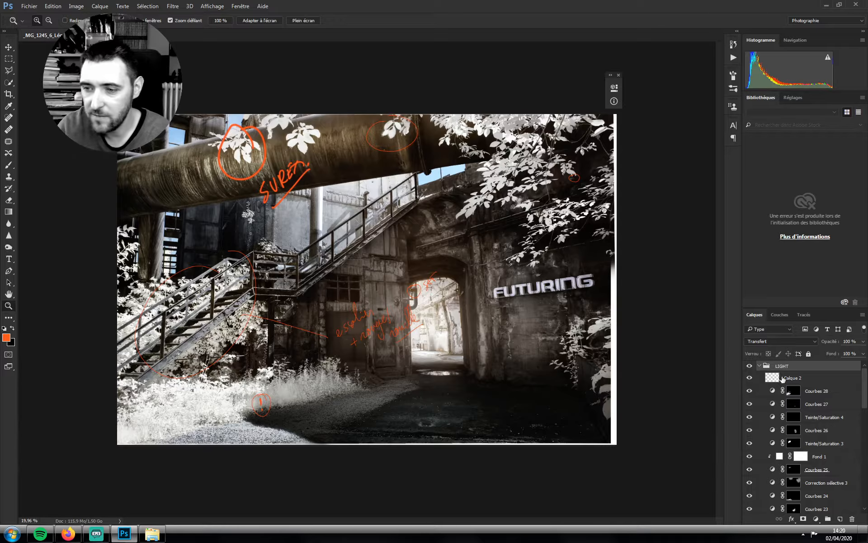
scroll(764, 376, down, 15)
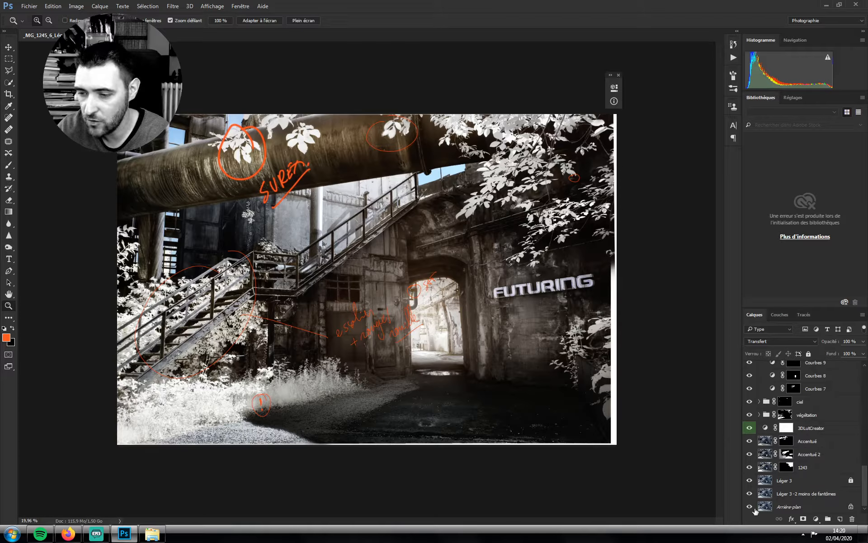
scroll(781, 463, up, 15)
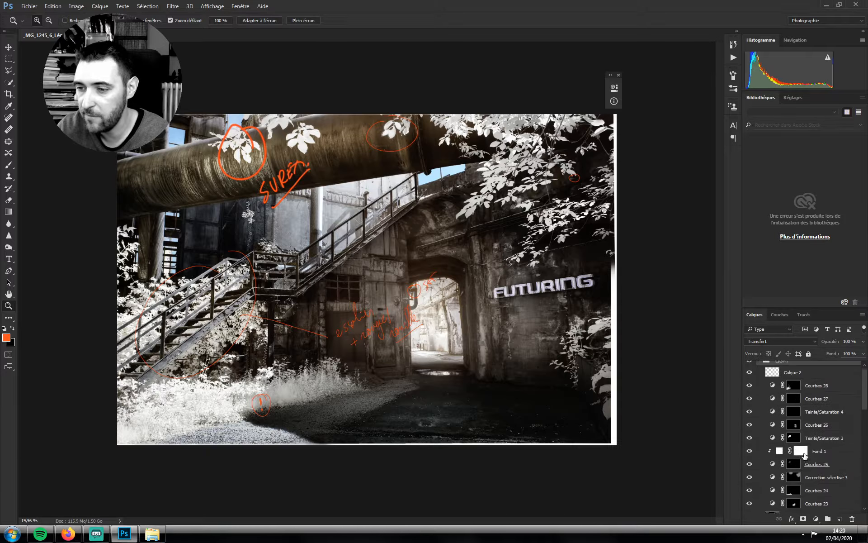
click(749, 377)
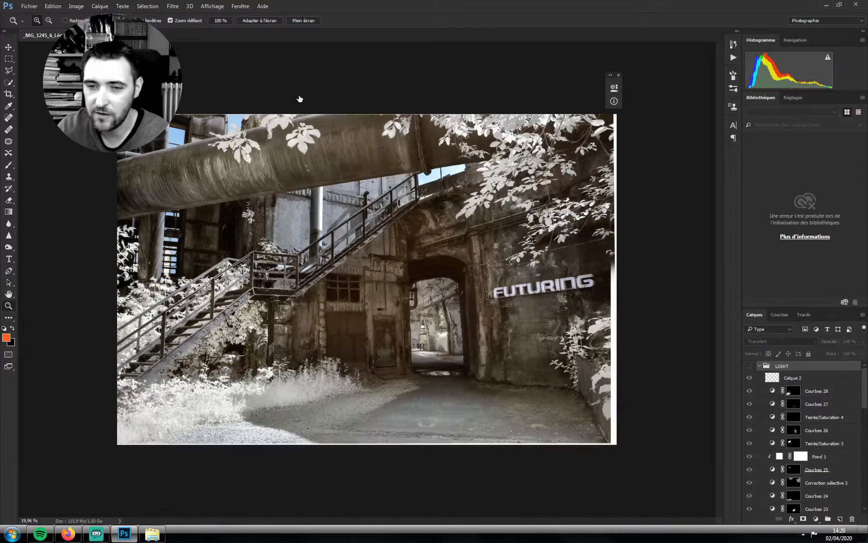
click(749, 366)
click(749, 366)
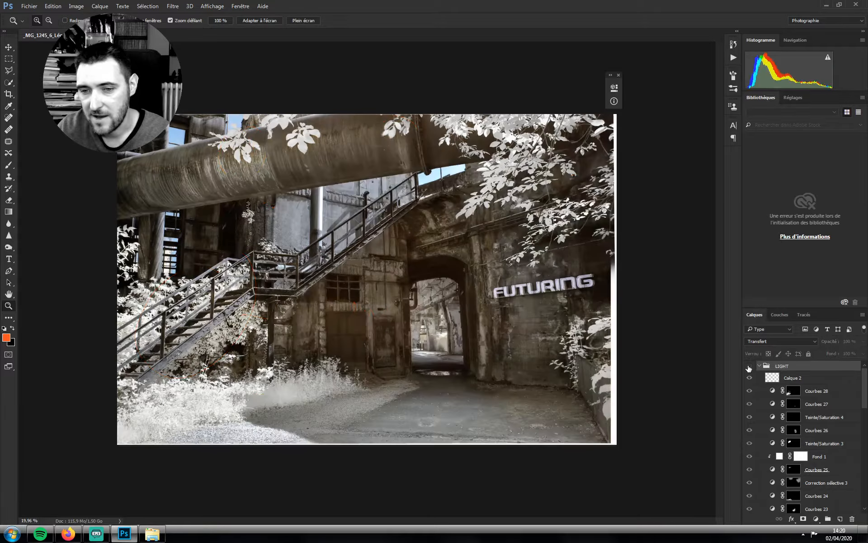
click(749, 367)
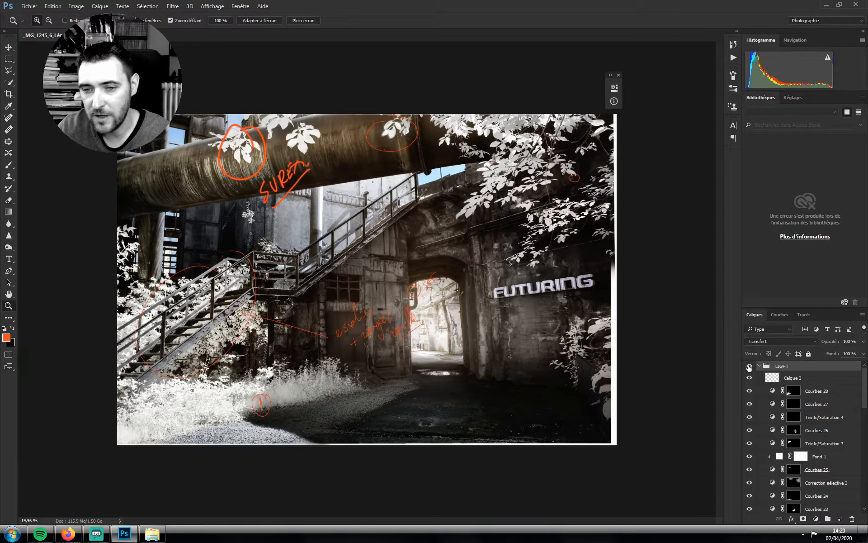
click(749, 366)
click(749, 366)
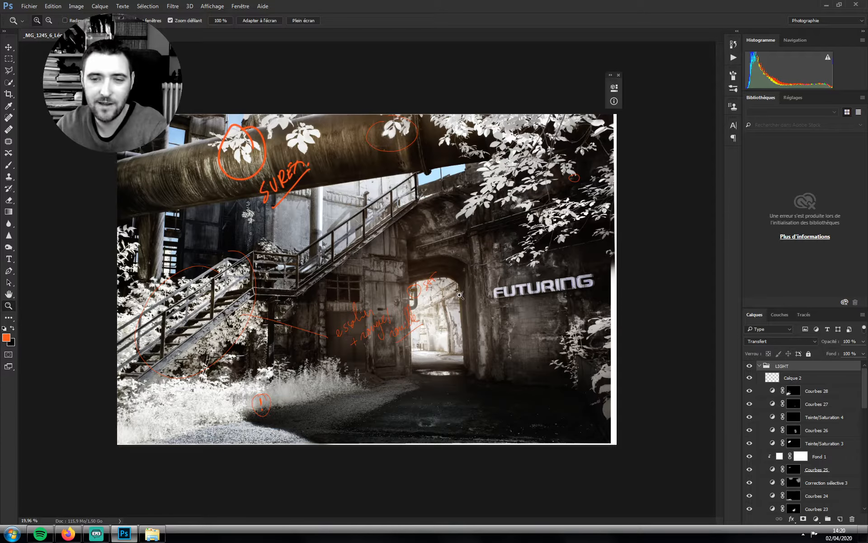
Examine the circled bent pipe in the archway and the annotations around it up close
drag(440, 309, 440, 308)
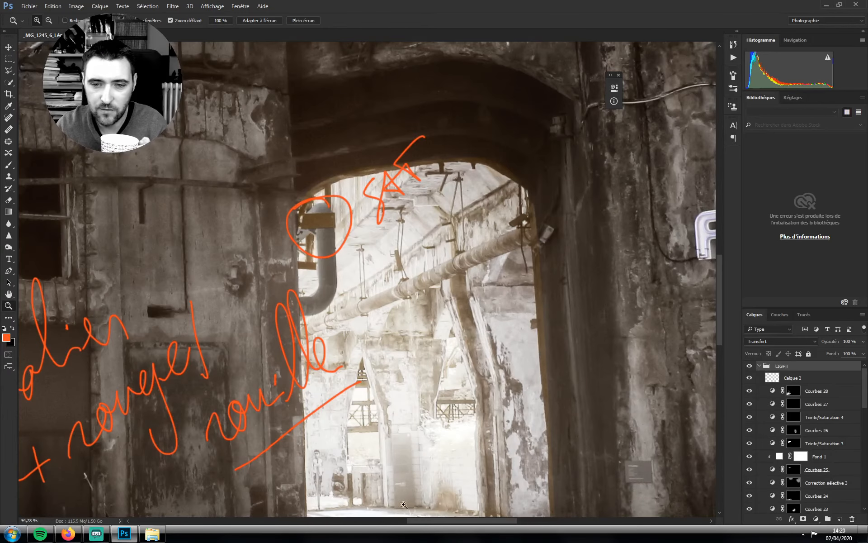
drag(454, 388, 409, 377)
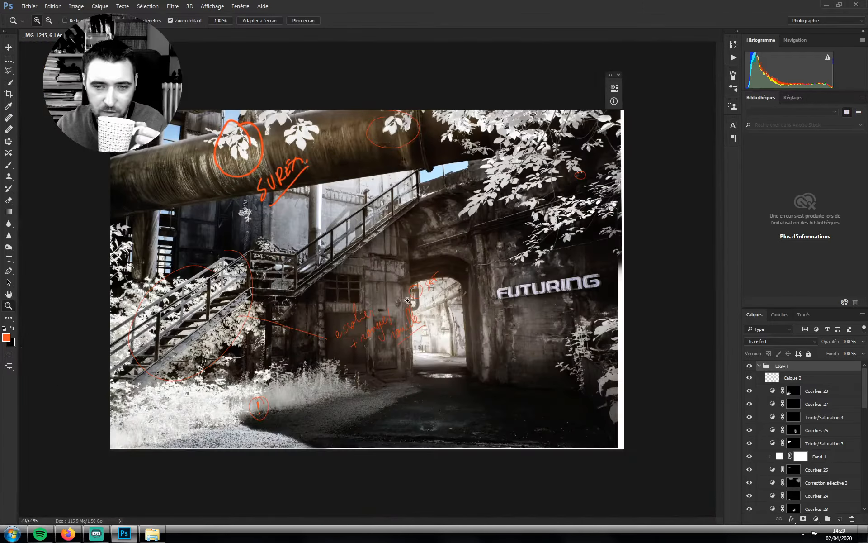
scroll(414, 308, up, 6)
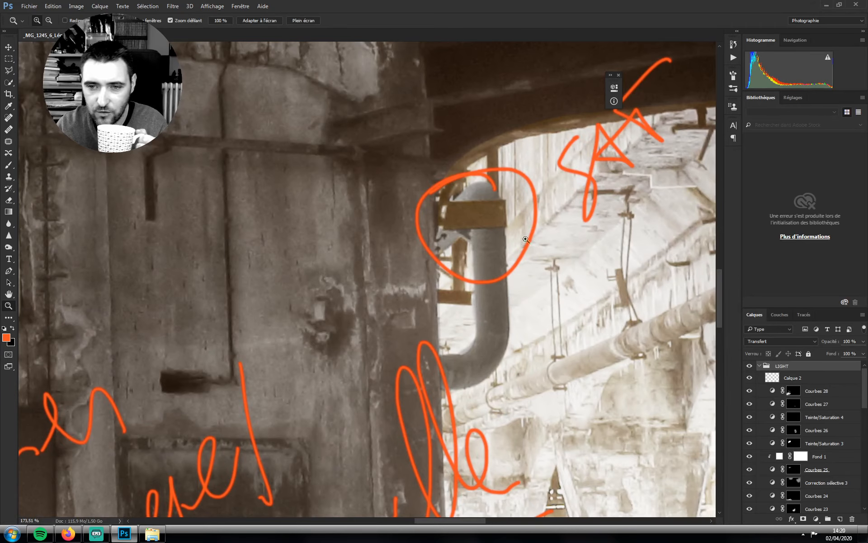
scroll(414, 303, down, 6)
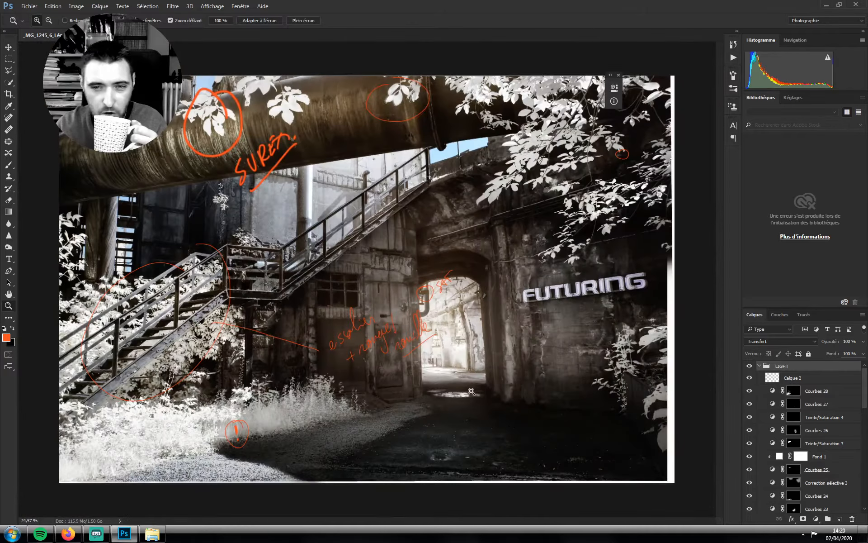
Show the stream chat overlay through Streamlabs OBS, and compare the Photoshop image without and with the LIGHT group
click(95, 538)
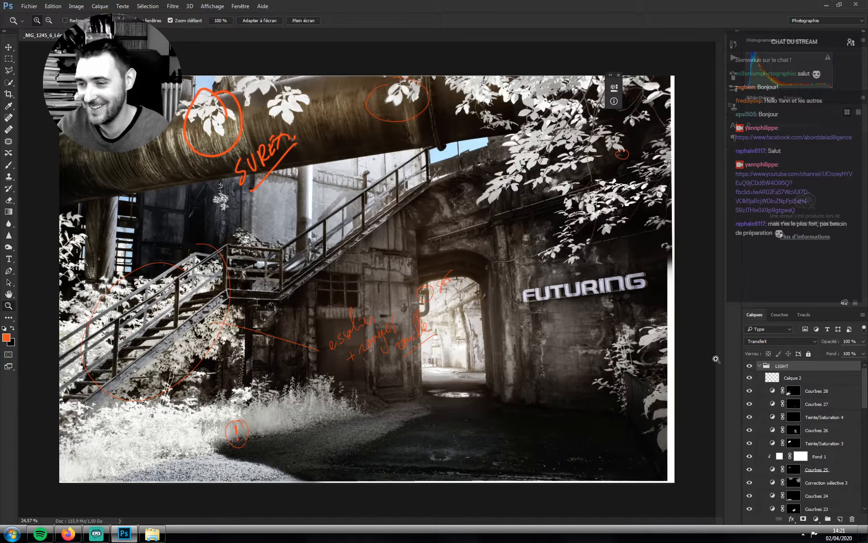
click(750, 365)
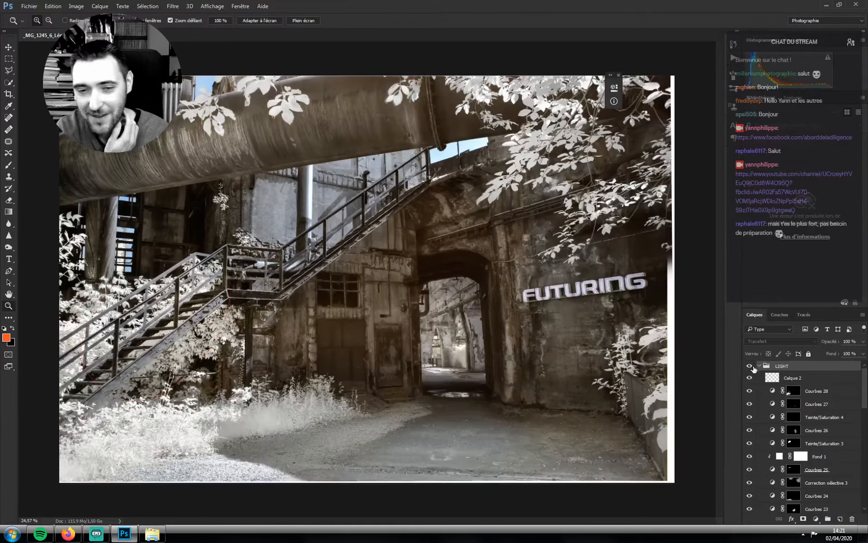
click(750, 367)
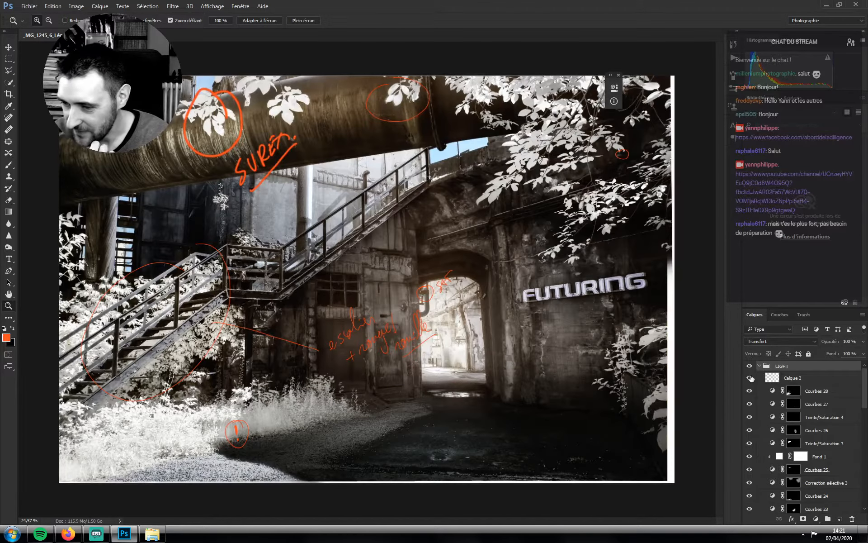
Move the annotation layer Calque 2 above the LIGHT group, rename it brief and hide it
click(791, 374)
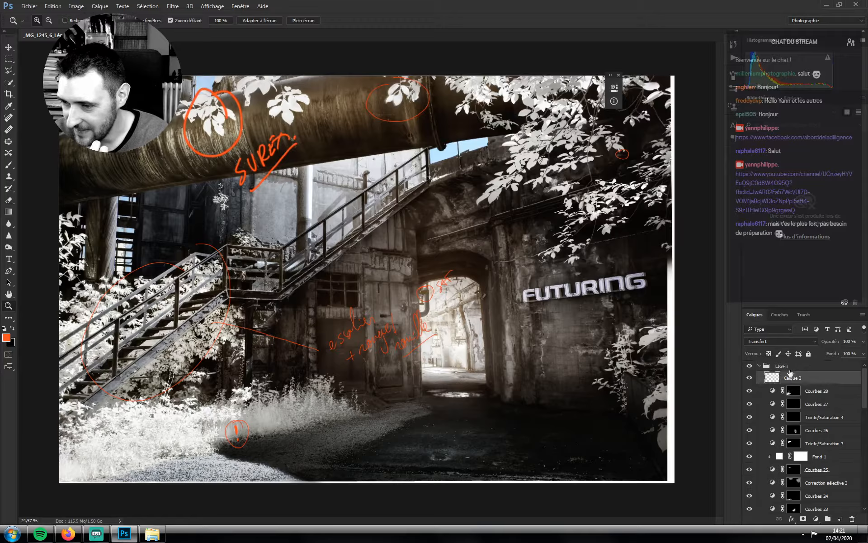
drag(787, 366, 788, 366)
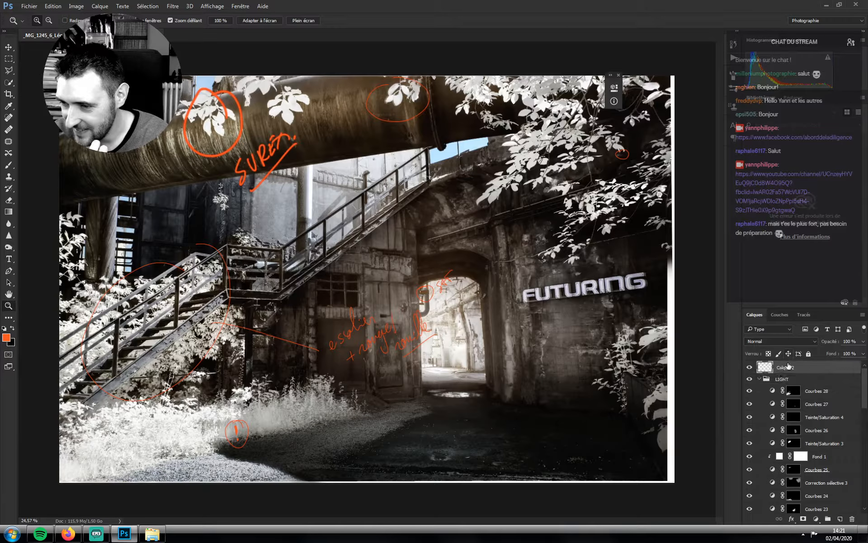
double_click(784, 368)
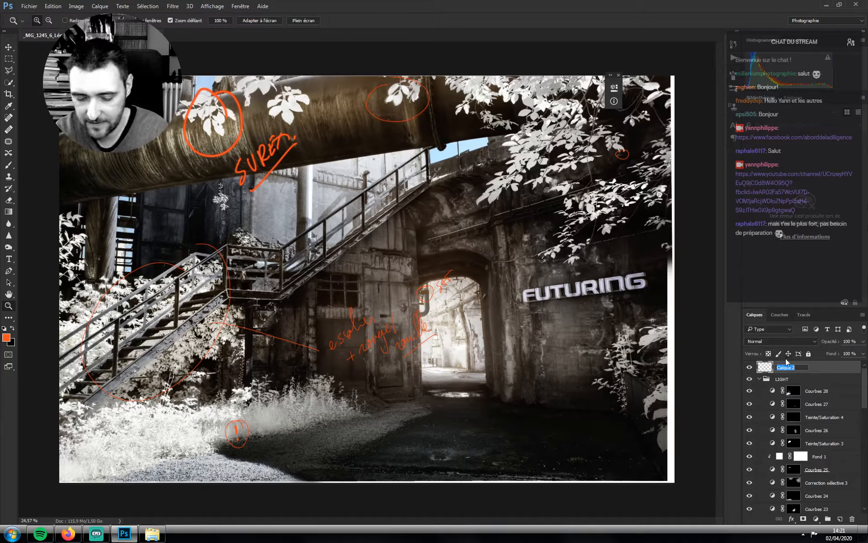
text(brief)
key(Return)
key(ctrl+comma)
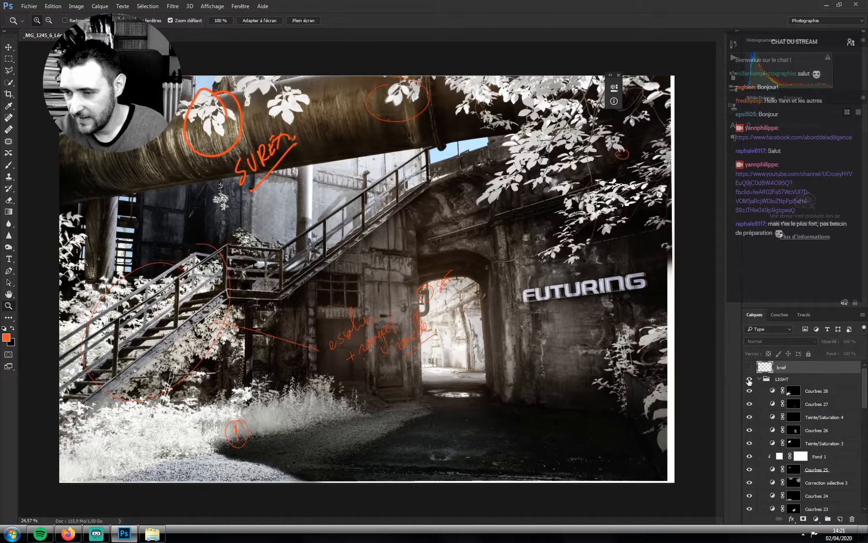
Load the végétation group's mask as a selection and create a group above Courbes 28, masked to exclude the vegetation
click(807, 391)
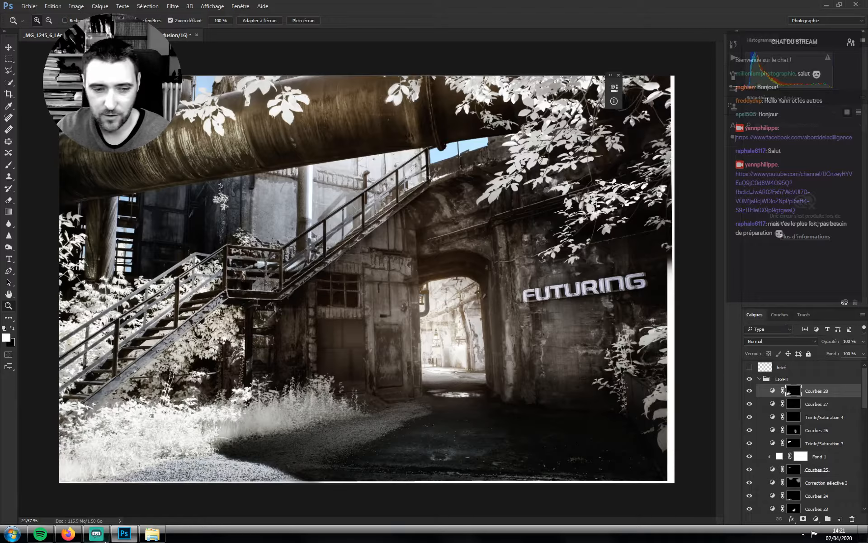
click(99, 535)
click(99, 537)
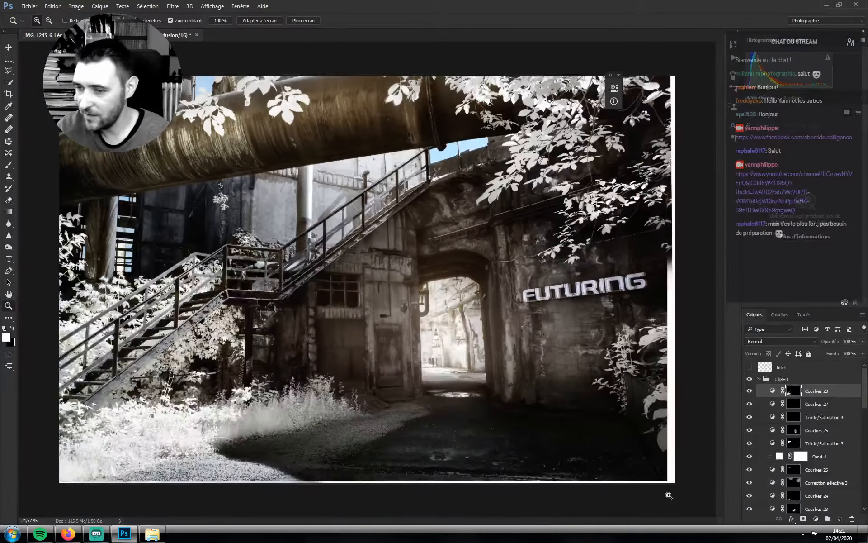
scroll(813, 454, down, 3)
scroll(816, 453, down, 10)
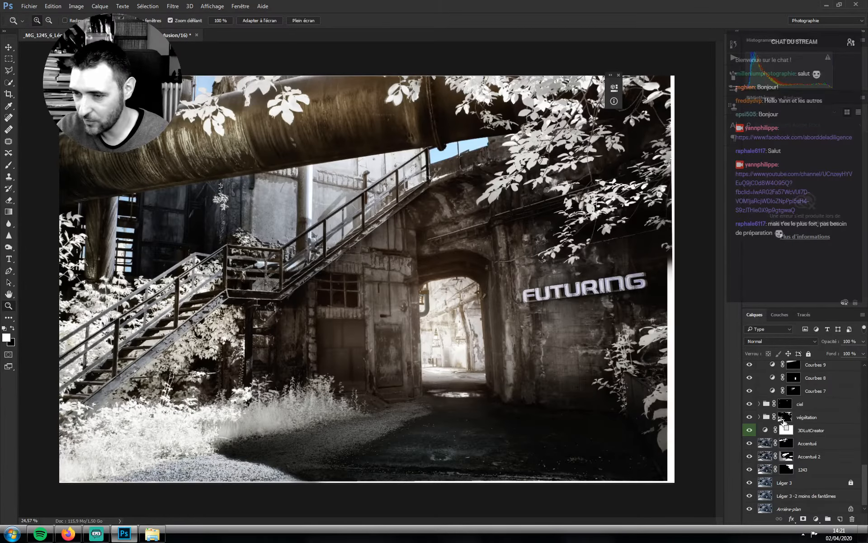
ctrl+click(785, 419)
scroll(789, 418, up, 15)
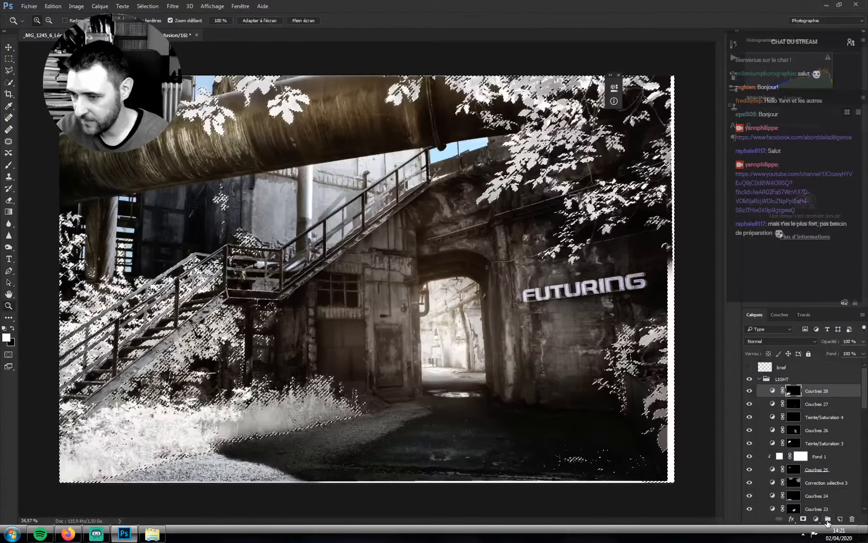
click(828, 520)
alt+click(803, 519)
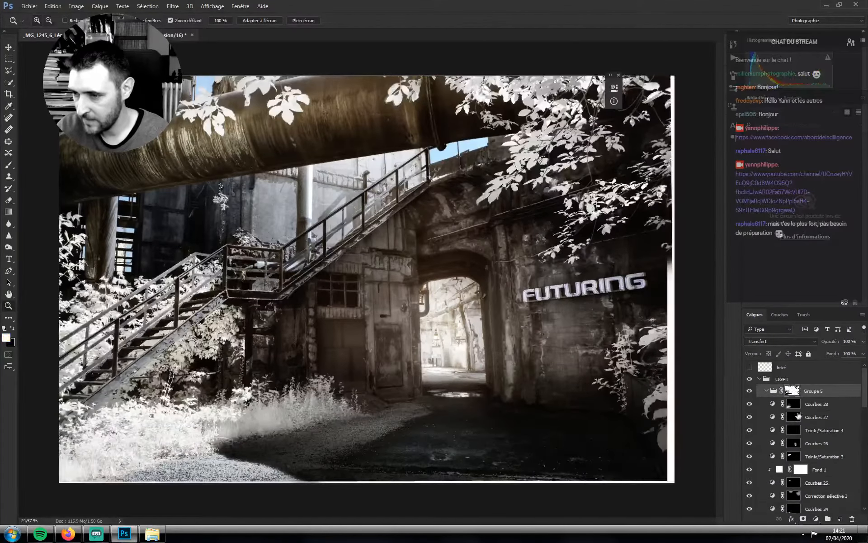
Display the new group's mask and outline the lower flight of stairs with its railing using the Polygonal Lasso
alt+click(791, 391)
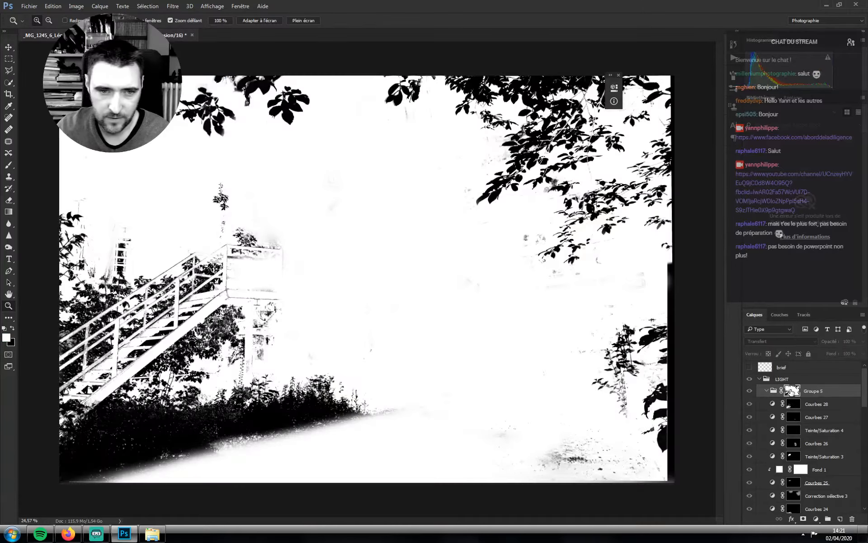
alt+click(792, 391)
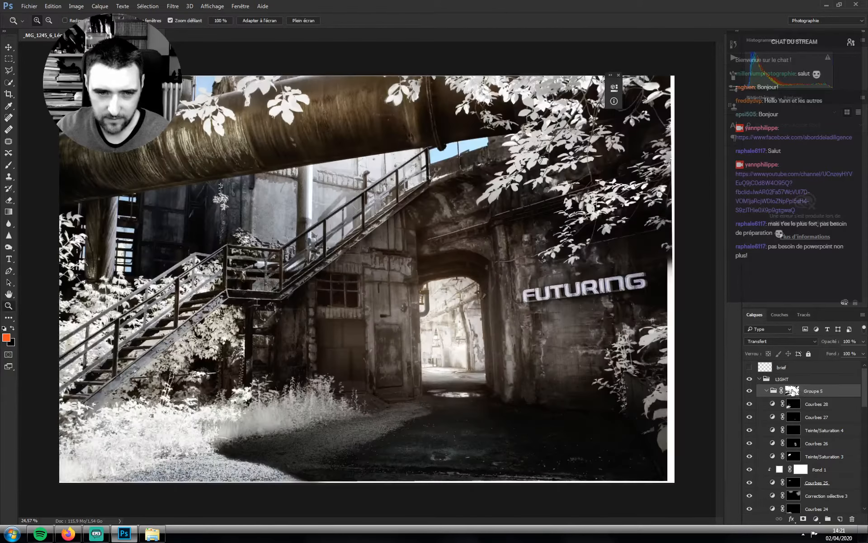
alt+click(791, 392)
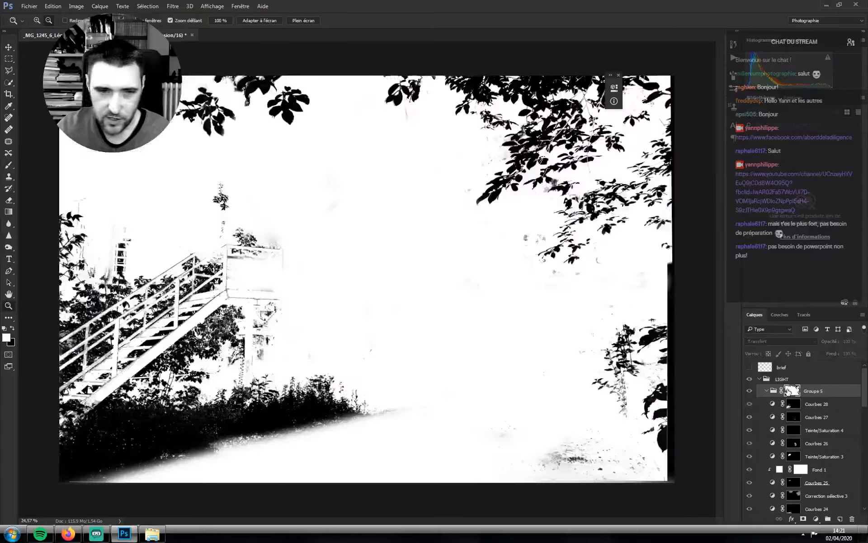
key(l)
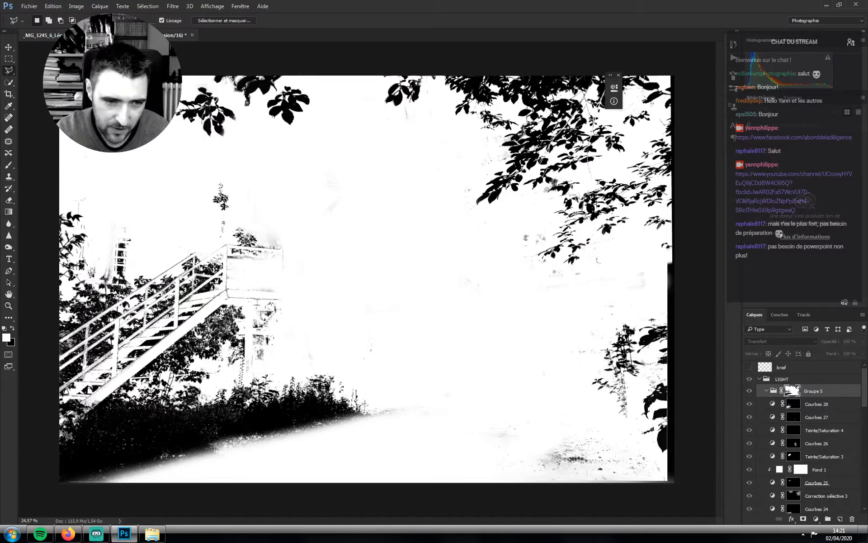
click(62, 436)
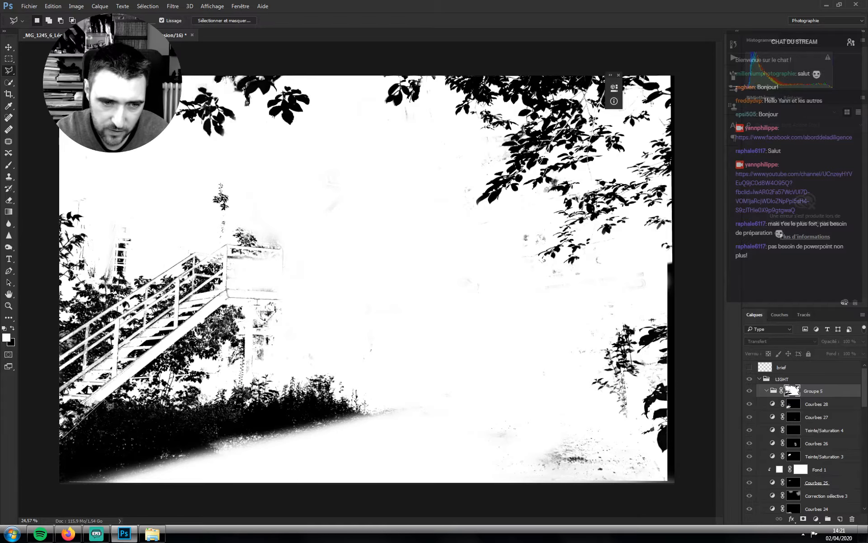
click(230, 296)
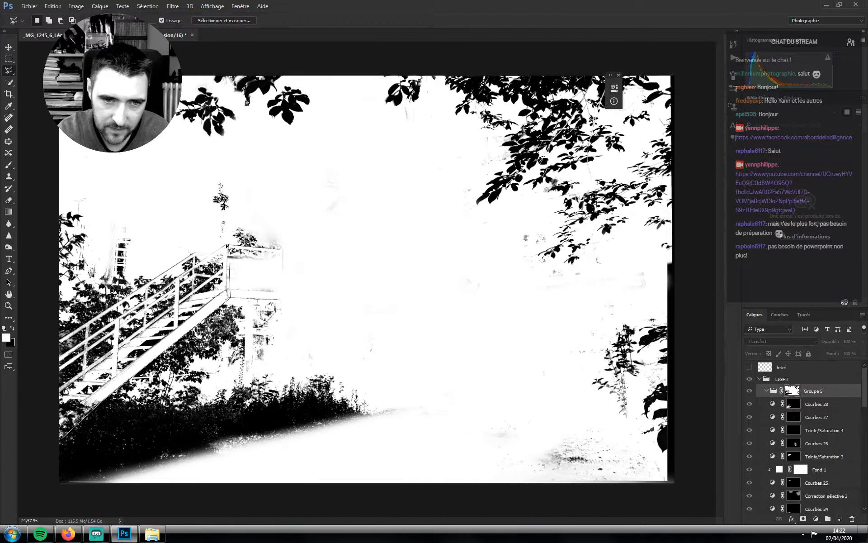
click(227, 245)
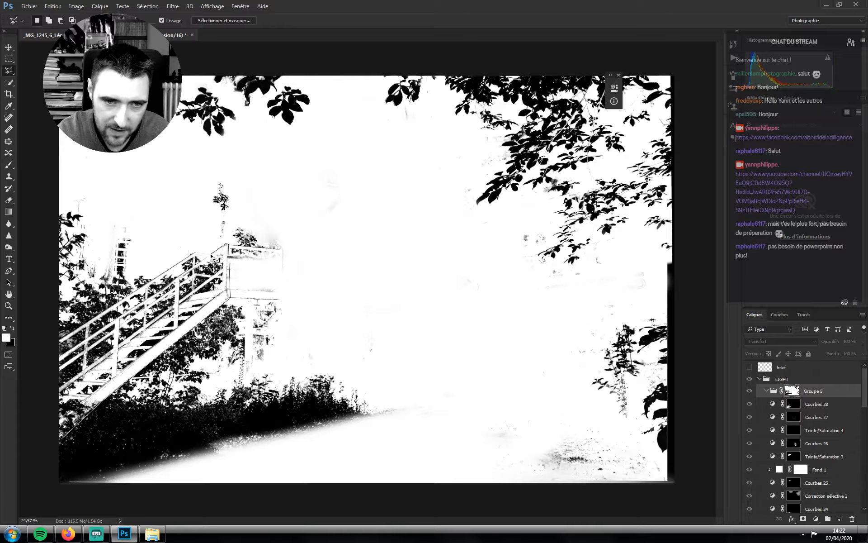
click(194, 252)
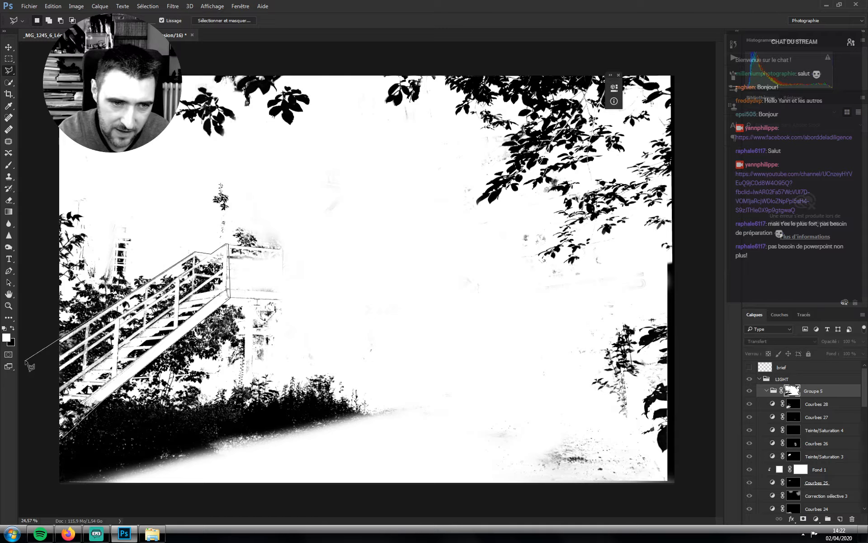
double_click(37, 404)
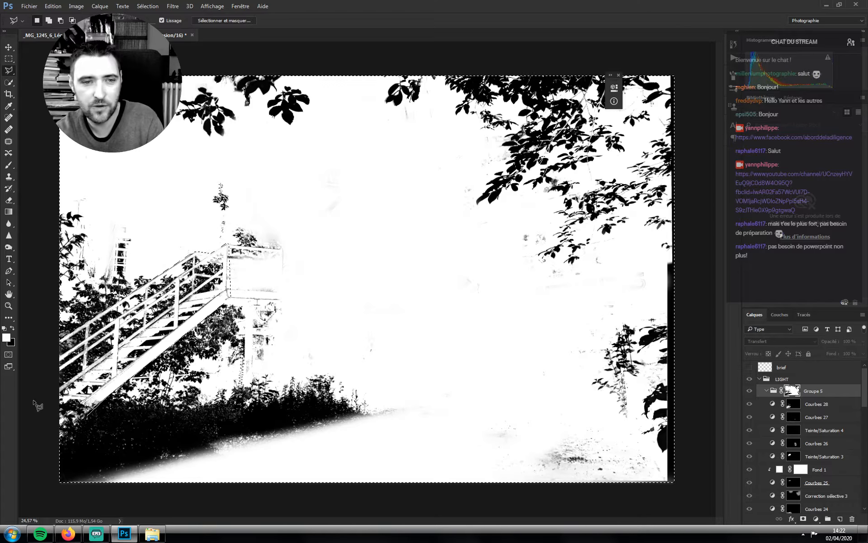
Invert the selection, fill everything outside the stairs with black on the group's mask, deselect and return to the photo view
key(ctrl+shift+i)
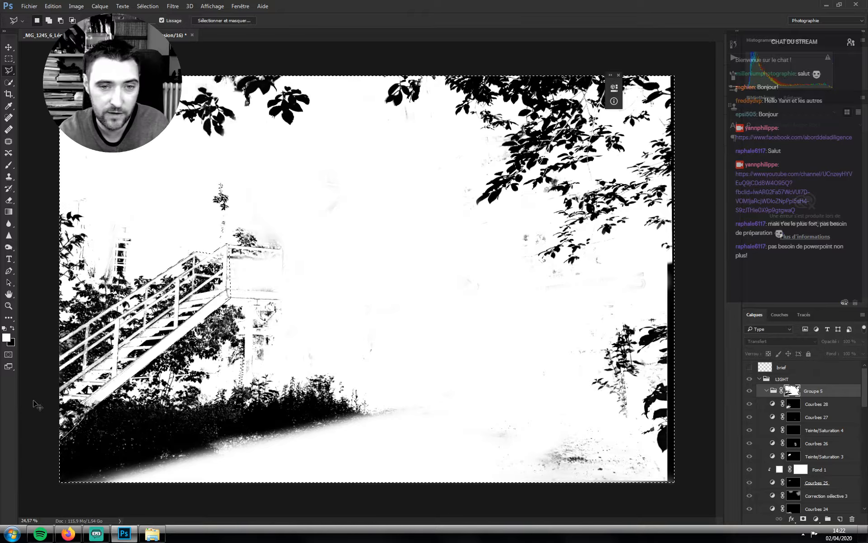
key(ctrl+BackSpace)
key(ctrl+d)
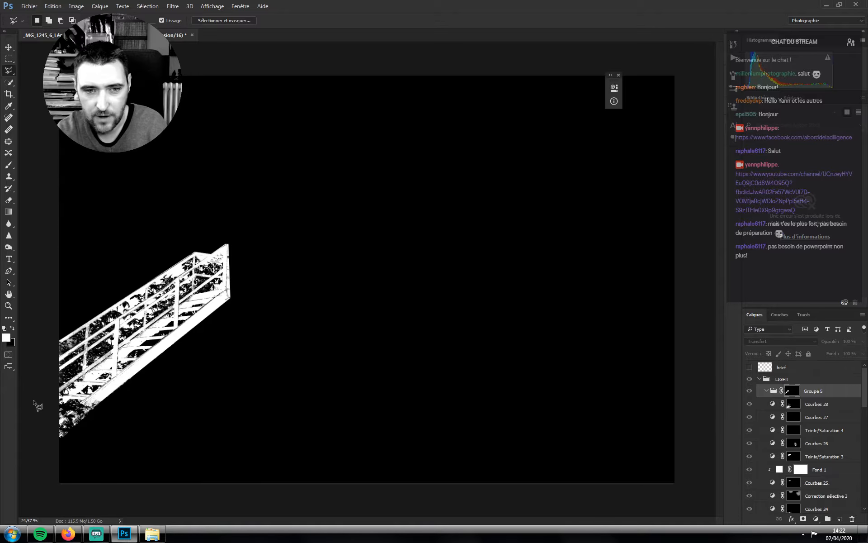
alt+click(792, 391)
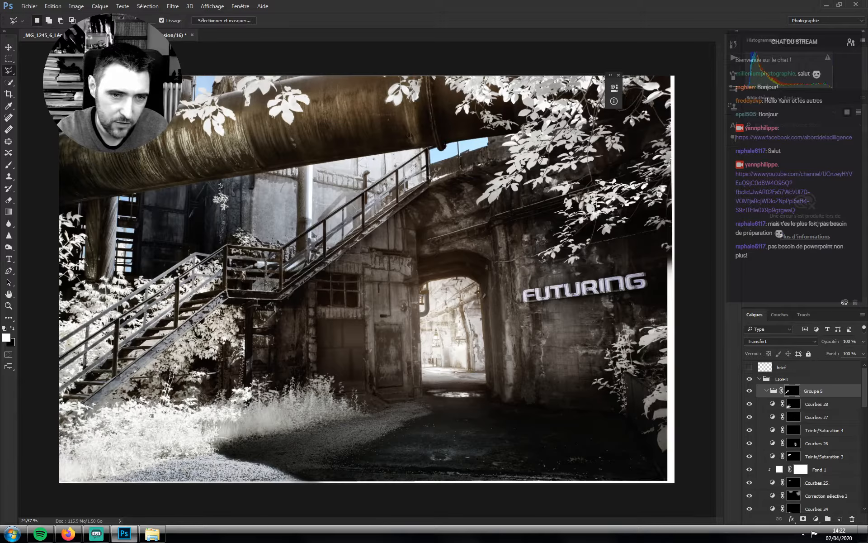
Select the stairs' dark tones with Color Range from a temporary merged copy of the visible layers, lowering the tolerance, and delete that copy
key(ctrl+alt+shift+e)
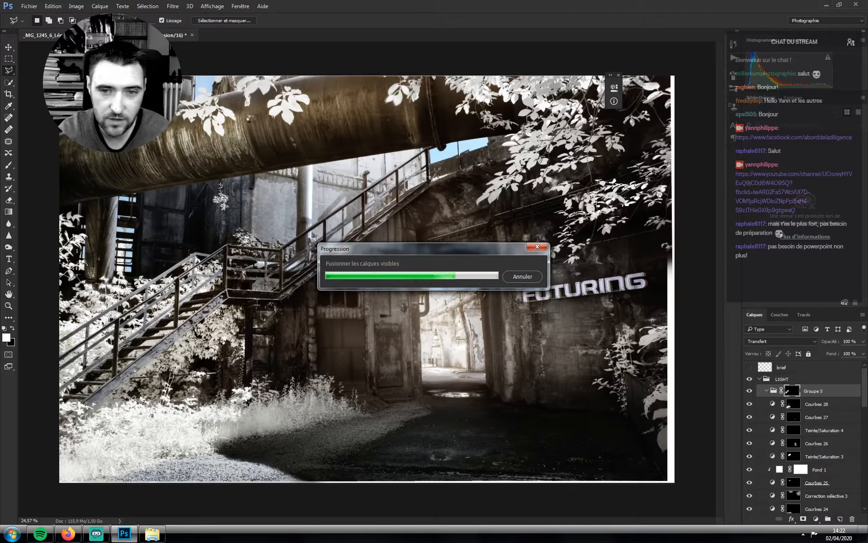
click(147, 7)
click(163, 101)
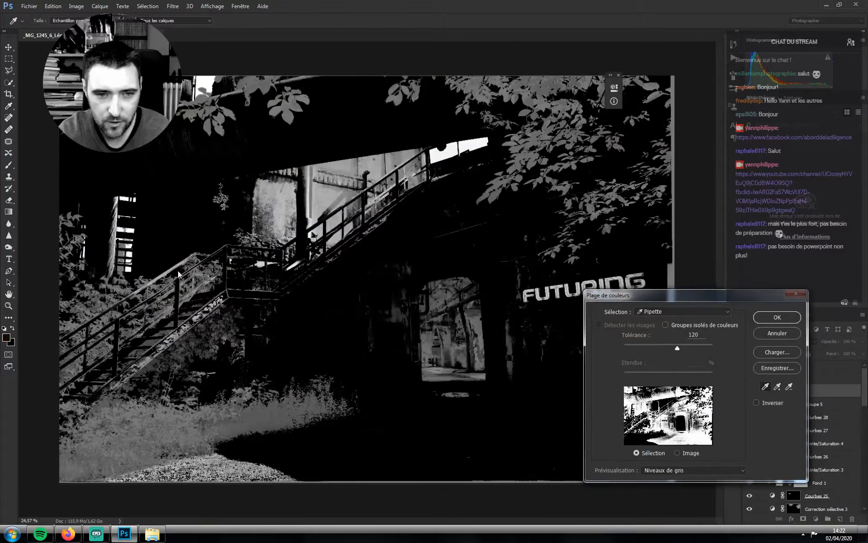
click(178, 274)
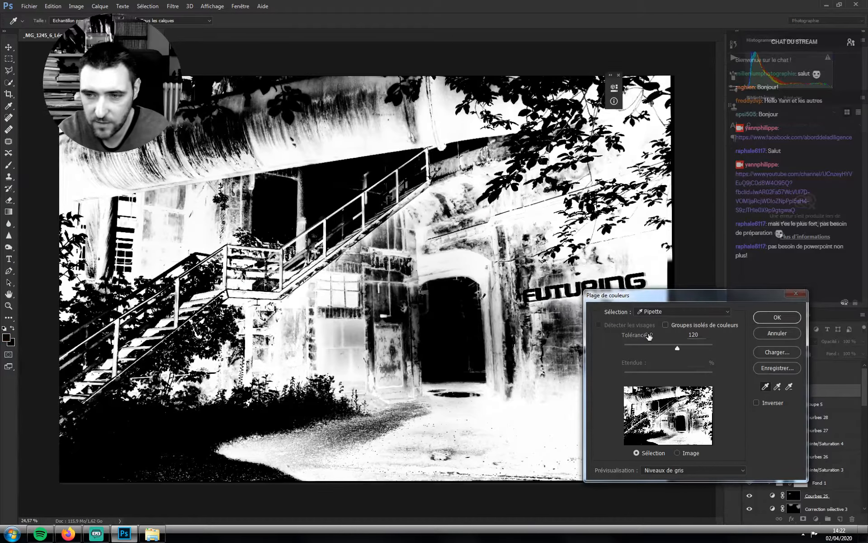
drag(677, 347, 650, 355)
key(Return)
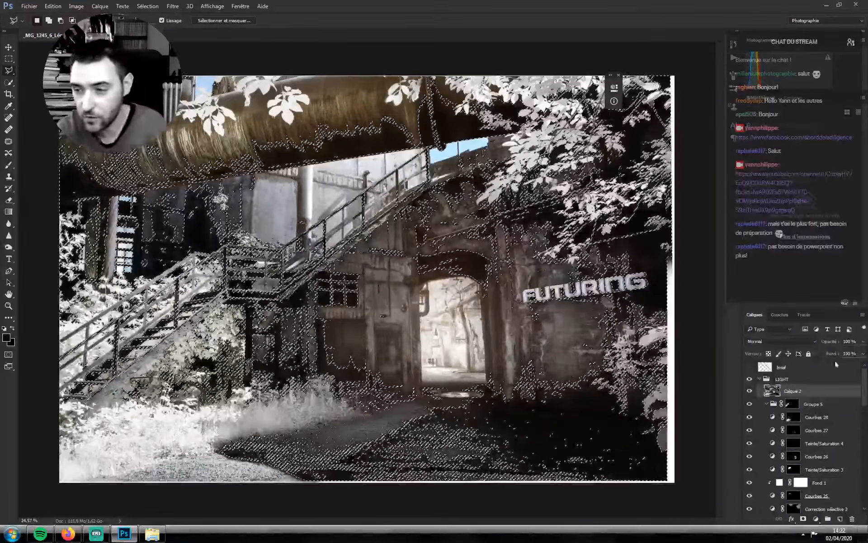
drag(827, 393, 852, 518)
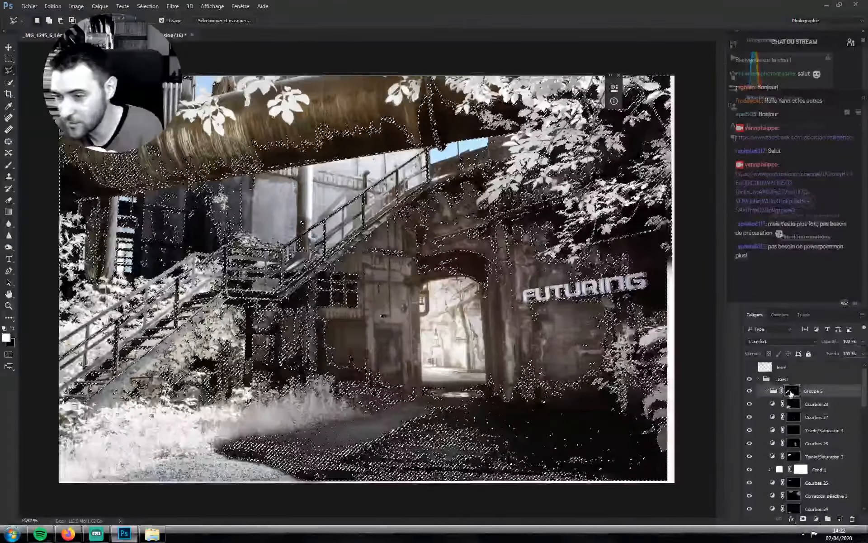
Display Groupe 5's mask and paint black with a large soft brush inside the selection over the foliage gaps of the upper railing
click(795, 391)
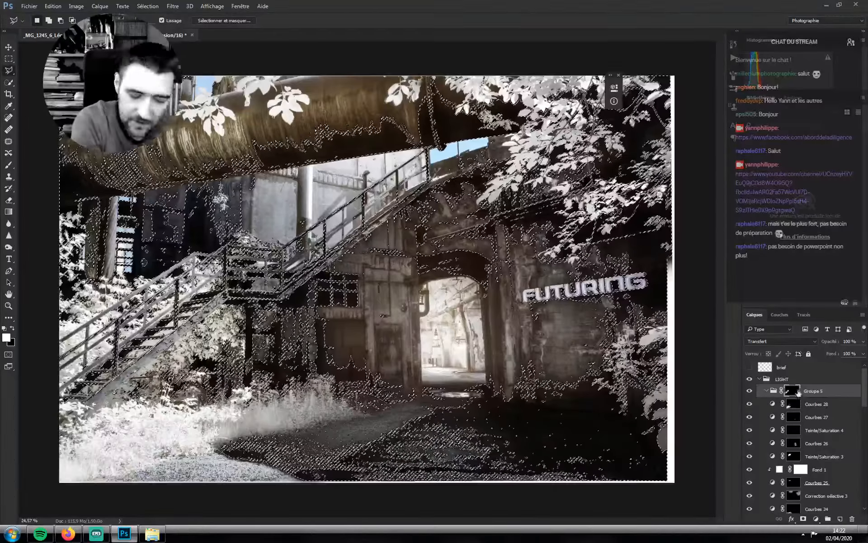
alt+click(791, 390)
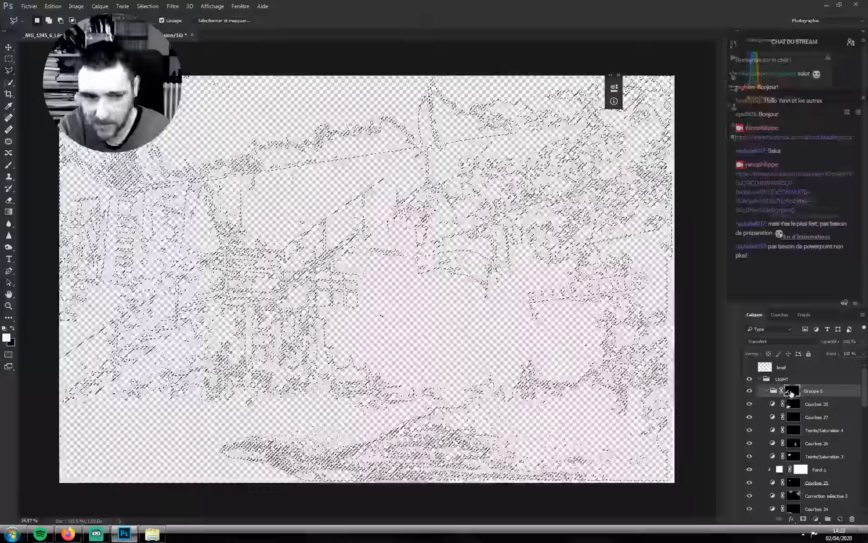
key(z)
drag(150, 317, 222, 355)
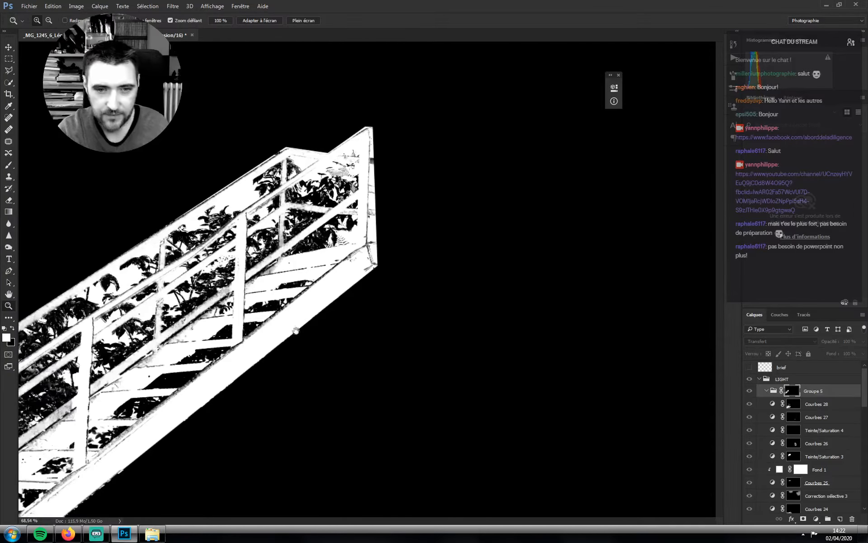
drag(254, 353, 541, 443)
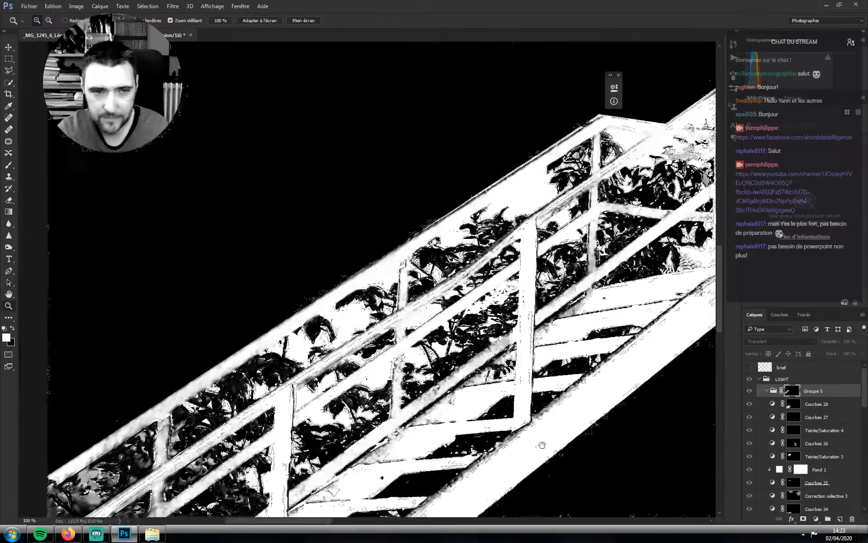
key(x)
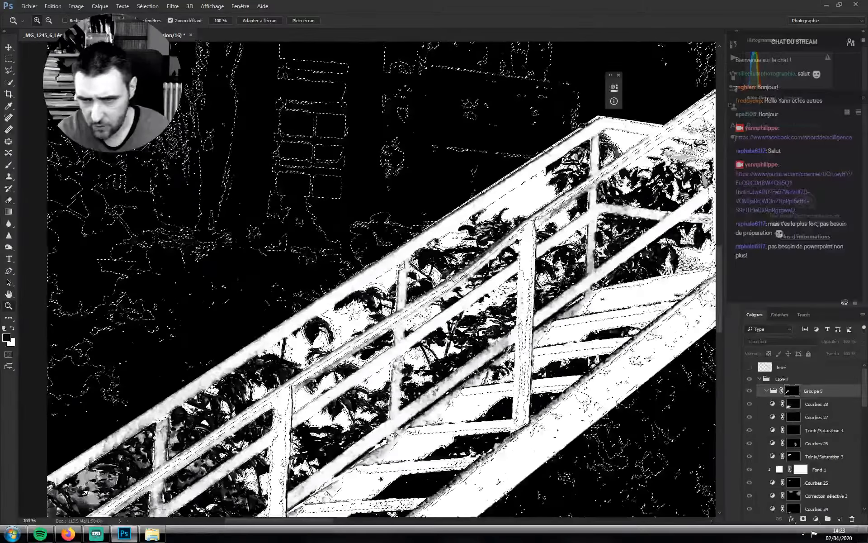
key(b)
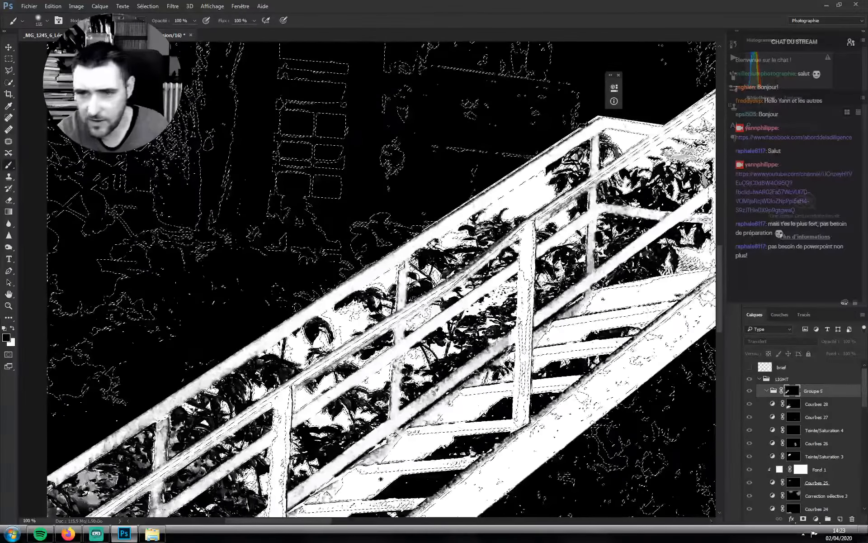
key(bracketright)
key(bracketright)
key(bracketright)
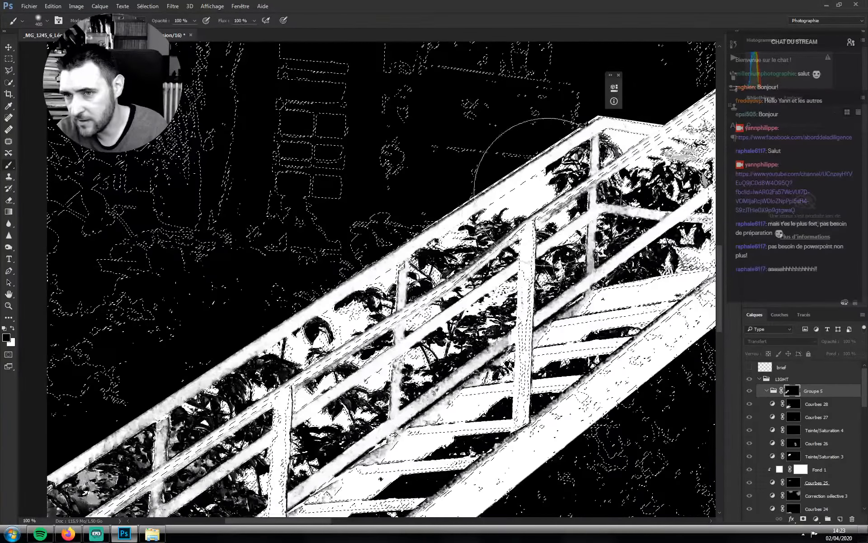
click(525, 206)
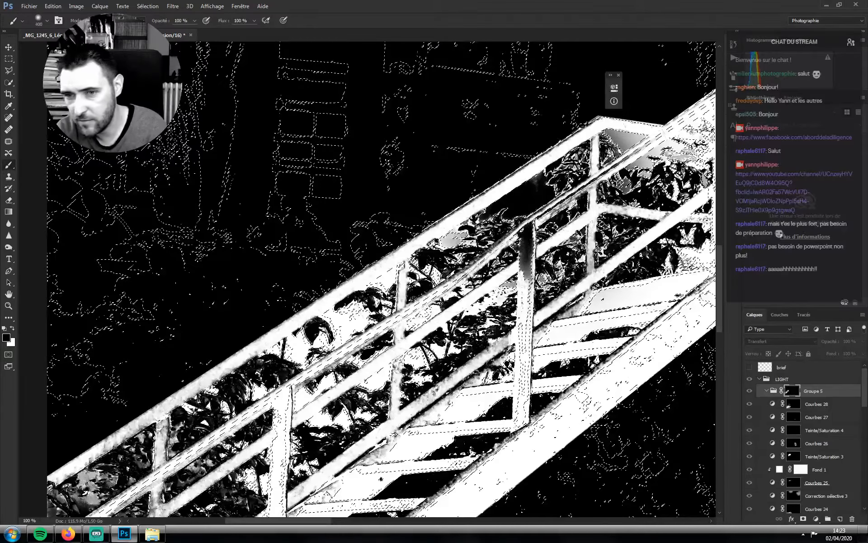
drag(431, 294, 440, 293)
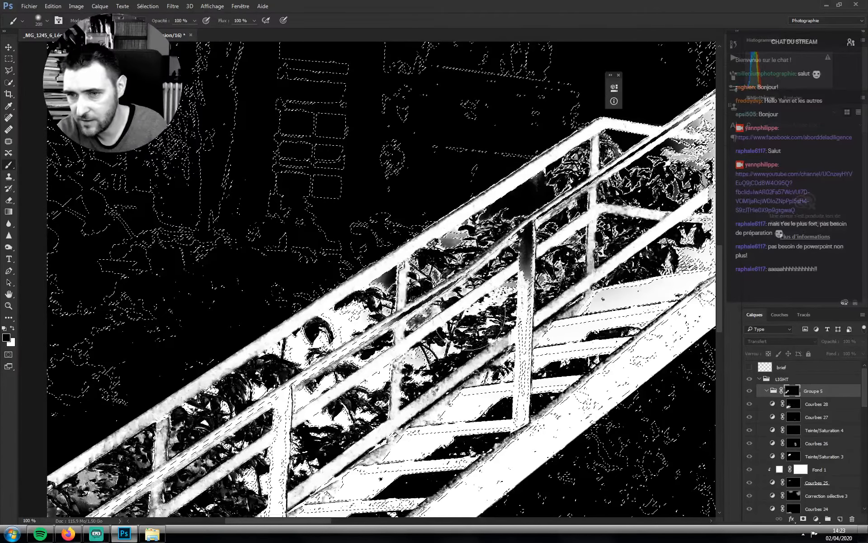
Paint black with smaller brushes over the remaining foliage patches between the rails farther down the stairs, and deselect
key(bracketleft)
key(bracketleft)
key(bracketleft)
key(bracketleft)
key(bracketleft)
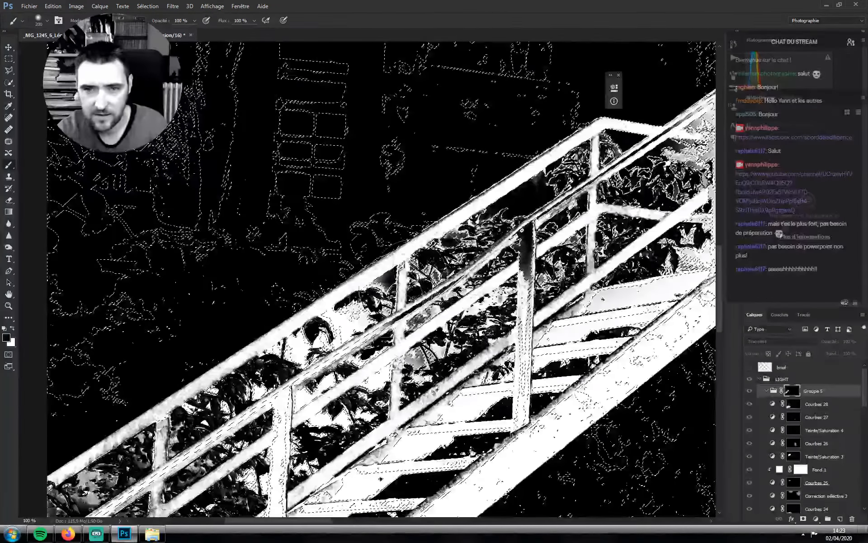
click(362, 319)
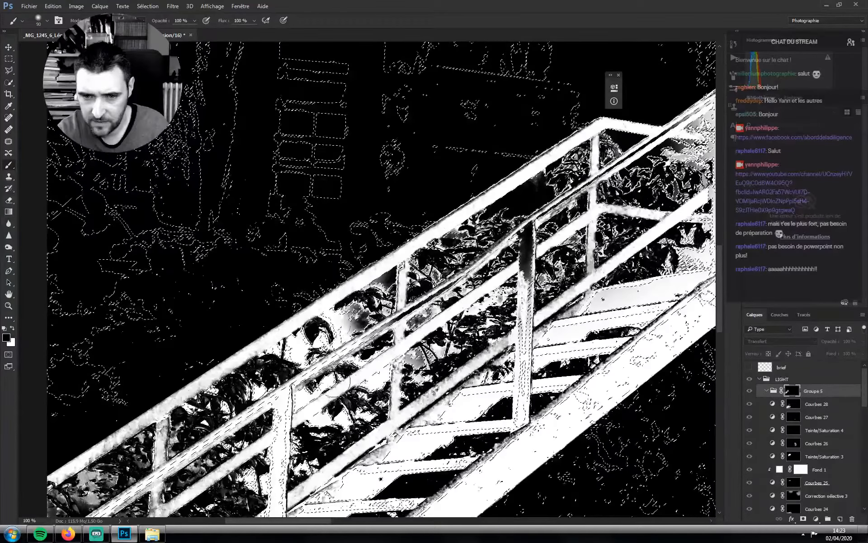
click(307, 431)
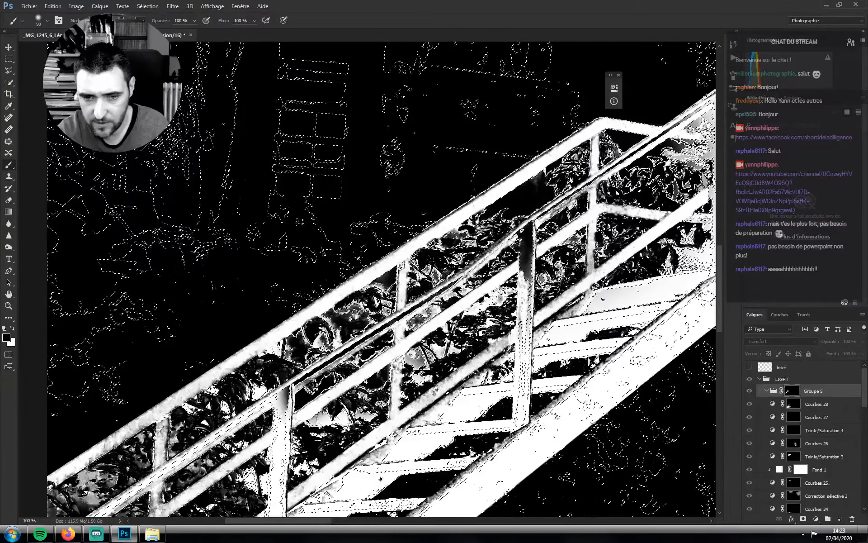
drag(452, 341, 562, 232)
key(bracketleft)
key(bracketleft)
mouse_move(362, 270)
mouse_down()
mouse_move(359, 328)
mouse_move(342, 310)
mouse_move(292, 305)
mouse_up()
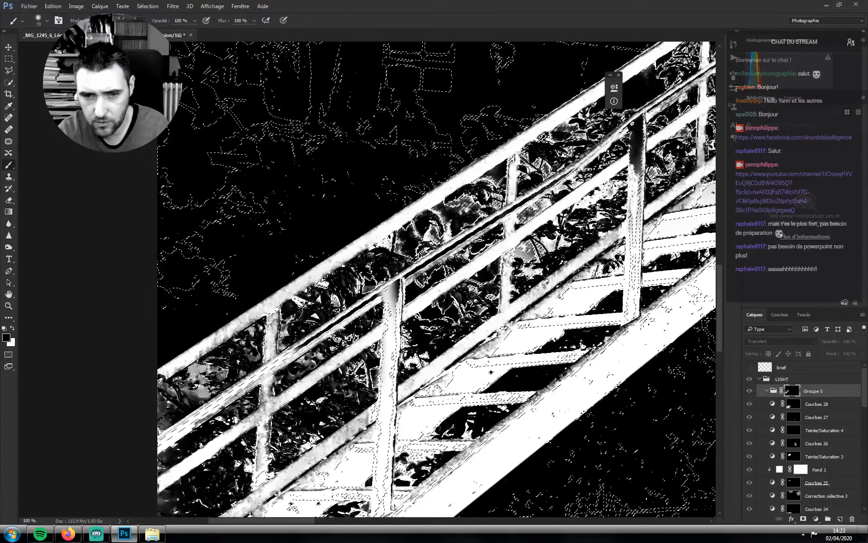
key(ctrl+d)
Restore the darkened front handrail in white on the mask with a 25 px brush, up to the middle post
key(x)
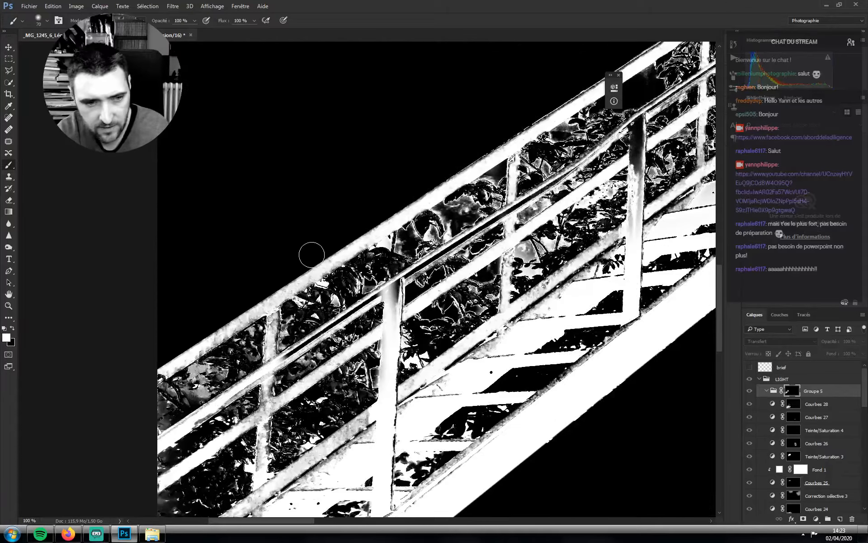
key(bracketleft)
key(bracketleft)
key(bracketleft)
key(bracketleft)
key(bracketleft)
mouse_move(275, 362)
mouse_down()
mouse_move(400, 282)
mouse_move(396, 316)
mouse_move(399, 285)
mouse_move(346, 369)
mouse_up()
key(bracketright)
key(bracketright)
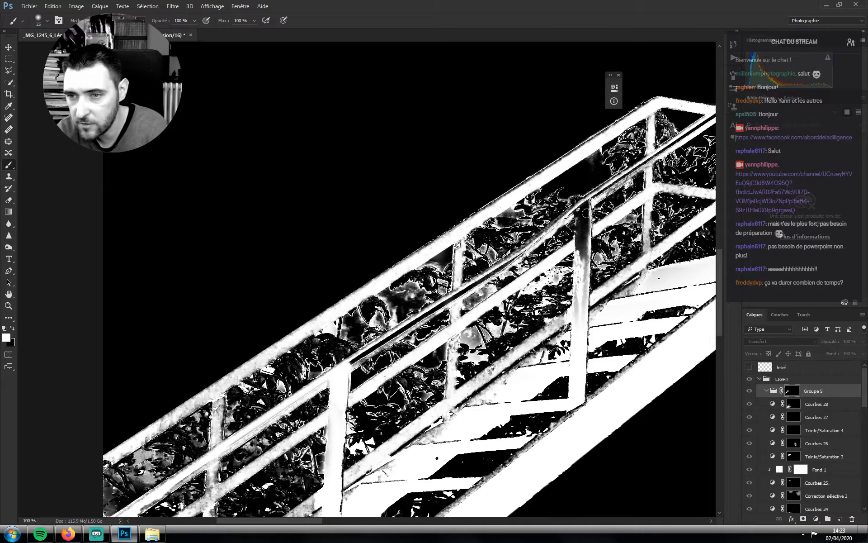
shift+click(586, 206)
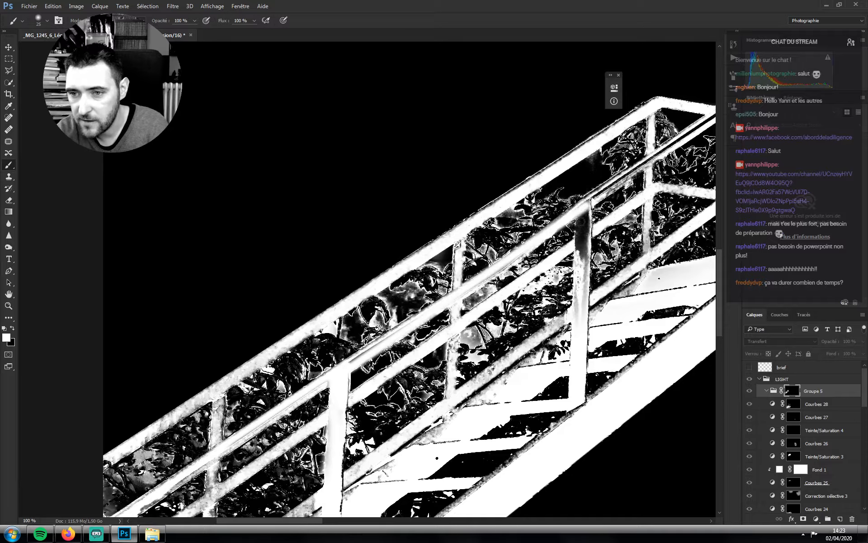
Repaint the darkened top of the middle railing post in white on the mask with a small brush
key(bracketleft)
key(bracketleft)
key(bracketleft)
mouse_move(580, 221)
mouse_down()
mouse_move(579, 257)
mouse_move(578, 214)
mouse_move(579, 317)
mouse_move(584, 215)
mouse_move(586, 286)
mouse_move(584, 243)
mouse_up()
drag(588, 197, 590, 234)
drag(578, 240, 509, 349)
Paint the front handrail white on the mask from the middle post up to the landing post
key(bracketright)
key(bracketright)
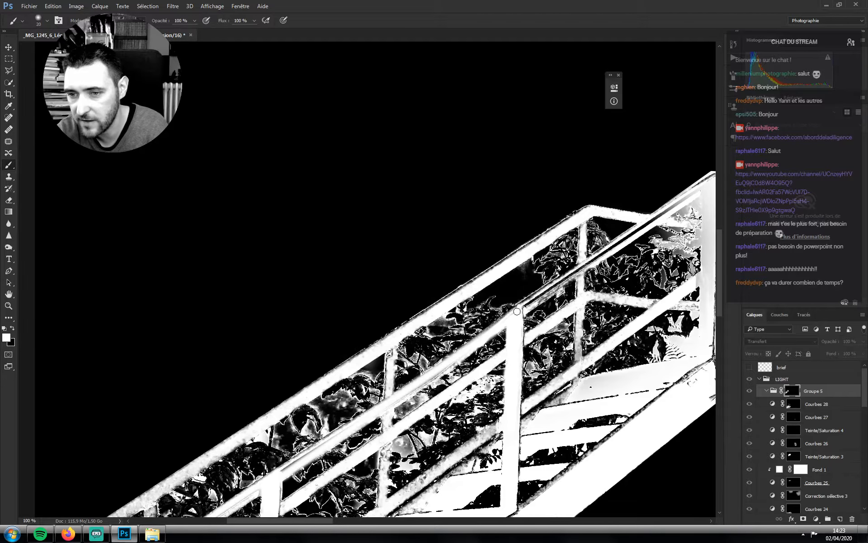
click(517, 310)
shift+click(698, 190)
drag(626, 249, 540, 321)
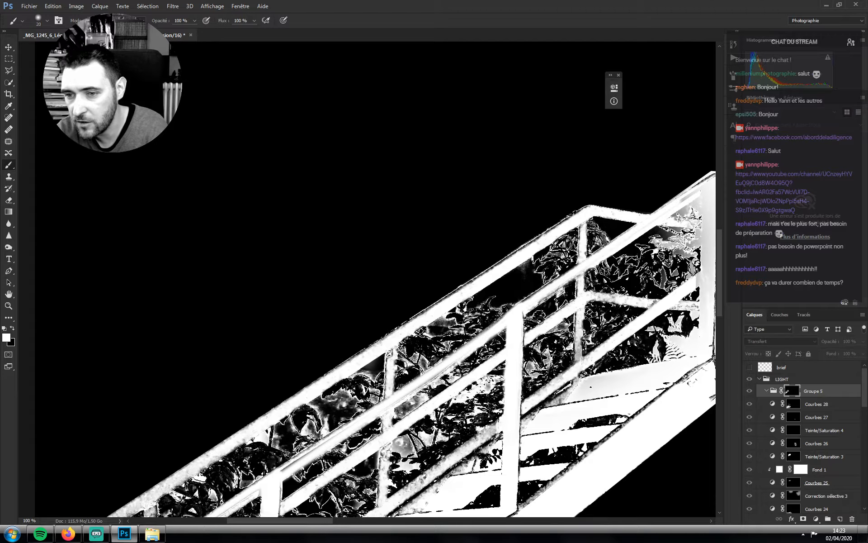
mouse_move(696, 186)
mouse_down()
mouse_move(675, 215)
mouse_move(525, 305)
mouse_move(614, 240)
mouse_up()
drag(588, 281, 459, 340)
key(bracketright)
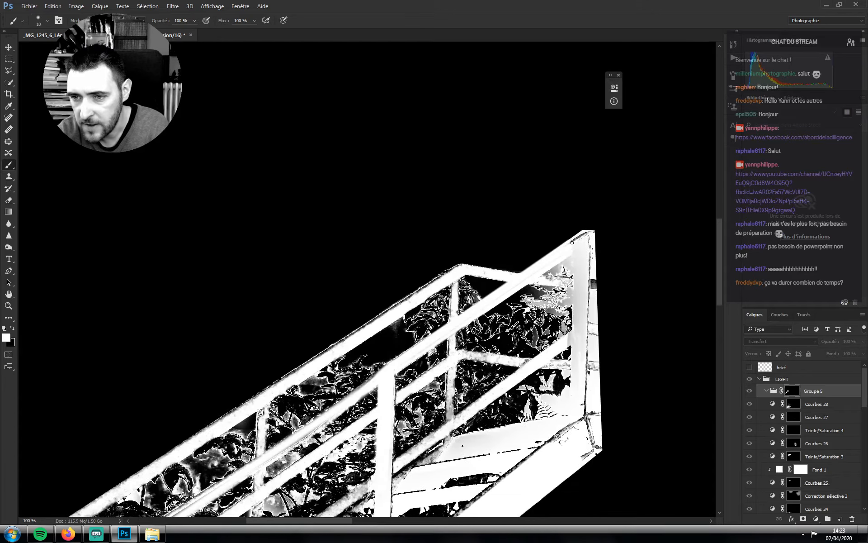
Fade out the stairs' upper end at the landing post with a 250 px black brush on the mask and return to the photo view
mouse_move(484, 286)
mouse_down()
mouse_move(446, 181)
mouse_move(463, 156)
mouse_up()
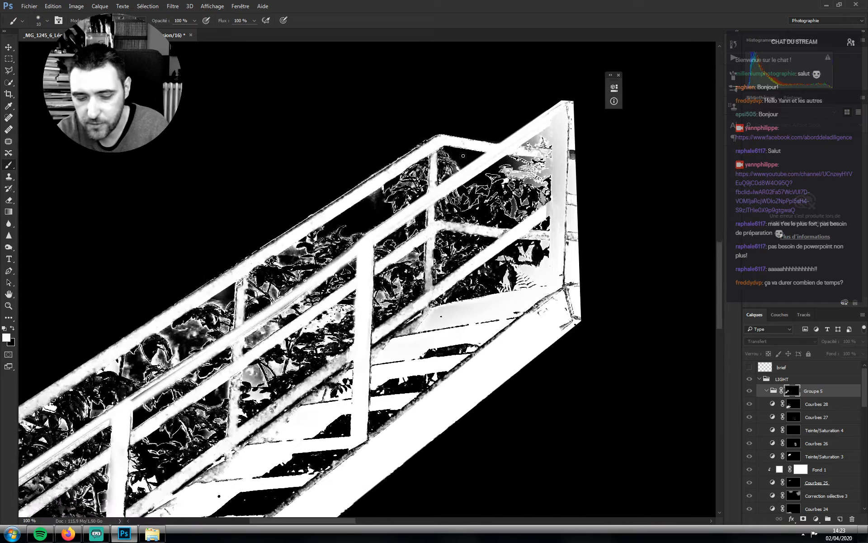
key(x)
key(bracketright)
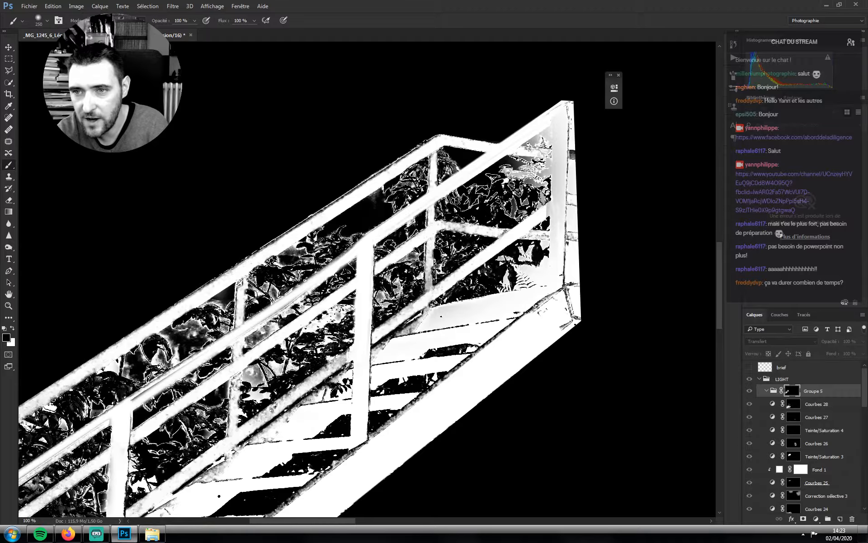
drag(589, 106, 599, 329)
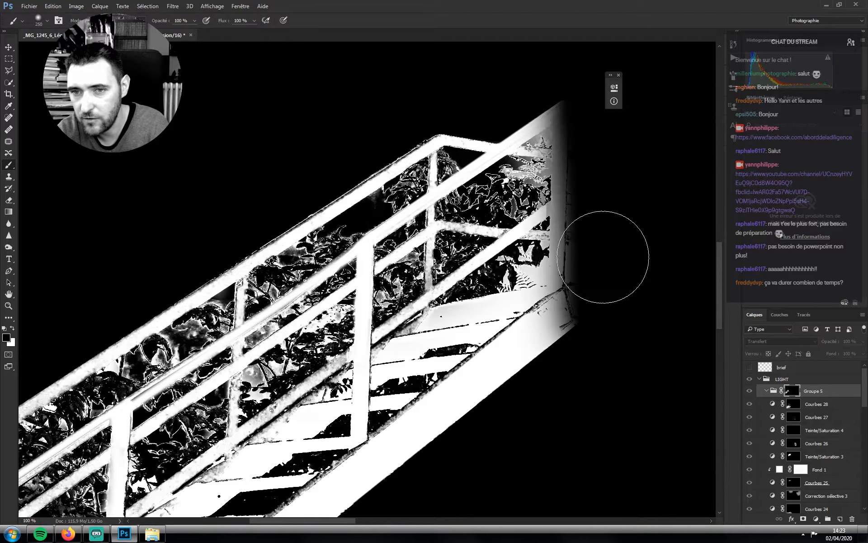
drag(605, 250, 577, 374)
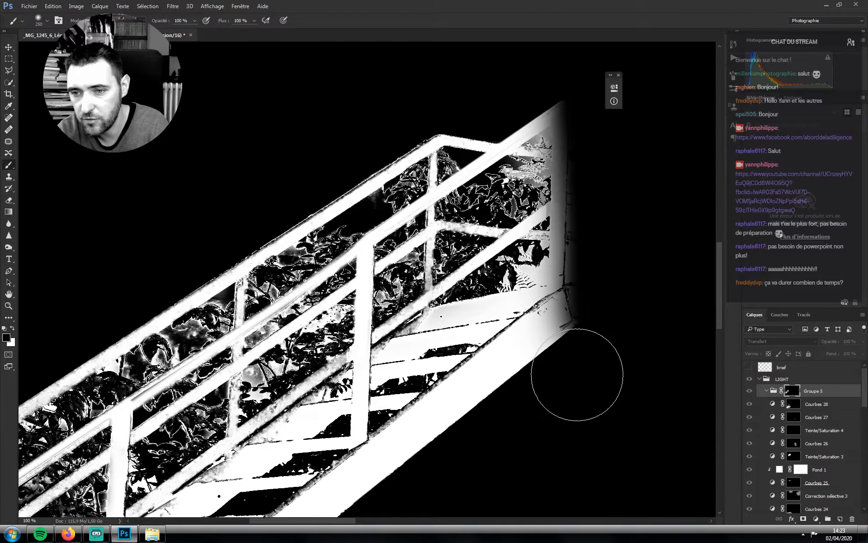
click(817, 391)
Add a Curves adjustment inside Groupe 5 and darken the RGB curve slightly, with input 67 and output 54
key(ctrl+minus)
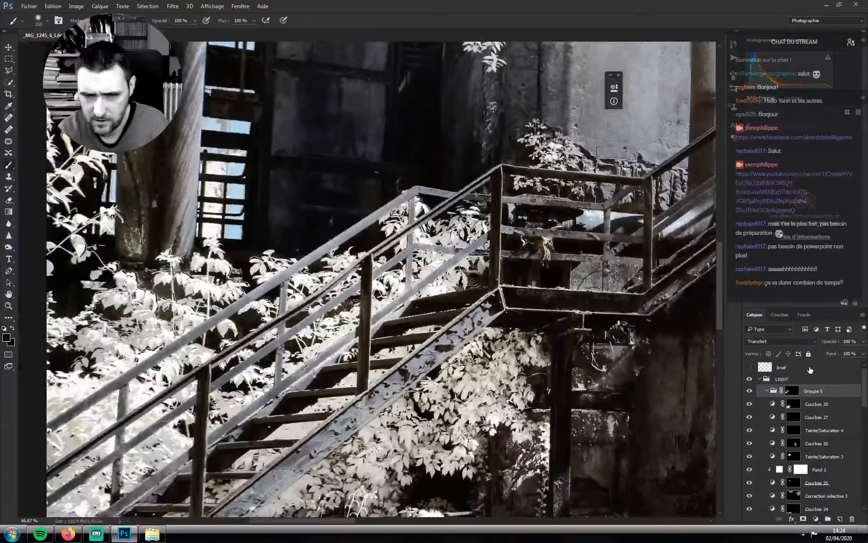
key(ctrl+minus)
key(ctrl+minus)
click(815, 518)
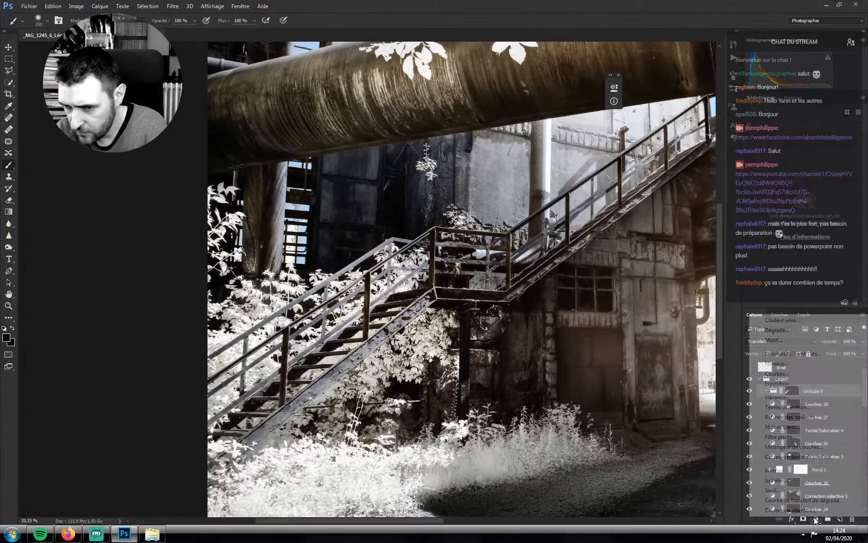
click(781, 375)
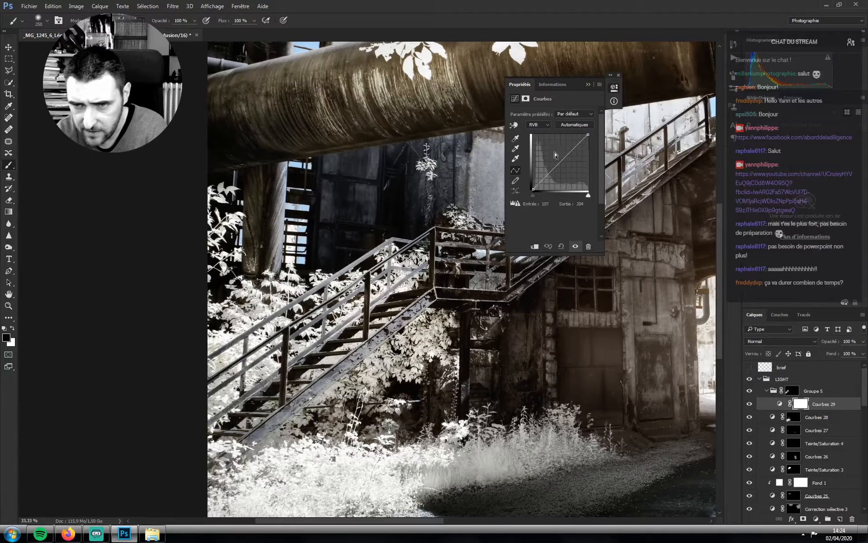
drag(545, 174, 548, 177)
Warm the stairs by lowering the blue curve from input 133 to output 124 and raising the red curve from input 124 to output 139
click(537, 124)
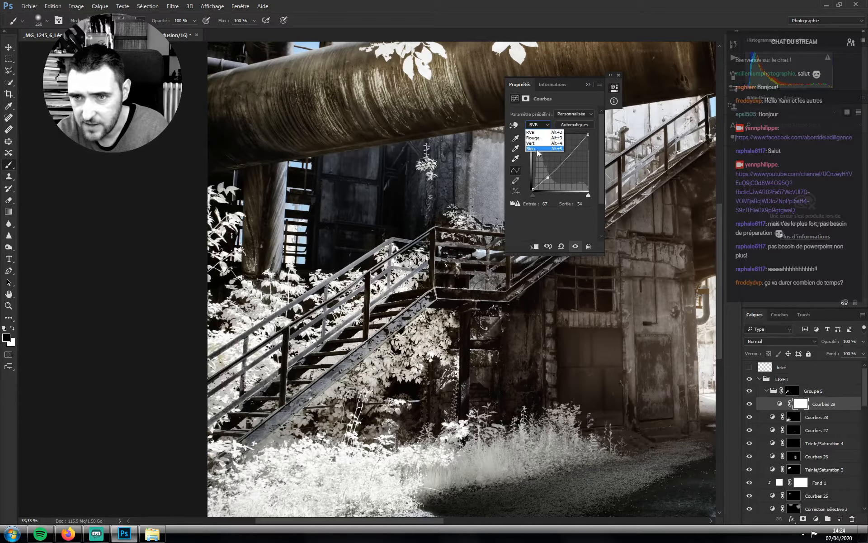
click(538, 150)
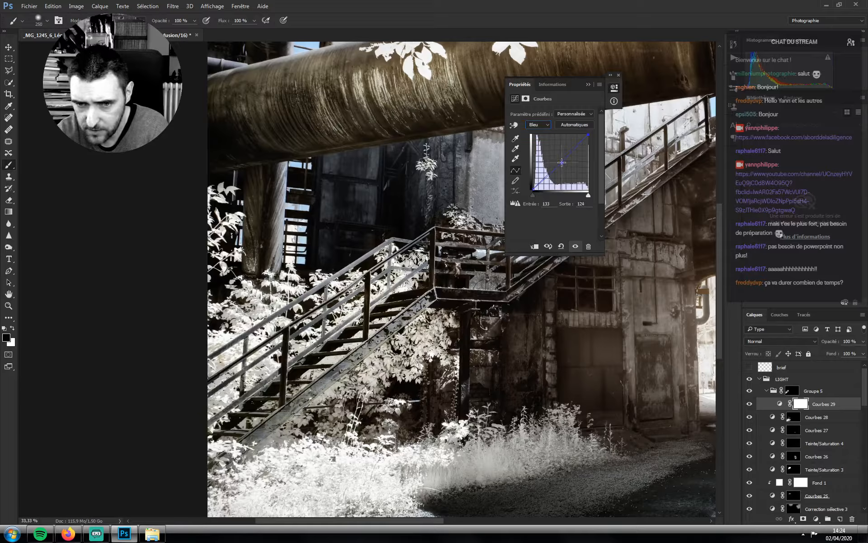
click(545, 124)
click(541, 135)
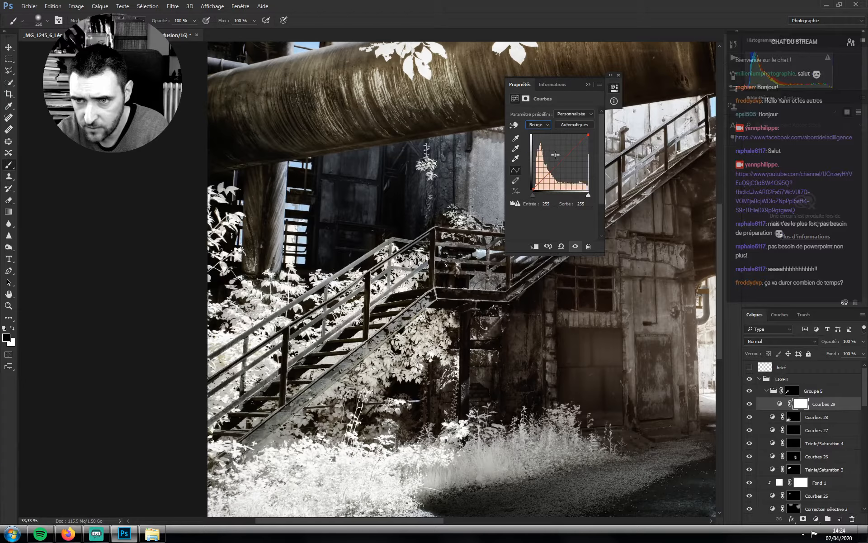
drag(561, 161, 560, 160)
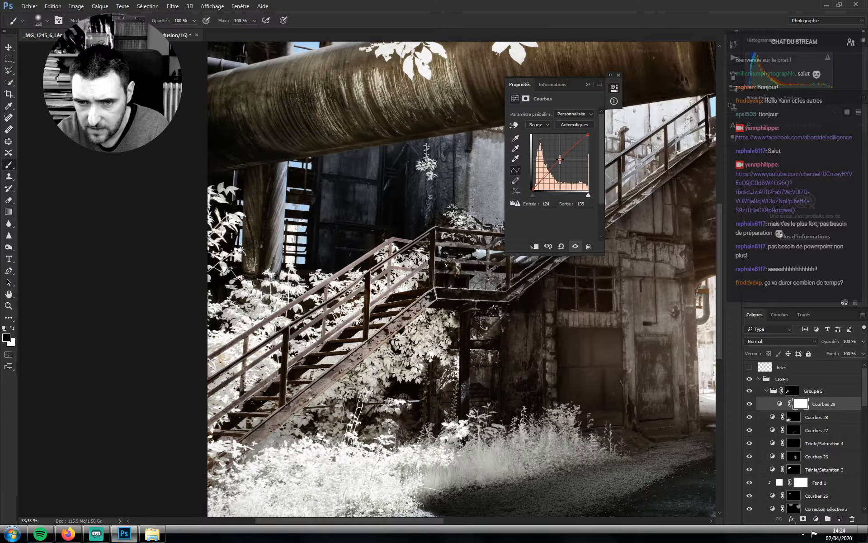
Refine the stairs' Curves adjustment, lowering the blue curve from input 131 to output 120 and the RGB curve from input 97 to output 71
click(541, 125)
click(541, 149)
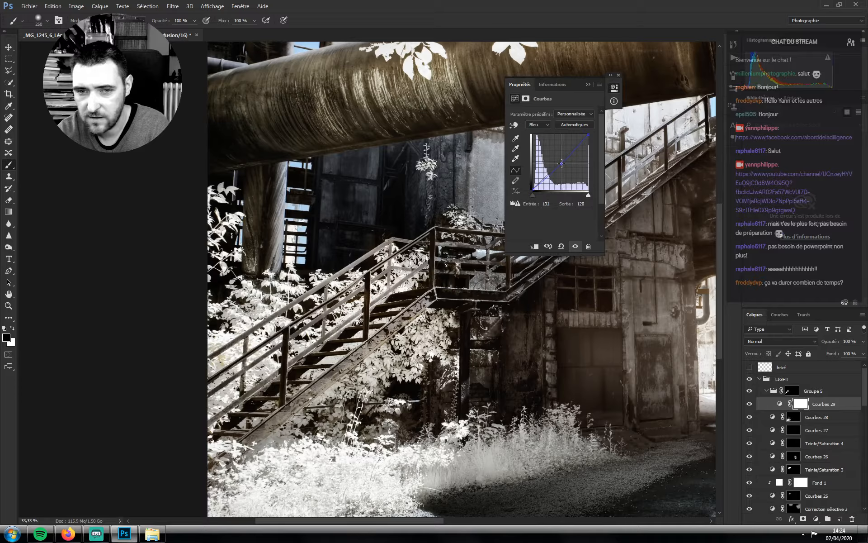
click(541, 125)
click(541, 132)
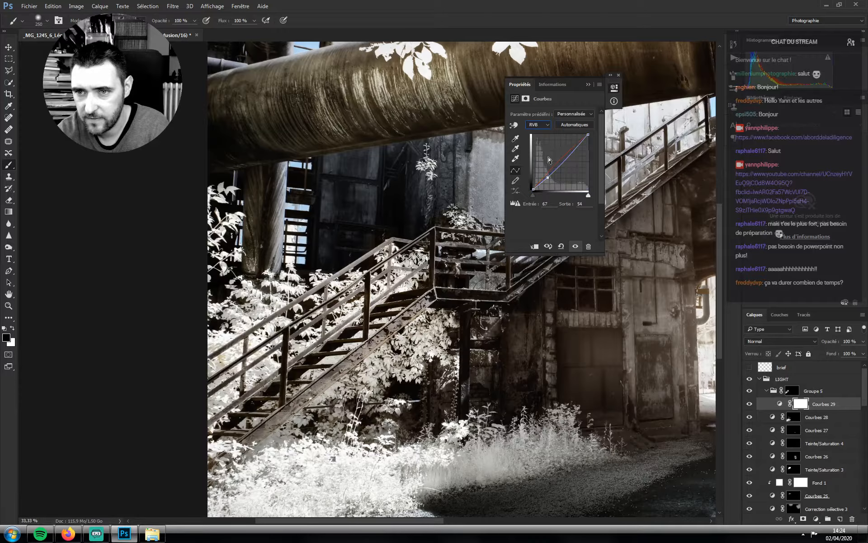
drag(548, 176, 554, 174)
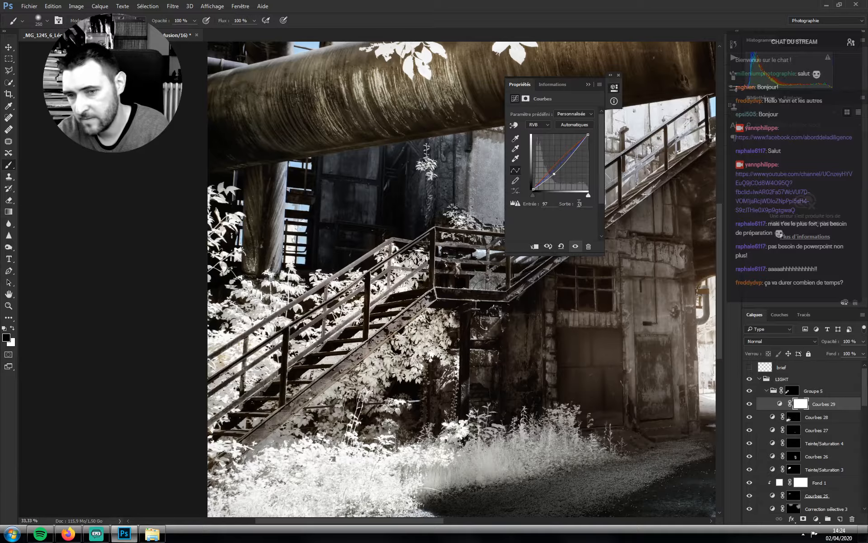
Add a second Curves adjustment inside Groupe 5 and darken its RGB curve, with input 101 and output 59
click(815, 519)
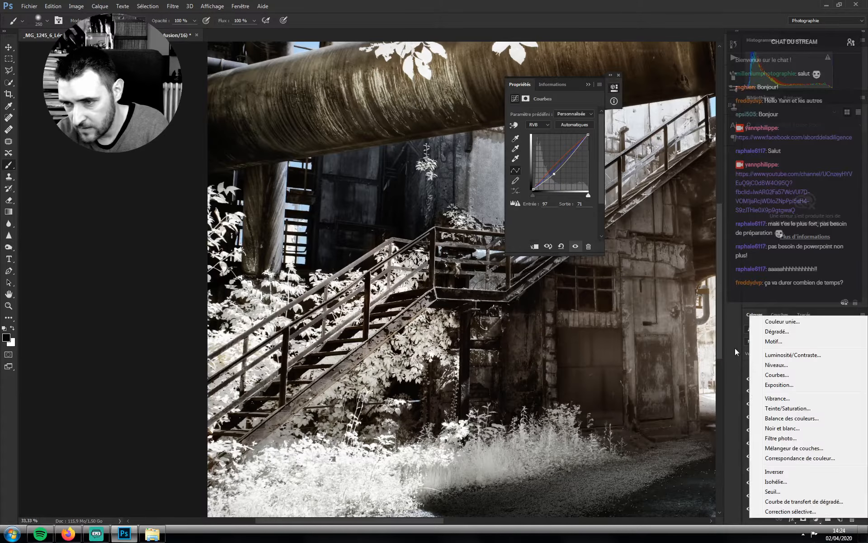
click(782, 374)
drag(551, 169, 555, 176)
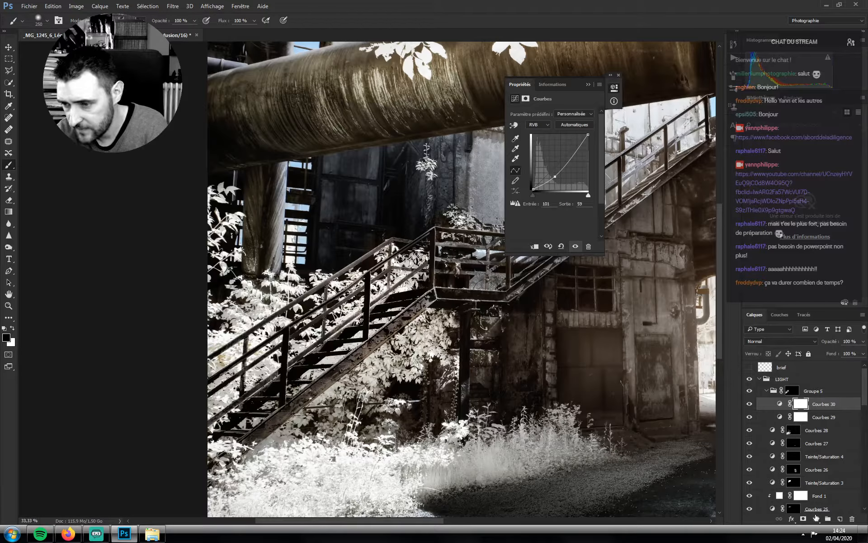
Add a Hue/Saturation adjustment with saturation -55, clip it to the Courbes 30 layer and compare the photo with and without it
click(816, 518)
click(786, 409)
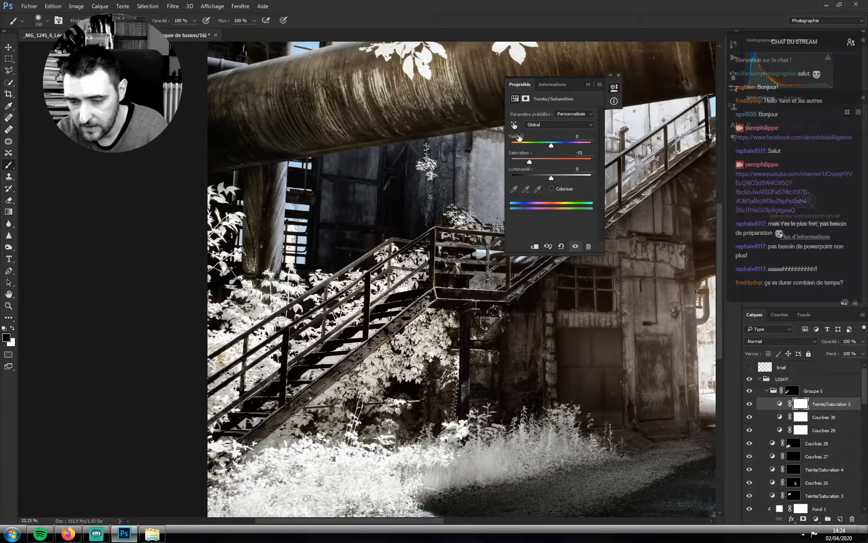
key(ctrl+alt+g)
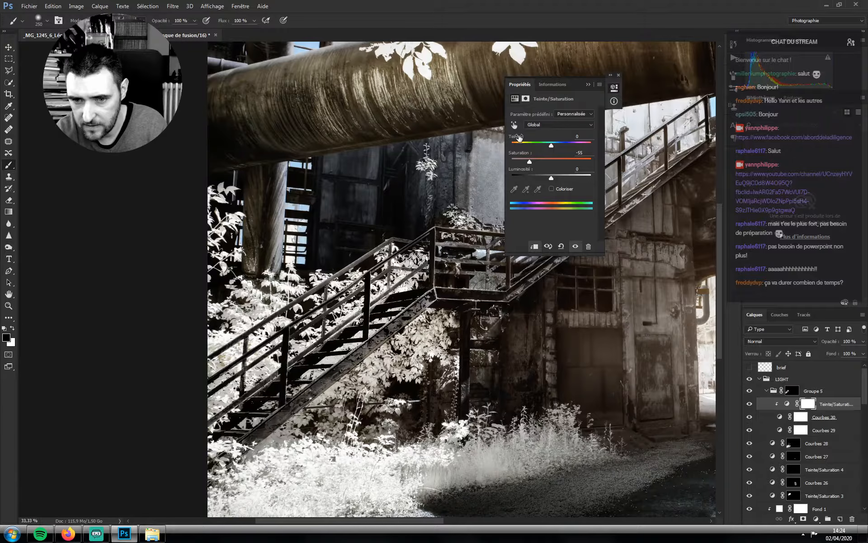
click(749, 404)
click(750, 403)
Invert the Courbes 30 mask to black and make white the foreground colour for painting
click(797, 418)
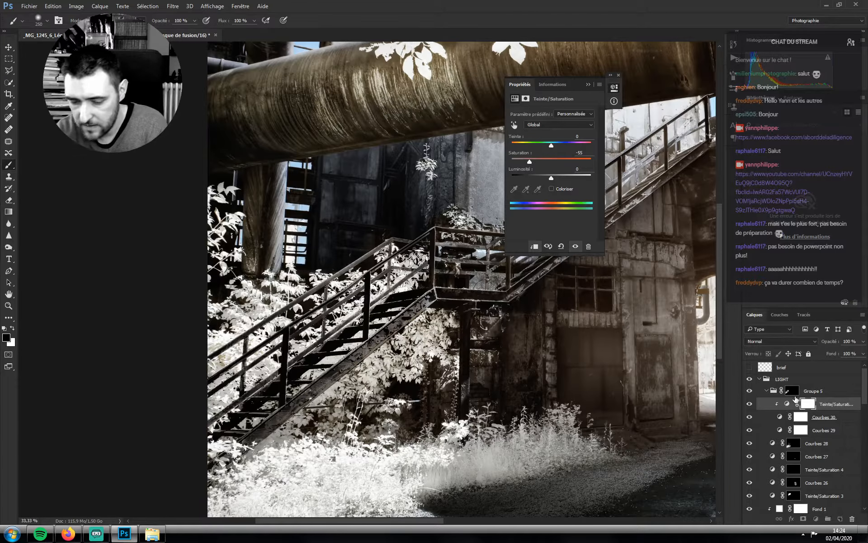
key(ctrl+i)
key(x)
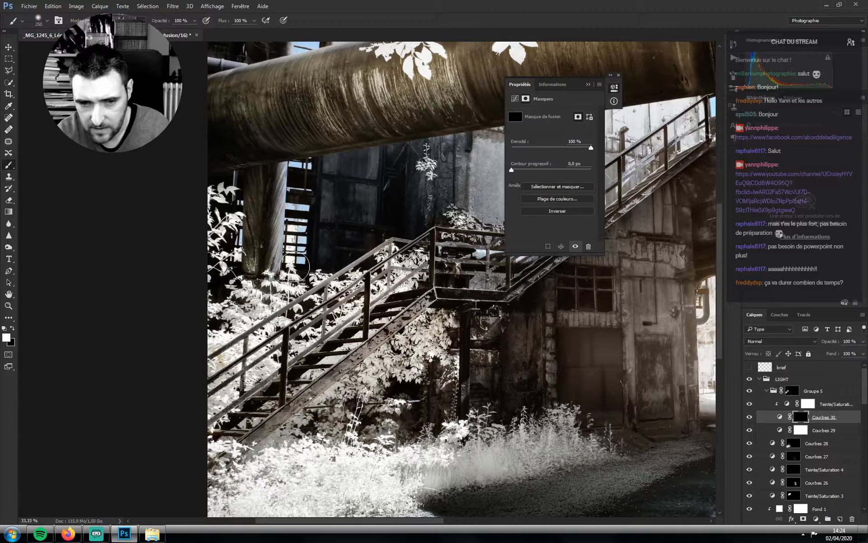
Try painting the stairs' front stringer white on the Courbes 30 mask with a 250 px brush, and undo the stroke
key(bracketleft)
key(bracketright)
key(bracketright)
key(bracketright)
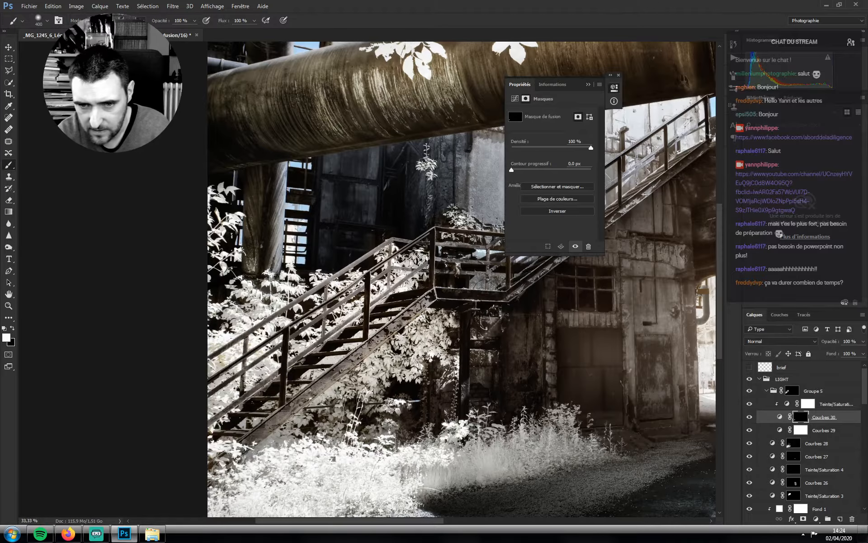
key(bracketleft)
key(bracketleft)
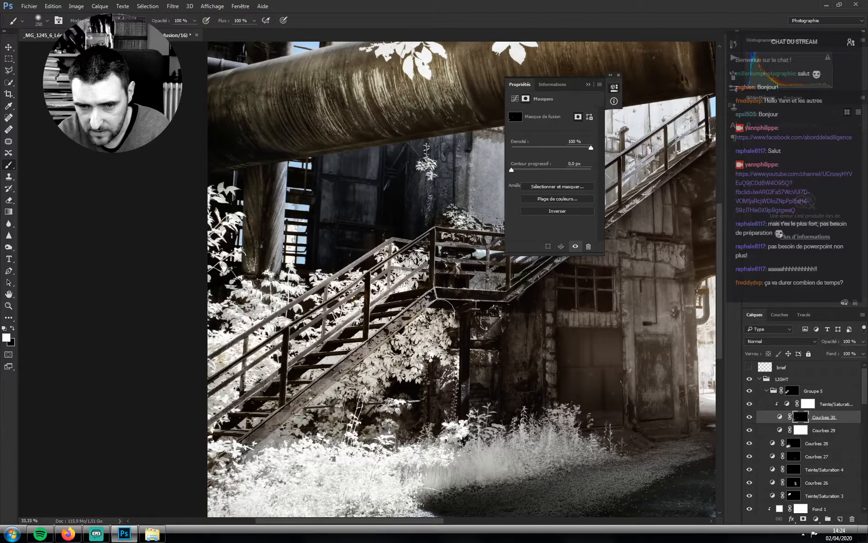
mouse_move(439, 313)
mouse_down()
mouse_move(297, 430)
mouse_move(247, 463)
mouse_up()
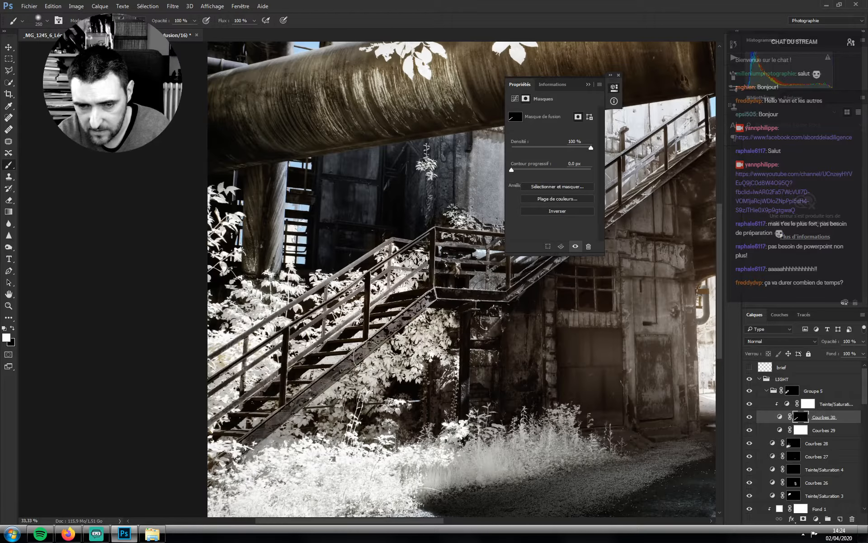
key(ctrl+z)
Paint white along the stairs' front stringer on the Courbes 30 mask with a 175 px brush, from the landing down to the foot
key(bracketleft)
key(bracketleft)
key(bracketleft)
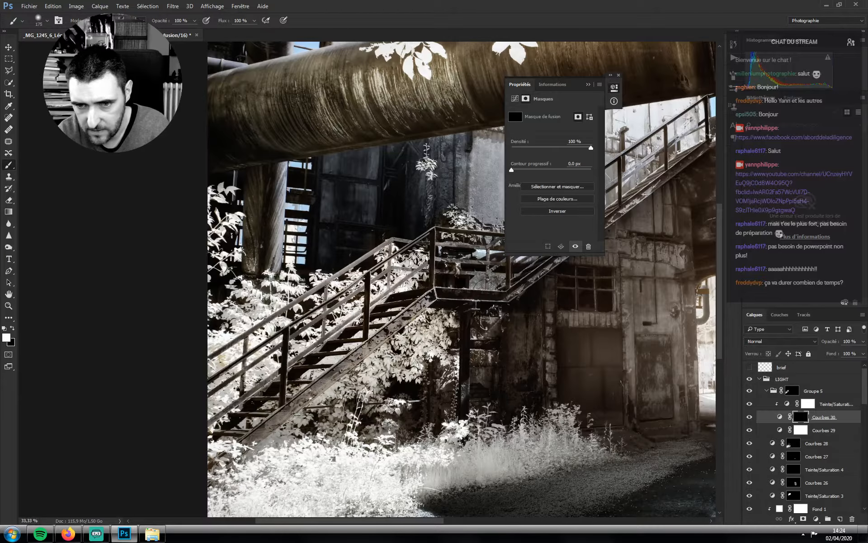
drag(419, 313, 255, 458)
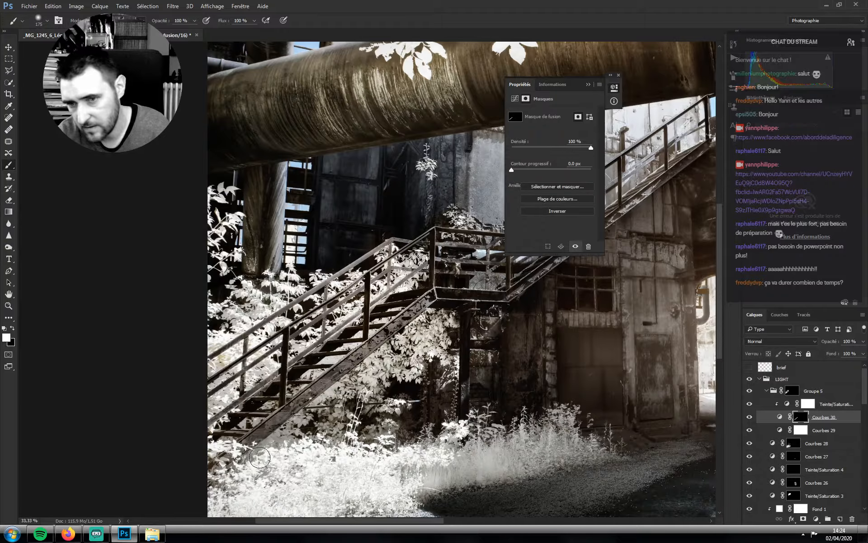
key(bracketright)
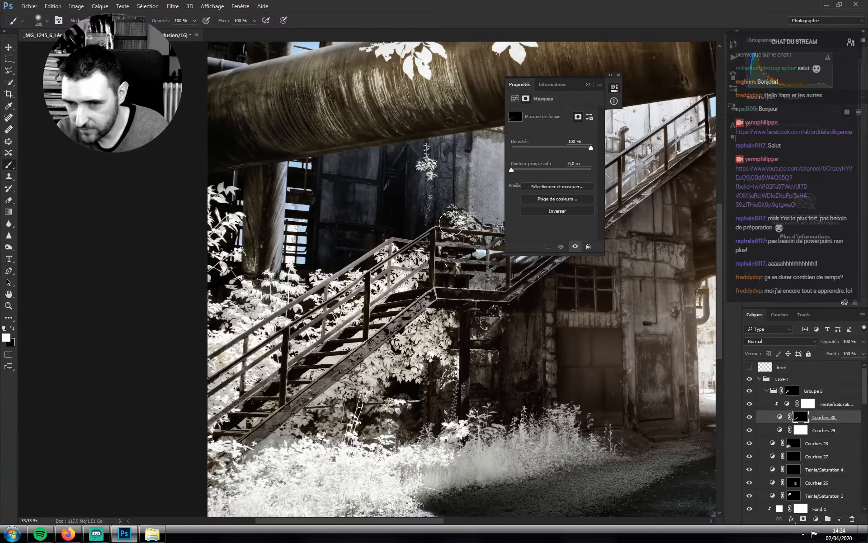
Paint white on the Groupe 5 mask with a 40 px brush where the front stringer meets the landing
key(ctrl+plus)
key(ctrl+plus)
key(ctrl+plus)
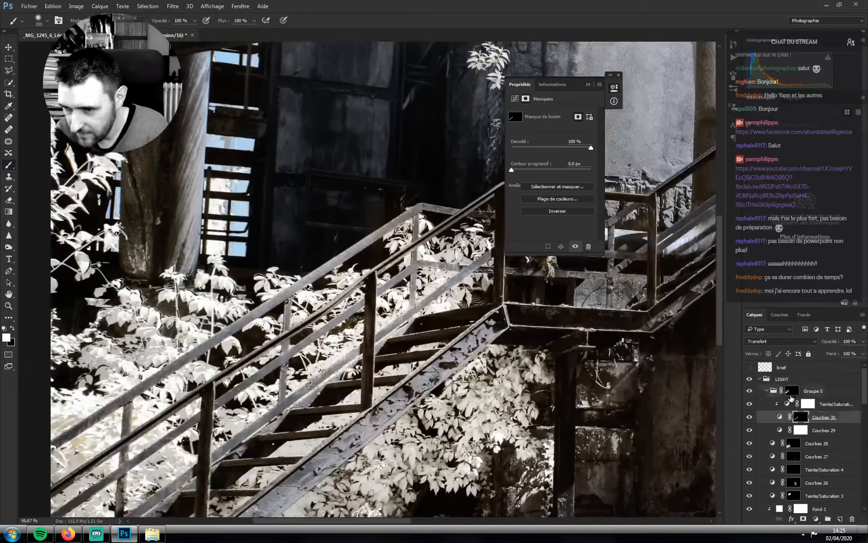
click(768, 395)
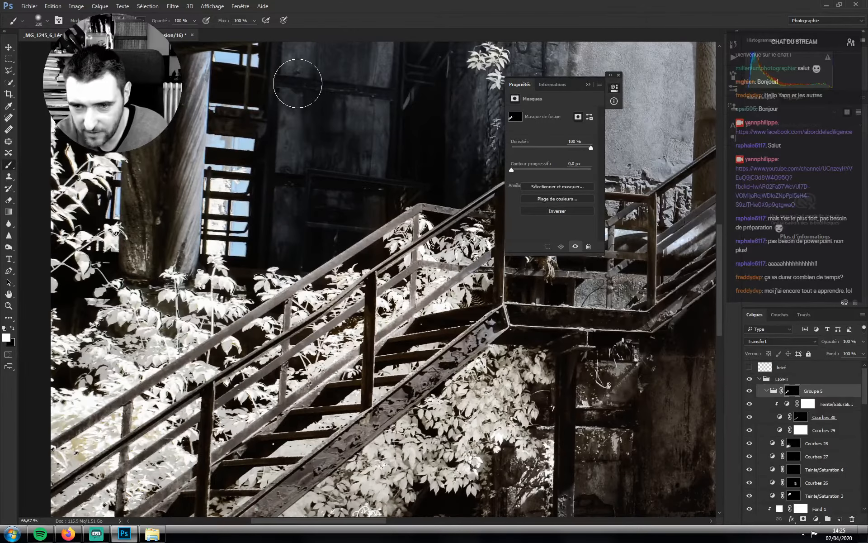
key([)
key([)
drag(474, 326, 367, 318)
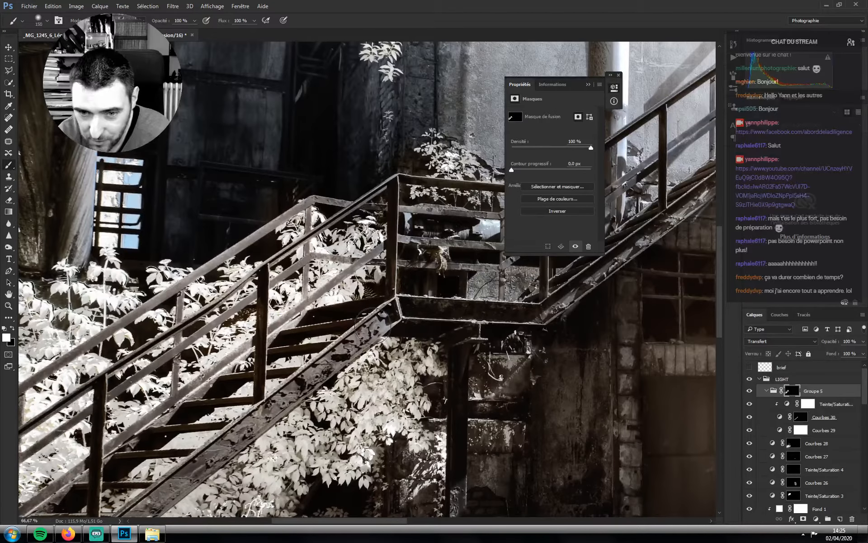
key(bracketleft)
key(bracketleft)
key(bracketleft)
key(bracketleft)
key(bracketleft)
key(bracketleft)
key(bracketleft)
key(bracketleft)
key(bracketleft)
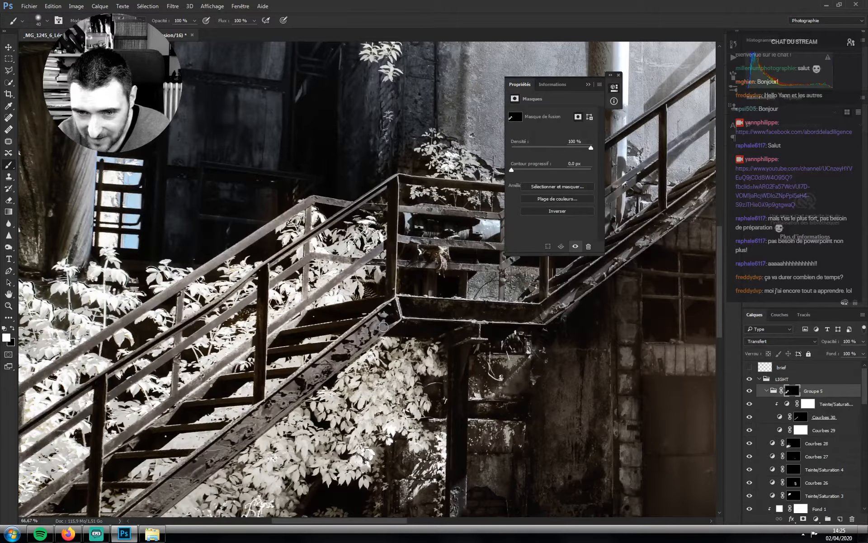
mouse_move(393, 309)
mouse_down()
mouse_move(400, 315)
mouse_move(394, 308)
mouse_up()
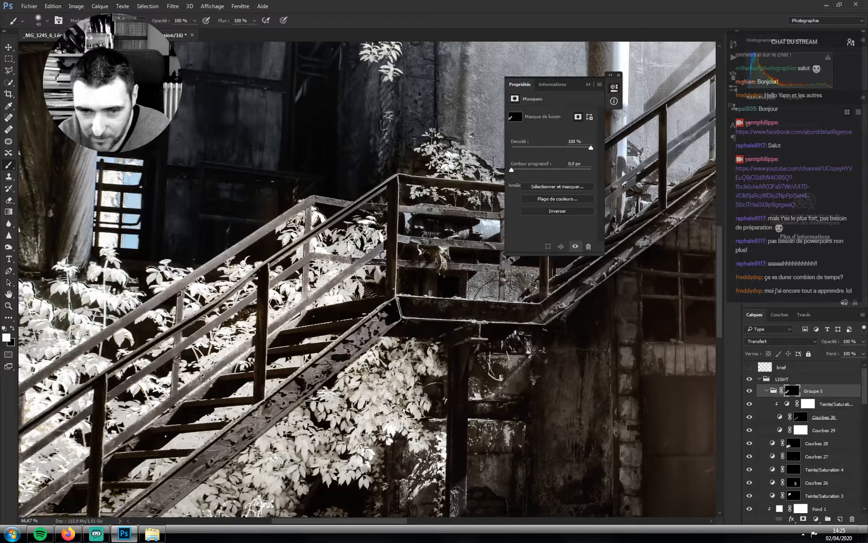
Paint black on the Groupe 5 mask with a 30 px brush along the lower edge of the stringer near the stairs' foot
drag(368, 346, 448, 264)
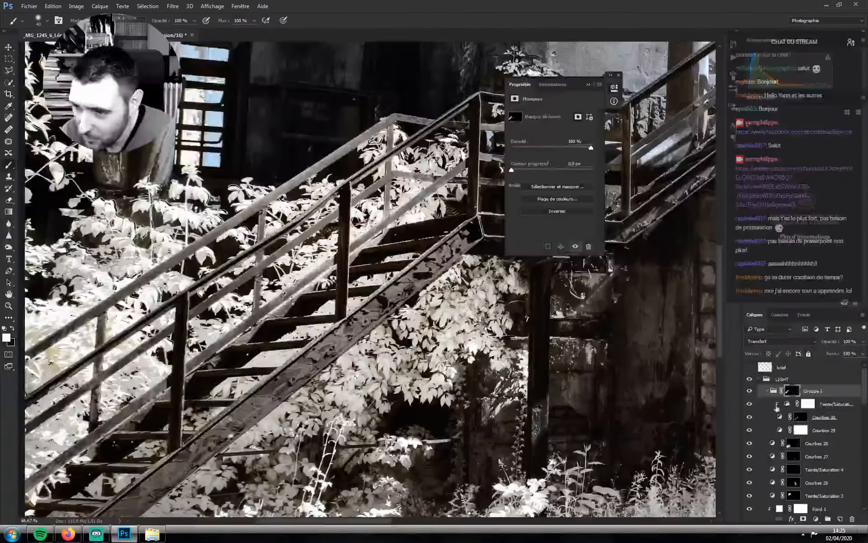
key(x)
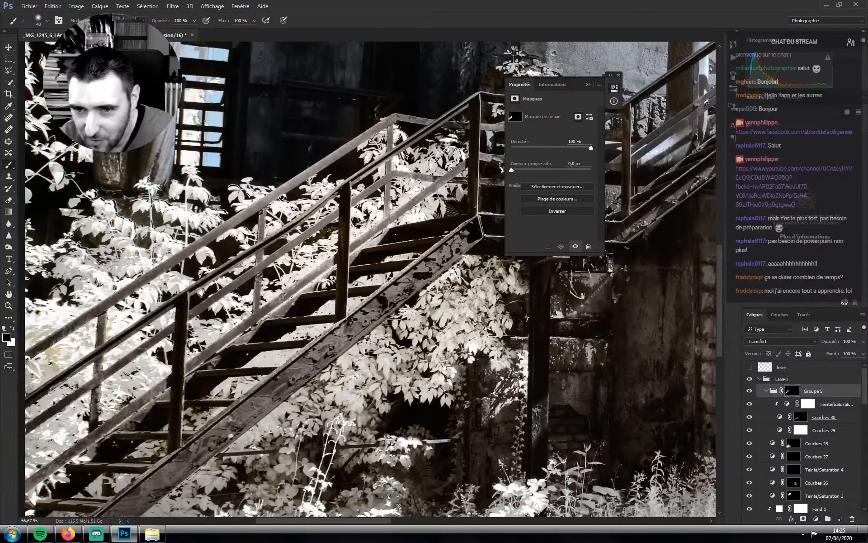
drag(194, 473, 247, 364)
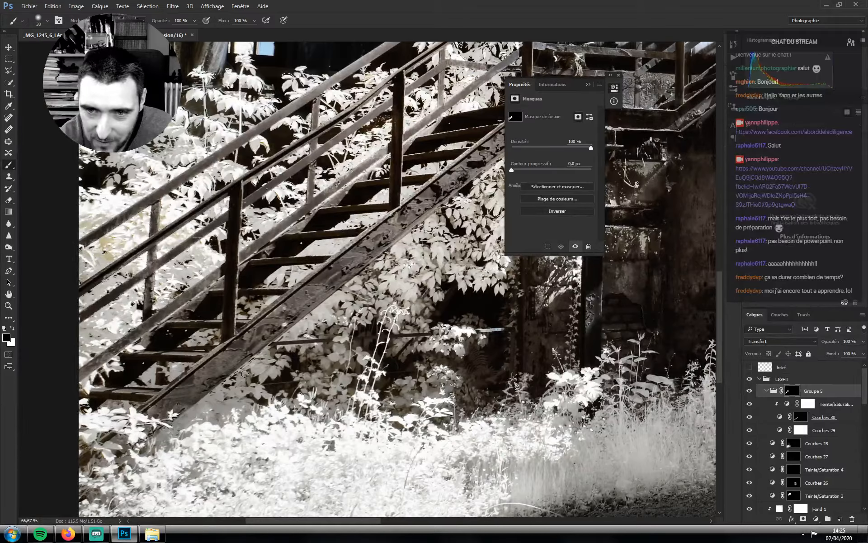
drag(206, 403, 237, 371)
drag(217, 333, 328, 388)
key(bracketright)
key(bracketright)
key(bracketright)
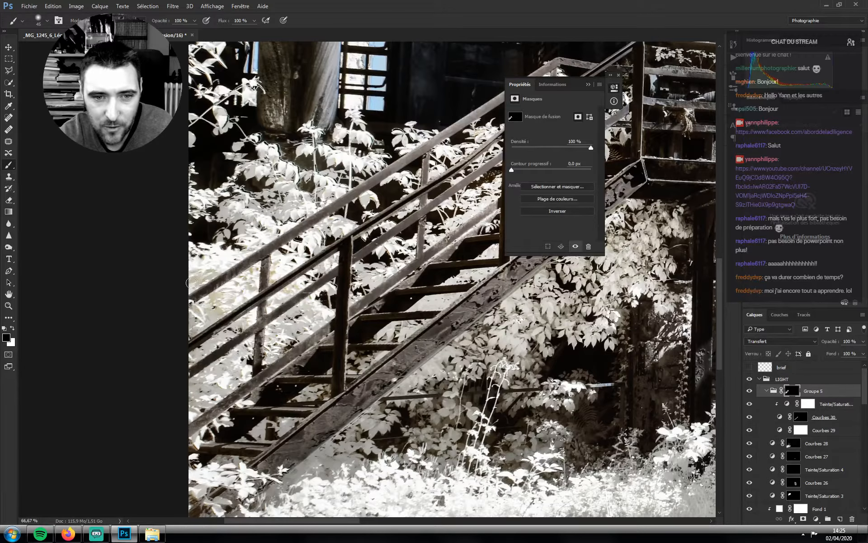
key(bracketleft)
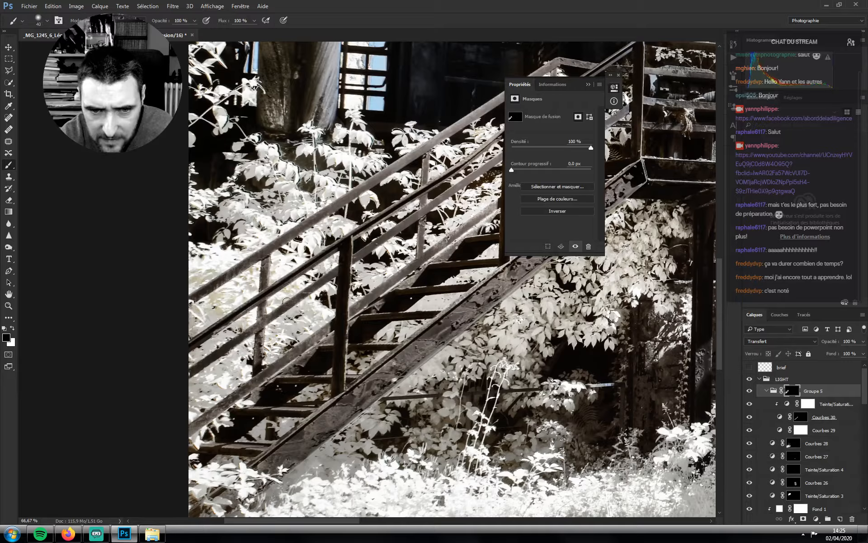
key(bracketleft)
key(bracketleft)
Compare the stairs with and without the Groupe 5 adjustments
key(space)
drag(337, 298, 220, 338)
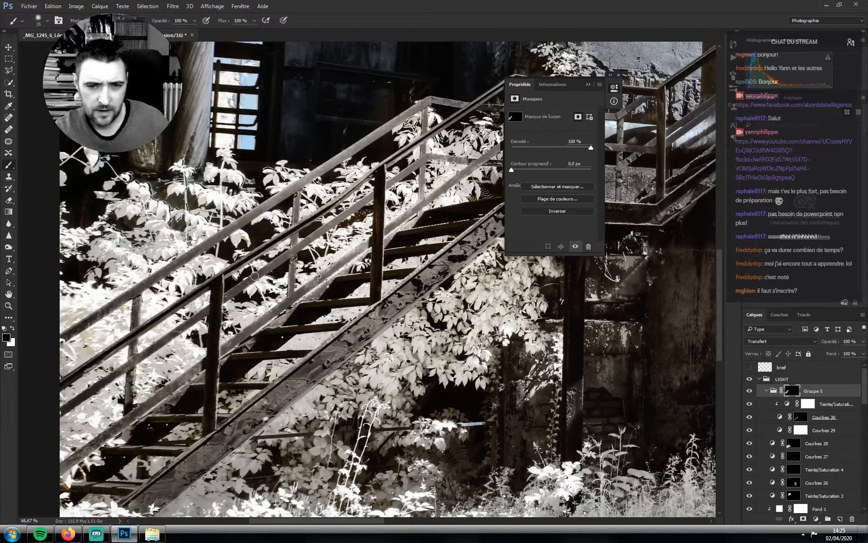
click(750, 390)
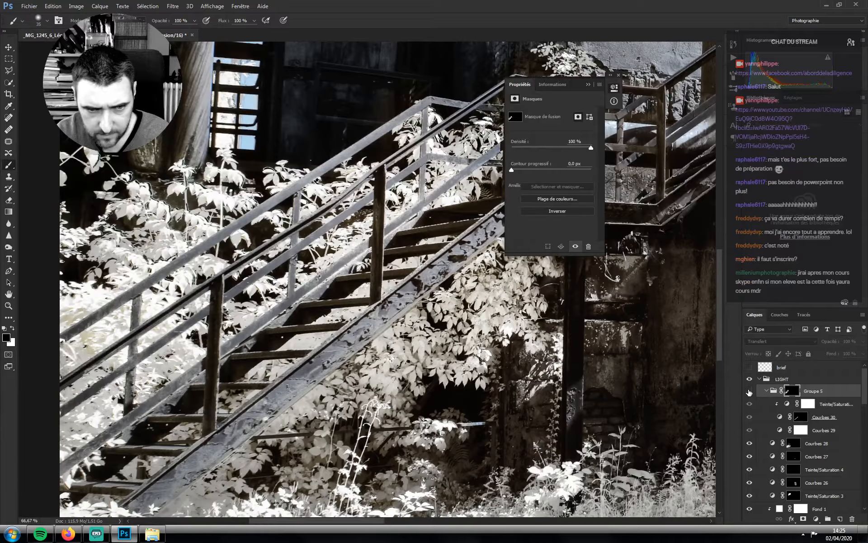
click(749, 391)
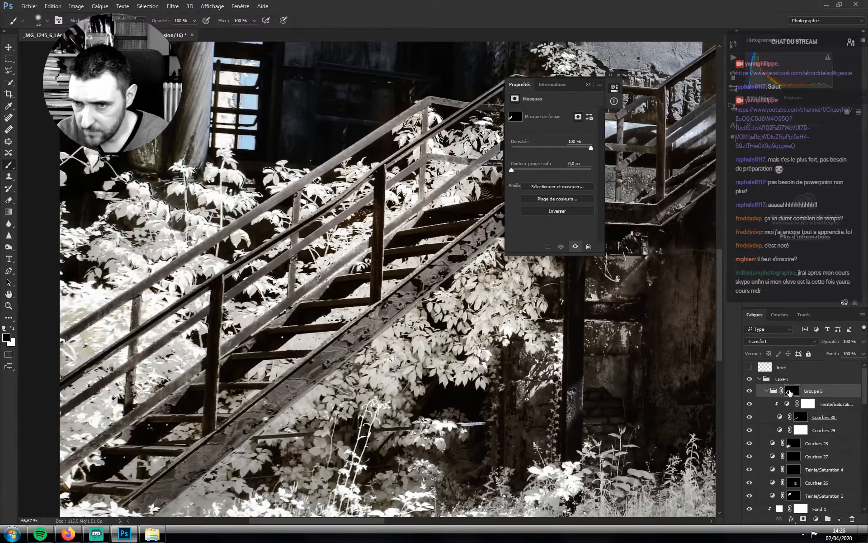
Try a 6 px feather on the Groupe 5 mask
click(572, 163)
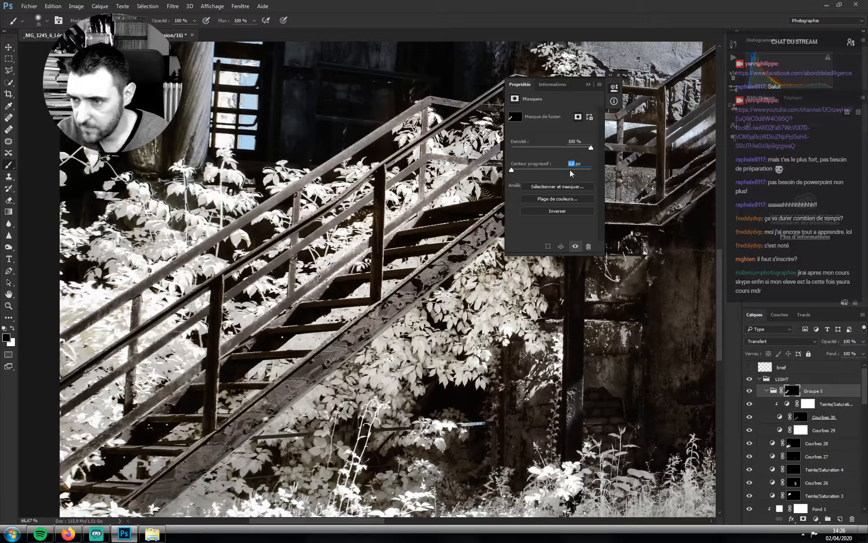
text(6)
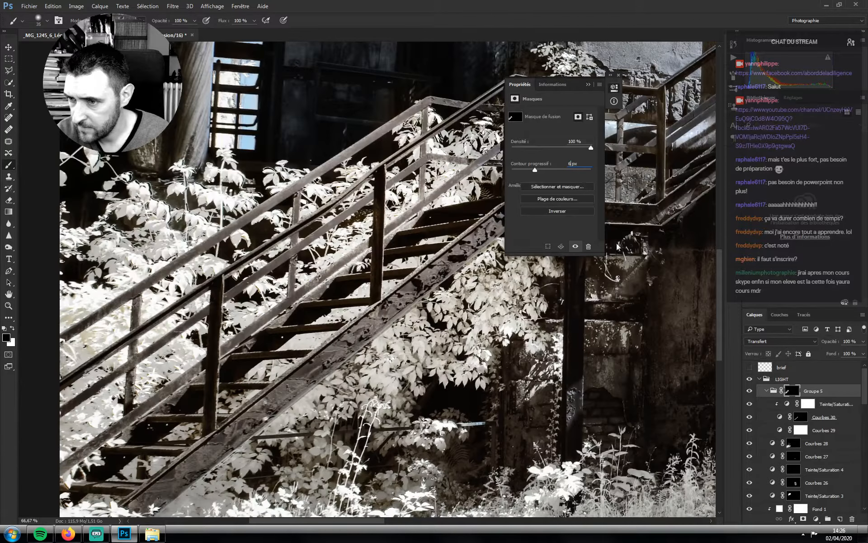
key(Return)
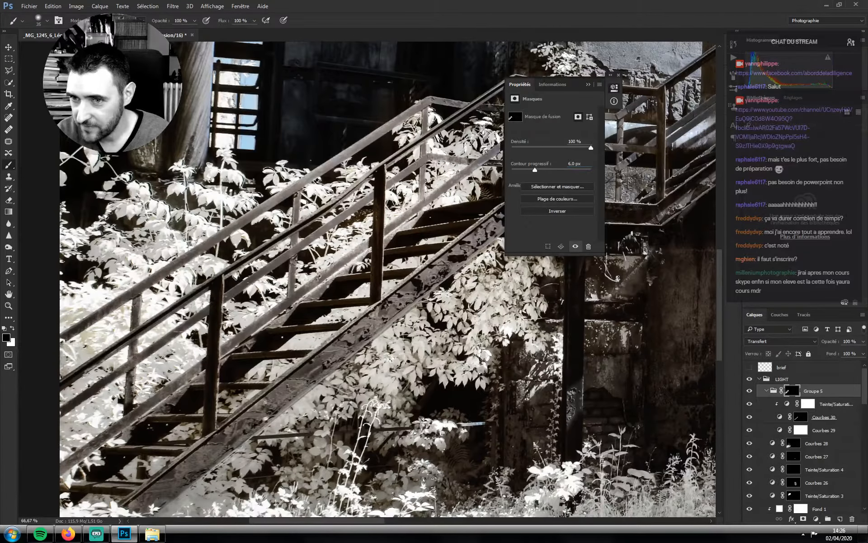
Set the feather of the Groupe 5 mask to 3 px and collapse the LIGHT group
click(572, 163)
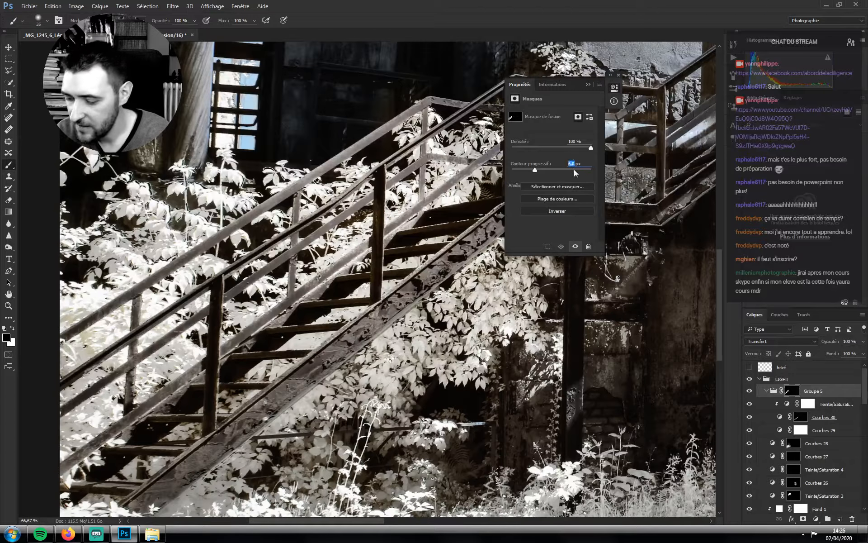
text(3)
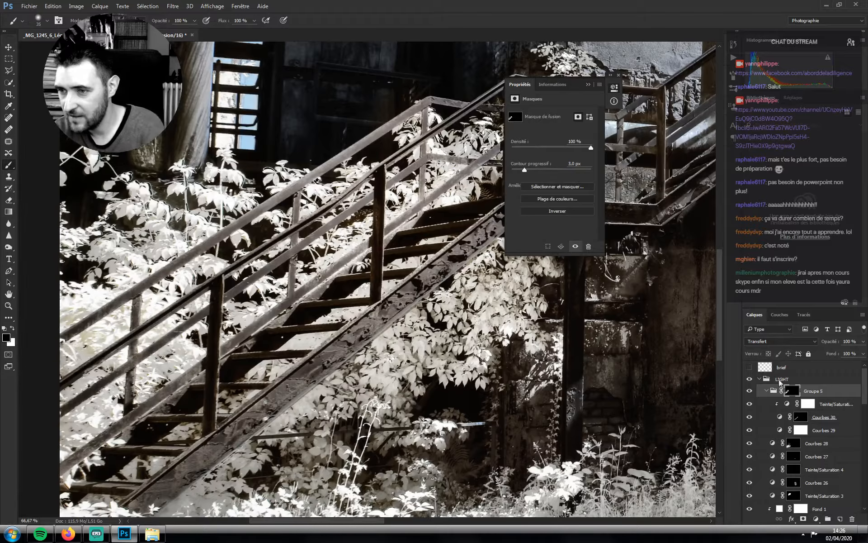
click(760, 379)
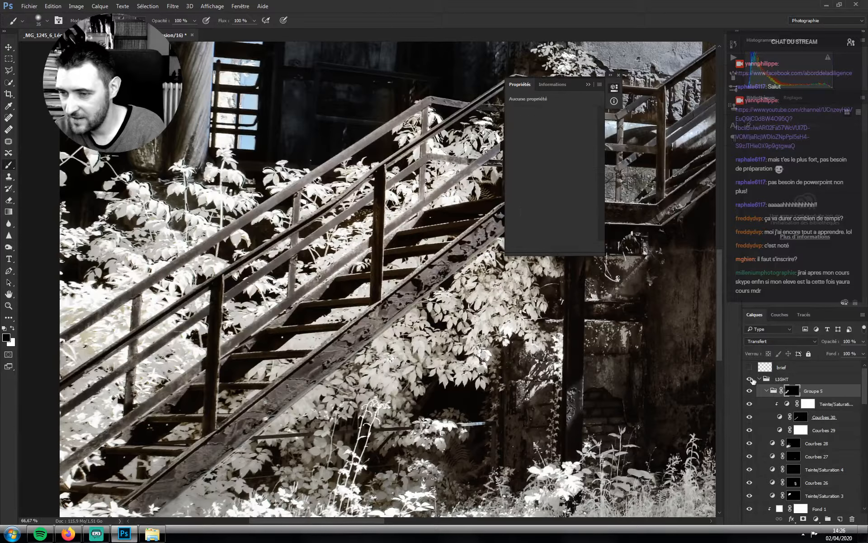
key(ctrl+minus)
key(ctrl+minus)
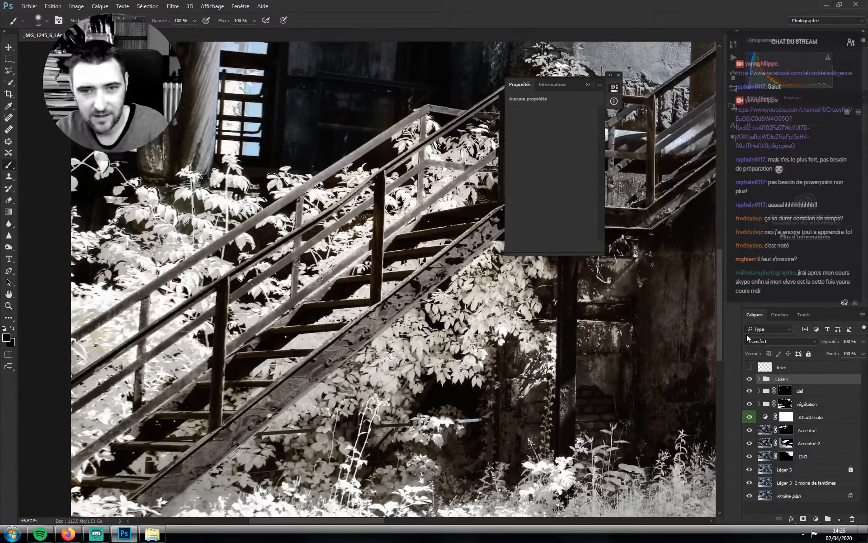
Reopen the LIGHT group and compare the stairs with and without the Courbes 30 and Courbes 29 adjustments in Groupe 5
key(ctrl+minus)
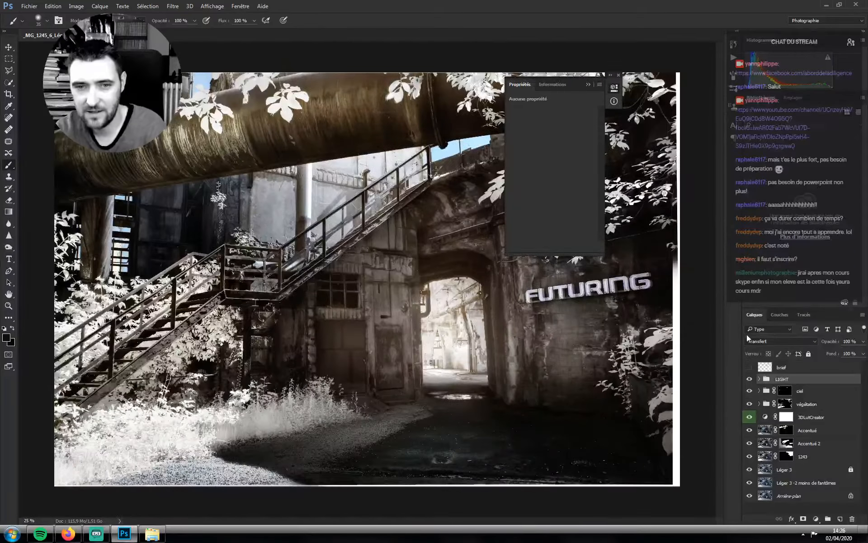
click(586, 85)
click(759, 380)
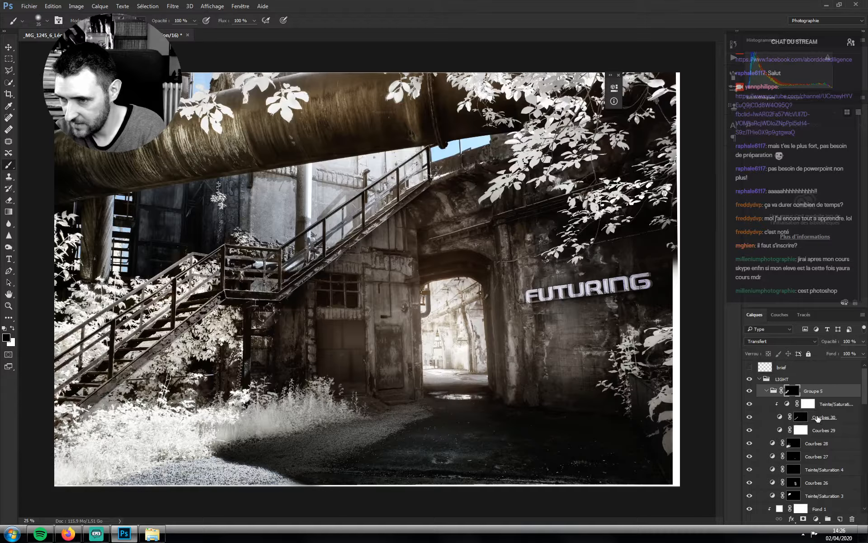
click(815, 419)
click(750, 417)
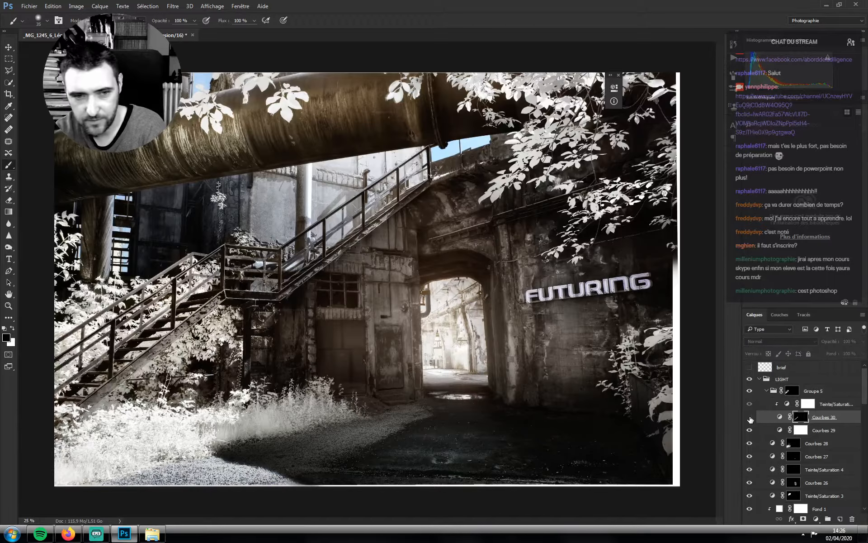
click(750, 418)
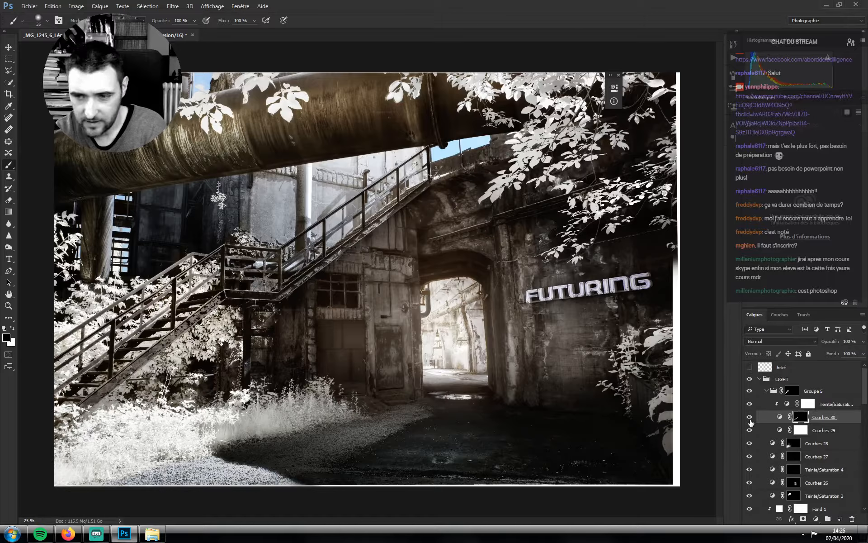
click(750, 430)
click(750, 430)
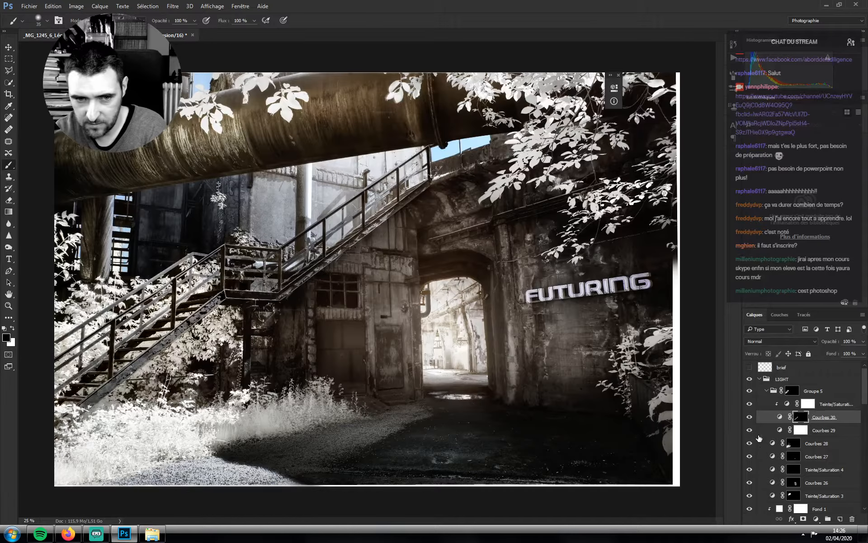
Reduce the opacity of the Courbes 29 layer in Groupe 5 to 66 %
click(806, 429)
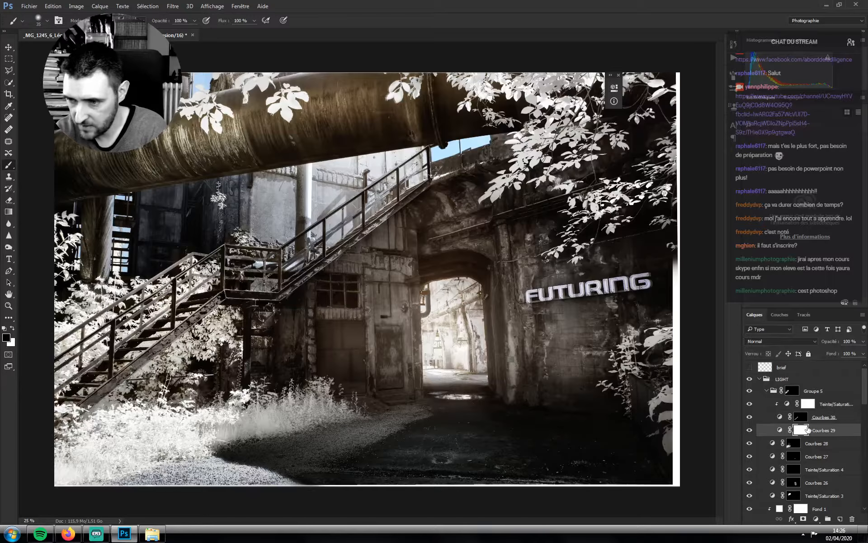
click(851, 342)
text(66)
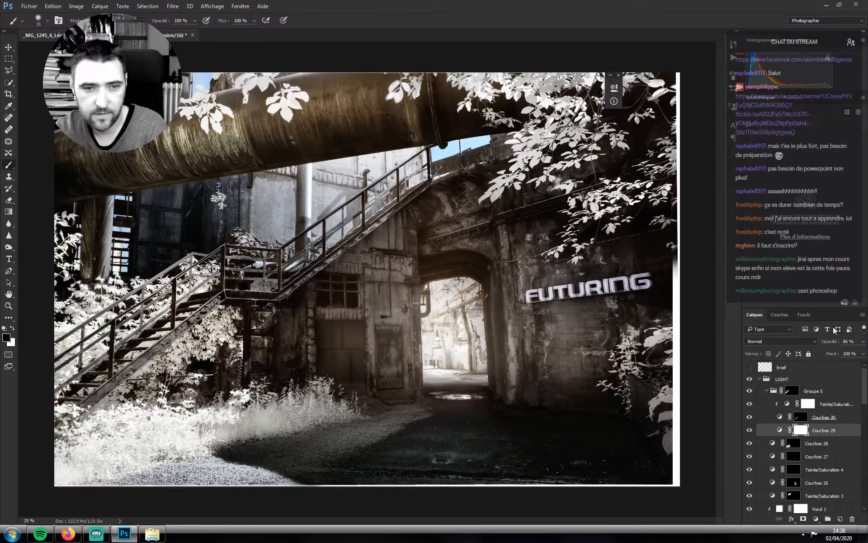
key(ctrl+minus)
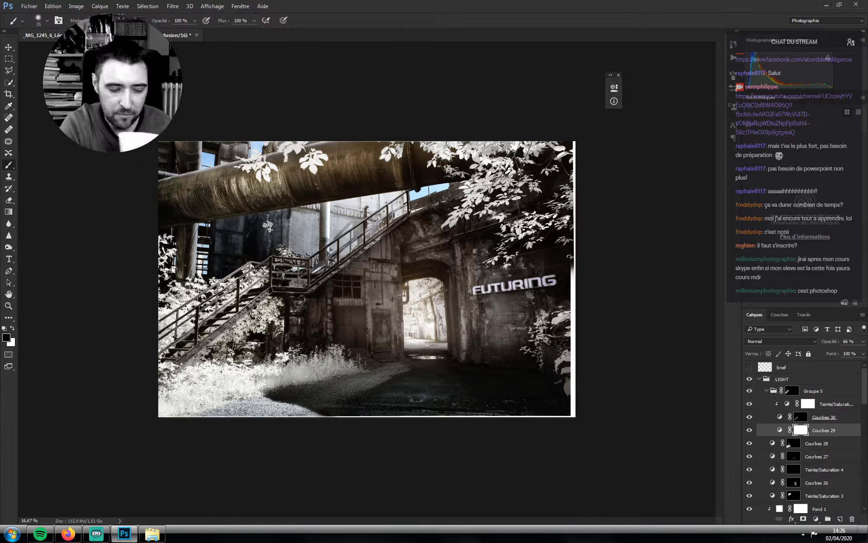
Collapse the LIGHT group, expand the végétation group and compare the foliage with and without Courbes 4
click(760, 379)
click(759, 403)
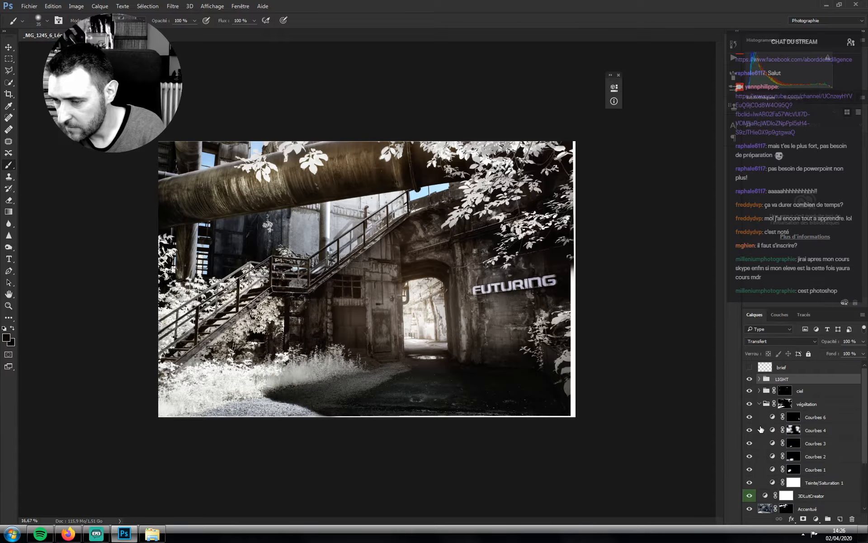
click(807, 419)
click(749, 433)
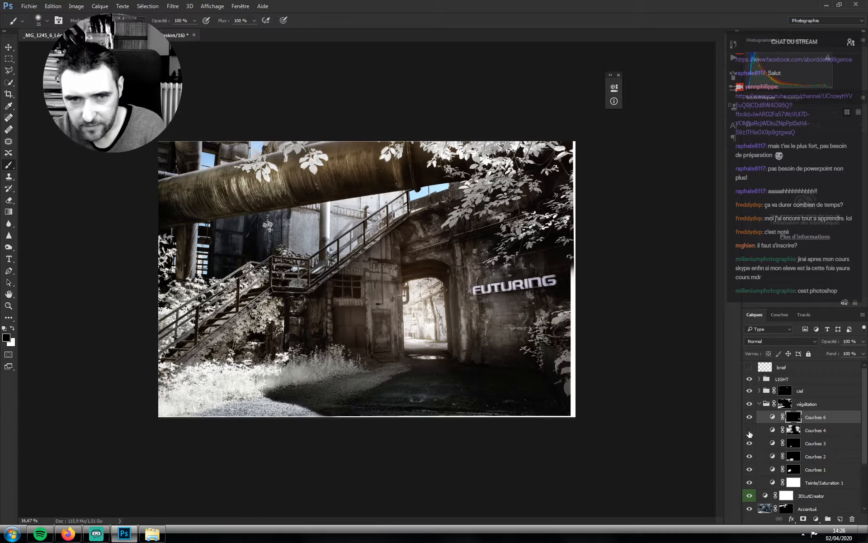
click(749, 432)
click(749, 432)
click(749, 432)
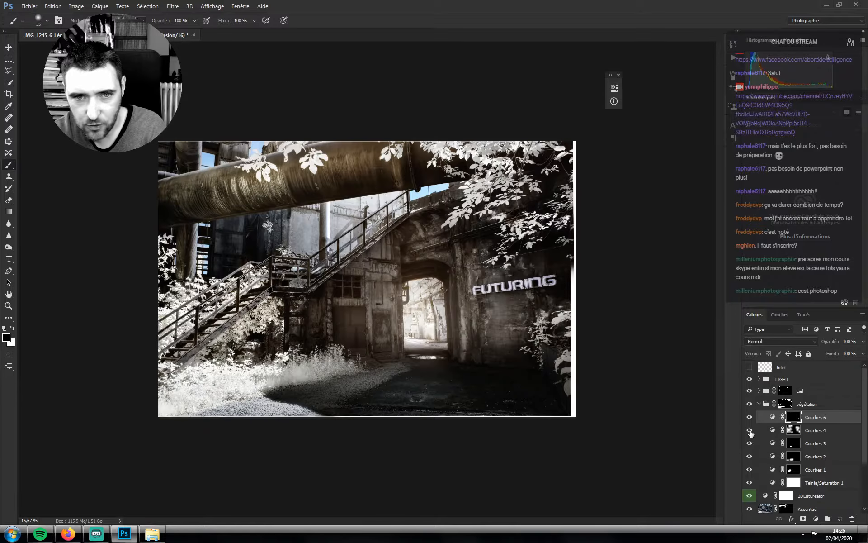
Target the Courbes 4 mask and prepare a 700 px brush at 50 % opacity over the leaves on the pipe
click(796, 435)
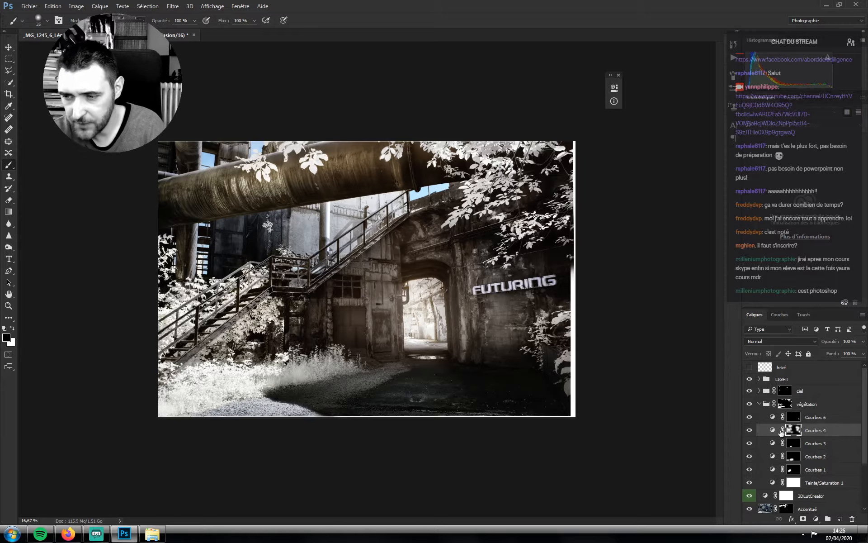
key(ctrl+plus)
key(ctrl+plus)
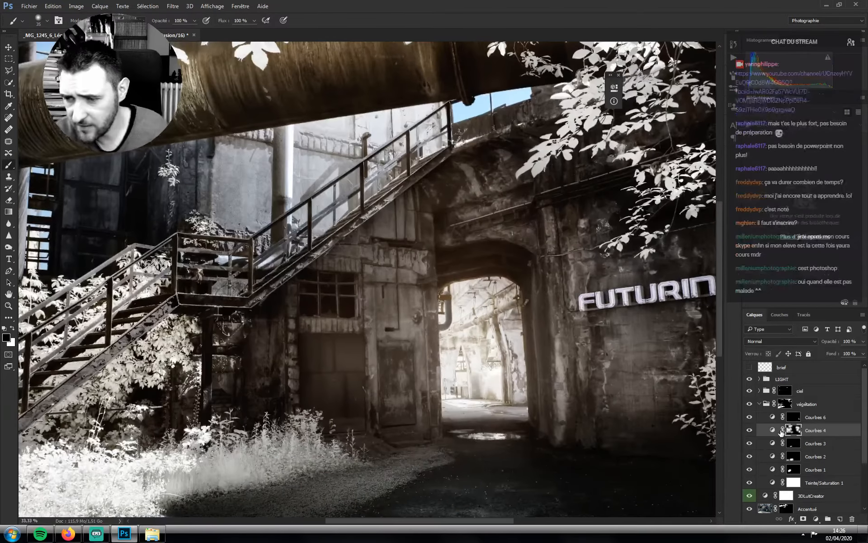
drag(353, 295, 431, 373)
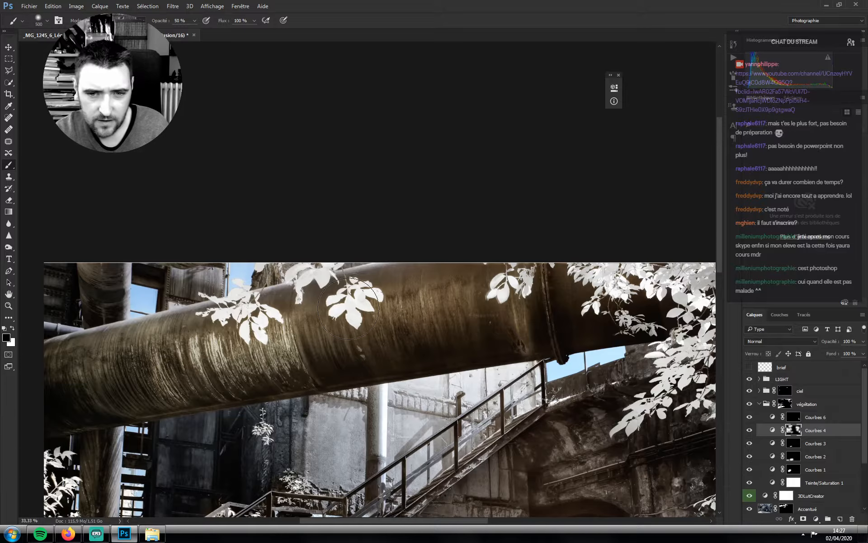
key(bracketright)
key(bracketright)
key(bracketright)
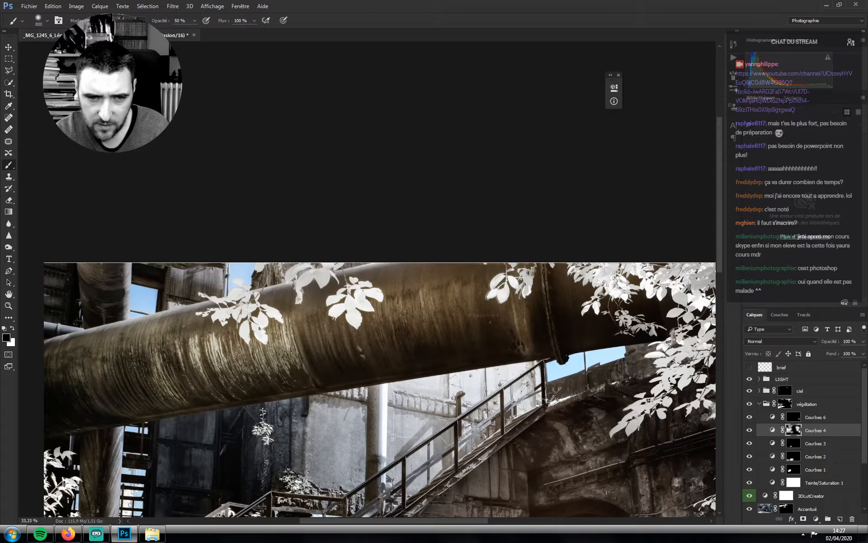
key(bracketleft)
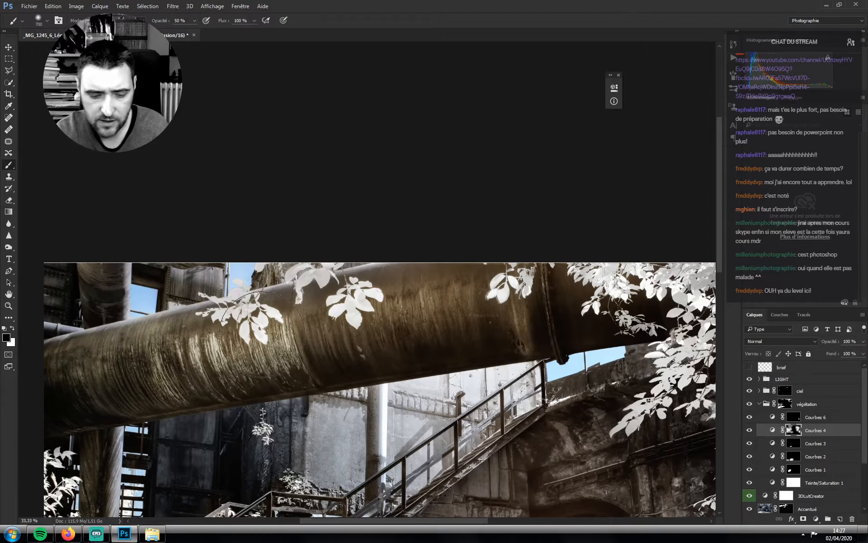
Collapse the végétation group, check the whole photo against the brief layer's red annotations and hide that layer again
key(z)
mouse_move(246, 322)
mouse_down()
mouse_move(303, 324)
mouse_move(267, 323)
mouse_up()
drag(460, 273, 423, 272)
drag(557, 397, 436, 315)
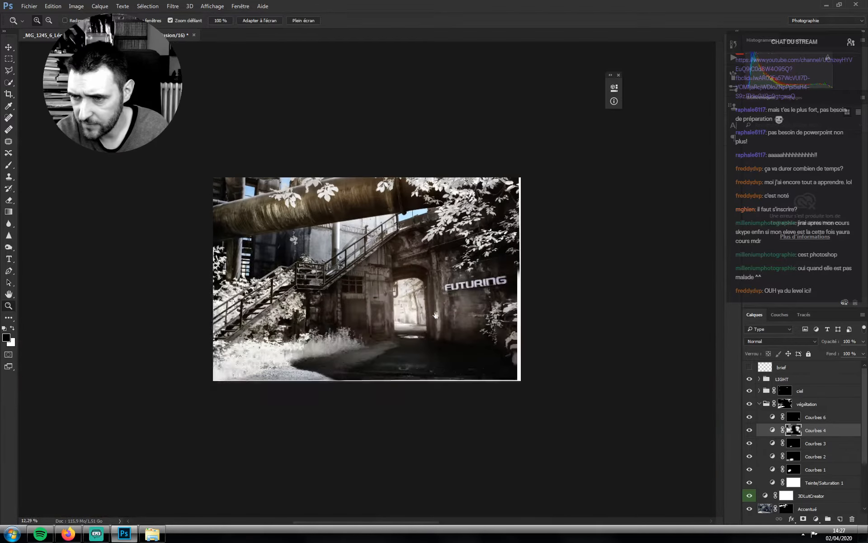
mouse_move(342, 186)
mouse_down()
mouse_move(361, 191)
mouse_move(348, 200)
mouse_up()
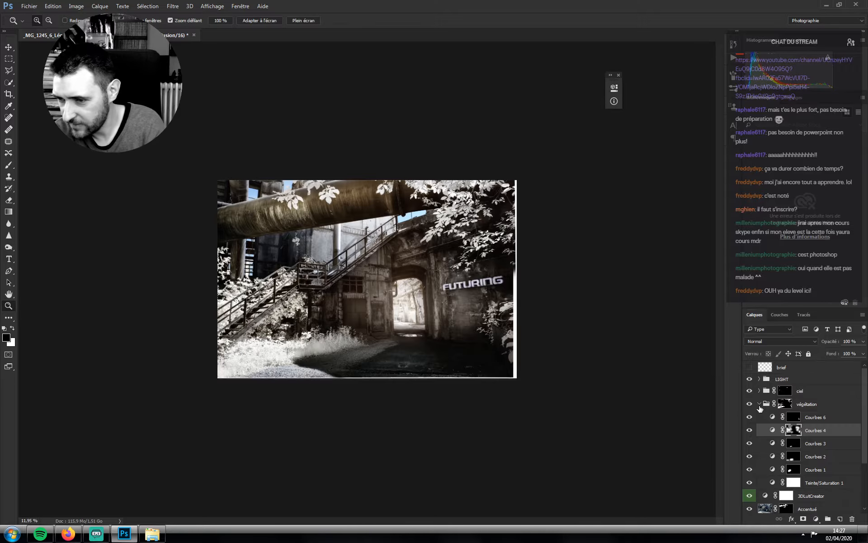
click(760, 404)
click(749, 368)
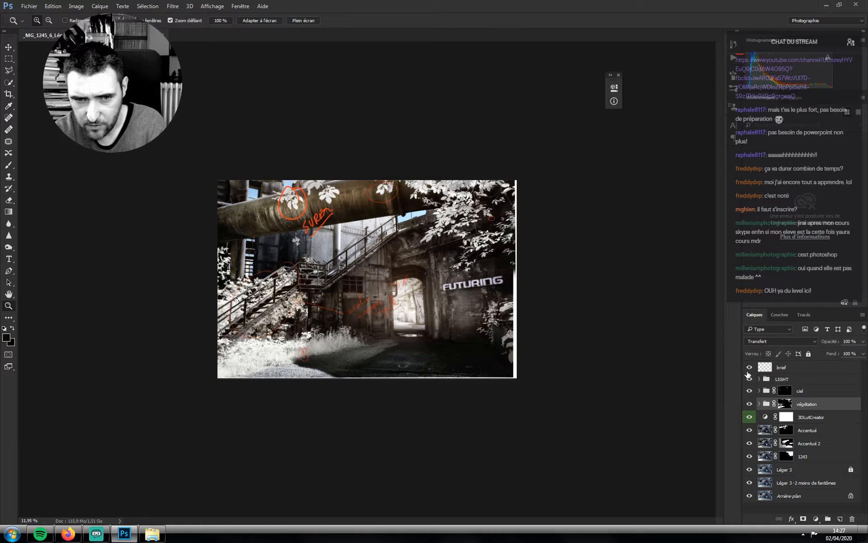
click(749, 368)
click(749, 368)
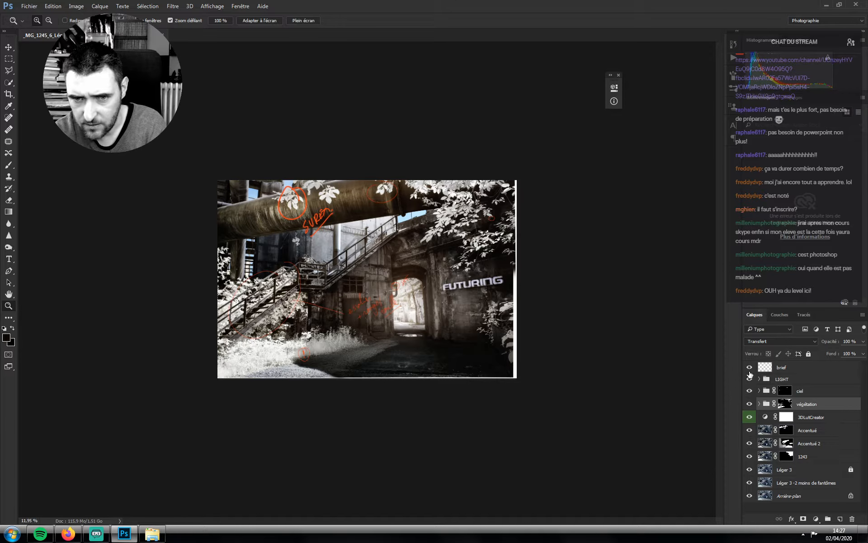
click(749, 370)
click(749, 370)
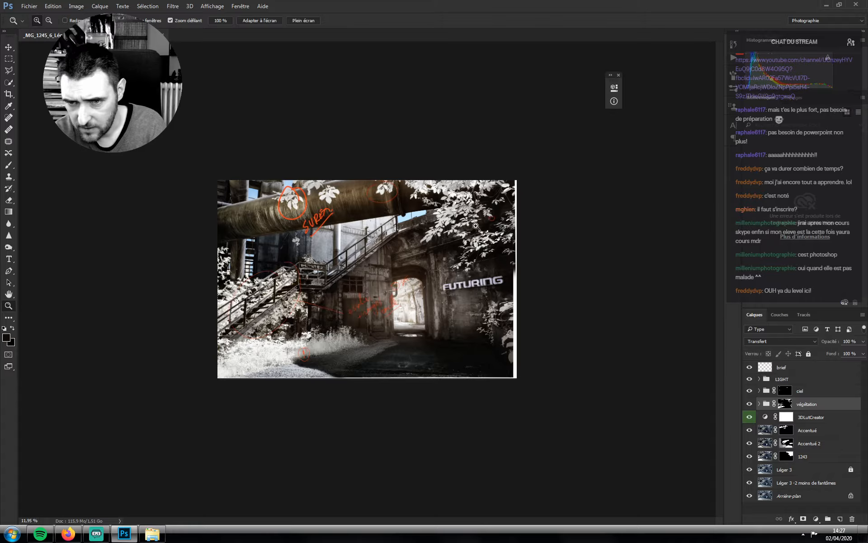
drag(501, 217, 649, 221)
drag(476, 239, 443, 282)
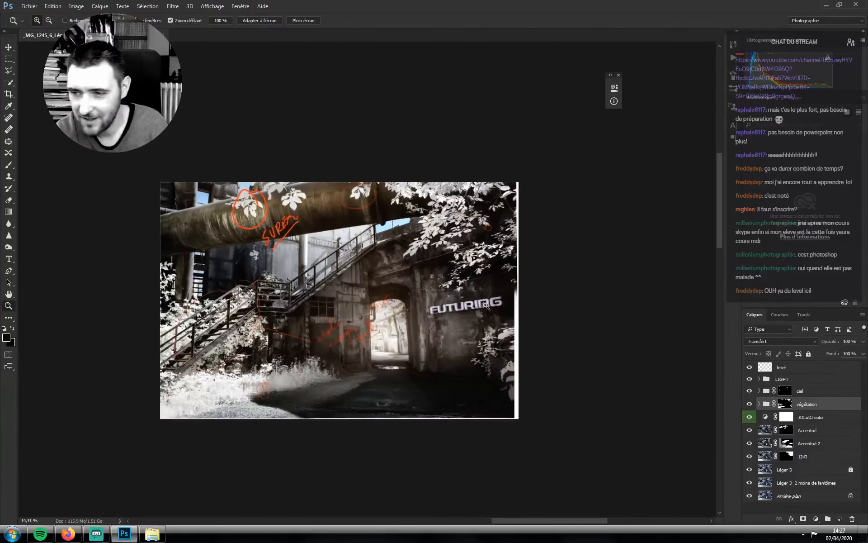
click(750, 368)
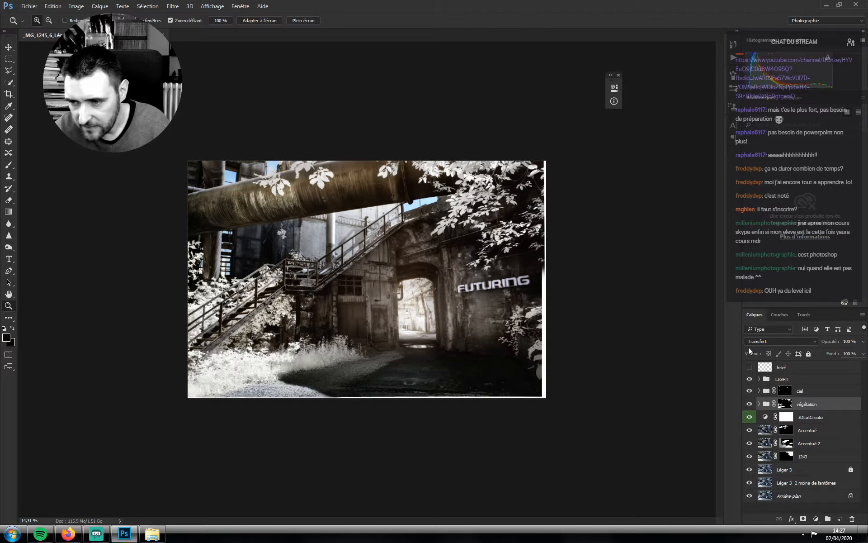
Stamp all visible layers into a new merged layer directly above the LIGHT group
click(782, 378)
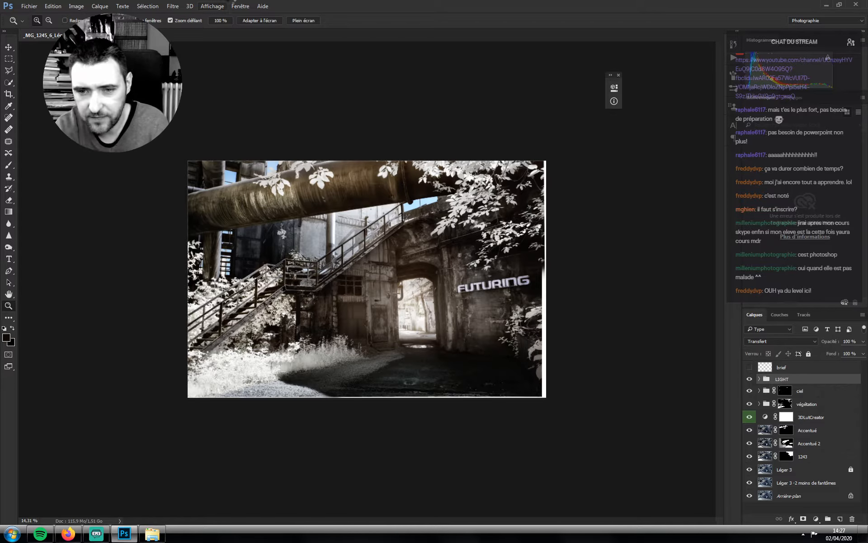
key(ctrl+shift+alt+e)
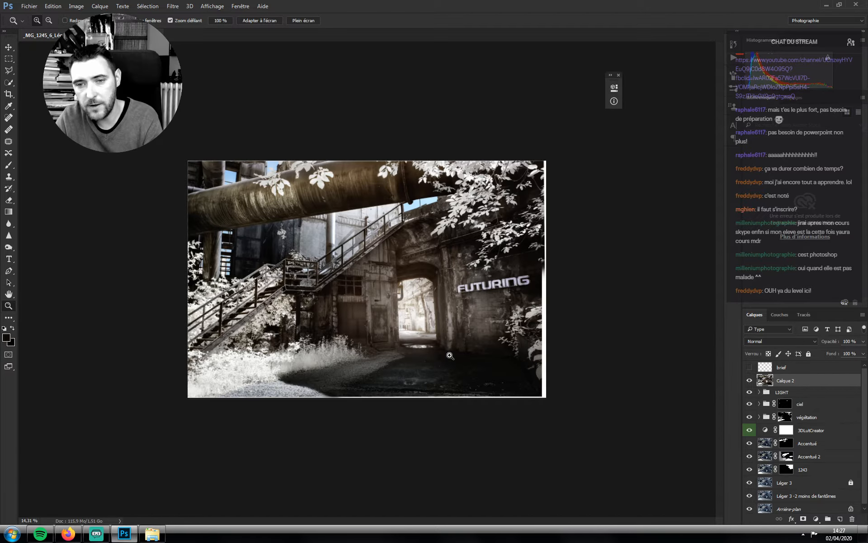
drag(443, 319, 512, 304)
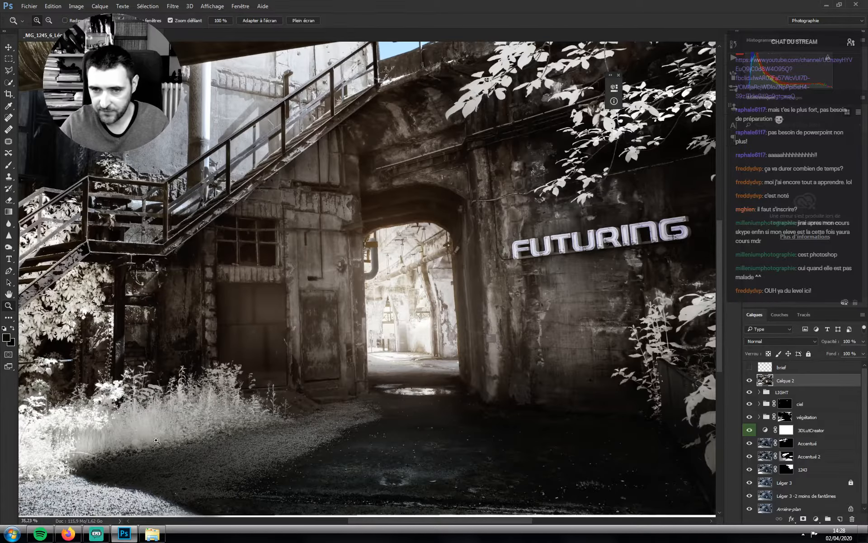
click(395, 314)
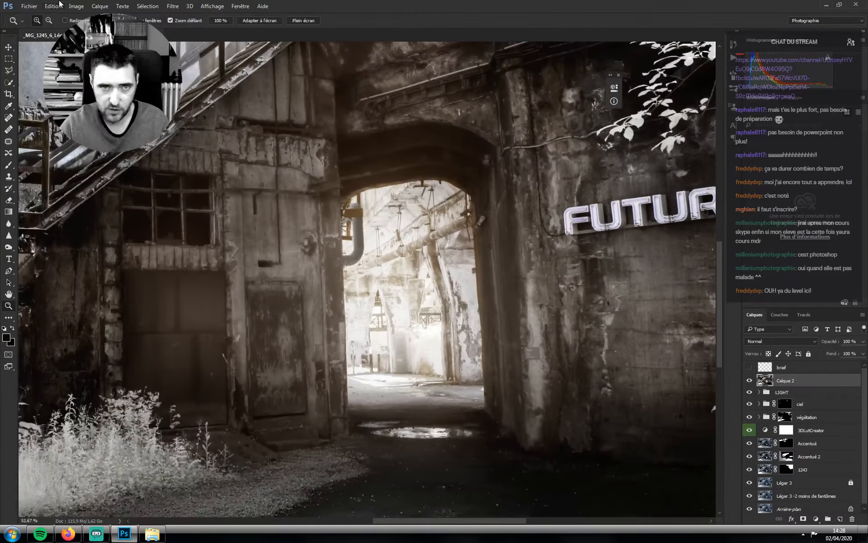
Open the merged layer Calque 2 in the Topaz Adjust 5 filter
click(173, 6)
mouse_move(195, 222)
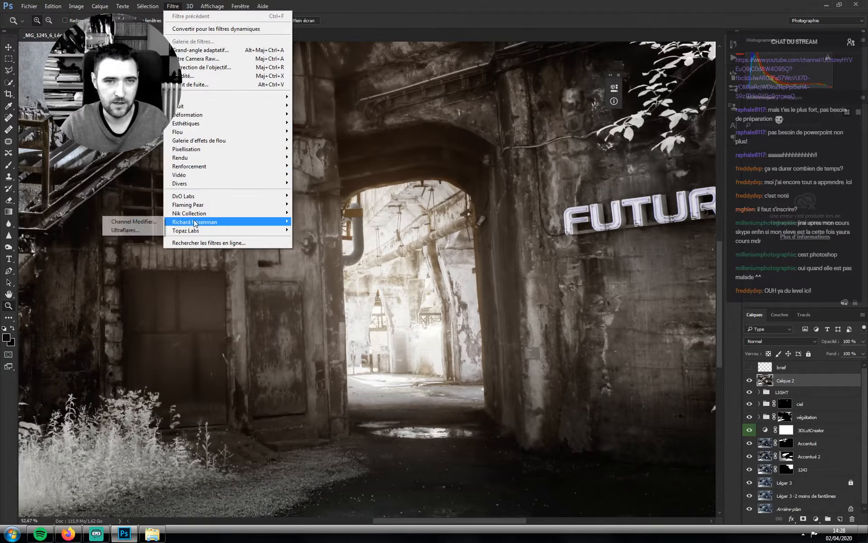
mouse_move(170, 233)
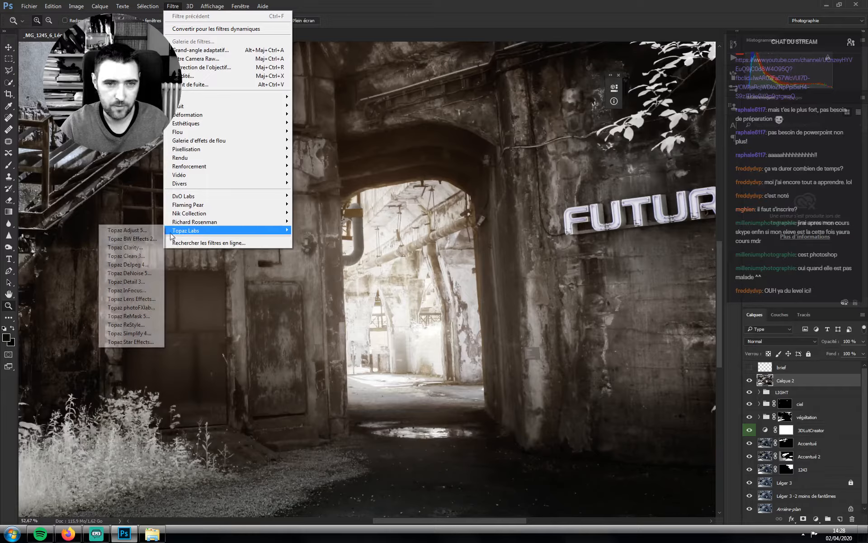
click(140, 230)
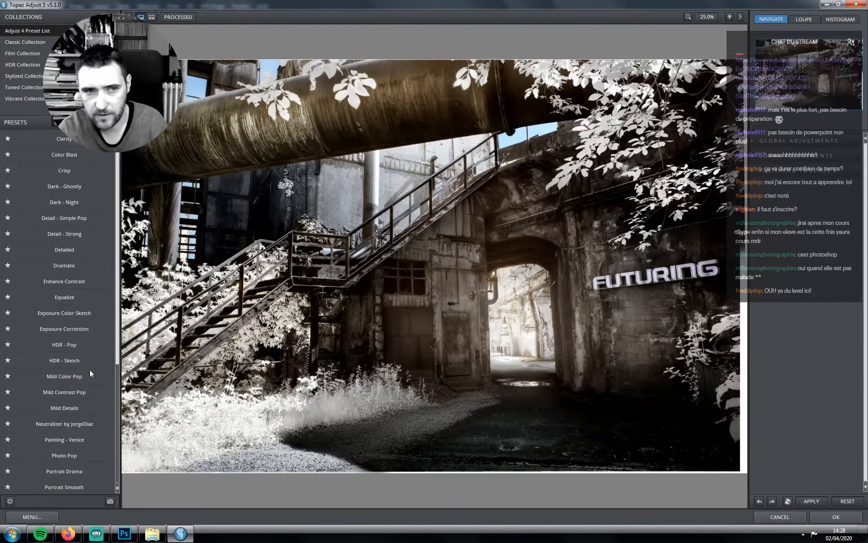
Try the Clarity, Equalize, Enhance Contrast and Dramatic presets on the photo
click(64, 138)
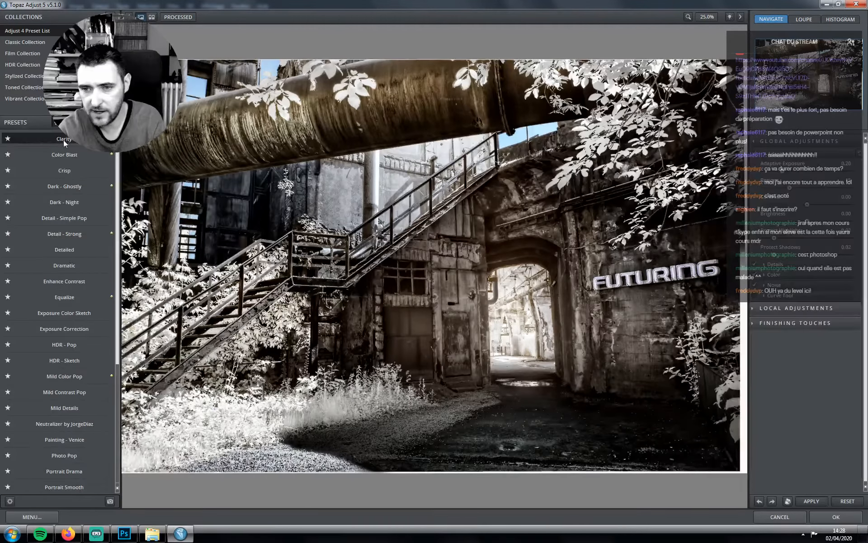
mouse_move(61, 152)
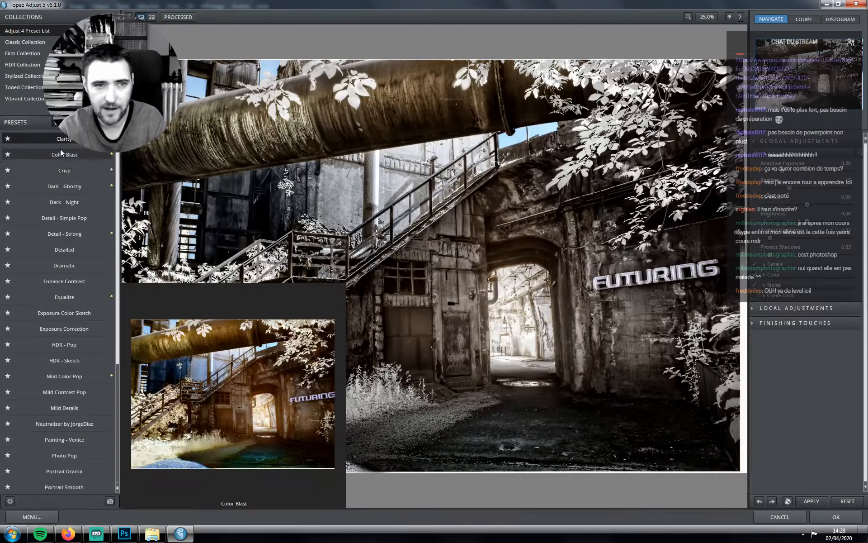
click(63, 298)
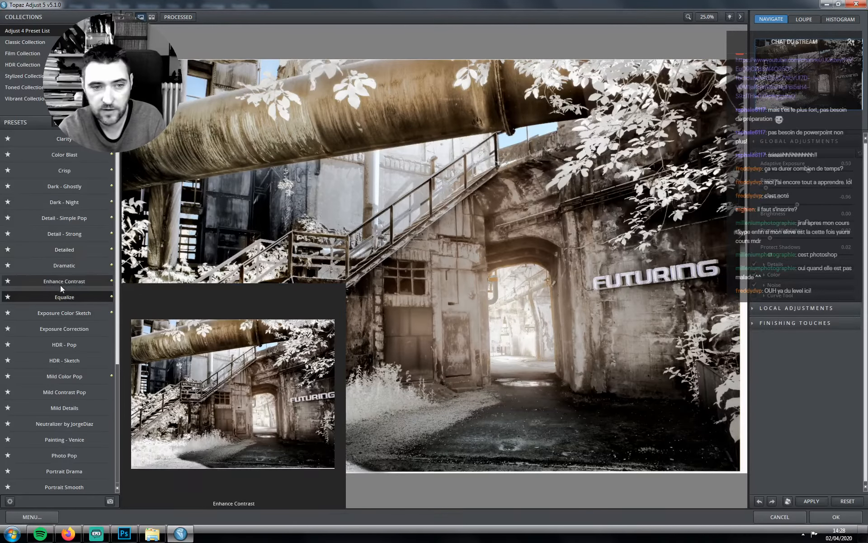
click(65, 281)
click(62, 270)
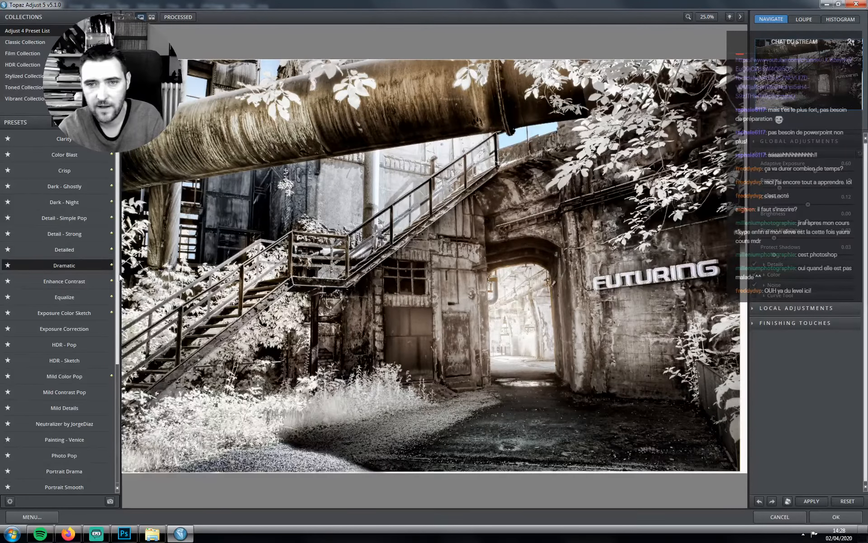
Compare the Dramatic preset's rendering with the original photo several times, focusing on the walls around the archway
click(444, 340)
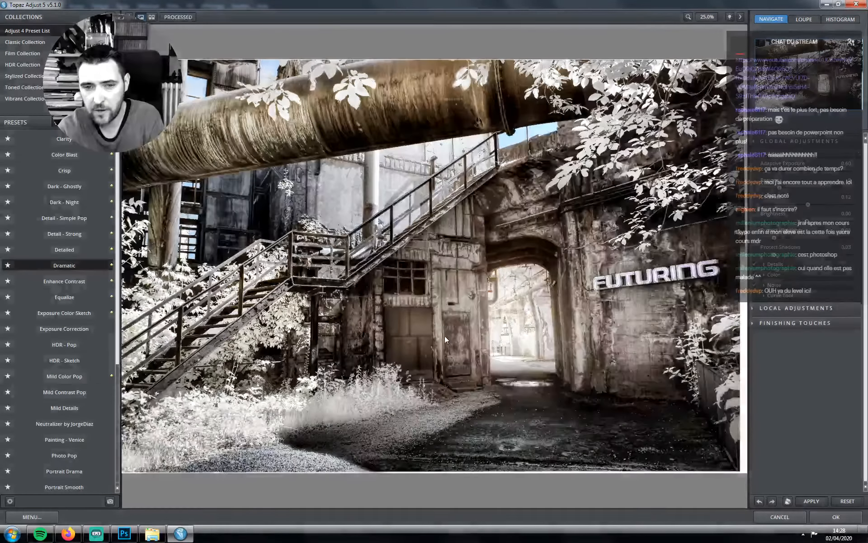
click(445, 336)
click(444, 336)
click(444, 336)
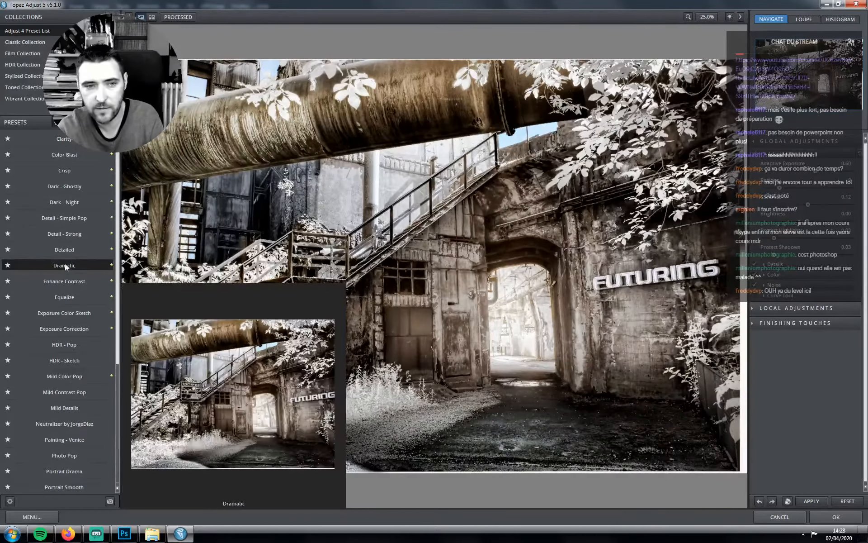
click(64, 265)
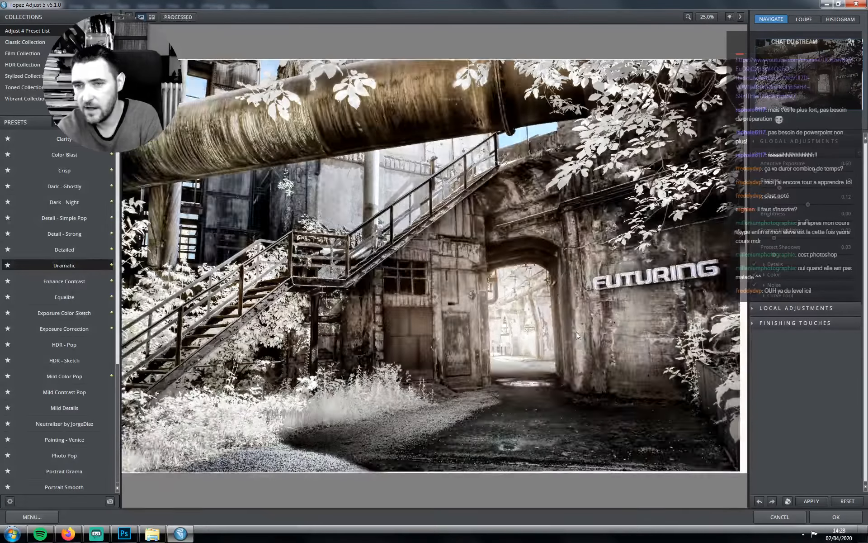
click(574, 333)
click(572, 335)
click(572, 337)
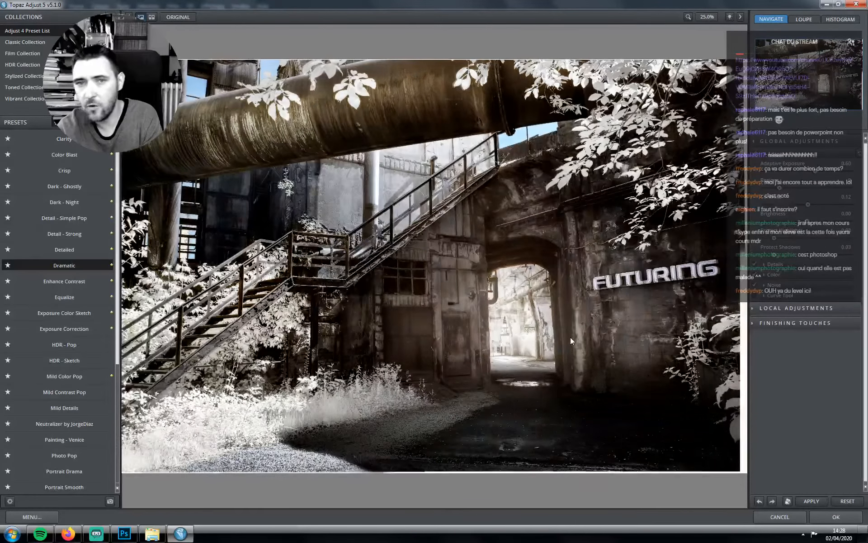
click(571, 339)
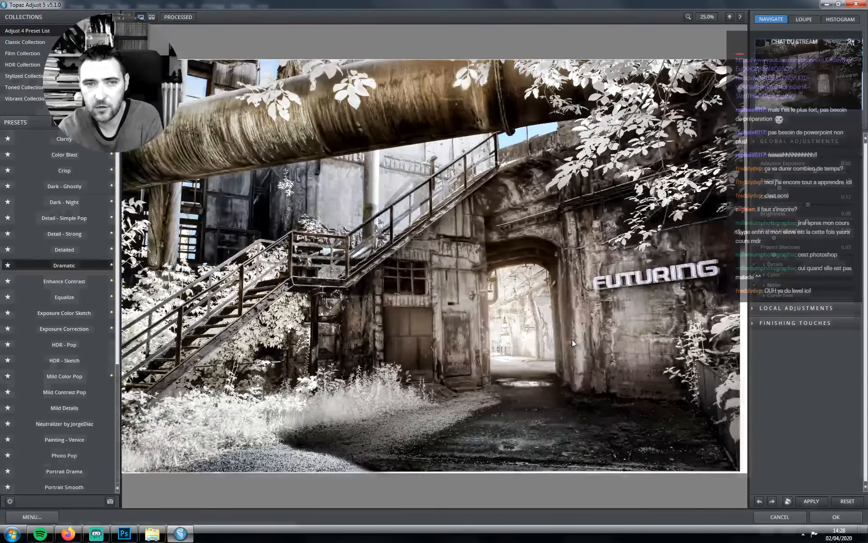
click(569, 341)
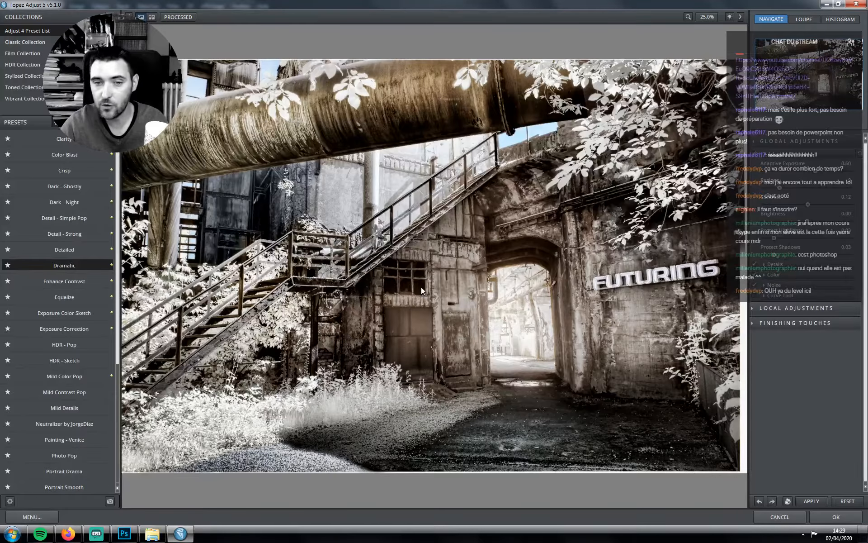
Try the Dark - Night, Detail - Simple Pop and Detailed presets on the photo
mouse_move(64, 471)
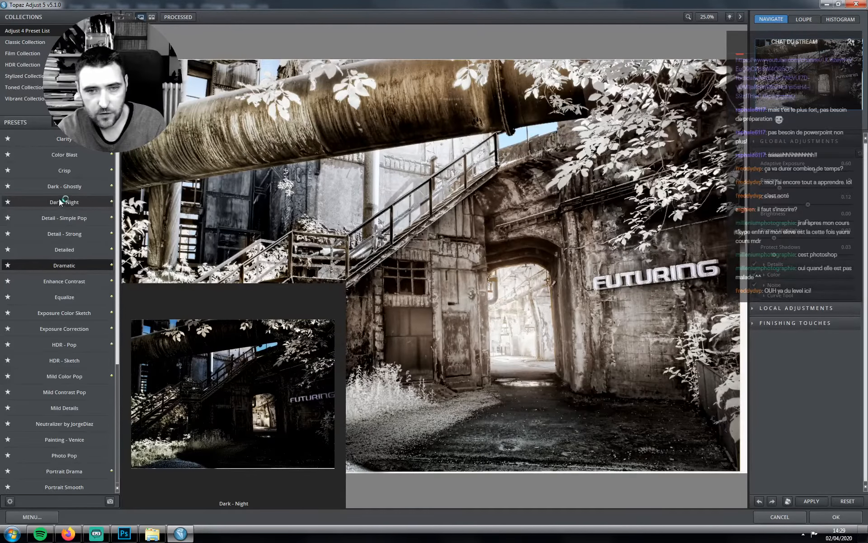
click(59, 200)
click(64, 218)
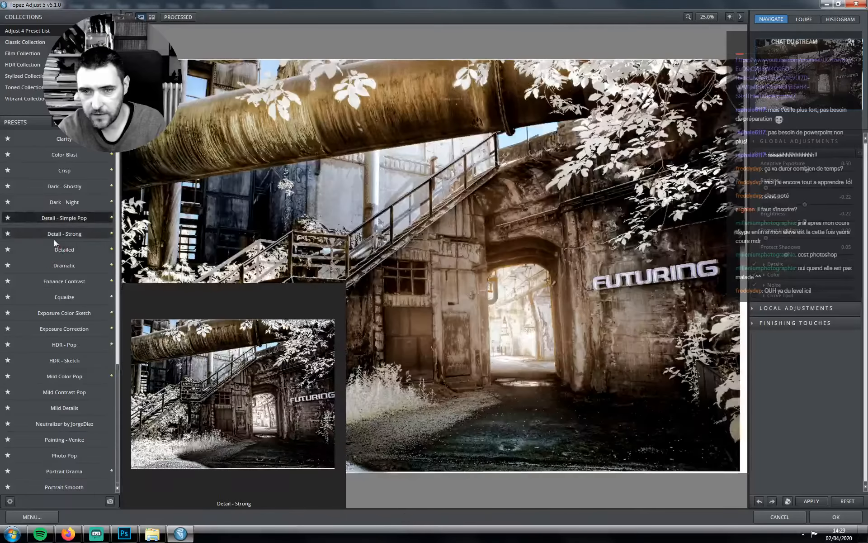
click(60, 202)
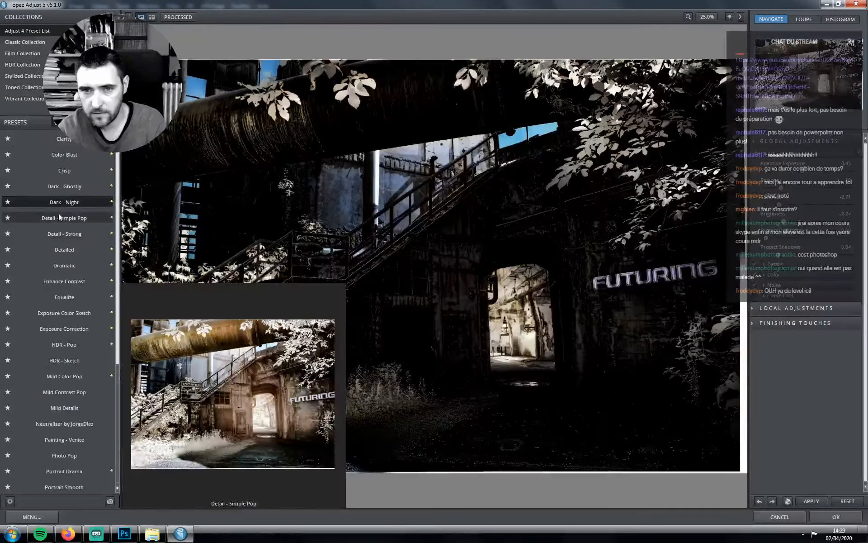
click(58, 252)
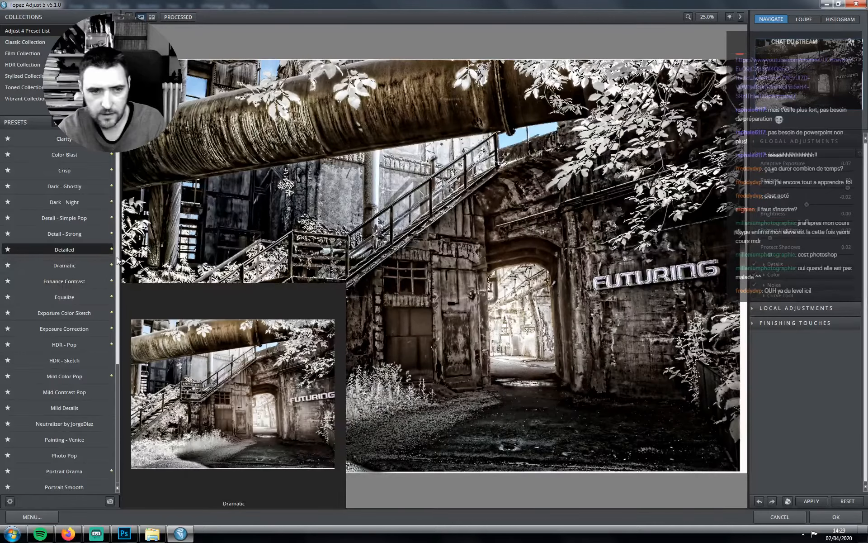
Try the Mild Details preset and compare its rendering with the original photo
scroll(68, 271, down, 3)
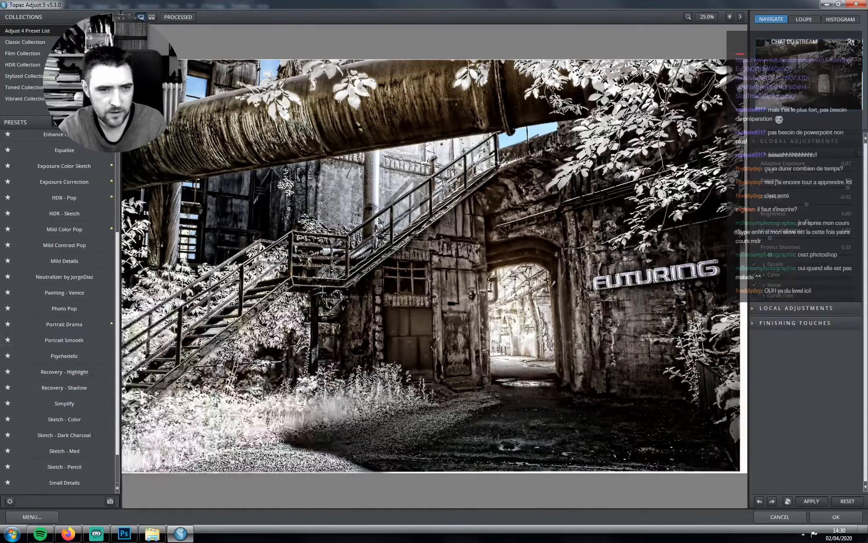
click(64, 261)
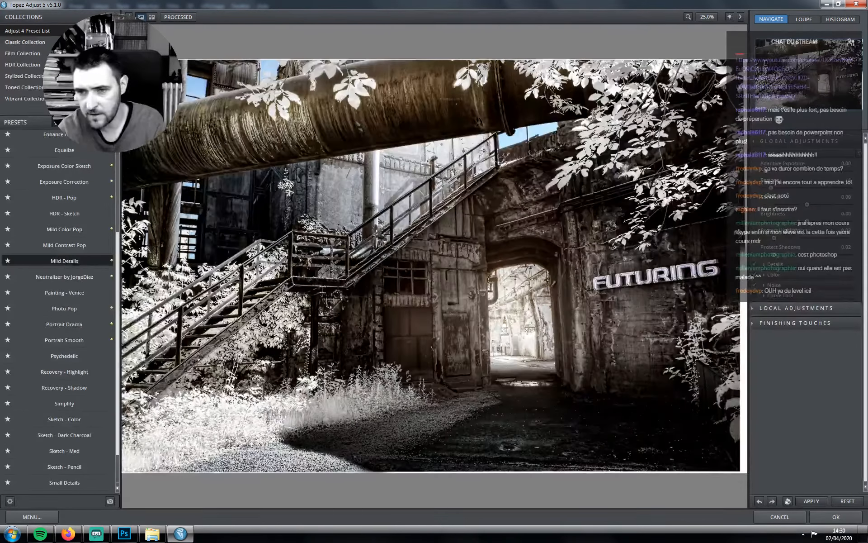
click(522, 376)
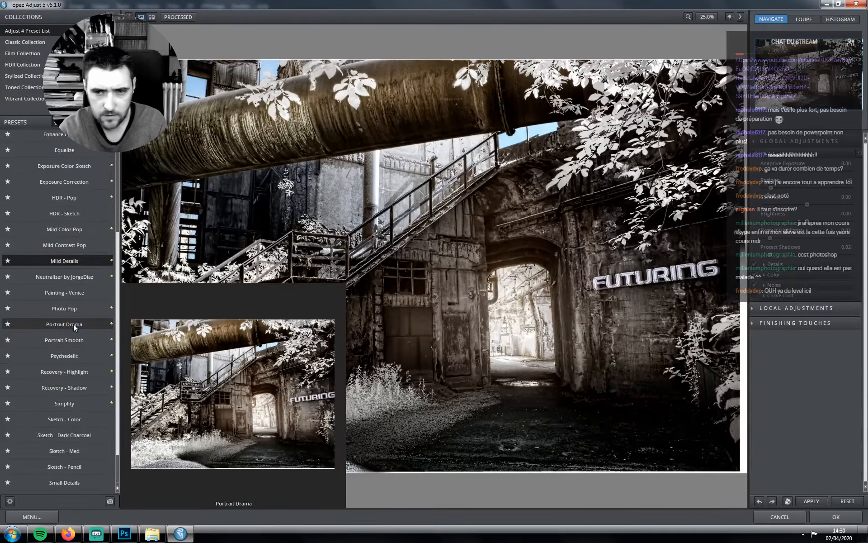
Try the Portrait Drama, Enhance Contrast and Clarity presets as alternatives to Mild Details
click(76, 324)
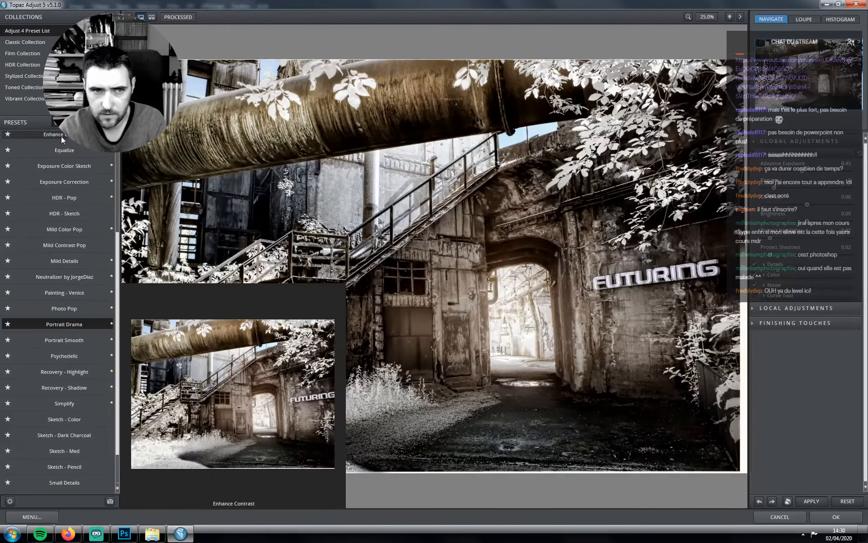
click(61, 135)
scroll(54, 138, up, 3)
click(55, 138)
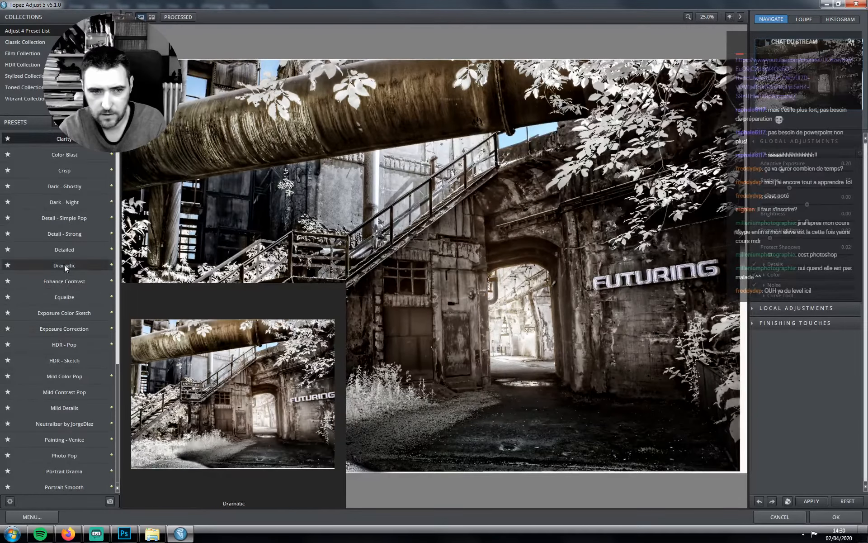
Choose the Mild Details preset and apply the Topaz filter to the merged layer
click(62, 408)
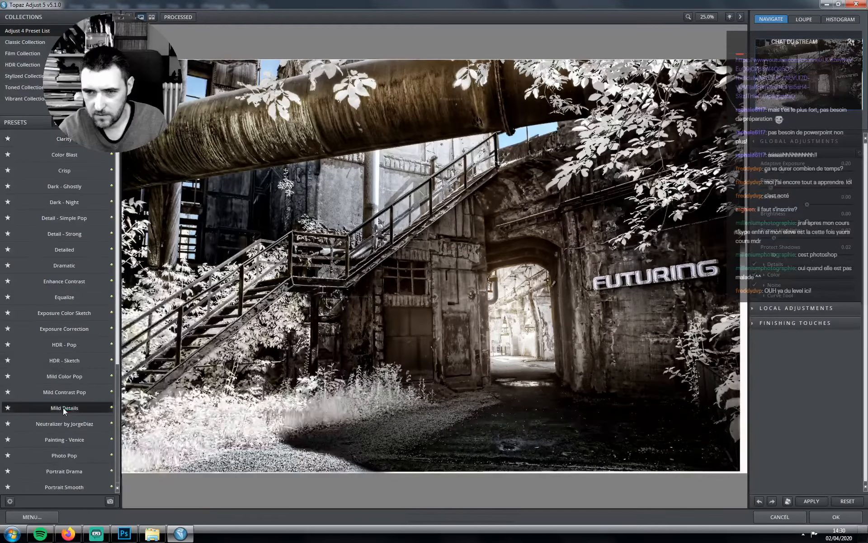
click(836, 516)
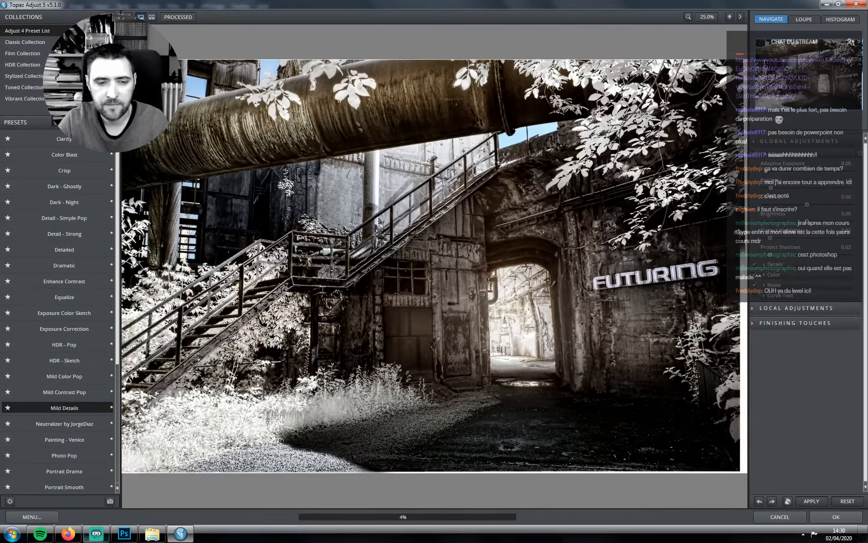
click(97, 534)
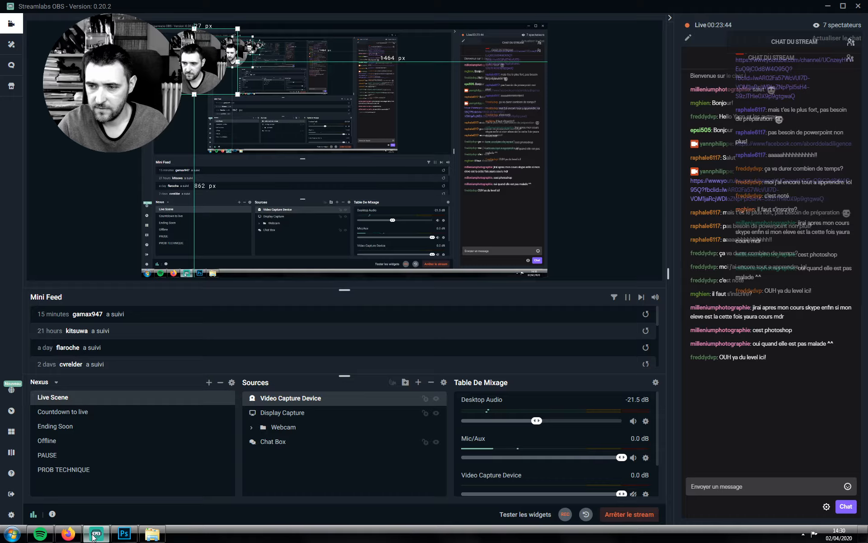
click(95, 536)
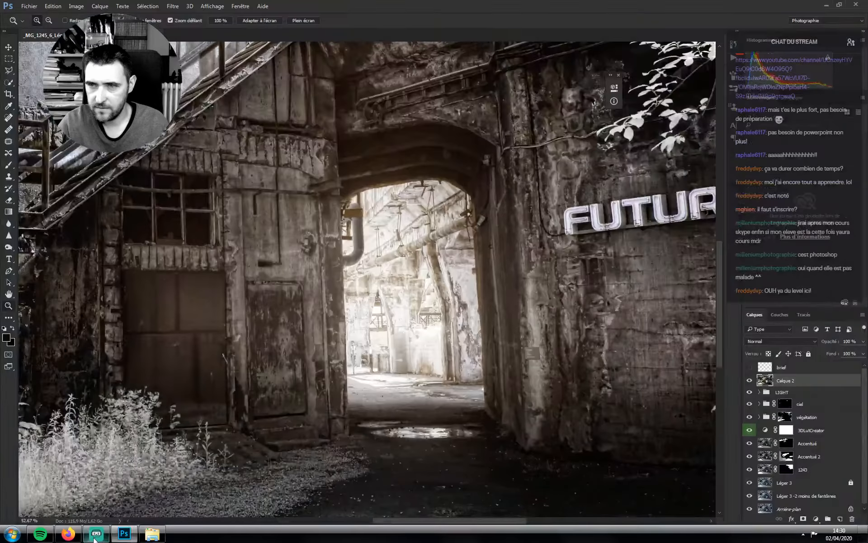
Rename the merged layer Calque 2 as "Topaz Mild details"
double_click(785, 381)
text(Topaz)
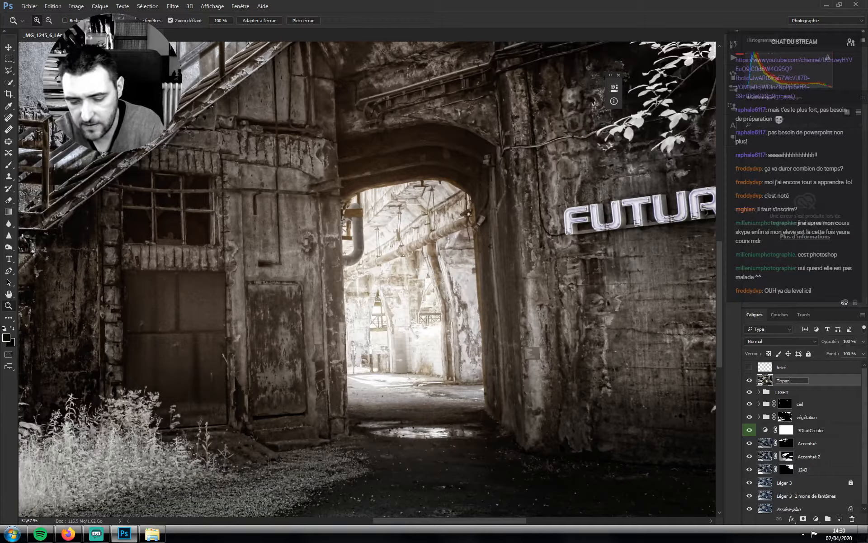
text( Mild details)
key(Return)
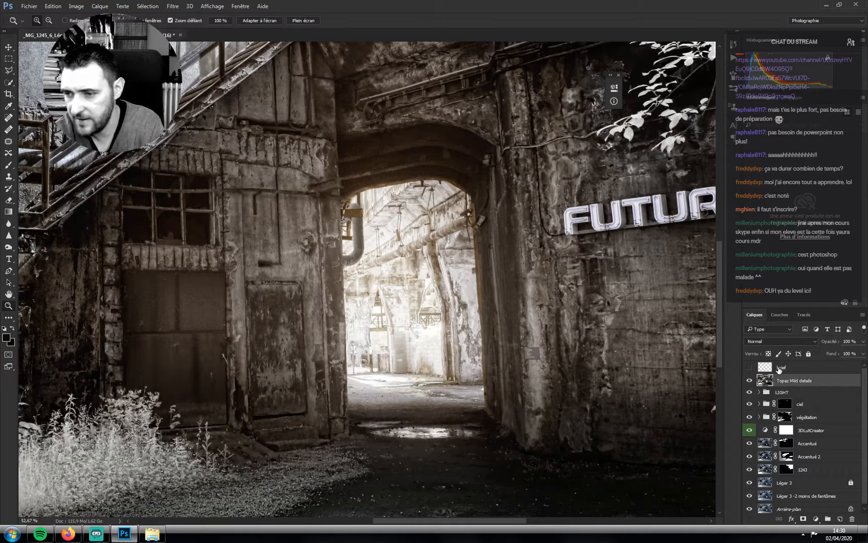
Set the Topaz Mild details layer's blend mode to Luminosité and compare the photo with and without the layer
click(761, 341)
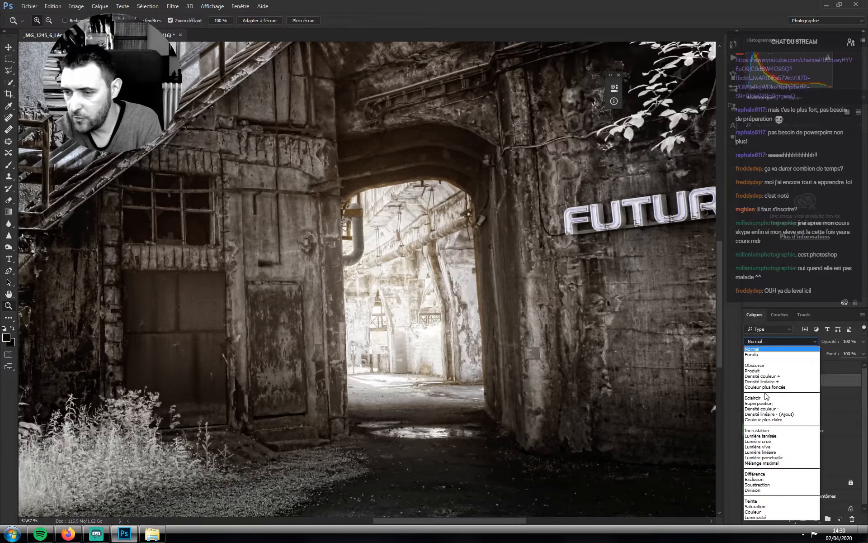
click(761, 517)
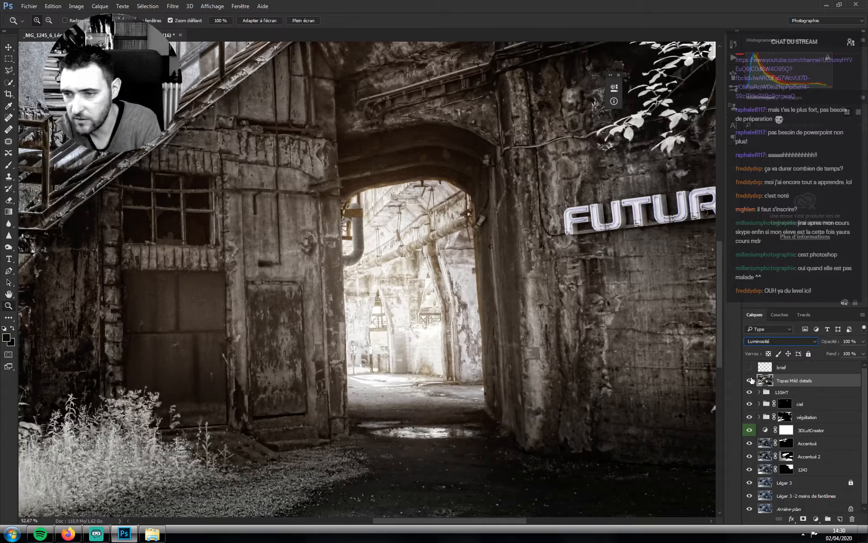
click(749, 381)
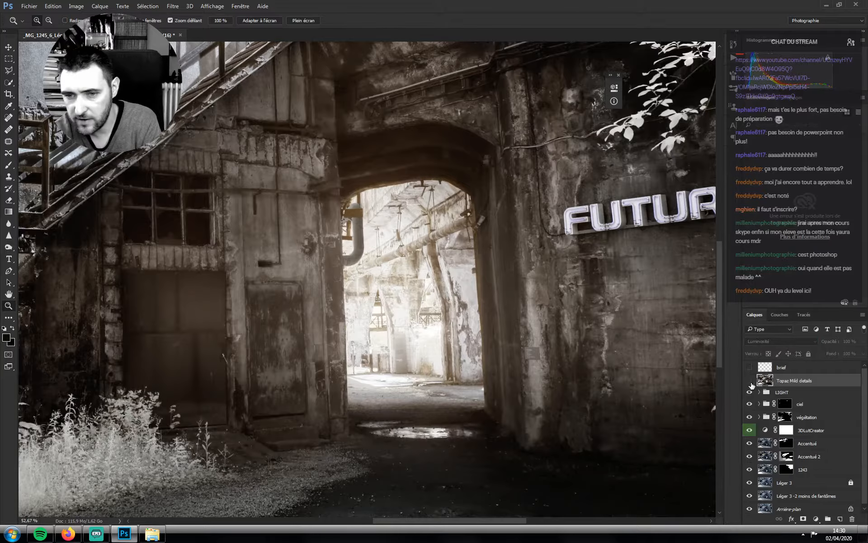
click(750, 383)
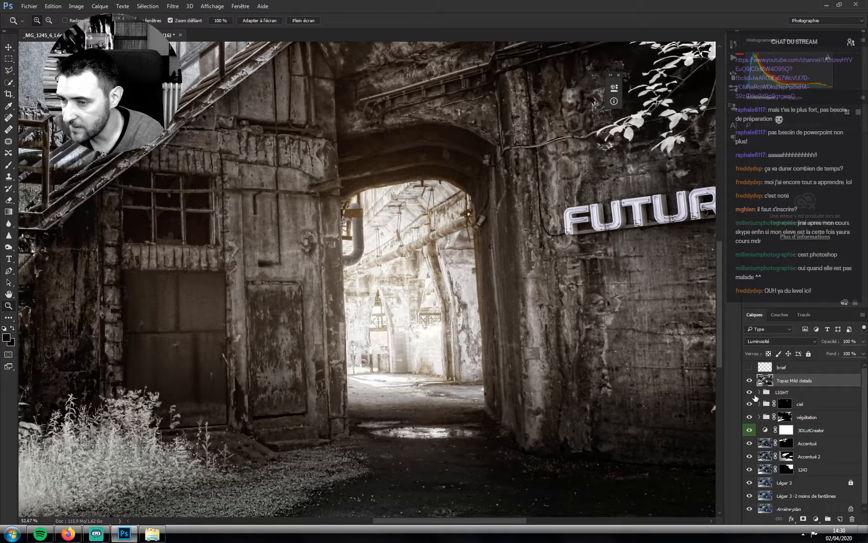
Load the archway selection from the Courbes 8 mask in the LIGHT group, add it as the Topaz Mild details layer's mask and display that mask
click(760, 392)
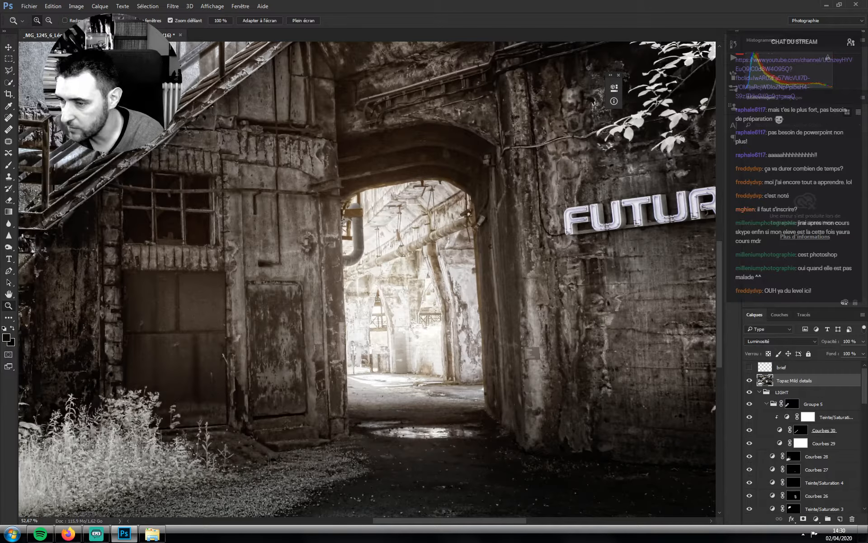
drag(865, 387, 866, 473)
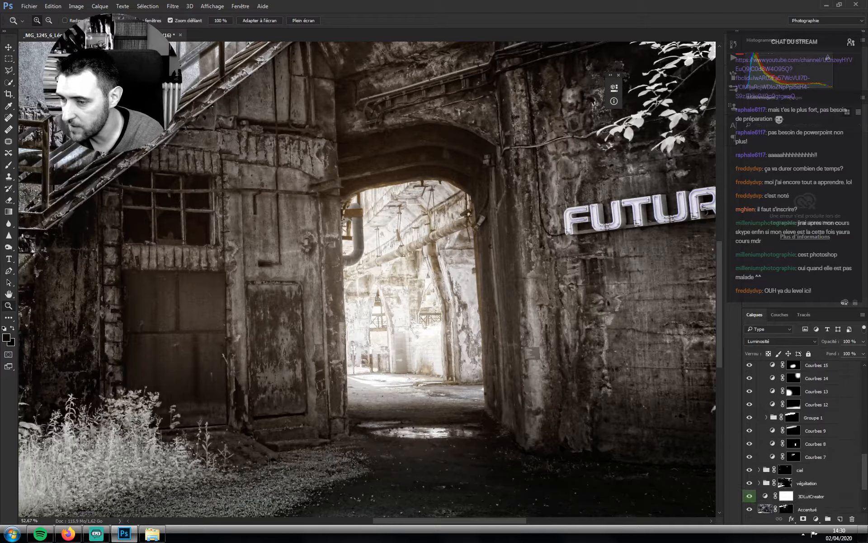
ctrl+click(794, 444)
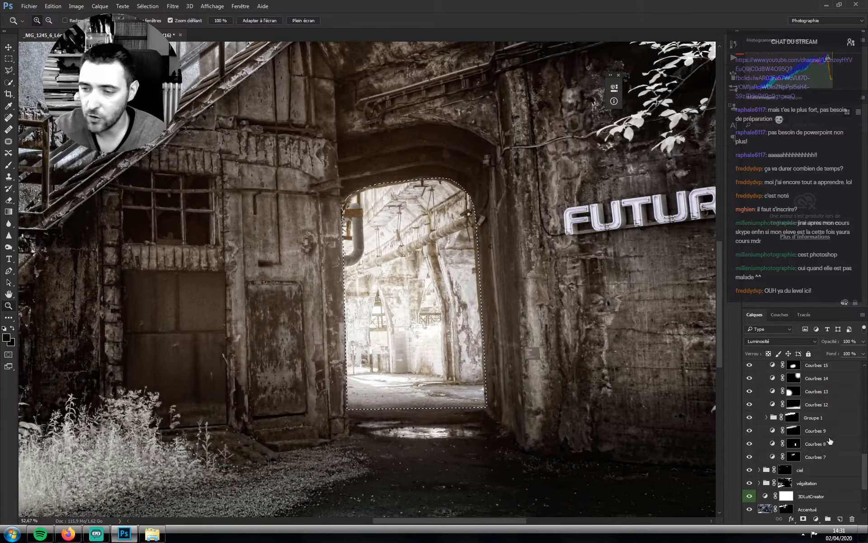
drag(866, 472, 865, 384)
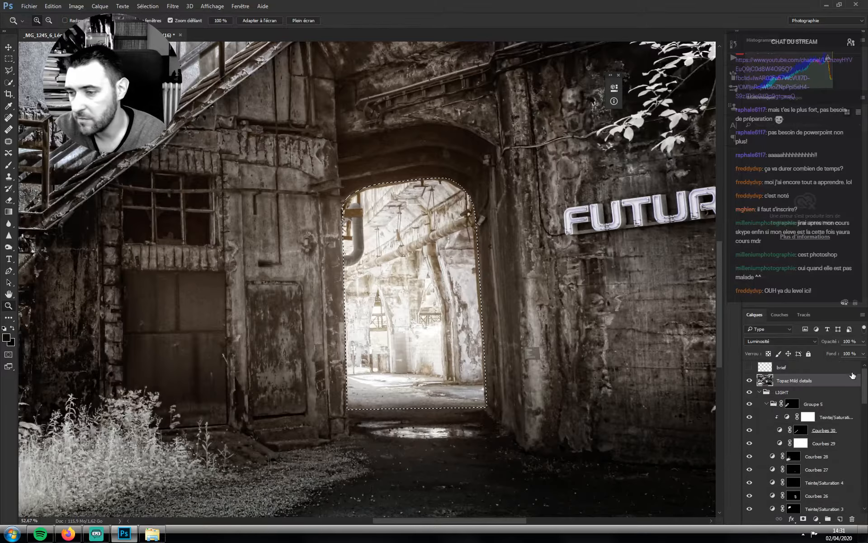
click(803, 518)
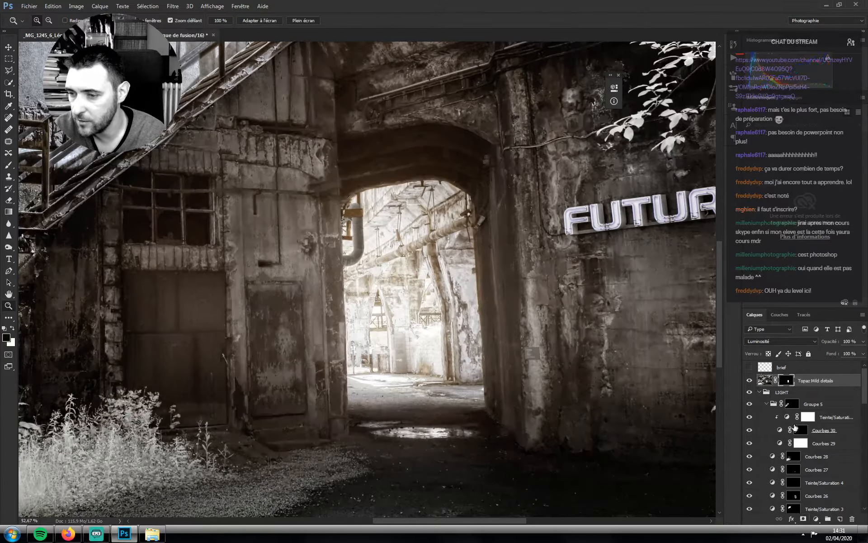
alt+click(786, 381)
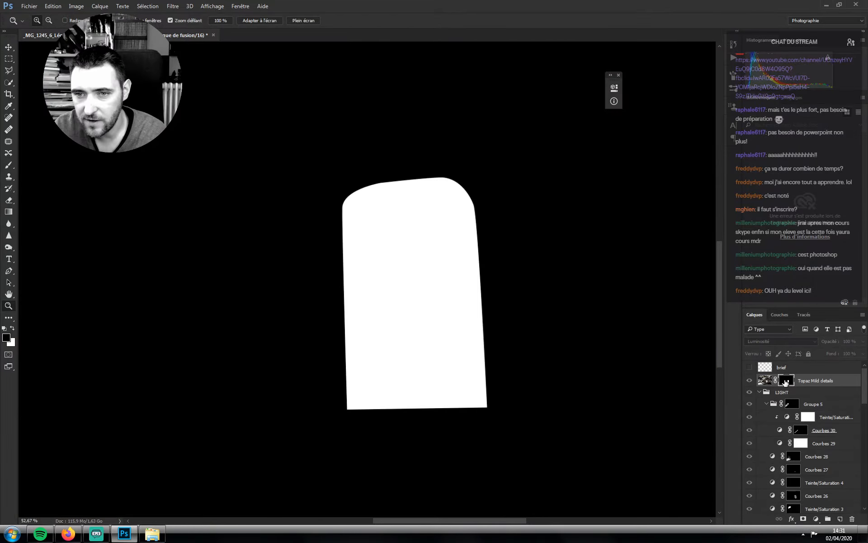
Feather the Topaz Mild details layer's archway mask by 6.0 px and return to the photo view
double_click(786, 382)
drag(525, 170, 535, 171)
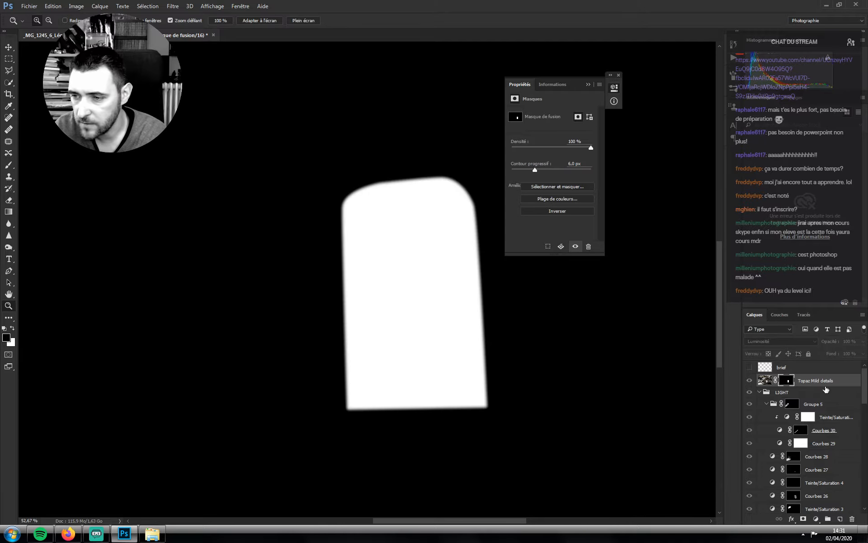
click(766, 381)
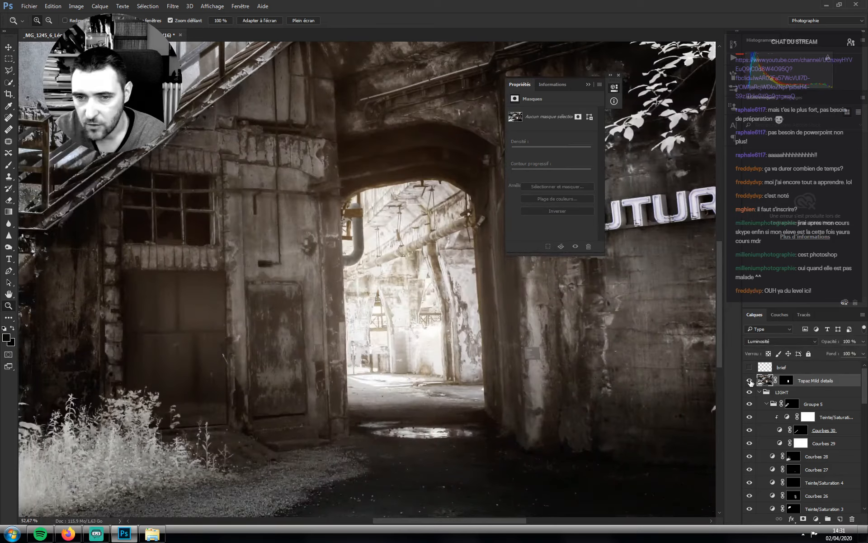
Compare the photo with and without the Topaz Mild details layer, close up on the archway and on the whole image
click(750, 382)
click(751, 382)
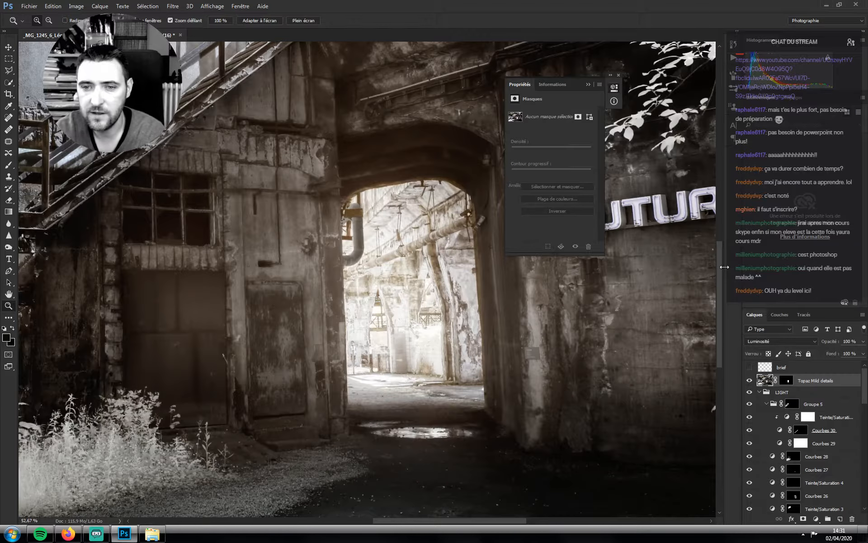
key(ctrl+minus)
key(ctrl+minus)
key(ctrl+minus)
key(ctrl+minus)
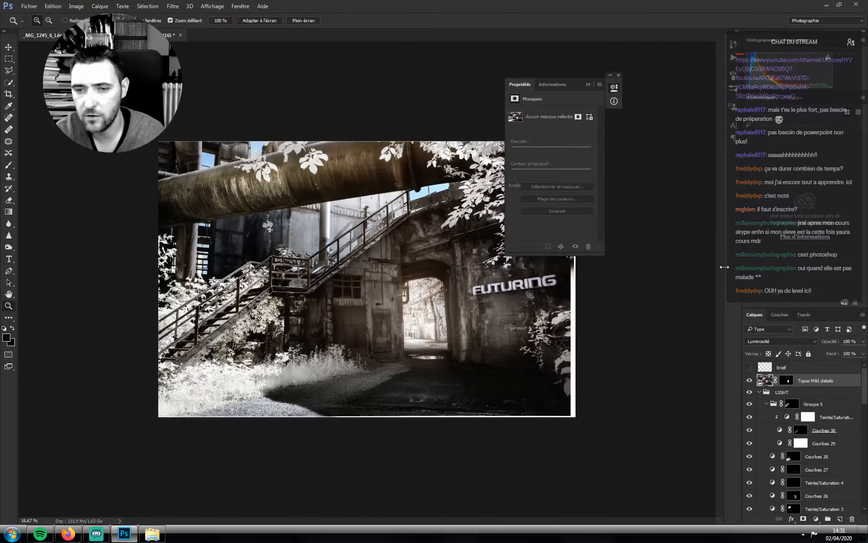
click(588, 85)
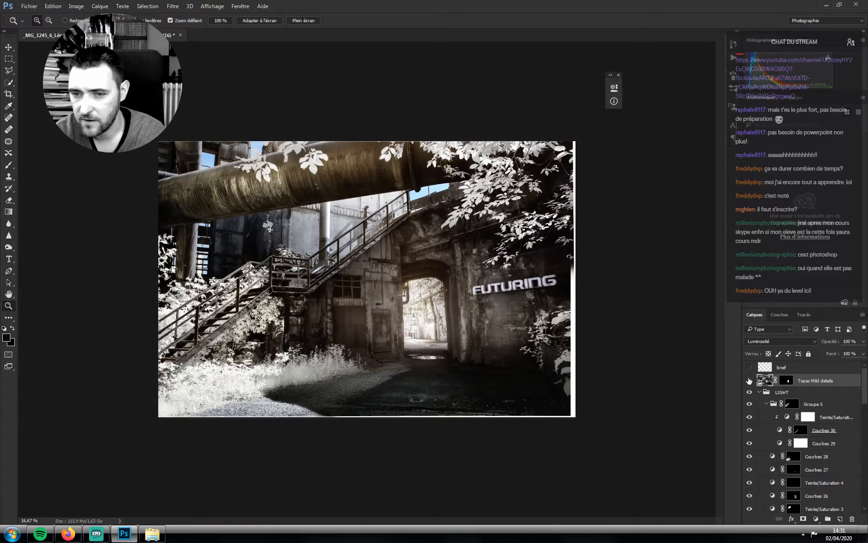
click(750, 381)
click(749, 381)
click(749, 382)
click(750, 381)
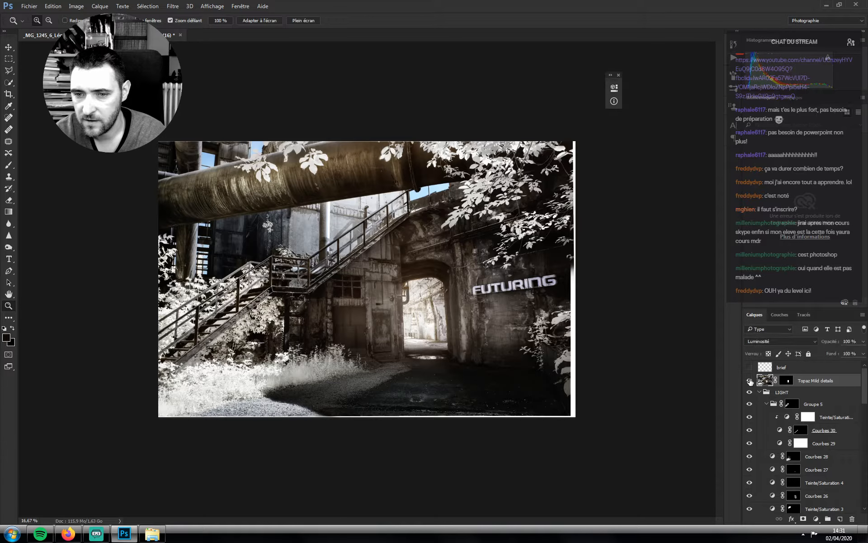
Add a darkening Courbes layer clipped to Topaz Mild details, mapping input 114 to output 80, and invert its mask to black
drag(439, 309, 514, 318)
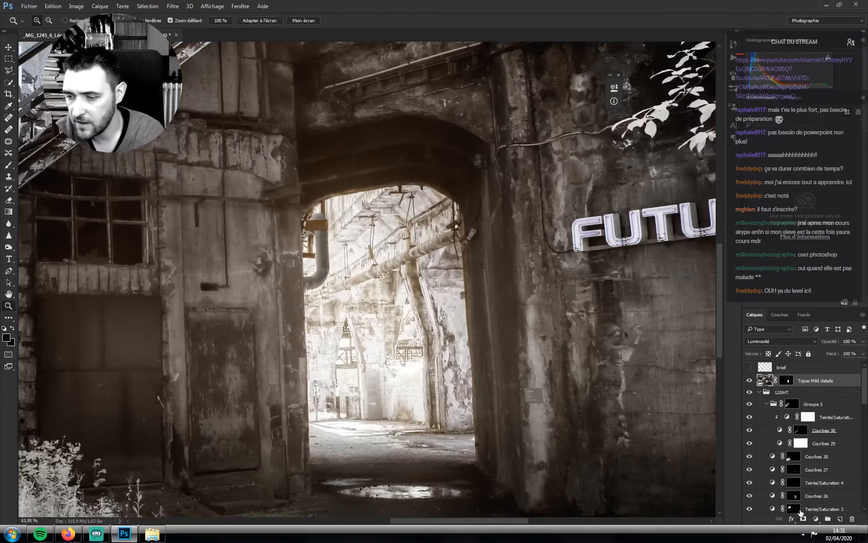
click(815, 521)
click(769, 374)
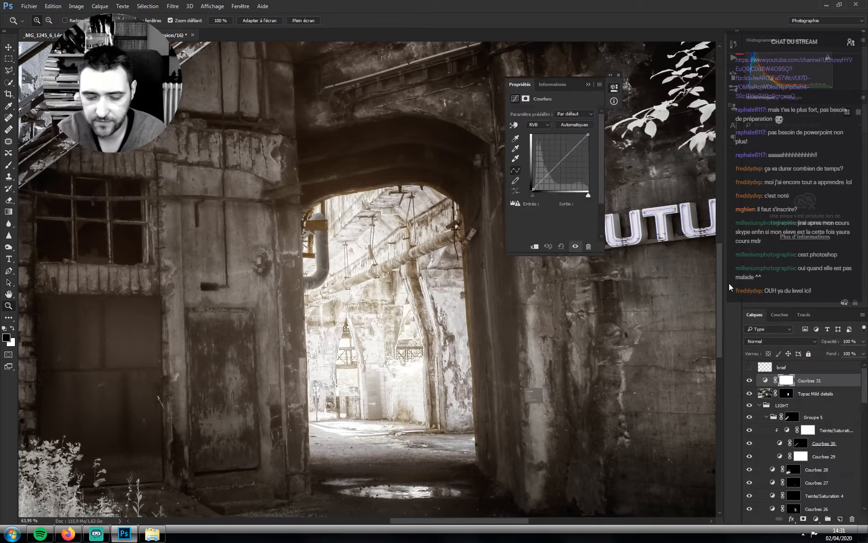
drag(556, 167, 558, 172)
key(ctrl+i)
Paint white on the Courbes 31 mask with a soft brush at 100 % opacity along the archway's inner edges and ground
key(b)
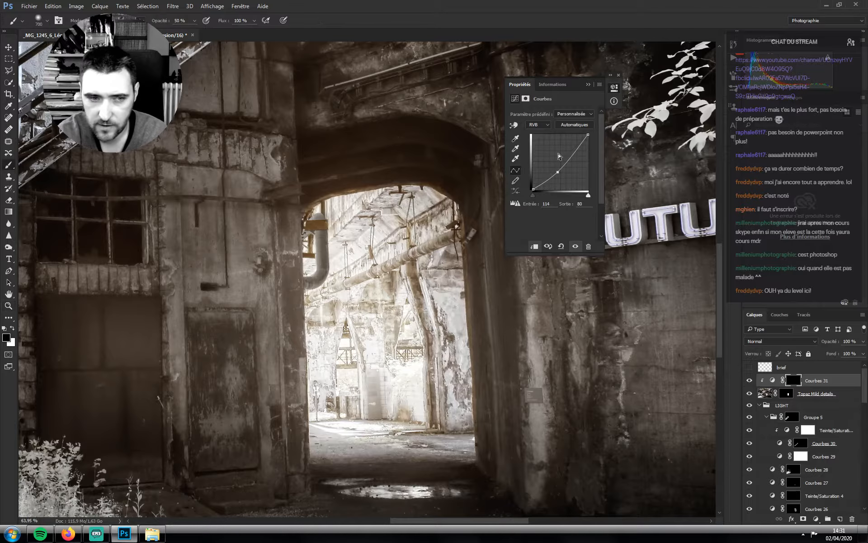
key(x)
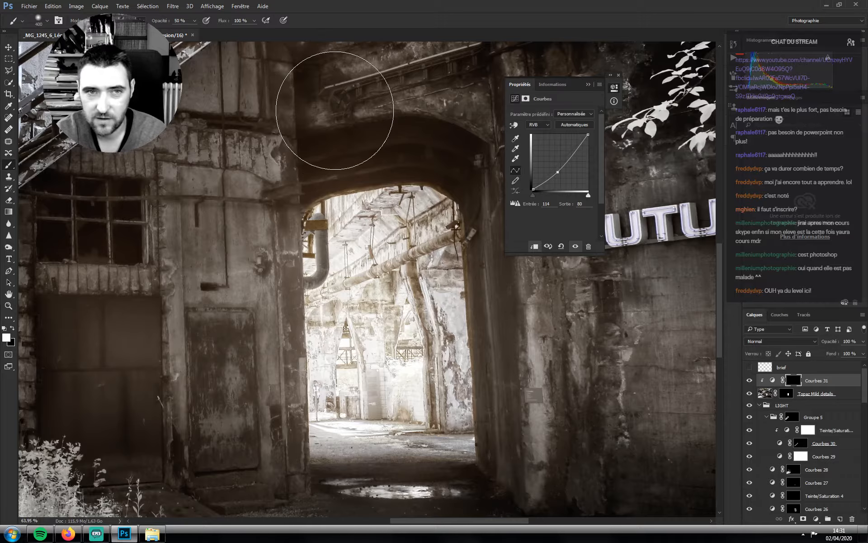
key(bracketleft)
key(bracketleft)
key(bracketleft)
key(0)
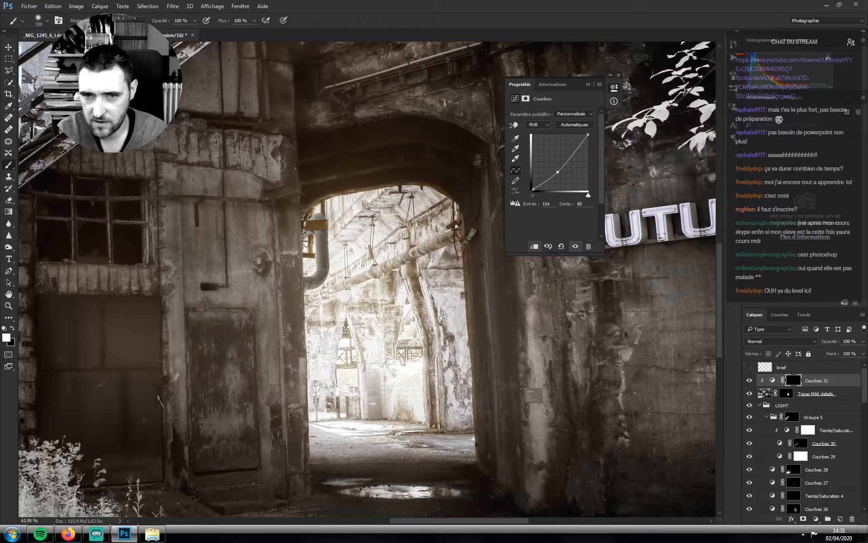
mouse_move(368, 175)
mouse_down()
mouse_move(433, 186)
mouse_move(483, 360)
mouse_move(474, 315)
mouse_up()
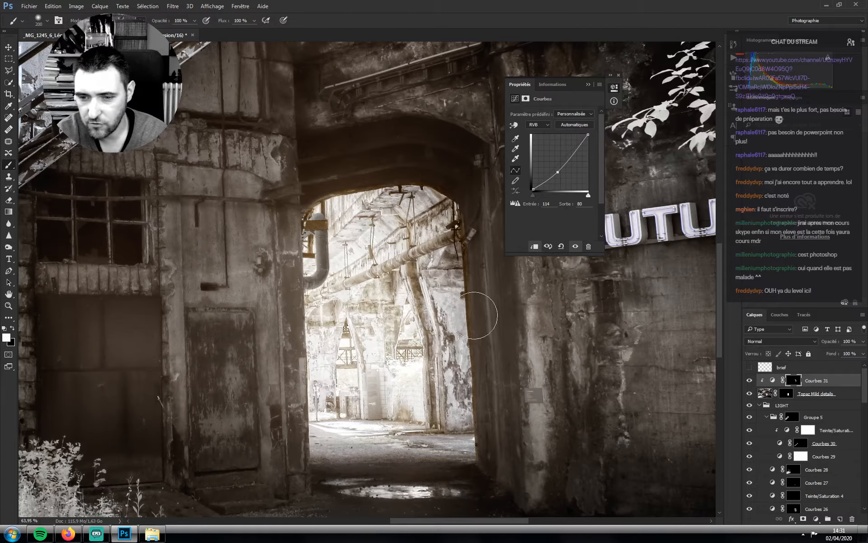
click(480, 445)
mouse_move(448, 488)
mouse_down()
mouse_move(346, 489)
mouse_move(317, 481)
mouse_up()
key(bracketleft)
mouse_move(278, 302)
mouse_down()
mouse_move(291, 442)
mouse_move(289, 402)
mouse_up()
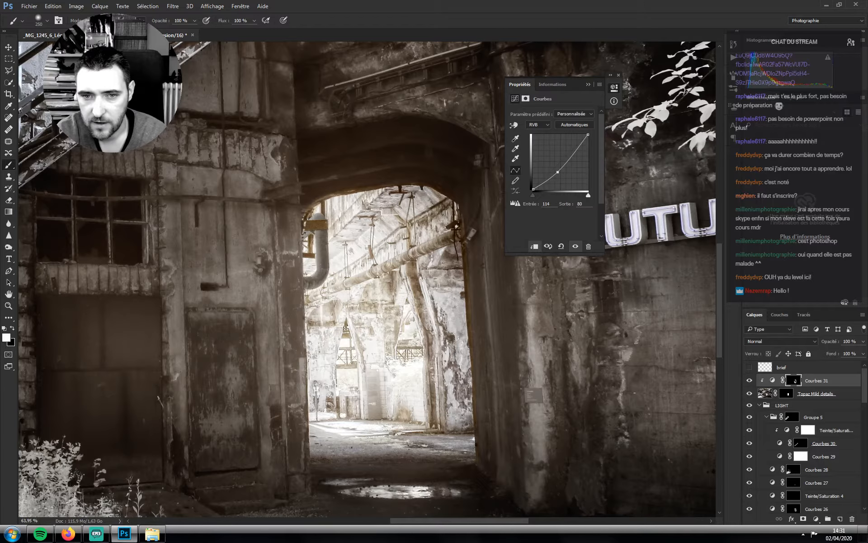
key(bracketright)
click(285, 238)
click(322, 198)
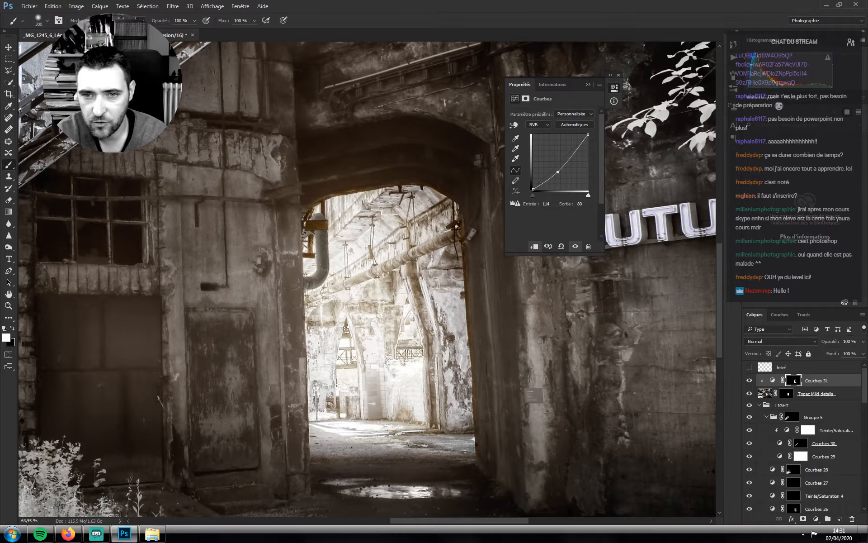
key(bracketleft)
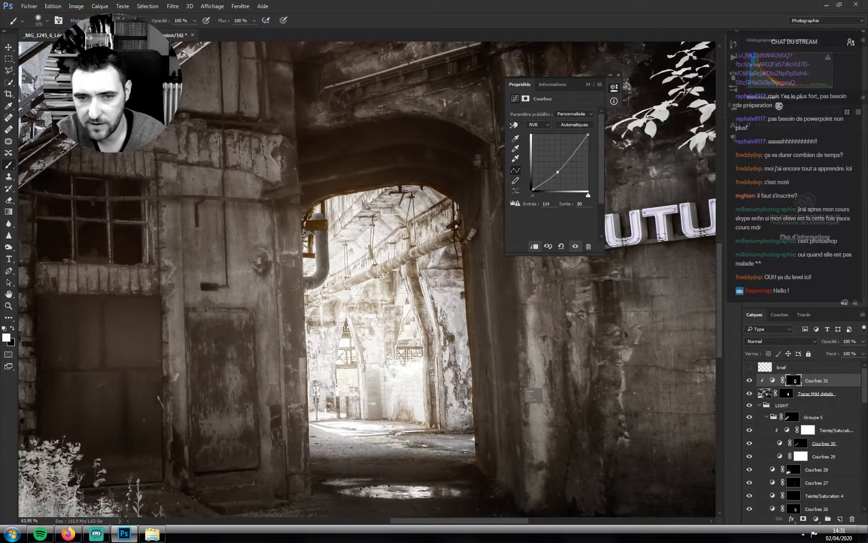
Compare the whole photo with and without the Courbes 31 and Topaz Mild details layers
key(ctrl+minus)
key(ctrl+minus)
key(ctrl+minus)
key(ctrl+minus)
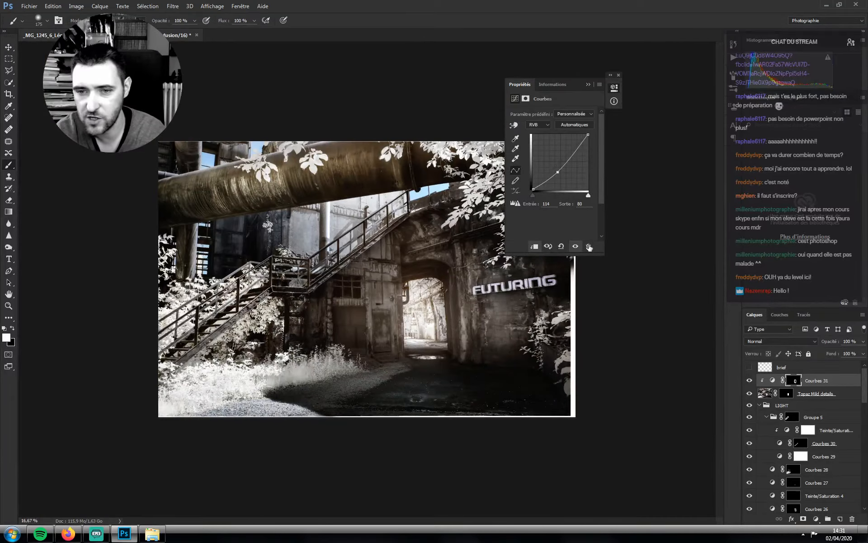
click(749, 380)
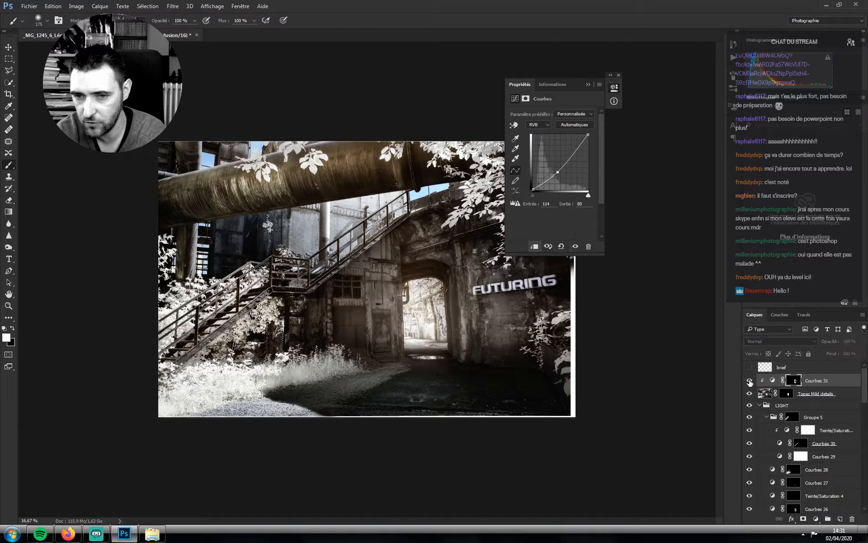
click(749, 392)
click(750, 385)
click(750, 385)
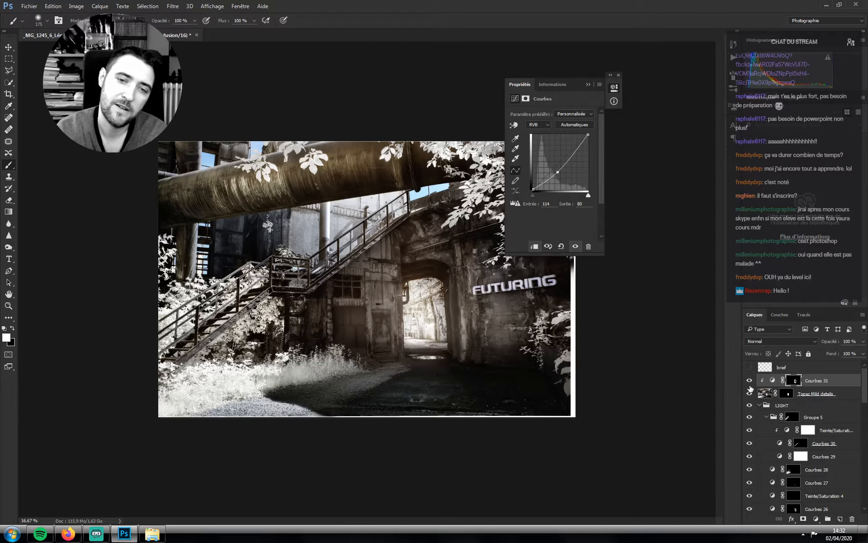
click(750, 385)
click(750, 385)
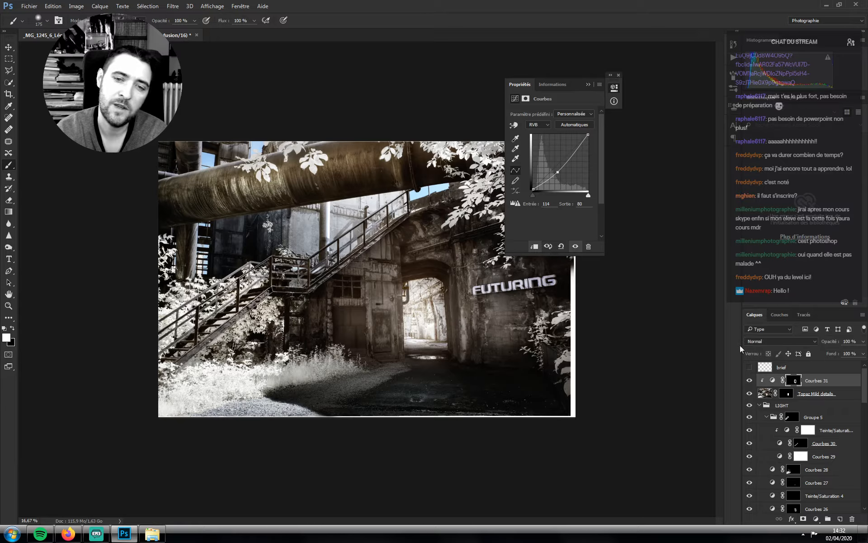
click(588, 84)
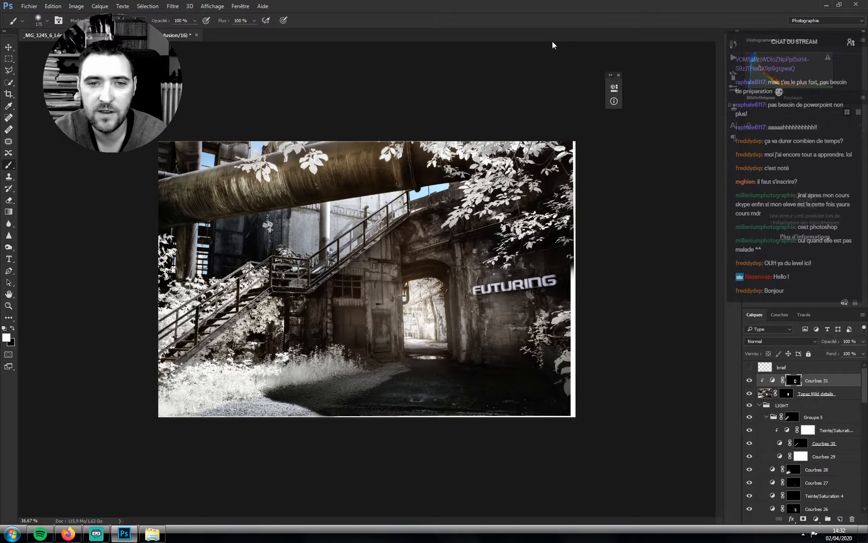
Examine the staircase, wall and large pipe up close, ending on the whole photo
key(ctrl+plus)
key(ctrl+plus)
key(ctrl+plus)
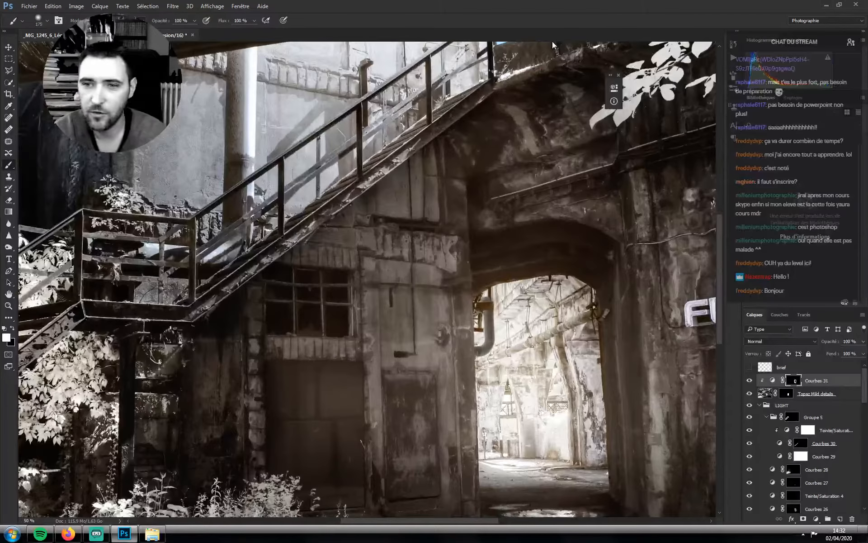
drag(373, 221, 509, 284)
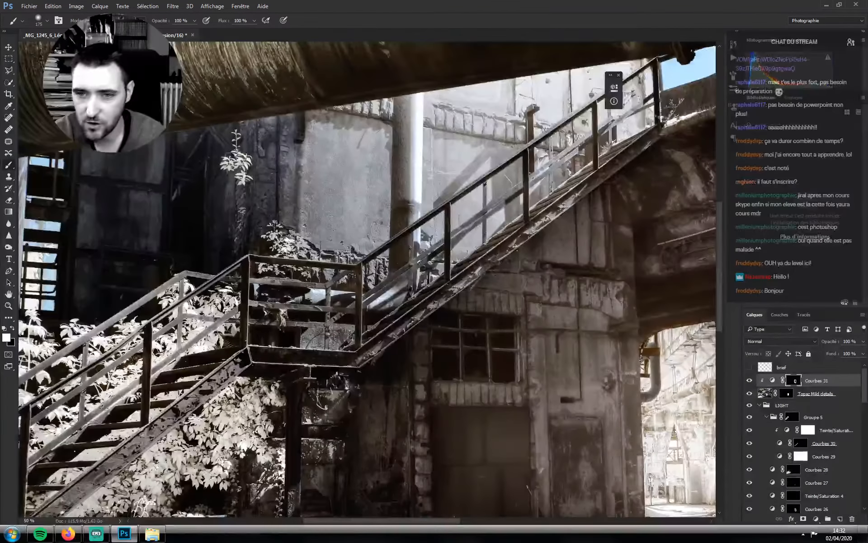
drag(368, 284, 540, 332)
key(z)
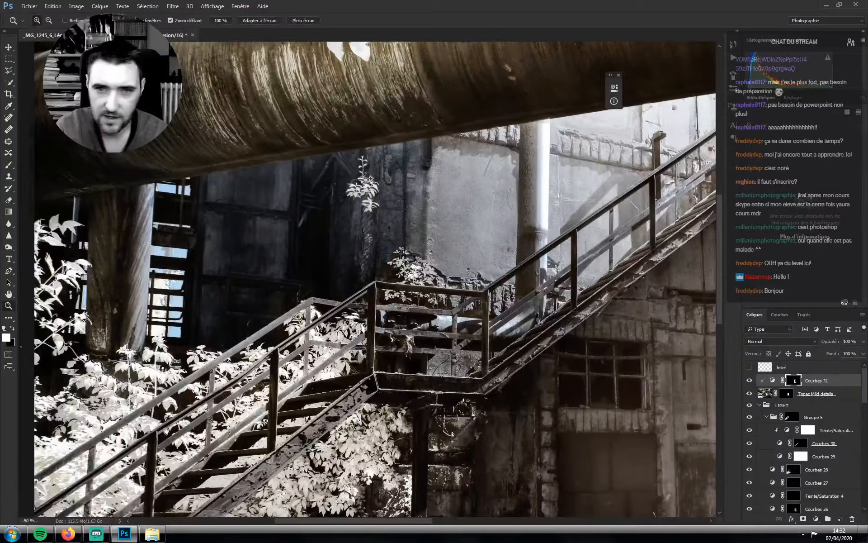
drag(369, 179, 281, 220)
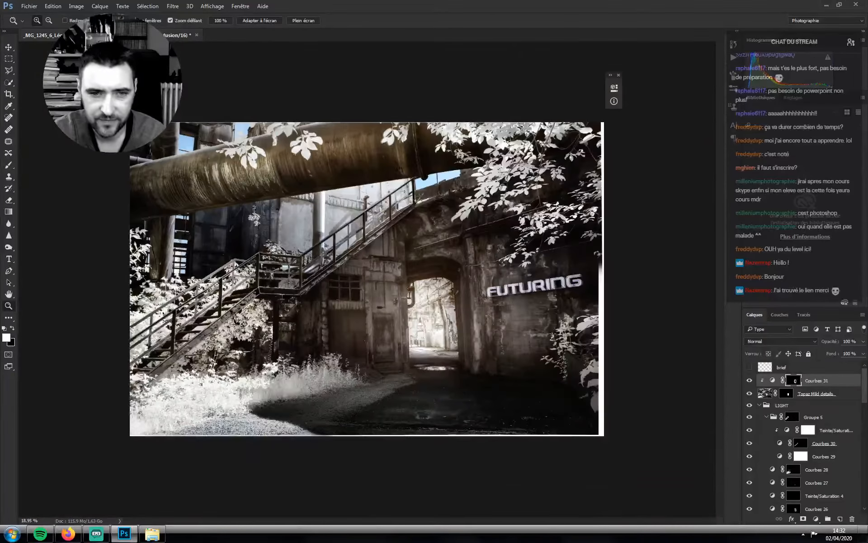
Add an empty layer above Courbes 31 and choose a grainy brush tip for the Clone Stamp over the pipe
click(840, 519)
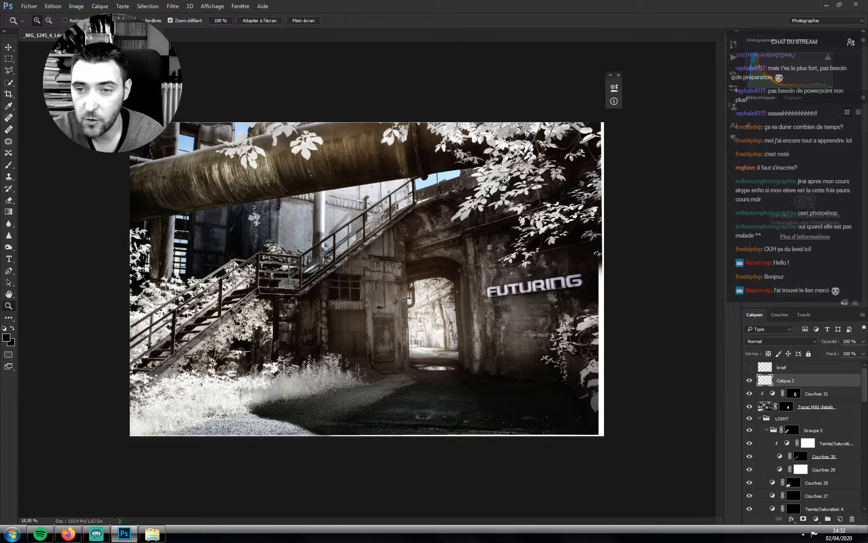
mouse_move(396, 137)
mouse_down()
mouse_move(423, 127)
mouse_move(460, 133)
mouse_up()
key(s)
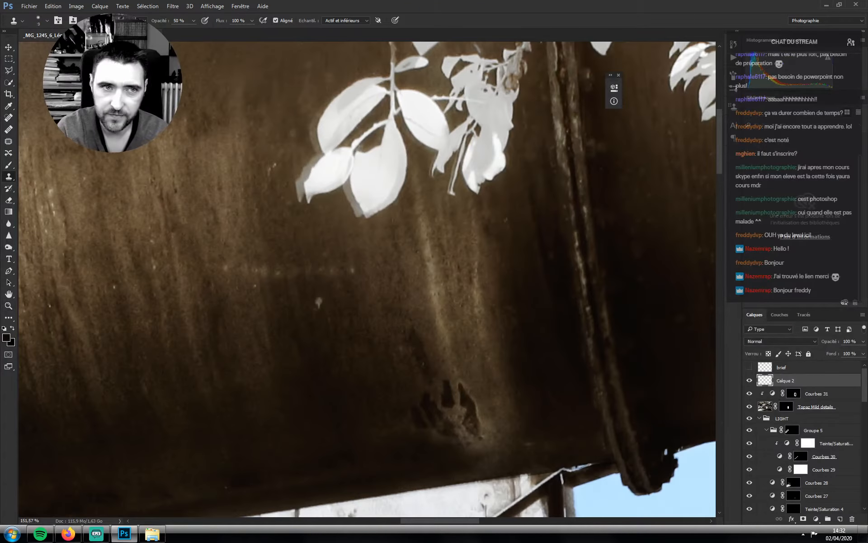
click(46, 21)
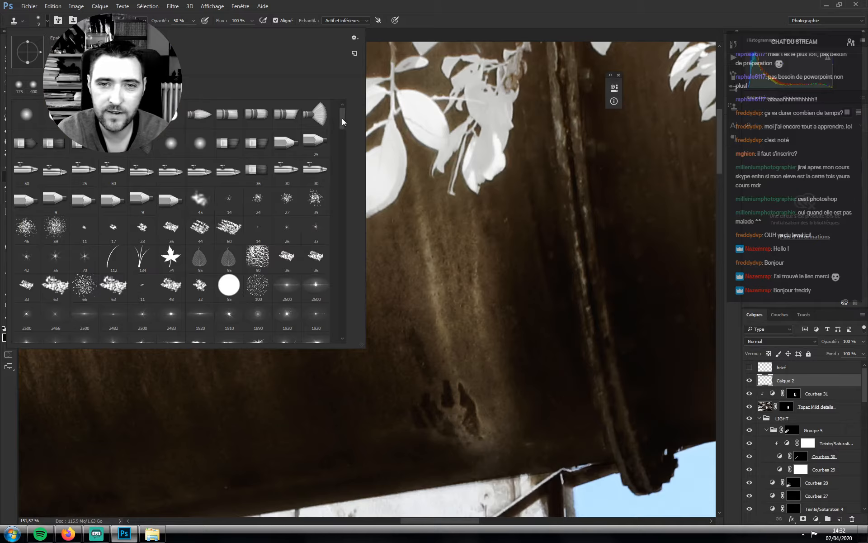
mouse_move(342, 118)
mouse_down()
mouse_move(343, 137)
mouse_move(341, 121)
mouse_up()
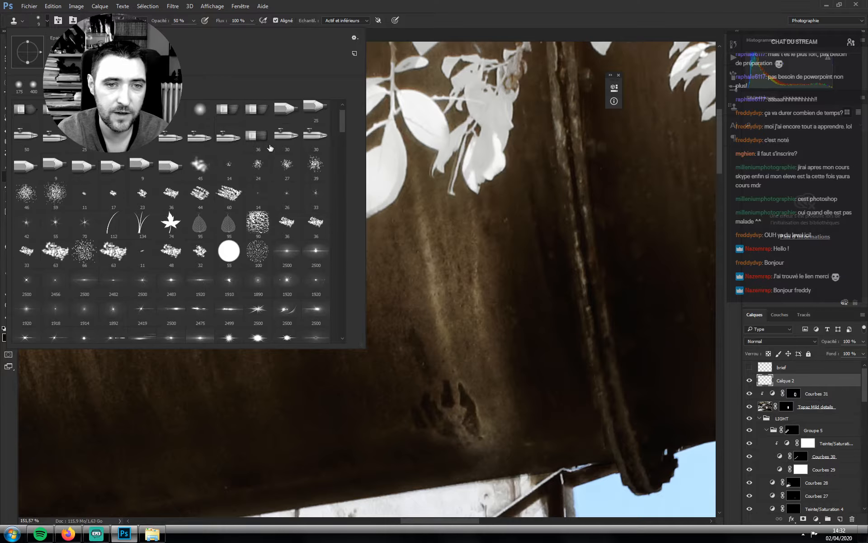
click(206, 169)
click(421, 27)
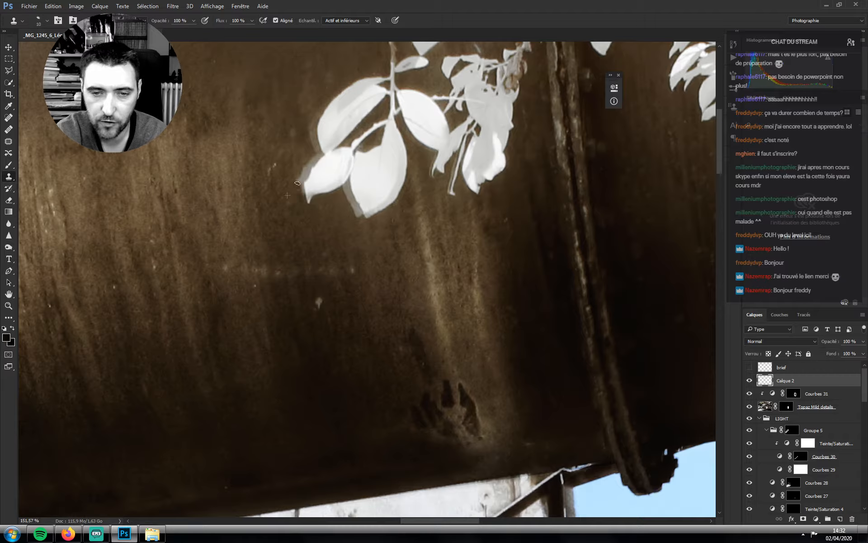
Clone pipe texture over the grey fringe along the left edges of the two leftmost leaves hanging over the pipe
drag(298, 199, 304, 282)
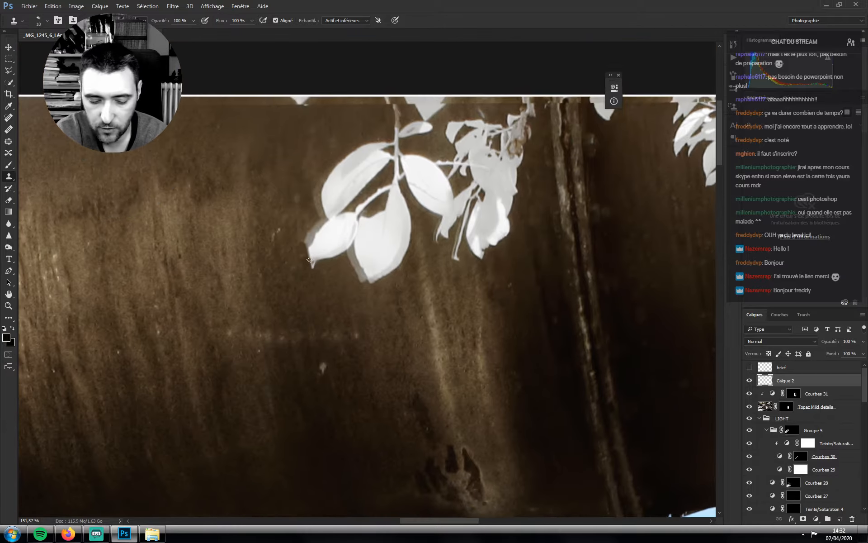
drag(312, 228, 304, 245)
alt+click(292, 259)
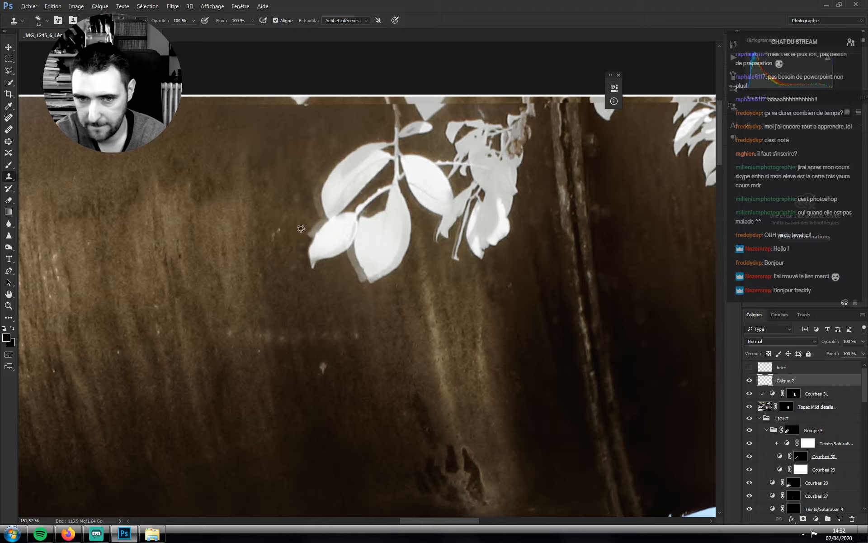
alt+click(289, 218)
drag(313, 225, 314, 204)
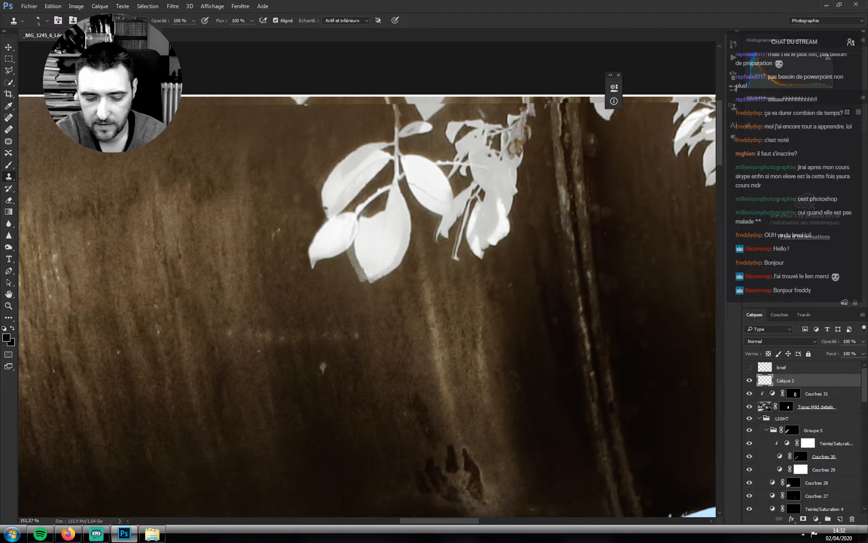
drag(315, 195, 324, 174)
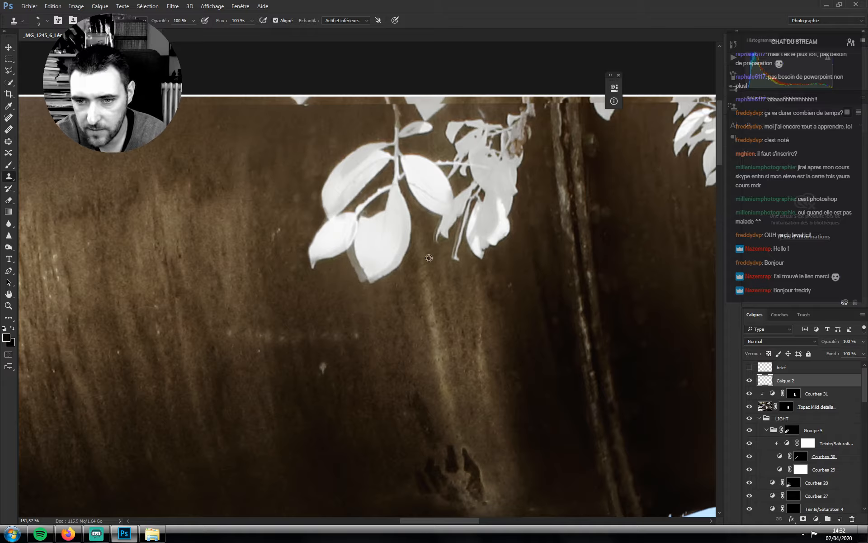
Clone out the fringes beside the smaller leaves on the right of the cluster and below its large lower leaf
drag(435, 219, 430, 245)
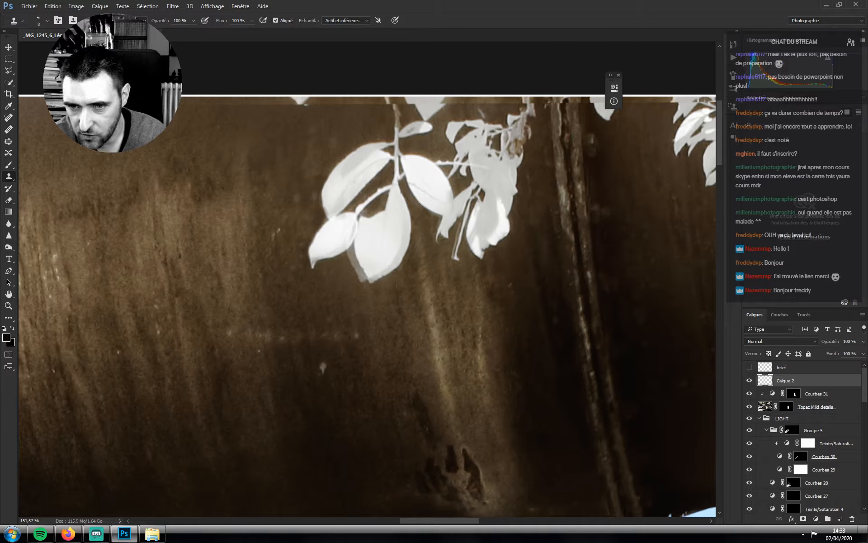
mouse_move(463, 221)
mouse_down()
mouse_move(452, 253)
mouse_move(431, 256)
mouse_move(458, 245)
mouse_up()
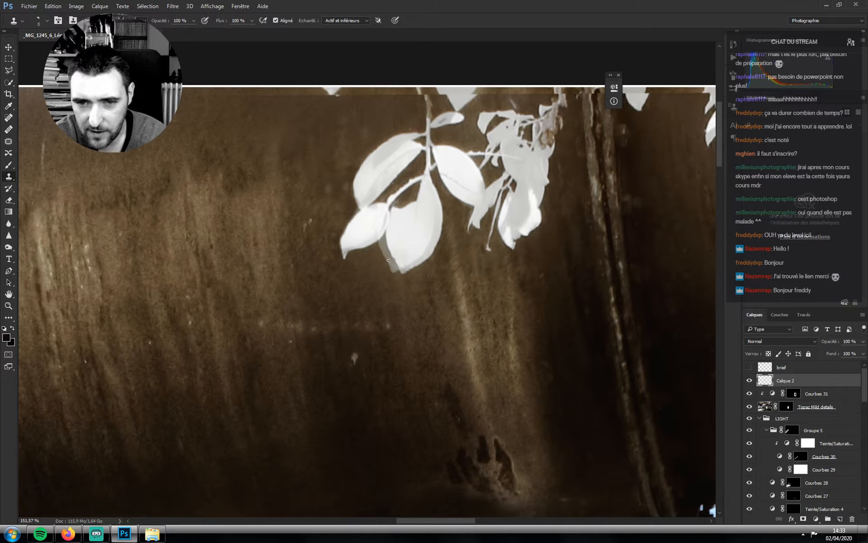
drag(389, 260, 390, 259)
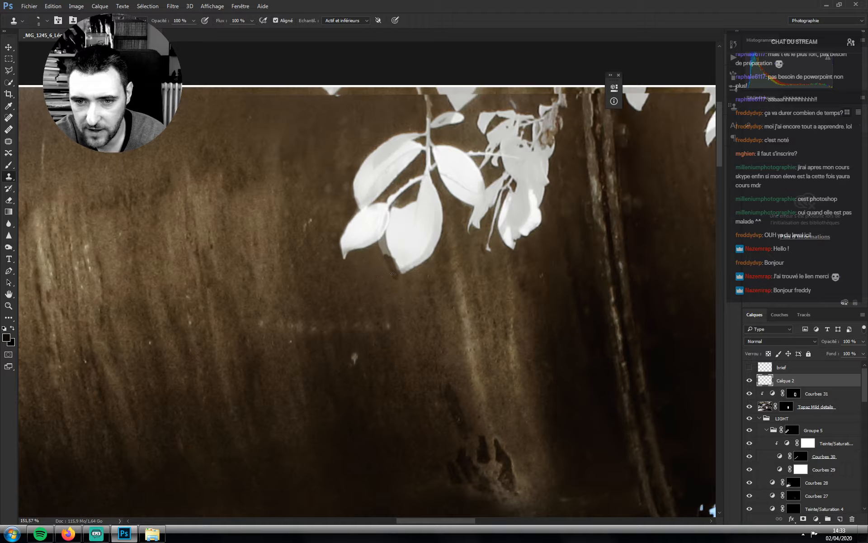
key(alt)
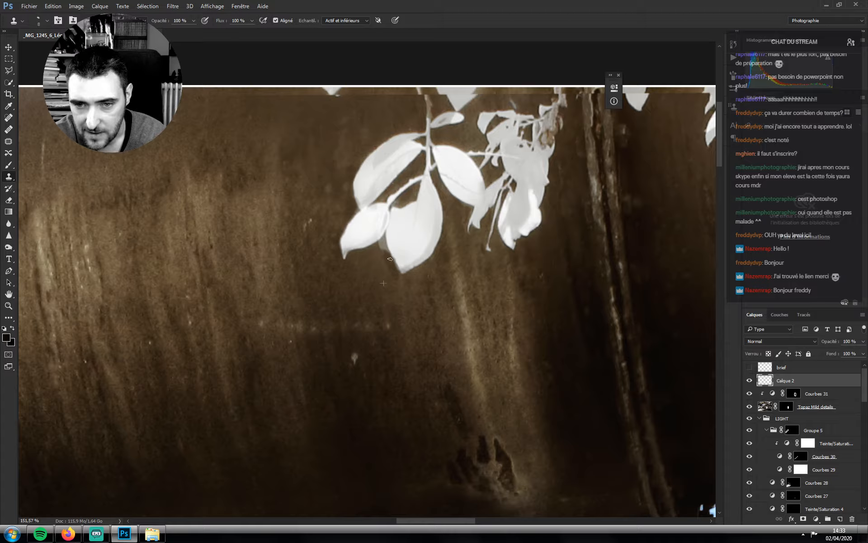
mouse_move(382, 244)
mouse_down()
mouse_move(378, 250)
mouse_move(386, 232)
mouse_up()
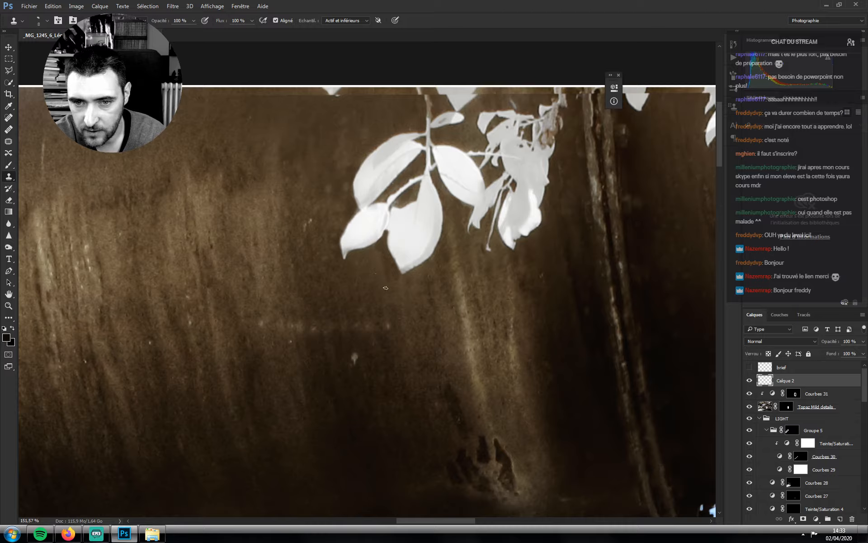
Touch up the right side of the large lower leaf with the Clone Stamp, sampling from the leaf itself
key(e)
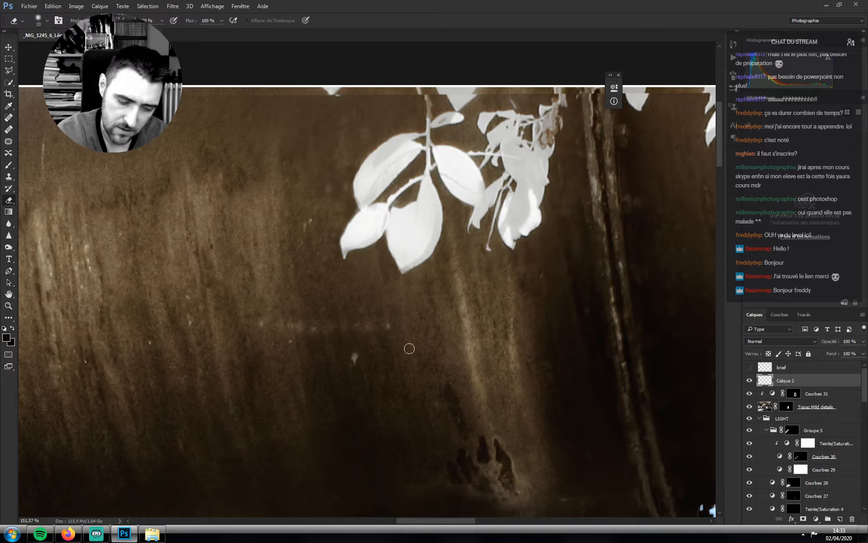
key(j)
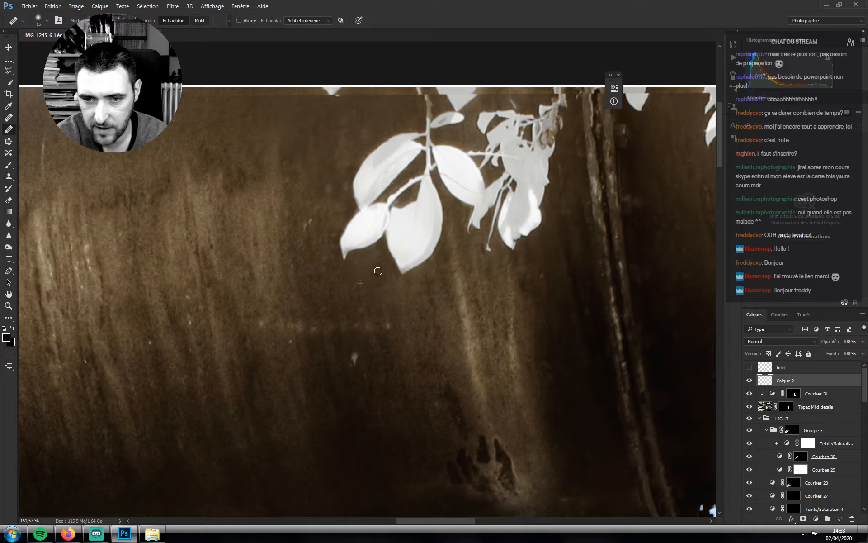
key(s)
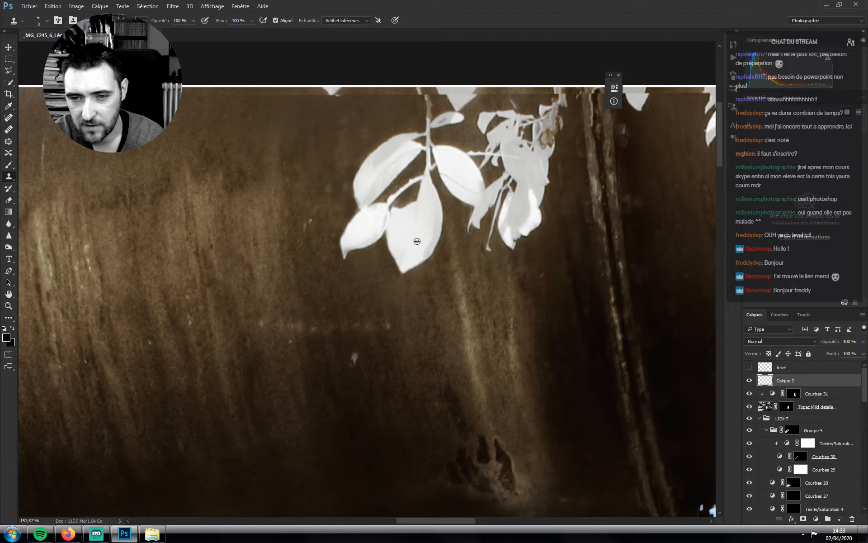
drag(427, 244, 428, 250)
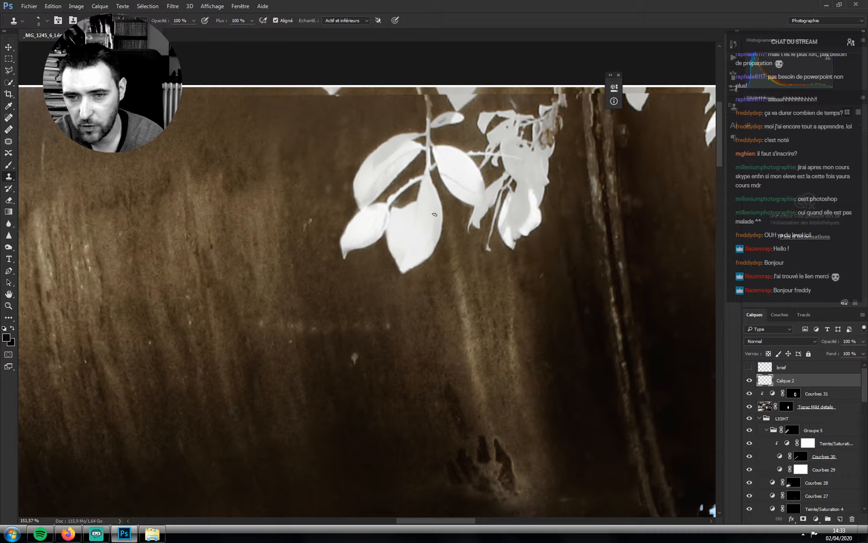
drag(435, 226, 431, 245)
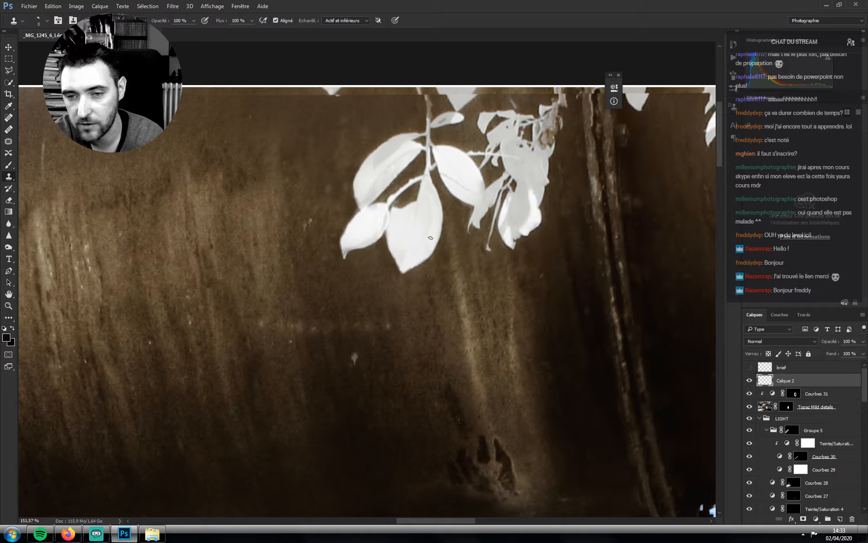
Examine the other leaf edges over the pipe and the foliage further right for remaining fringes, ending on an overview of the staircase
drag(442, 246, 322, 302)
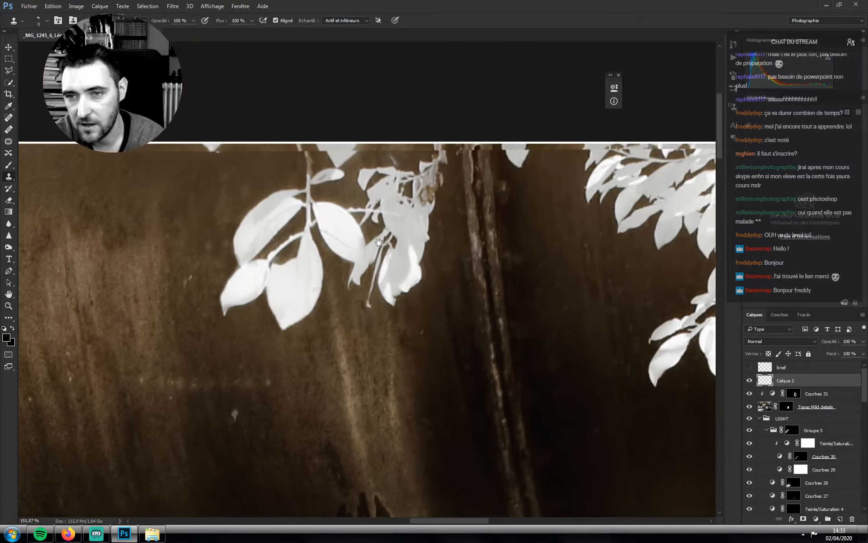
drag(411, 239, 290, 220)
drag(390, 263, 302, 194)
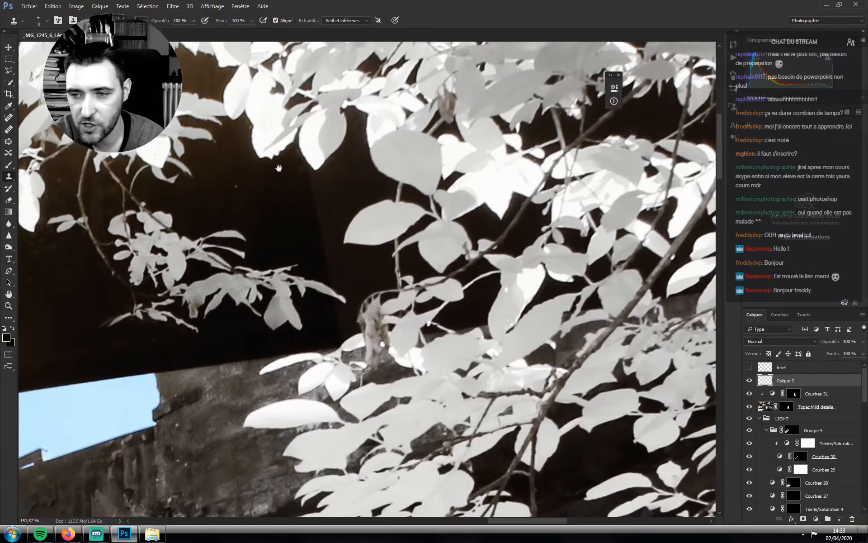
drag(410, 279, 347, 199)
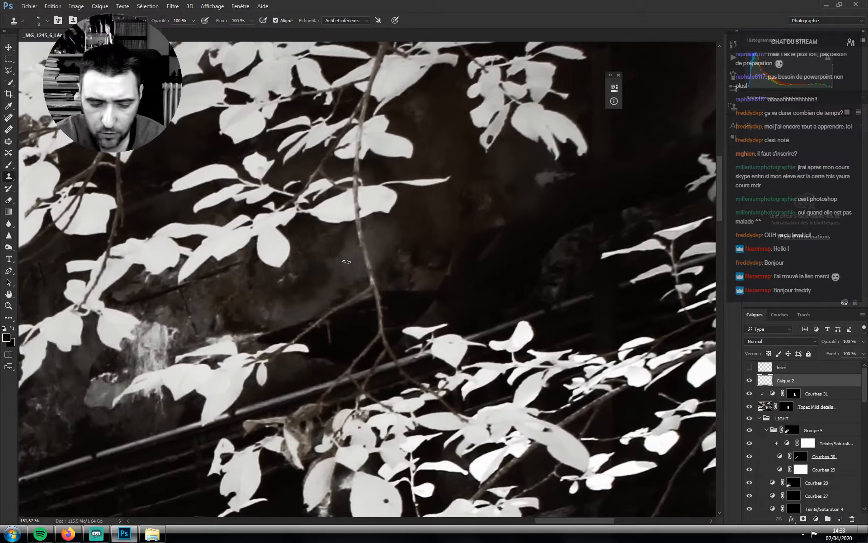
key(z)
mouse_move(161, 312)
mouse_down()
mouse_move(120, 308)
mouse_move(260, 285)
mouse_move(316, 248)
mouse_move(190, 268)
mouse_up()
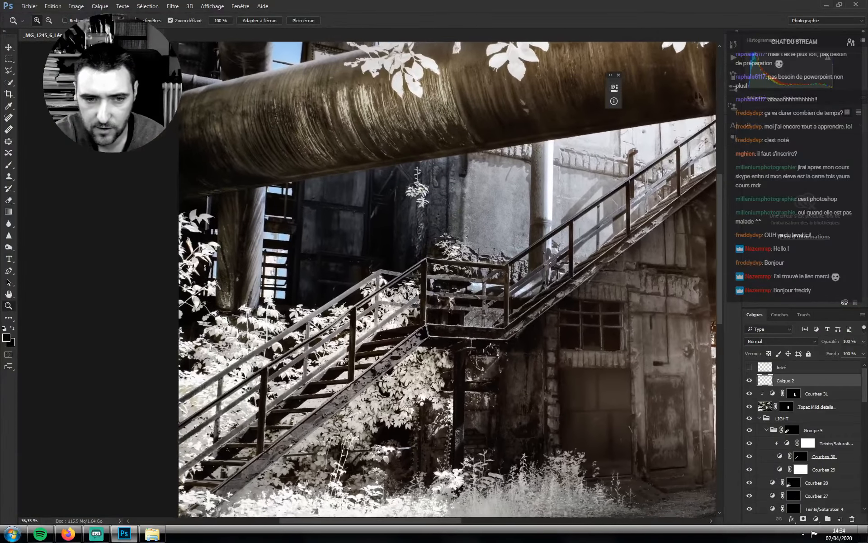
Clone the dark wall over the black and cyan fringe right of the upper leaf cluster behind the staircase handrail
drag(235, 323, 292, 329)
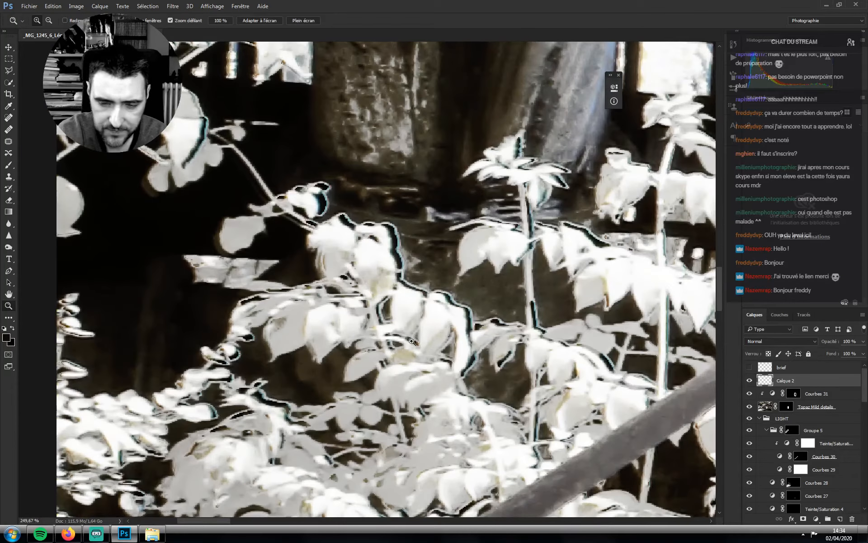
key(s)
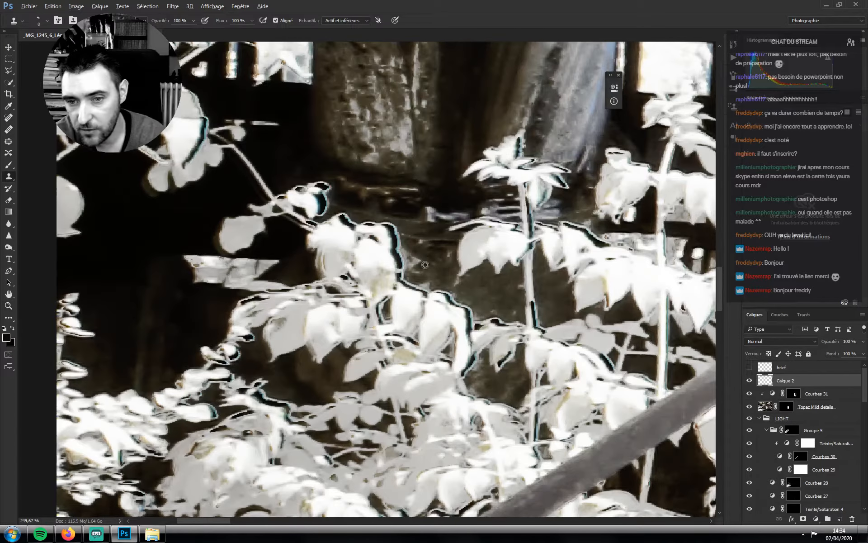
drag(404, 280, 400, 270)
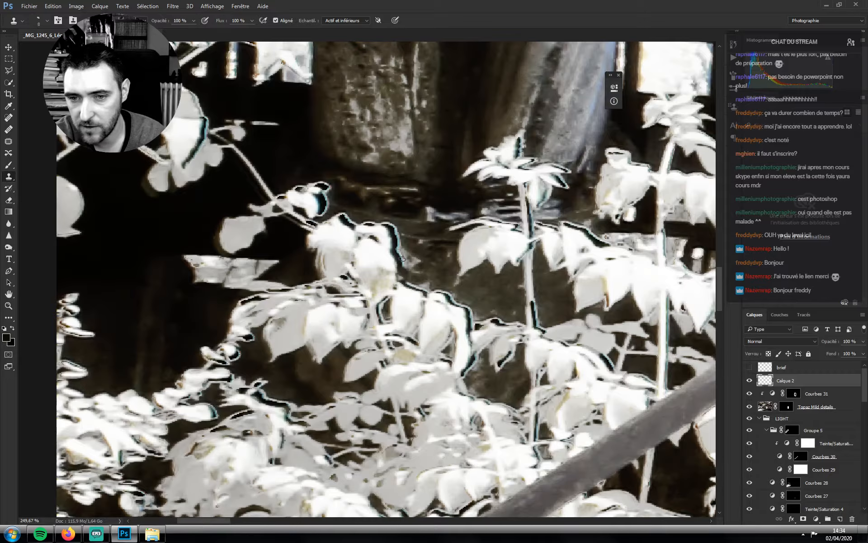
key(alt)
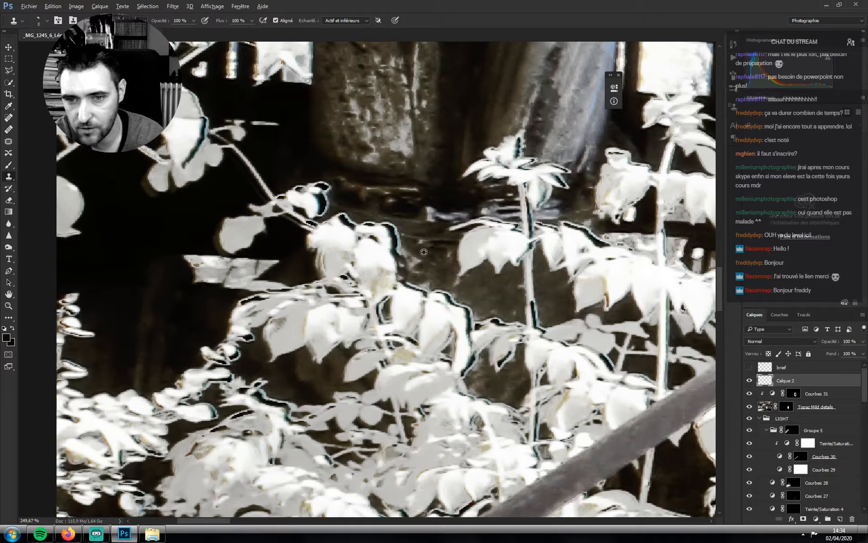
drag(398, 248, 401, 269)
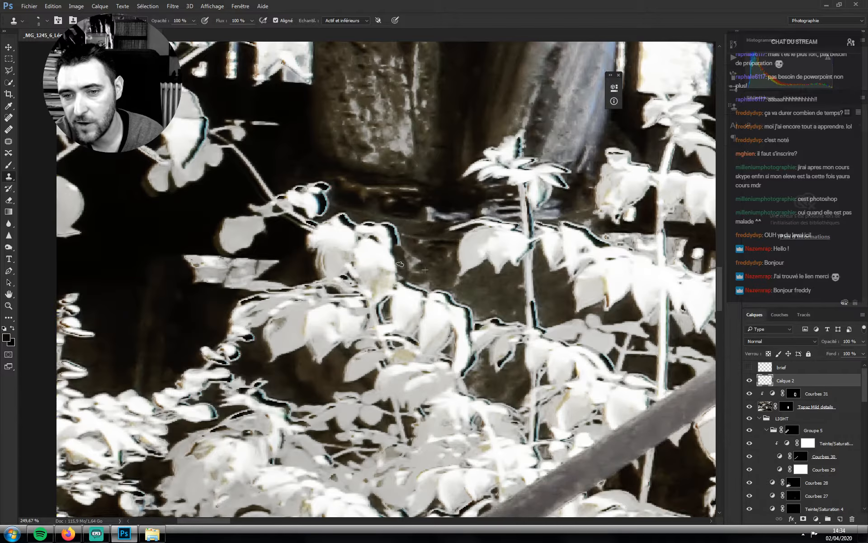
key(alt)
Clone out the dark outline along the top and right side of the drooping leaves just below that cluster
drag(400, 280, 440, 292)
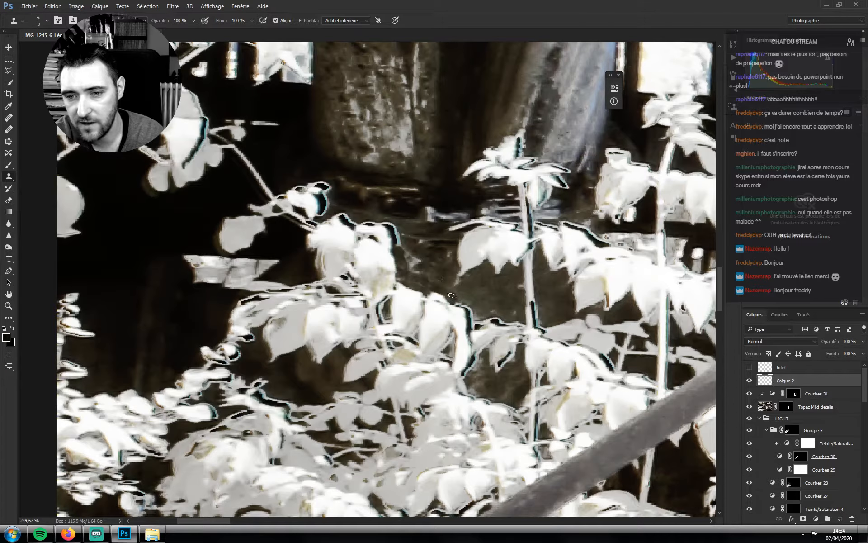
mouse_move(462, 304)
mouse_down()
mouse_move(482, 324)
mouse_move(475, 312)
mouse_move(487, 322)
mouse_move(495, 321)
mouse_move(493, 311)
mouse_move(516, 317)
mouse_move(463, 360)
mouse_up()
alt+click(481, 289)
alt+click(486, 301)
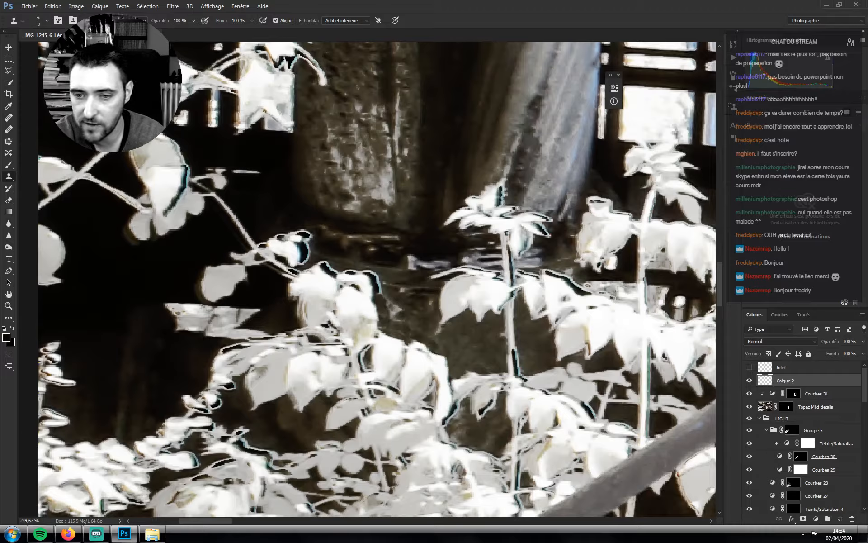
Clone out the dark fringe along the thin stem and at the lower tip of the neighbouring drooping leaf
mouse_move(476, 270)
mouse_down()
mouse_move(496, 293)
mouse_move(456, 241)
mouse_up()
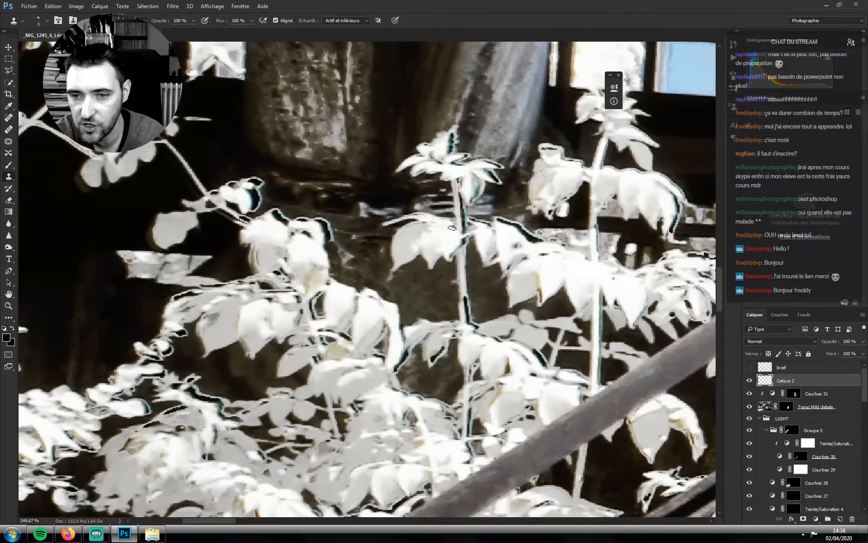
mouse_move(466, 313)
mouse_down()
mouse_move(465, 303)
mouse_move(468, 324)
mouse_move(467, 316)
mouse_up()
alt+click(467, 320)
drag(434, 355, 434, 352)
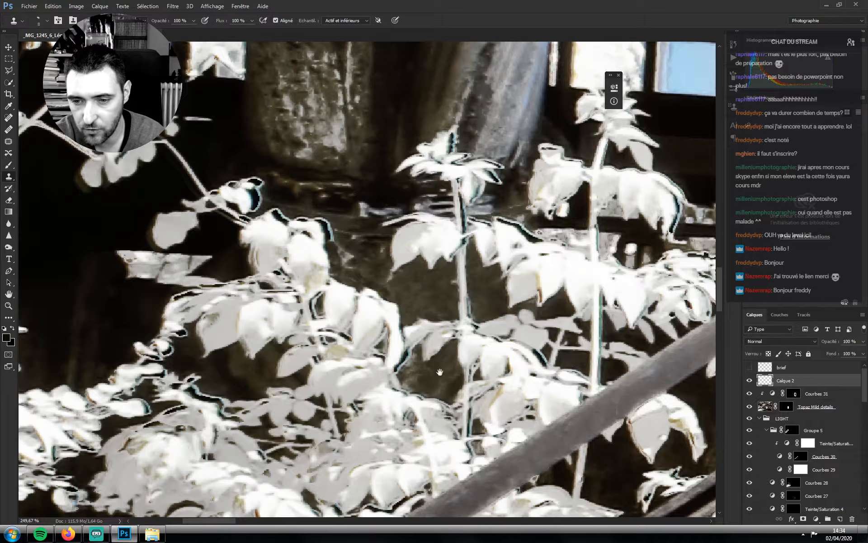
drag(440, 372, 439, 306)
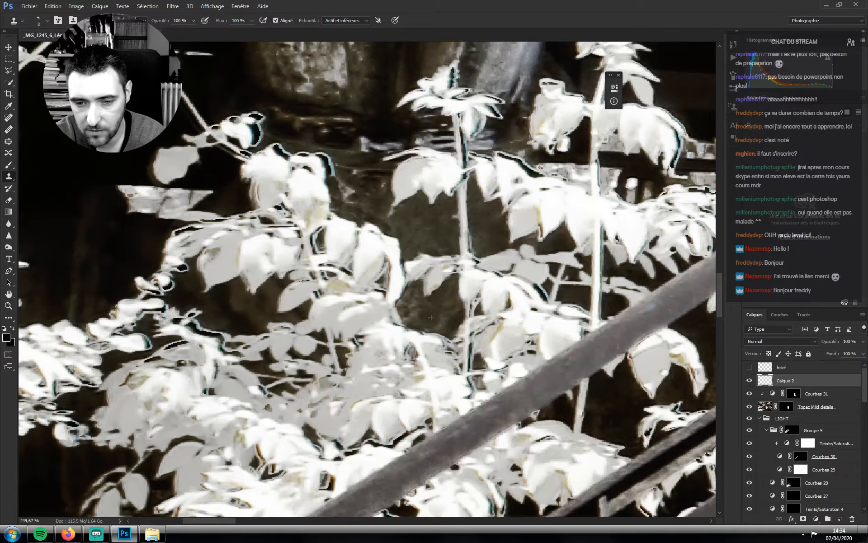
Clone bright foliage over the black outlines between the leaves just above the handrail
drag(418, 362, 466, 302)
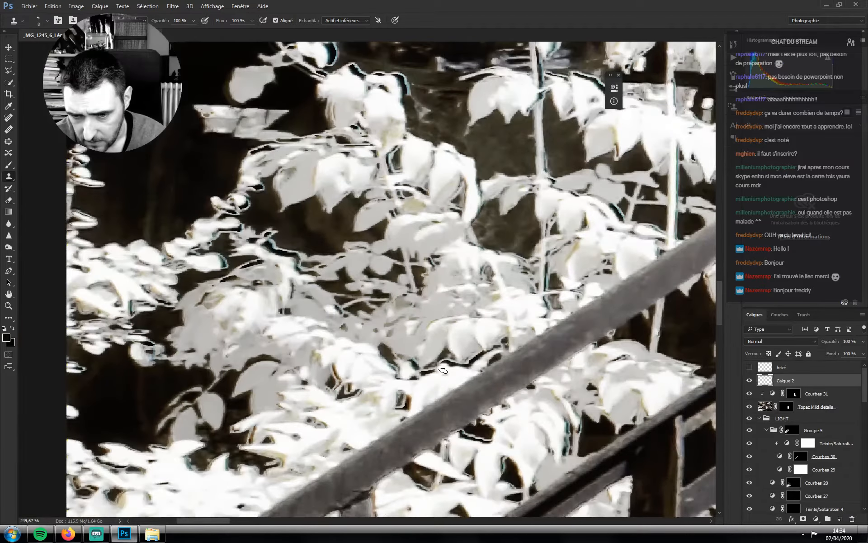
drag(445, 365, 457, 365)
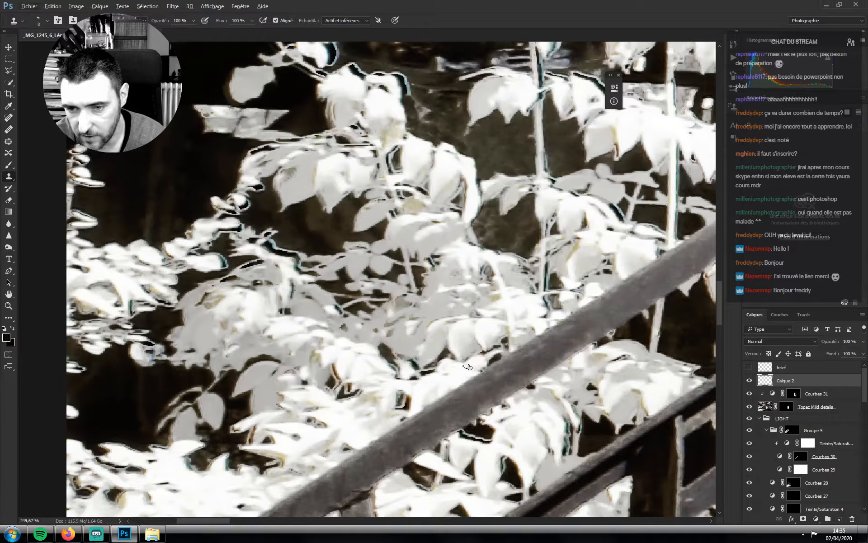
drag(466, 401, 515, 303)
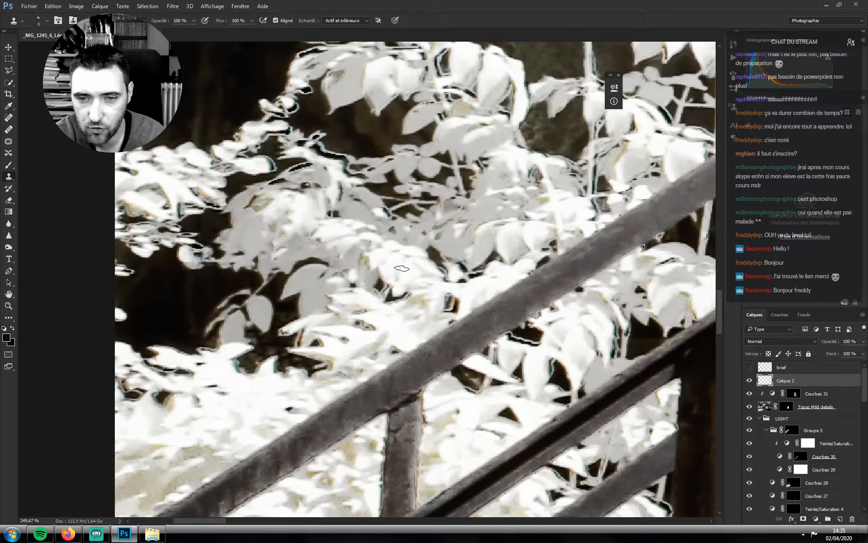
alt+click(411, 285)
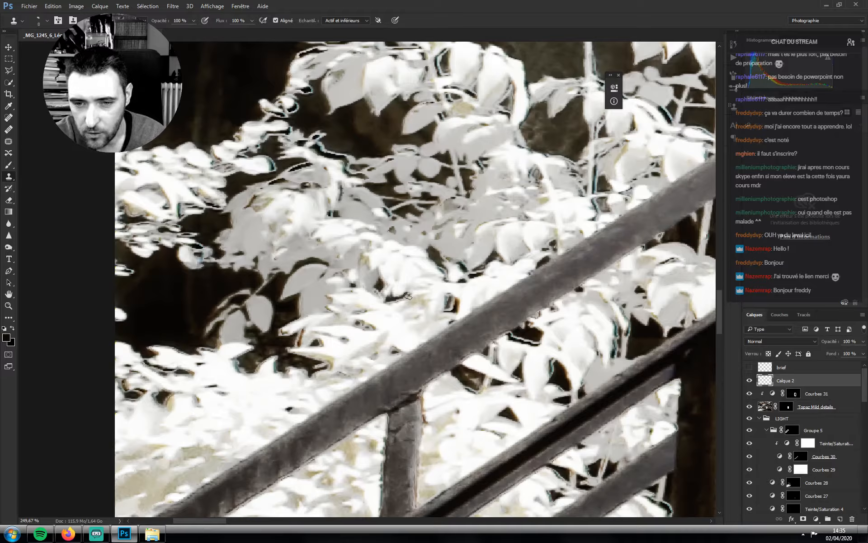
drag(411, 297, 408, 301)
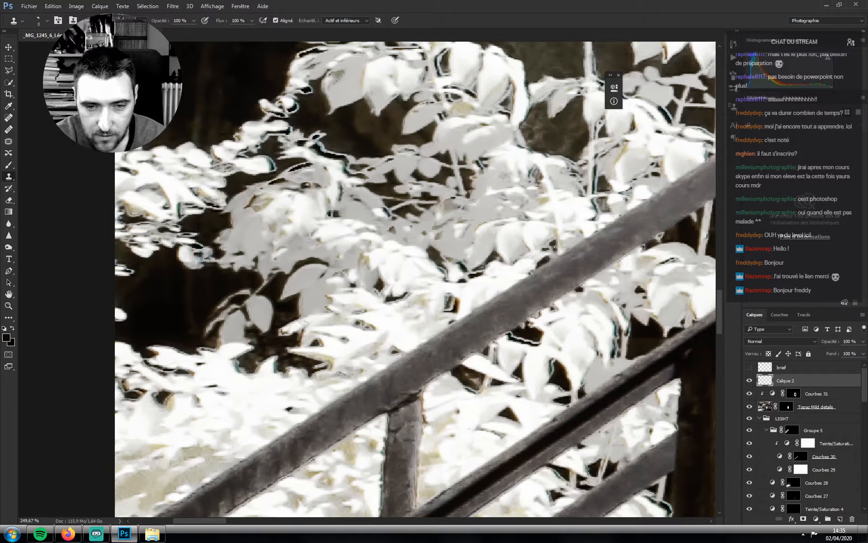
Clone the dark background over the fringes along the upper edge of the bright foliage below the small hanging grey leaves
drag(288, 338, 343, 379)
alt+click(269, 344)
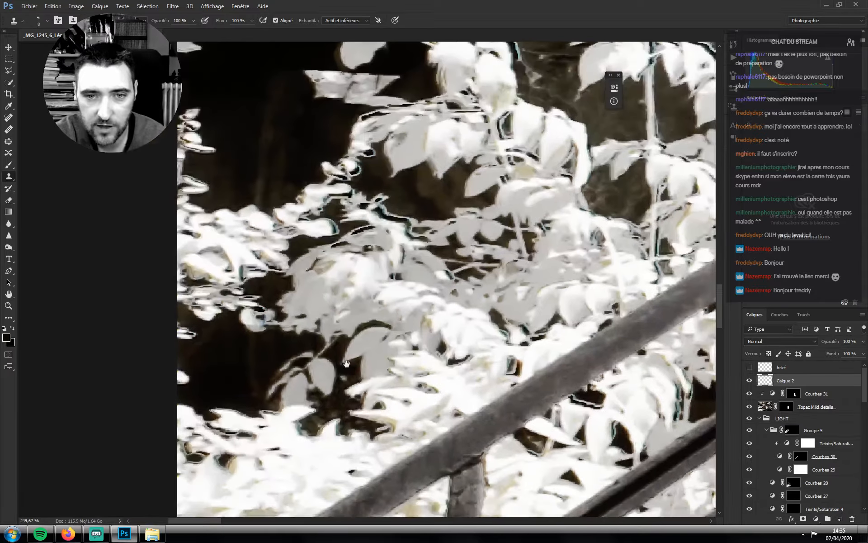
mouse_move(369, 227)
mouse_down()
mouse_move(357, 232)
mouse_move(387, 197)
mouse_up()
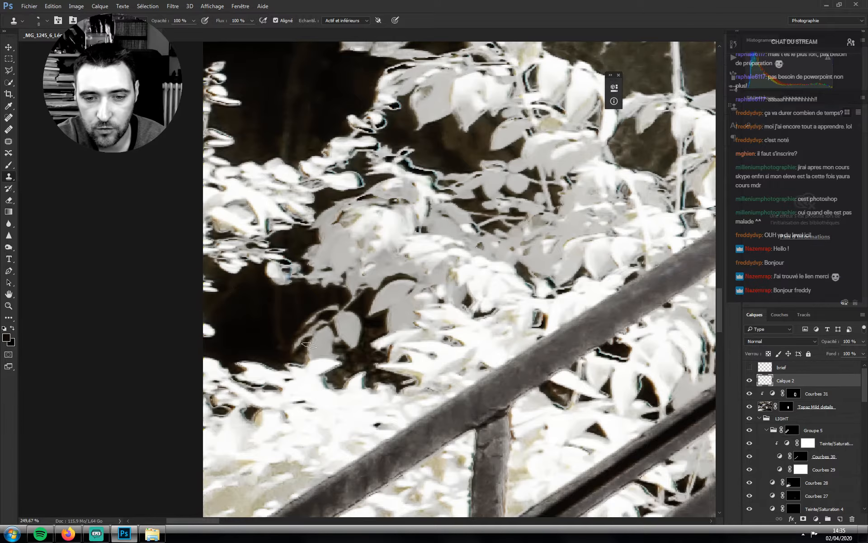
drag(296, 324, 302, 256)
alt+click(276, 276)
drag(293, 296, 304, 297)
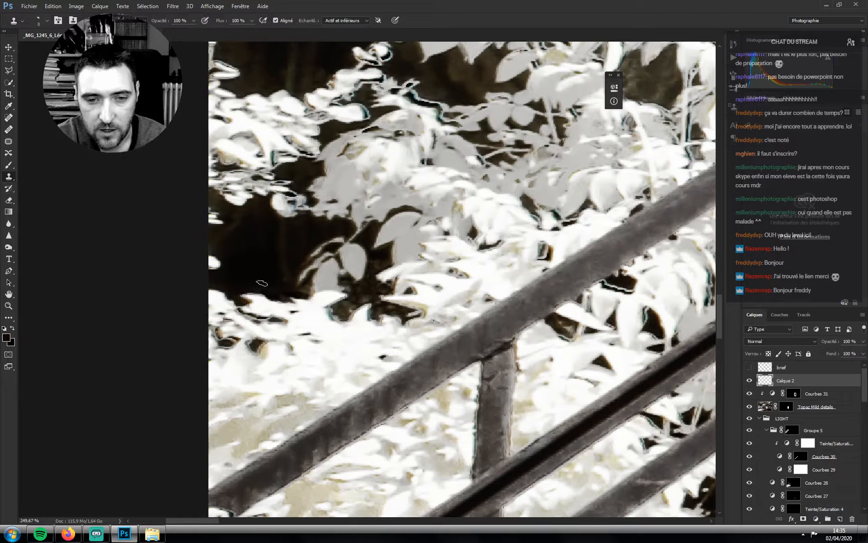
drag(241, 312, 258, 319)
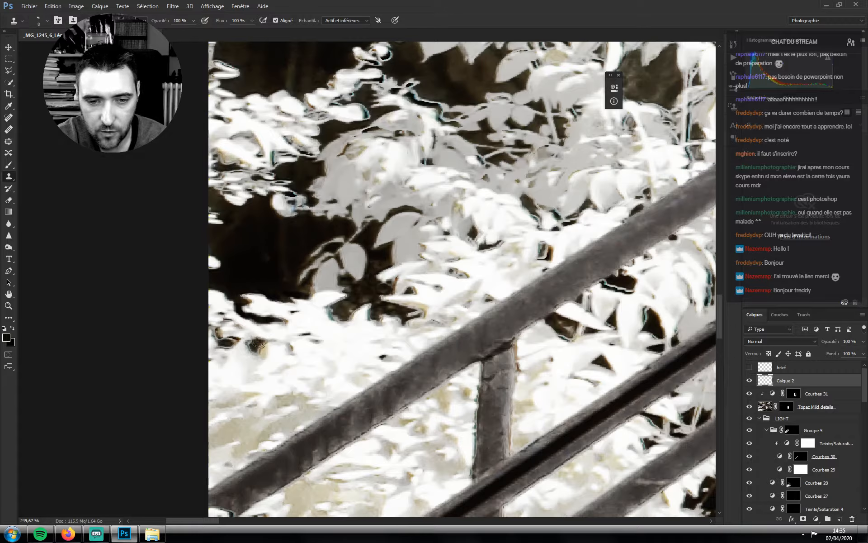
mouse_move(255, 347)
mouse_down()
mouse_move(261, 344)
mouse_move(230, 346)
mouse_move(215, 335)
mouse_up()
drag(346, 306, 285, 446)
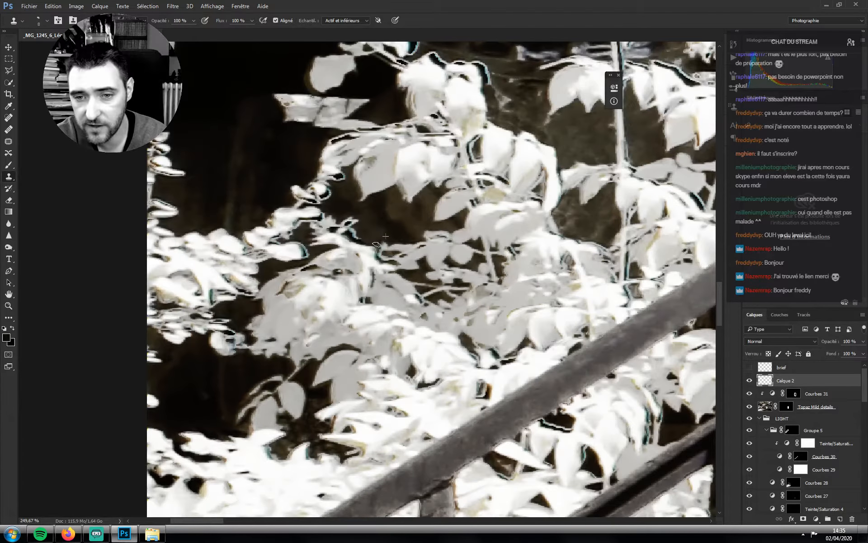
Clone the dark wall over the outlines around the small leaves at the upper branch's tip and the leaf at the photo's left edge
alt+click(348, 197)
drag(343, 176, 329, 183)
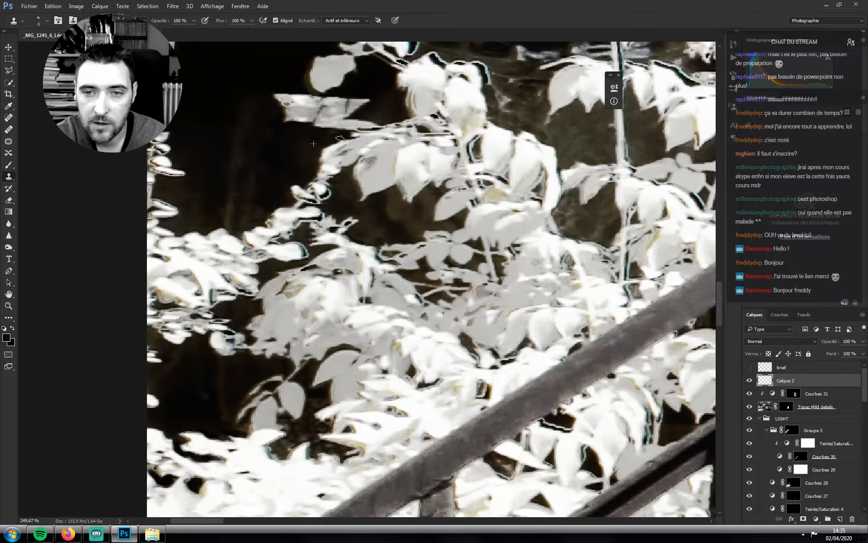
alt+click(349, 196)
drag(328, 187, 320, 200)
alt+click(338, 203)
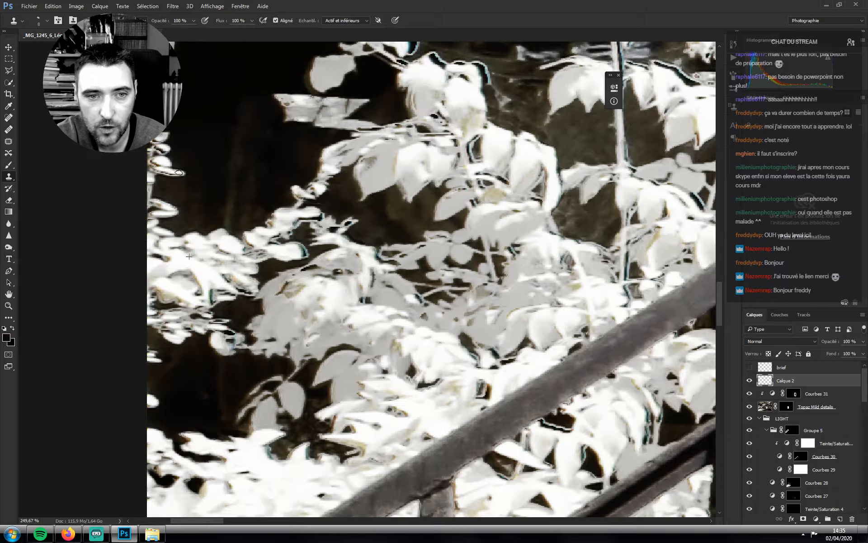
drag(179, 173, 156, 172)
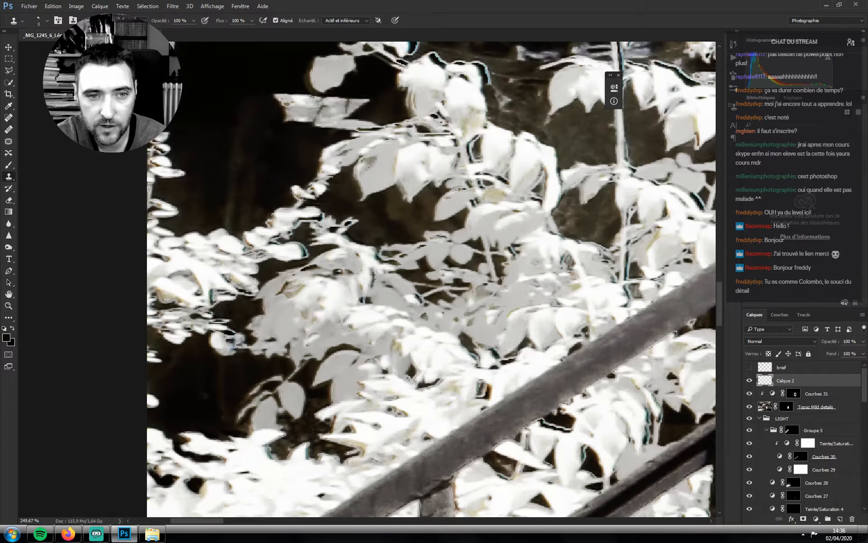
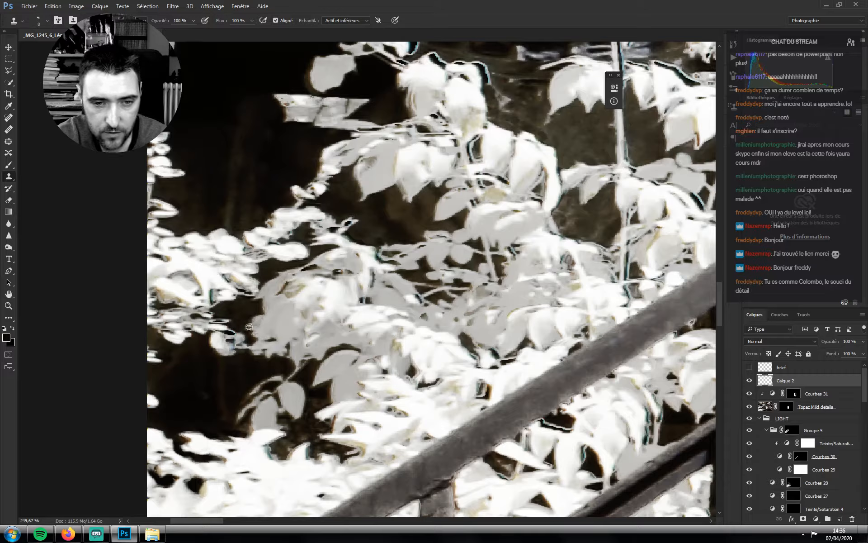
Clone out the dark outlines around the small leaves bordering the dark gap near the photo's left edge
alt+click(275, 320)
click(212, 322)
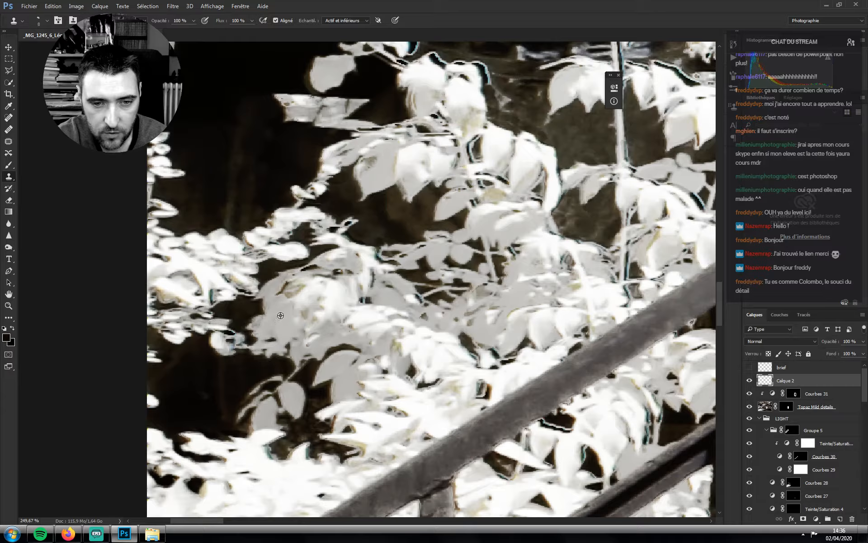
drag(237, 290, 247, 292)
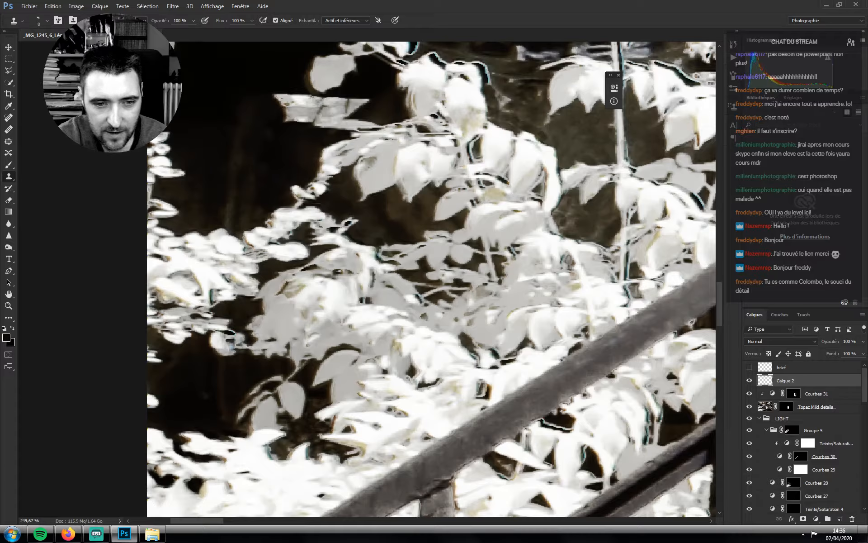
key(alt)
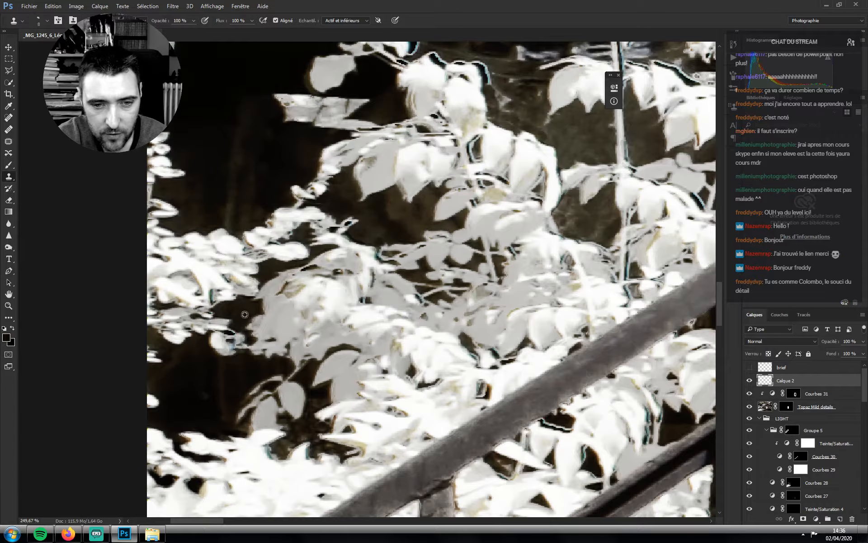
drag(230, 330, 231, 339)
Clone over the fringes around the leaves and small dark gaps between the handrail and the dark rail below it
drag(376, 386, 275, 286)
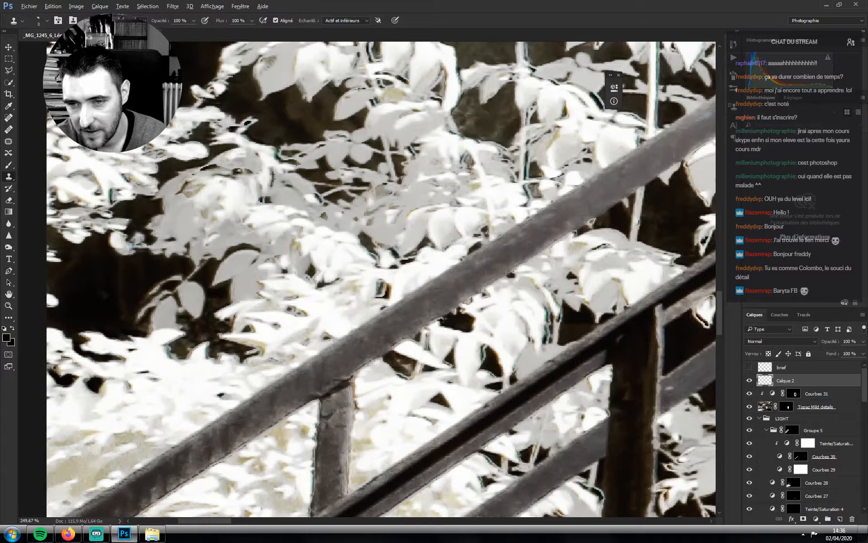
mouse_move(434, 278)
mouse_down()
mouse_move(438, 334)
mouse_move(426, 259)
mouse_up()
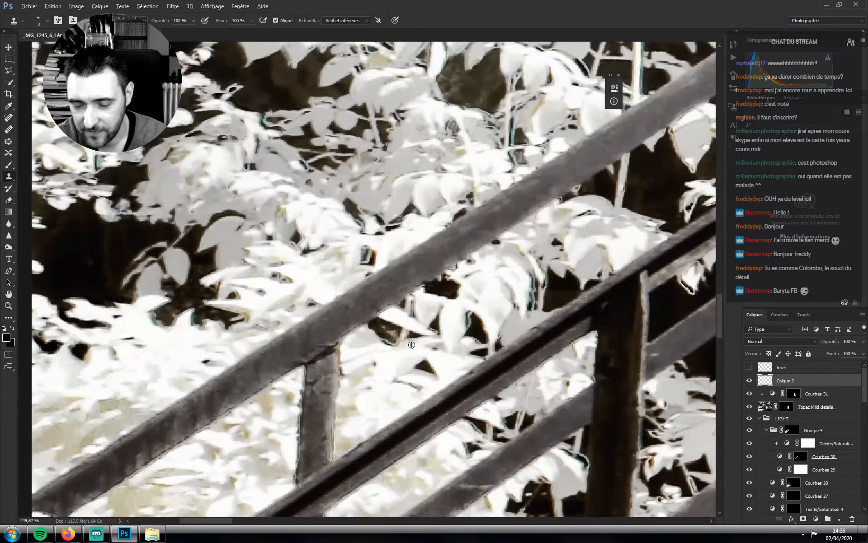
mouse_move(385, 342)
mouse_down()
mouse_move(420, 351)
mouse_move(410, 317)
mouse_move(447, 334)
mouse_move(467, 313)
mouse_up()
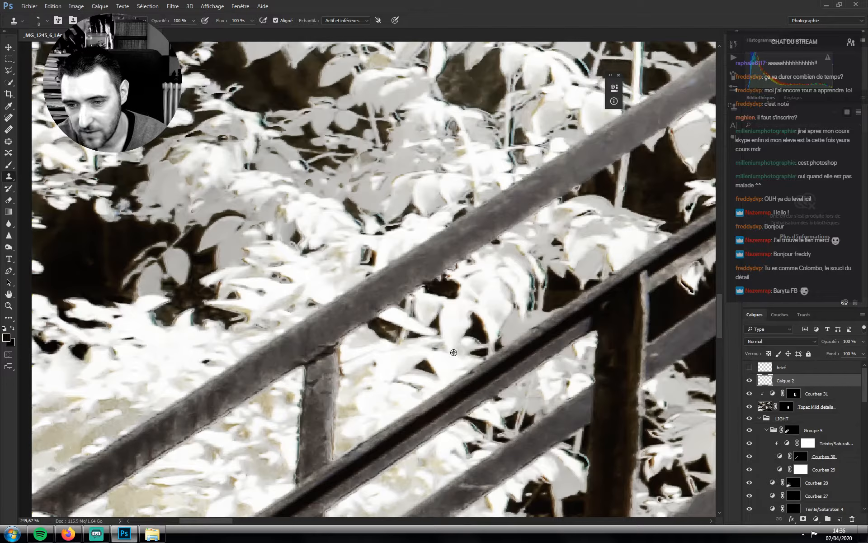
scroll(486, 293, right, 5)
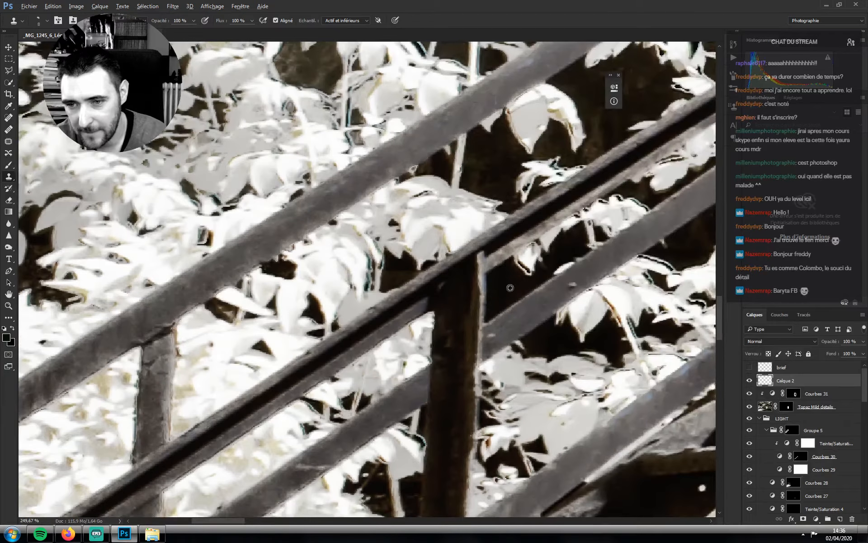
Clone out the outlines above the hanging leaves behind the lower rails, between the dark post and the lighter post
mouse_move(518, 266)
mouse_down()
mouse_move(530, 270)
mouse_move(482, 150)
mouse_up()
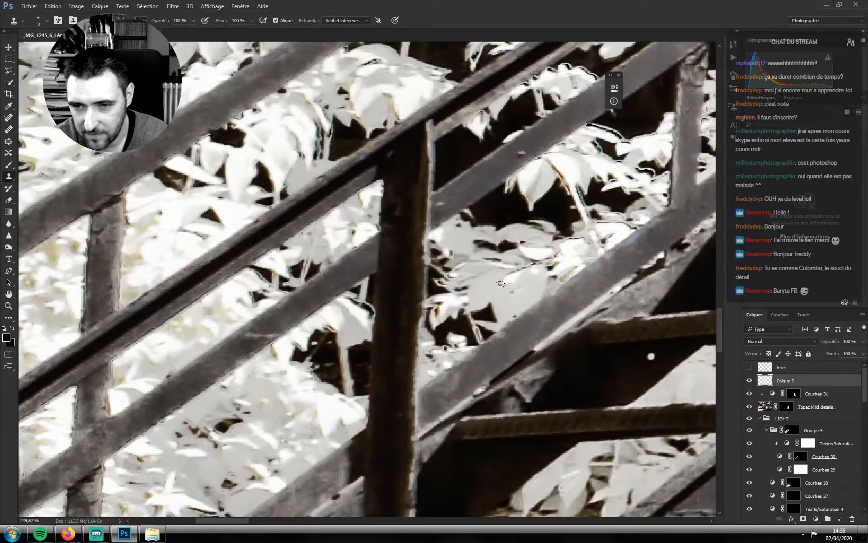
drag(534, 255, 473, 309)
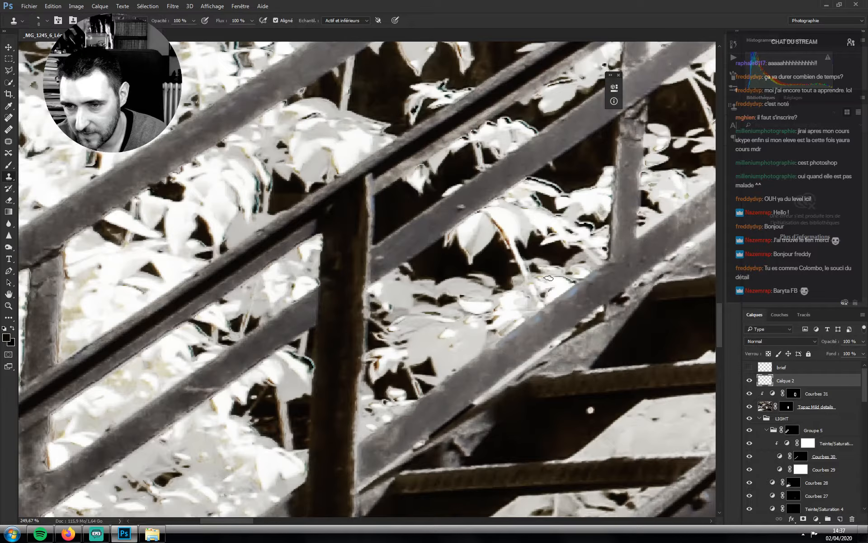
drag(561, 277, 570, 282)
drag(542, 243, 513, 303)
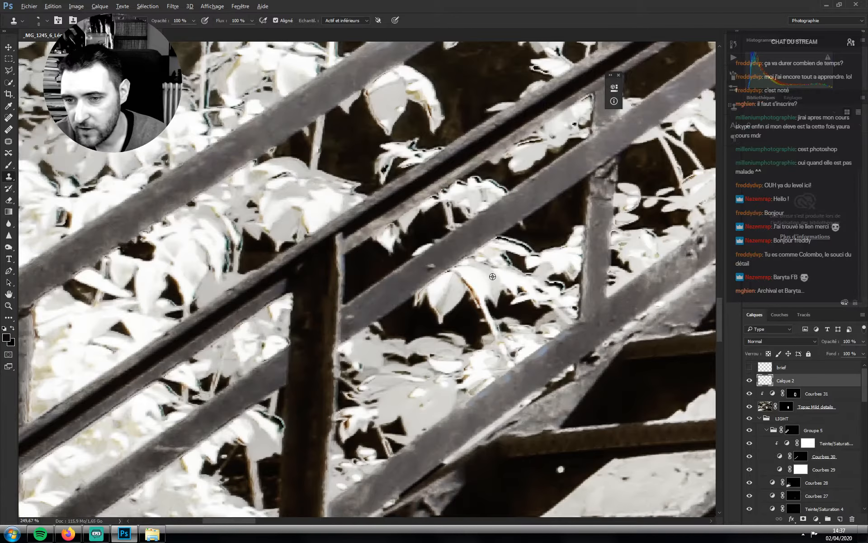
mouse_move(503, 240)
mouse_down()
mouse_move(526, 248)
mouse_move(518, 256)
mouse_up()
click(518, 256)
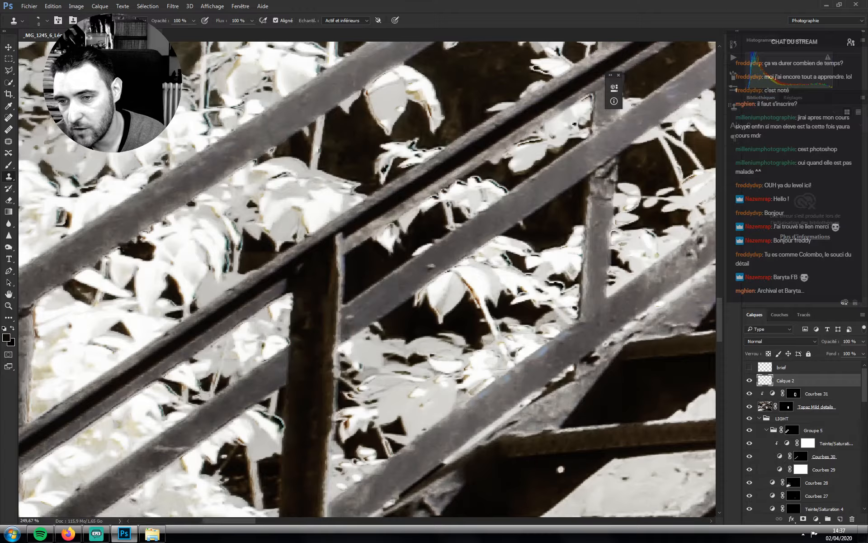
click(528, 251)
Clone the dark background over the outlines along the top of the small leaf cluster between the dark rail and the rail below
alt+click(497, 176)
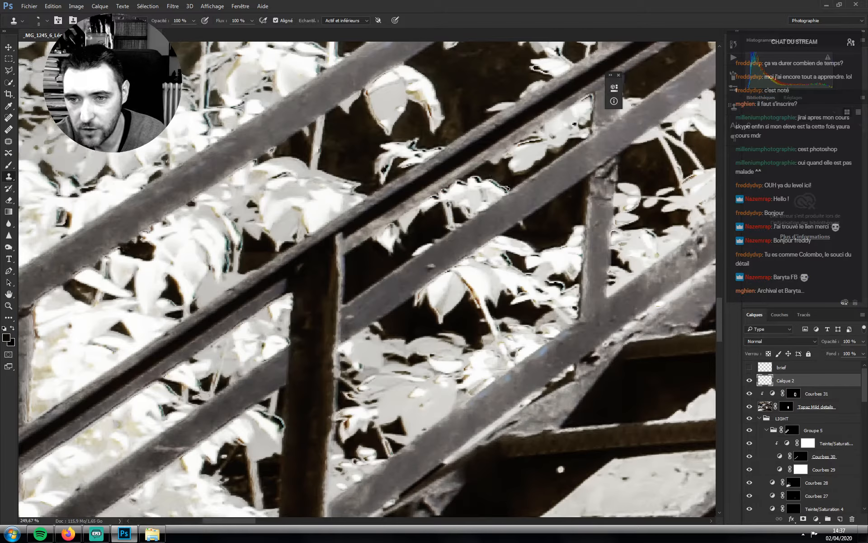
mouse_move(505, 188)
mouse_down()
mouse_move(483, 168)
mouse_move(497, 182)
mouse_move(475, 180)
mouse_up()
alt+click(495, 179)
click(489, 176)
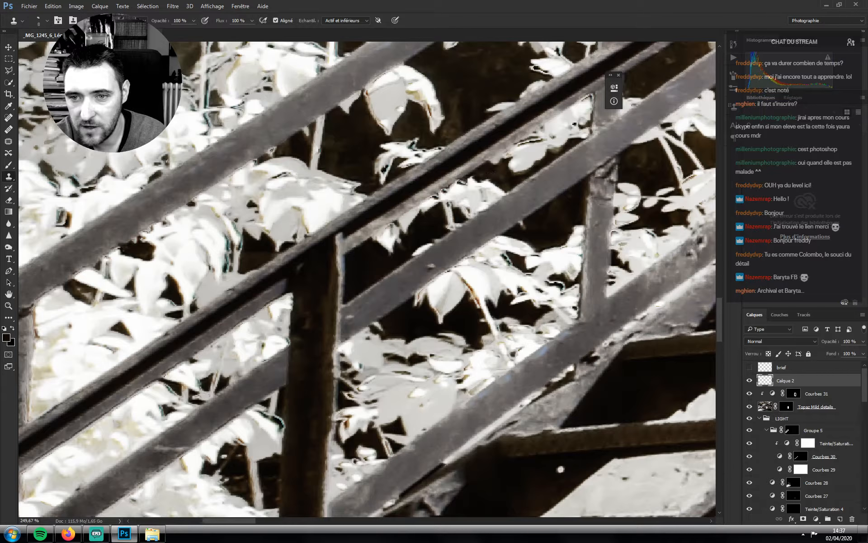
click(462, 182)
Clone out the black outlines on the bright leaves just above the handrail, between the two tall stems
drag(467, 194, 504, 289)
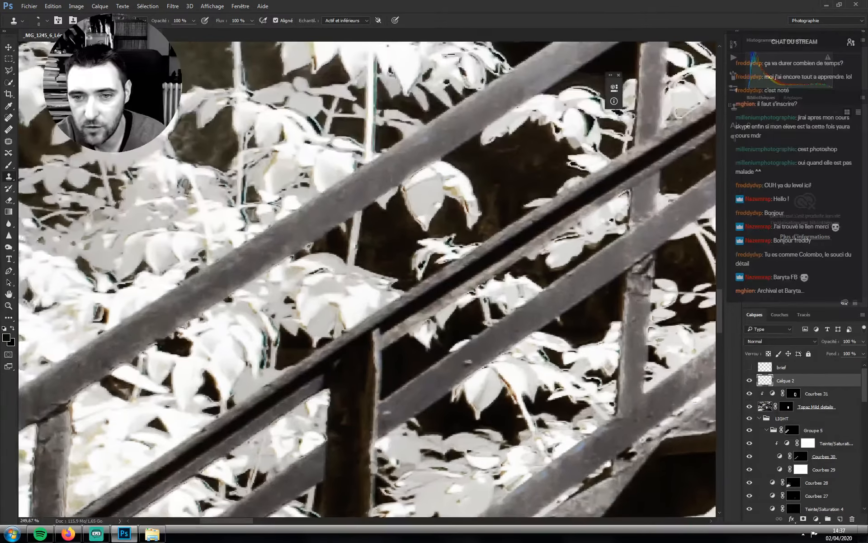
mouse_move(402, 195)
mouse_down()
mouse_move(414, 226)
mouse_move(406, 228)
mouse_move(501, 307)
mouse_up()
alt+click(398, 233)
drag(337, 264, 393, 288)
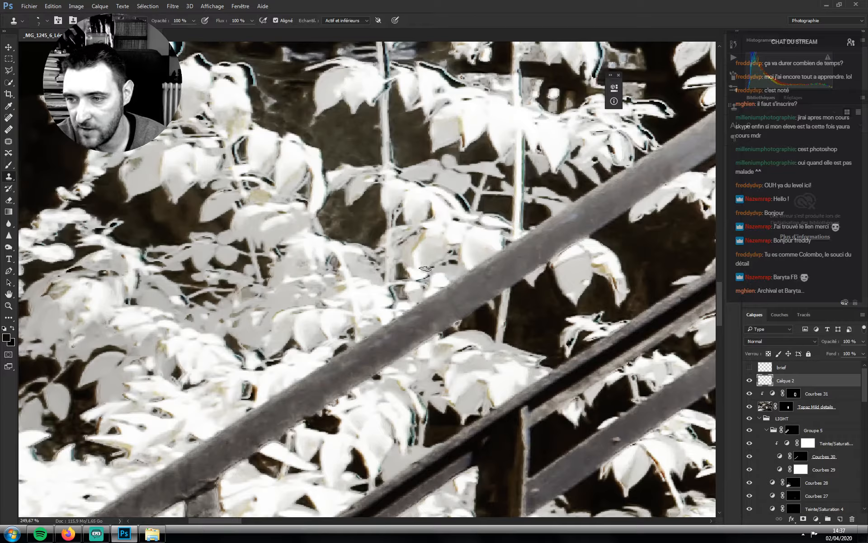
mouse_move(389, 305)
mouse_down()
mouse_move(406, 272)
mouse_move(447, 261)
mouse_move(431, 252)
mouse_move(428, 277)
mouse_up()
alt+click(432, 252)
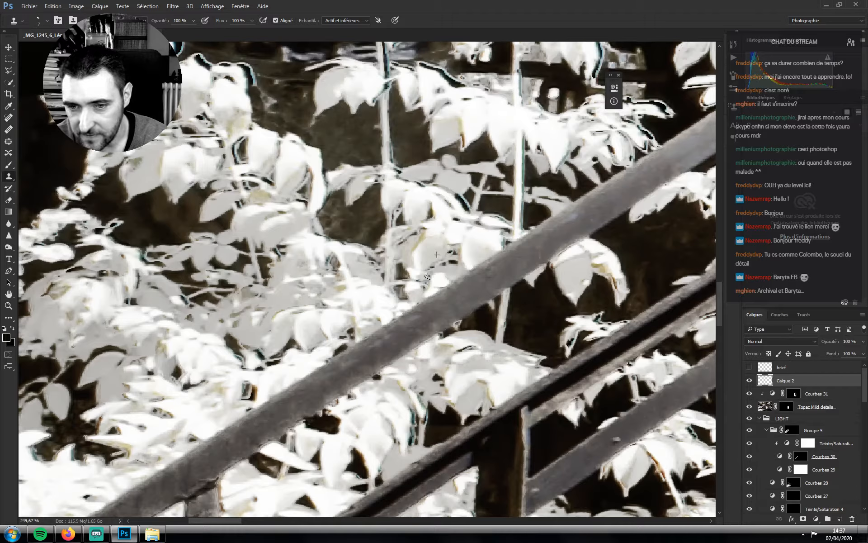
alt+click(437, 212)
drag(452, 193, 458, 203)
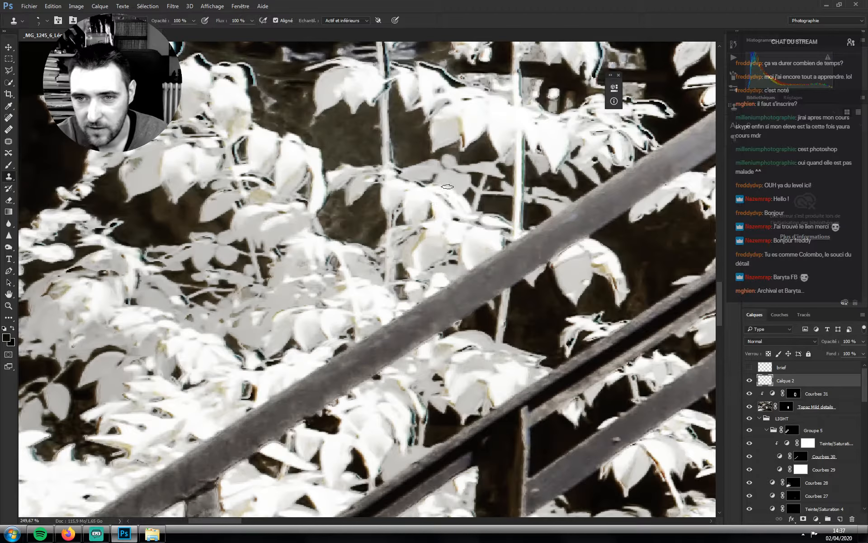
Clone the dark background over the black and cyan fringes on top of the paired bright leaves and the small leaf on their branch
drag(445, 187, 452, 253)
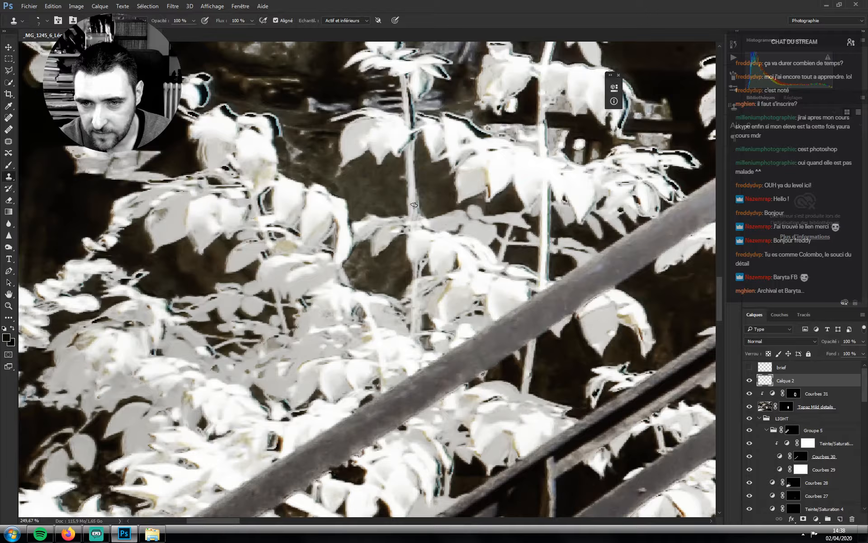
drag(366, 233, 446, 221)
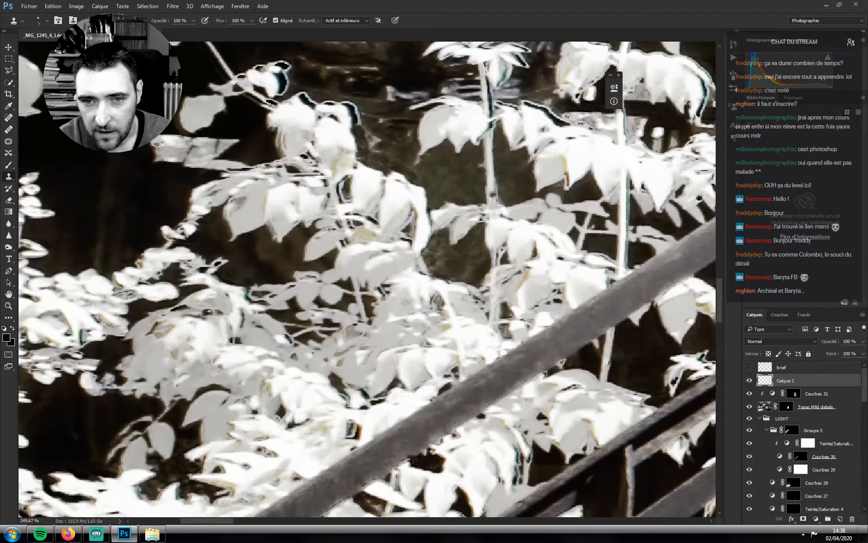
drag(343, 194, 404, 254)
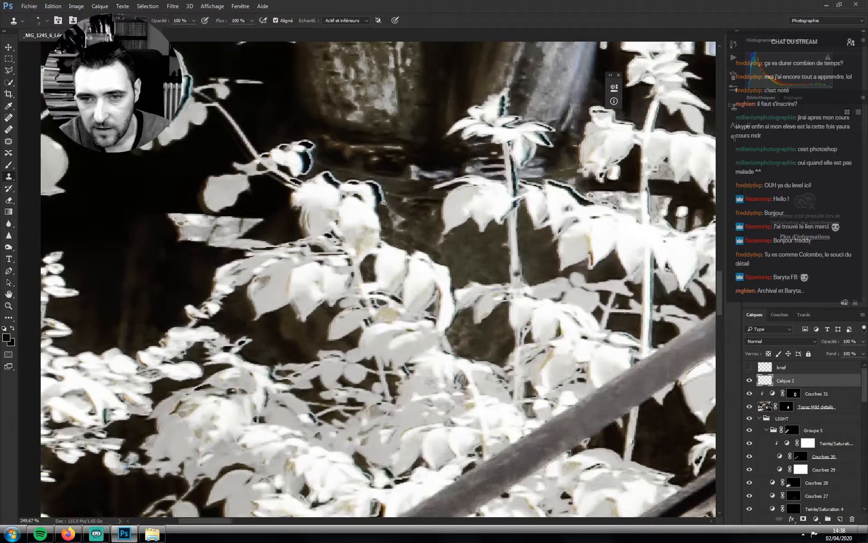
mouse_move(383, 203)
mouse_down()
mouse_move(377, 184)
mouse_move(338, 175)
mouse_move(354, 205)
mouse_move(324, 215)
mouse_move(328, 181)
mouse_move(314, 185)
mouse_move(329, 207)
mouse_move(298, 188)
mouse_move(280, 192)
mouse_move(375, 257)
mouse_up()
click(339, 178)
alt+click(344, 203)
mouse_move(323, 205)
mouse_down()
mouse_move(339, 206)
mouse_move(296, 202)
mouse_up()
mouse_move(251, 242)
mouse_down()
mouse_move(263, 228)
mouse_move(257, 237)
mouse_up()
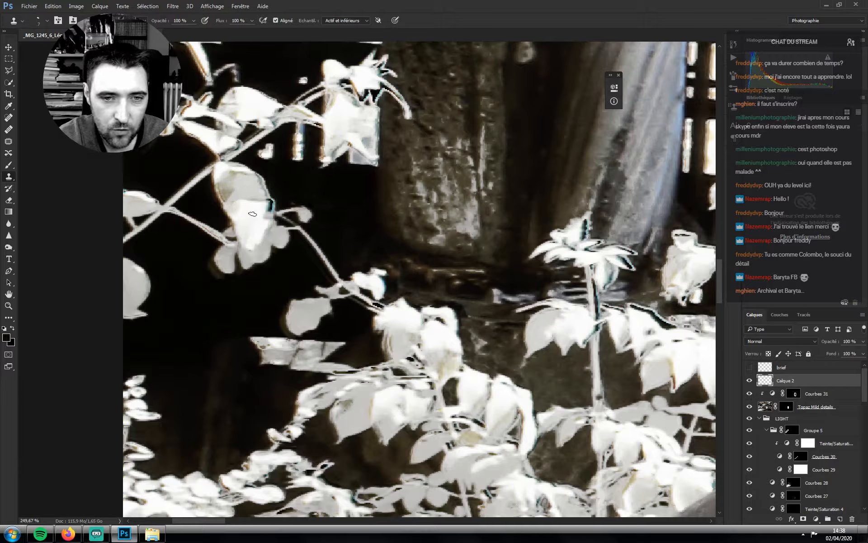
Clone out the grey patch between the lower tips of the star-shaped leaf beside the trunk and the dark outlines along its top and stem
mouse_move(250, 214)
mouse_down()
mouse_move(254, 174)
mouse_move(247, 180)
mouse_move(293, 280)
mouse_move(290, 300)
mouse_up()
alt+click(251, 189)
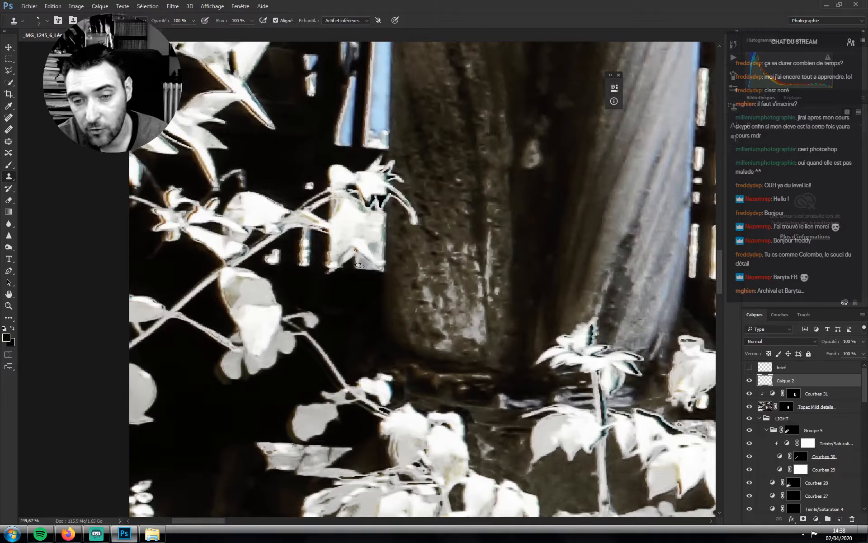
drag(358, 268, 375, 266)
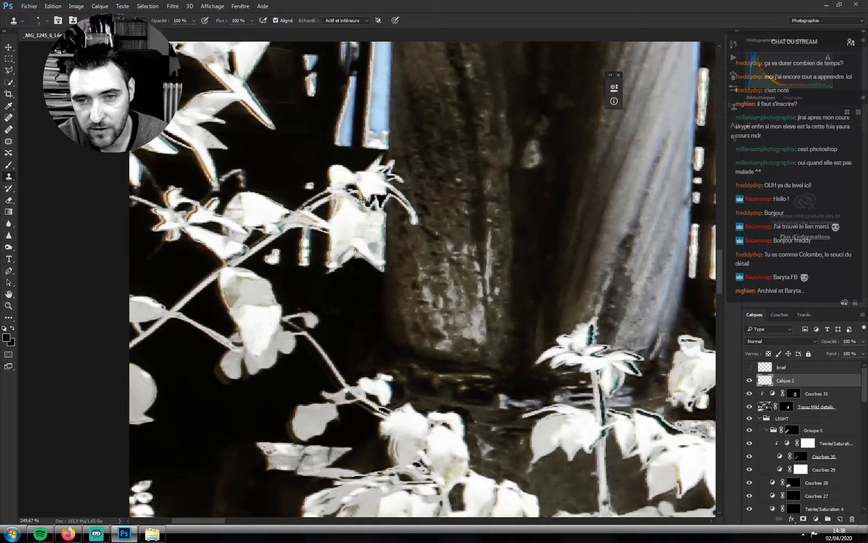
mouse_move(363, 199)
mouse_down()
mouse_move(380, 195)
mouse_move(380, 206)
mouse_move(385, 188)
mouse_move(404, 204)
mouse_up()
alt+click(370, 184)
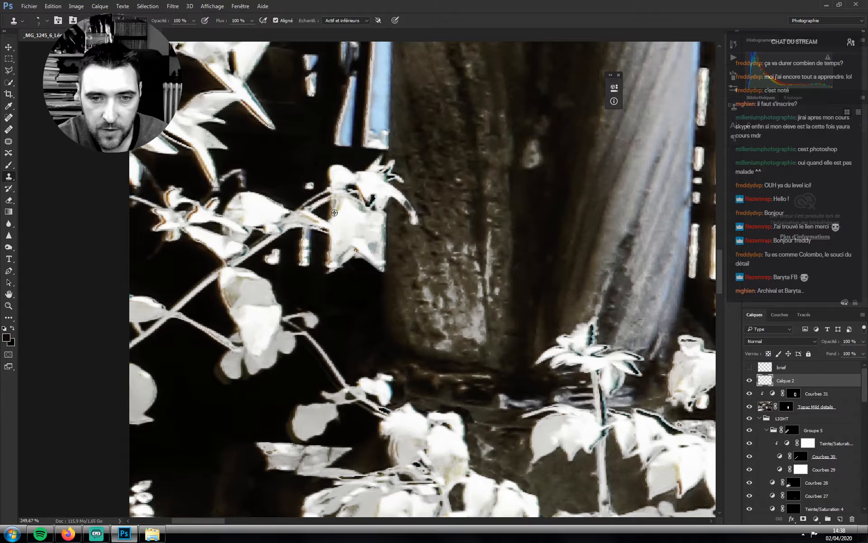
mouse_move(324, 199)
mouse_down()
mouse_move(312, 204)
mouse_move(334, 203)
mouse_move(307, 200)
mouse_up()
Clone out the orange and dark fringes under the long pointed leaves above the star-shaped cluster, including the drooping leaf tip
drag(265, 161, 327, 264)
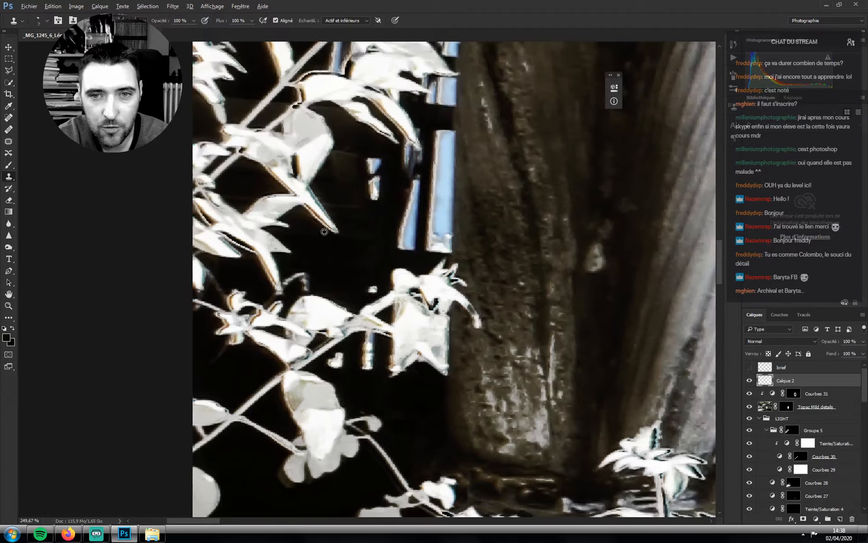
drag(305, 208, 331, 237)
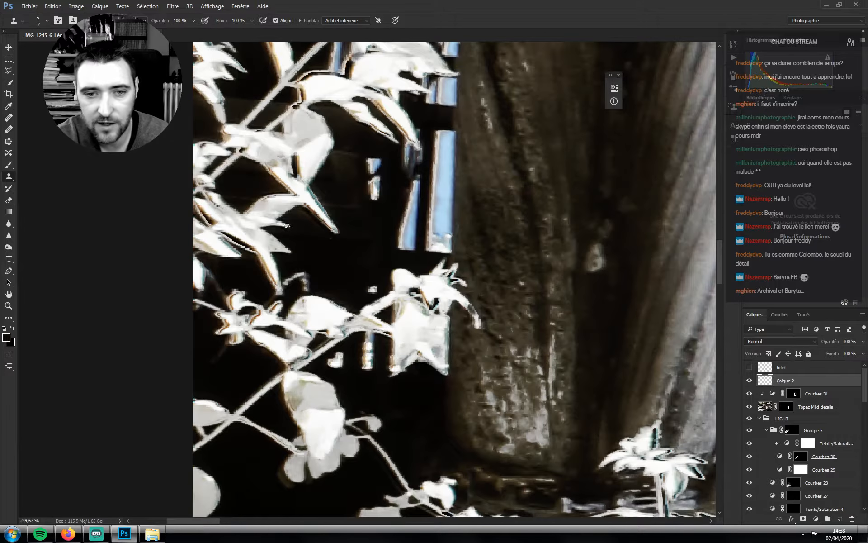
mouse_move(252, 247)
mouse_down()
mouse_move(202, 210)
mouse_move(220, 213)
mouse_up()
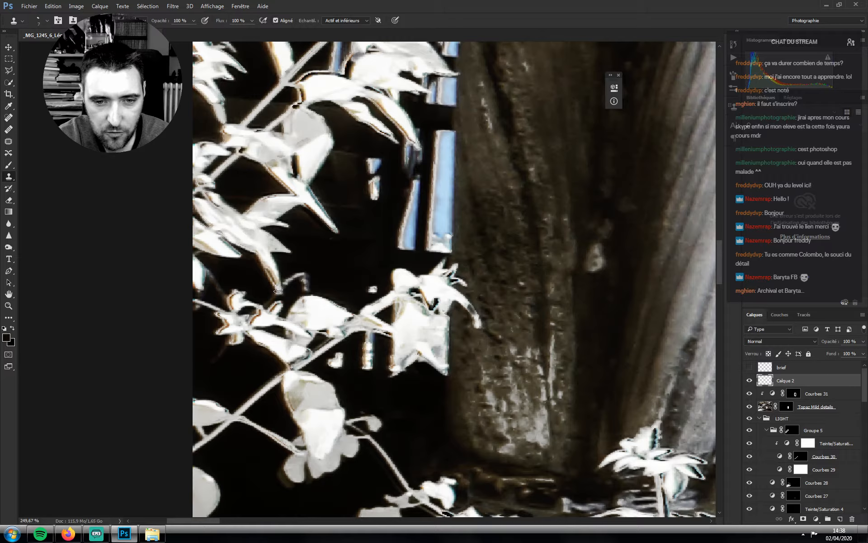
mouse_move(264, 274)
mouse_down()
mouse_move(279, 287)
mouse_move(274, 297)
mouse_move(287, 281)
mouse_up()
alt+click(262, 278)
alt+click(313, 252)
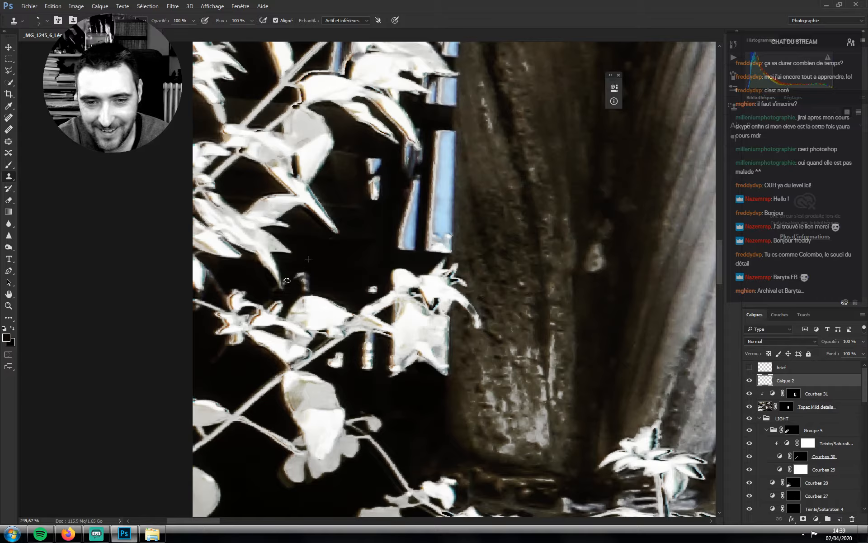
Clone out the dark and orange outlines along the arched leaf on the upper branch, beside the blue window gaps
drag(318, 237, 345, 262)
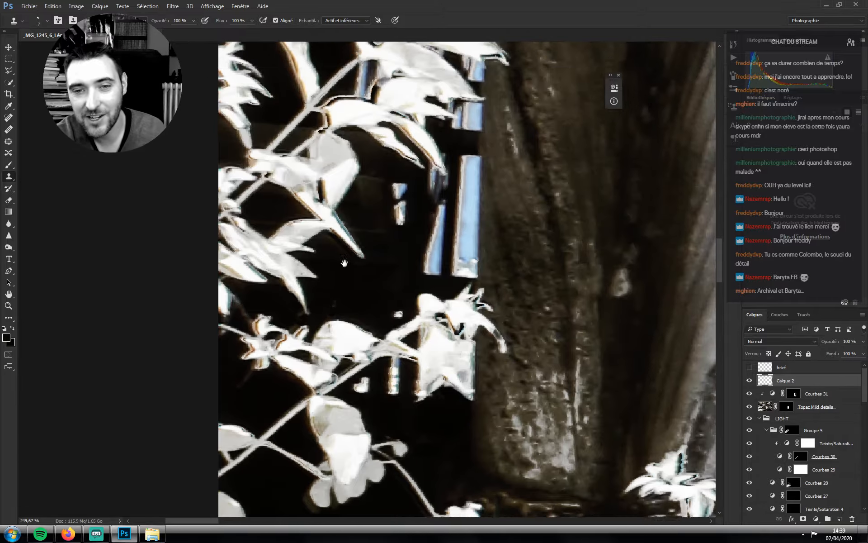
drag(336, 302, 286, 369)
alt+click(373, 219)
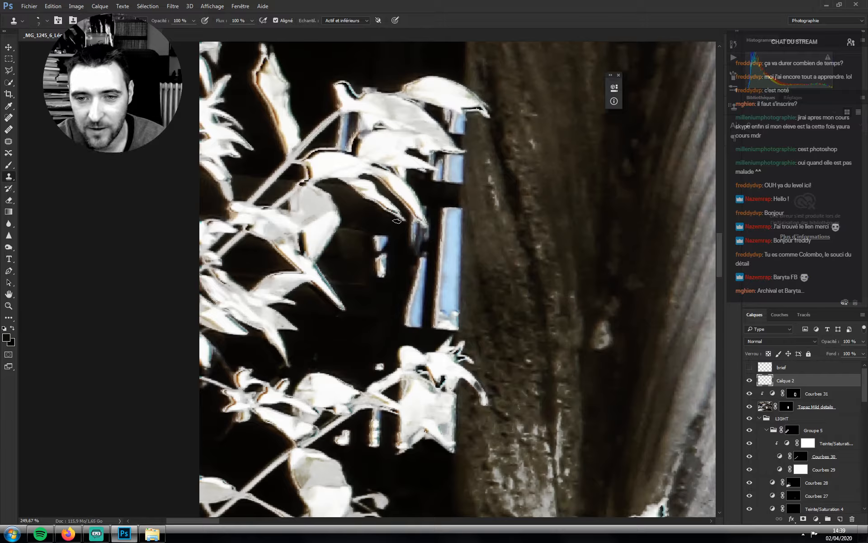
mouse_move(401, 220)
mouse_down()
mouse_move(372, 205)
mouse_move(404, 220)
mouse_move(399, 286)
mouse_up()
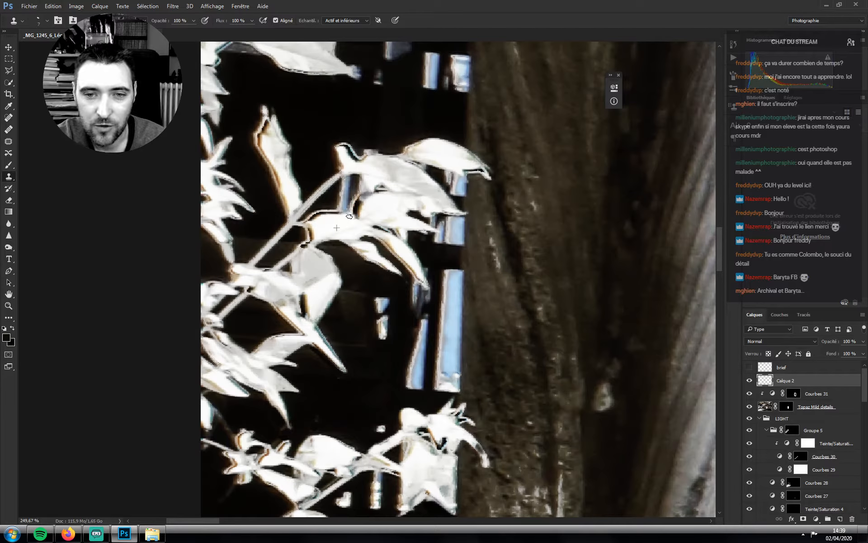
mouse_move(342, 216)
mouse_down()
mouse_move(308, 222)
mouse_move(326, 224)
mouse_move(312, 237)
mouse_move(309, 227)
mouse_move(324, 222)
mouse_move(312, 236)
mouse_move(333, 228)
mouse_move(311, 245)
mouse_up()
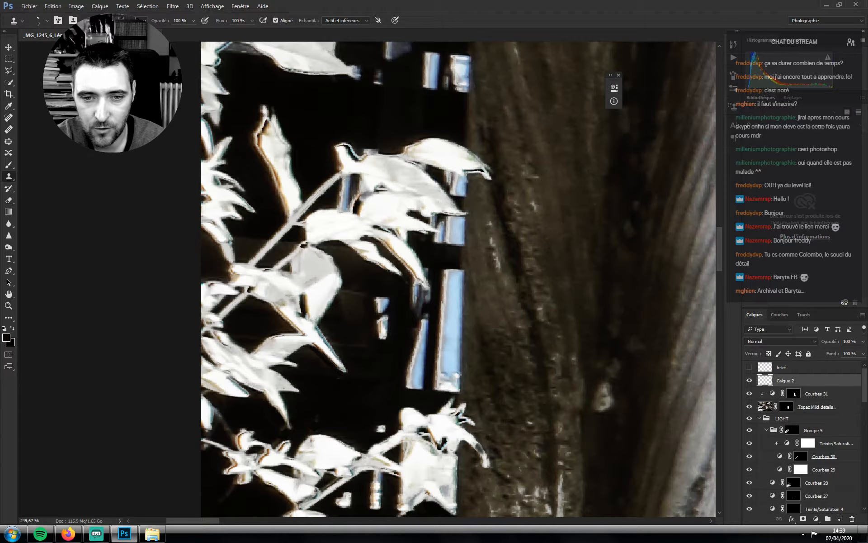
Clone the dark background over the outlines at the upper branch's tip and along the lower edge of the broad leaf above it
drag(357, 202, 325, 258)
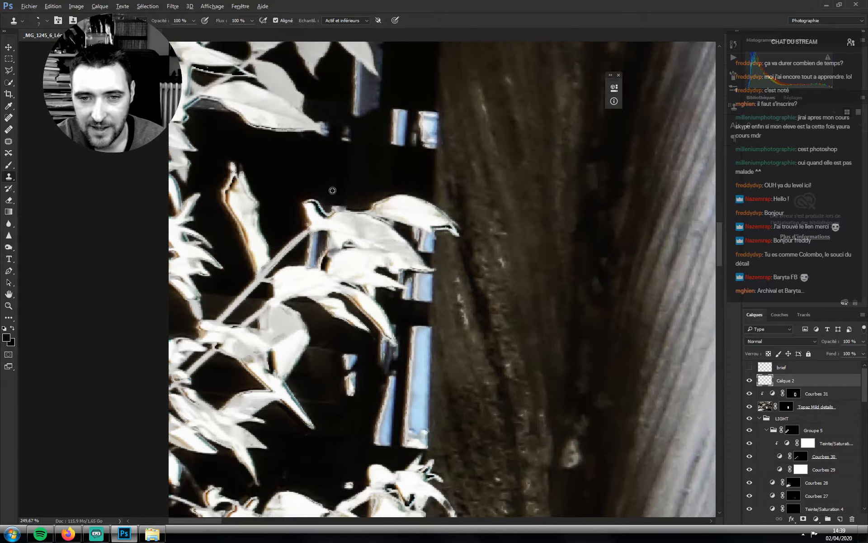
mouse_move(328, 207)
mouse_down()
mouse_move(305, 200)
mouse_move(330, 229)
mouse_up()
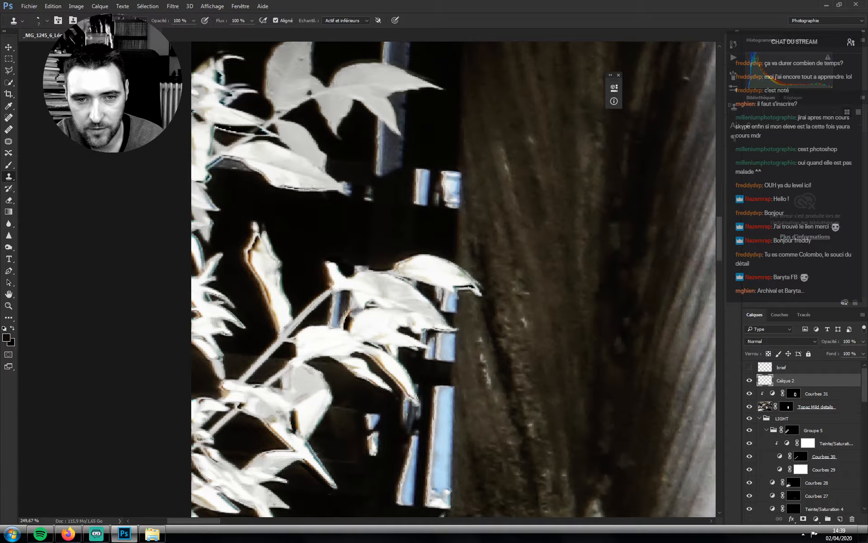
alt+click(288, 182)
drag(309, 188, 299, 188)
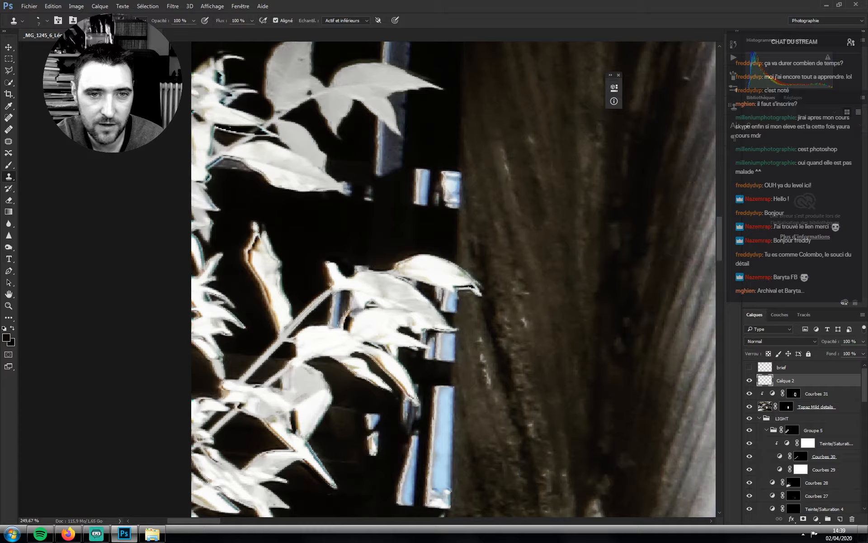
Clone out the fringe beneath the thin stem in the upper cluster and the dark tip and orange outline of the narrow upright leaf
drag(219, 130, 246, 133)
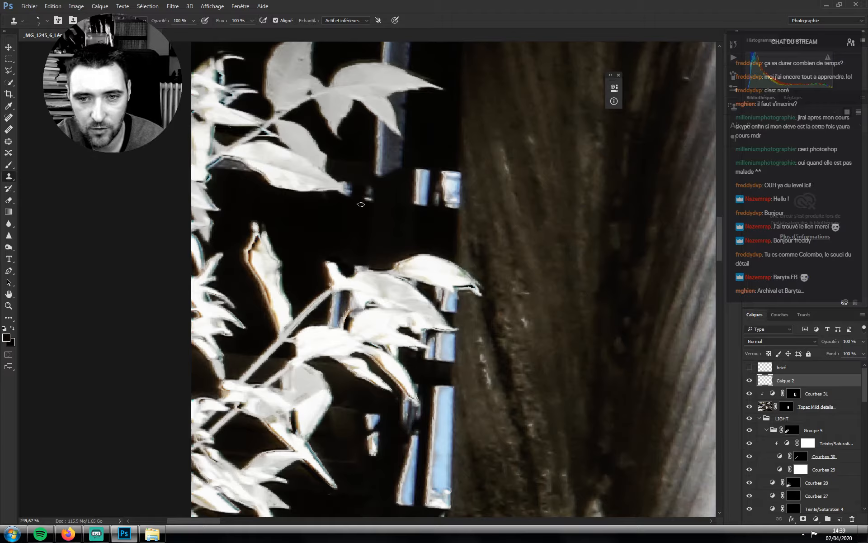
alt+click(288, 219)
mouse_move(252, 229)
mouse_down()
mouse_move(255, 239)
mouse_move(249, 230)
mouse_up()
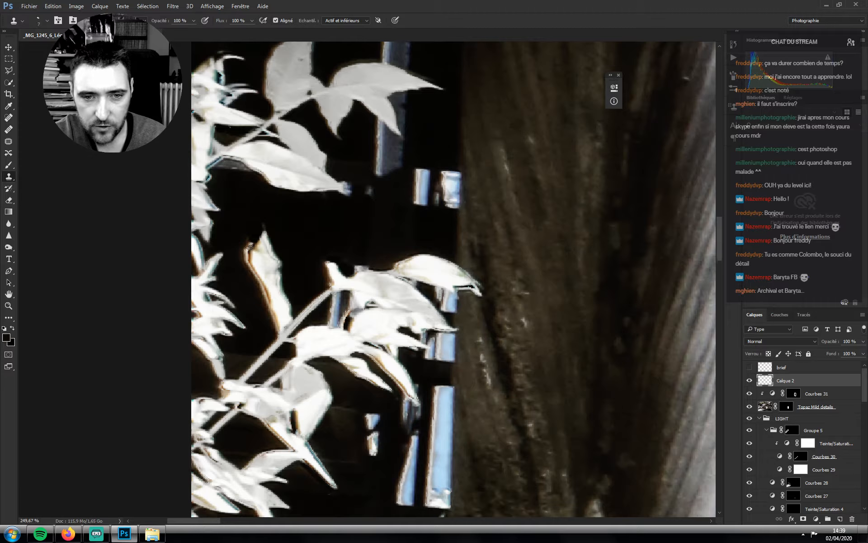
mouse_move(249, 247)
mouse_down()
mouse_move(244, 268)
mouse_move(268, 315)
mouse_up()
alt+click(308, 229)
Clone out the fringe at the drooping leaf tip overlapping the trunk and along the lower edge of the broad pointed leaf further up
drag(323, 303, 258, 218)
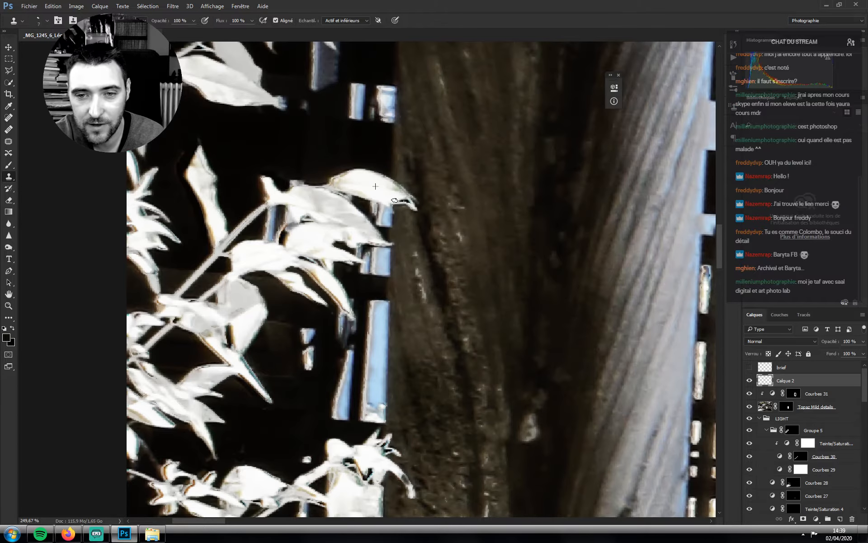
alt+click(380, 194)
drag(403, 201, 407, 202)
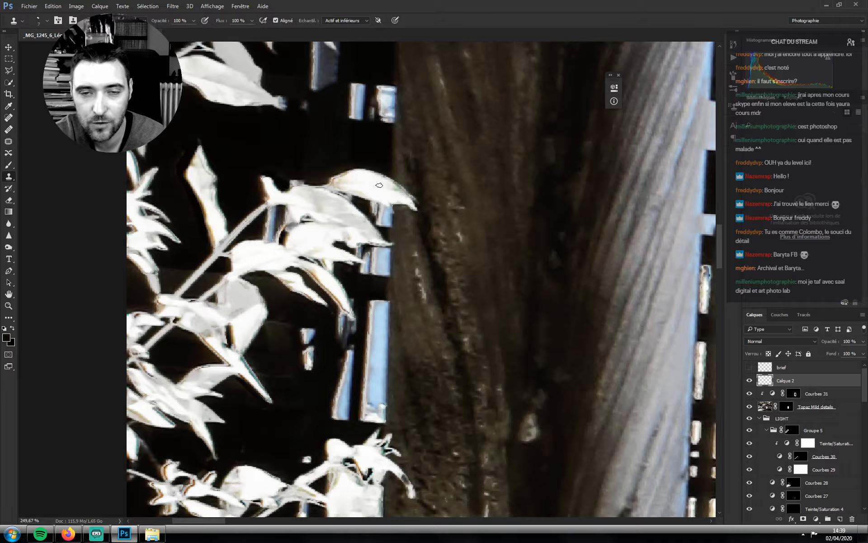
drag(335, 118, 404, 303)
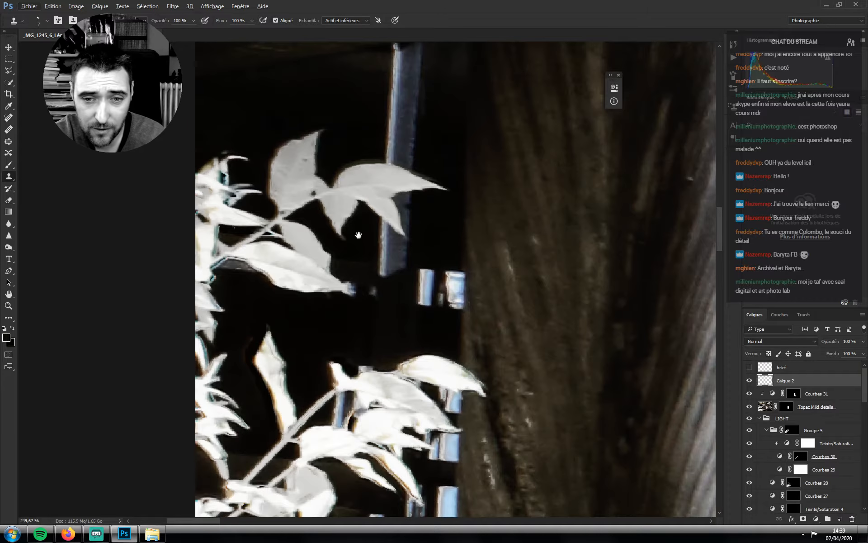
drag(364, 310, 355, 180)
drag(266, 147, 253, 138)
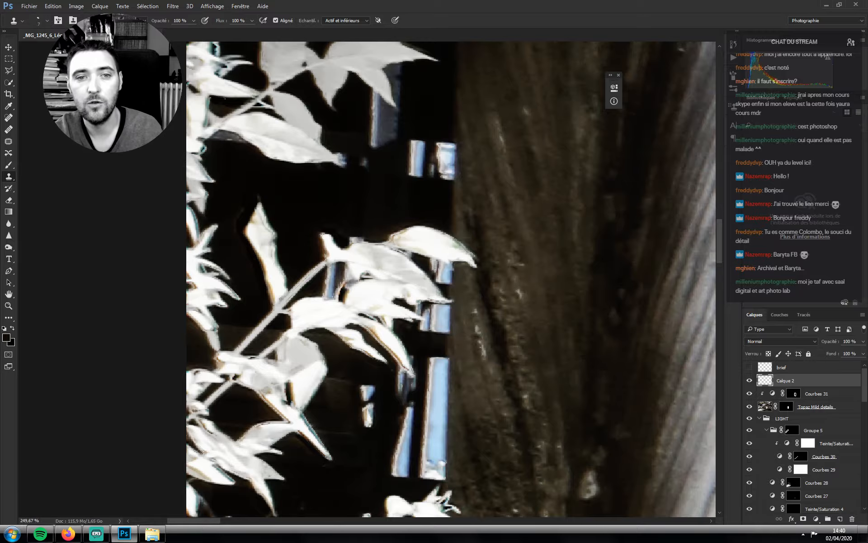
Clone out the dark outlines along the upper leaves of the dense foliage below the trunk, beside the pale stone strip
drag(421, 282, 357, 170)
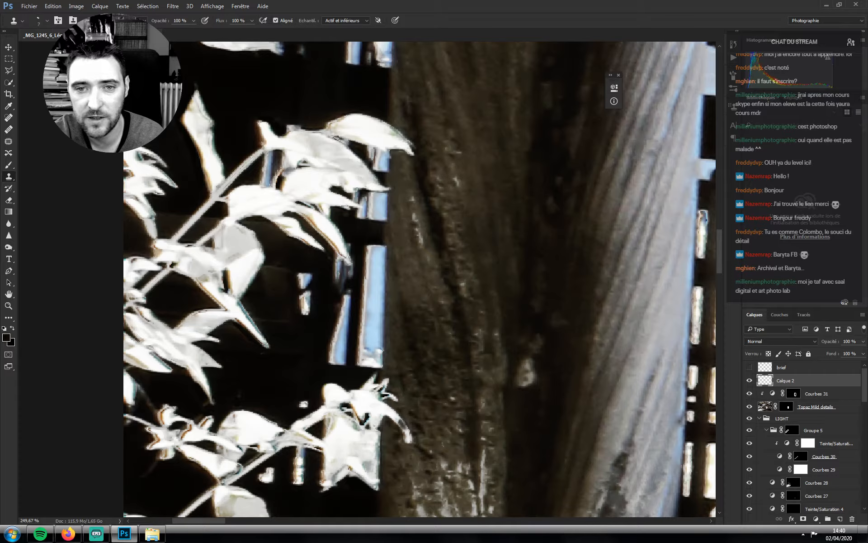
drag(358, 232, 378, 119)
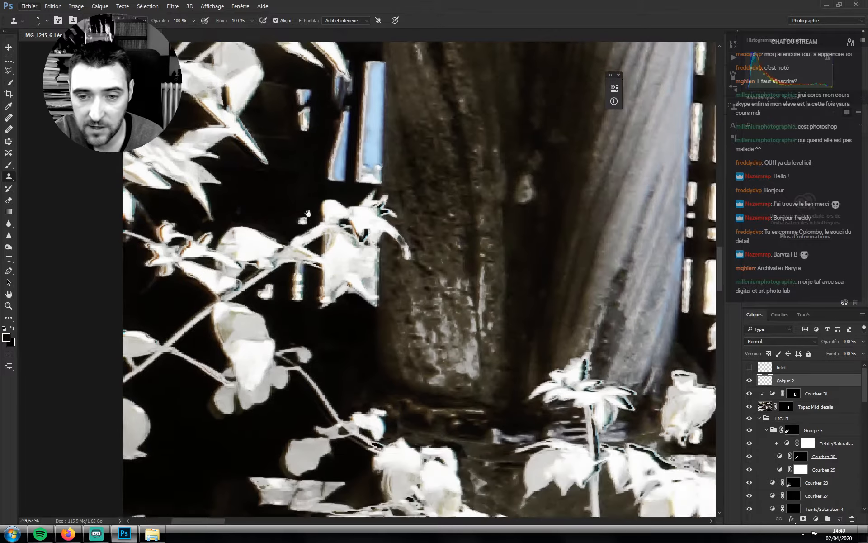
drag(339, 279, 312, 222)
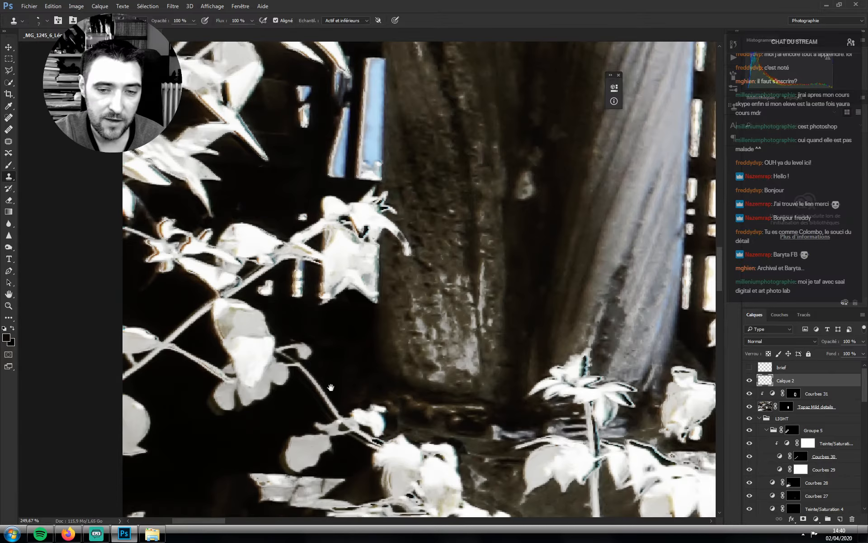
drag(373, 478, 248, 193)
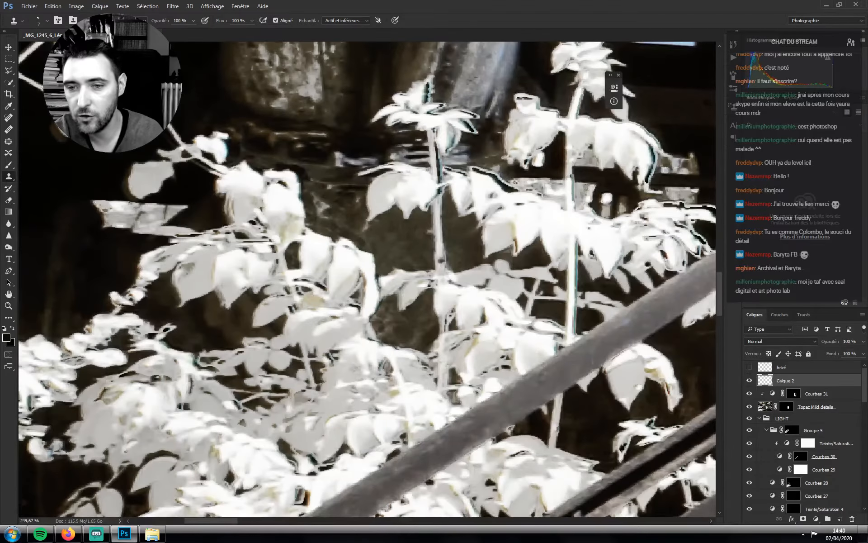
drag(362, 331, 363, 224)
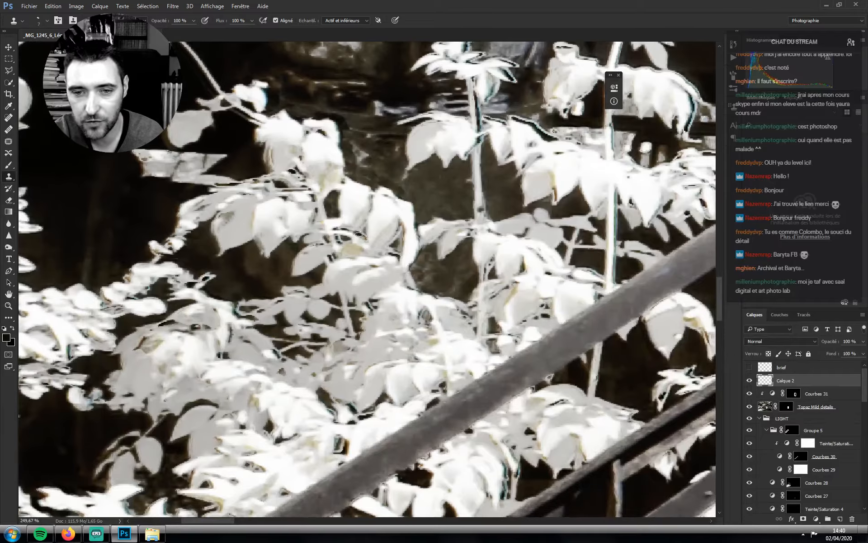
drag(344, 228, 333, 228)
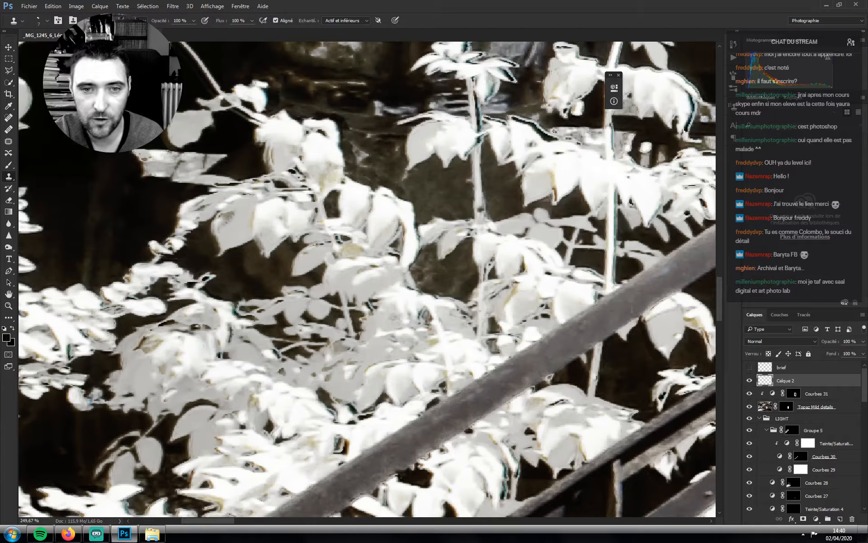
drag(295, 190, 314, 191)
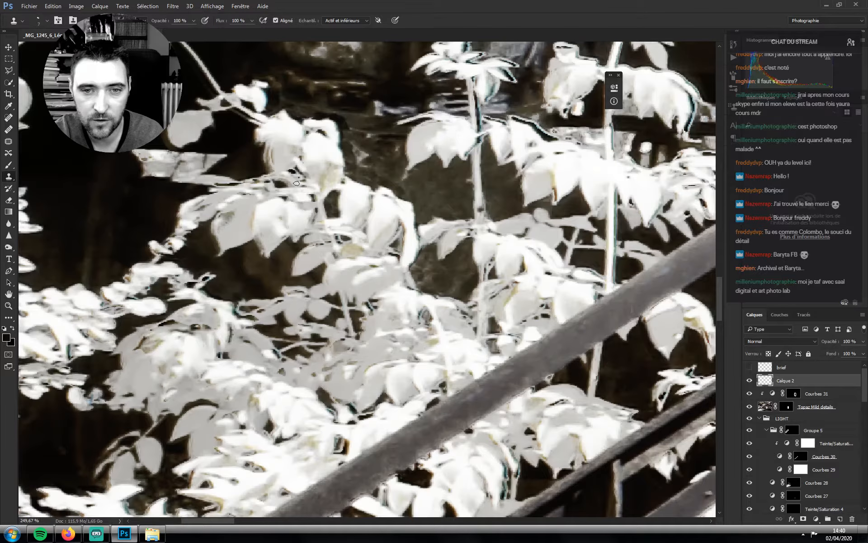
drag(254, 179, 213, 188)
alt+click(244, 168)
Clone out the dark spots in the foliage just above the upper handrail and the outlines on the leaves beside the short railing post
drag(300, 272, 252, 132)
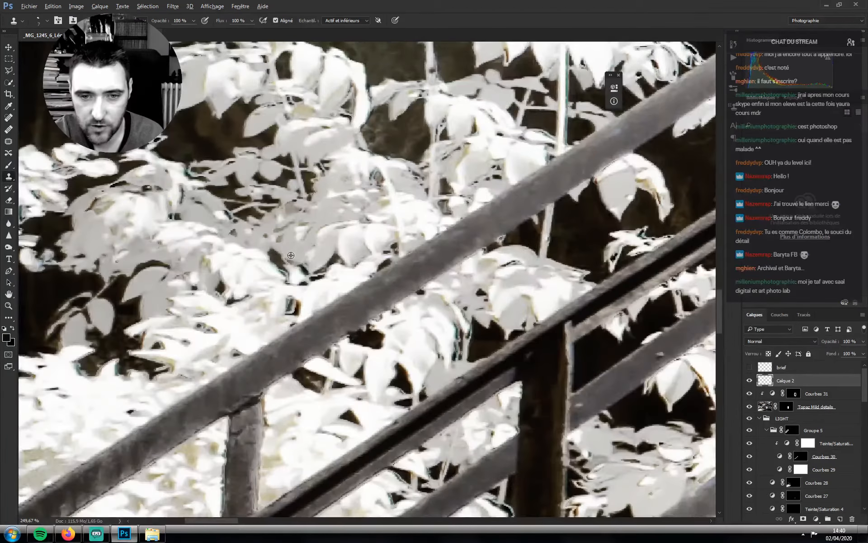
drag(322, 281, 311, 279)
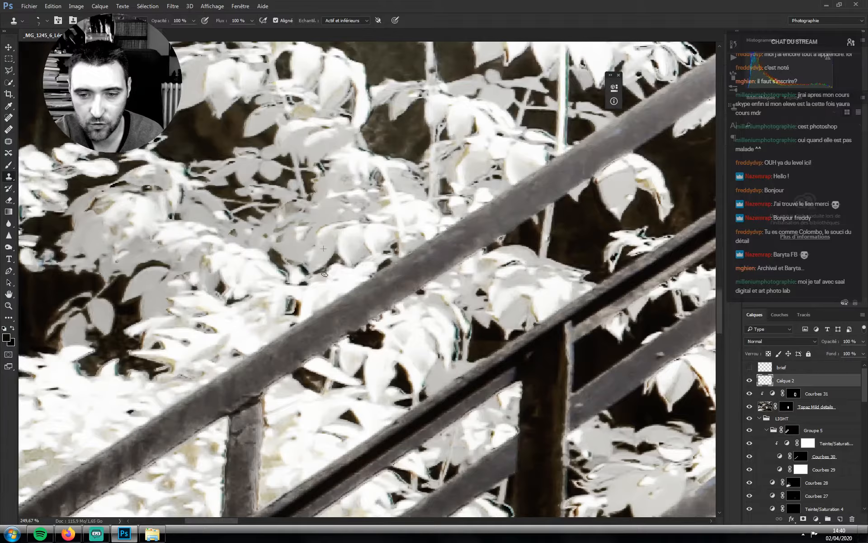
drag(364, 320, 288, 175)
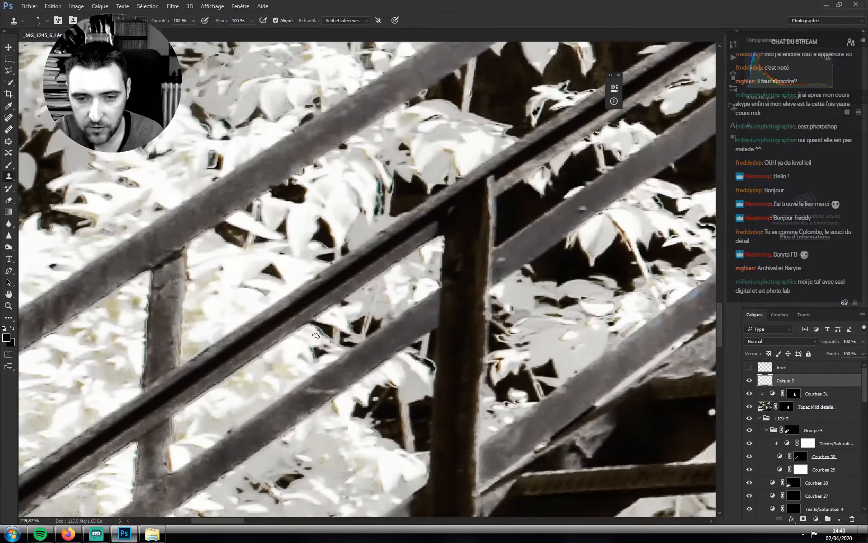
drag(376, 339, 267, 233)
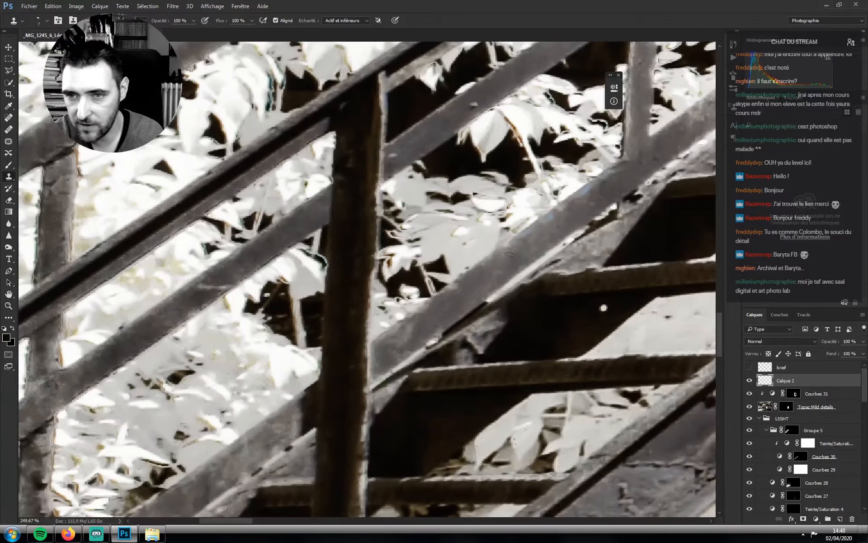
drag(490, 251, 454, 408)
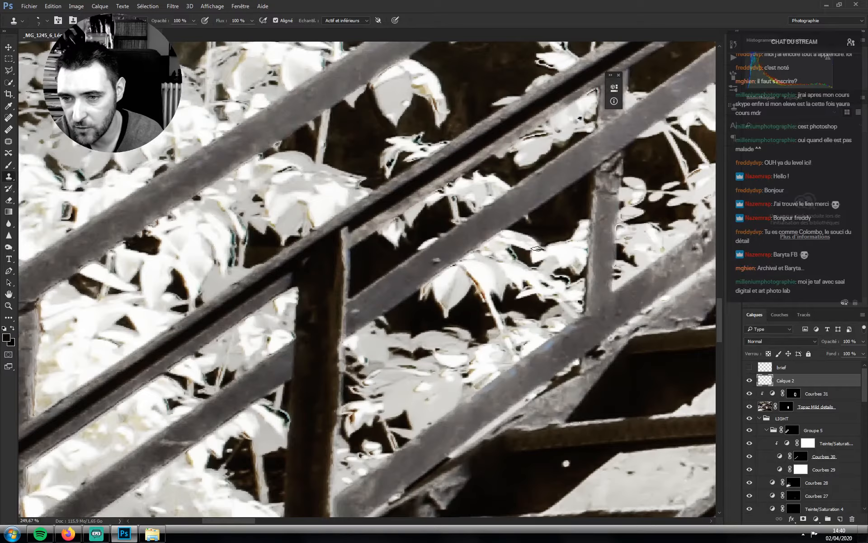
alt+click(564, 256)
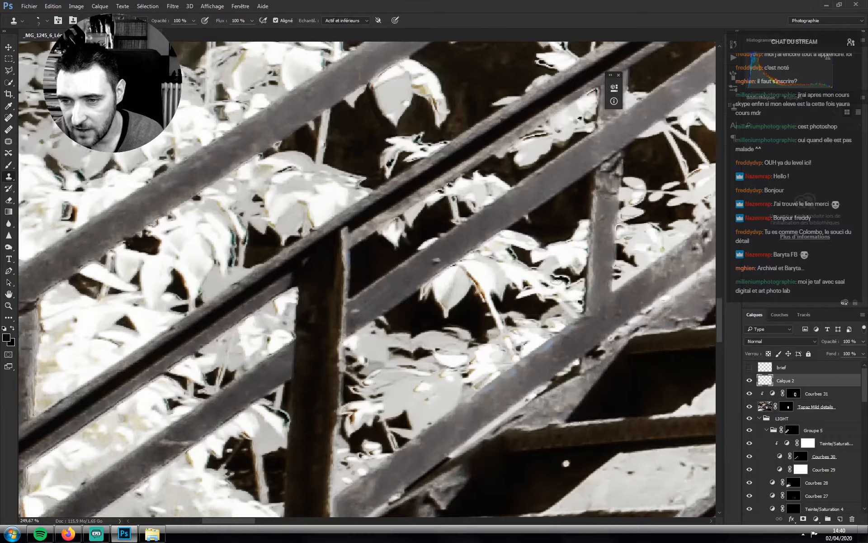
drag(556, 283, 565, 281)
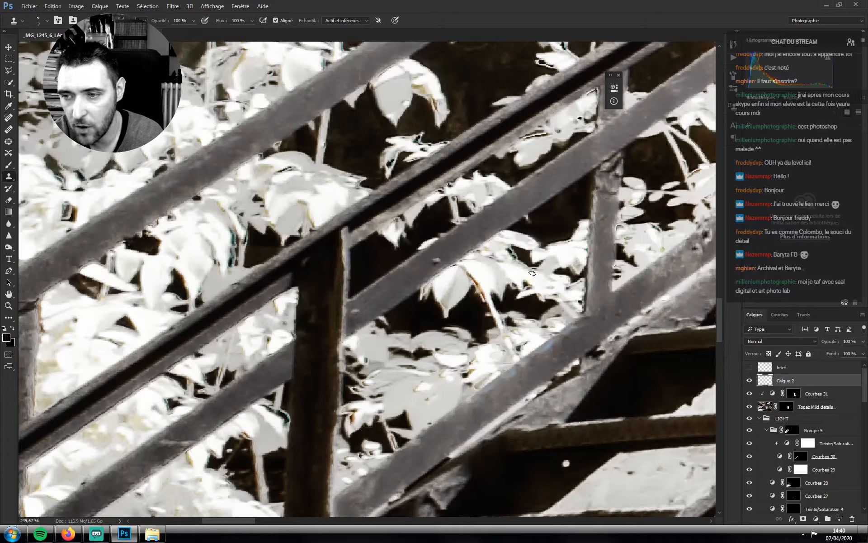
Clone out the dark outline on top of the leaves at the trunk's base and the teal fringe along their upright stem
drag(510, 292, 480, 392)
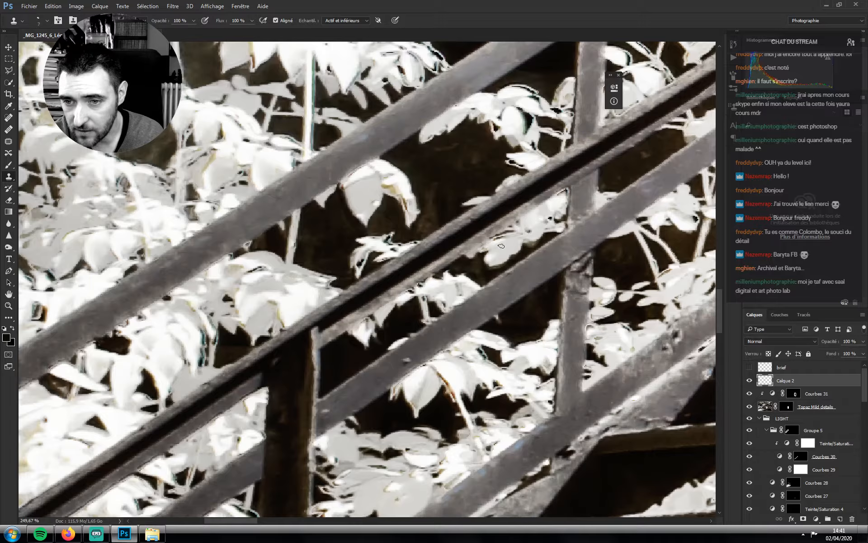
drag(507, 239, 502, 340)
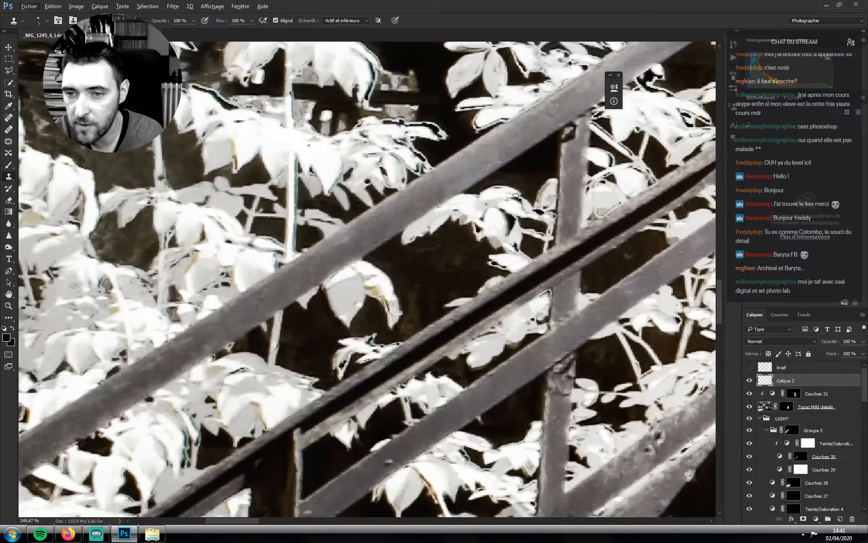
drag(457, 217, 471, 295)
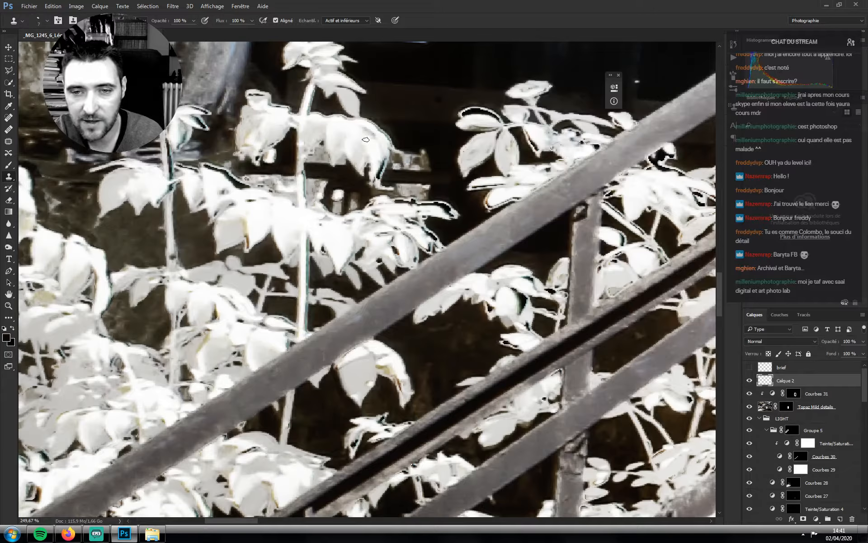
mouse_move(383, 163)
mouse_down()
mouse_move(378, 175)
mouse_move(376, 156)
mouse_move(419, 208)
mouse_up()
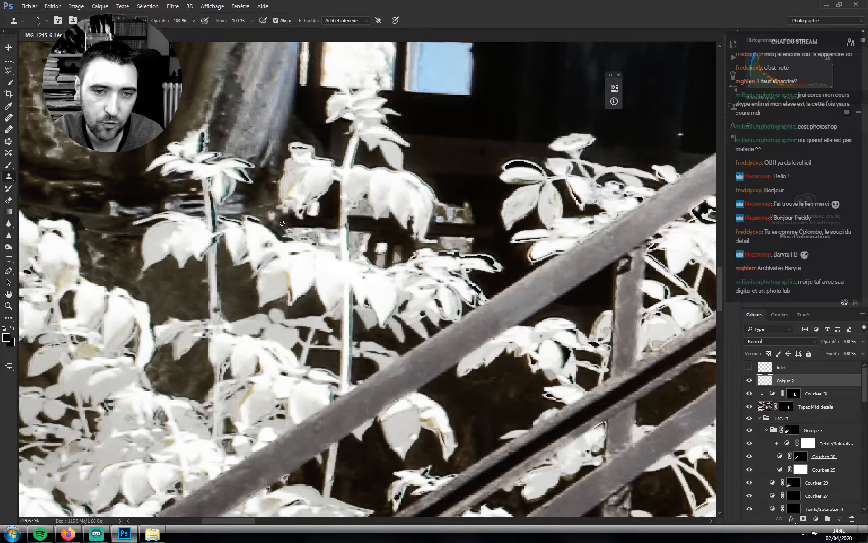
drag(258, 219, 228, 219)
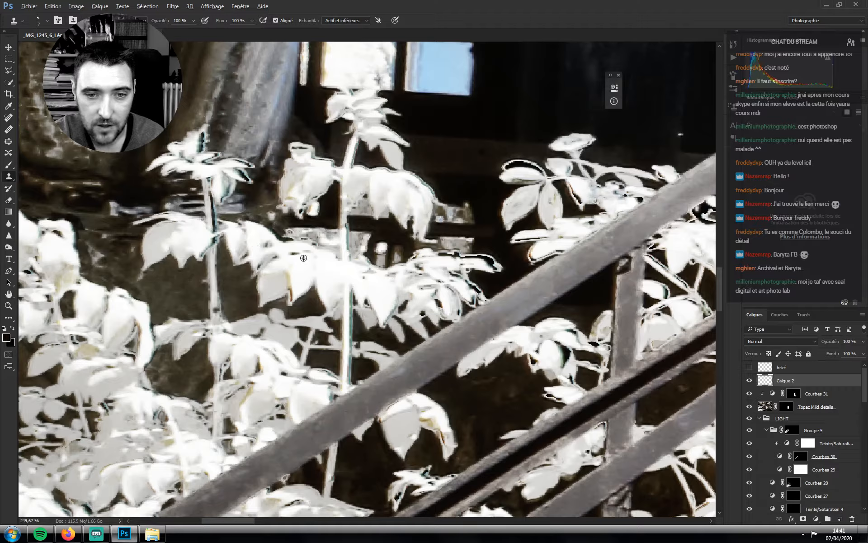
drag(213, 213, 215, 243)
alt+click(296, 271)
alt+click(305, 268)
Clone clean leaf tone over the dark and teal fringes on the star-shaped crown of the plant at the trunk's base
alt+click(310, 176)
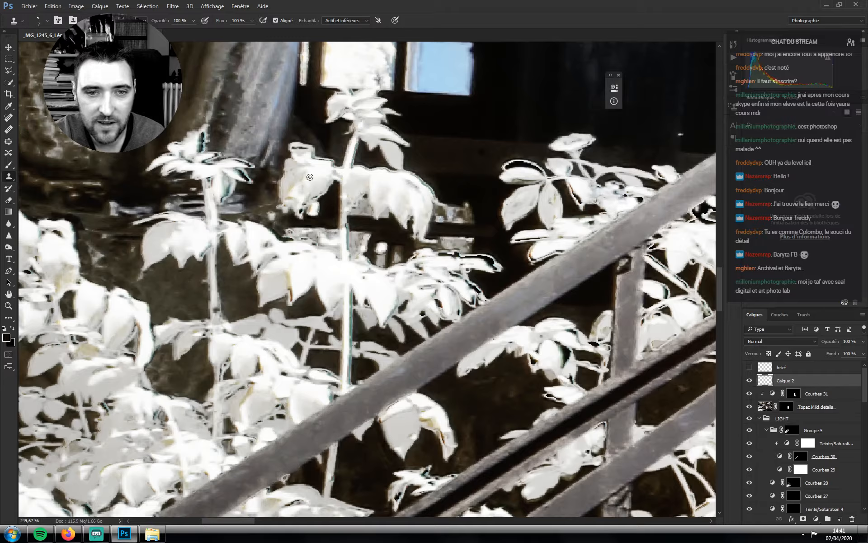
drag(237, 171, 250, 180)
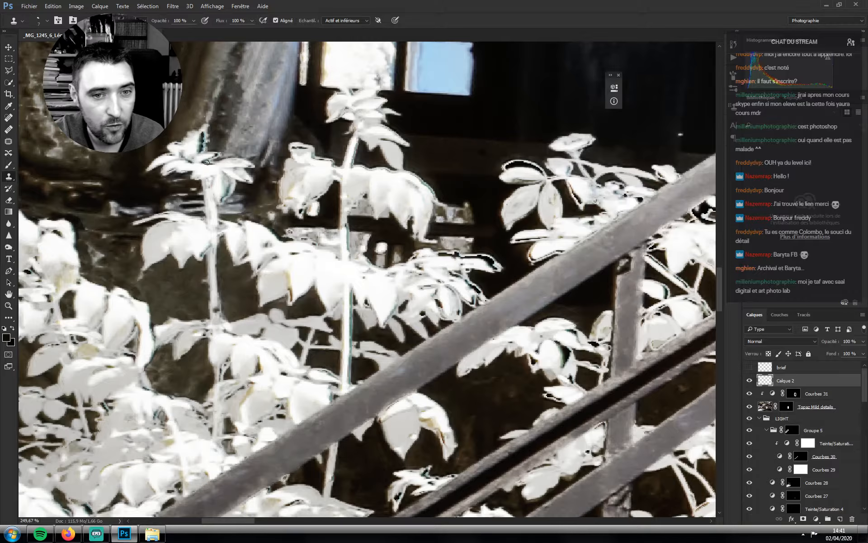
mouse_move(206, 162)
mouse_down()
mouse_move(215, 156)
mouse_move(198, 152)
mouse_up()
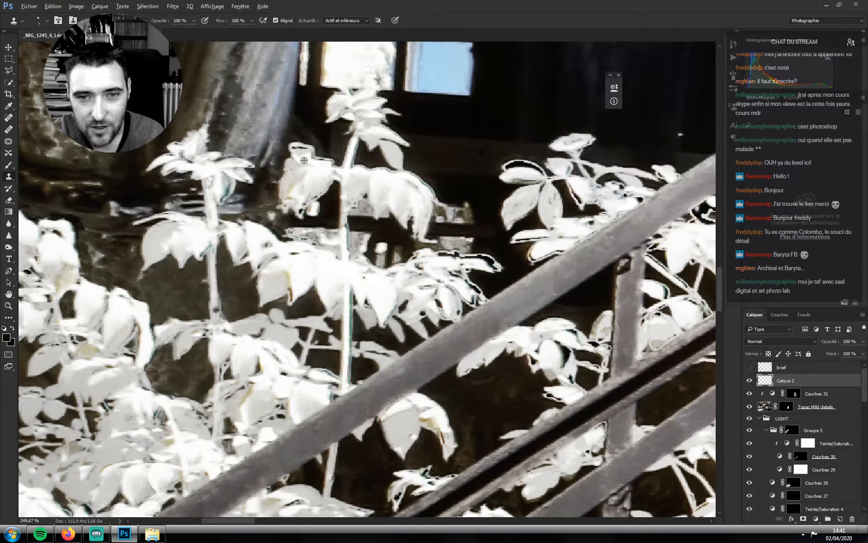
Clone out the dark outline above the curled leaf beside the tall central stem and the fringe along that stem's middle section
click(296, 148)
alt+click(330, 140)
mouse_move(316, 160)
mouse_down()
mouse_move(330, 159)
mouse_move(297, 142)
mouse_up()
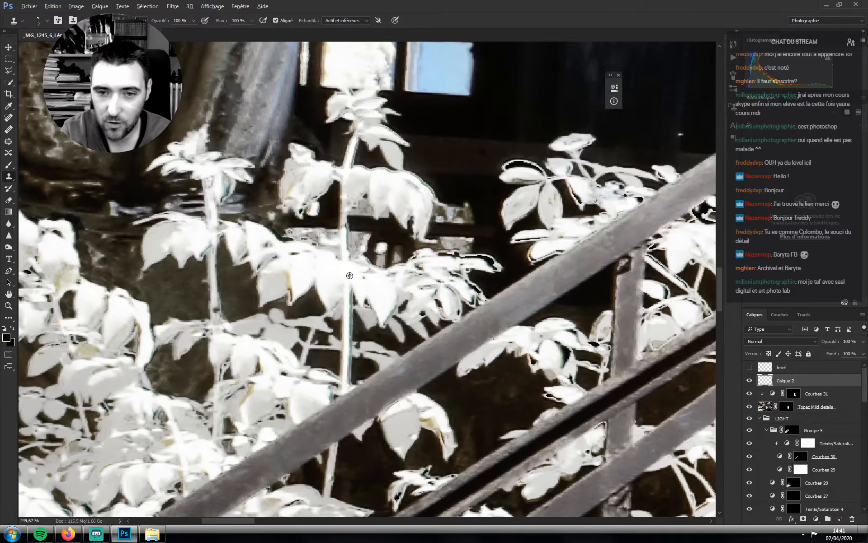
drag(345, 221, 347, 258)
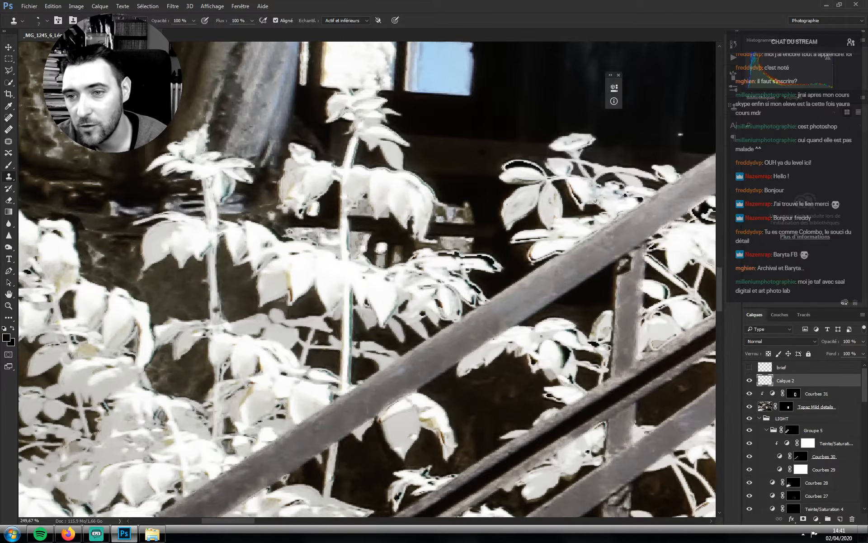
Clone out the outline around the arched leaves beside the central stem and the black edges atop the leaf cluster below them
drag(421, 266, 363, 305)
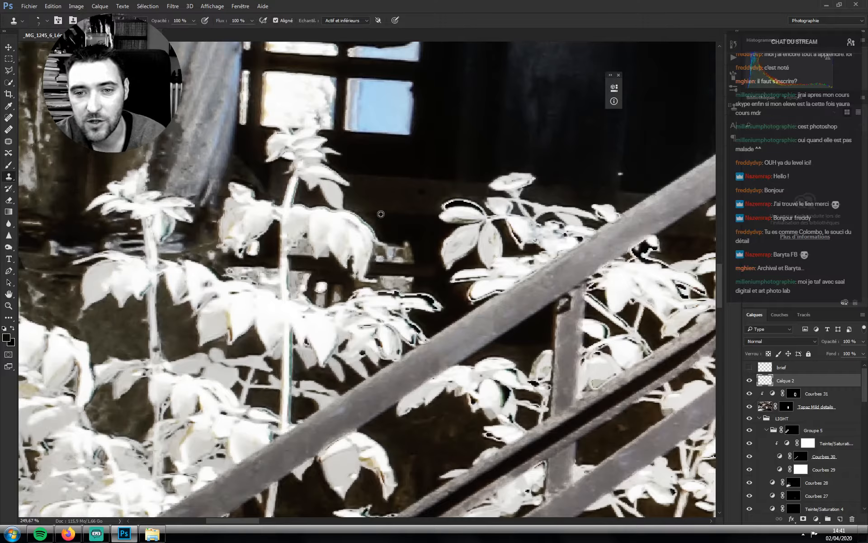
mouse_move(368, 222)
mouse_down()
mouse_move(356, 213)
mouse_move(380, 237)
mouse_up()
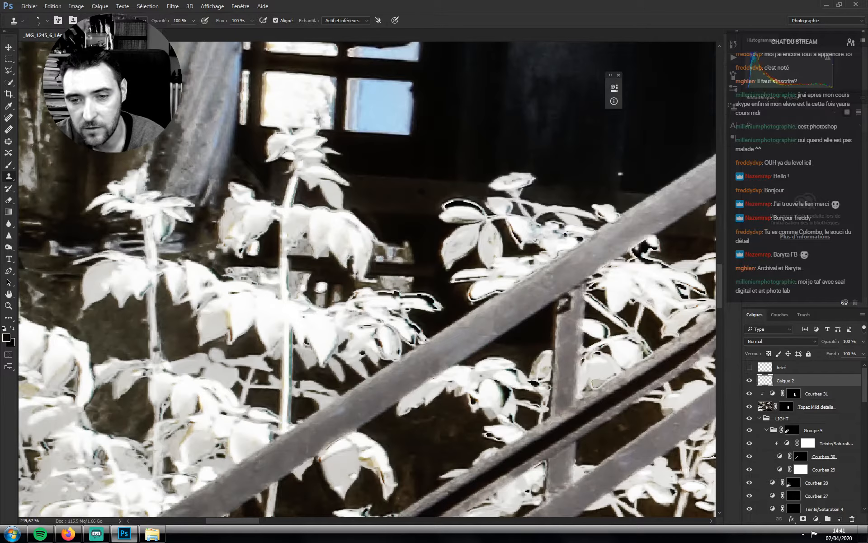
mouse_move(380, 296)
mouse_down()
mouse_move(416, 298)
mouse_move(374, 304)
mouse_move(433, 306)
mouse_up()
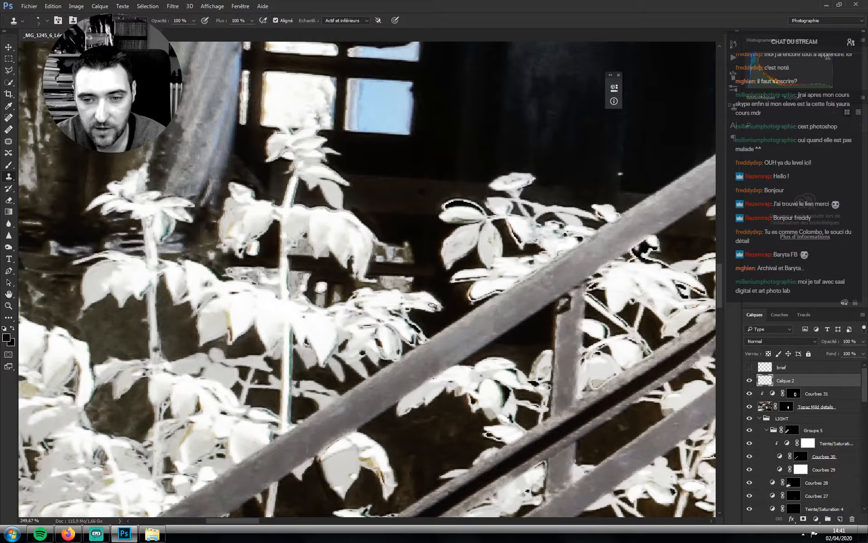
Clone out the black outline along the top of the oval leaf on the separate plant just above the handrail
drag(430, 262, 364, 287)
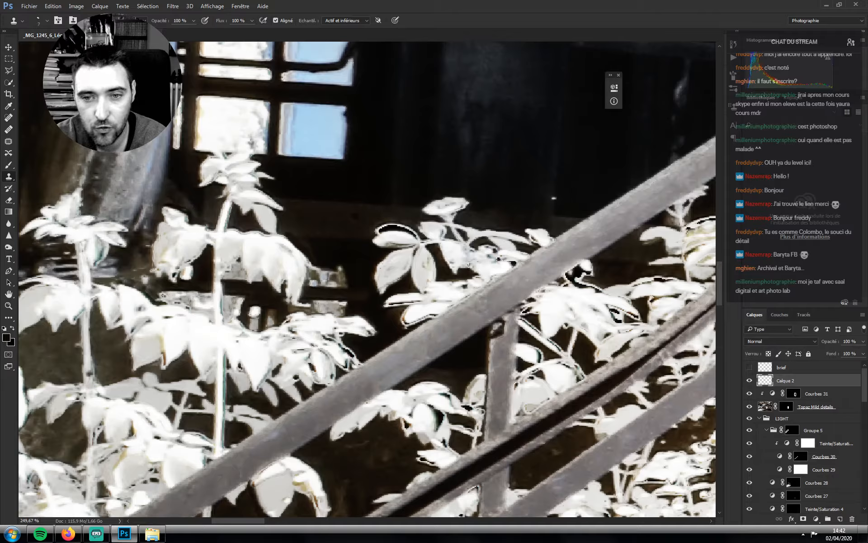
mouse_move(415, 238)
mouse_down()
mouse_move(391, 228)
mouse_move(379, 233)
mouse_up()
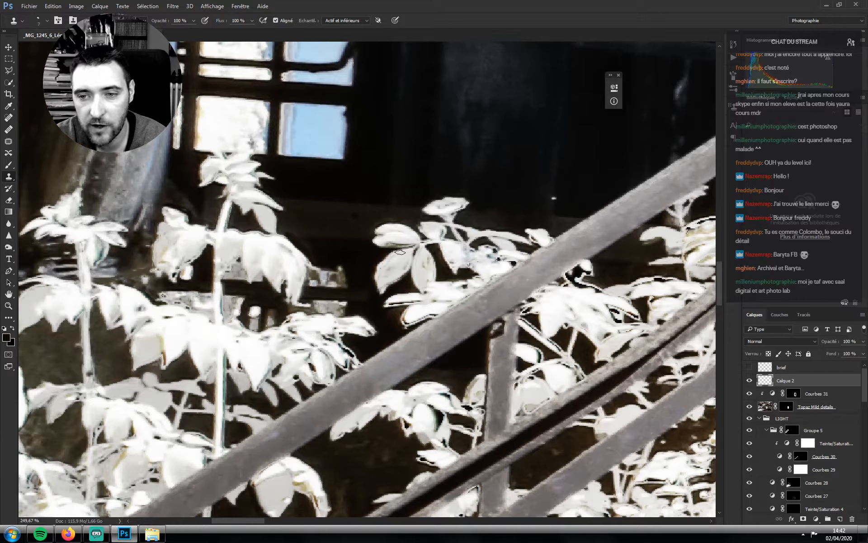
Clone out the dark outlines on the leaves just above the handrail and on the leaf cluster hanging directly beneath it
mouse_move(435, 288)
mouse_down()
mouse_move(364, 202)
mouse_move(319, 218)
mouse_up()
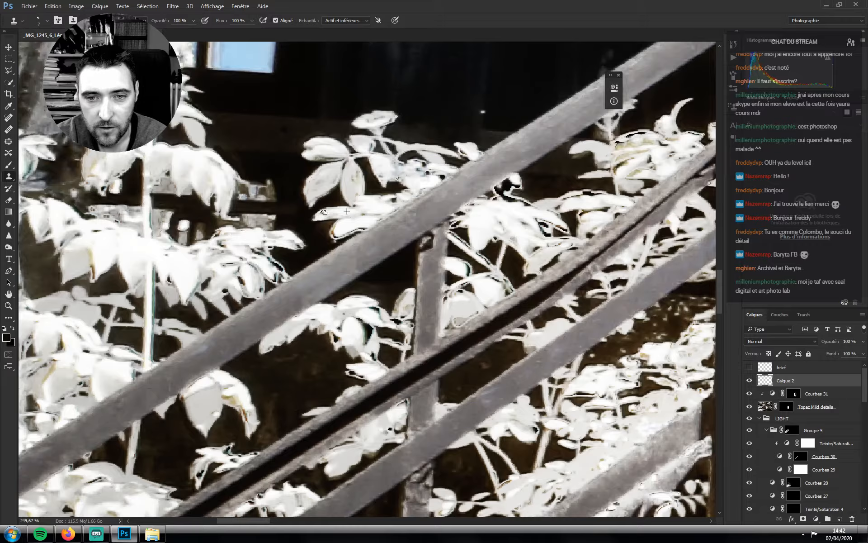
mouse_move(350, 227)
mouse_down()
mouse_move(335, 234)
mouse_move(364, 227)
mouse_up()
drag(351, 262, 410, 188)
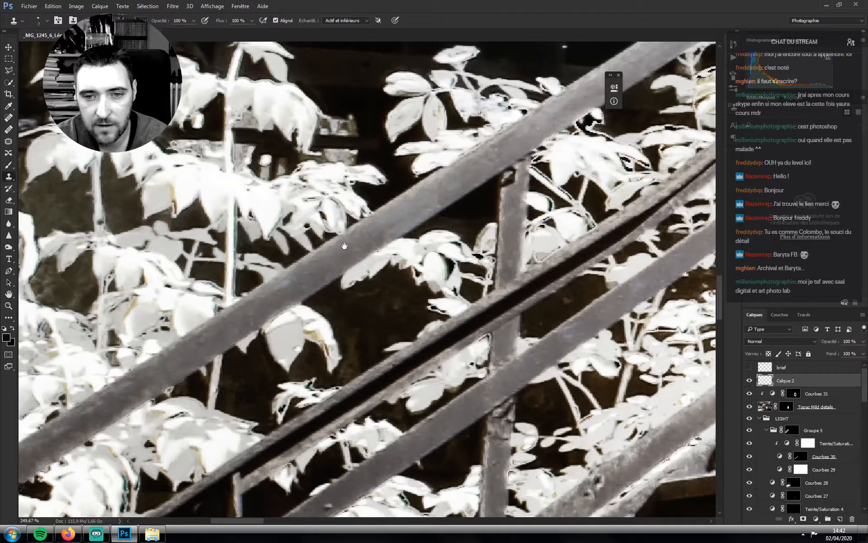
scroll(342, 224, down, 3)
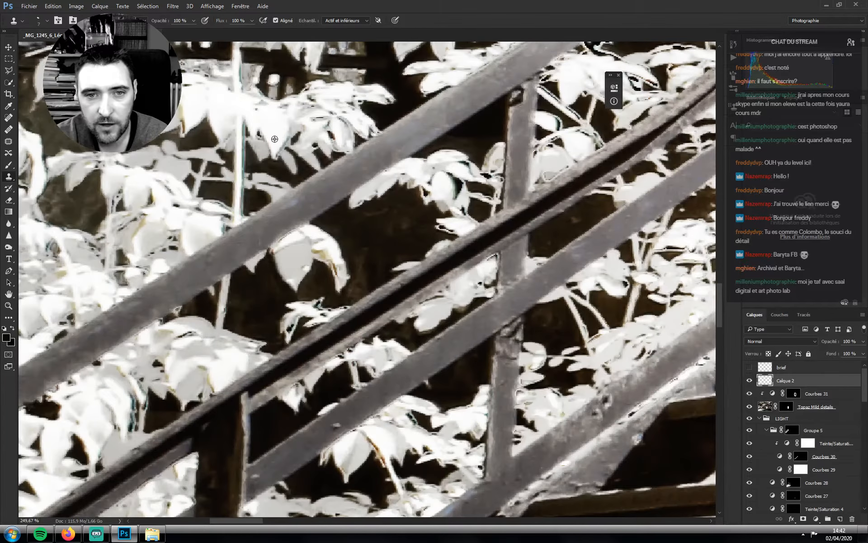
drag(345, 249, 330, 177)
drag(373, 276, 341, 354)
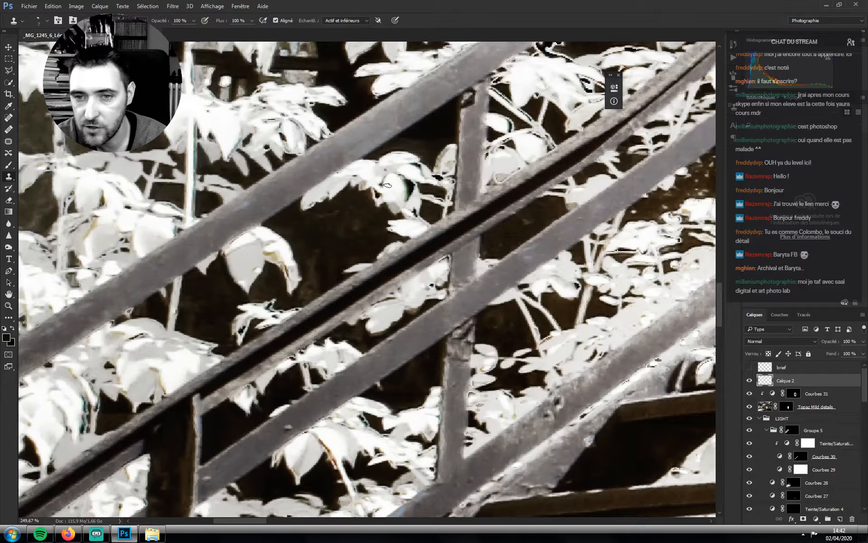
Clone out the black patch and dark outlines on the drooping leaf cluster below the handrail, just right of the first upright
drag(410, 219, 357, 310)
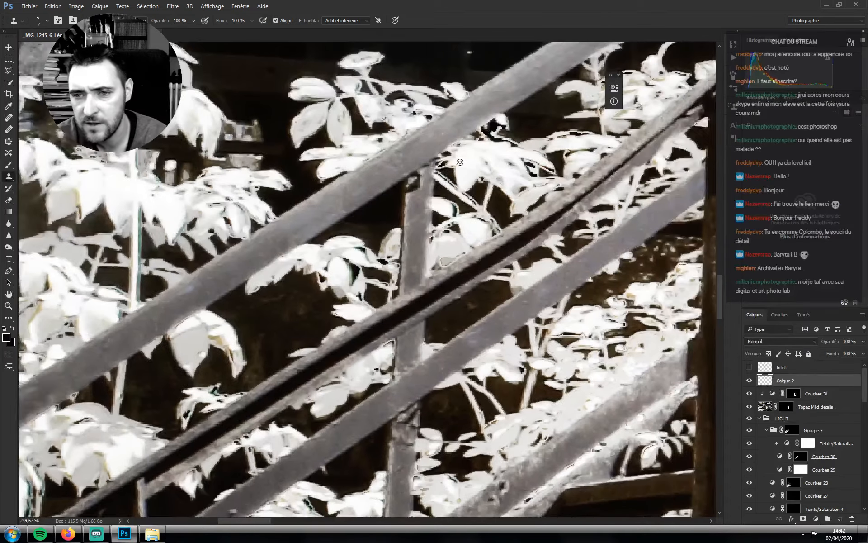
alt+click(472, 164)
drag(472, 201, 439, 175)
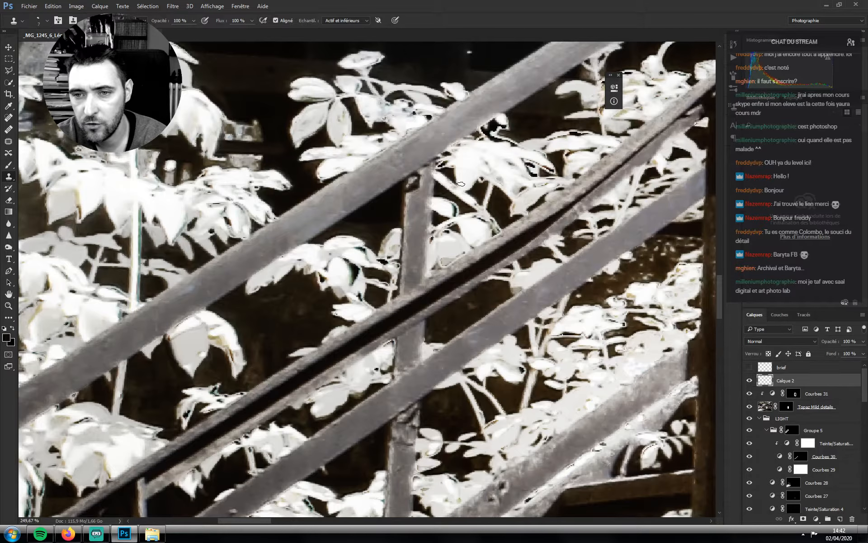
mouse_move(520, 148)
mouse_down()
mouse_move(498, 235)
mouse_move(470, 229)
mouse_move(483, 230)
mouse_move(462, 216)
mouse_move(465, 223)
mouse_move(480, 213)
mouse_move(470, 213)
mouse_up()
alt+click(468, 242)
drag(487, 274, 446, 247)
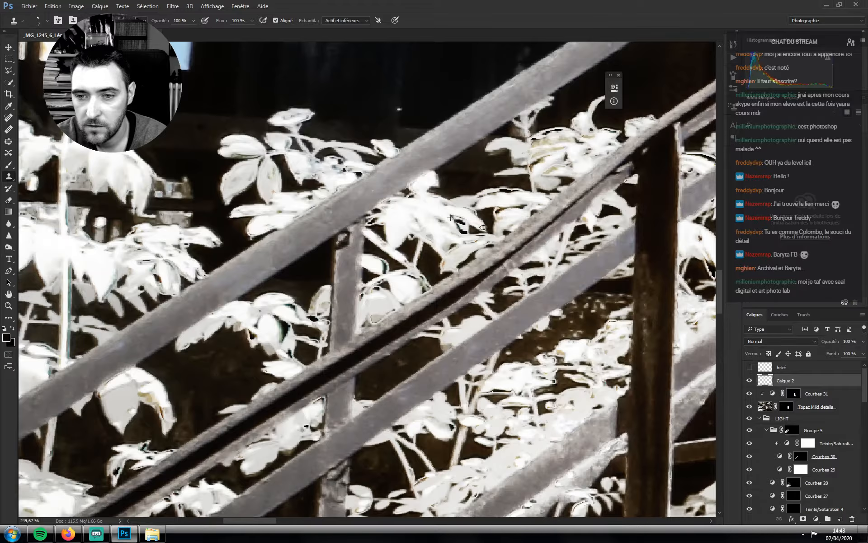
Clone clean leaf tone over the dark outlines atop the cluster with the curled tip, between the handrail and the lower rail
drag(491, 226, 430, 288)
alt+click(351, 276)
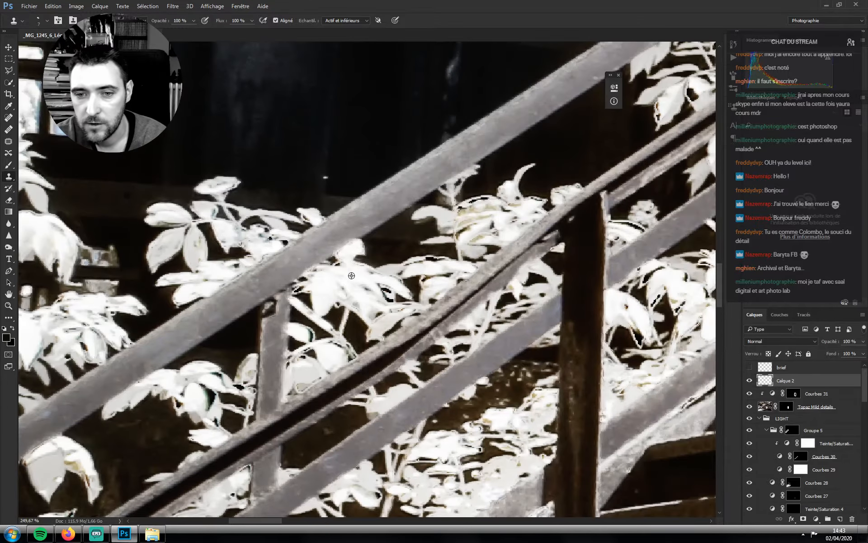
drag(483, 199, 463, 206)
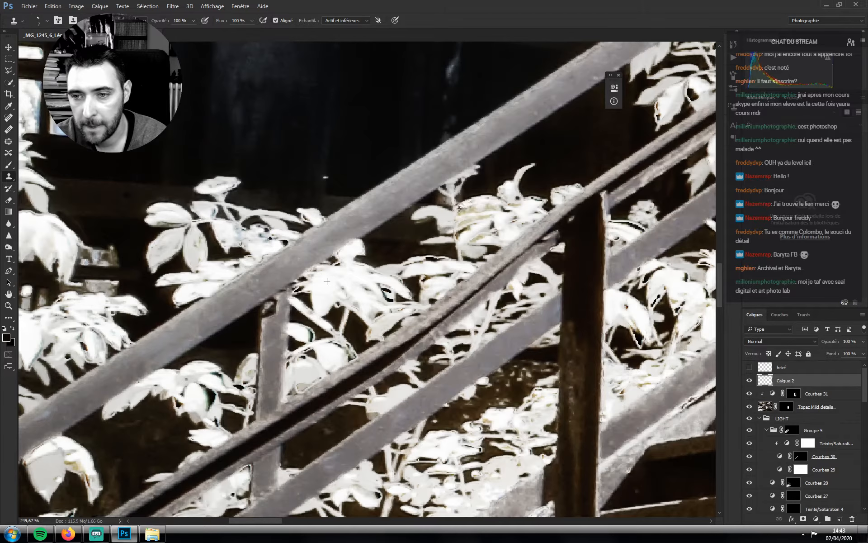
Clone out the dark fringes on the drooping leaves between the dark wooden post and the next metal upright
drag(635, 313, 518, 232)
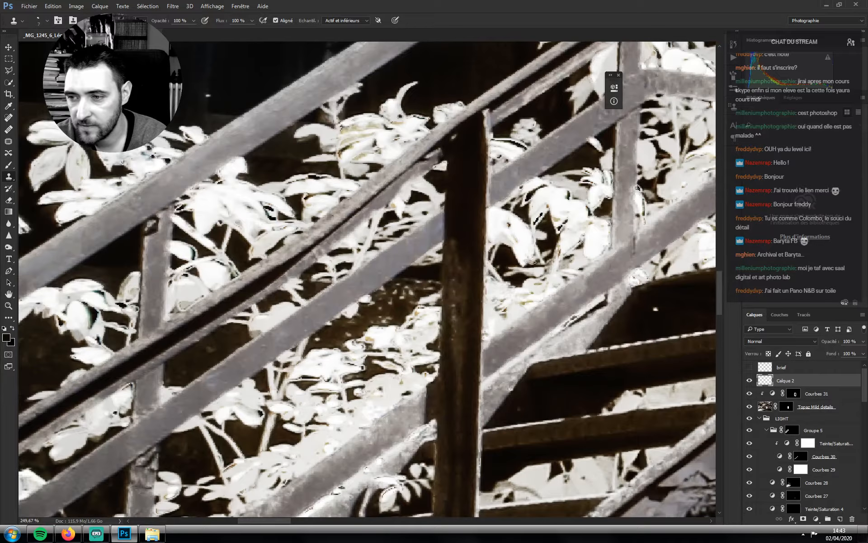
drag(529, 266, 509, 327)
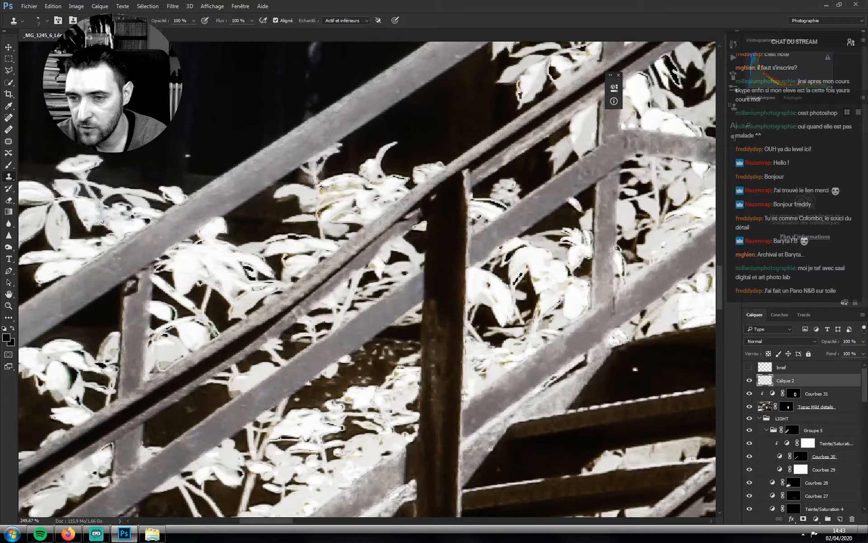
alt+click(528, 252)
drag(521, 267, 508, 257)
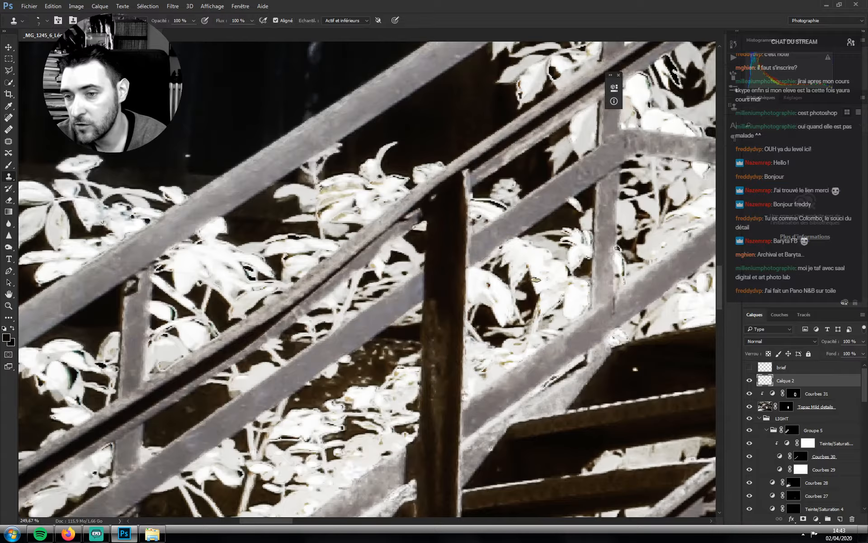
Clone out the black and orange outlines on the leaves around the metal upright beneath the handrail's upper bend
drag(535, 279, 492, 345)
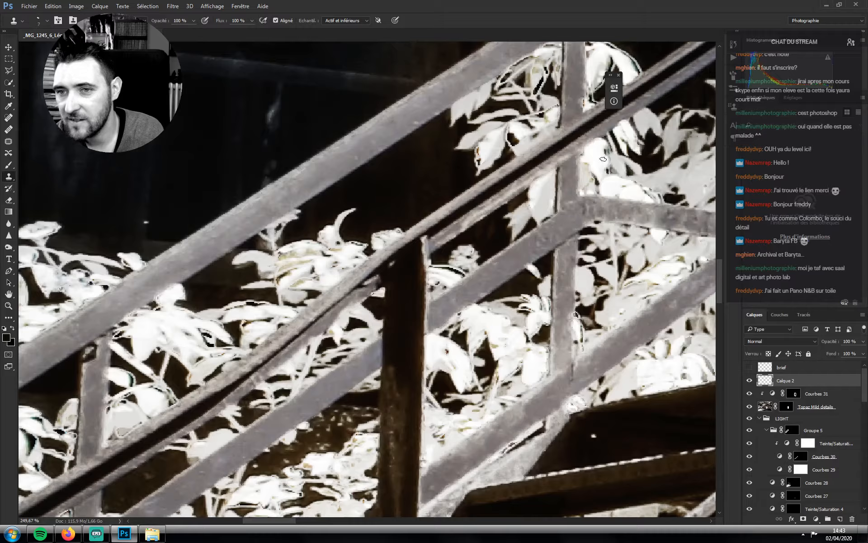
drag(556, 192, 492, 308)
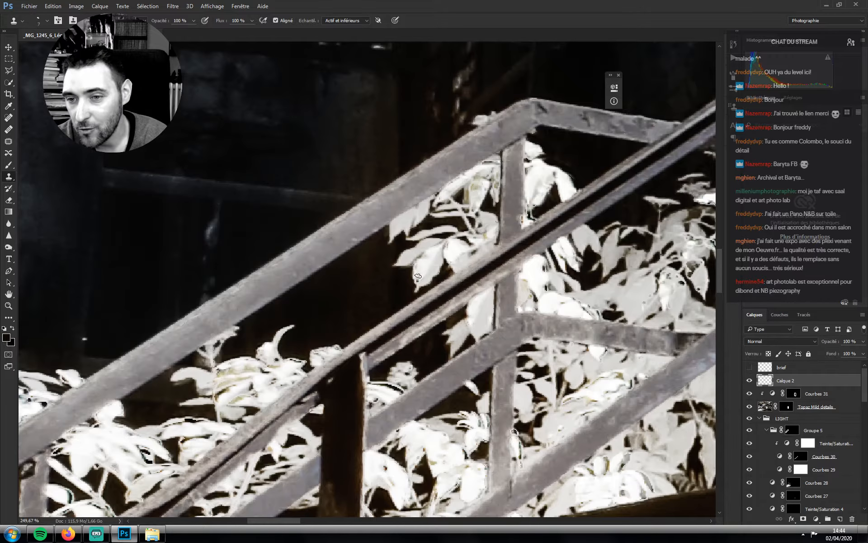
drag(447, 283, 390, 214)
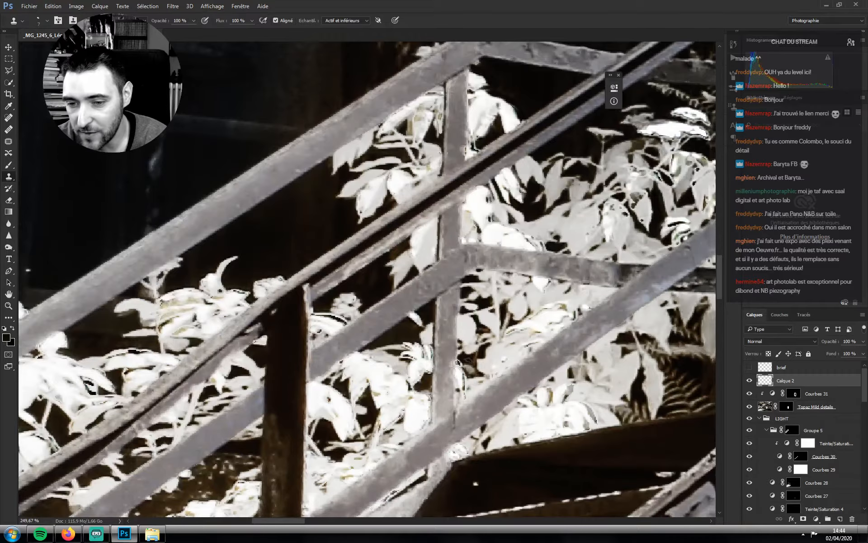
Clone out the black streaks across the bright flat flower head near the tall dark post
scroll(470, 335, down, 2)
scroll(471, 334, right, 3)
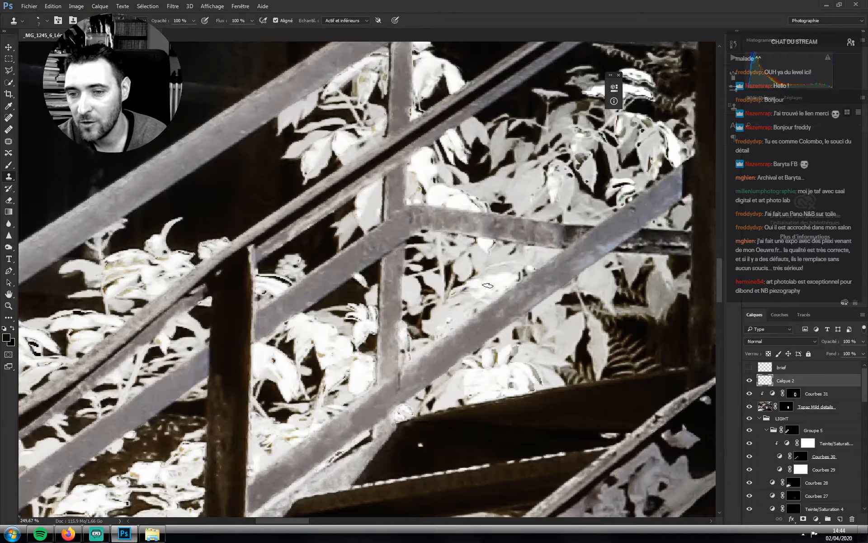
drag(626, 96, 472, 178)
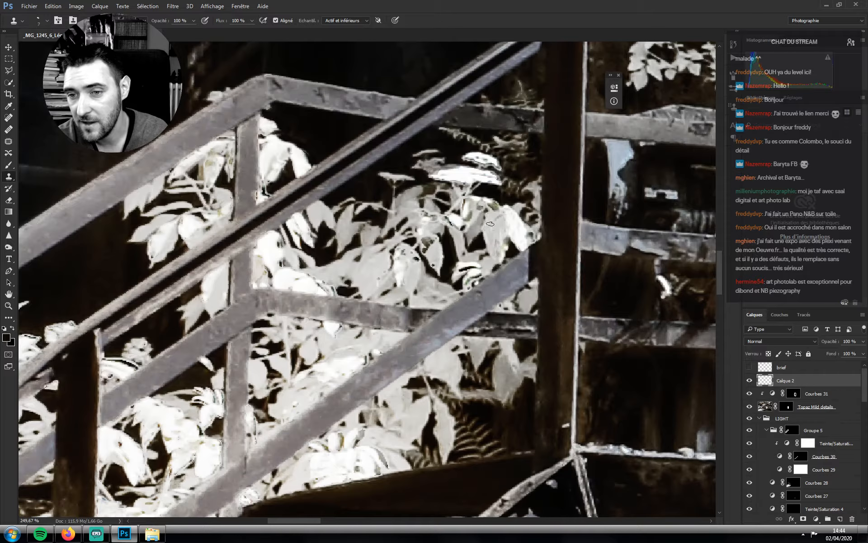
click(493, 209)
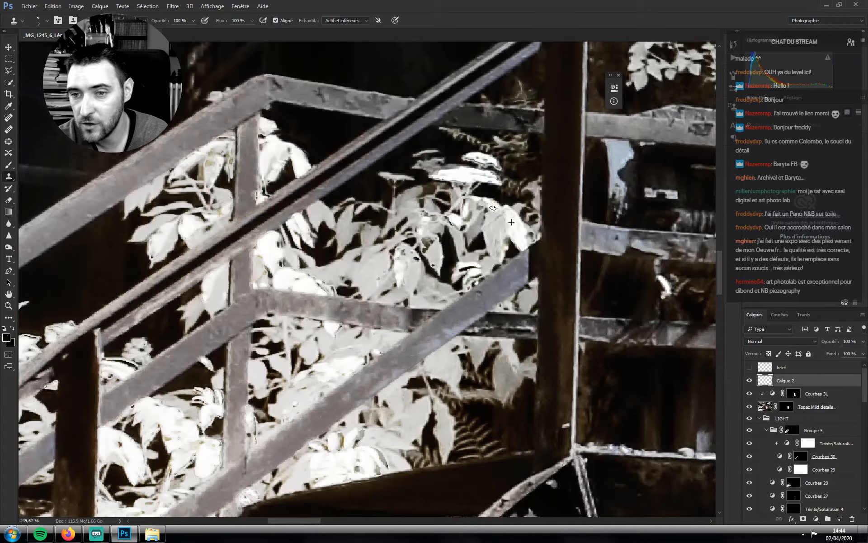
click(496, 164)
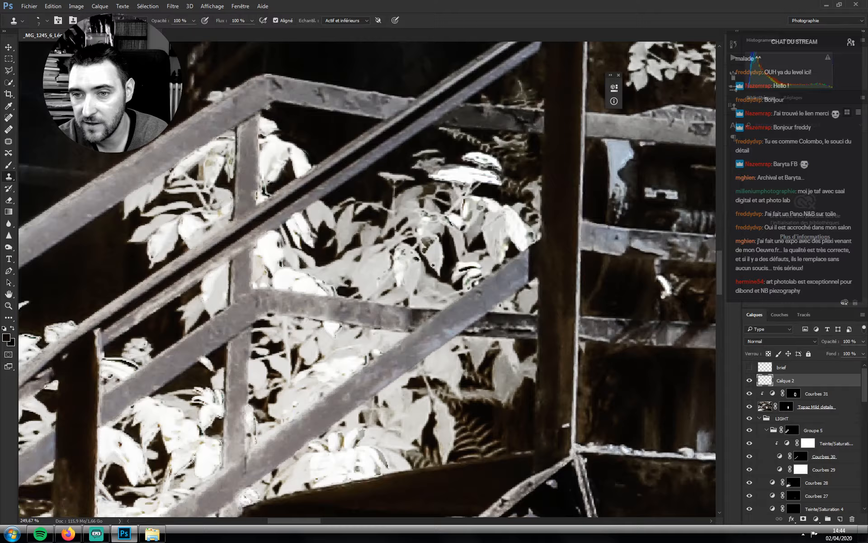
click(478, 162)
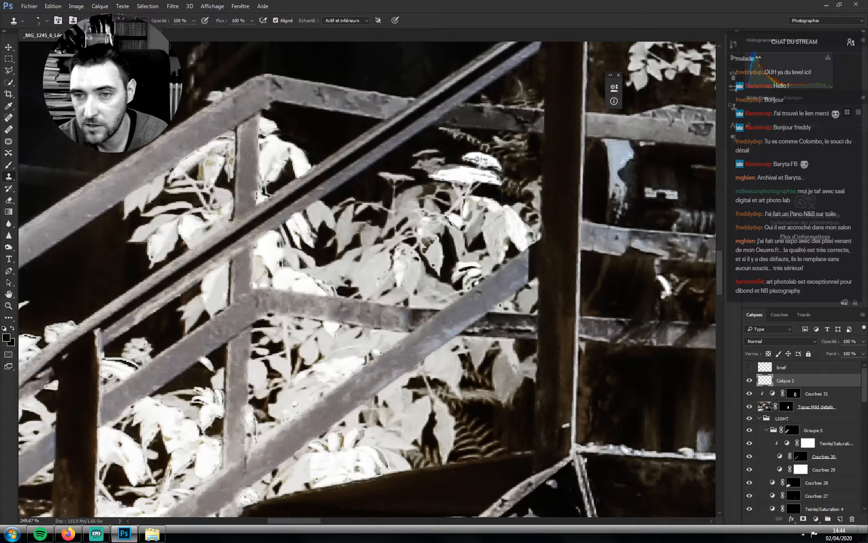
click(474, 159)
click(493, 158)
click(480, 160)
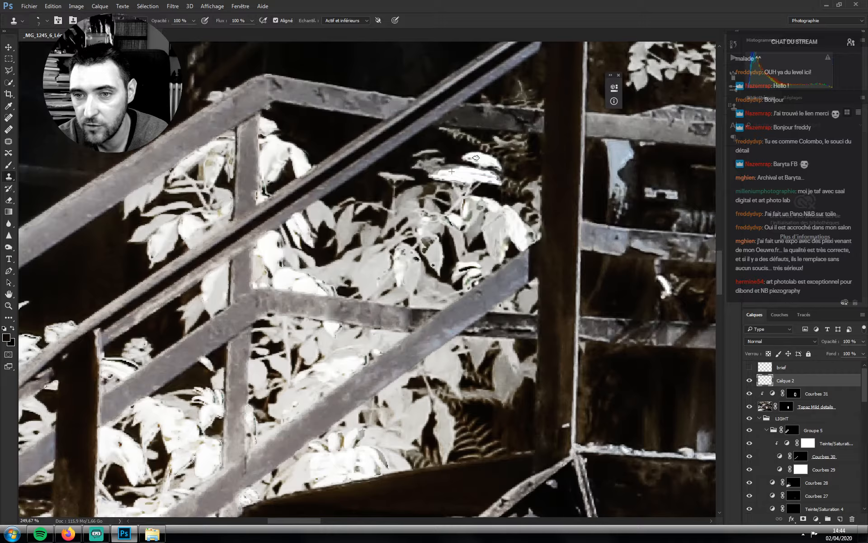
click(475, 161)
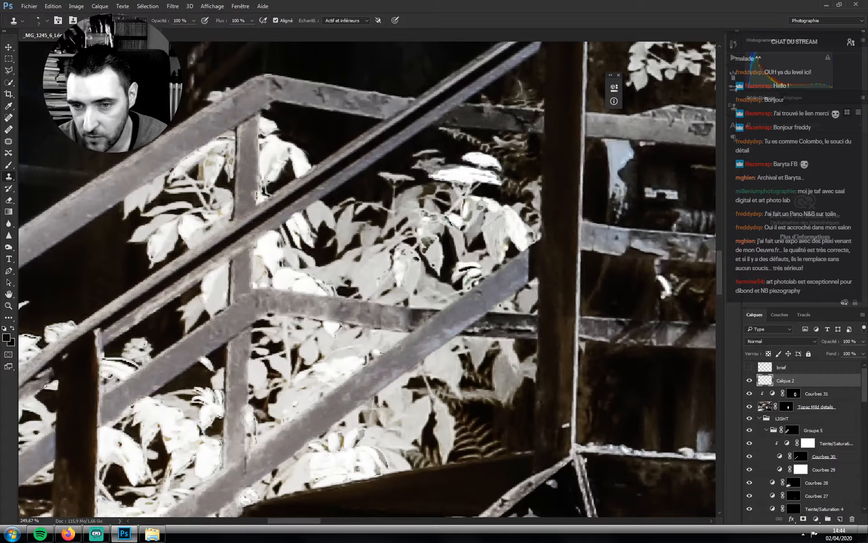
Clone leaf tone over the dark fringes on the pointed grey leaves below the flower head
alt+click(433, 252)
drag(427, 238, 427, 249)
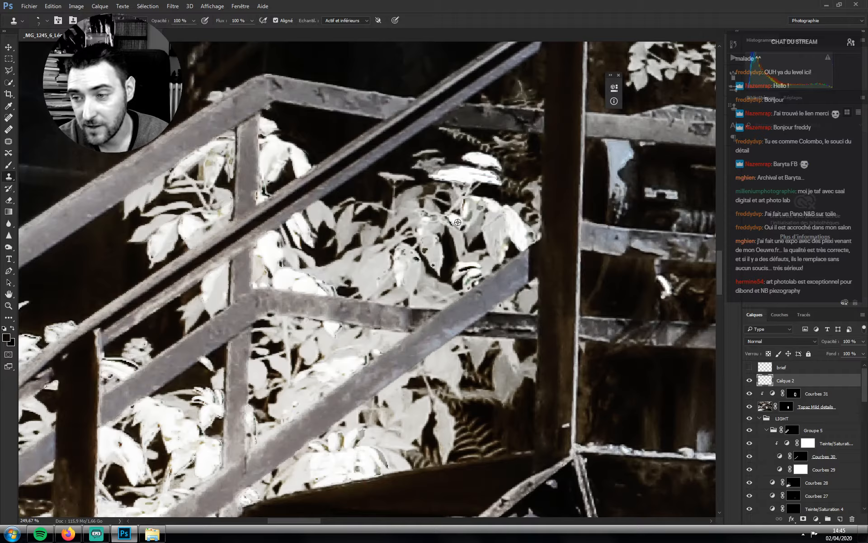
alt+click(432, 253)
drag(427, 251, 397, 256)
alt+click(411, 270)
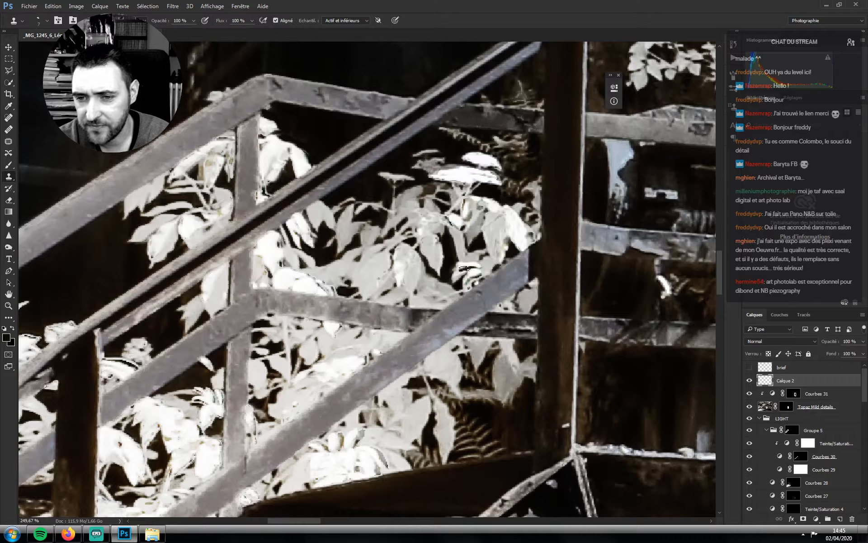
Clone out the dark outlines on the bright leaf just above the middle crossbar and on the white leaf cluster above the top stair tread
drag(465, 269, 493, 226)
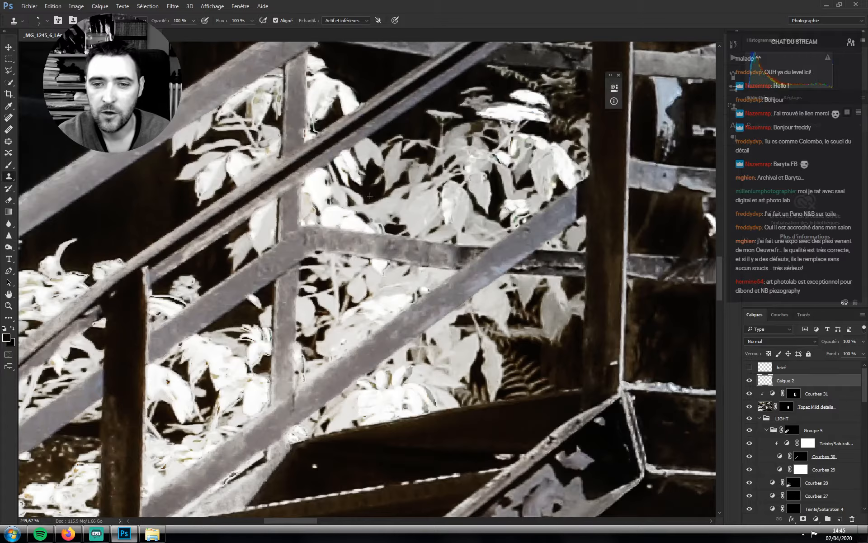
drag(371, 220, 366, 220)
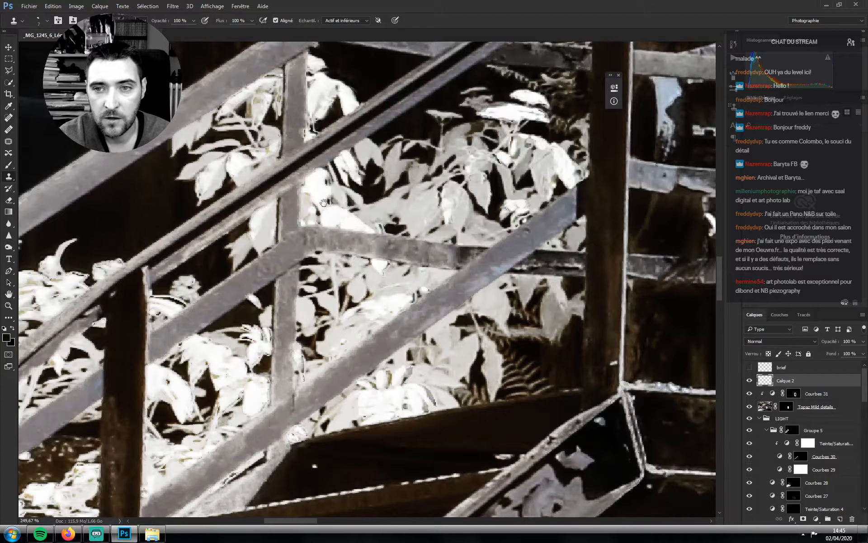
drag(323, 202, 387, 254)
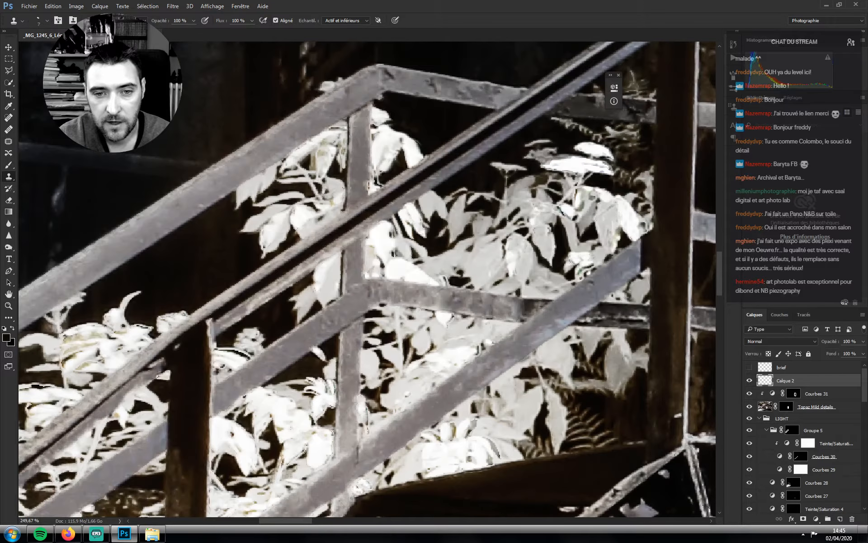
drag(358, 292, 355, 170)
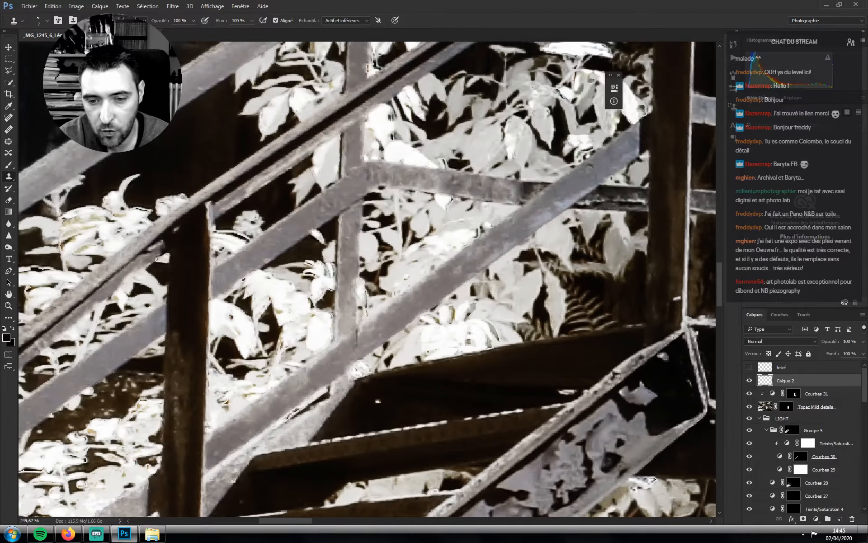
alt+click(447, 334)
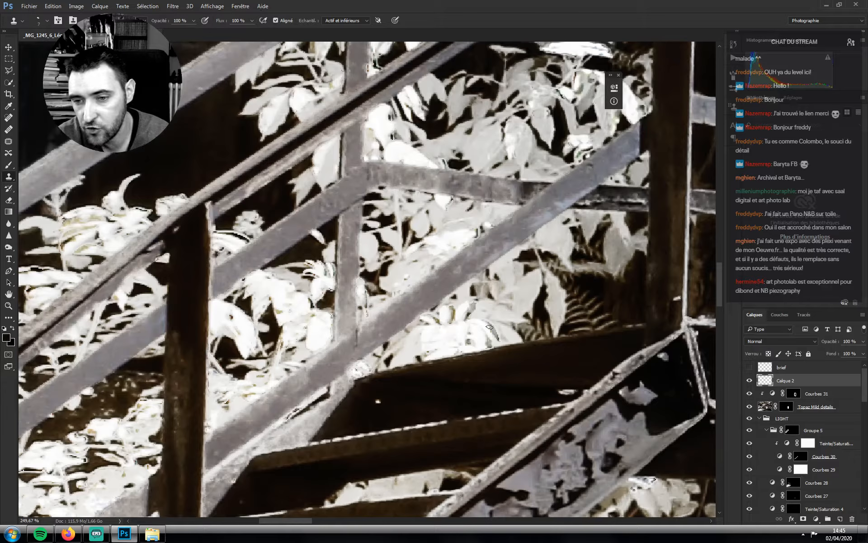
drag(488, 326, 475, 327)
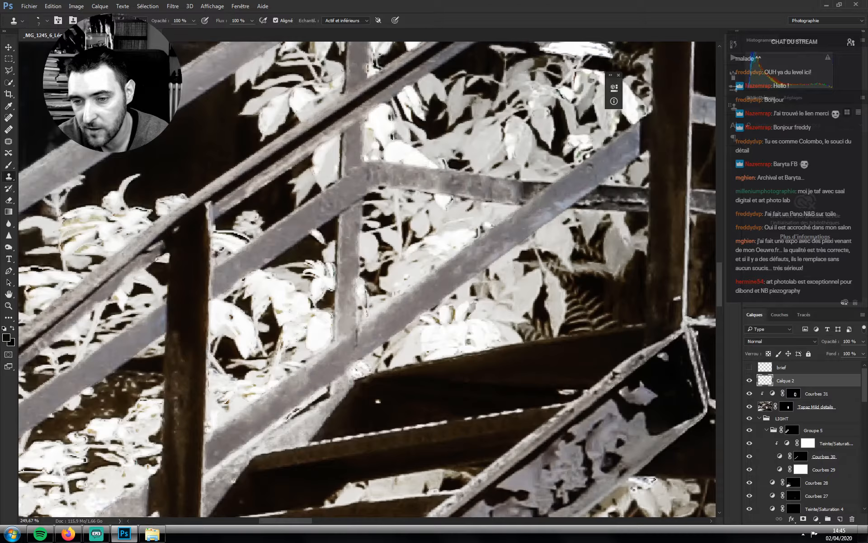
Clone out the black spots on the bright leaves beneath the peeling stair stringer and the streaks on the leaf under the dark beam
drag(482, 360, 440, 209)
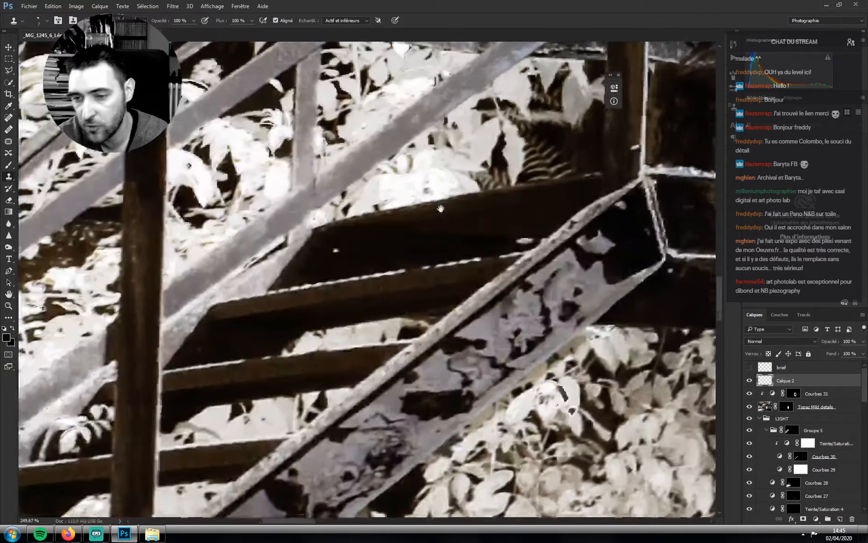
drag(465, 359, 379, 231)
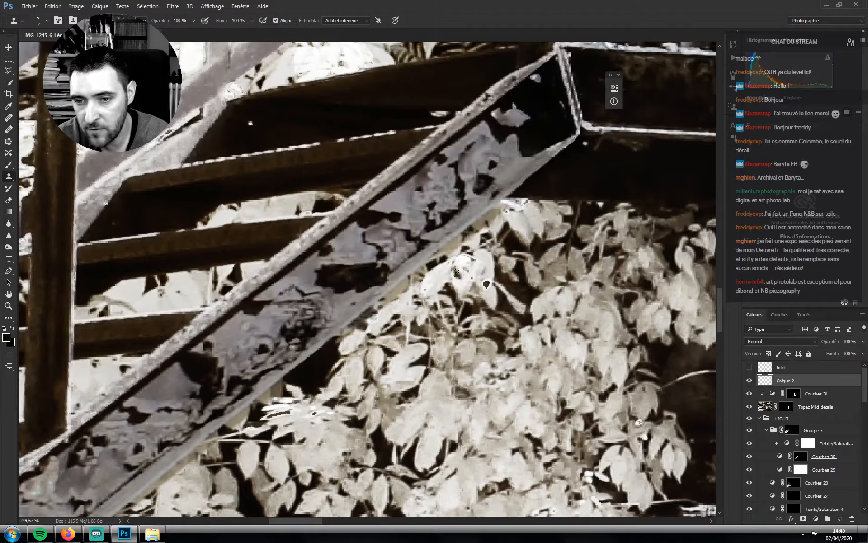
alt+click(435, 279)
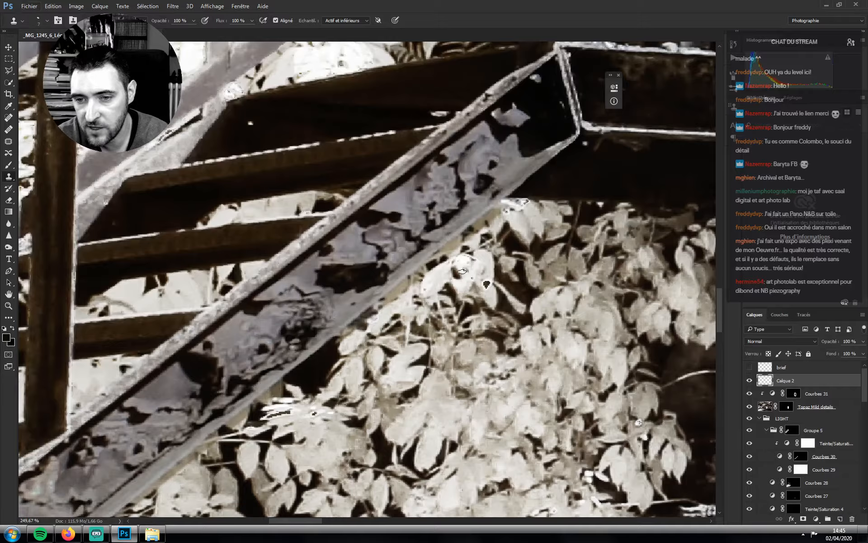
mouse_move(459, 271)
mouse_down()
mouse_move(457, 279)
mouse_move(451, 262)
mouse_move(468, 257)
mouse_up()
alt+click(451, 273)
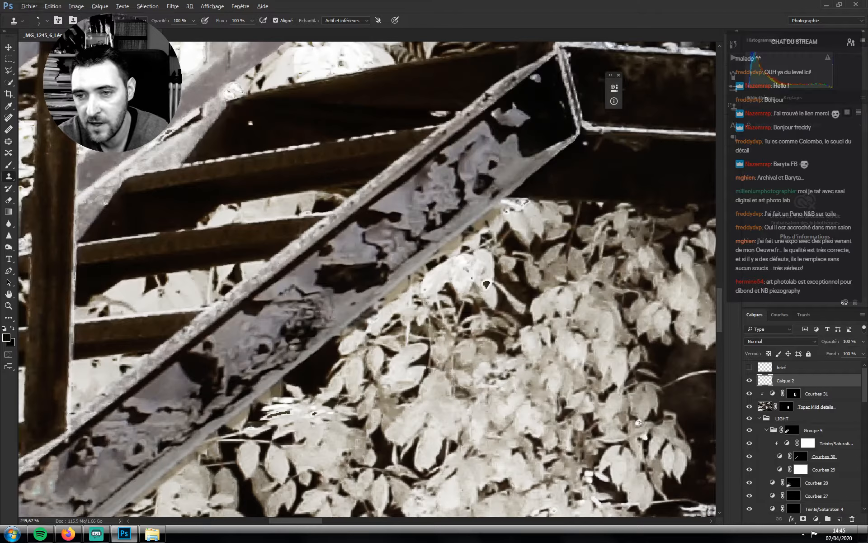
alt+click(521, 218)
drag(525, 205, 508, 207)
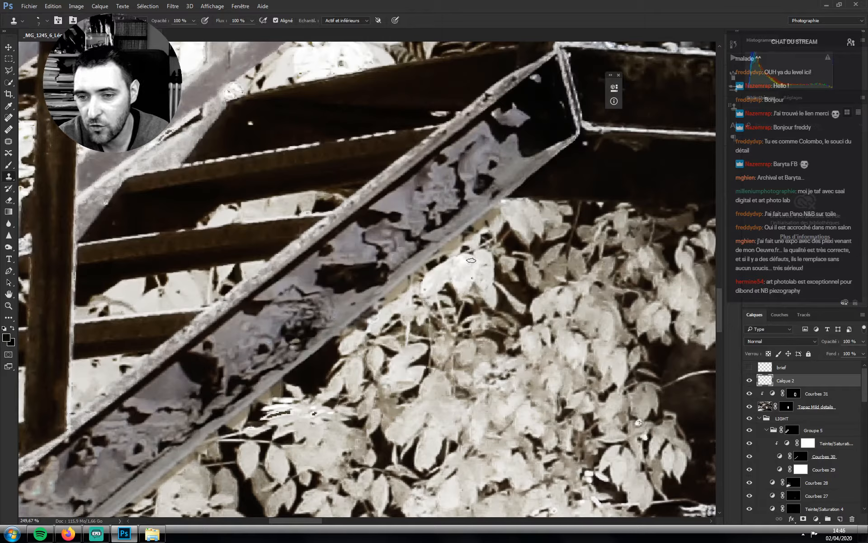
Clone out the dark outlines on the small leaf sprig in the shaded gap beside the dark post, above the stair tread
mouse_move(303, 425)
mouse_down()
mouse_move(461, 330)
mouse_move(441, 333)
mouse_up()
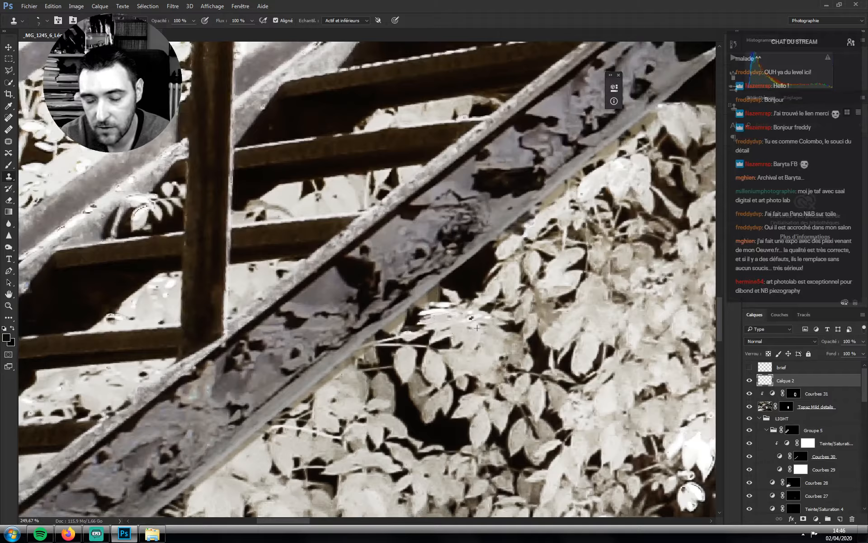
drag(397, 300, 502, 355)
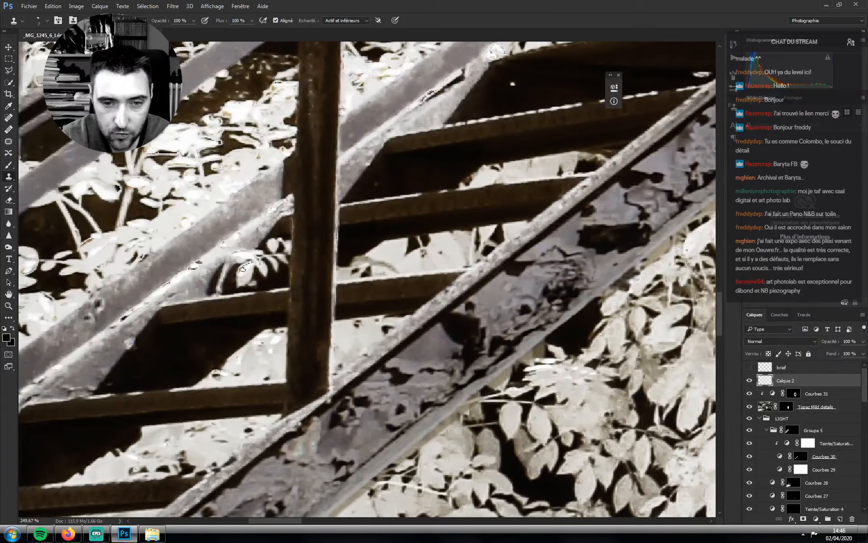
drag(242, 268, 239, 274)
Clone out the black marks on the white leaves between the grey handrail and the stair stringer, beside the tall dark post
scroll(254, 252, left, 4)
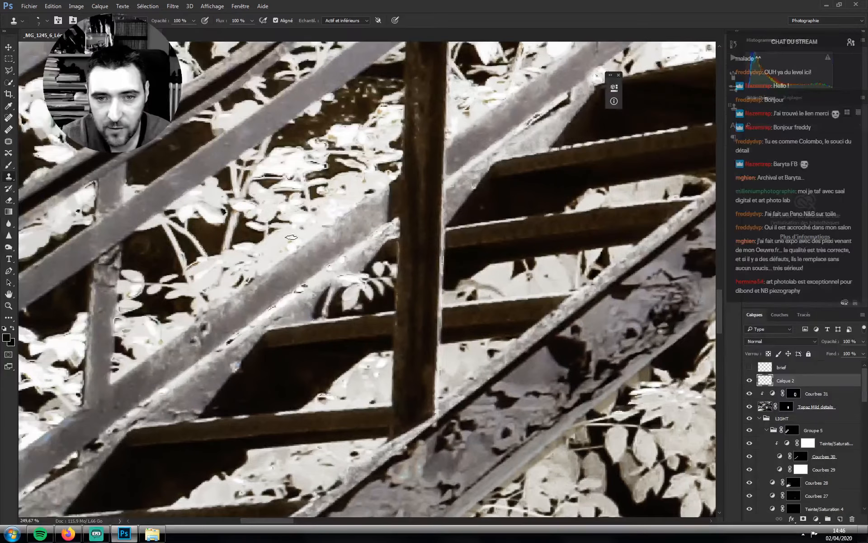
drag(274, 176, 259, 177)
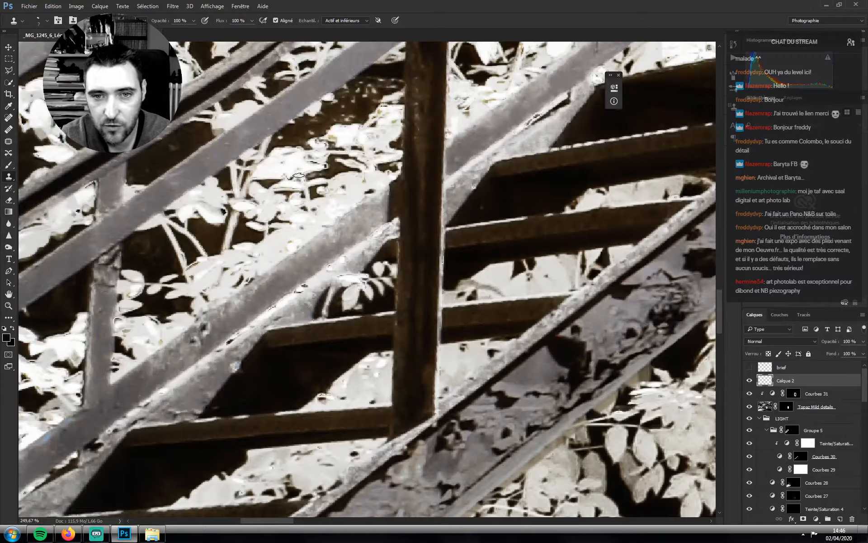
alt+click(286, 166)
drag(311, 165, 319, 164)
scroll(325, 212, up, 3)
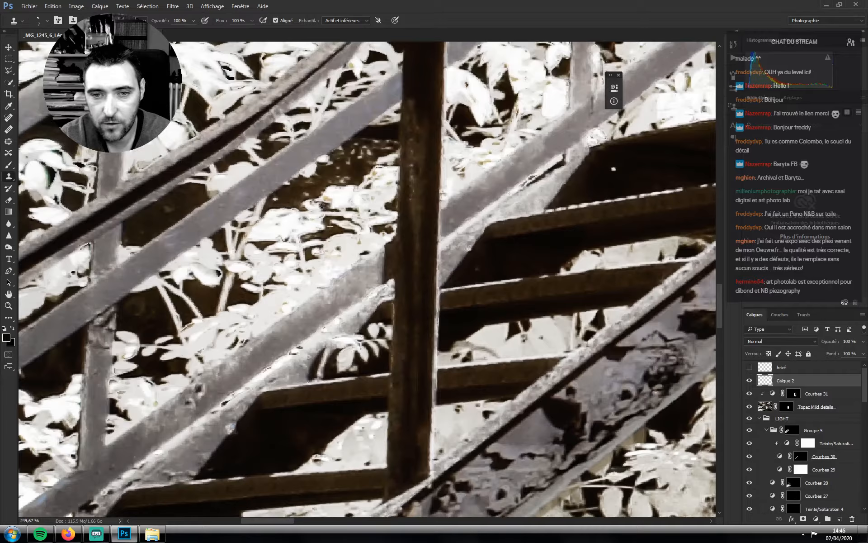
Clone out the dark specks along the bright lower edge of the grey stringer and on the leaf sprig beneath it
drag(327, 260, 379, 181)
alt+click(320, 230)
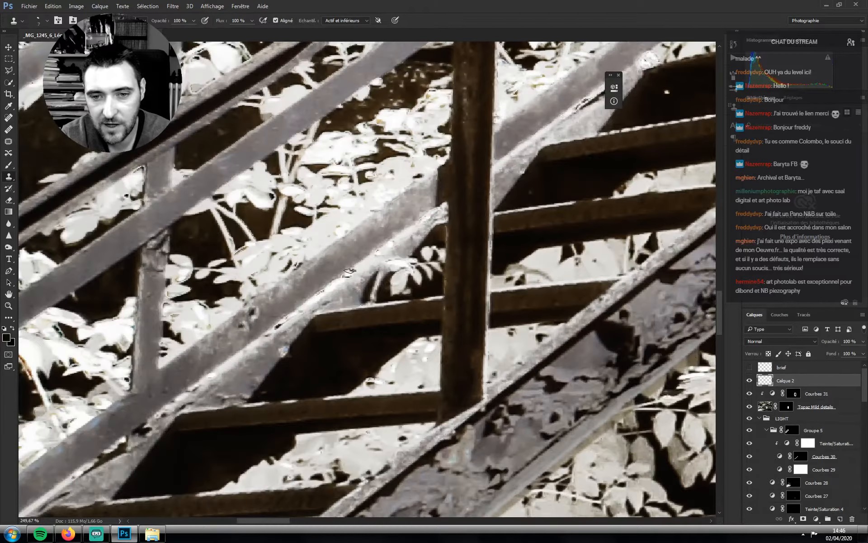
mouse_move(353, 270)
mouse_down()
mouse_move(310, 311)
mouse_move(324, 290)
mouse_move(310, 242)
mouse_move(296, 313)
mouse_move(273, 331)
mouse_up()
alt+click(312, 243)
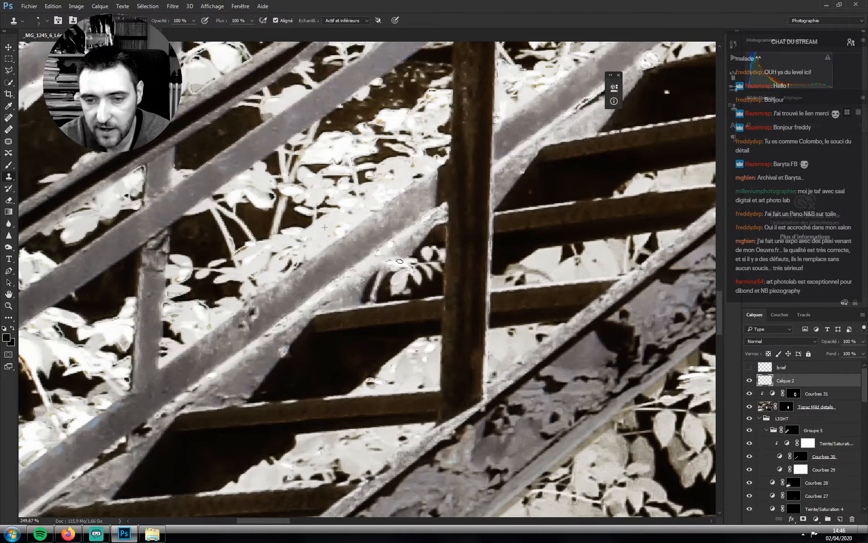
Clone out the dark outlines on the small white leaves below the large drooping leaf, between the two upper handrails
drag(352, 311, 517, 179)
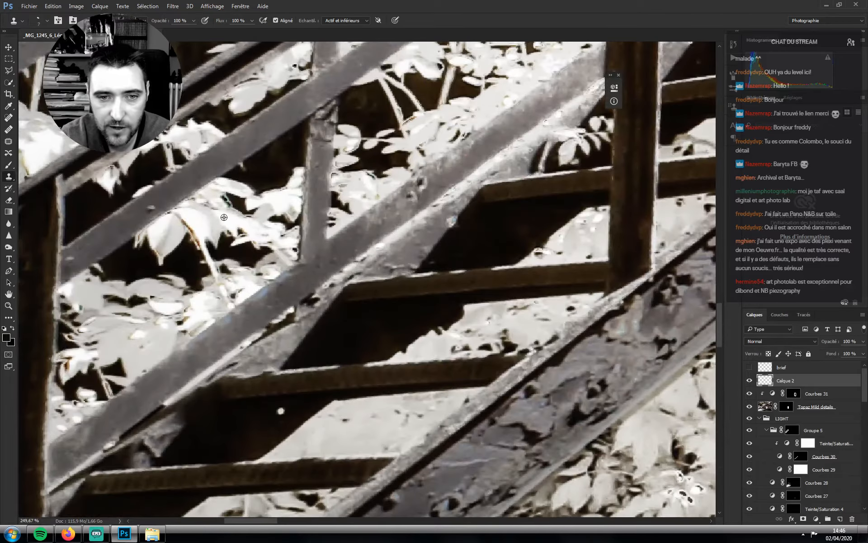
drag(231, 226, 333, 285)
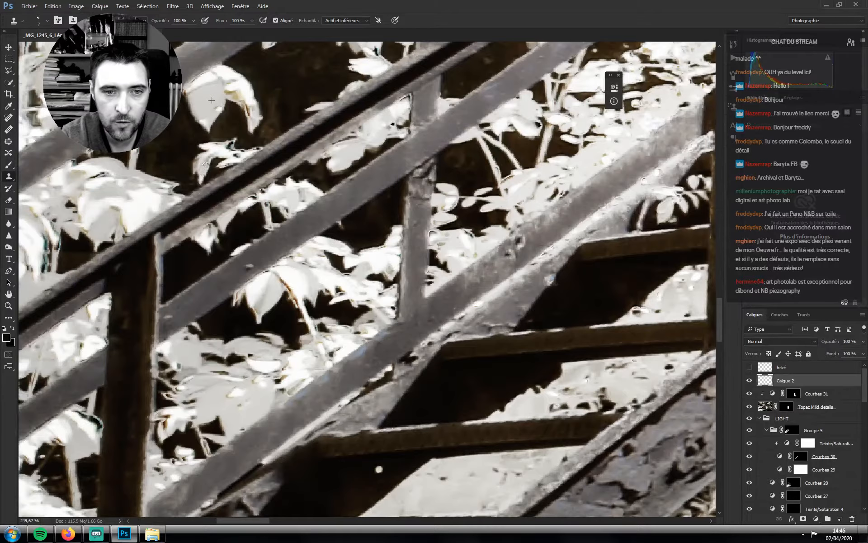
drag(239, 157, 233, 151)
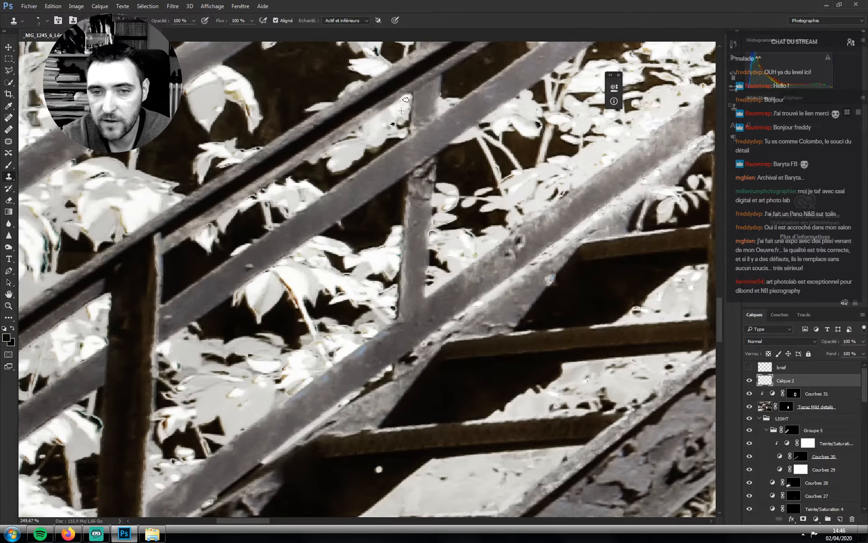
Clone over the coloured fringes on the stems and leaves in the corner between the dark post and the lowest grey rail
drag(264, 294, 339, 233)
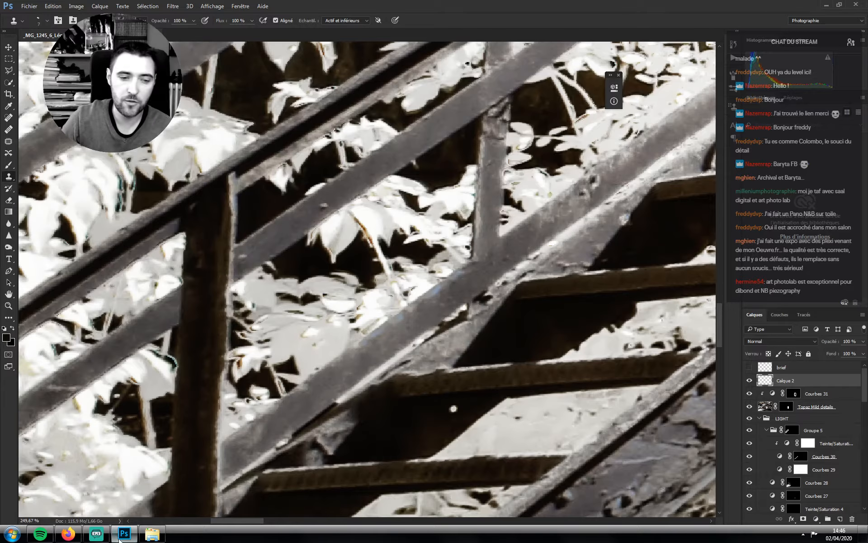
scroll(300, 317, down, 2)
scroll(300, 318, left, 3)
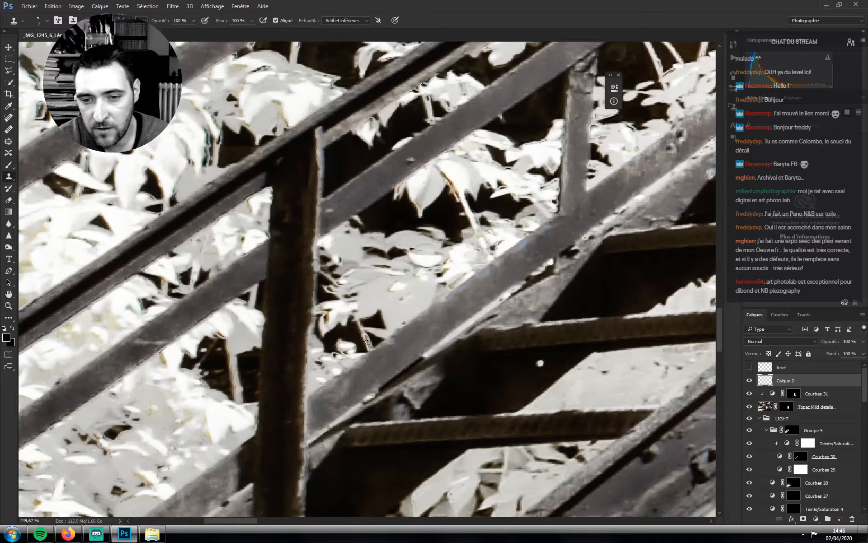
drag(365, 338, 371, 351)
drag(387, 305, 354, 358)
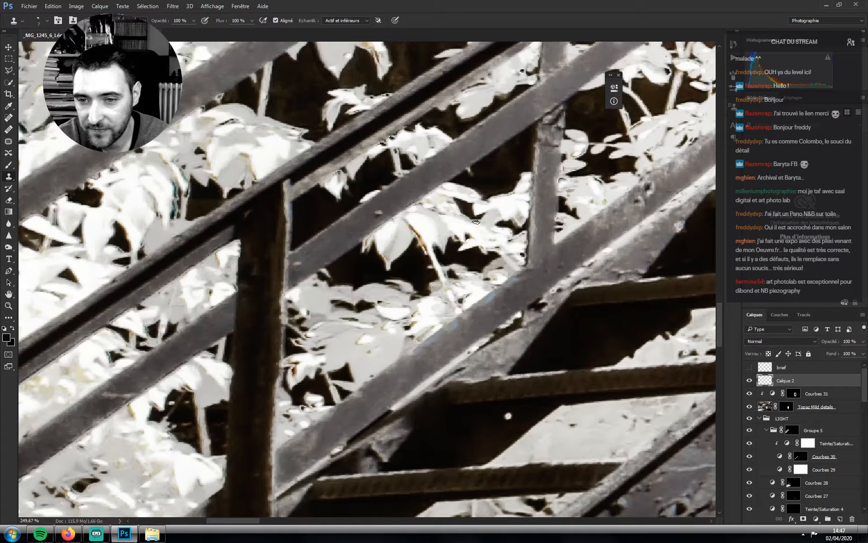
Clone leaf tone over the dark patch in the foliage beside the short upright between the two lower rails
drag(456, 276, 709, 493)
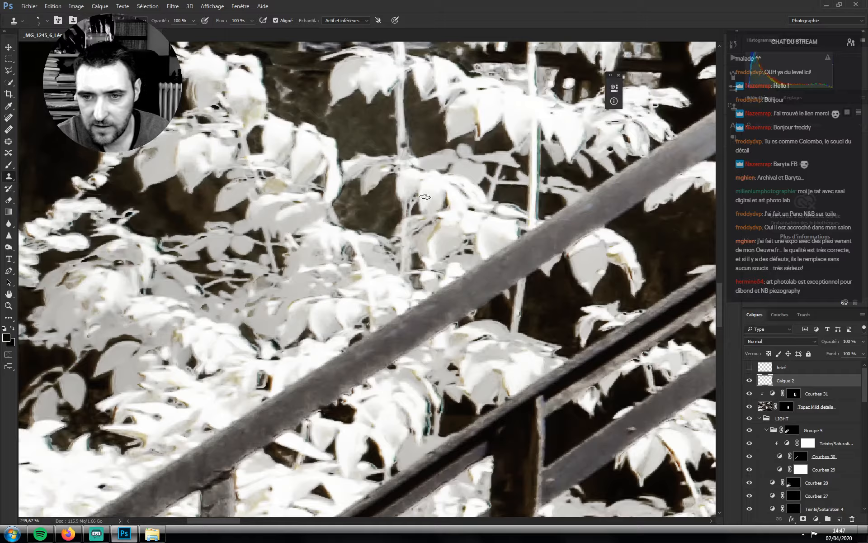
drag(337, 310, 431, 210)
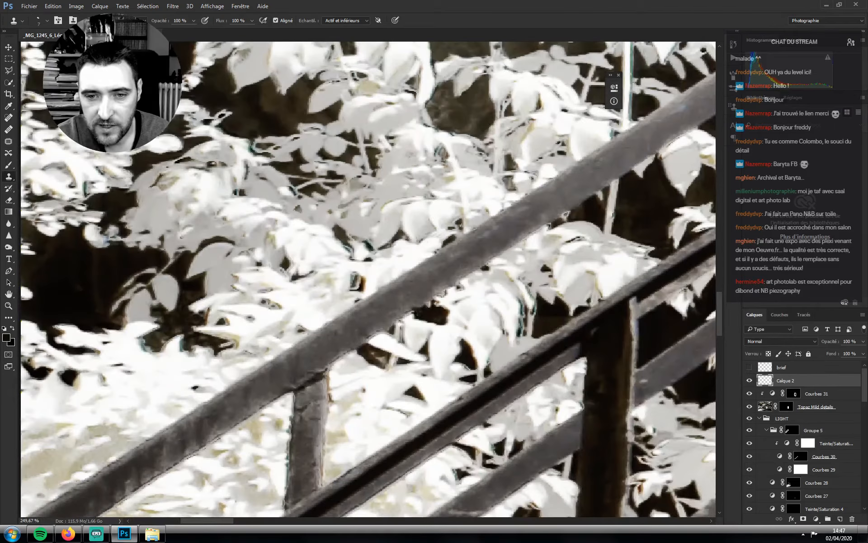
drag(323, 301, 473, 254)
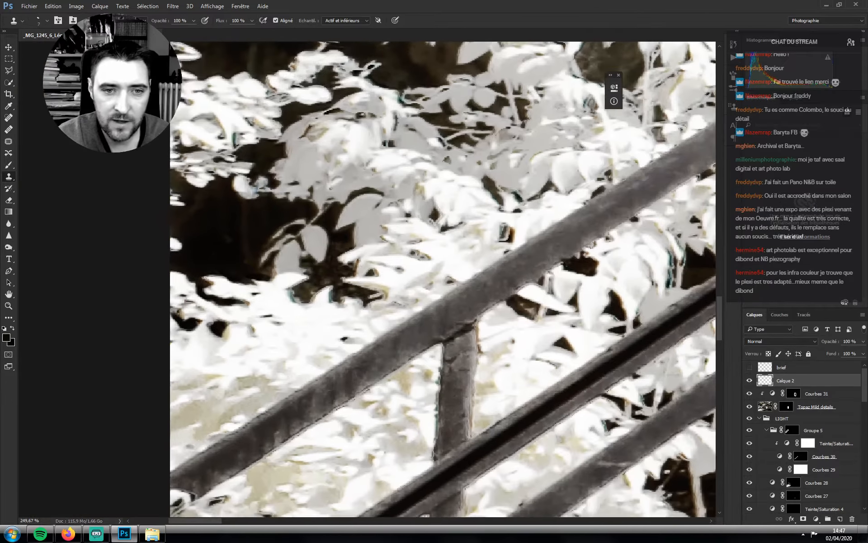
drag(304, 356, 295, 201)
drag(323, 325, 288, 159)
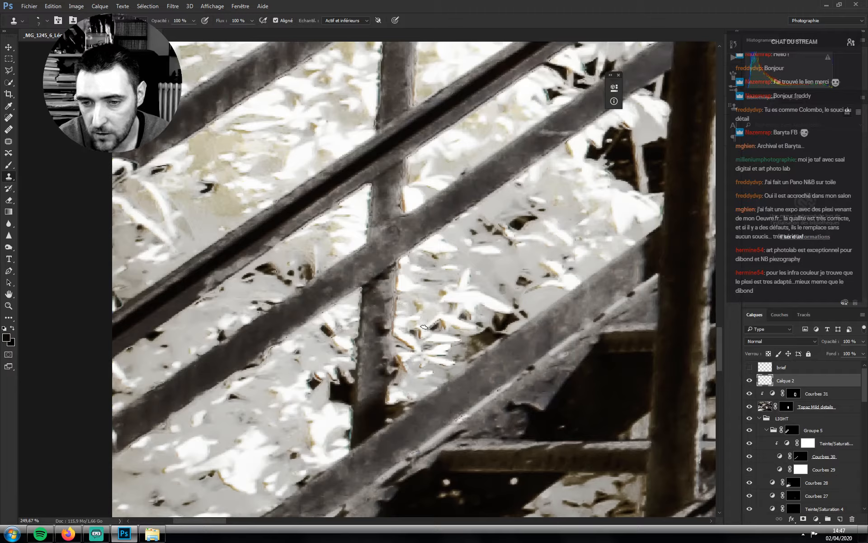
drag(423, 327, 458, 218)
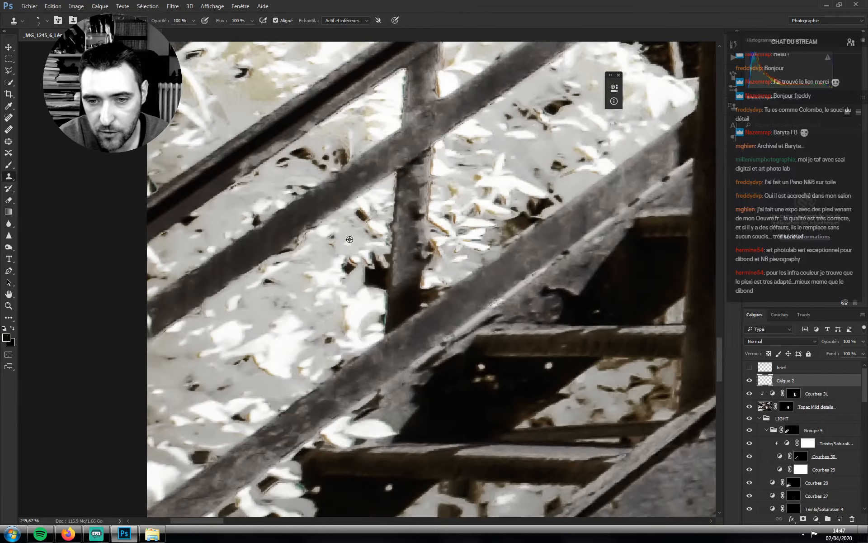
mouse_move(354, 262)
mouse_down()
mouse_move(344, 246)
mouse_move(365, 229)
mouse_move(384, 257)
mouse_move(375, 289)
mouse_up()
drag(388, 256, 380, 290)
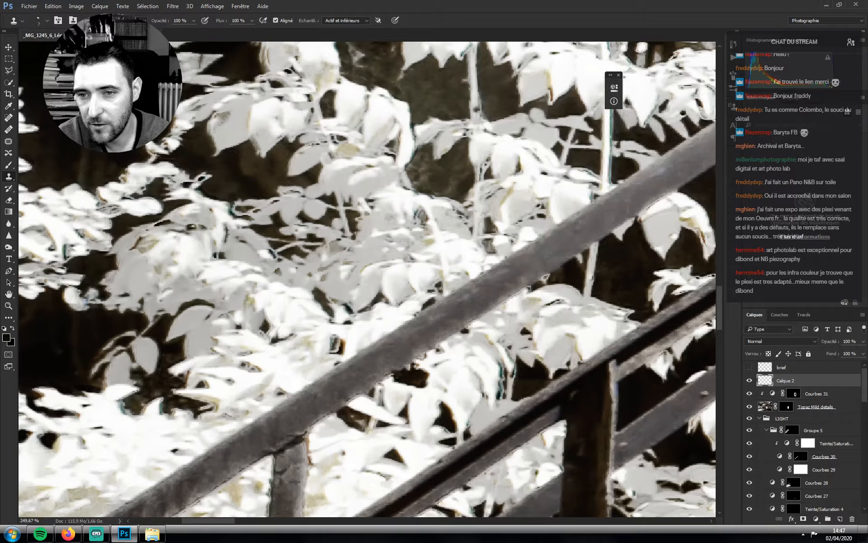
Clone out the dark fringe along the drooping leaf beside the tall flower stem above the upper handrail
mouse_move(516, 192)
mouse_down()
mouse_move(458, 237)
mouse_move(470, 312)
mouse_up()
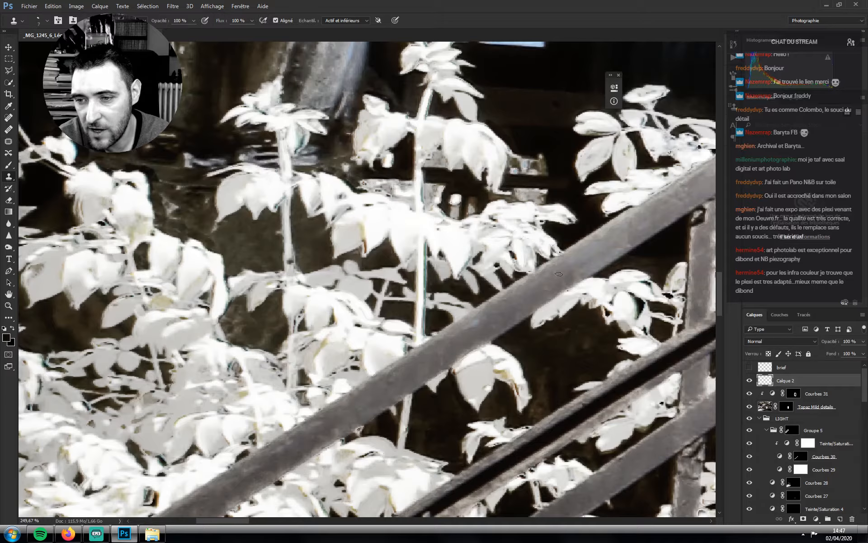
drag(559, 275, 407, 252)
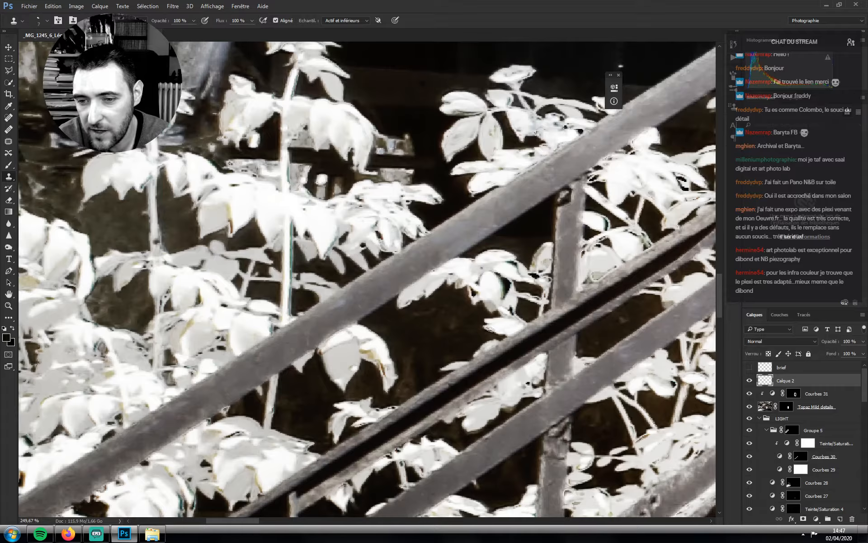
drag(292, 231, 486, 293)
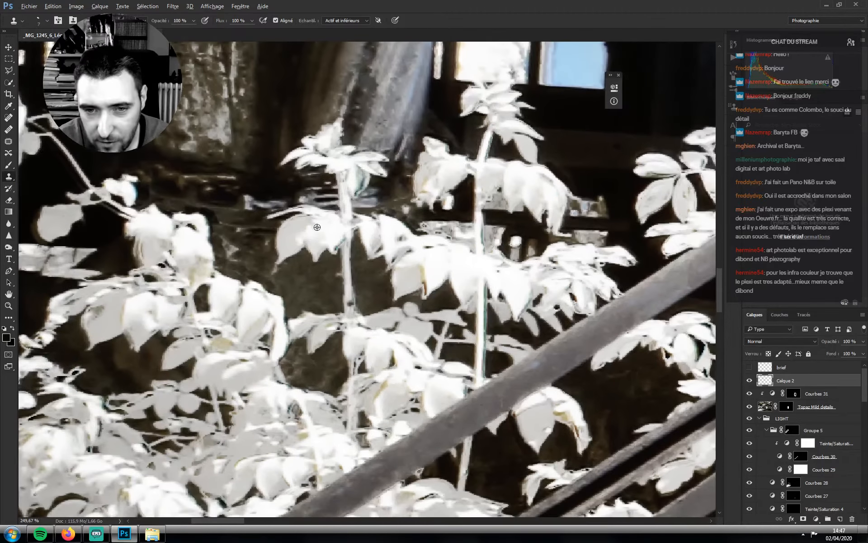
drag(304, 213, 400, 214)
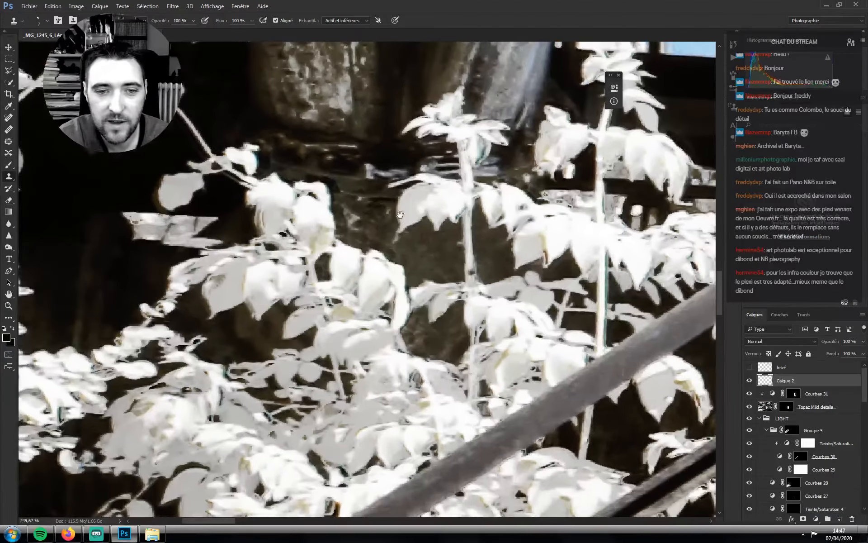
drag(376, 318, 275, 103)
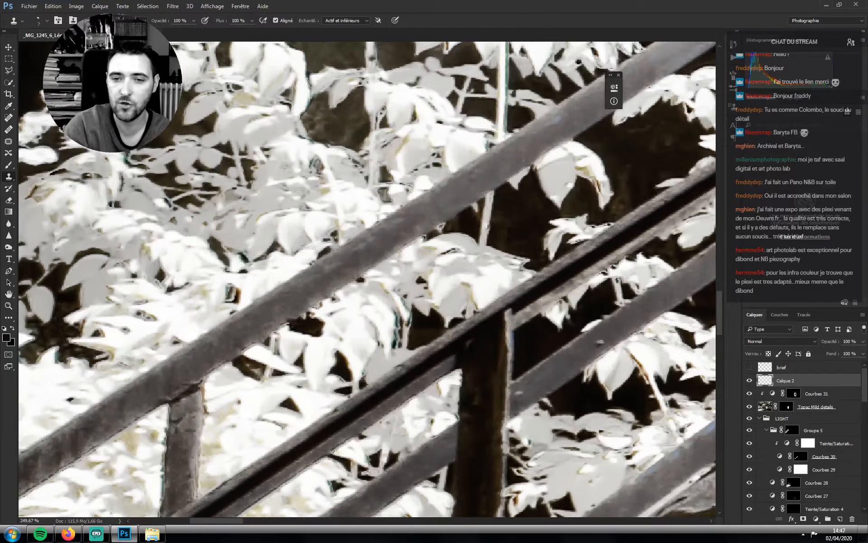
Compare the foliage with and without the retouching by toggling the visibility of layer Calque 2, leaving it visible
click(750, 382)
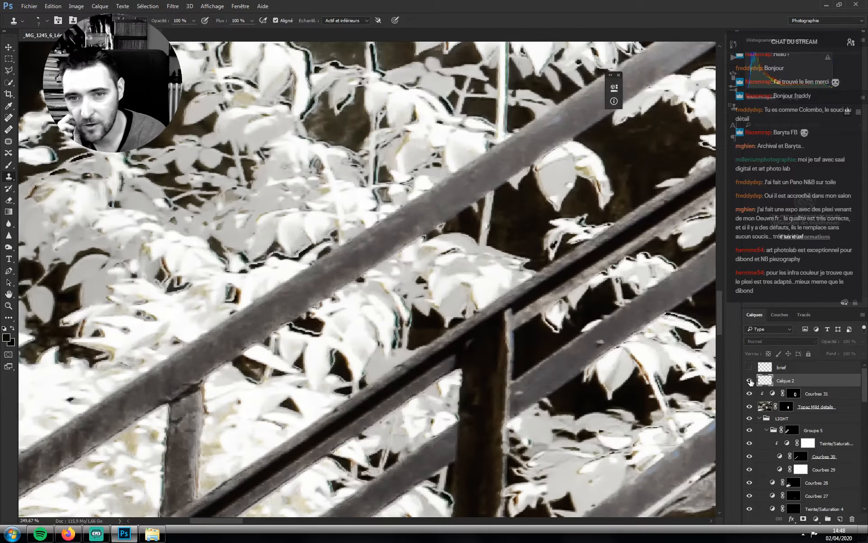
click(750, 383)
click(750, 383)
click(750, 383)
click(750, 382)
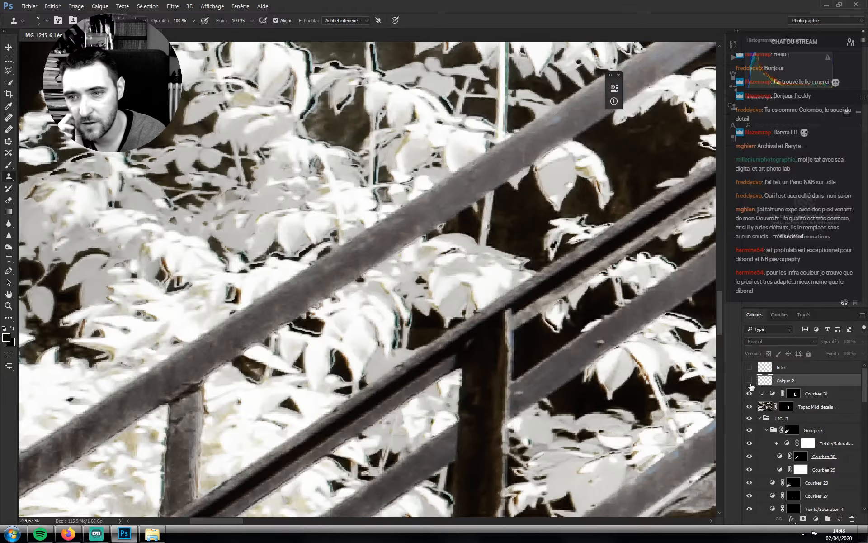
click(750, 383)
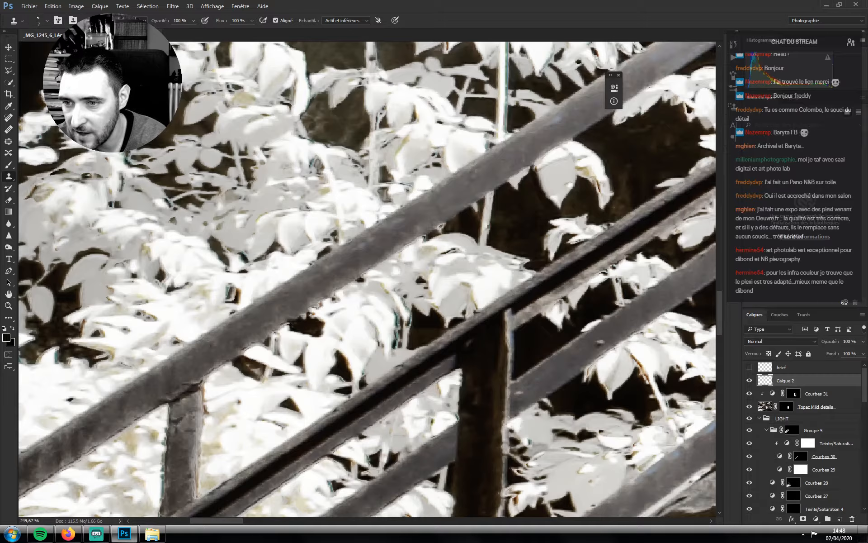
Clone out the remaining dark outlines on the leaves showing between the grey rails around the short upright
drag(591, 275, 466, 219)
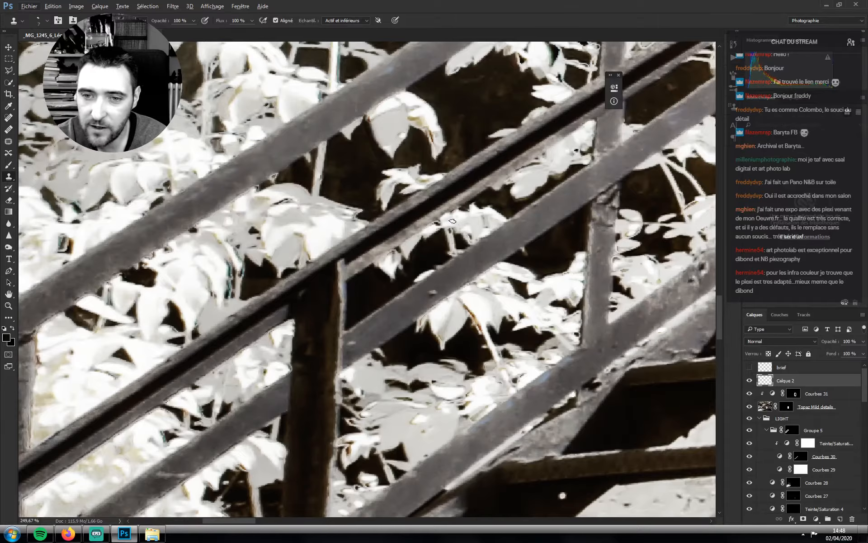
drag(464, 220, 389, 250)
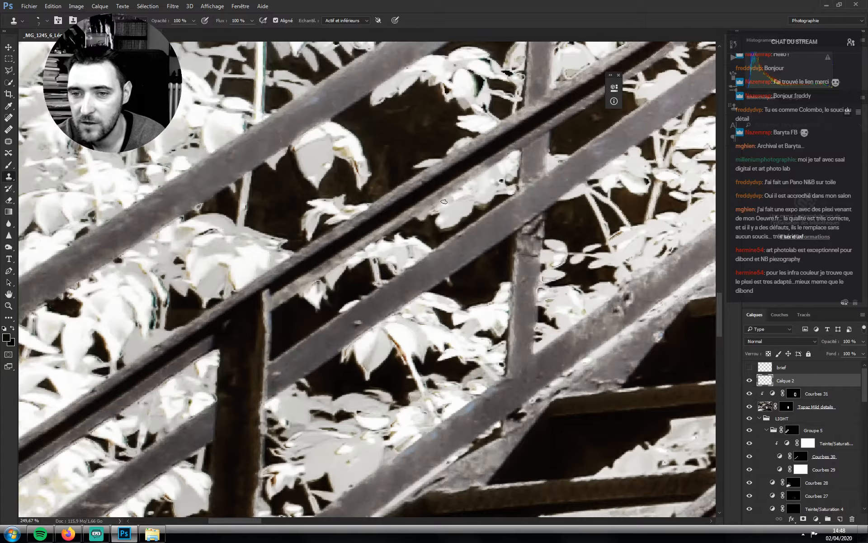
drag(507, 243, 421, 131)
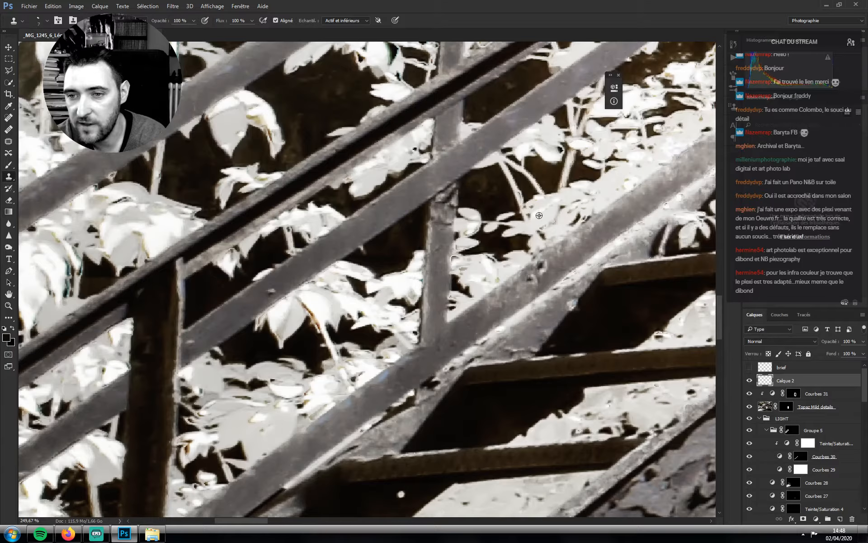
drag(546, 288, 542, 331)
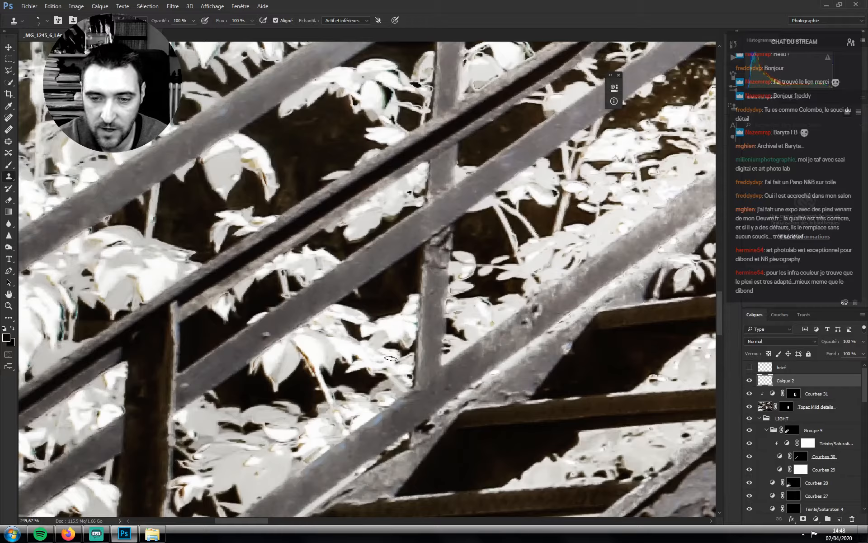
Clone out the black outlines on the white leaf cluster below the upper handrail, near the top of the grey upright
drag(413, 147, 393, 335)
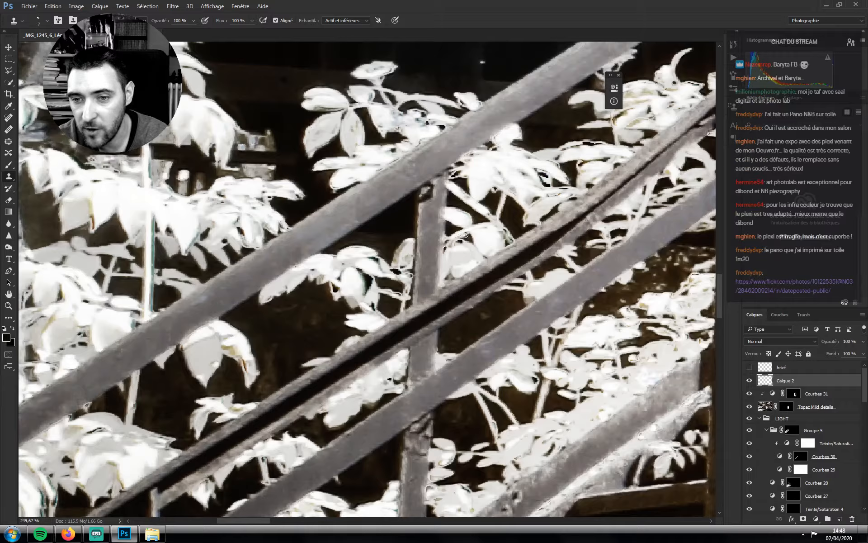
drag(468, 215, 456, 247)
click(444, 207)
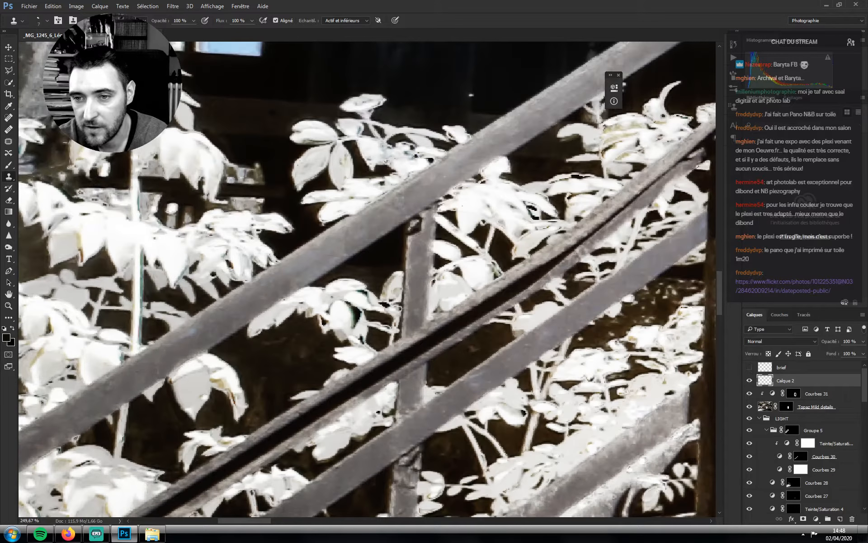
alt+click(498, 201)
mouse_move(526, 207)
mouse_down()
mouse_move(535, 240)
mouse_move(559, 227)
mouse_move(542, 218)
mouse_move(558, 222)
mouse_move(472, 220)
mouse_up()
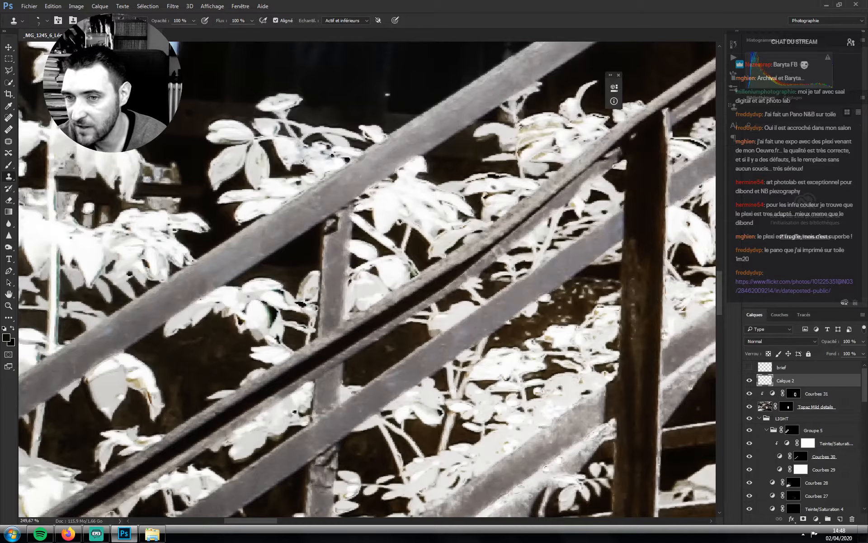
Switch to Firefox and open the Flickr photo link shared in the stream chat
click(98, 533)
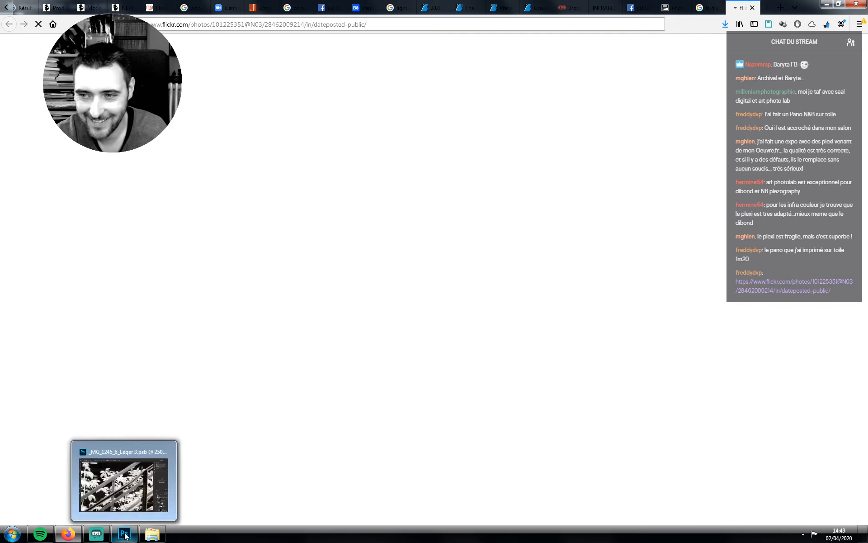
mouse_move(148, 537)
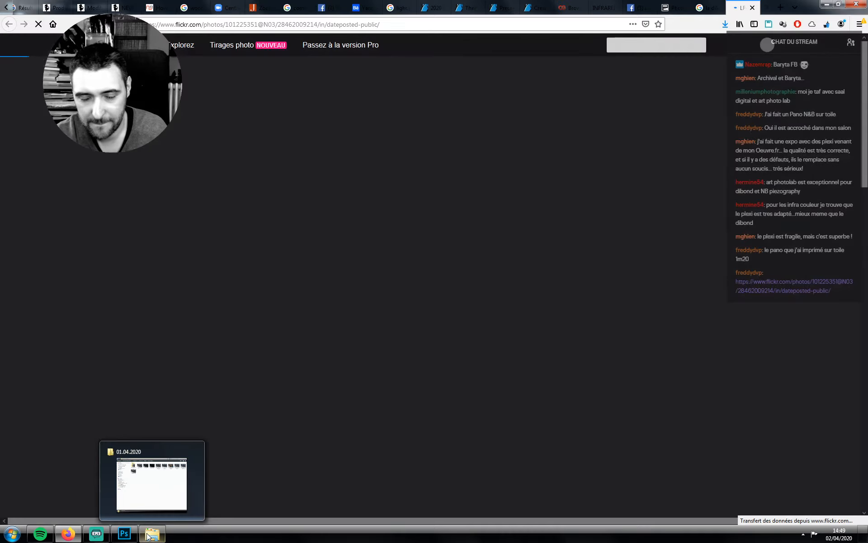
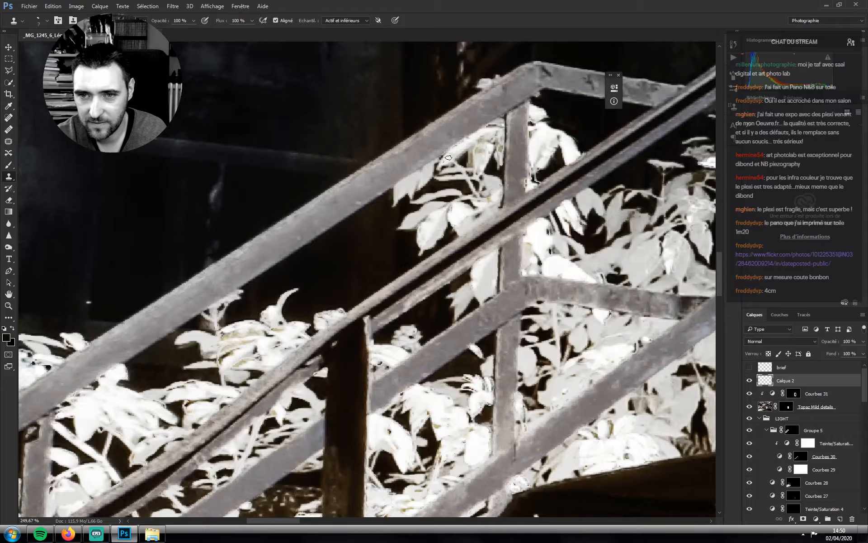
Compare the staircase foliage with and without the retouching on layer Calque 2, leave the layer visible, and save the document
drag(472, 276, 383, 158)
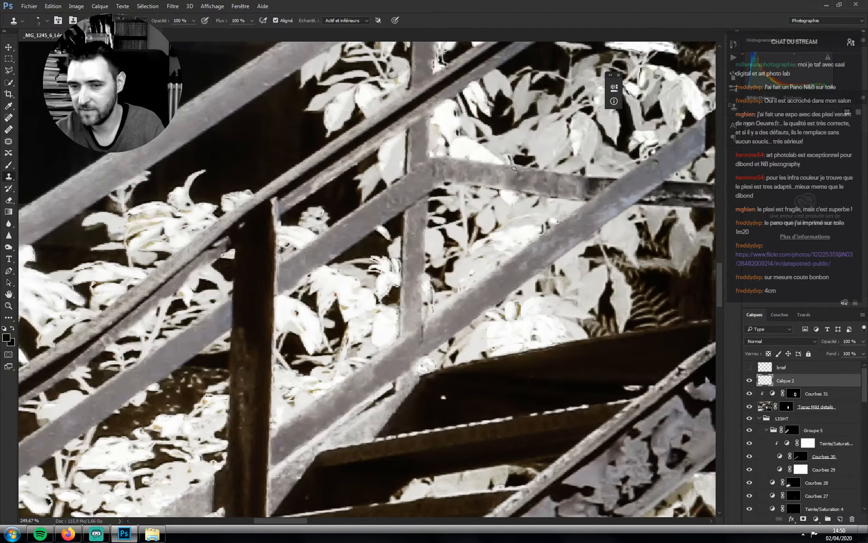
scroll(514, 168, down, 5)
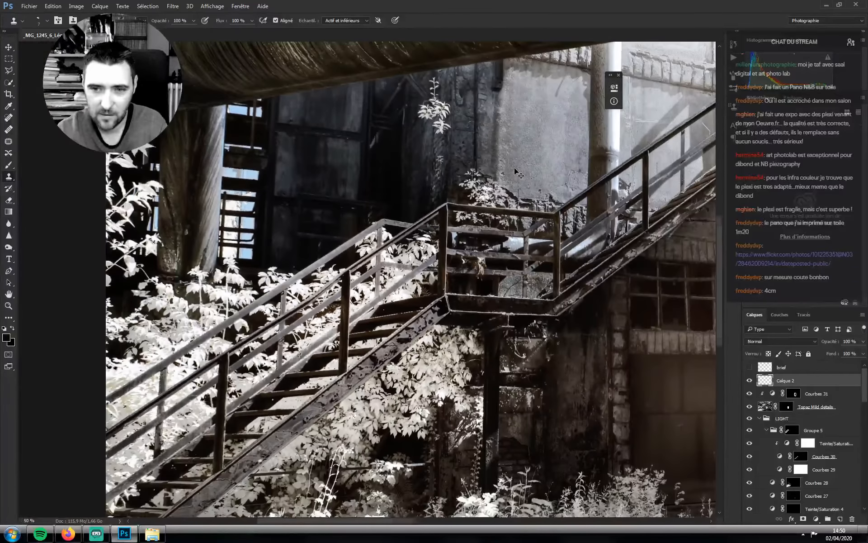
drag(354, 416, 403, 384)
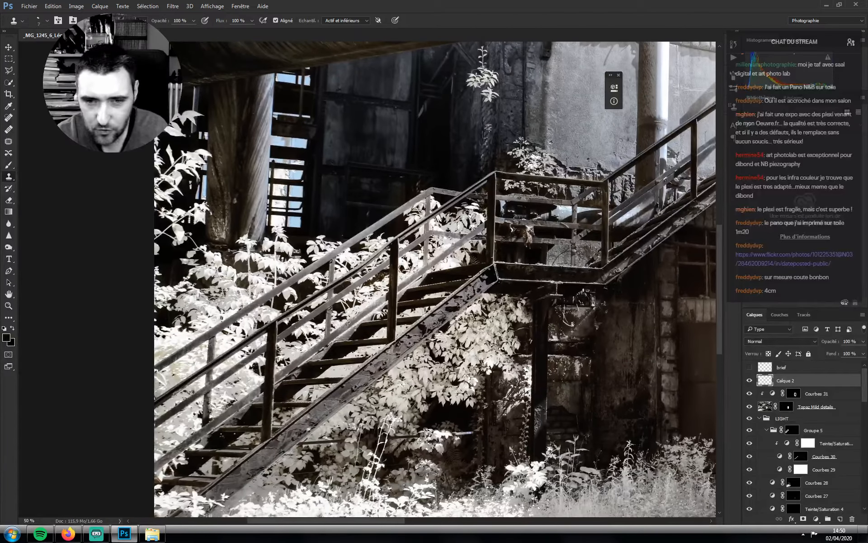
click(750, 381)
click(750, 381)
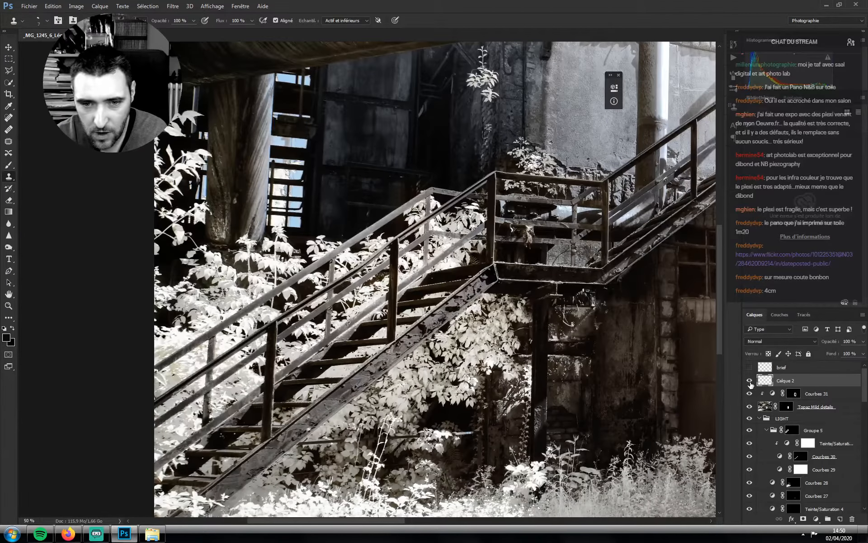
click(750, 381)
click(750, 382)
click(750, 382)
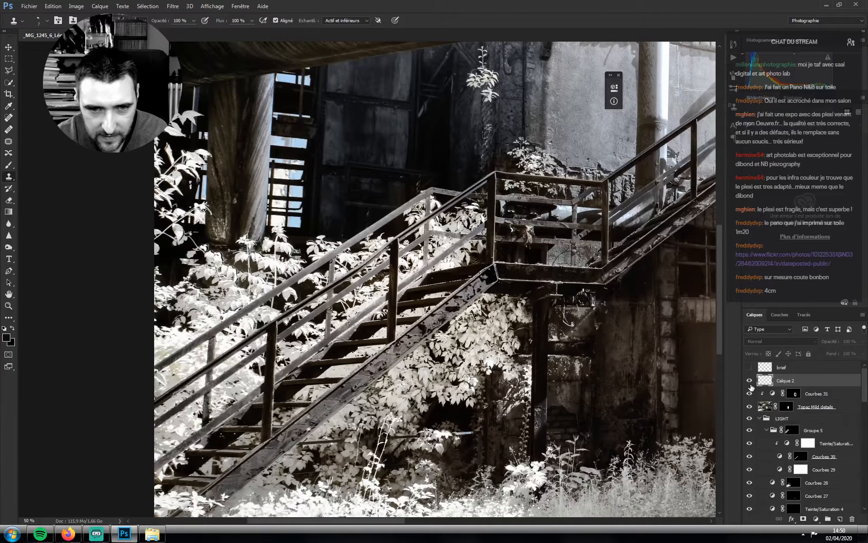
click(751, 383)
click(749, 383)
click(749, 383)
click(749, 383)
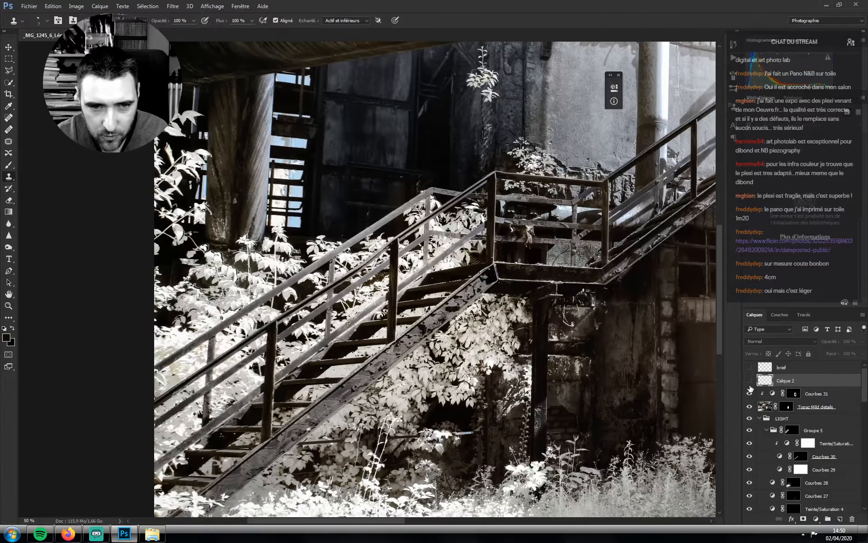
key(ctrl+plus)
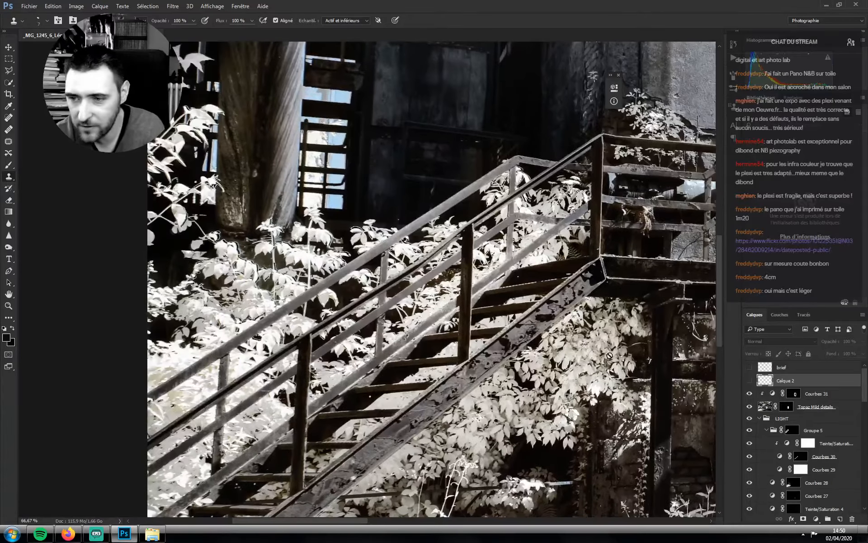
click(749, 381)
click(750, 382)
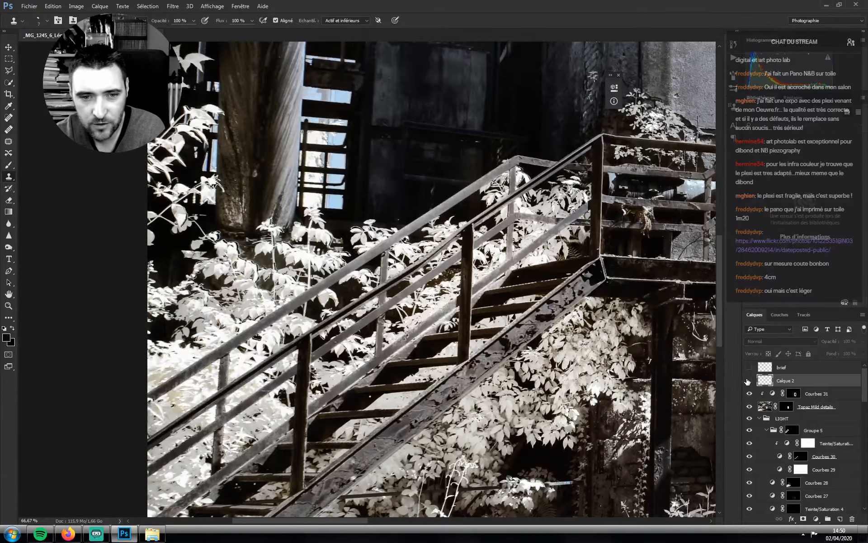
click(749, 381)
click(749, 381)
click(749, 381)
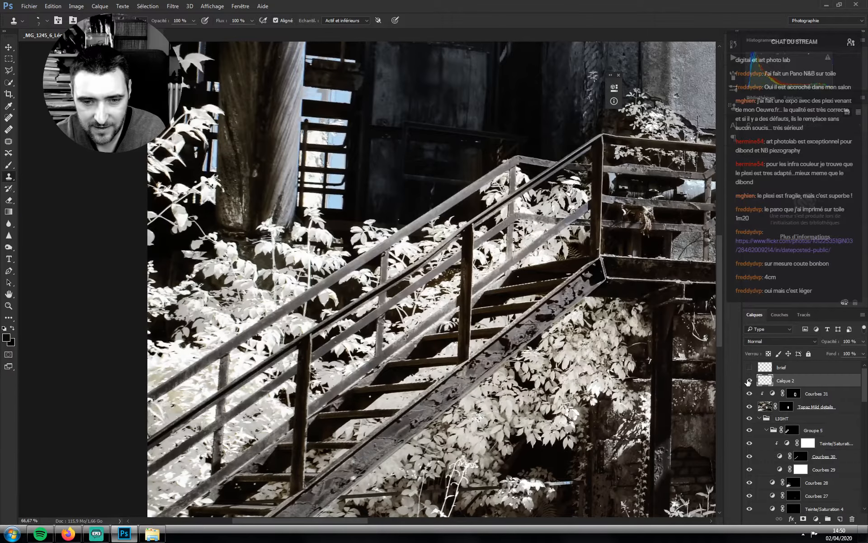
click(750, 382)
click(749, 382)
click(749, 381)
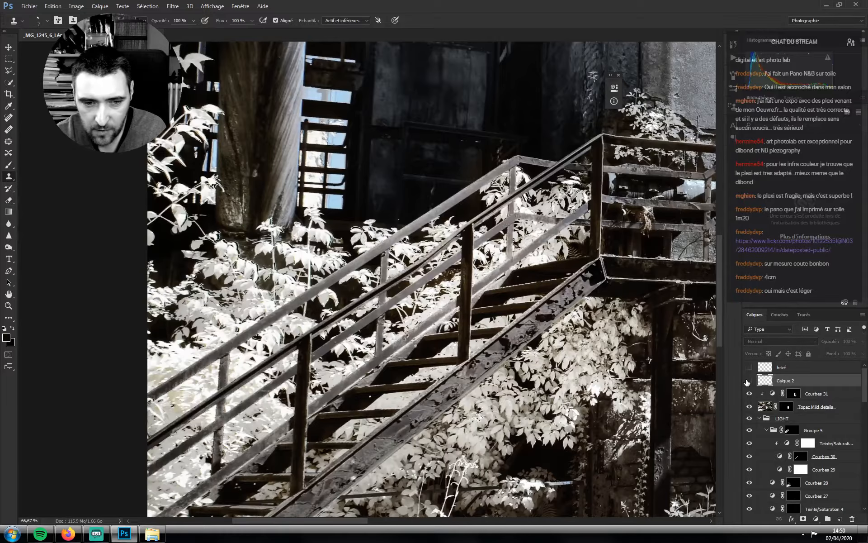
click(749, 381)
click(749, 382)
click(749, 381)
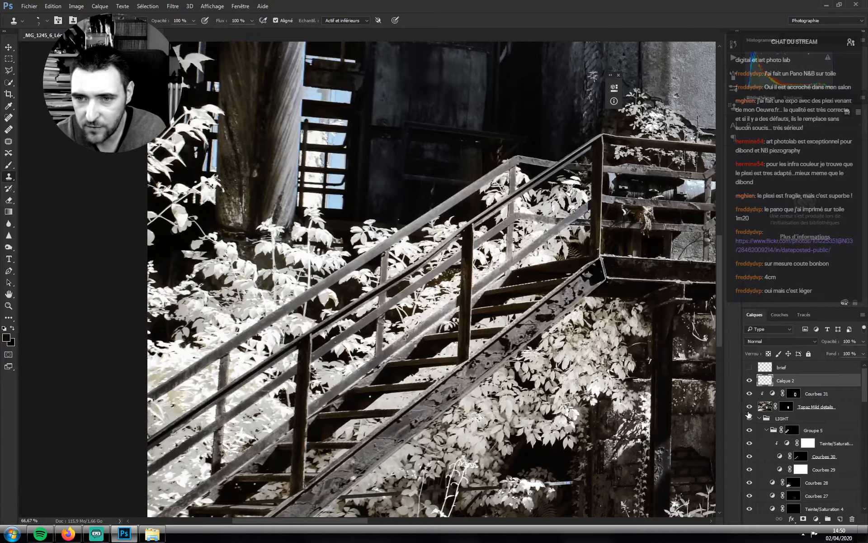
key(ctrl+s)
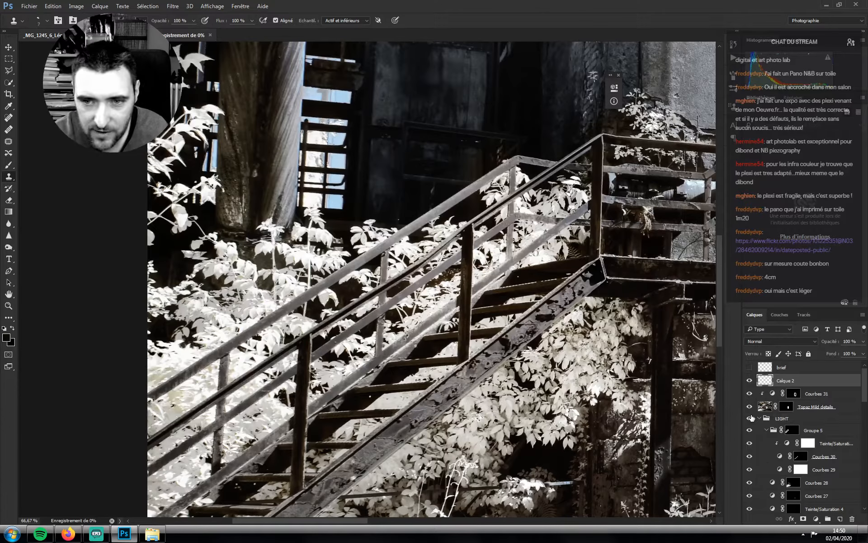
Clone out the cyan fringe along the thin vertical plant stem just above the upper handrail, using a smaller brush
scroll(368, 279, down, 2)
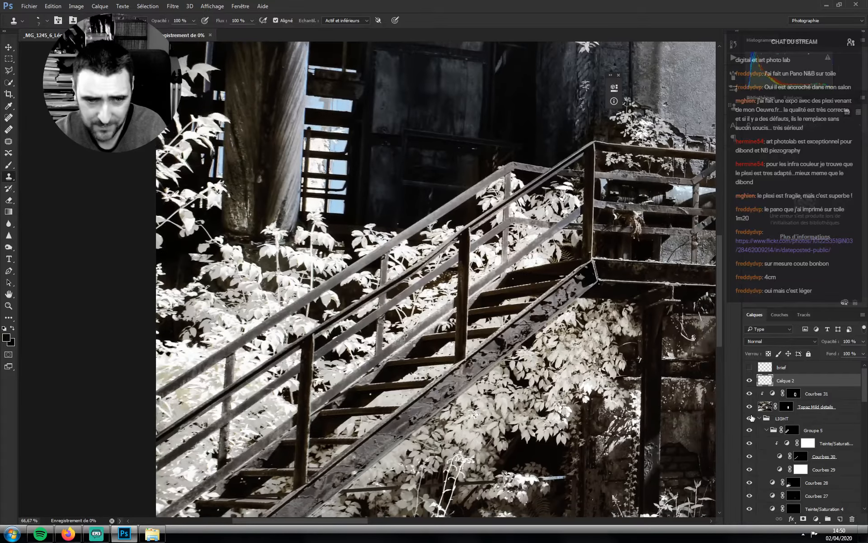
scroll(367, 279, up, 2)
key(ctrl+plus)
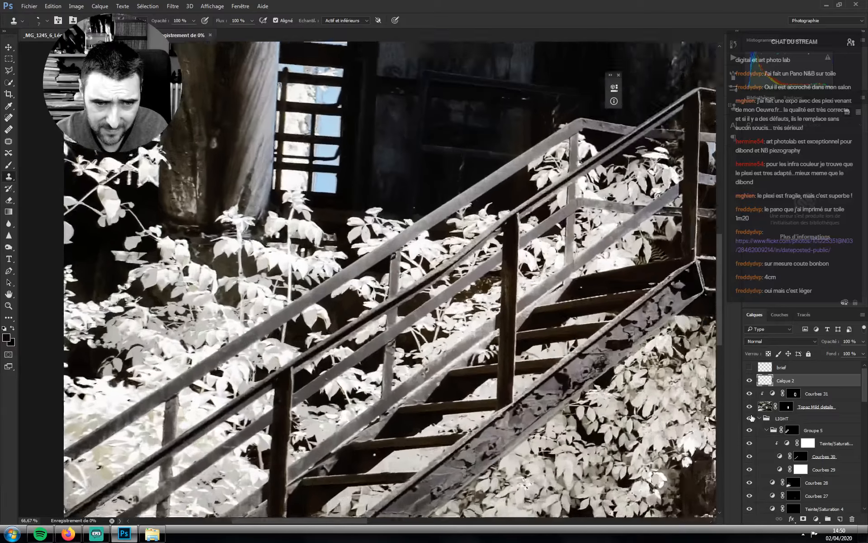
drag(288, 357, 376, 386)
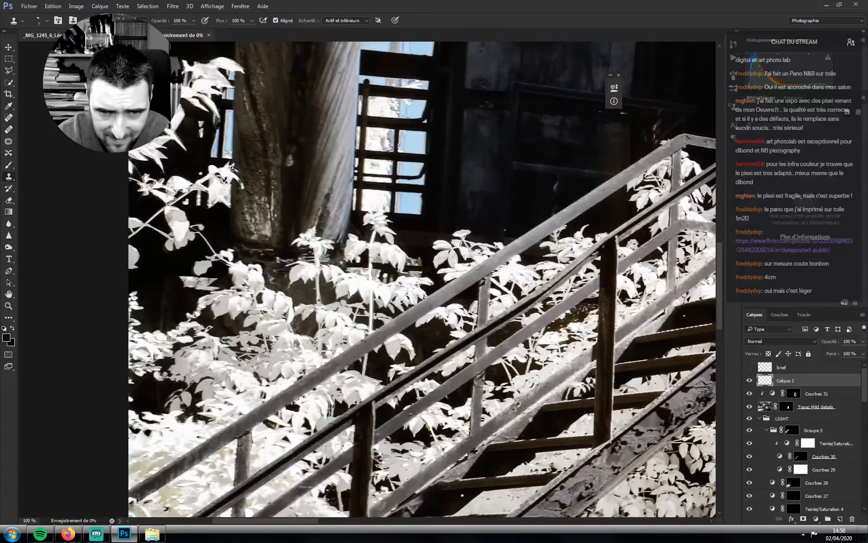
key(ctrl+plus)
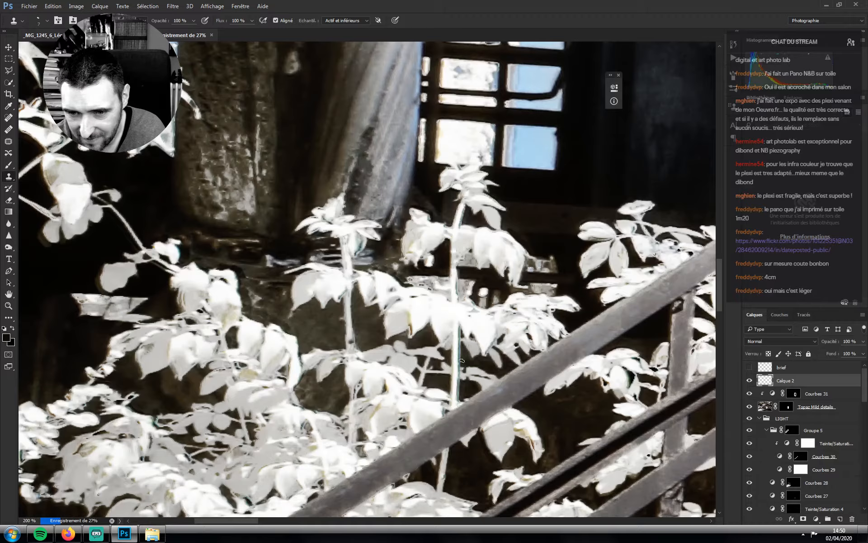
key(bracketleft)
key(bracketleft)
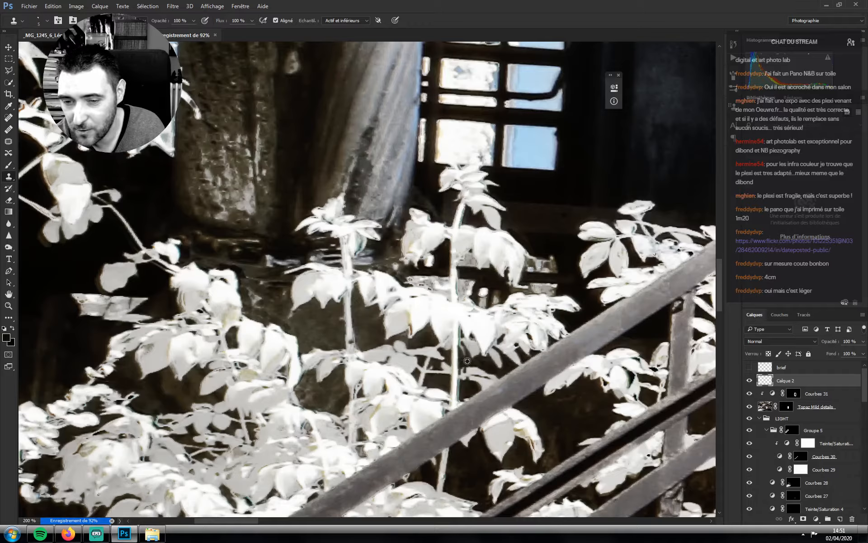
mouse_move(459, 398)
mouse_down()
mouse_move(459, 379)
mouse_move(461, 395)
mouse_up()
alt+click(470, 385)
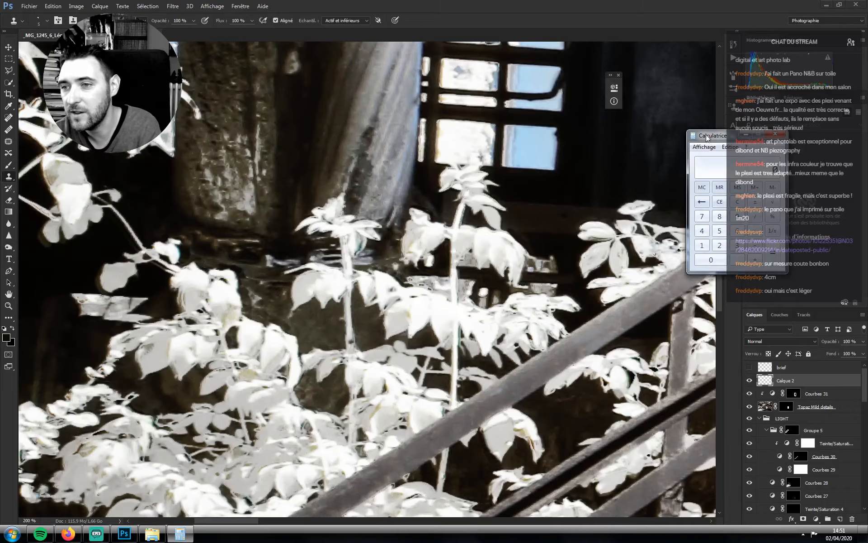
Switch to the Calculator, multiply 12 by 30, and close it
drag(710, 135, 470, 164)
text(2)
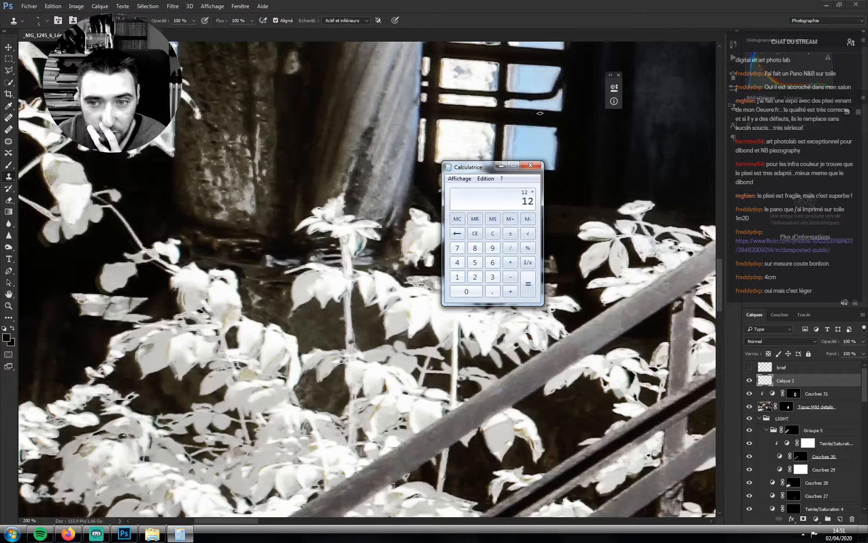
text(30)
key(Return)
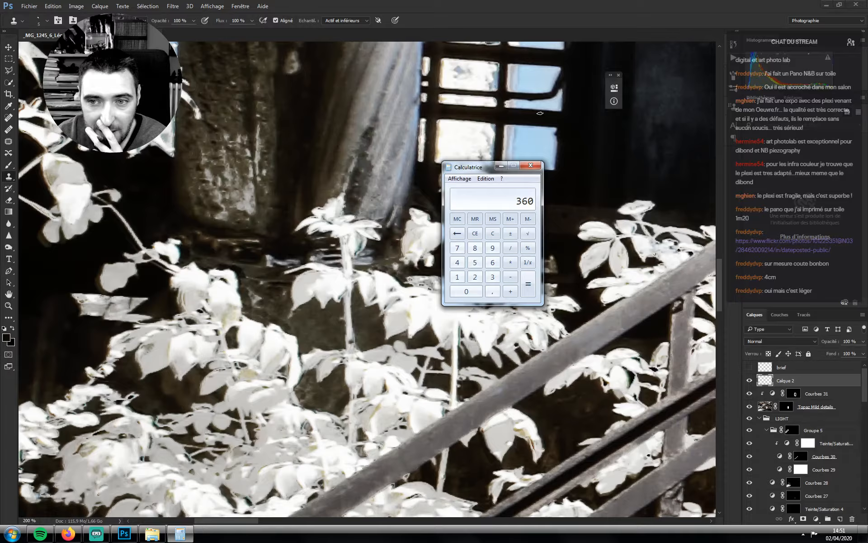
click(531, 166)
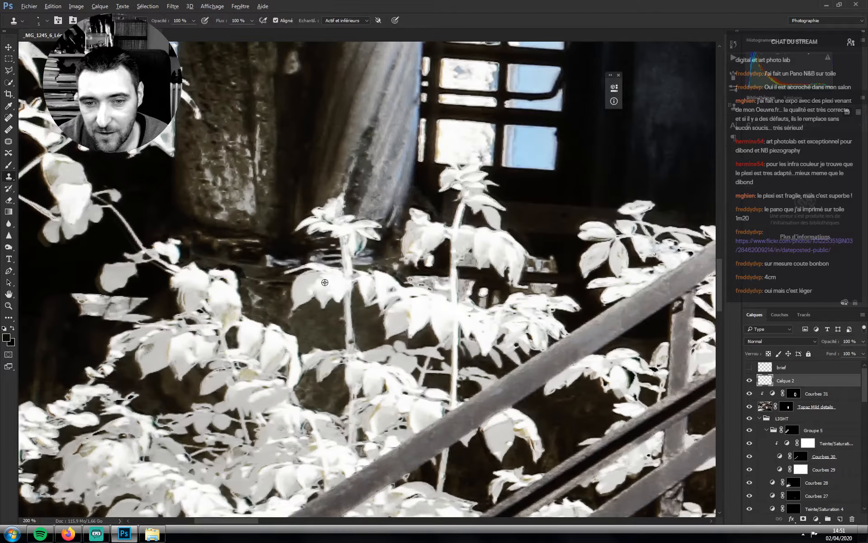
Clone clean tones over the fringed edge of the drooping leaf cluster below and beside the large pillar
drag(308, 274, 390, 236)
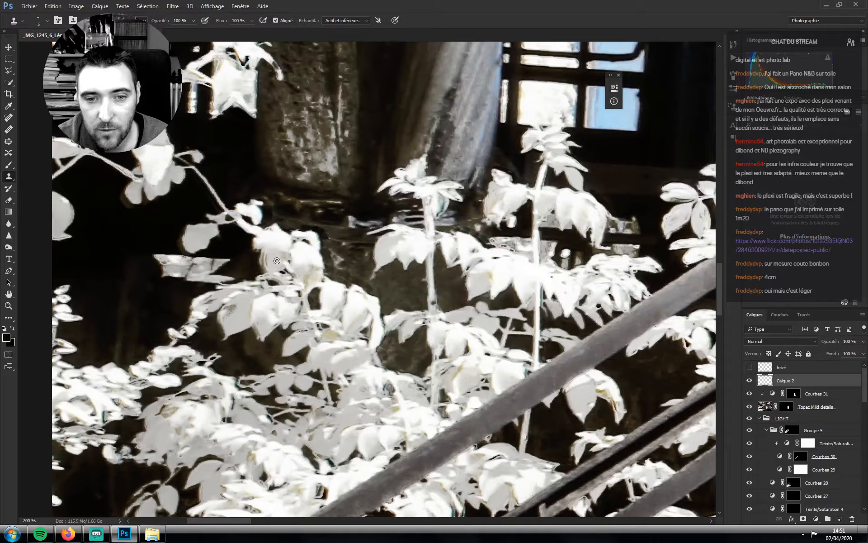
alt+click(276, 261)
drag(265, 253, 267, 266)
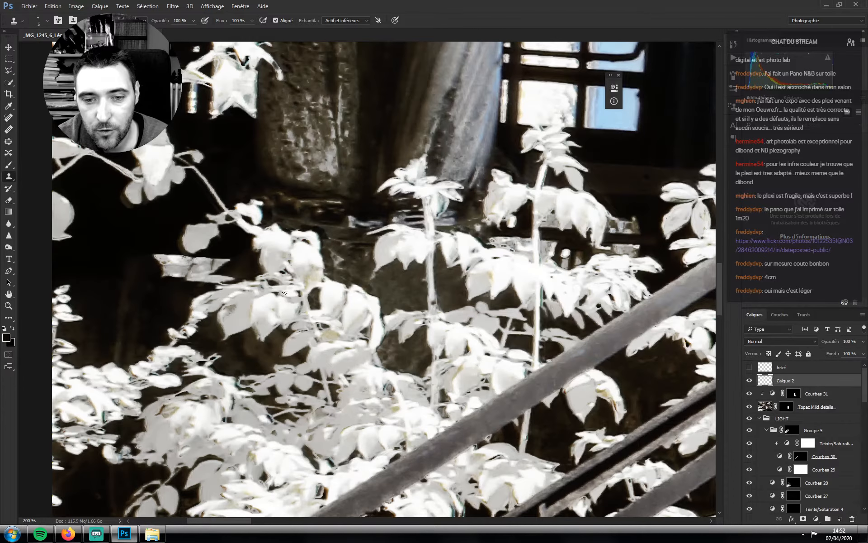
Clone out the fringes on the white leaves just above the upper handrail, between the two tall stems
drag(294, 343, 318, 298)
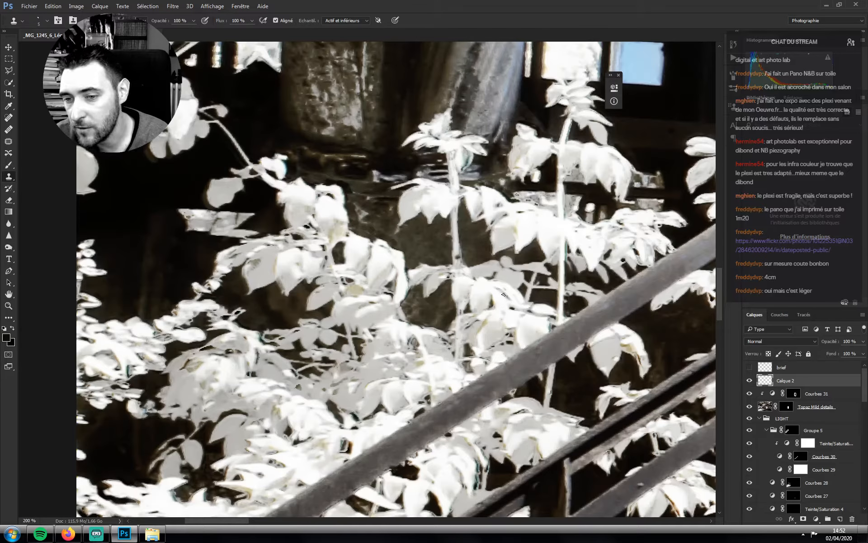
alt+click(495, 329)
drag(508, 334, 485, 350)
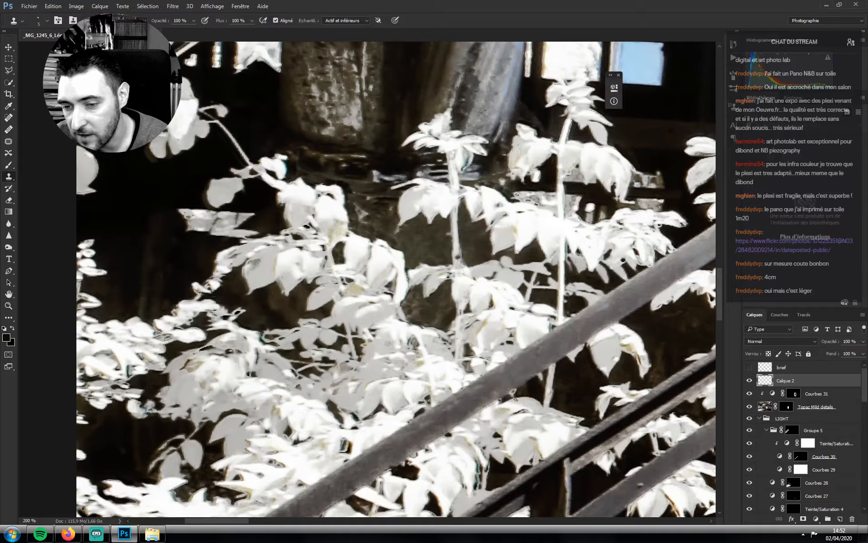
alt+click(493, 321)
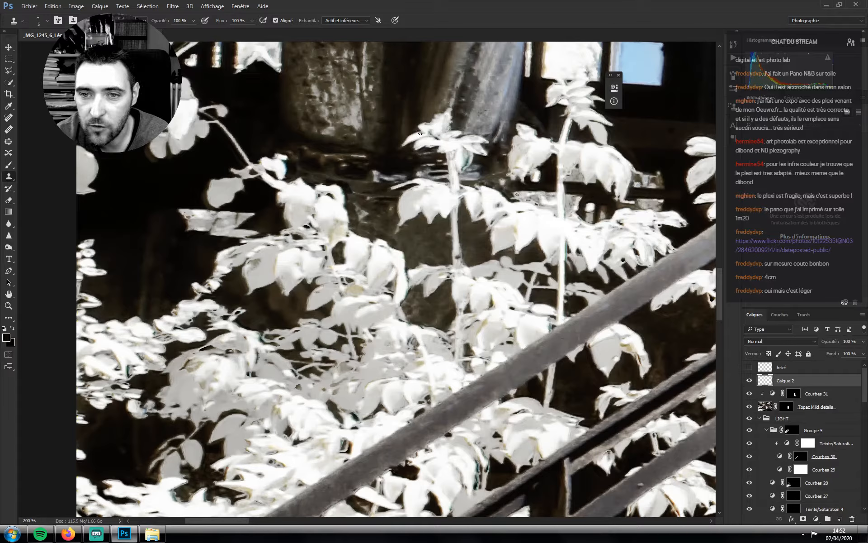
Clone out the outline on the leaf near the tip of the tall stem, just below the lit window
scroll(492, 175, right, 5)
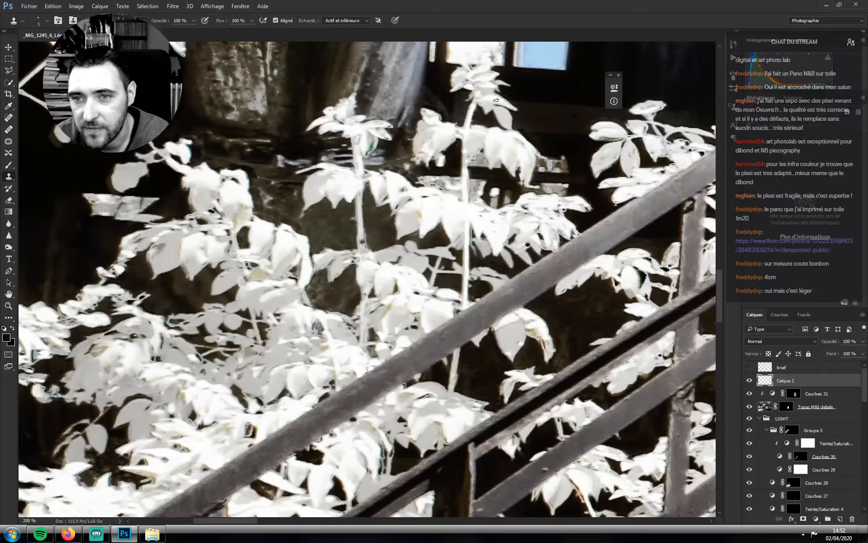
alt+click(492, 100)
drag(506, 103, 495, 95)
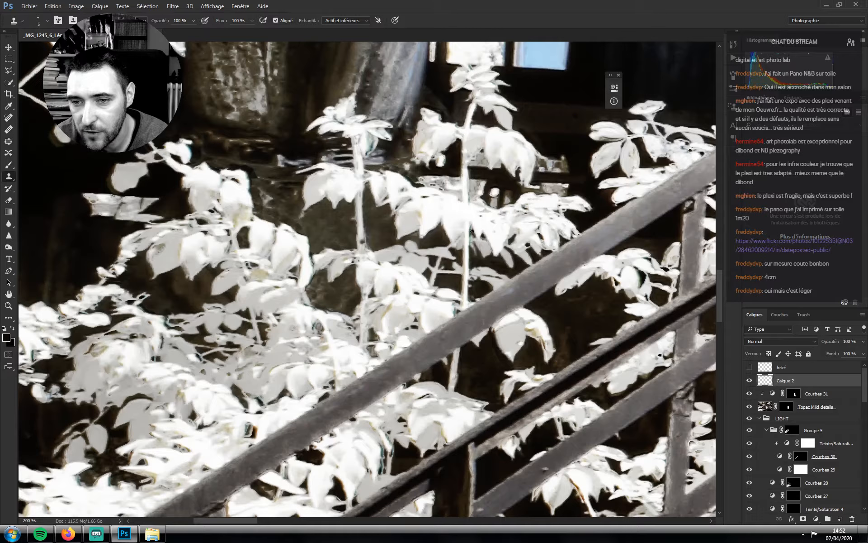
Clone over the dark, cyan-fringed patch in the leaf cluster beside the grey upright, between the upper handrail and the dark rail
drag(510, 254, 441, 232)
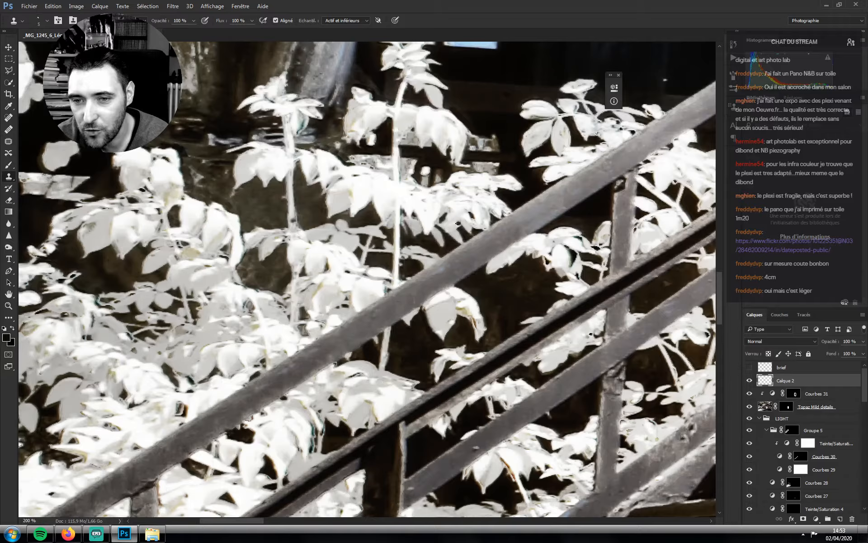
alt+click(576, 247)
drag(593, 250, 597, 247)
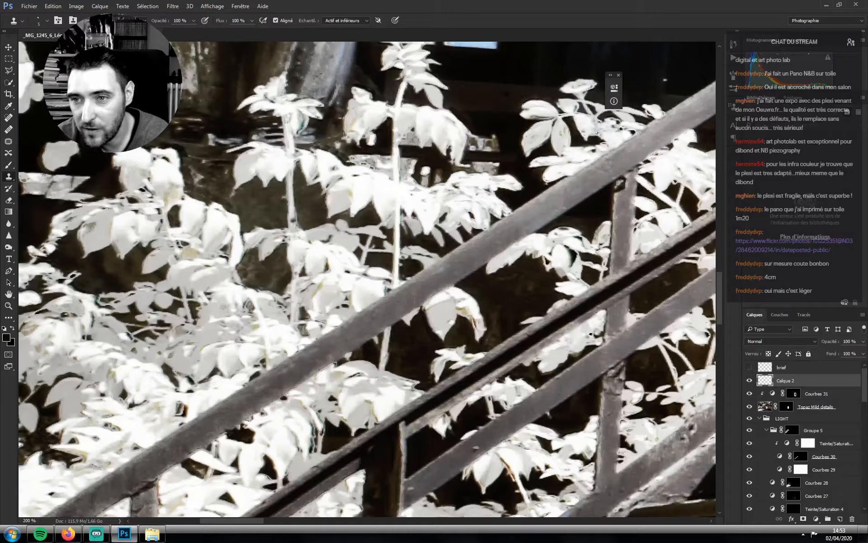
mouse_move(525, 232)
mouse_down()
mouse_move(450, 284)
mouse_move(418, 294)
mouse_up()
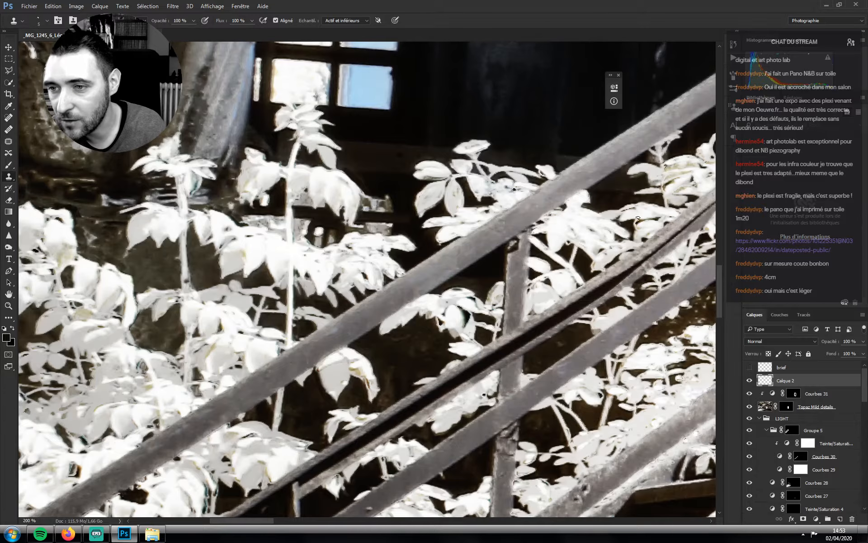
drag(624, 224, 569, 251)
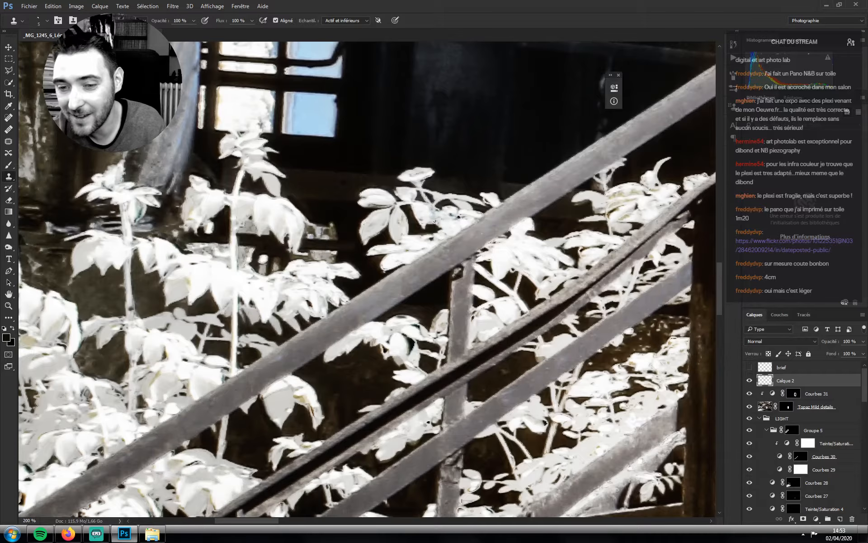
drag(441, 334, 446, 322)
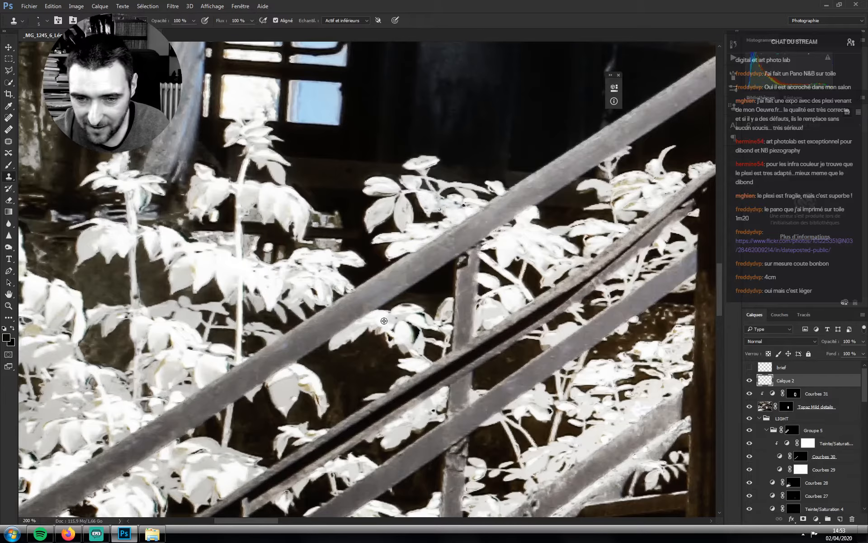
scroll(398, 316, down, 3)
scroll(399, 317, left, 3)
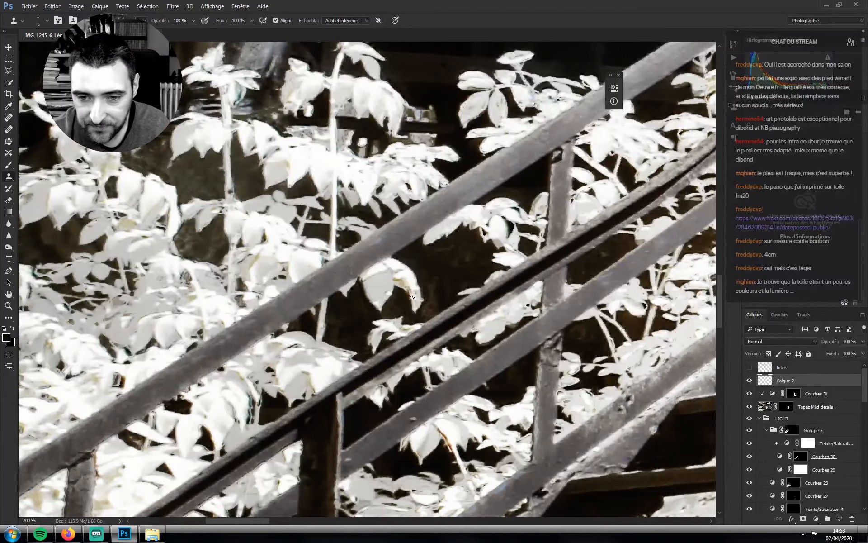
drag(411, 255, 500, 251)
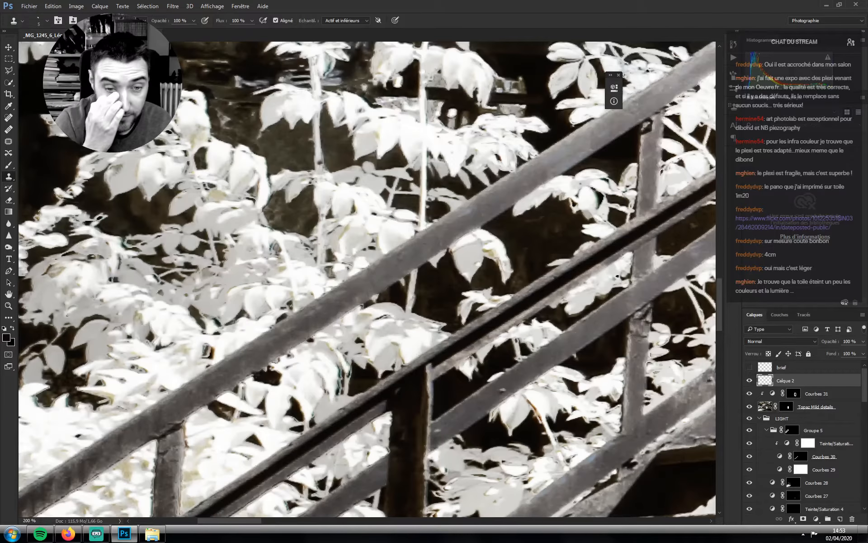
Inspect the foliage above, between and below the handrails for remaining dark or coloured fringes
drag(277, 331, 364, 345)
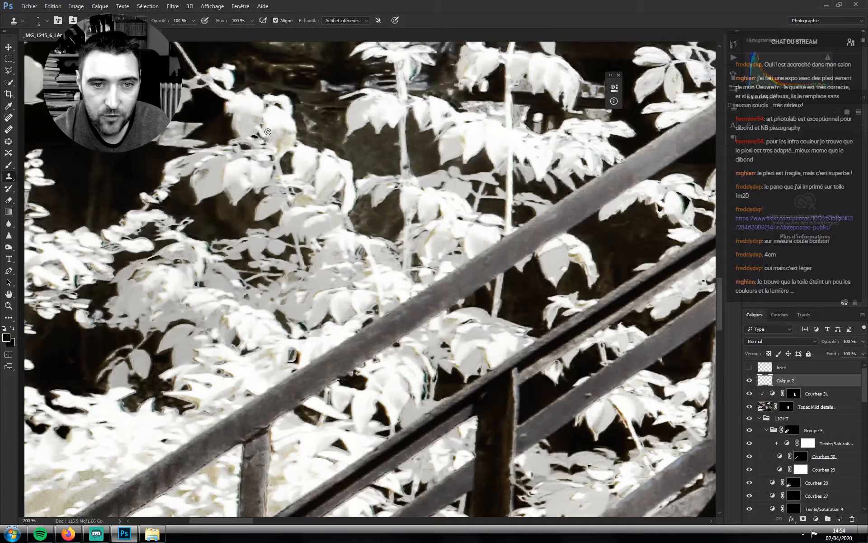
scroll(351, 203, down, 2)
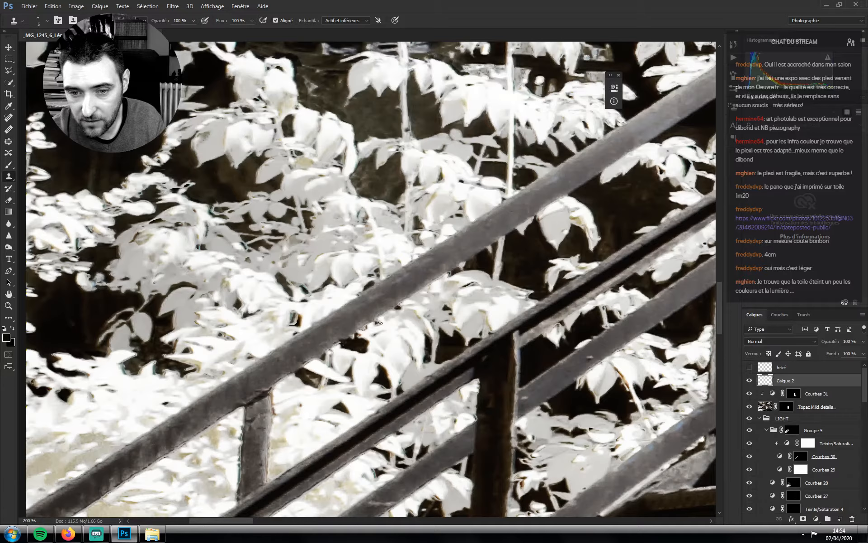
drag(388, 329, 402, 299)
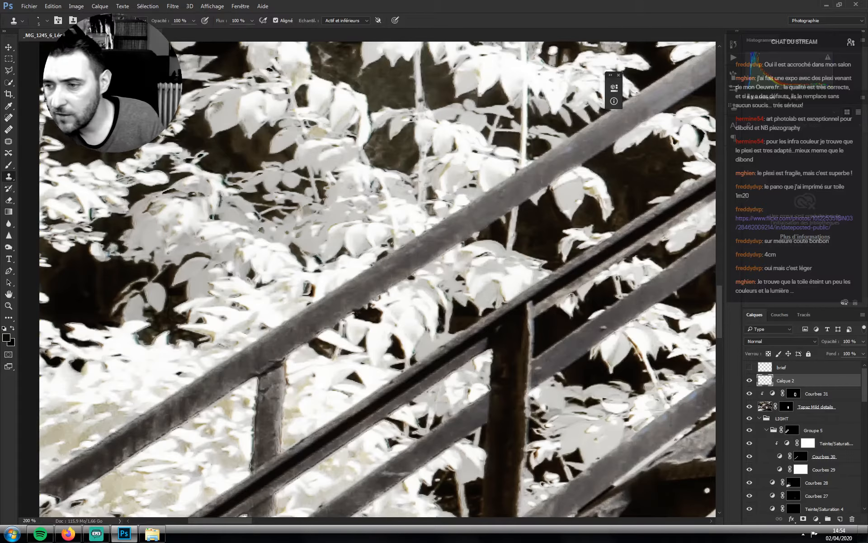
scroll(422, 364, right, 2)
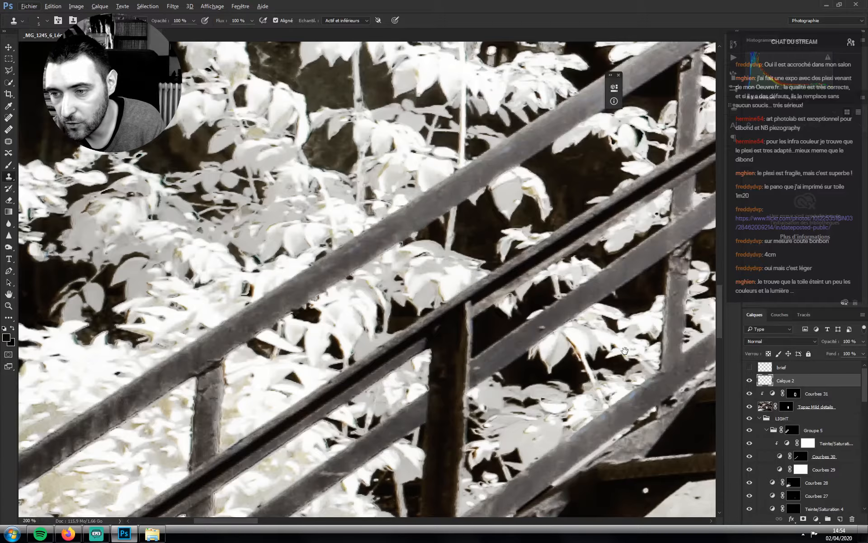
scroll(627, 344, right, 3)
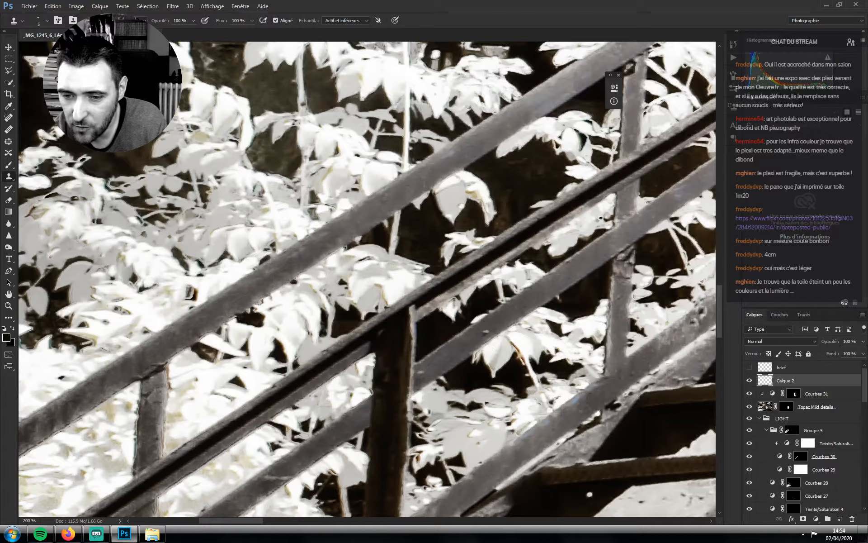
drag(455, 364, 568, 296)
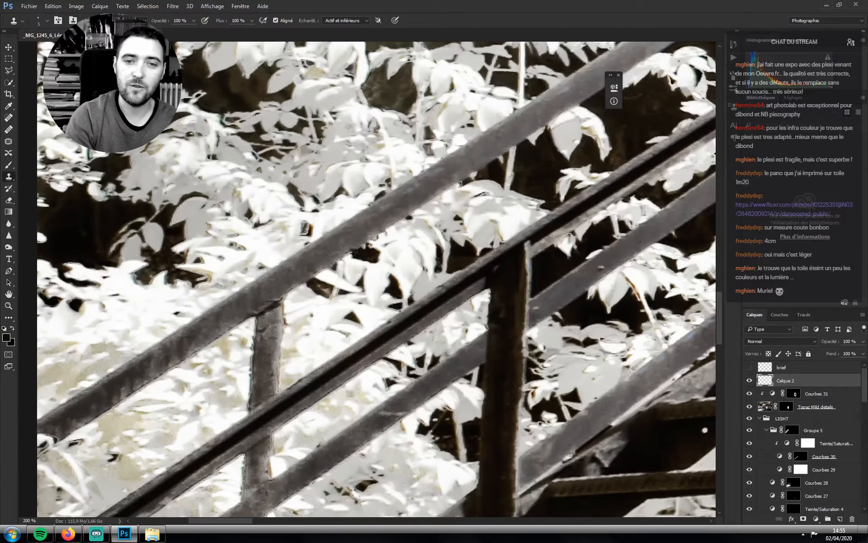
drag(303, 232, 338, 276)
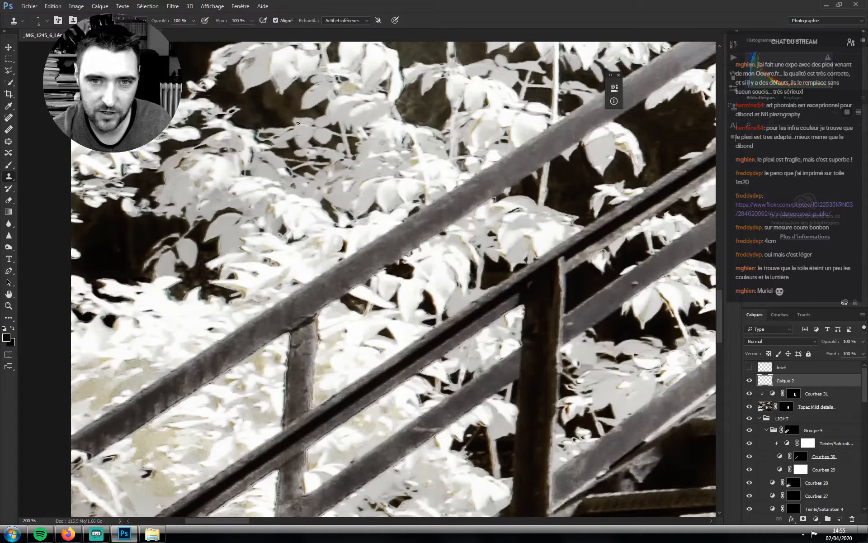
drag(325, 142, 341, 205)
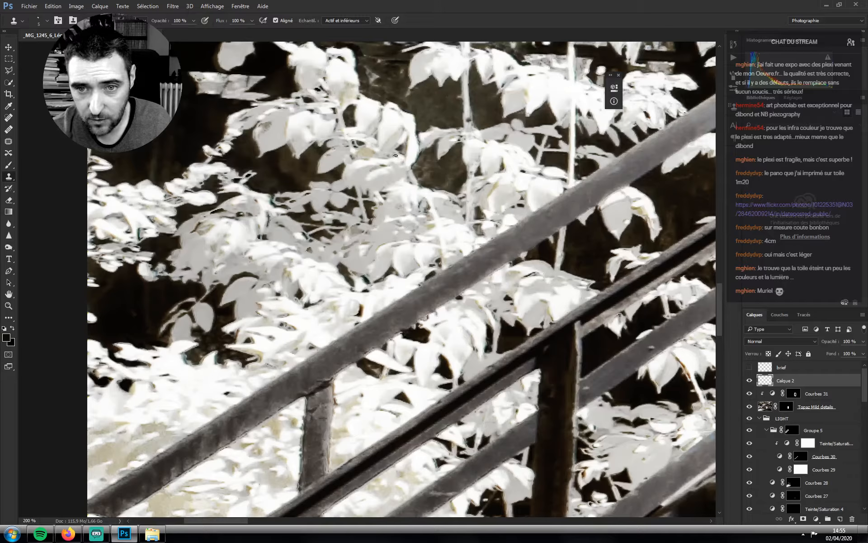
drag(392, 165, 418, 190)
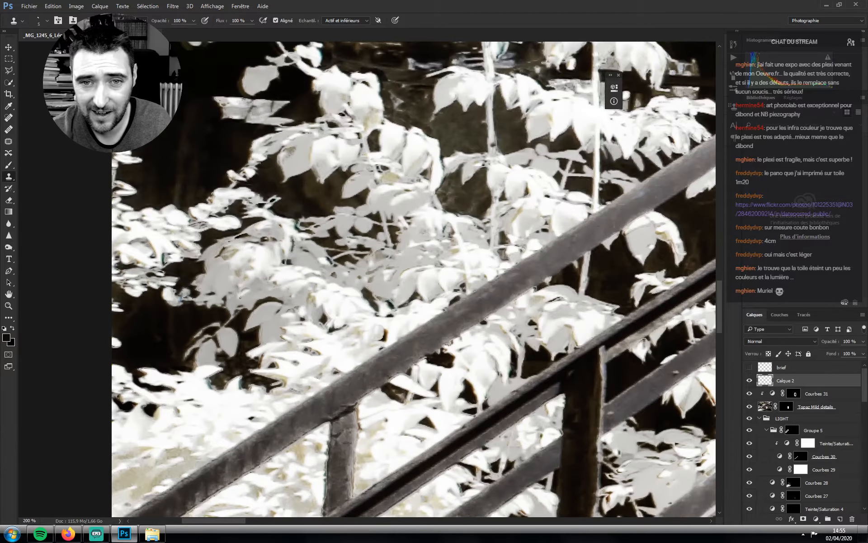
drag(341, 114, 381, 55)
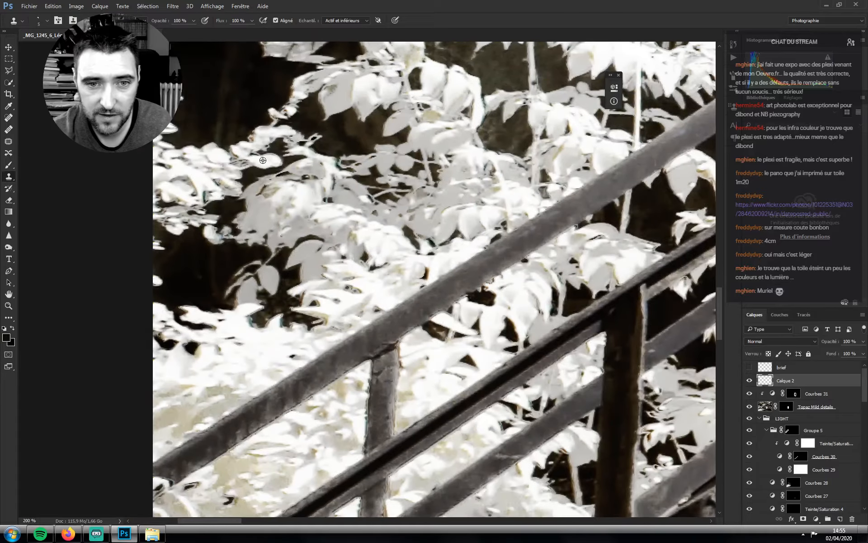
Clone out the fringes on the small leaves bordering the dark gap above the upper handrail and on the drooping leaf over them
drag(235, 163, 253, 159)
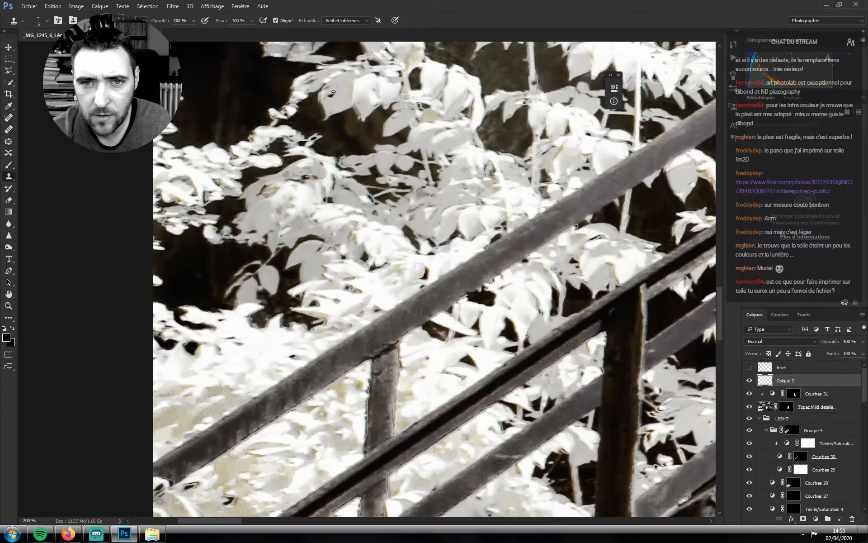
drag(333, 94, 331, 96)
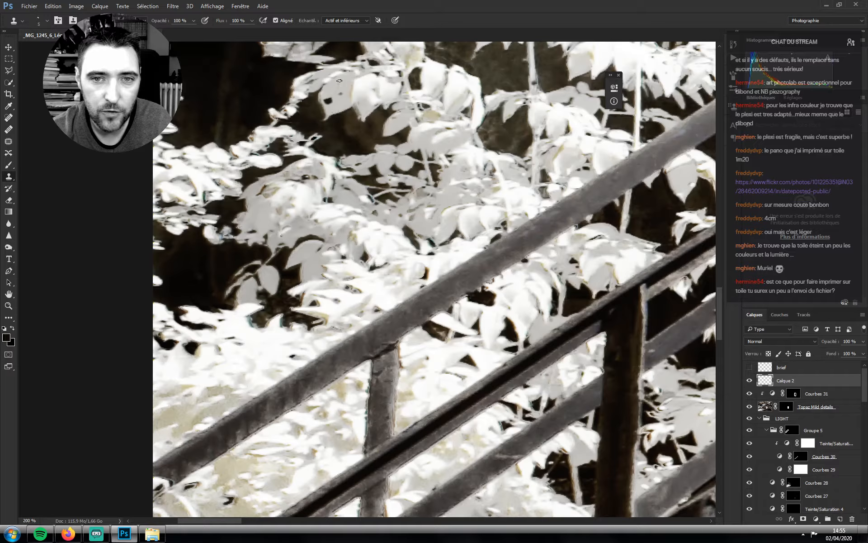
mouse_move(328, 100)
mouse_down()
mouse_move(340, 103)
mouse_move(340, 89)
mouse_up()
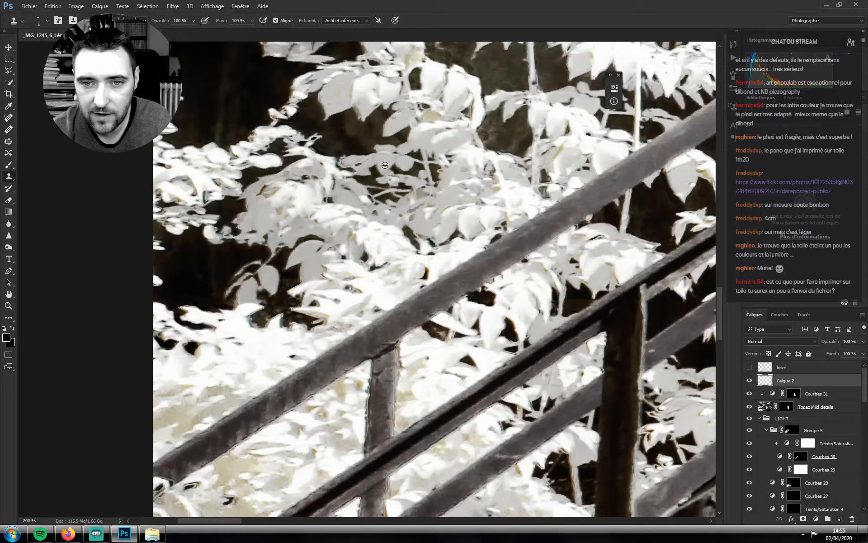
alt+click(344, 142)
drag(343, 156, 339, 161)
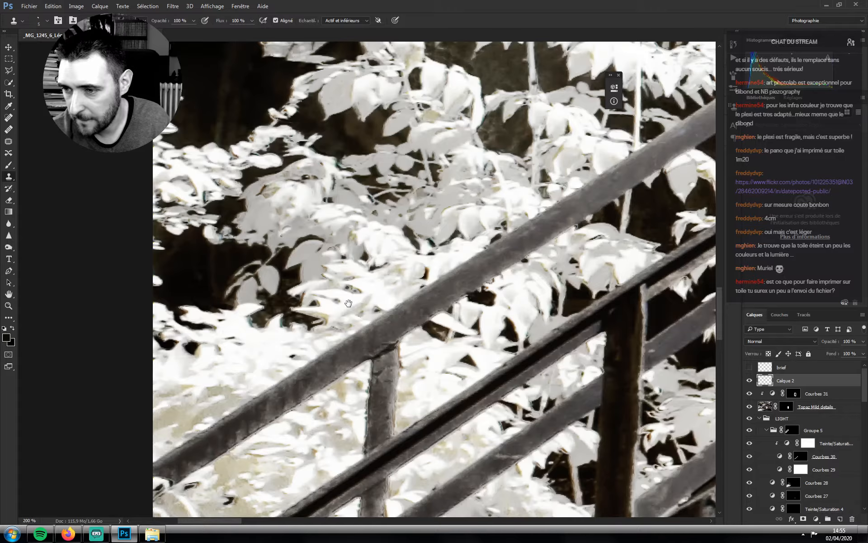
Clone clean tones over the fringed leaf edges around the dark gap just below the pair of hanging grey leaves
drag(348, 303, 359, 272)
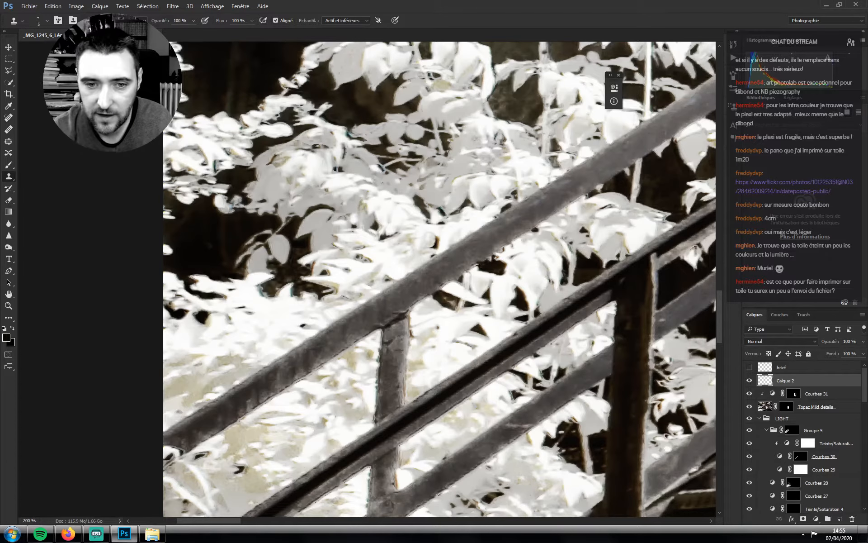
mouse_move(275, 293)
mouse_down()
mouse_move(283, 274)
mouse_move(265, 282)
mouse_up()
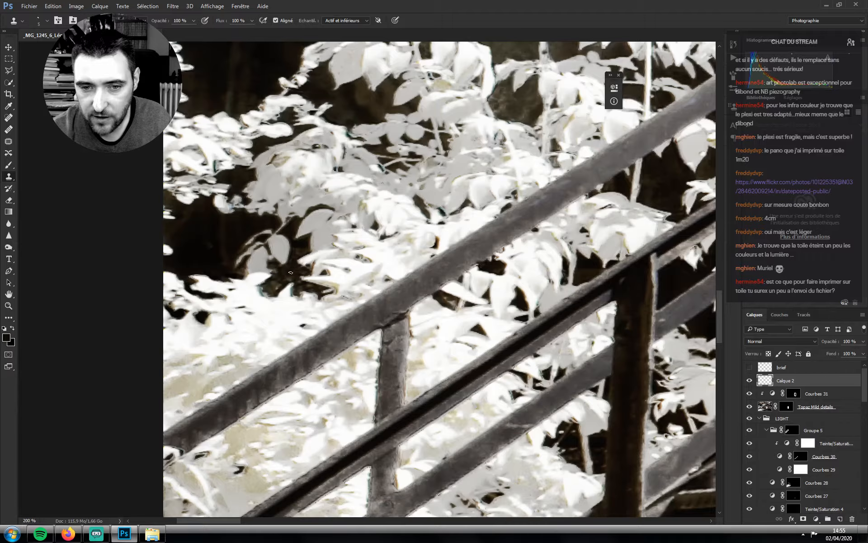
mouse_move(319, 292)
mouse_down()
mouse_move(325, 259)
mouse_move(329, 276)
mouse_up()
alt+click(340, 276)
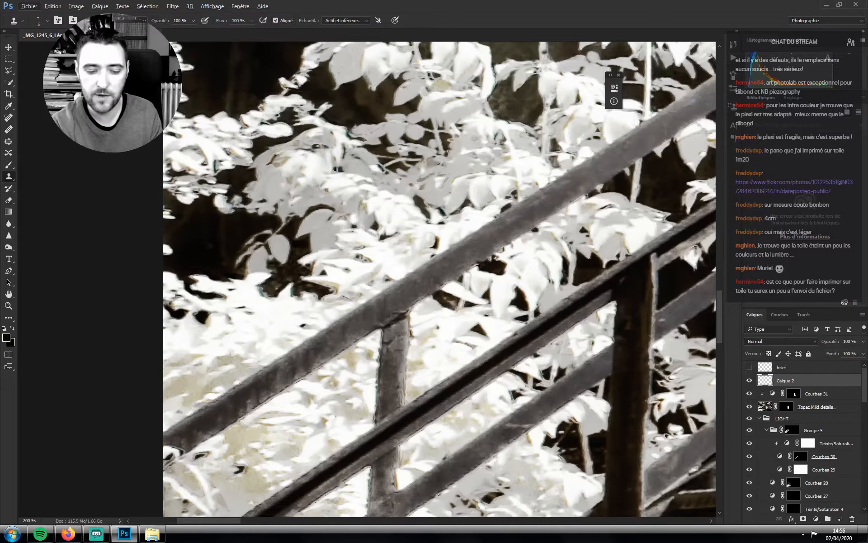
Fit the whole photo in view and flatten the image, discarding the hidden layers
key(z)
key(ctrl+0)
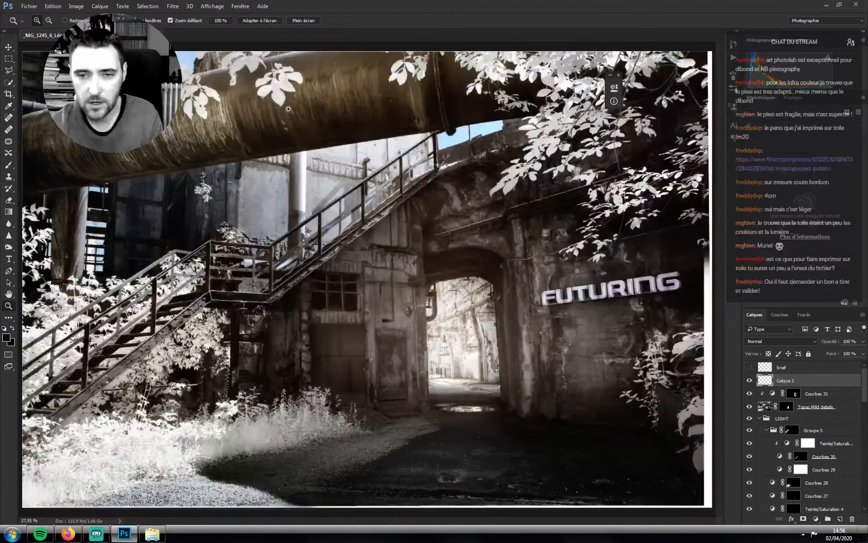
click(100, 6)
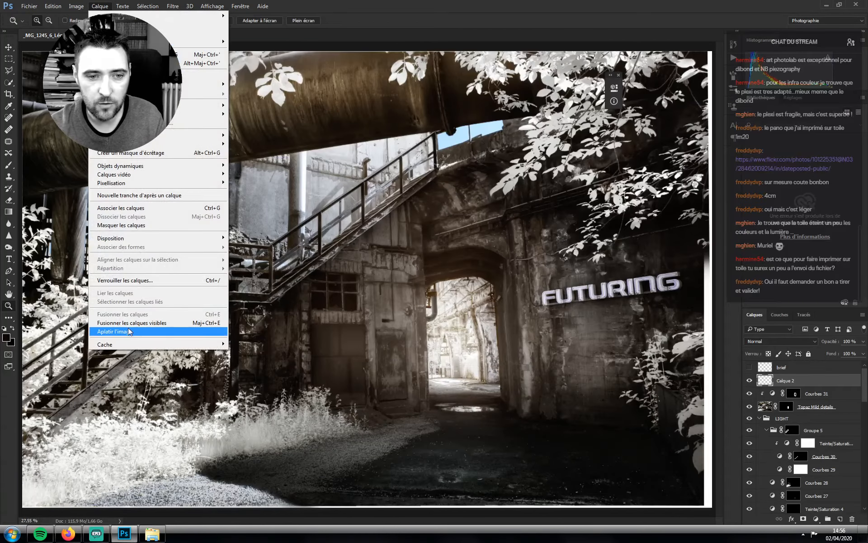
click(129, 331)
click(405, 198)
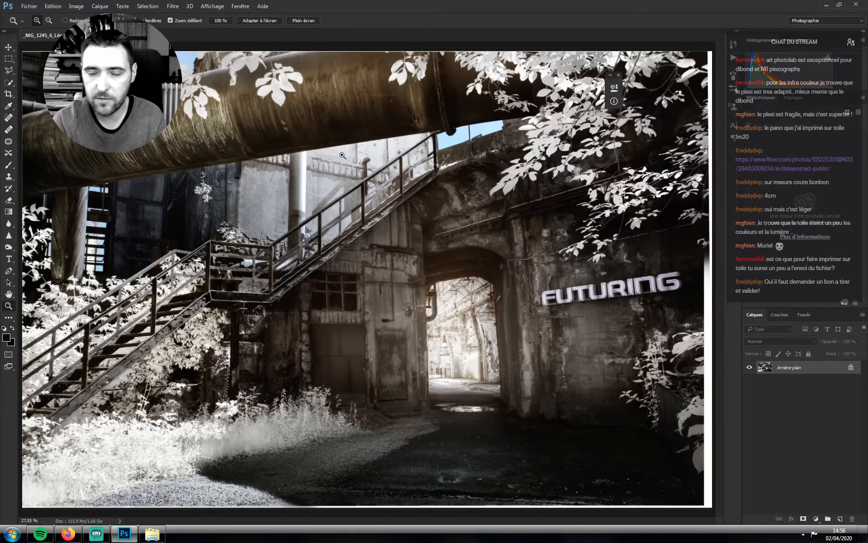
Start a profile conversion and choose PICTO_Lambda_Coul_RC_Brillant_3.icc as the destination profile
click(53, 6)
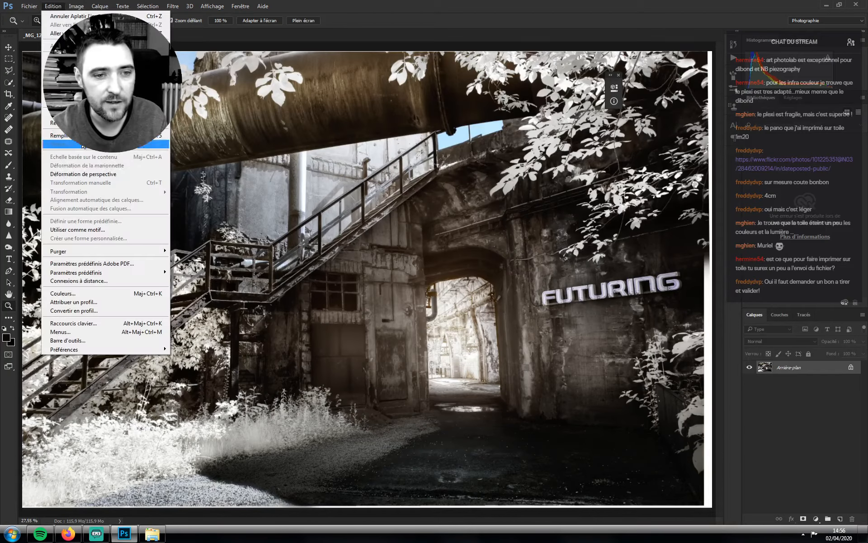
click(78, 311)
drag(609, 196, 355, 143)
click(398, 190)
drag(506, 245, 502, 343)
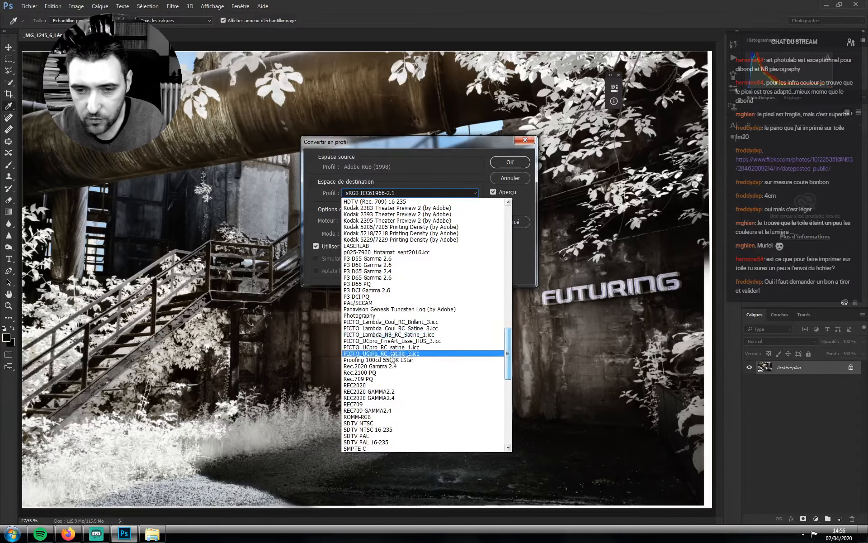
click(385, 322)
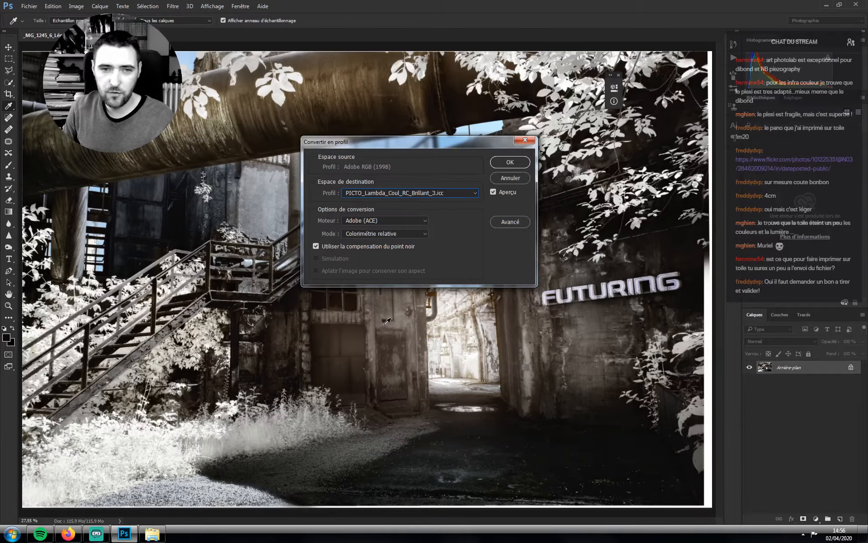
Preview the PICTO_UCpro_FineArt_Lisse_HUS_3.icc and PICTO_Lambda_NB_RC_Satine_1.icc destination profiles, with the conversion dialog moved clear of the staircase and archway
click(401, 192)
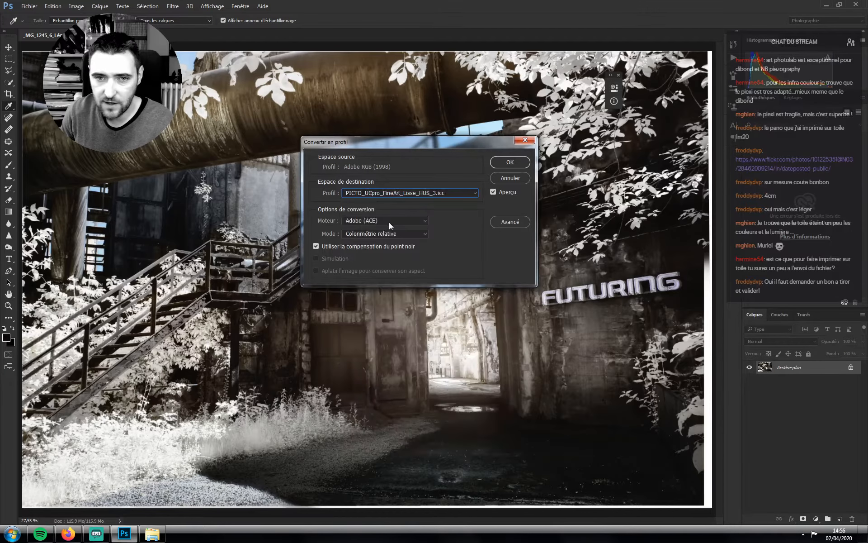
click(389, 220)
drag(412, 148, 621, 245)
key(Up)
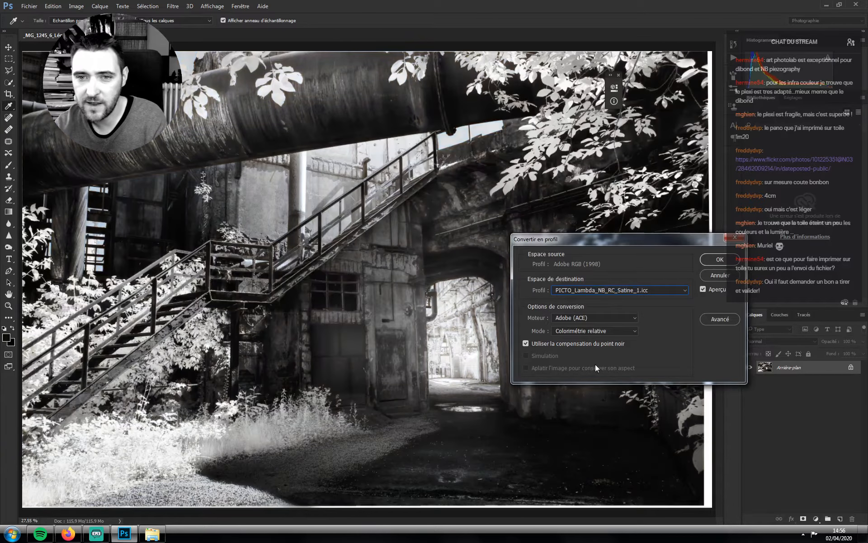
Compare the photo's preview between the PICTO_UCpro_FineArt_Lisse_HUS_3.icc and PICTO_UCpro_RC_satine_1.icc destination profiles, switching back and forth repeatedly
key(Down)
key(Down)
key(Up)
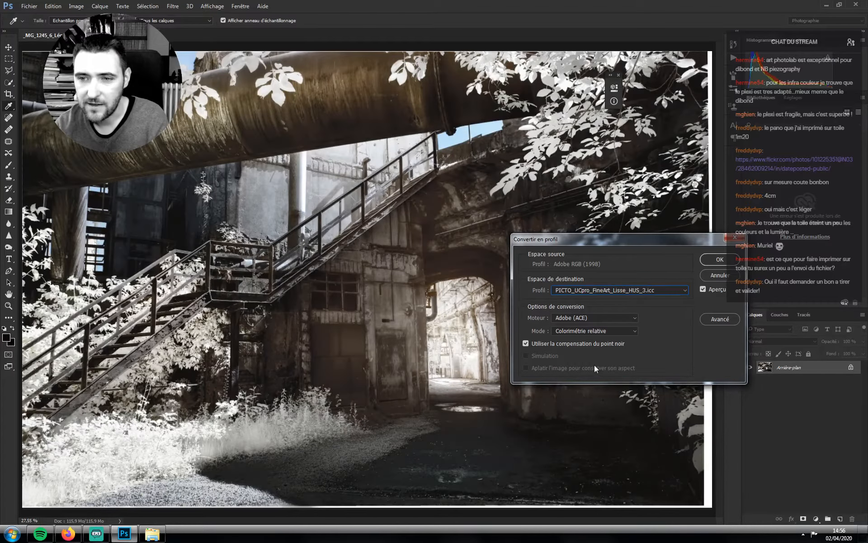
key(Down)
key(Up)
key(Down)
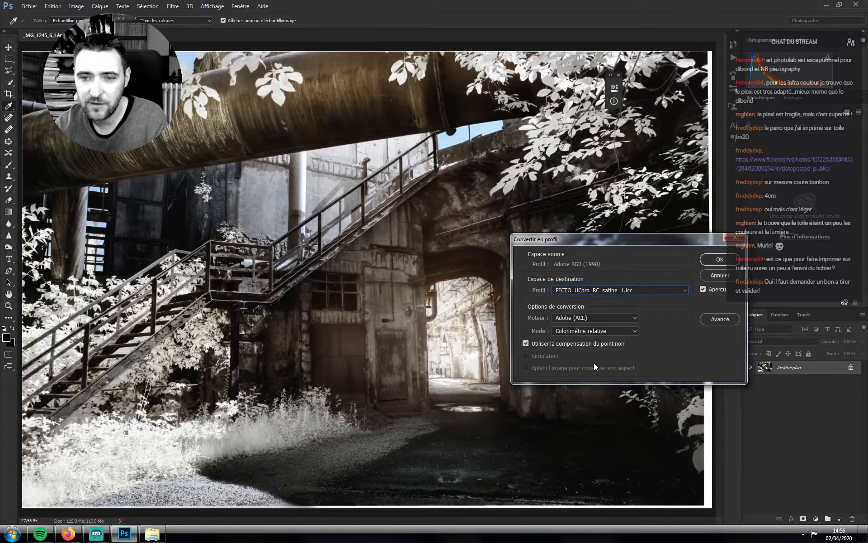
key(Up)
key(Down)
key(Up)
key(Down)
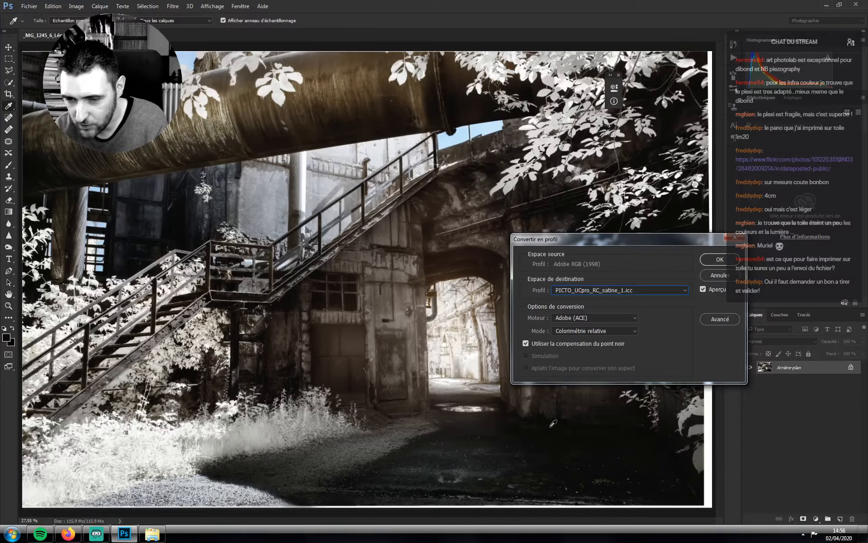
key(Up)
key(Down)
key(Up)
key(Down)
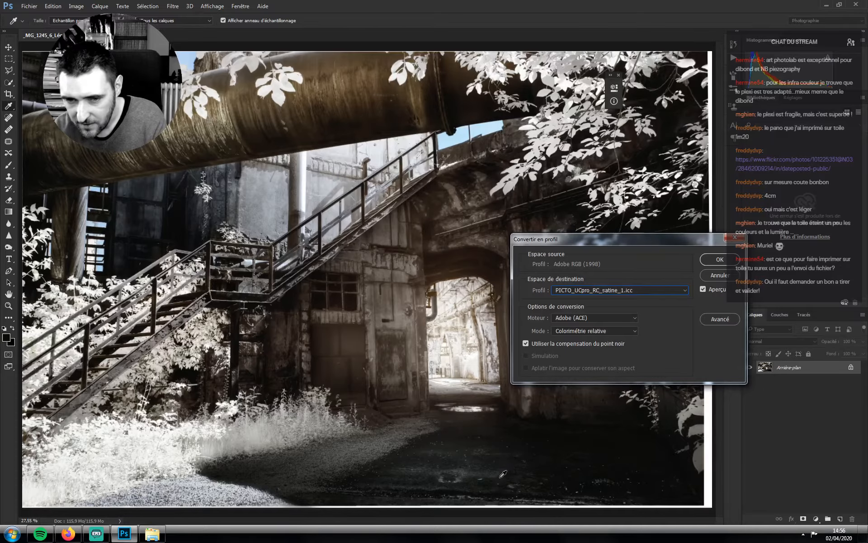
key(Up)
key(Down)
key(Up)
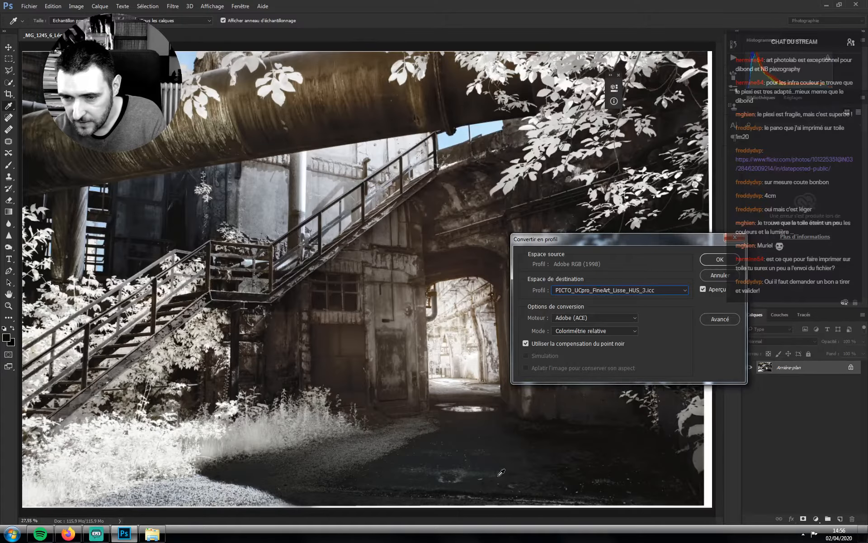
key(Down)
key(Up)
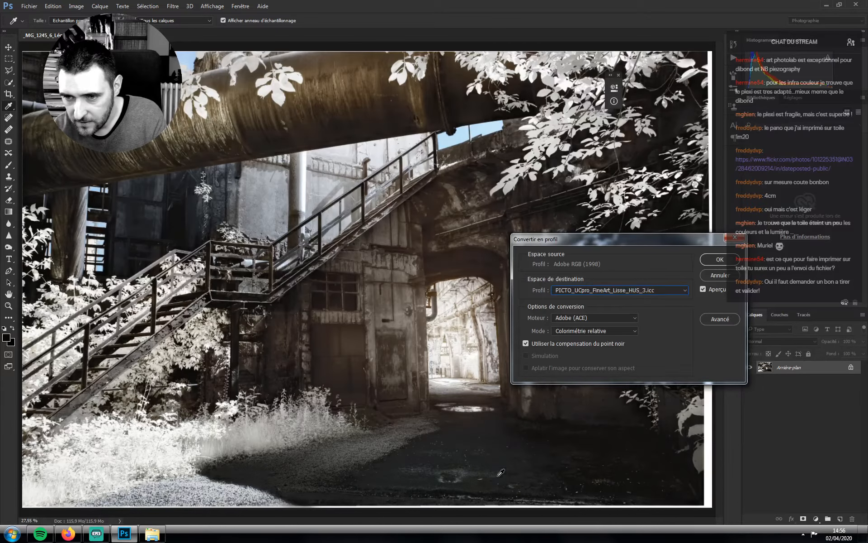
key(Down)
key(Up)
Compare the photo's preview between the PICTO_Lambda_NB_RC_Satine_1.icc and PICTO_Lambda_Coul_RC_Satine_3.icc destination profiles
key(Up)
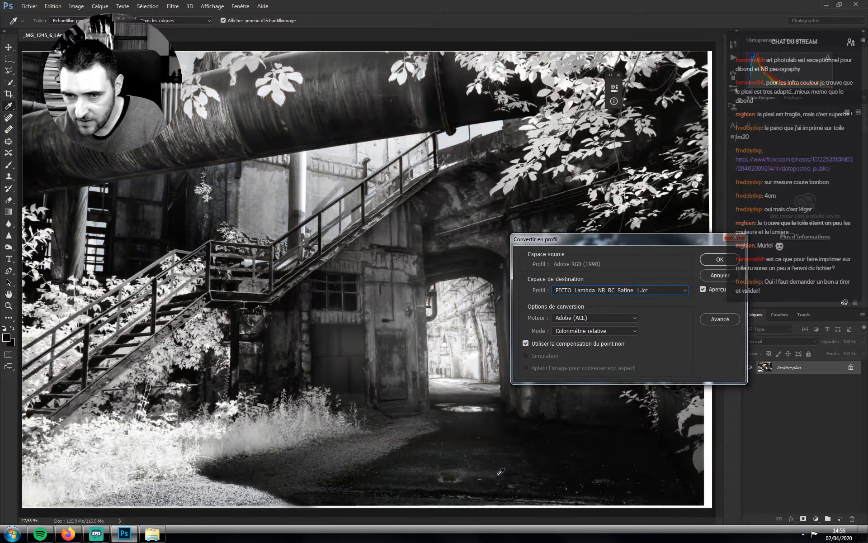
key(Up)
key(Down)
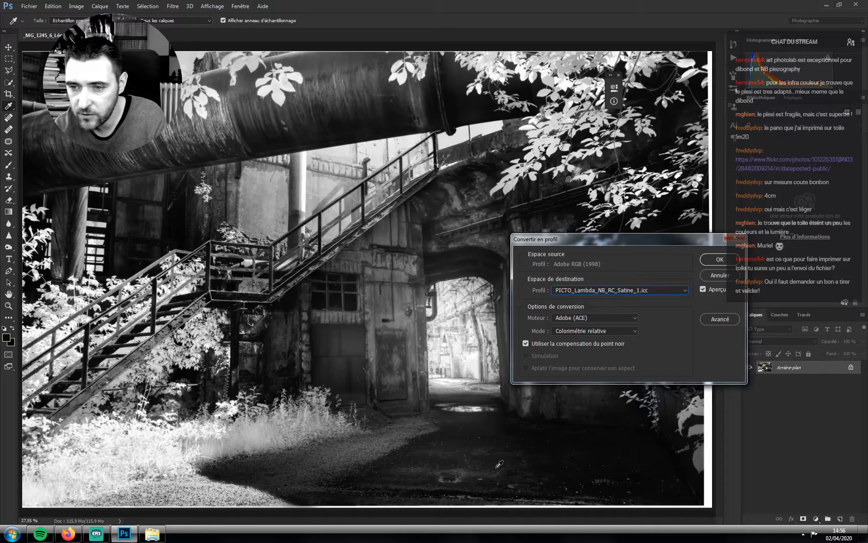
key(Up)
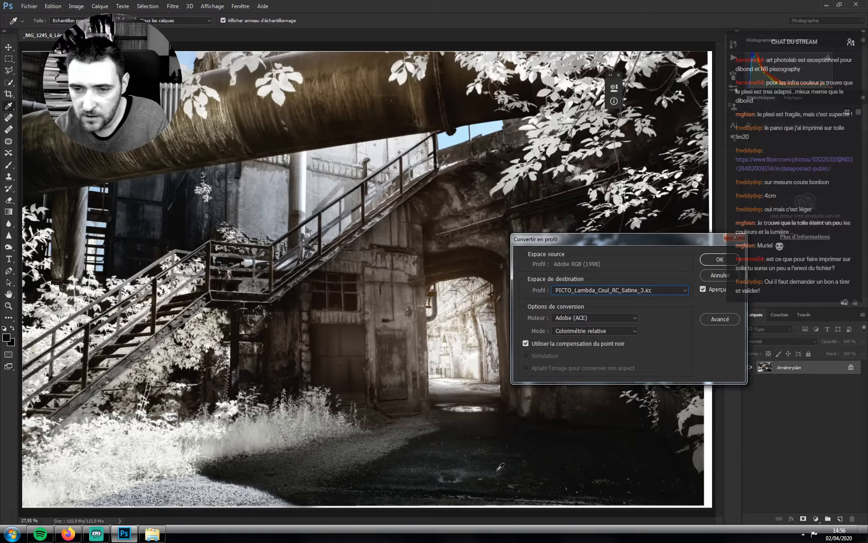
key(Down)
key(Up)
key(Down)
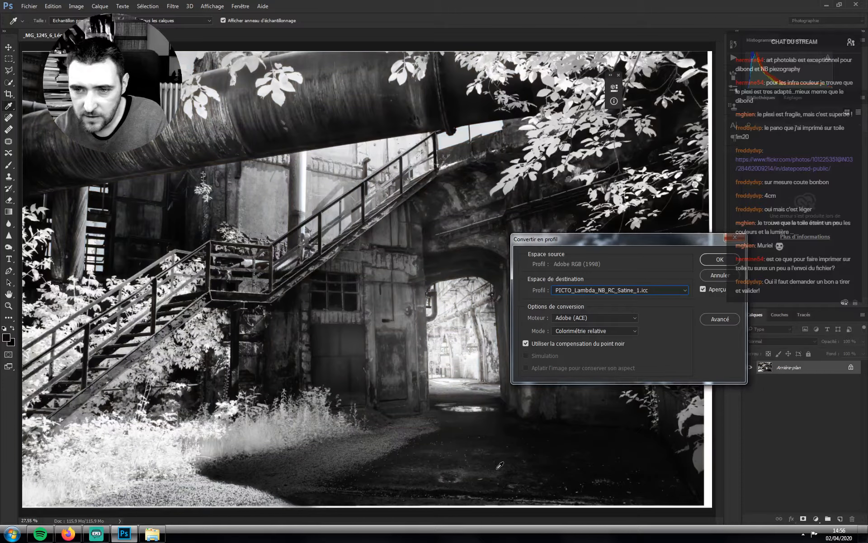
Preview the Photography destination profile on the photo, and cancel the profile conversion
key(Up)
key(Up)
key(Up)
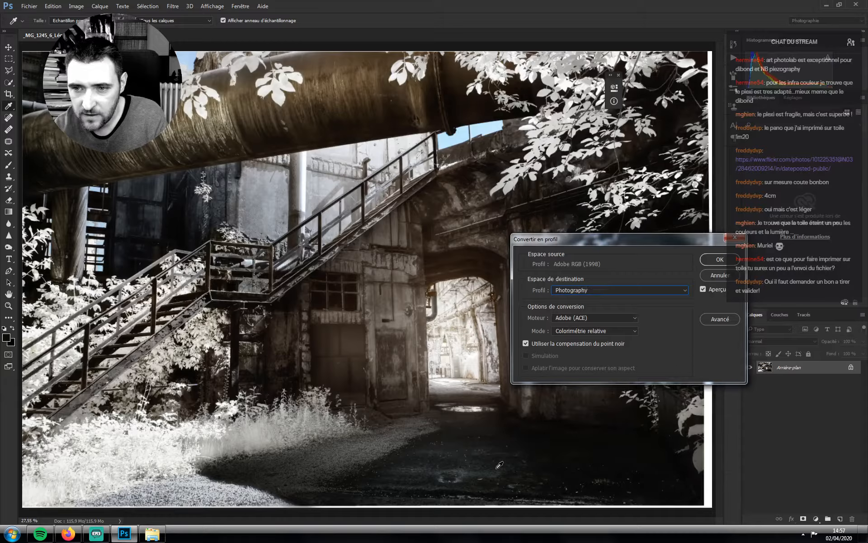
key(Down)
click(714, 276)
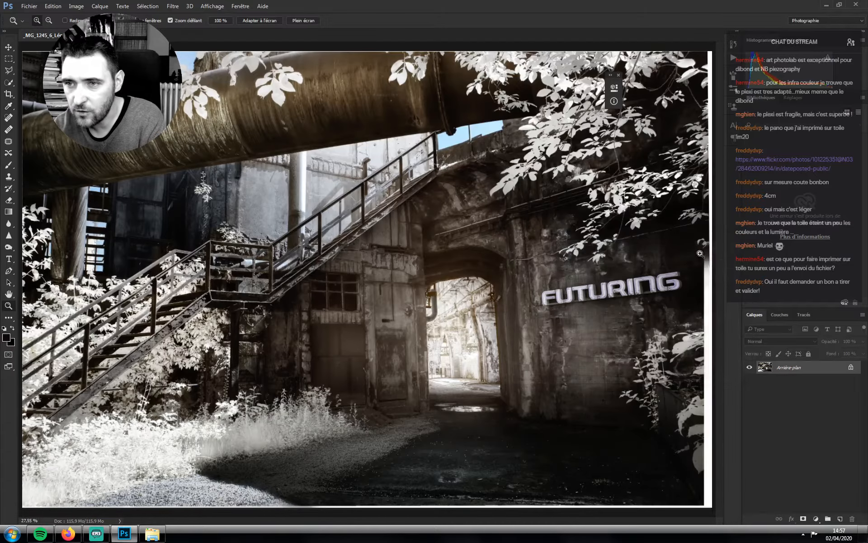
Revert the photo's history to the last clone stamp state before flattening, restoring the separate layers
click(733, 45)
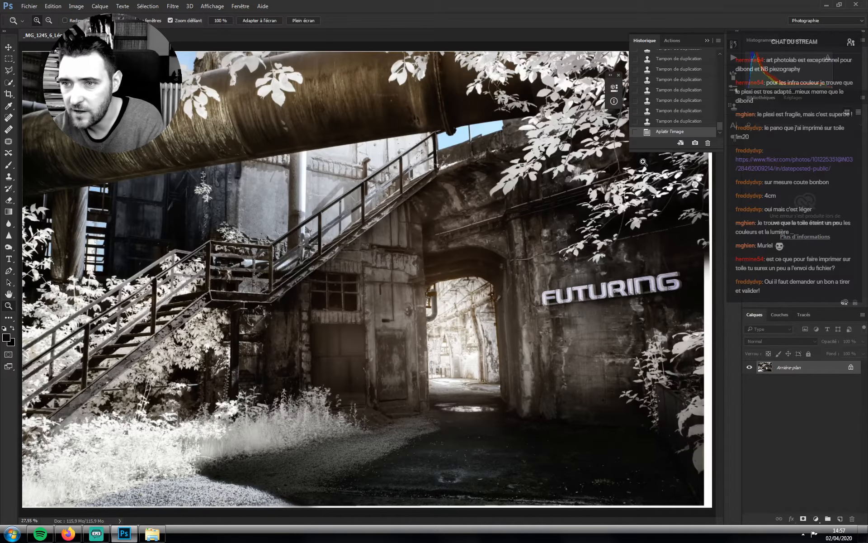
click(656, 123)
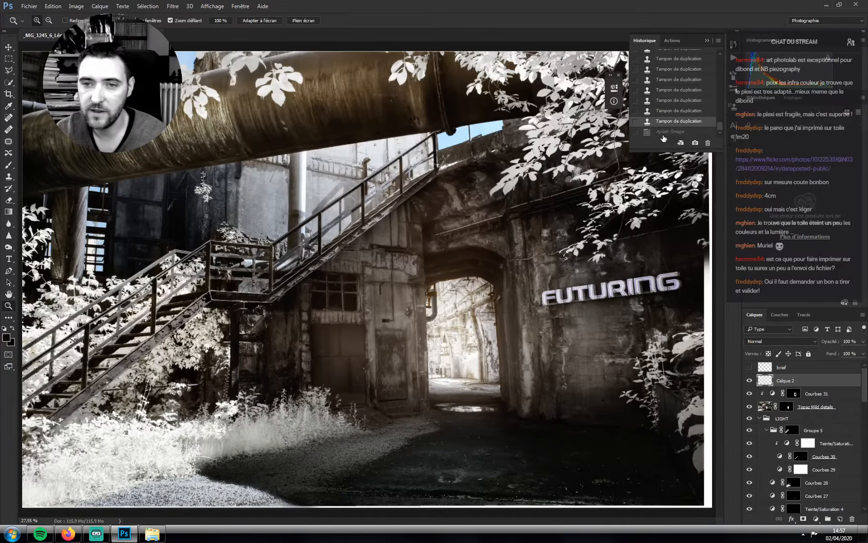
Compare the whole photo with and without the Calque 2 retouching layer by toggling its visibility repeatedly
key(ctrl+minus)
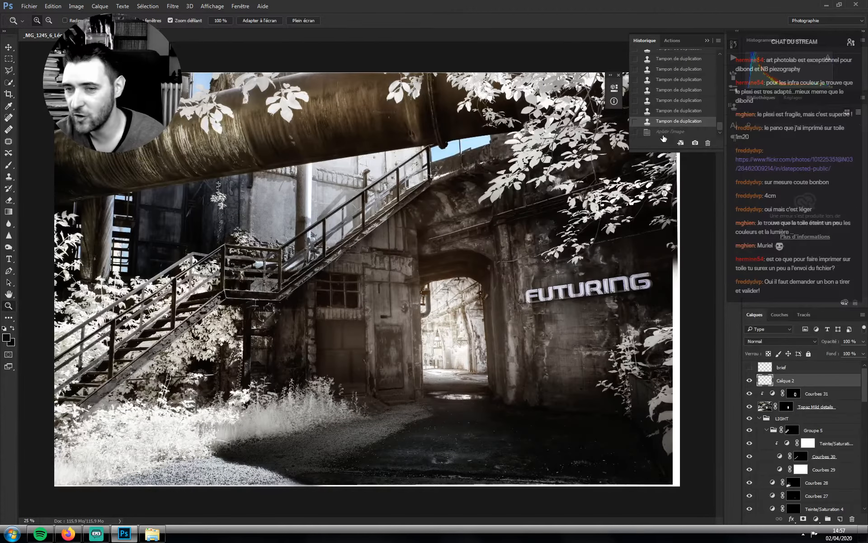
click(750, 381)
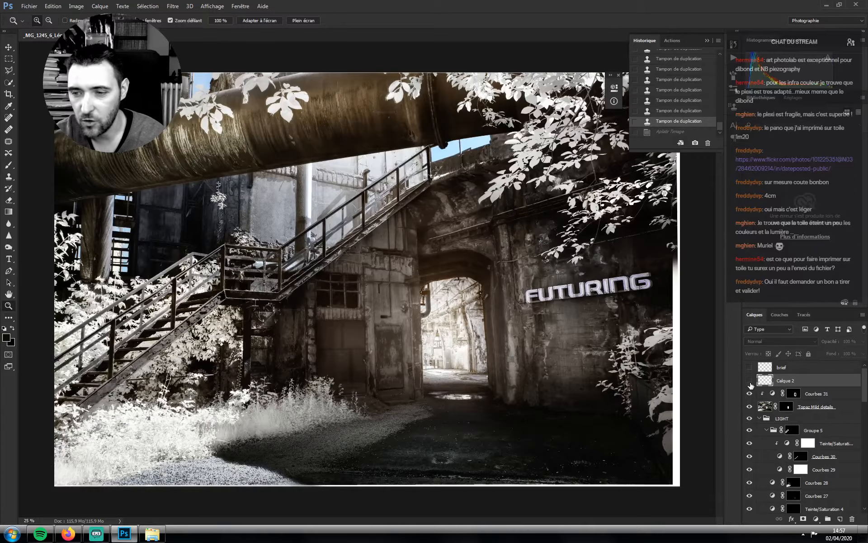
click(749, 380)
click(747, 377)
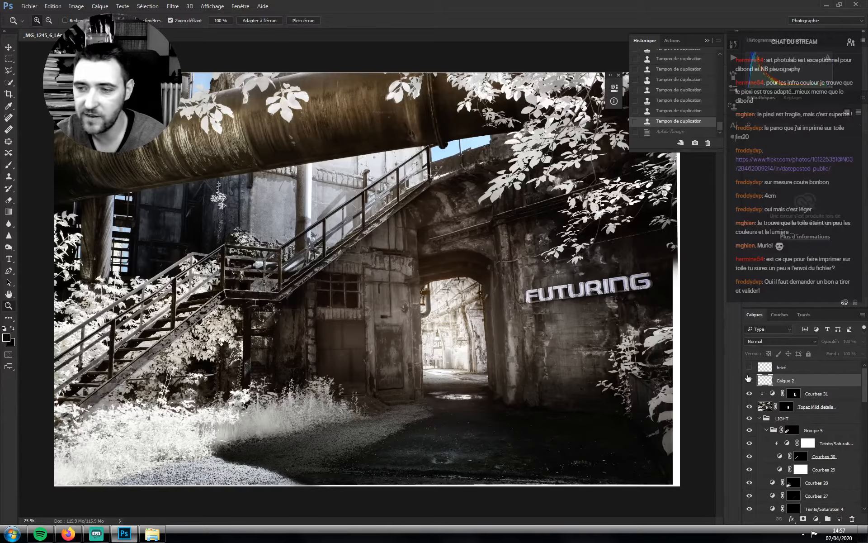
click(749, 381)
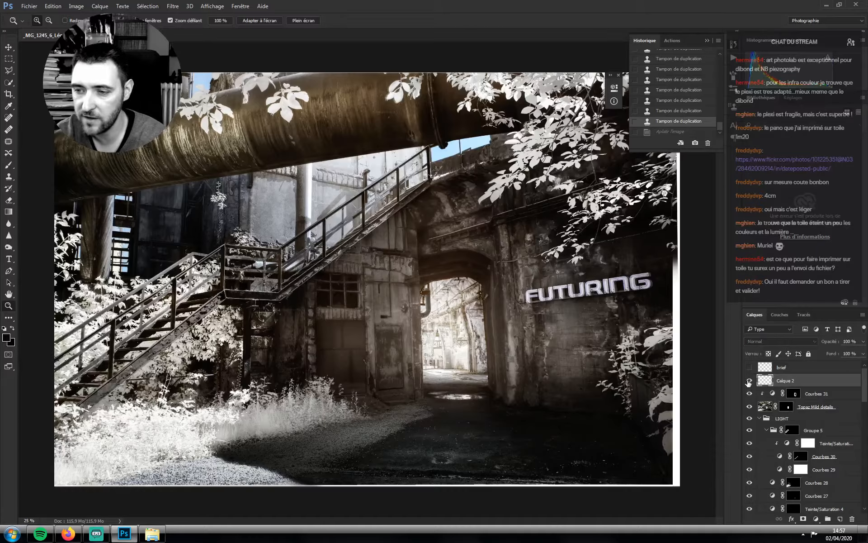
click(749, 381)
click(750, 382)
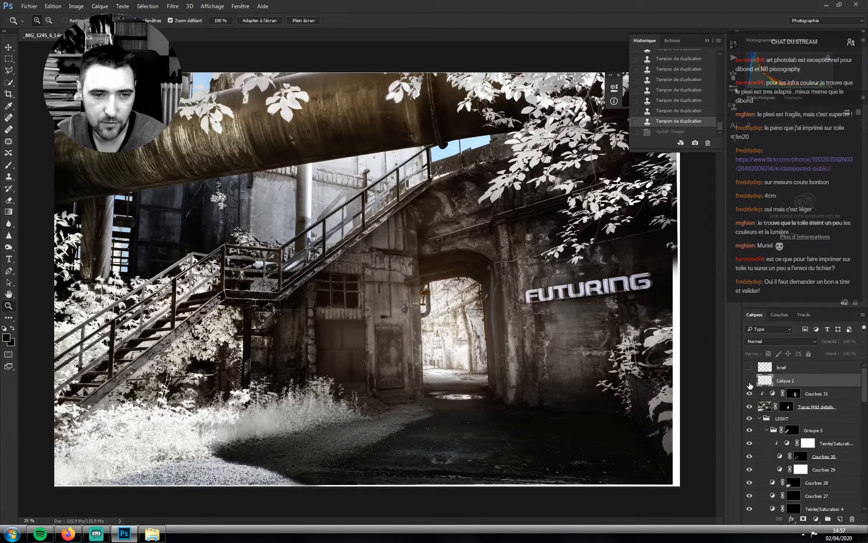
click(749, 384)
click(749, 383)
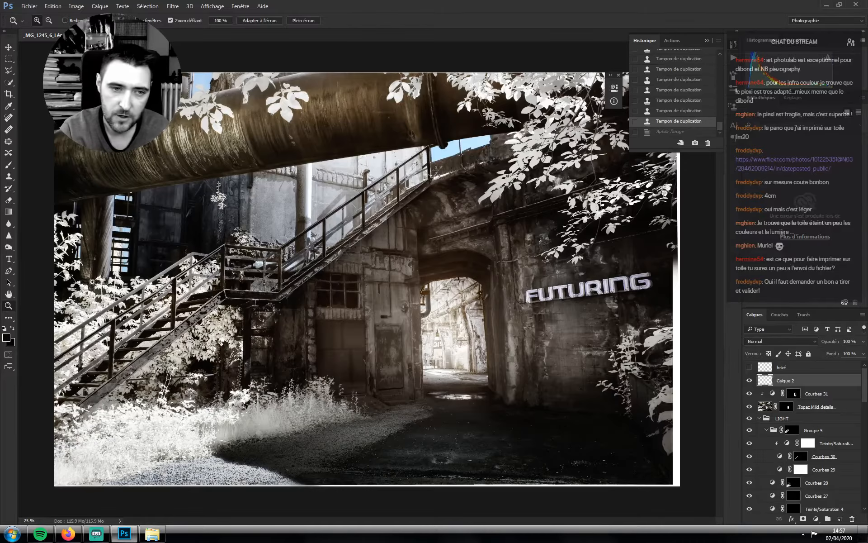
Clone out the coloured fringes on the upper leaves beside the large pipe at the photo's left edge
drag(63, 245, 286, 279)
key(s)
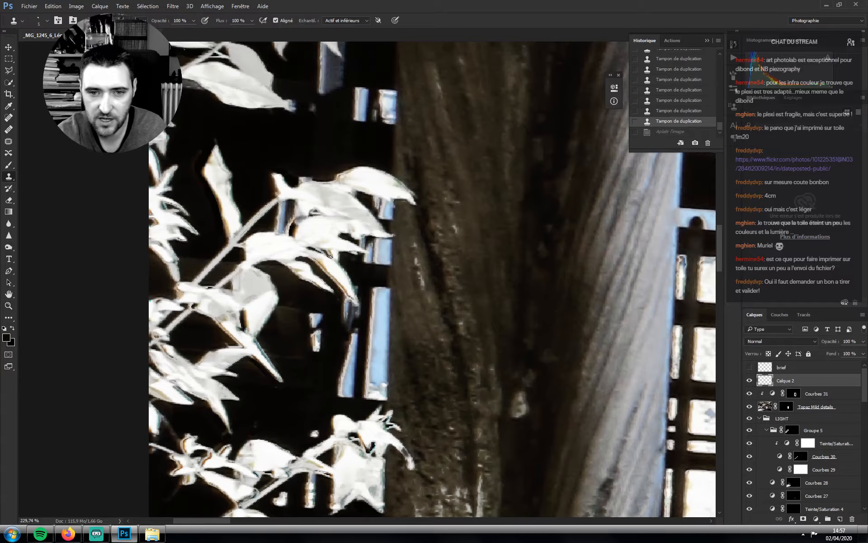
click(343, 287)
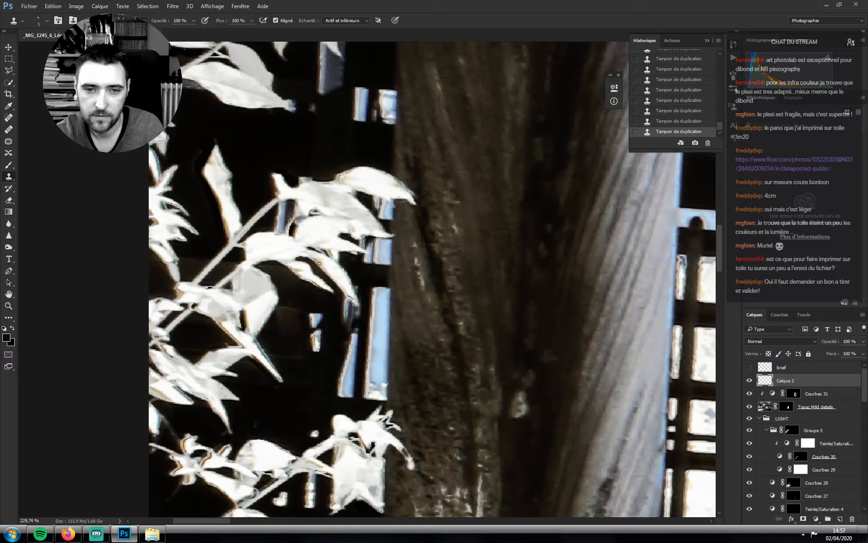
drag(316, 260, 310, 256)
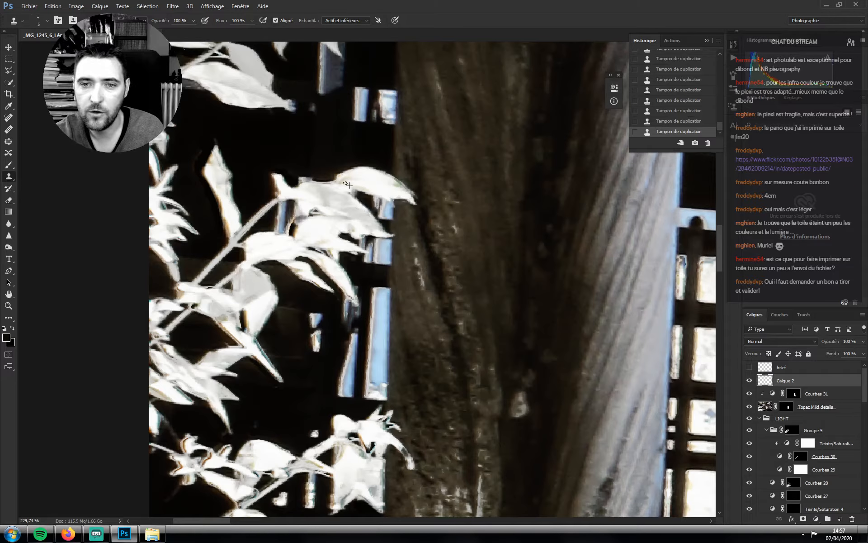
drag(414, 197, 397, 179)
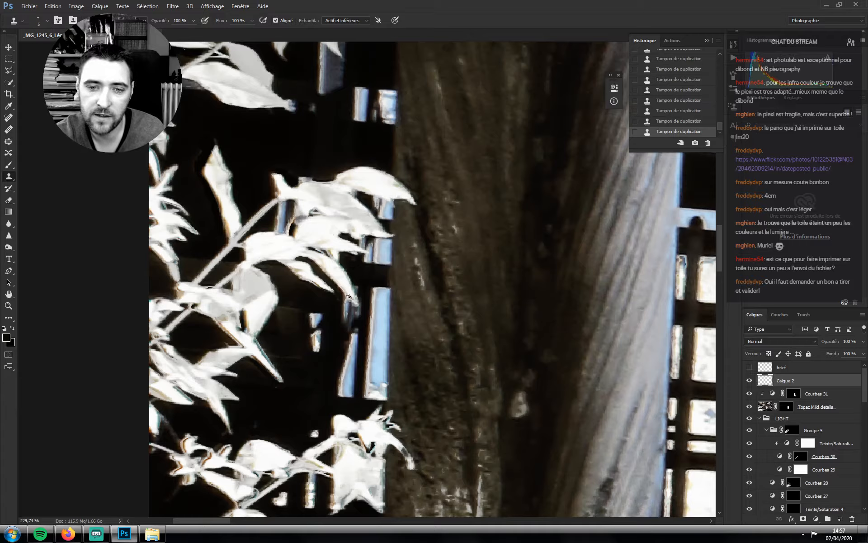
drag(352, 299, 345, 290)
Clone out the coloured fringes on the pointed leaf below the previously cleaned leaves
drag(287, 302, 362, 238)
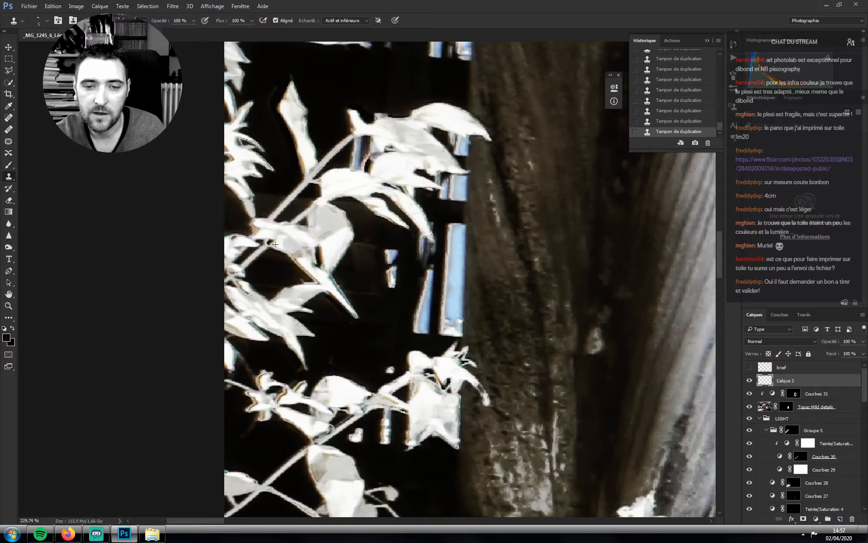
alt+click(334, 246)
mouse_move(338, 290)
mouse_down()
mouse_move(330, 279)
mouse_move(337, 292)
mouse_up()
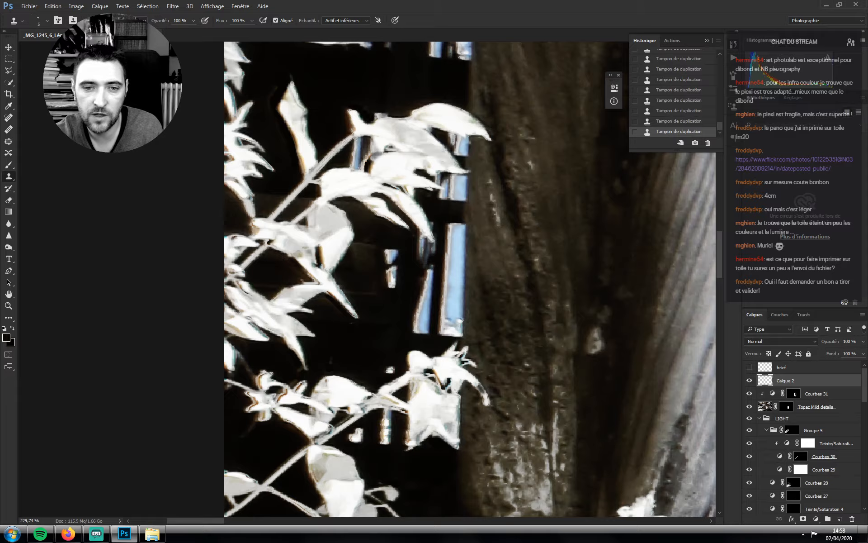
drag(304, 273, 317, 283)
Clone out the orange fringes on the small leaf cluster and the hanging leaf lower down the branch
mouse_move(263, 312)
mouse_down()
mouse_move(286, 254)
mouse_move(290, 270)
mouse_up()
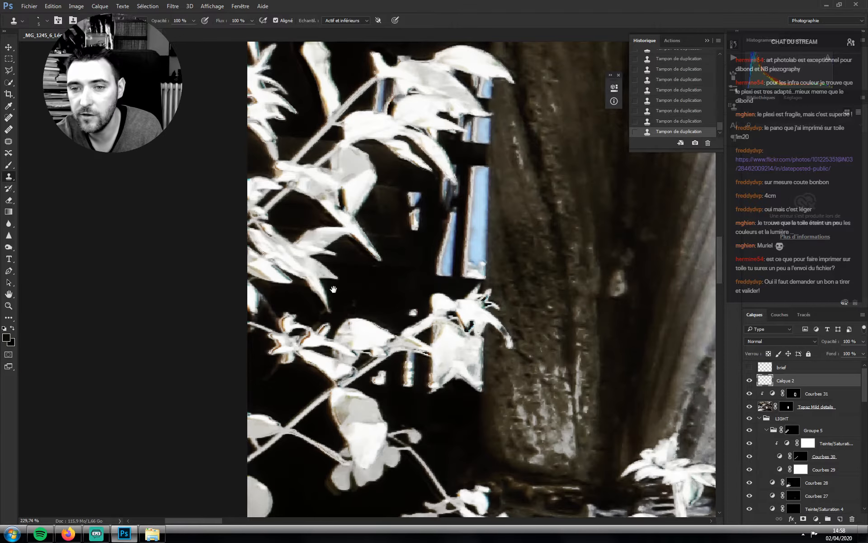
drag(348, 287, 327, 253)
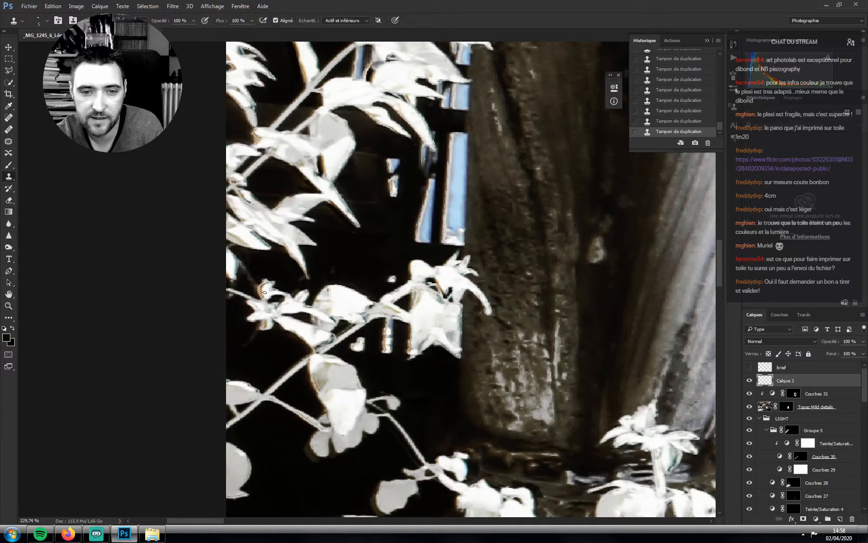
drag(263, 287, 262, 297)
alt+click(343, 302)
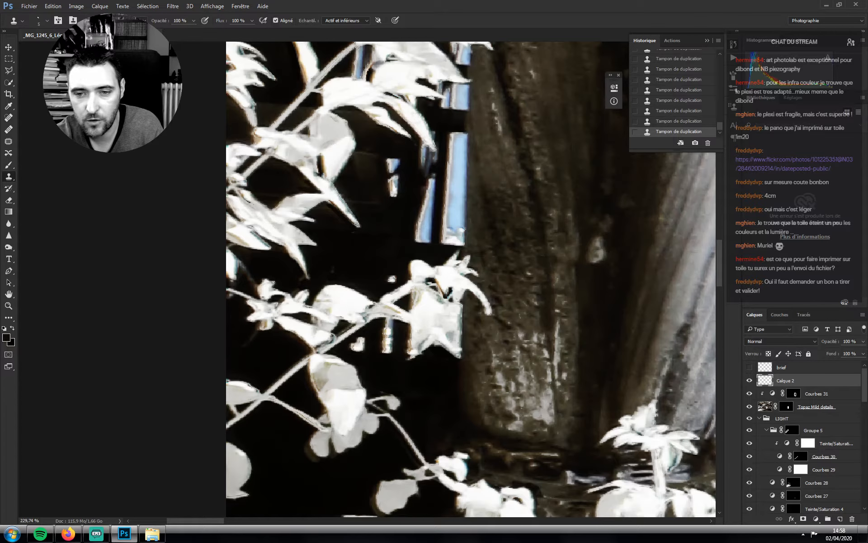
mouse_move(375, 316)
mouse_down()
mouse_move(346, 276)
mouse_move(390, 248)
mouse_up()
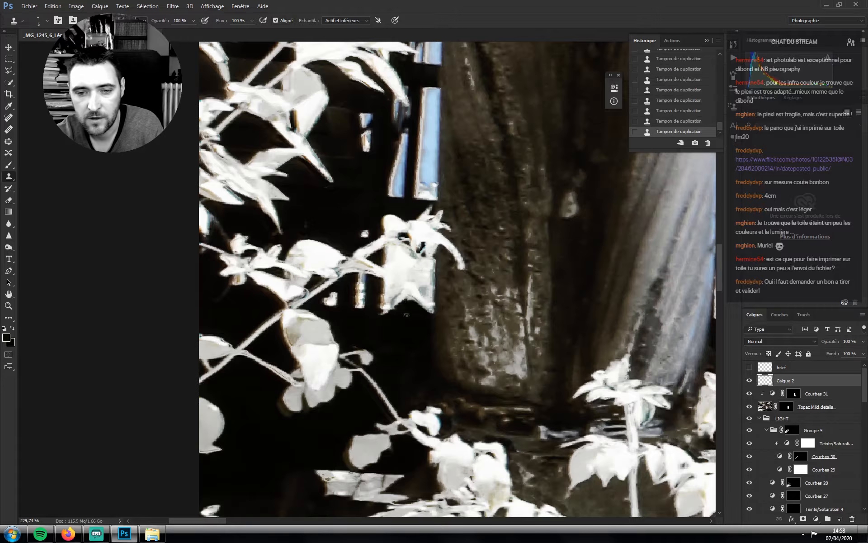
scroll(339, 262, down, 3)
drag(282, 242, 285, 260)
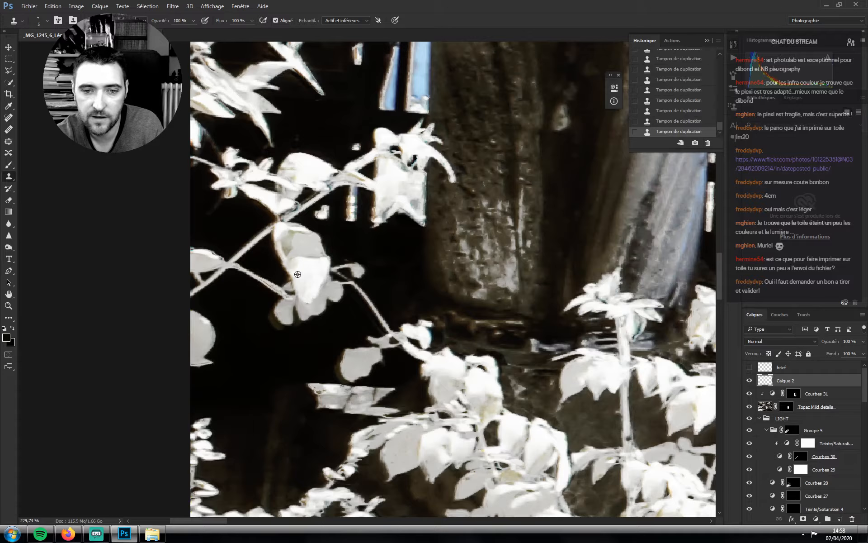
Examine the dense foliage behind the staircase railings for remaining coloured fringes
mouse_move(279, 292)
mouse_down()
mouse_move(266, 284)
mouse_move(295, 254)
mouse_move(230, 160)
mouse_up()
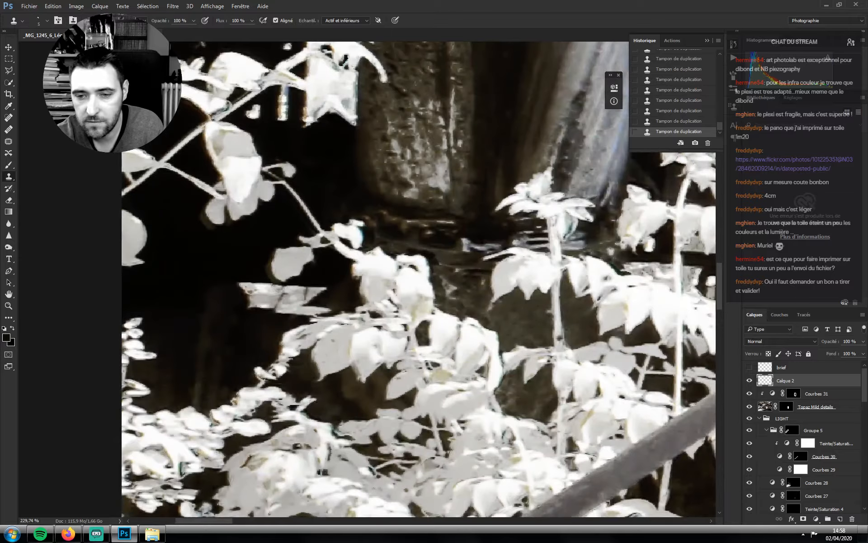
drag(348, 339, 256, 195)
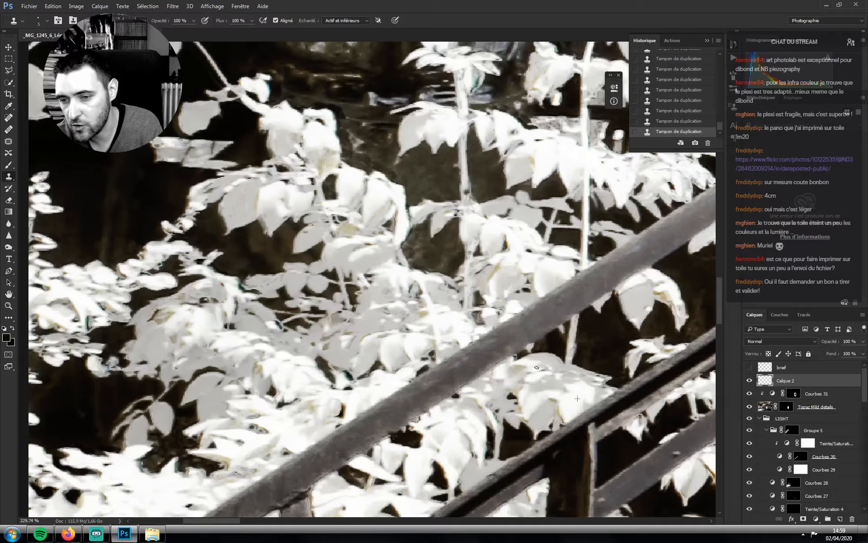
drag(495, 337, 469, 410)
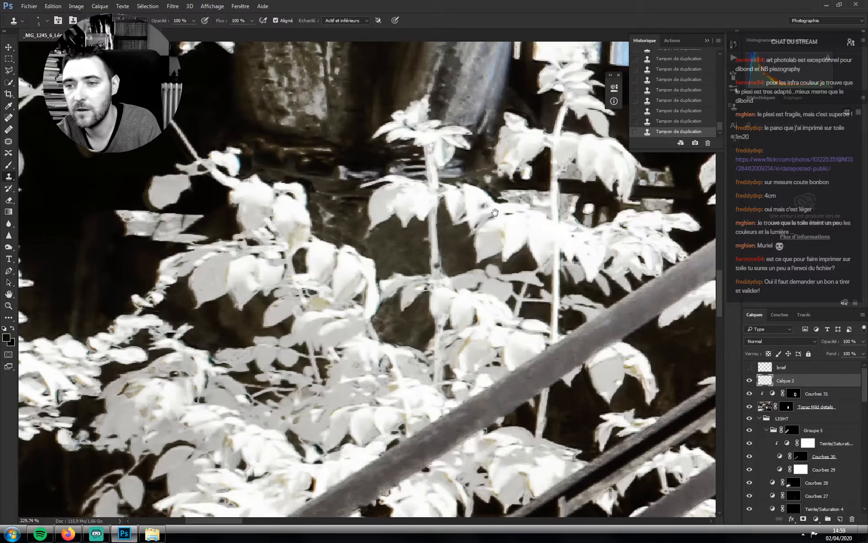
drag(497, 210, 416, 180)
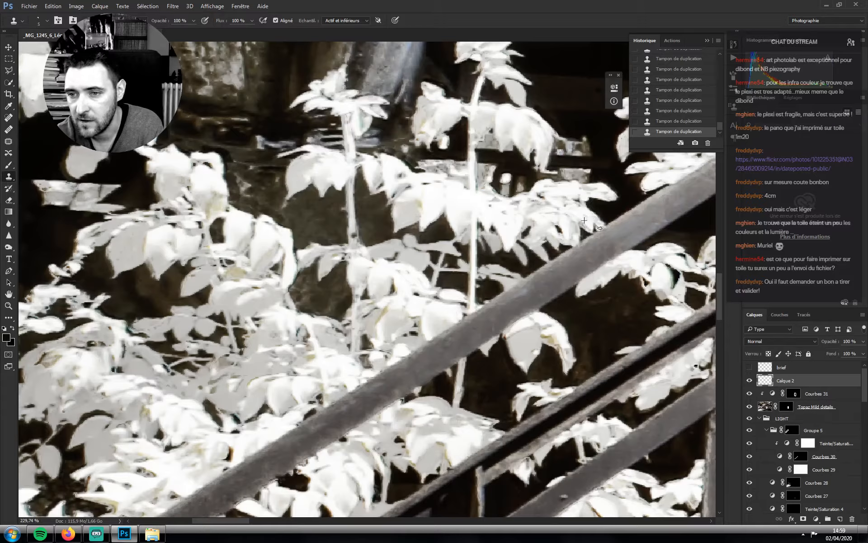
drag(593, 248, 438, 173)
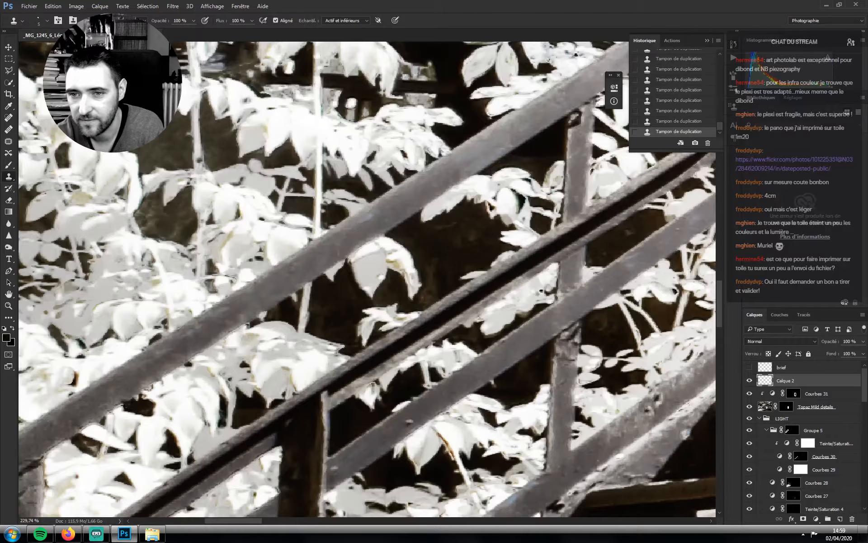
drag(337, 341, 396, 214)
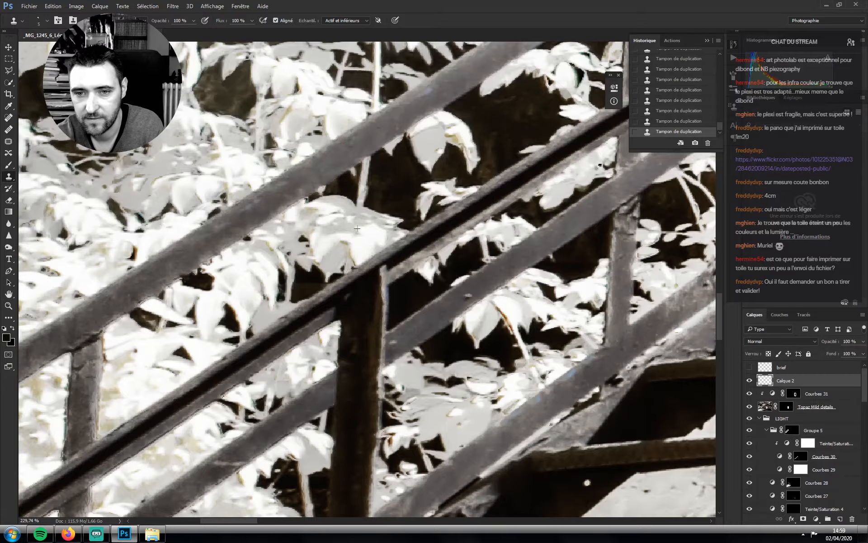
drag(338, 233, 474, 249)
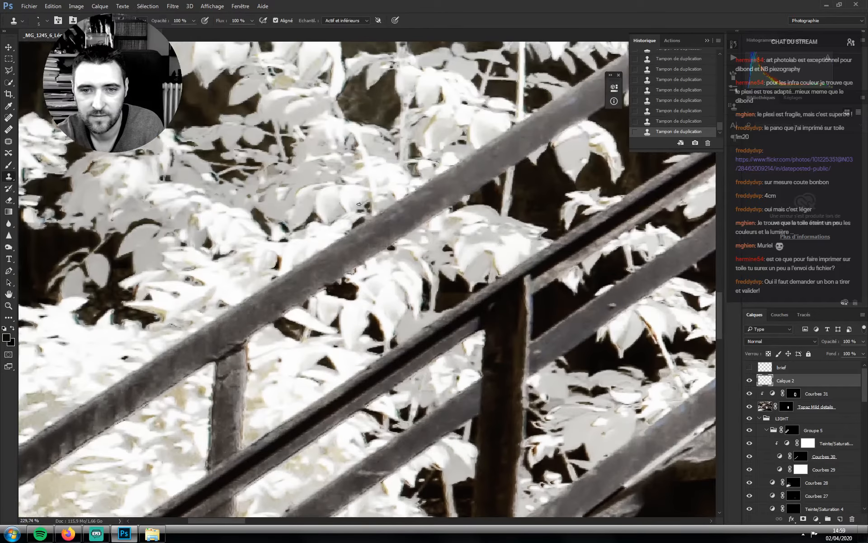
Compare the foliage around the staircase with and without the Calque 2 retouching layer
key(z)
drag(267, 250, 198, 244)
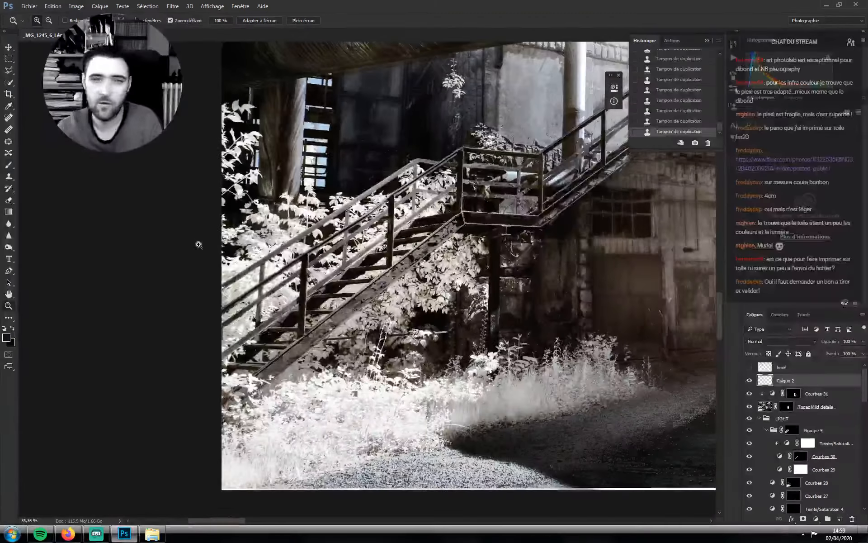
click(749, 381)
click(750, 382)
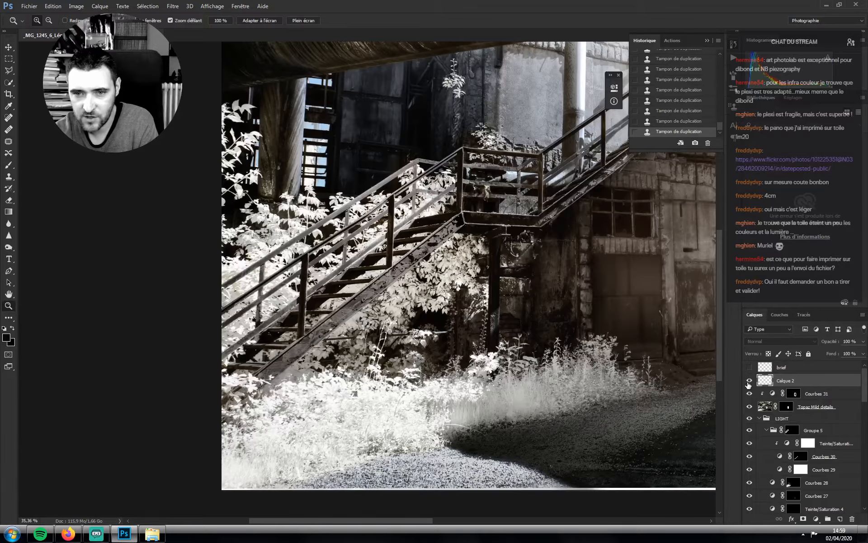
click(749, 382)
click(749, 382)
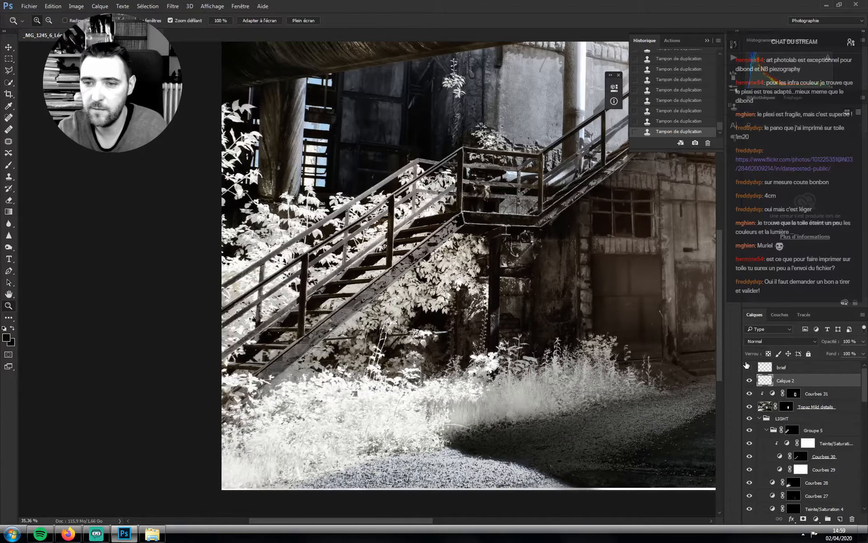
Select the LIGHT layer group and inspect the FUTURING sign on the wall up close
key(ctrl+minus)
key(ctrl+minus)
key(ctrl+minus)
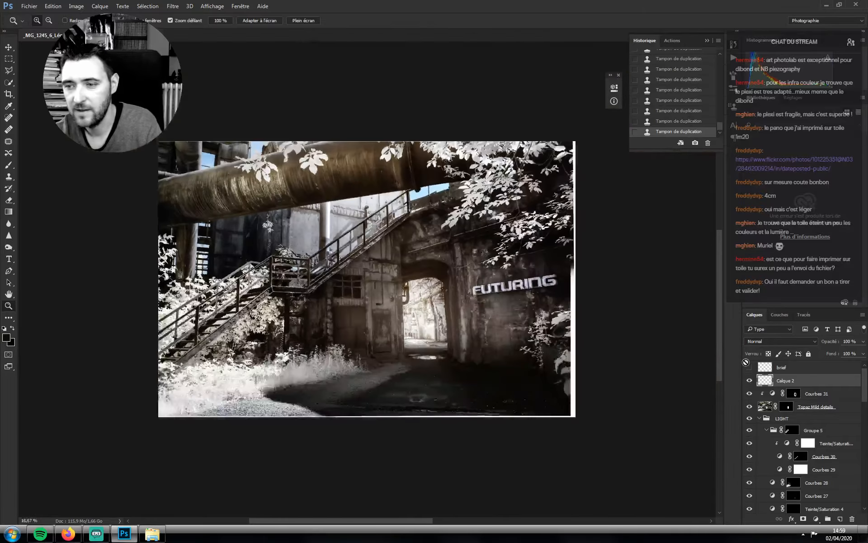
click(759, 420)
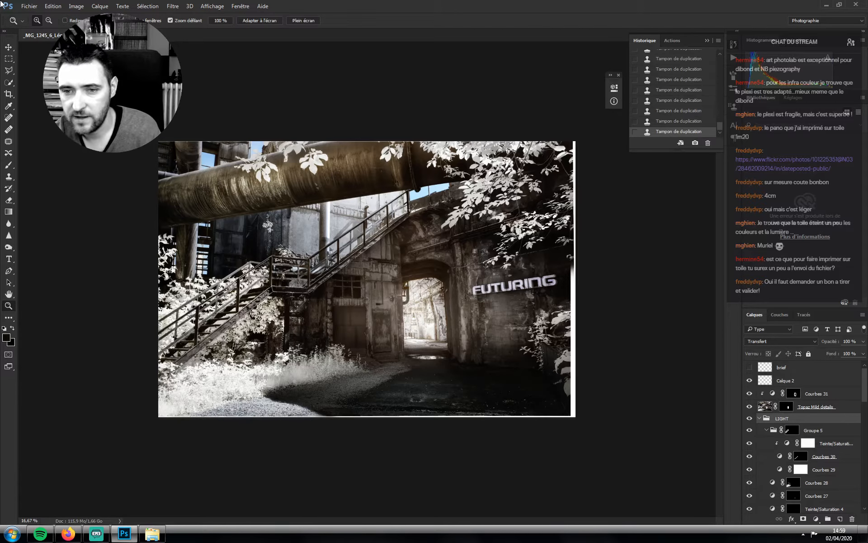
click(470, 288)
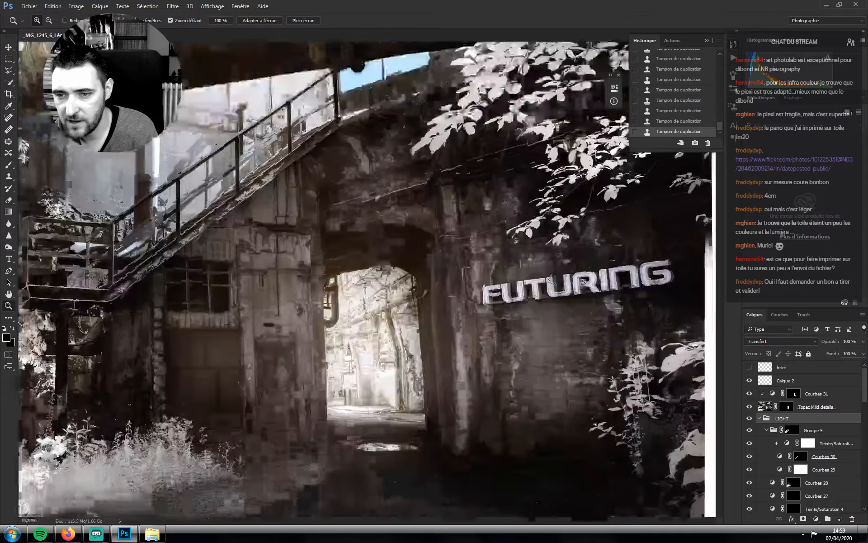
mouse_move(583, 282)
mouse_down()
mouse_move(653, 284)
mouse_move(548, 294)
mouse_move(594, 285)
mouse_move(621, 294)
mouse_move(592, 295)
mouse_up()
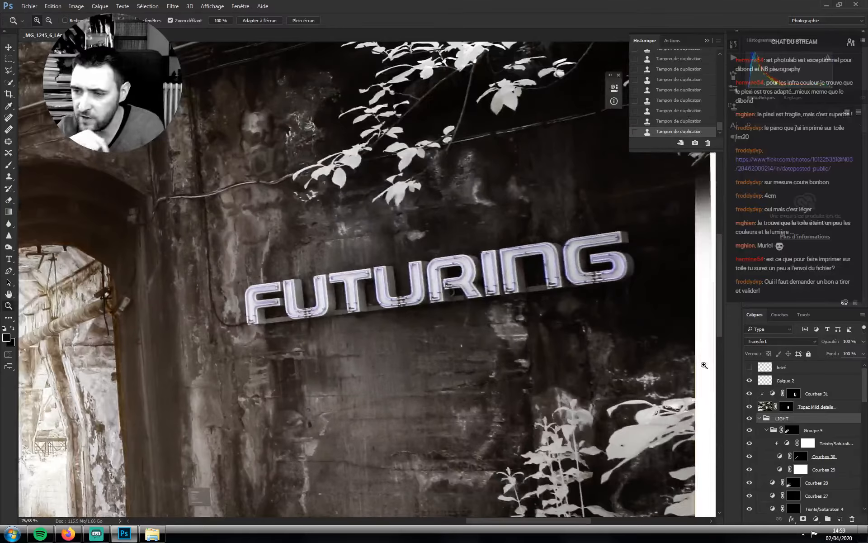
Stamp all visible layers into a merged layer directly above Calque 2
click(792, 382)
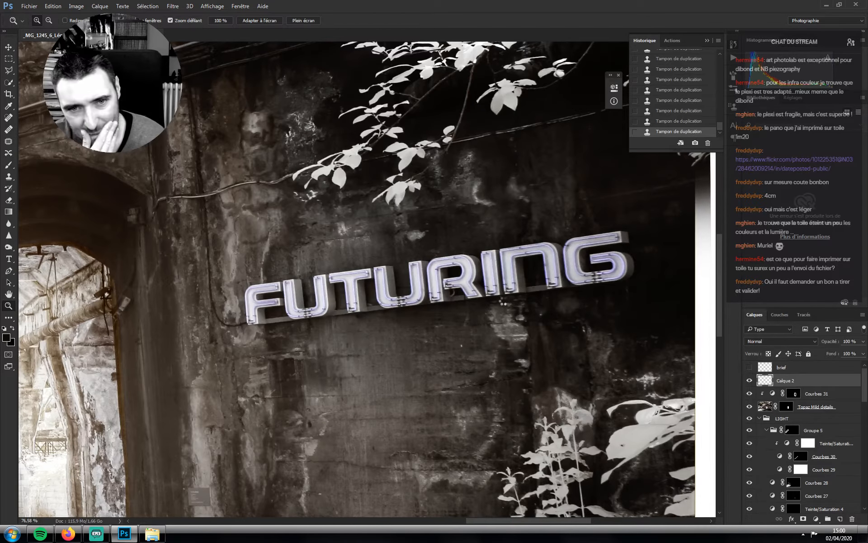
key(ctrl+shift+alt+e)
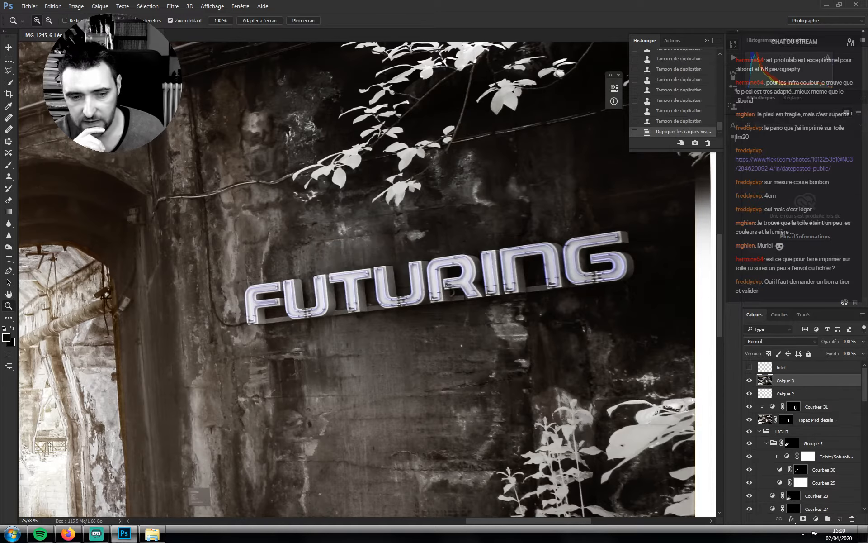
click(96, 533)
click(95, 533)
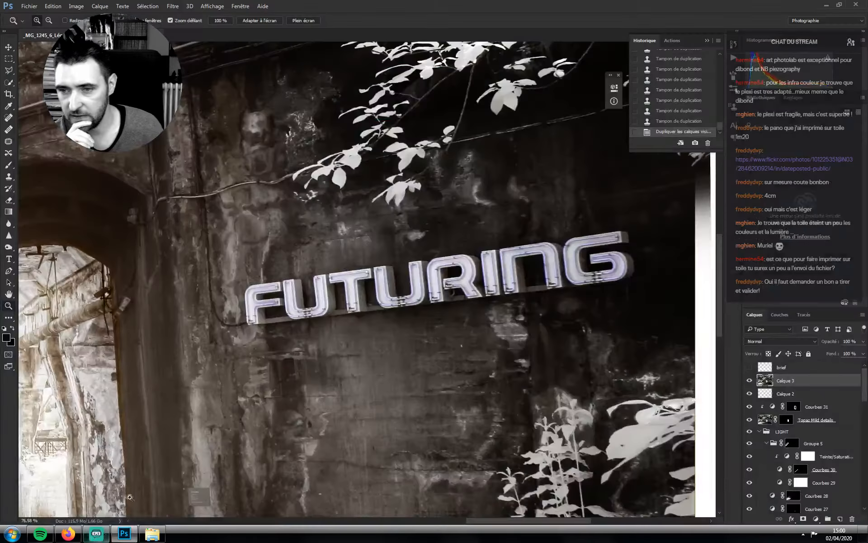
Select the pale tones of the FUTURING letters with Color Range, sampling a letter edge and using a tolerance of 56
drag(375, 287, 426, 278)
click(142, 5)
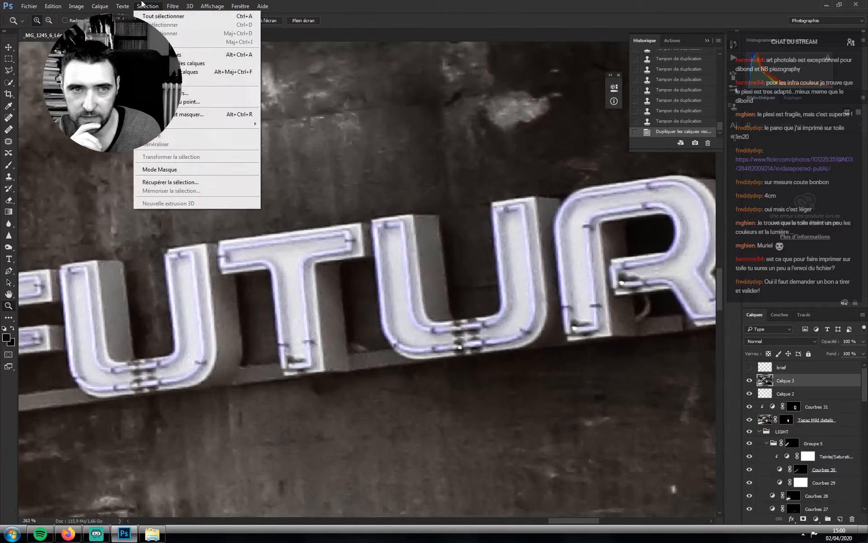
click(185, 93)
click(381, 245)
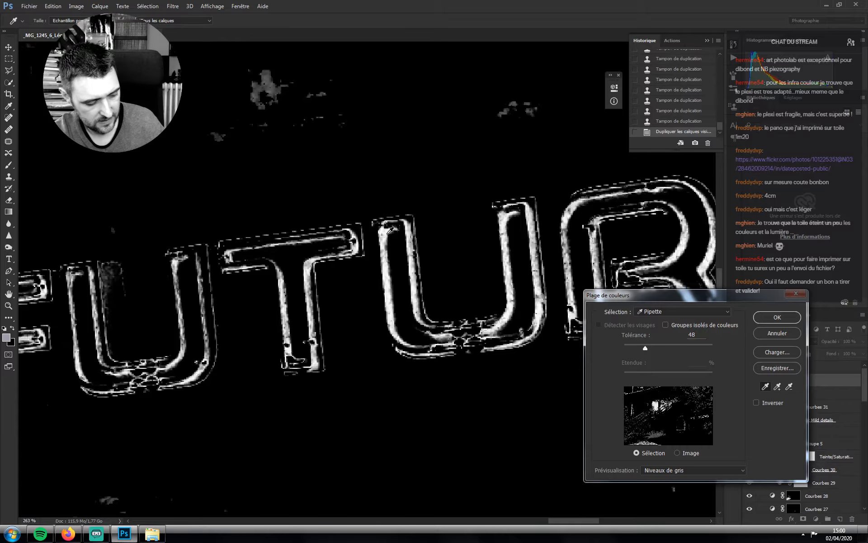
click(389, 274)
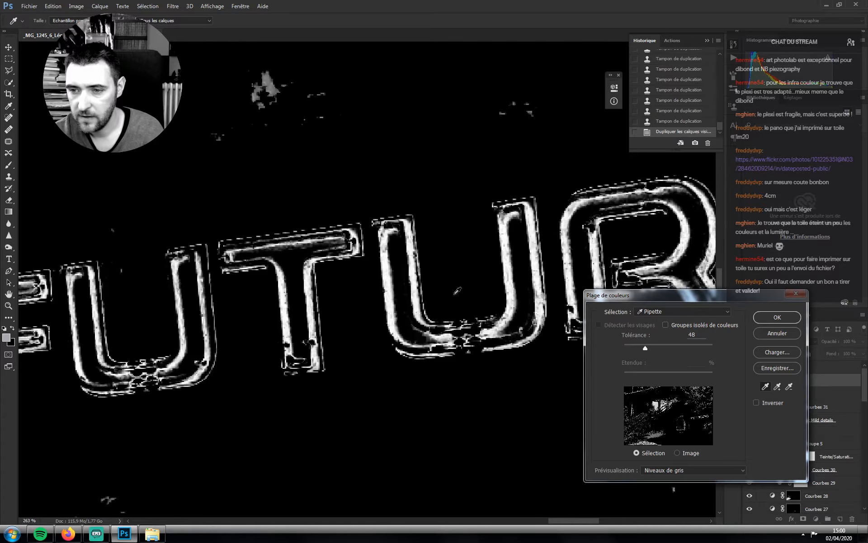
drag(644, 347, 649, 346)
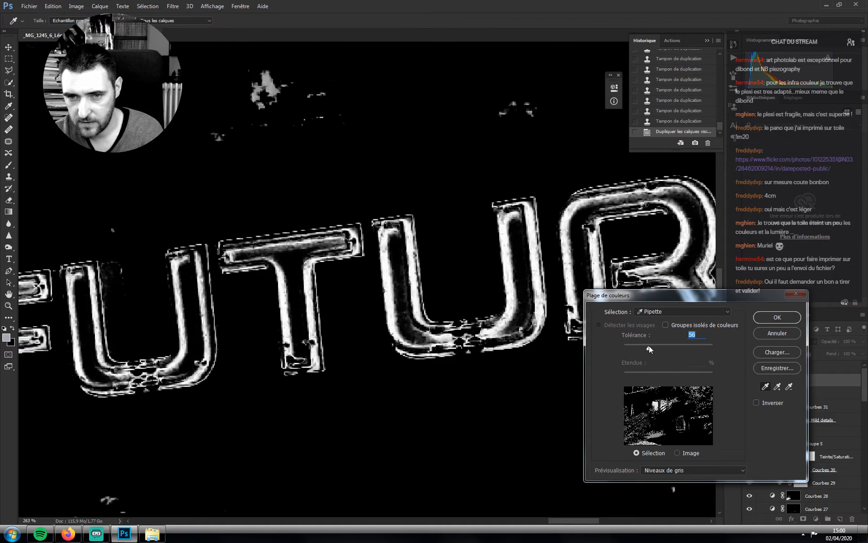
key(ctrl+space)
key(Return)
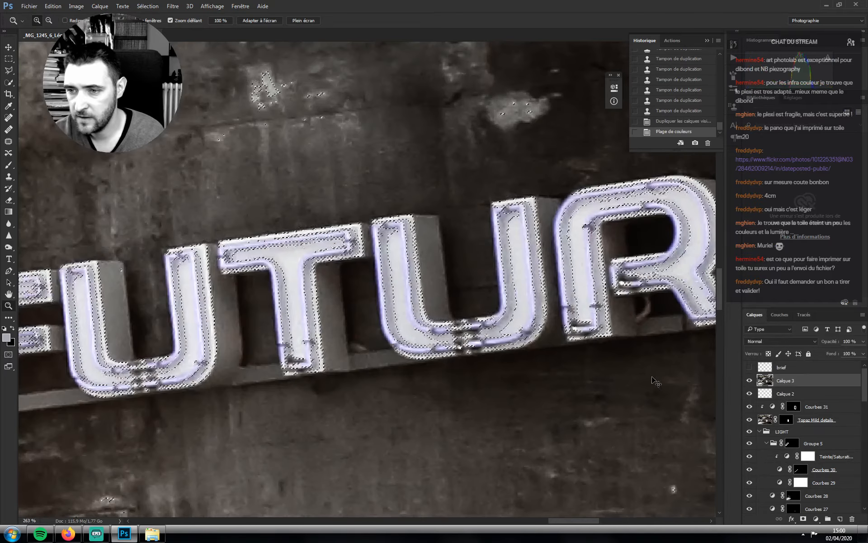
Delete the merged layer Calque 3 while keeping the colour-range selection active
key(ctrl+minus)
key(ctrl+minus)
key(ctrl+minus)
key(ctrl+plus)
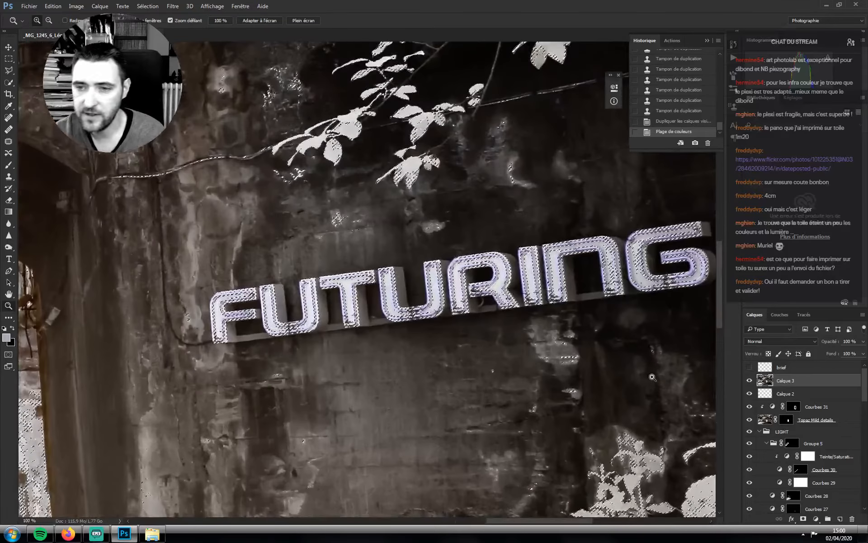
drag(792, 385, 852, 519)
click(816, 519)
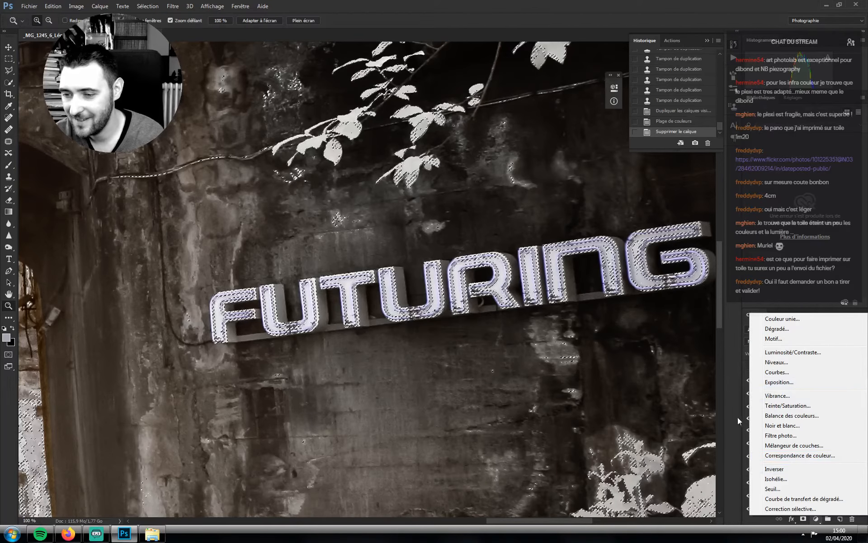
click(737, 429)
click(803, 519)
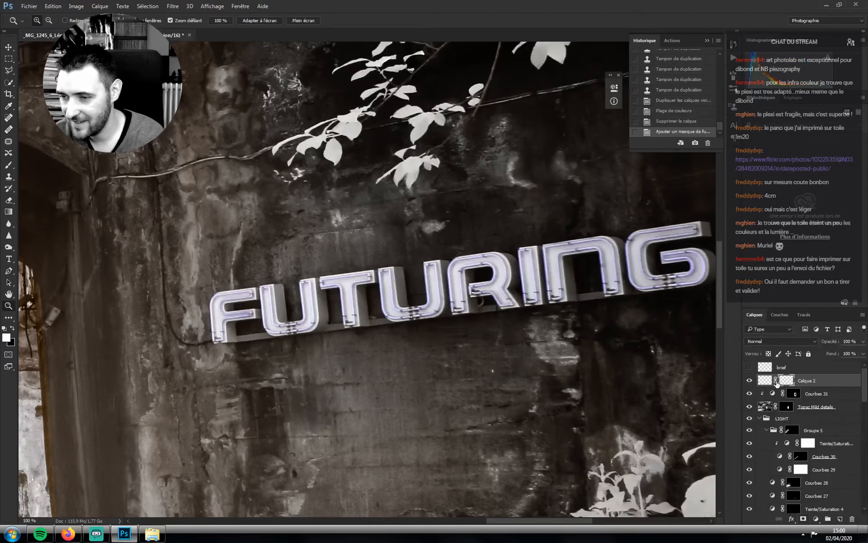
key(ctrl+z)
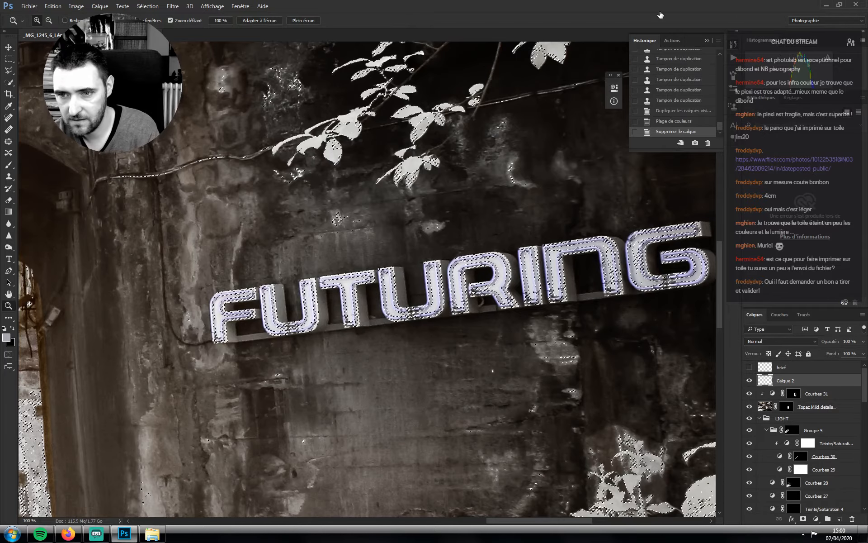
Create a layer group above Calque 2, mask it with the active selection, and display that mask
click(828, 519)
click(804, 518)
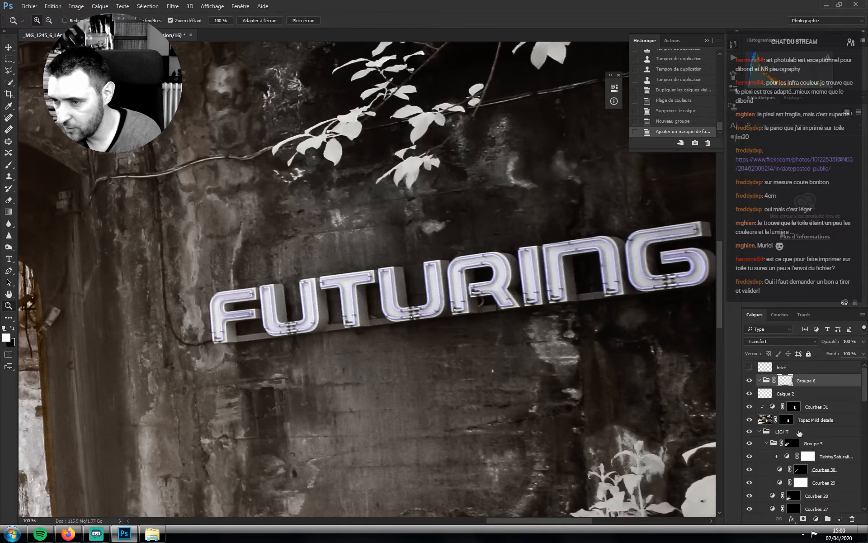
alt+click(787, 382)
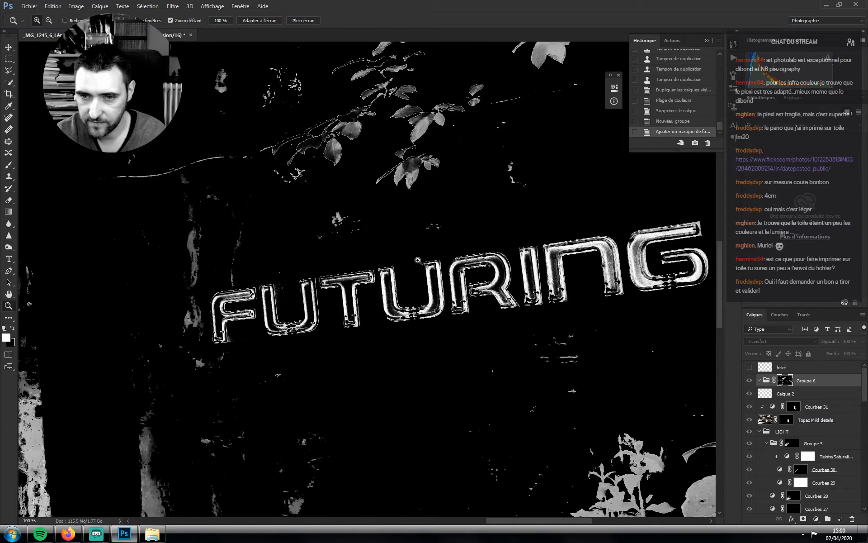
Lasso the FUTURING lettering on the group mask, fill everything outside it with black, and deselect
key(l)
key(l)
key(l)
mouse_move(433, 247)
mouse_down()
mouse_move(327, 250)
mouse_move(260, 264)
mouse_move(209, 287)
mouse_move(212, 369)
mouse_move(360, 369)
mouse_move(499, 354)
mouse_move(560, 331)
mouse_move(700, 306)
mouse_move(715, 279)
mouse_move(716, 237)
mouse_move(654, 201)
mouse_up()
key(ctrl+shift+i)
key(ctrl+BackSpace)
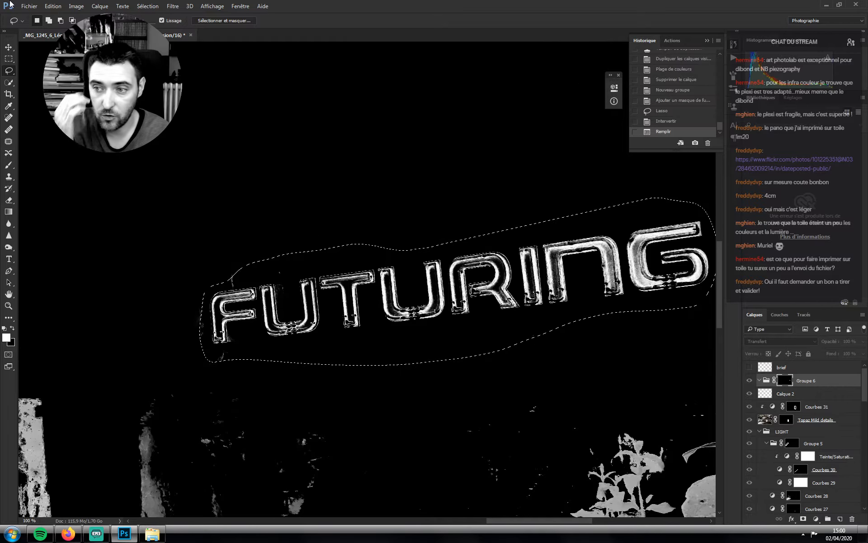
key(ctrl+d)
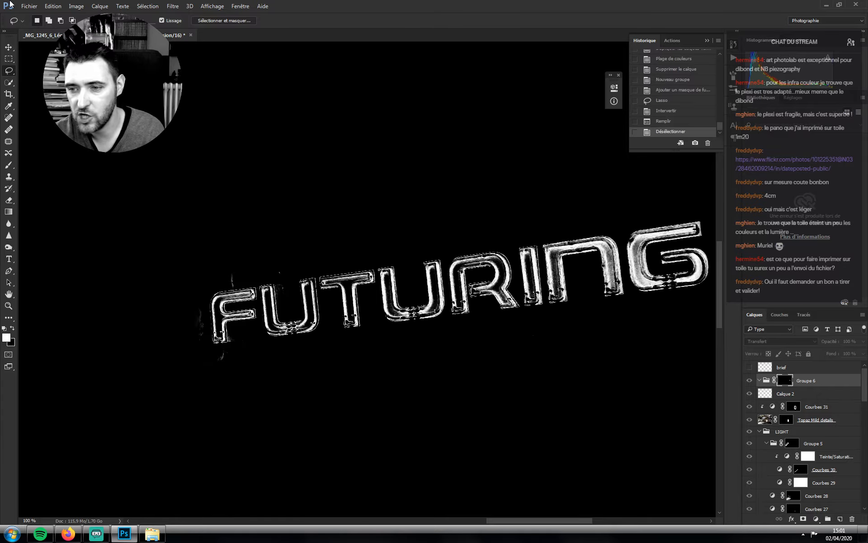
Set the feather of the Groupe 6 mask to 1 px
double_click(782, 381)
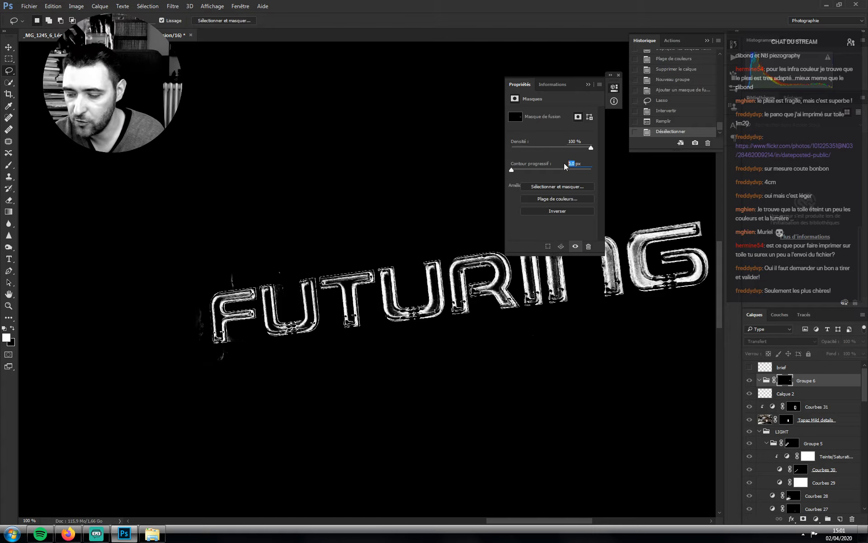
text(2)
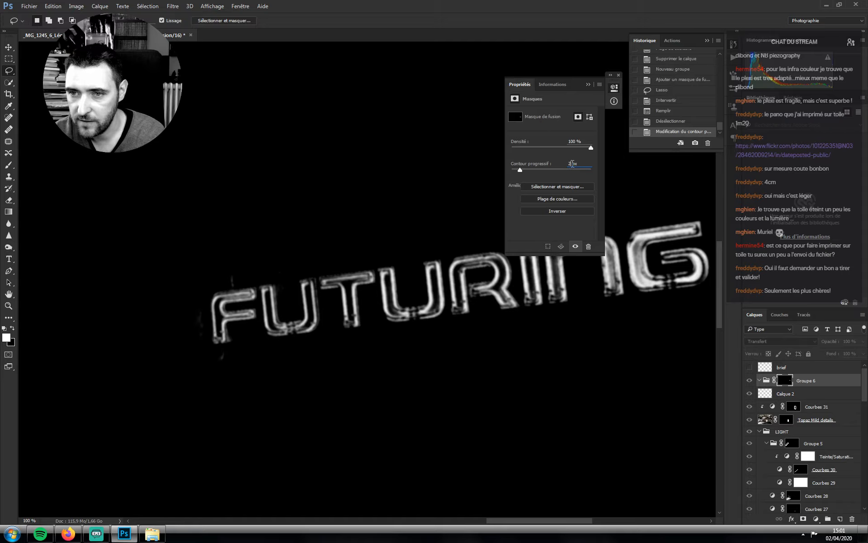
text(1,5)
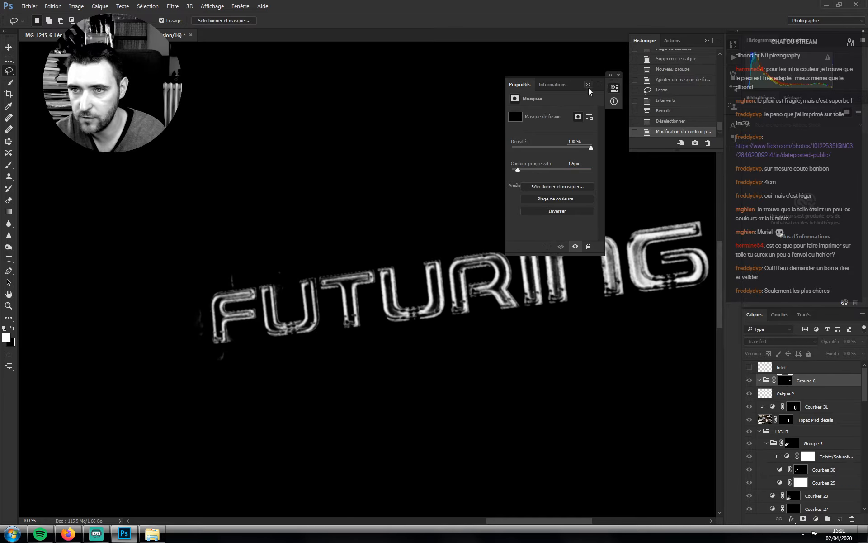
click(589, 85)
Add a Curves adjustment inside Groupe 6 that darkens the sign's midtones, with a highlight point at input 205, output 189
click(806, 382)
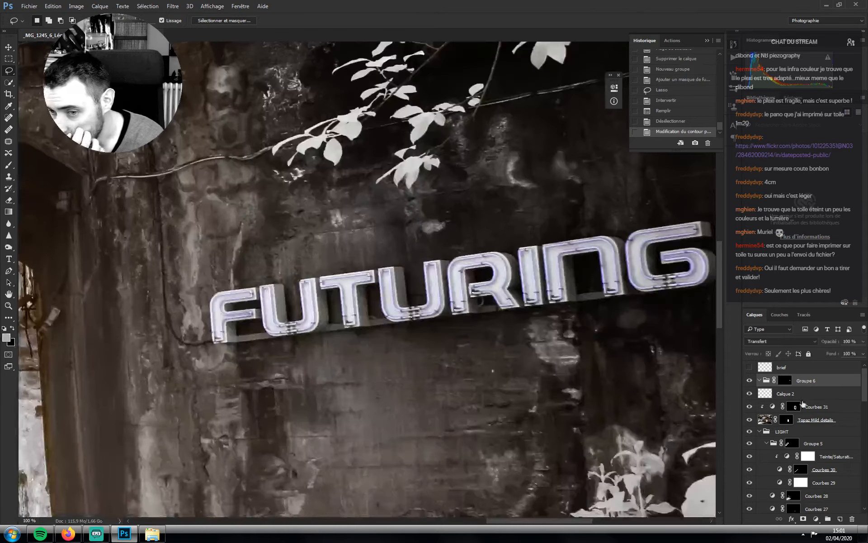
click(816, 519)
click(769, 430)
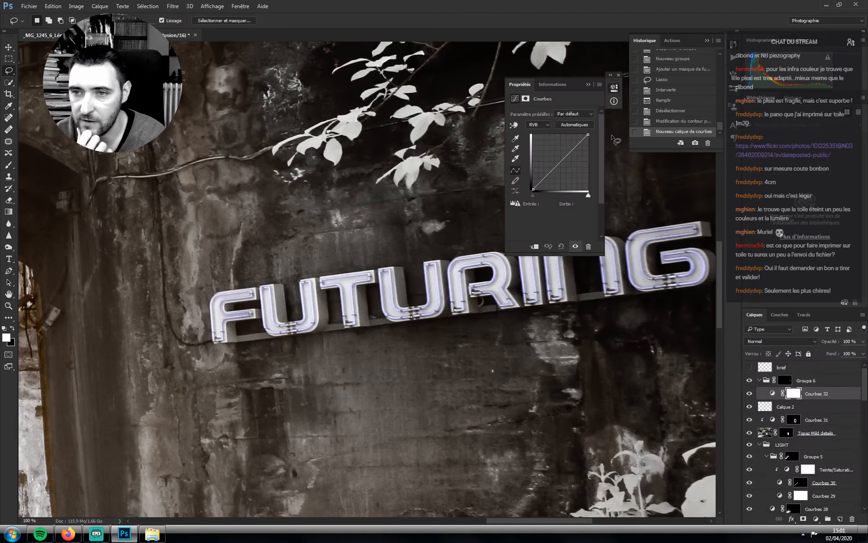
drag(559, 159, 577, 149)
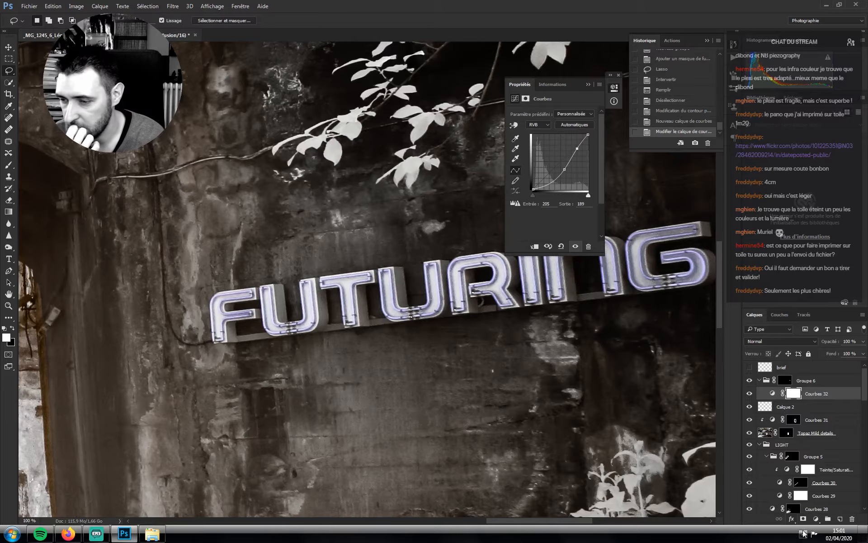
Add a Hue/Saturation adjustment inside Groupe 6 with hue about -75 and saturation -5
click(816, 519)
click(787, 408)
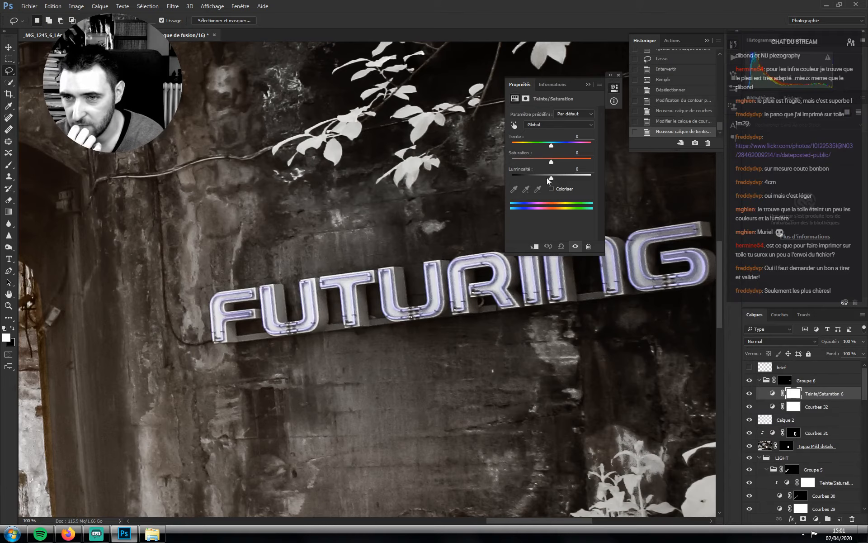
drag(551, 146, 528, 151)
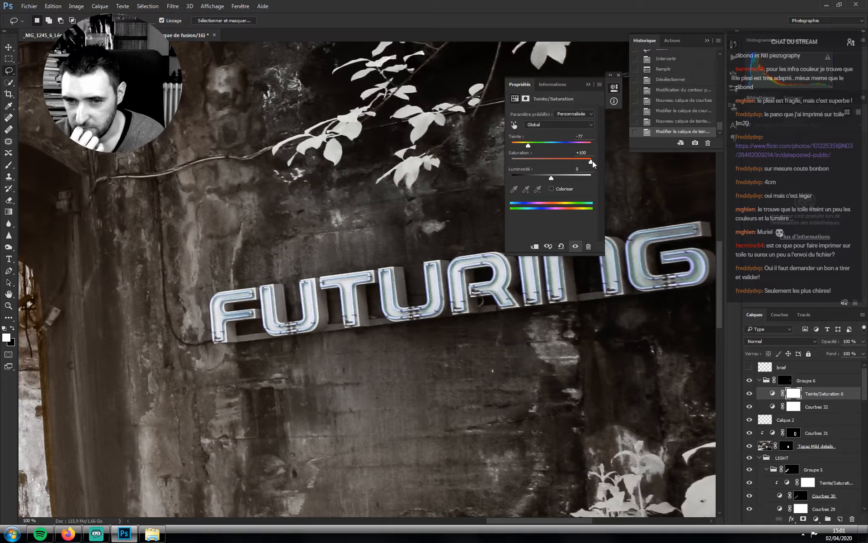
drag(593, 161, 547, 166)
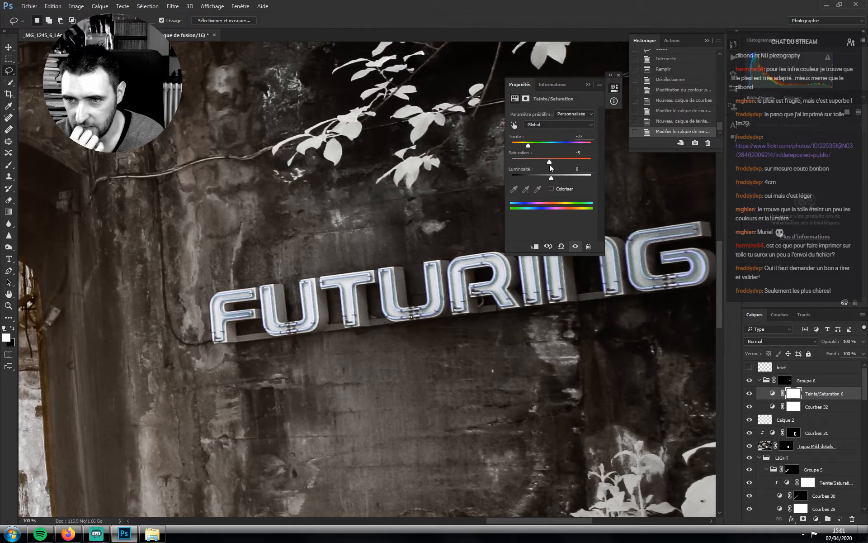
drag(529, 146, 530, 145)
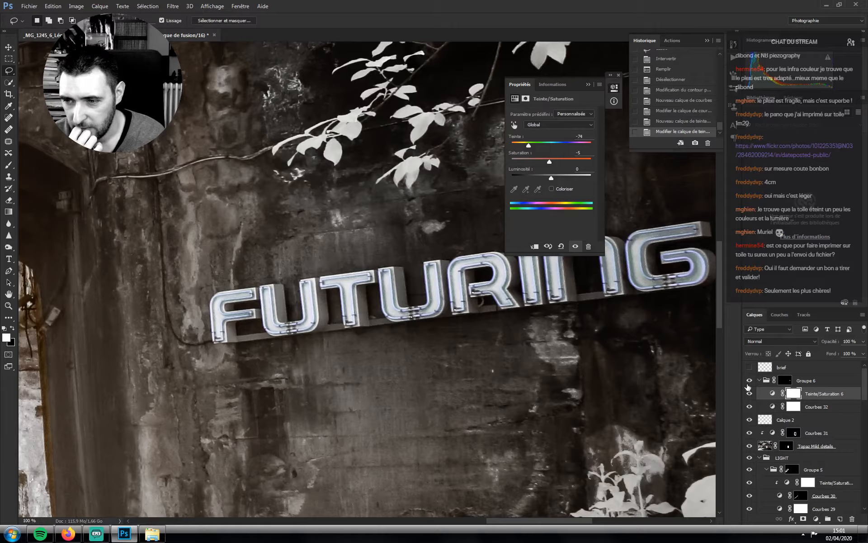
Compare the FUTURING sign with and without Groupe 6, up close and in the wider image
click(750, 381)
click(750, 381)
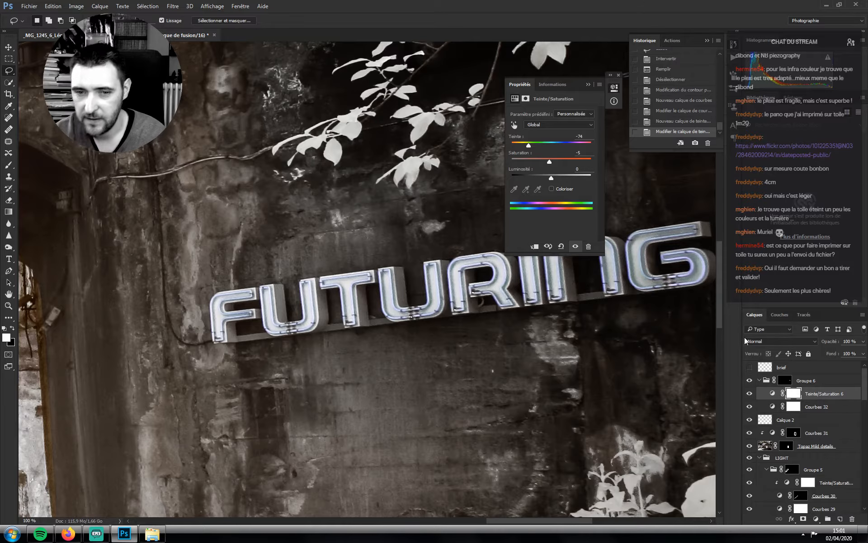
key(ctrl+minus)
key(ctrl+minus)
key(ctrl+minus)
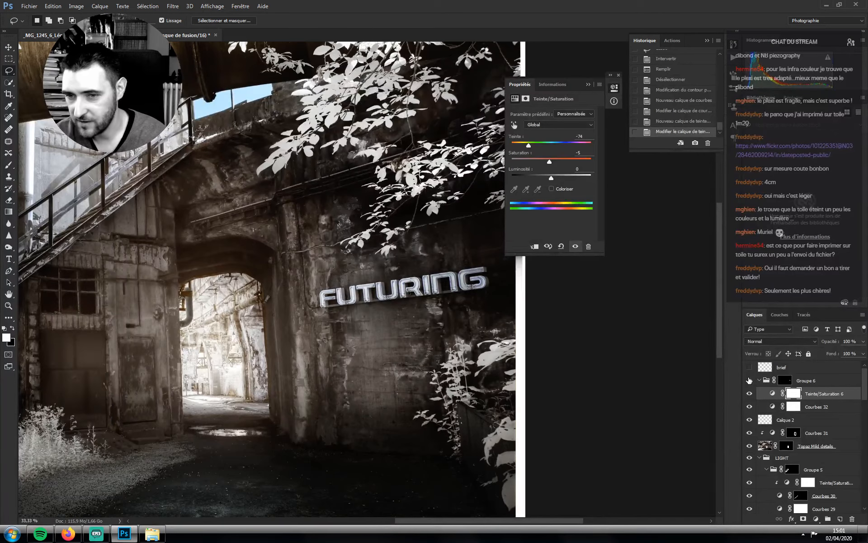
click(749, 381)
click(750, 381)
click(750, 381)
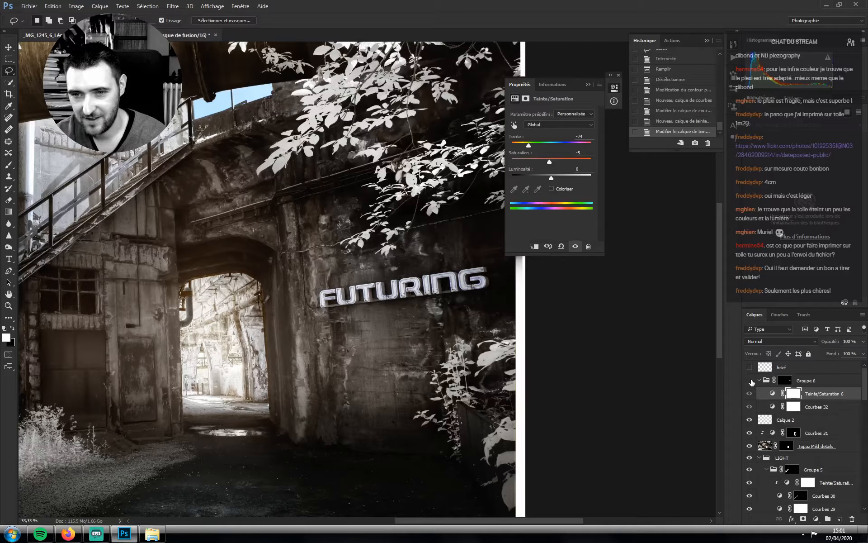
click(750, 380)
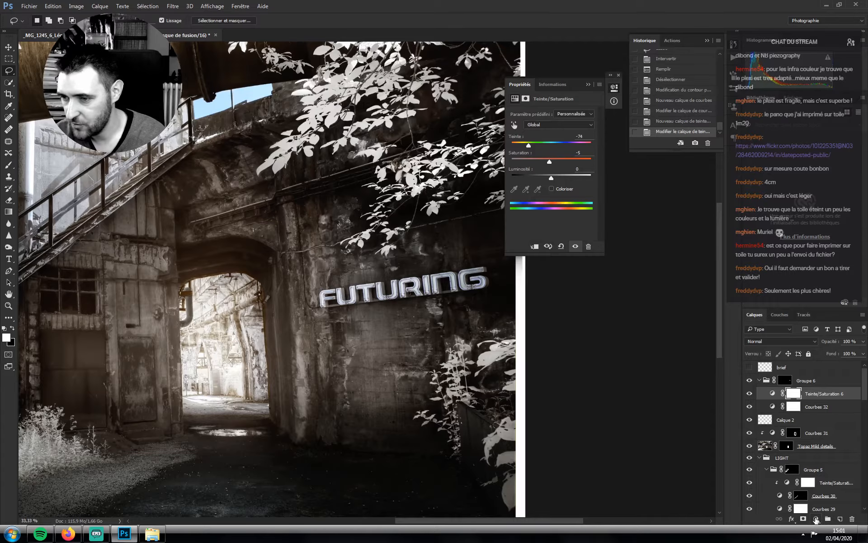
Add a Selective Color adjustment above Groupe 6 and set the black amount of the whites to -25%
click(817, 519)
click(798, 508)
drag(811, 395, 807, 377)
click(564, 124)
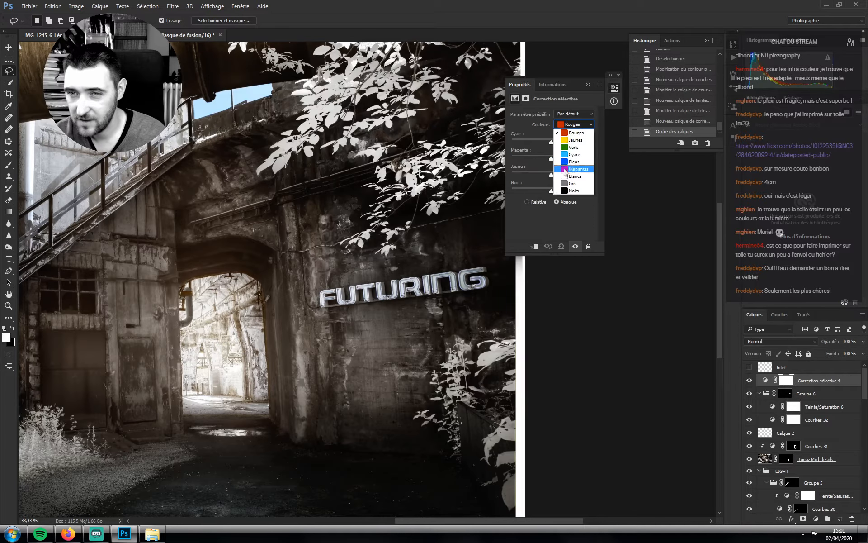
click(563, 177)
drag(552, 191, 541, 196)
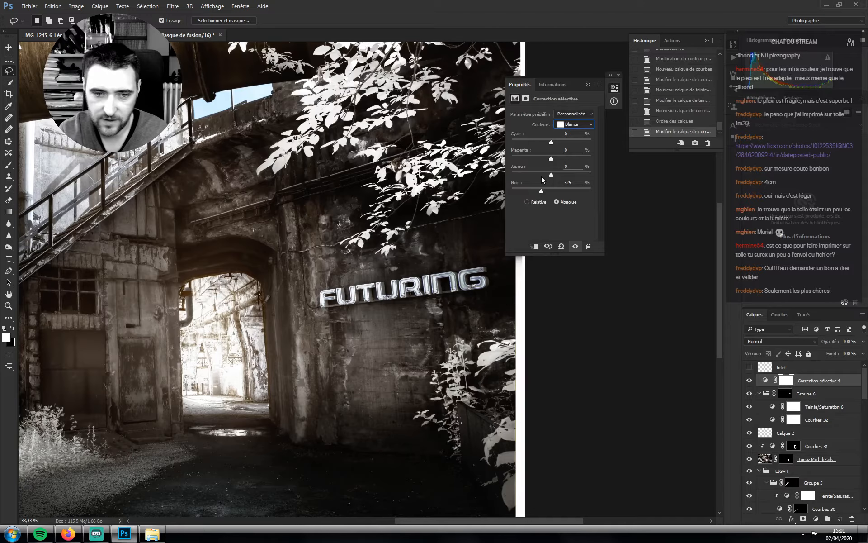
Invert the Selective Color mask and paint white over the FUTURING sign with an enlarged brush
key(ctrl+i)
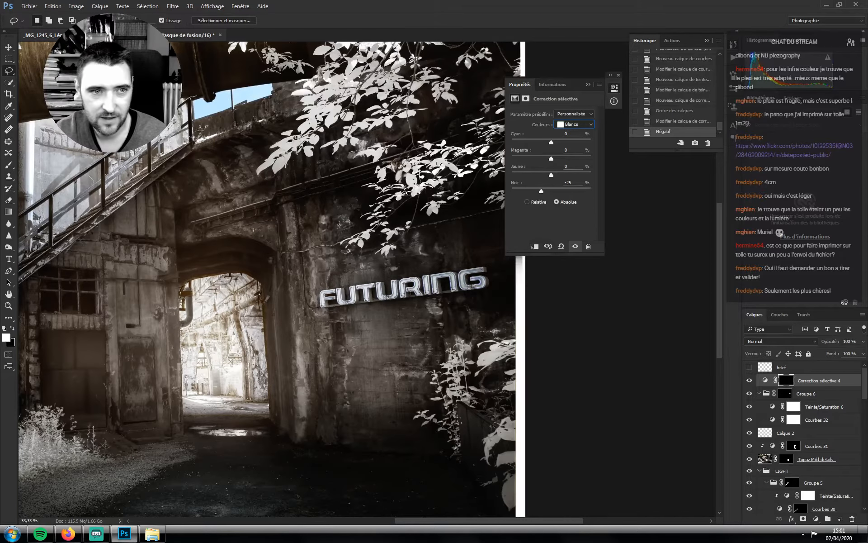
key(b)
key(bracketright)
key(bracketright)
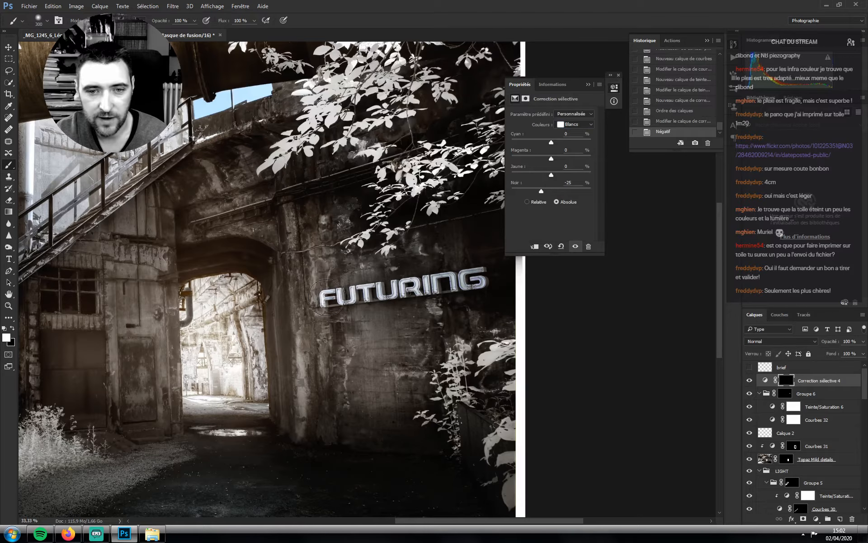
drag(481, 284, 337, 295)
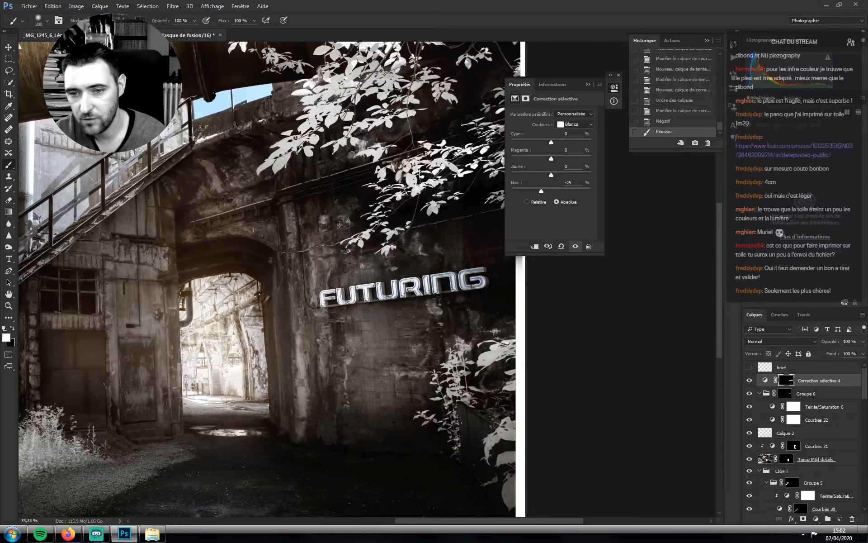
Paint the Selective Color mask with an enlarged brush over the foliage growing below and beside the FUTURING sign
key(bracketright)
key(bracketright)
key(bracketright)
key(bracketright)
click(493, 351)
click(450, 360)
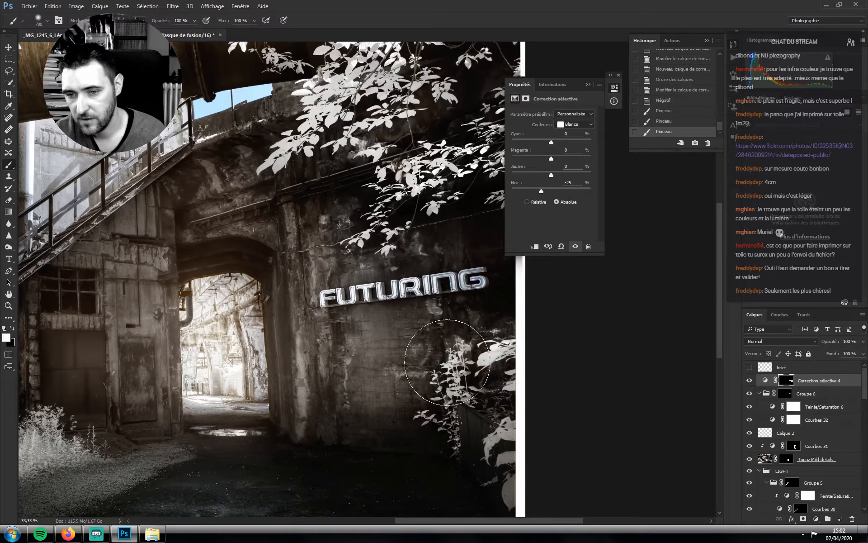
click(444, 370)
drag(402, 330, 357, 320)
key(x)
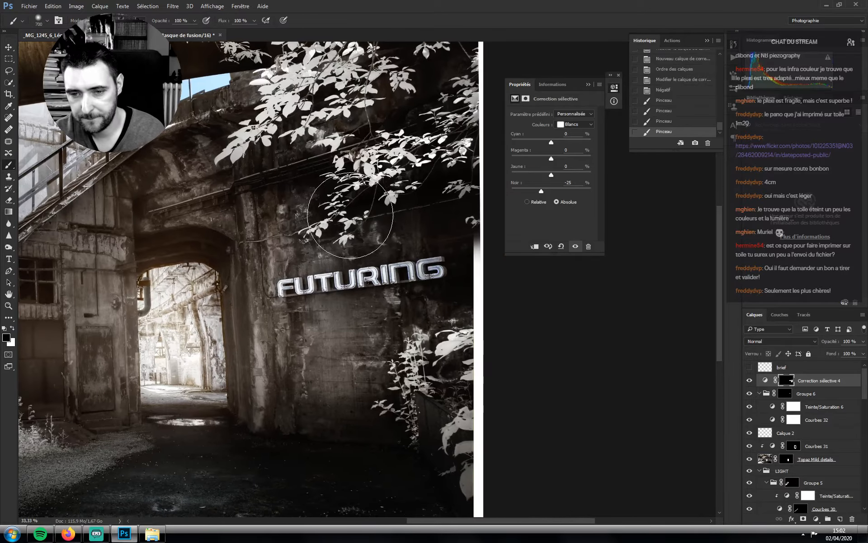
key(bracketright)
click(476, 339)
key(x)
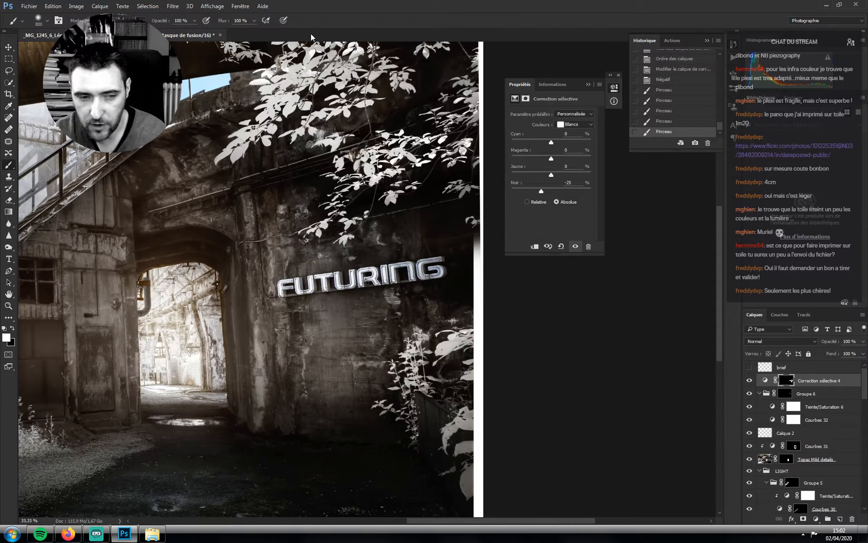
Extend the white painting on the Selective Color mask over the hanging leaves above the sign, using soft brushes from 600 to 1000 pixels
key(bracketleft)
click(355, 235)
click(408, 204)
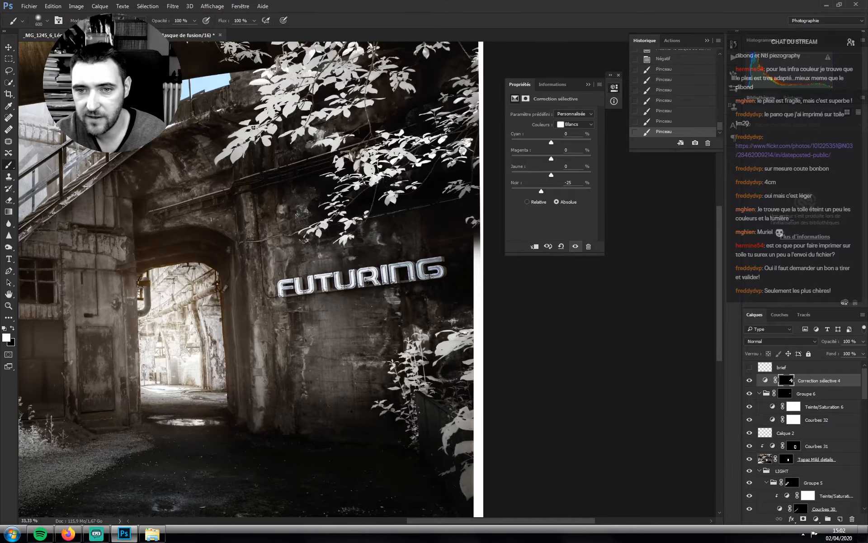
click(432, 227)
drag(385, 223, 411, 279)
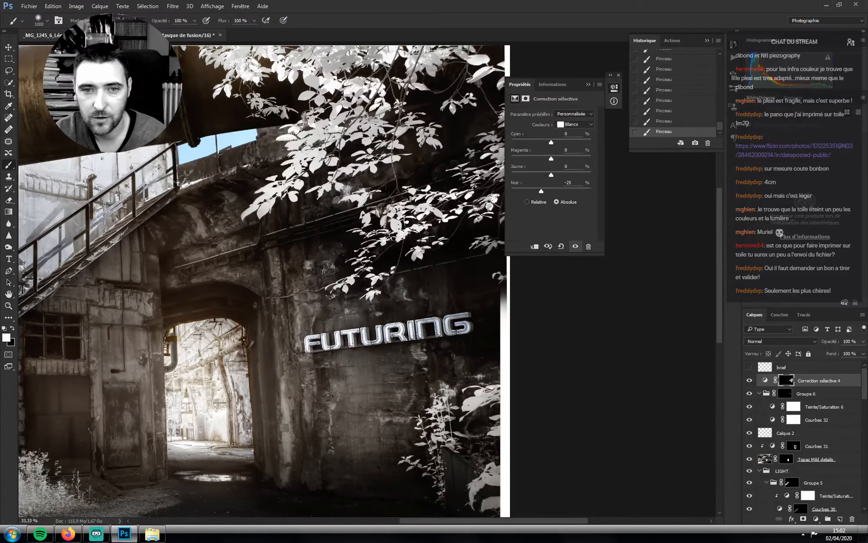
key(bracketright)
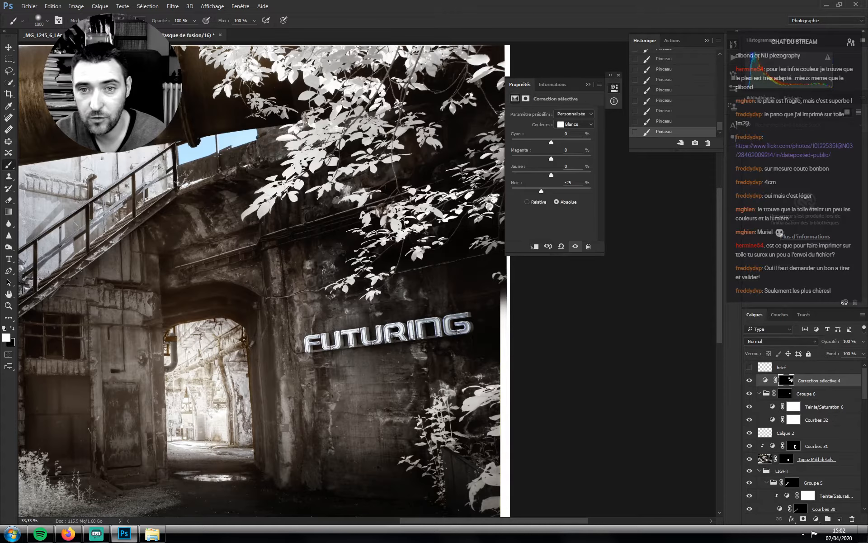
key(bracketleft)
key(bracketleft)
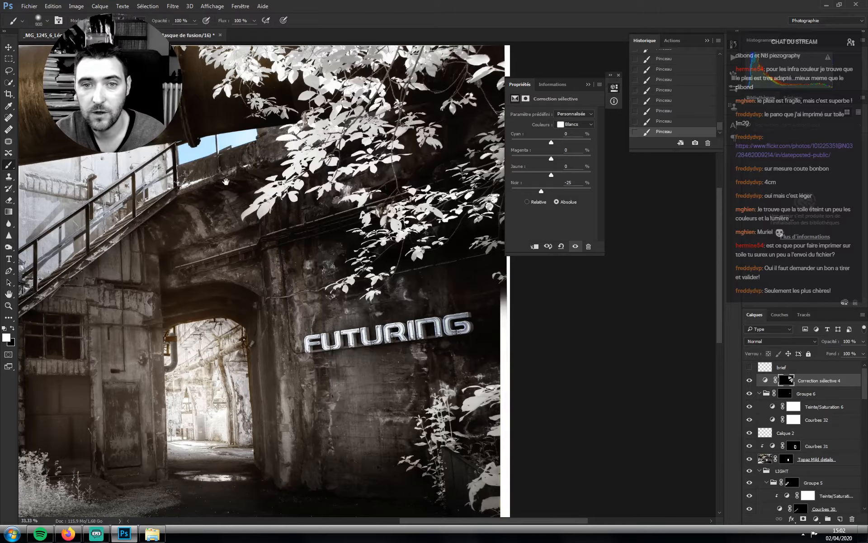
key(x)
key(bracketright)
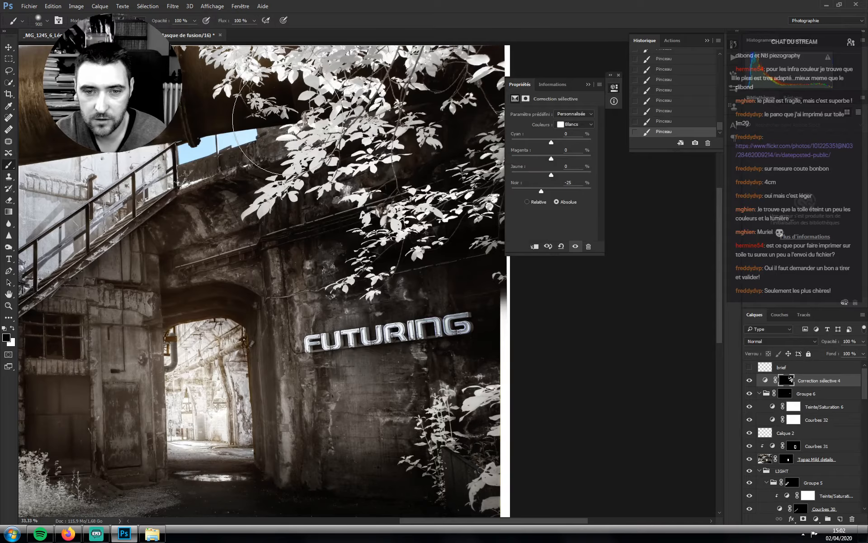
Check the hanging leaves up close, and collapse the Groupe 6 and LIGHT groups in the layer stack
key(z)
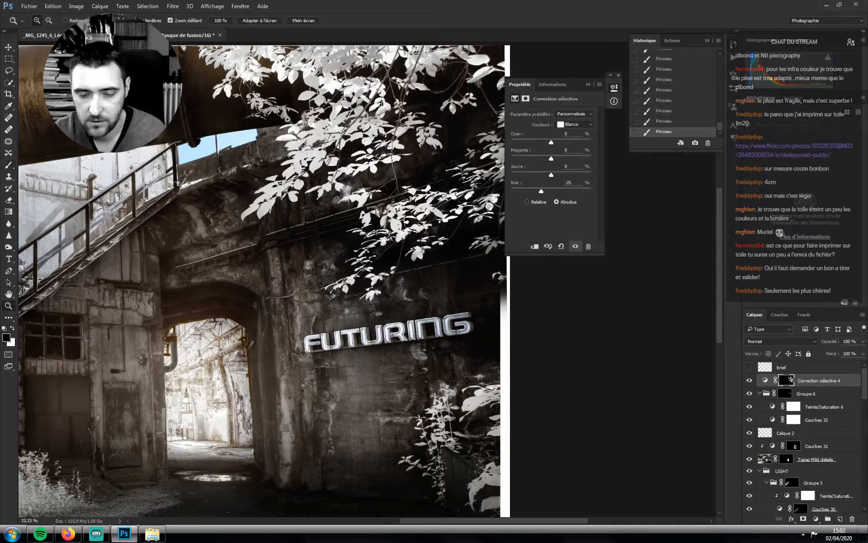
click(357, 159)
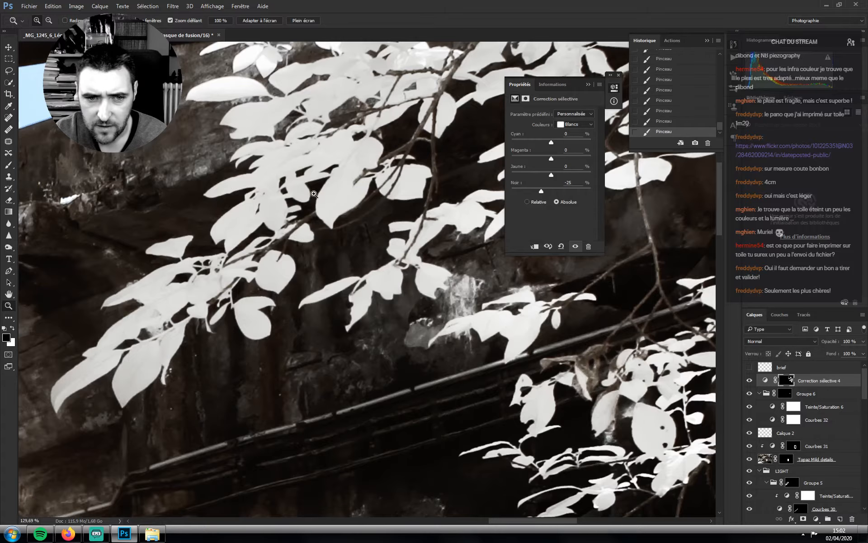
drag(299, 216, 202, 216)
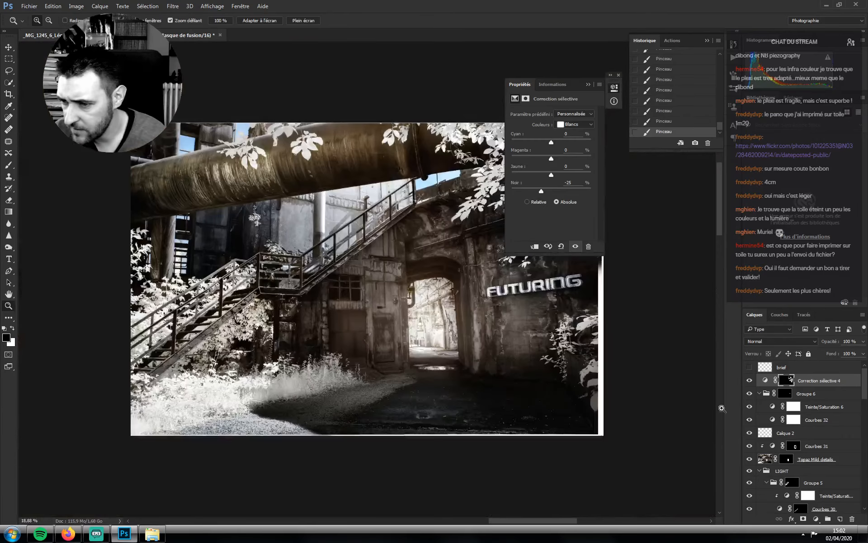
click(760, 394)
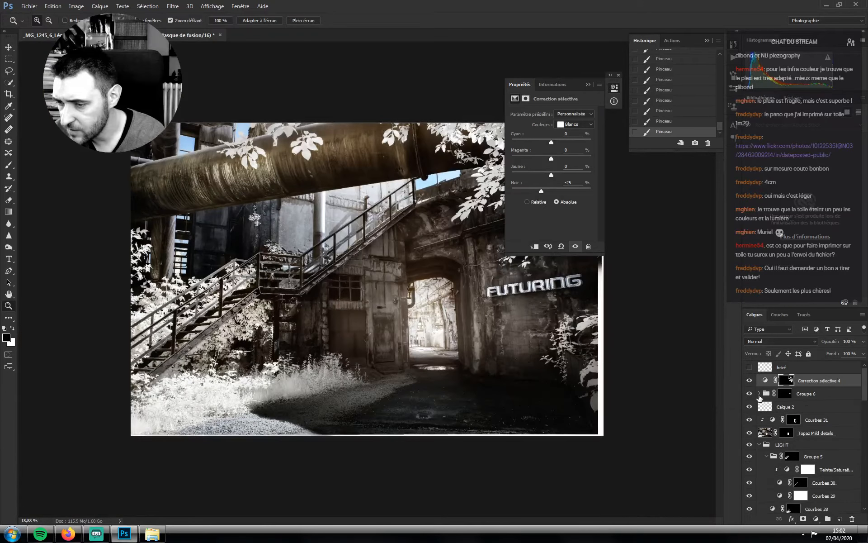
click(759, 444)
scroll(824, 500, down, 1)
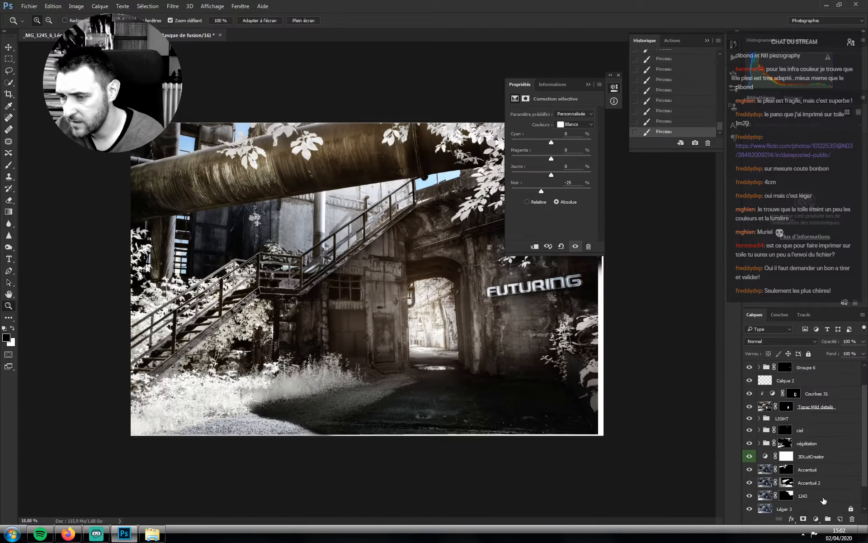
scroll(784, 417, up, 1)
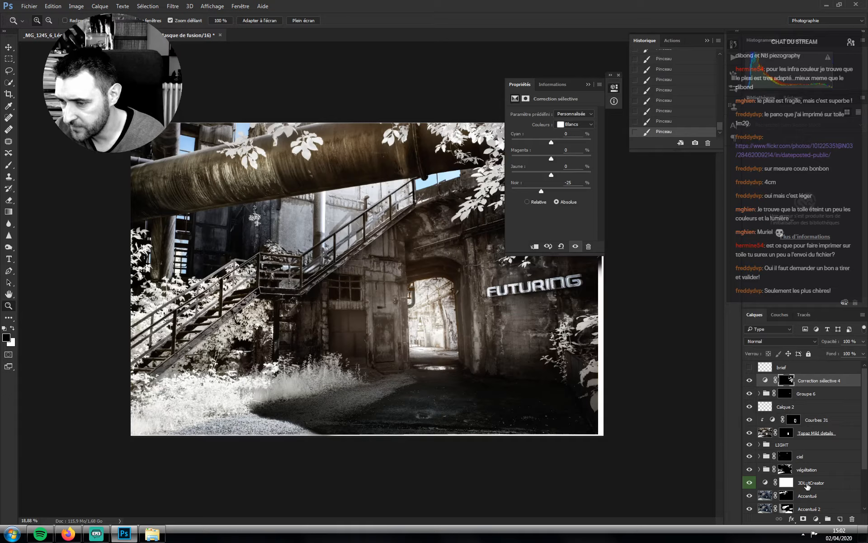
Group the layers from Correction sélective 4 down to 3DLutCreator and name the group RT
shift+click(813, 483)
key(ctrl+g)
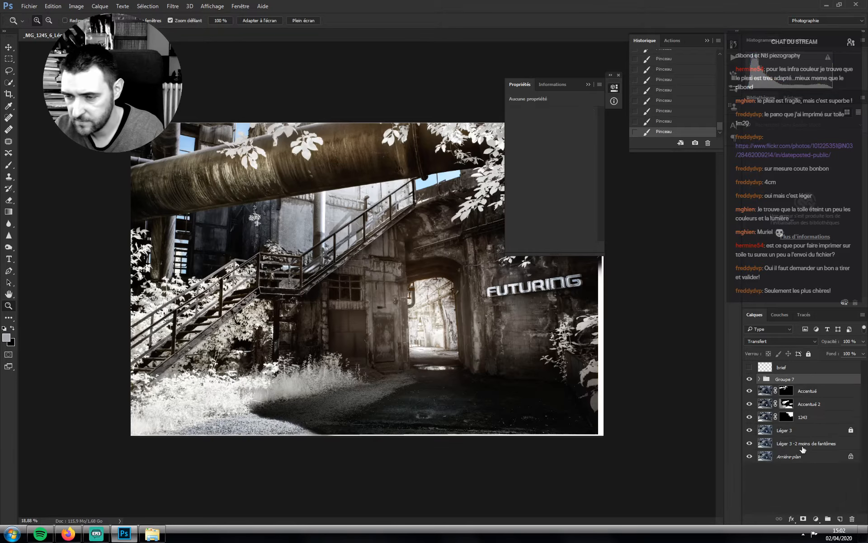
double_click(785, 380)
text(R)
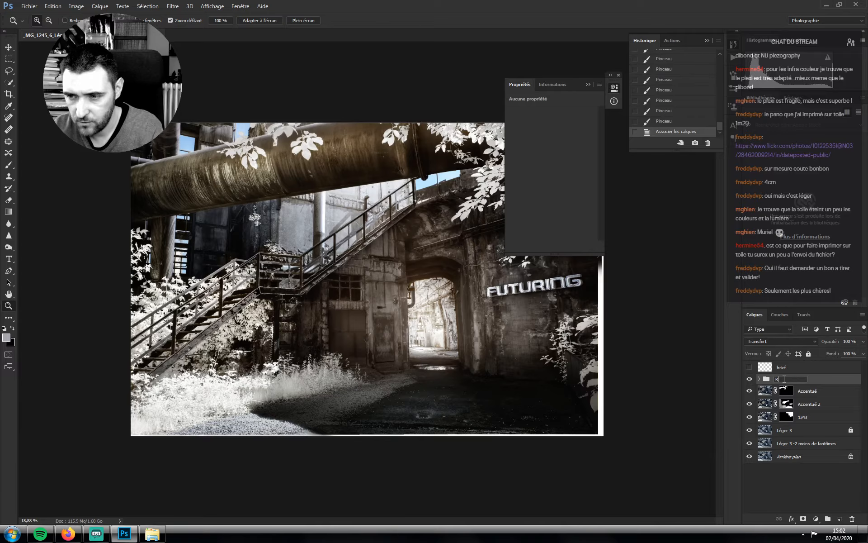
text(T)
key(Return)
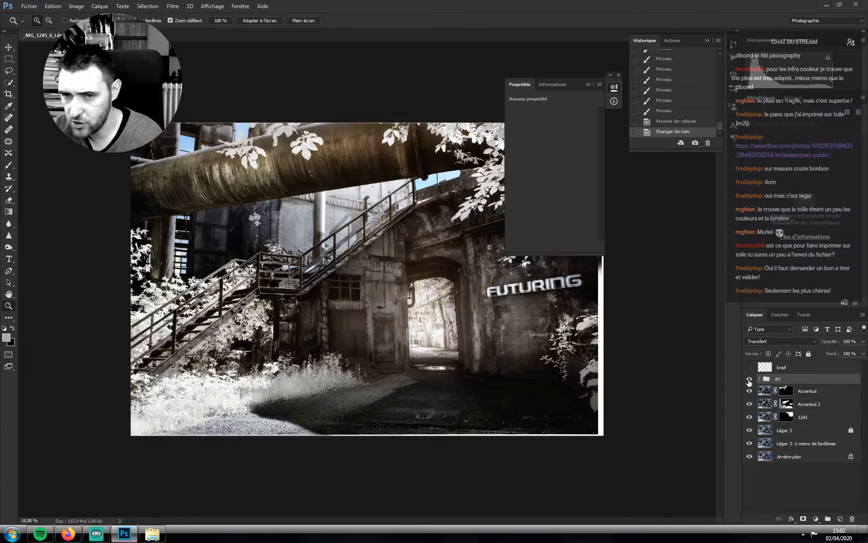
Compare the image with and without the RT group, in full view and up close on the hanging leaves
click(750, 380)
click(588, 85)
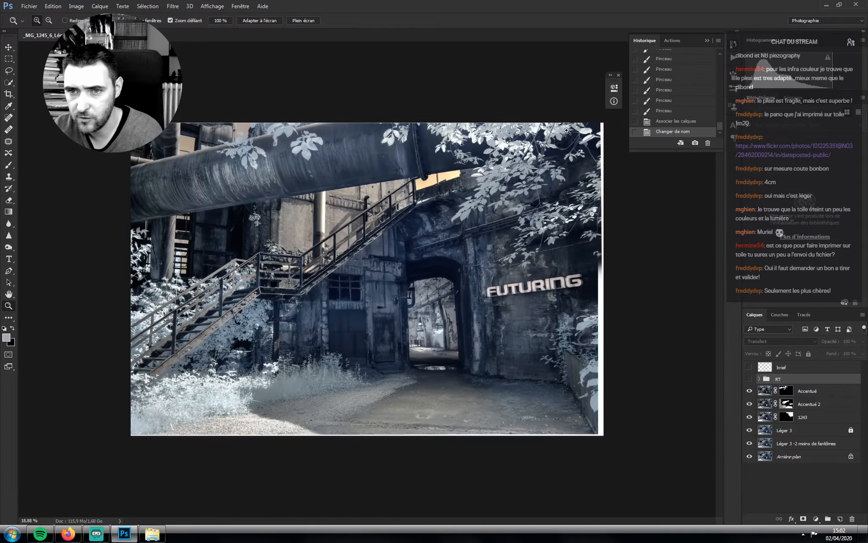
drag(495, 184, 659, 270)
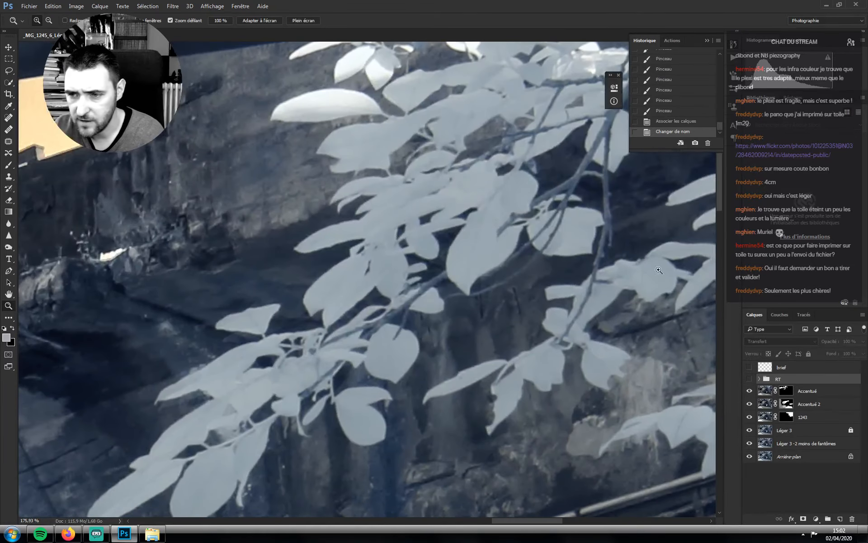
click(750, 380)
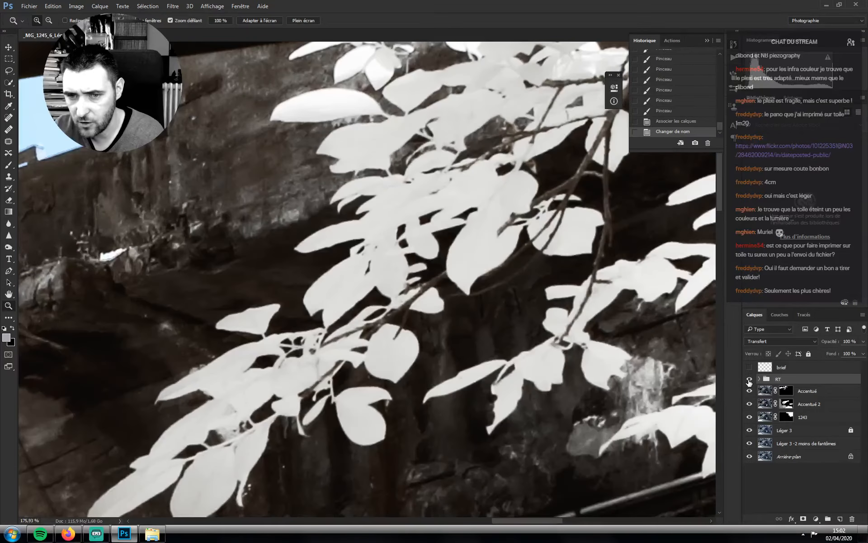
click(749, 380)
click(749, 380)
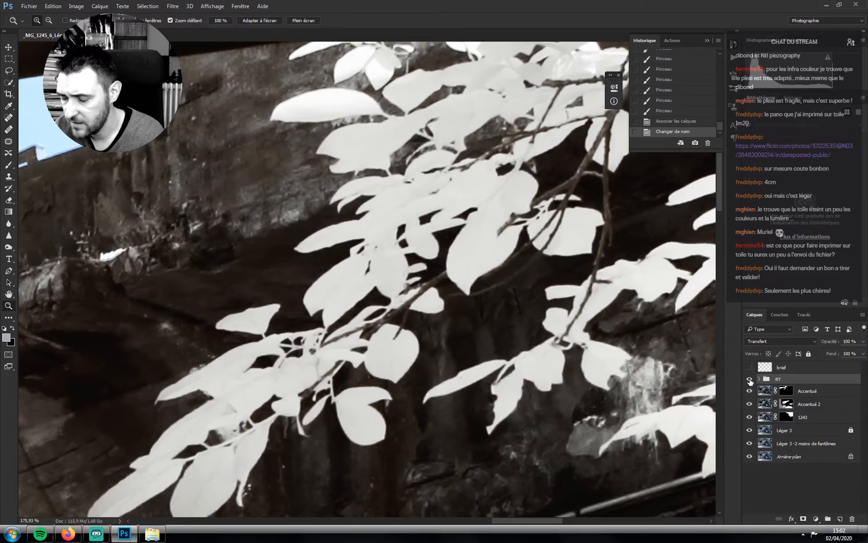
Hide the RT group and stamp the visible layers into a new layer directly above Accentué
click(750, 380)
click(810, 394)
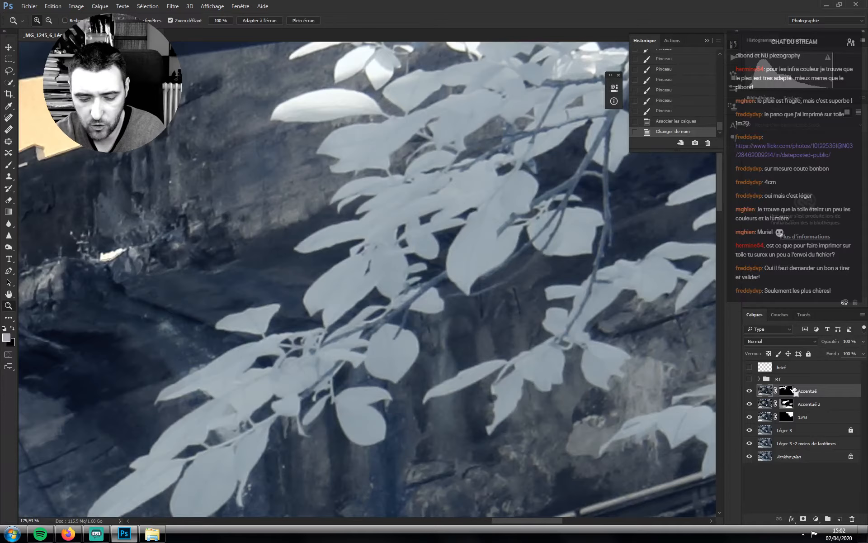
key(ctrl+alt+shift+e)
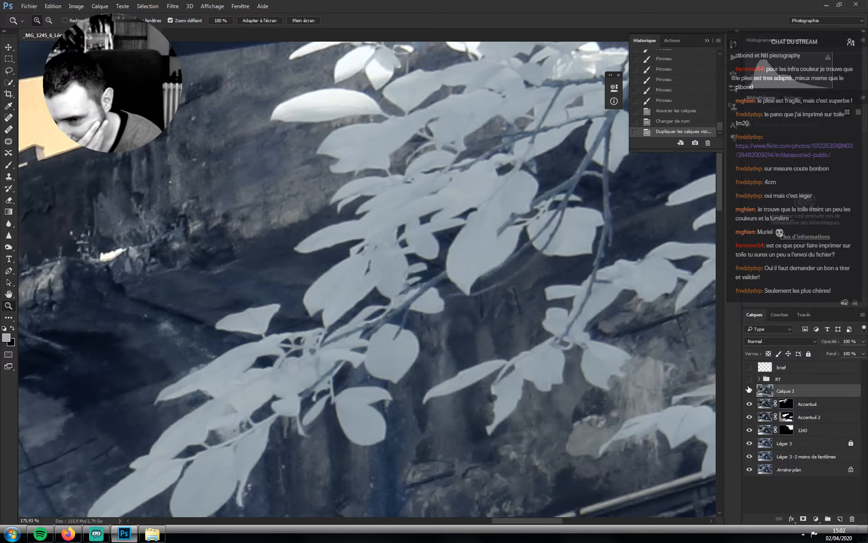
Move the stamped layer above the RT group, with RT visible, and set its blend mode to Luminosité
drag(783, 385, 779, 379)
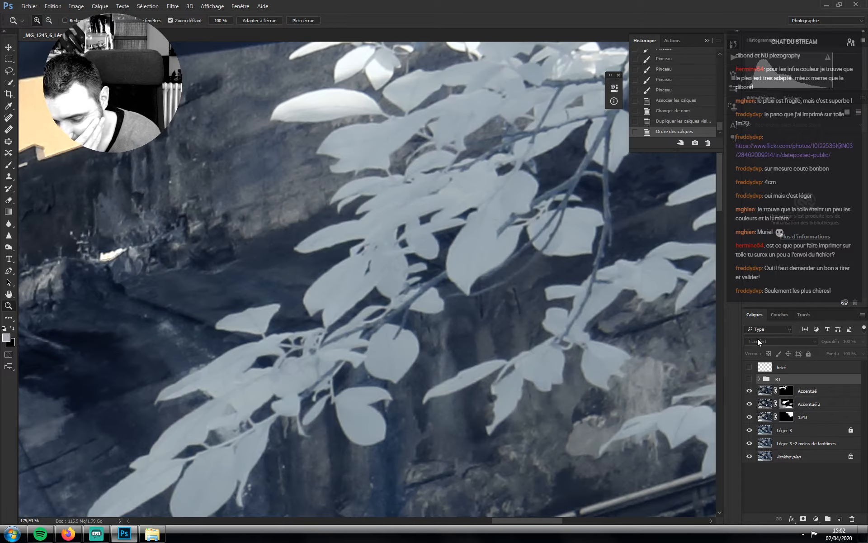
key(ctrl+z)
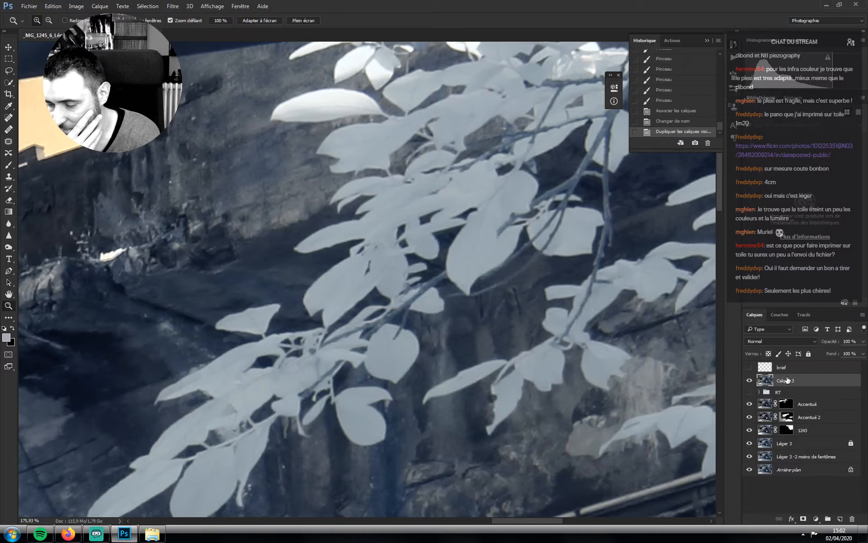
key(ctrl+shift+z)
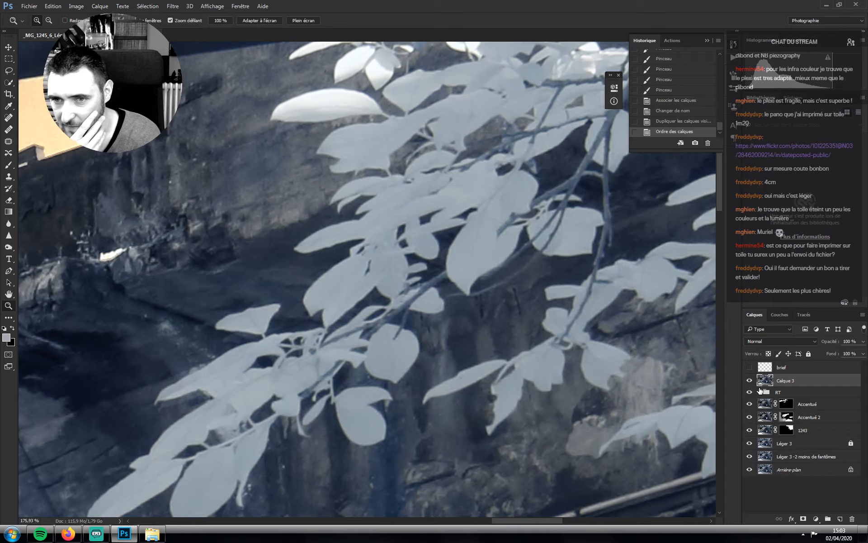
click(759, 343)
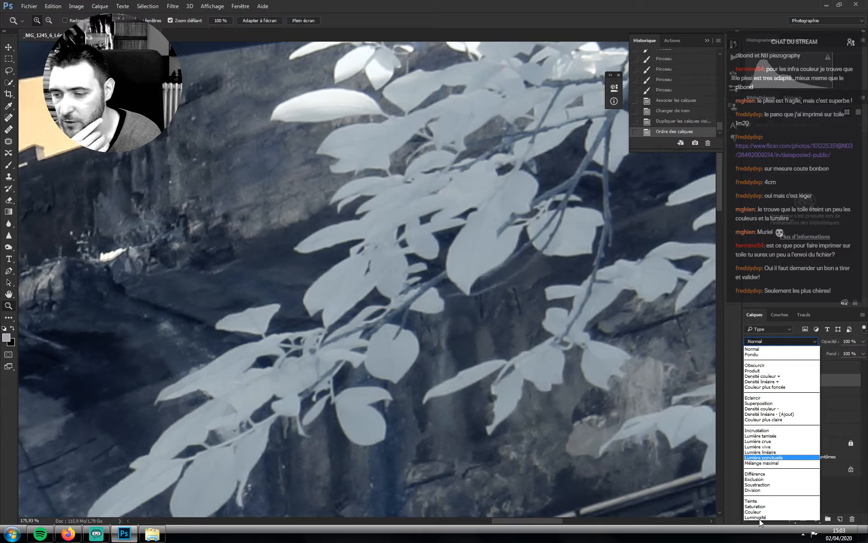
click(761, 517)
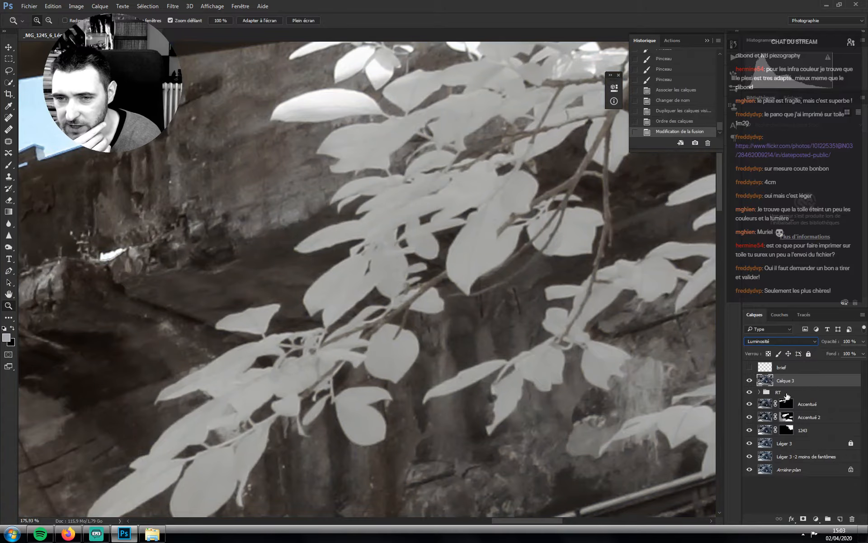
Compare the image with and without the stamped Luminosité layer, on the leaves and across the whole picture
click(750, 381)
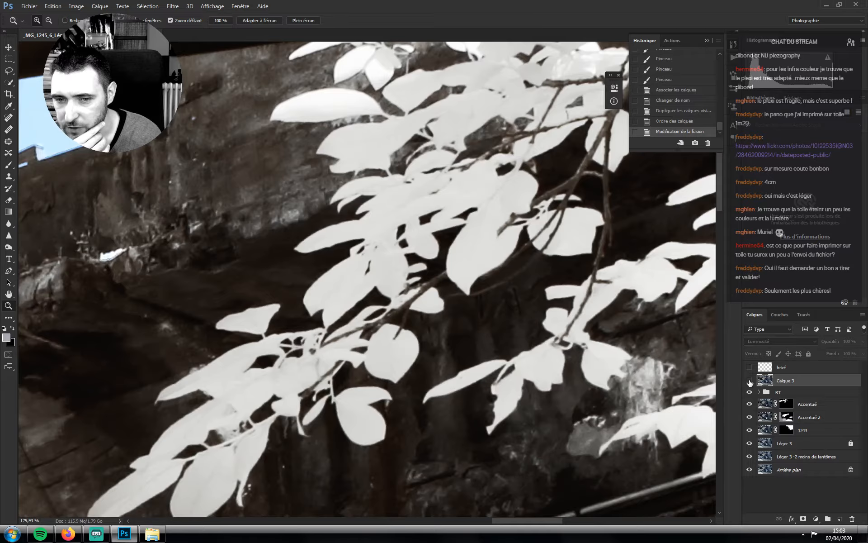
click(750, 381)
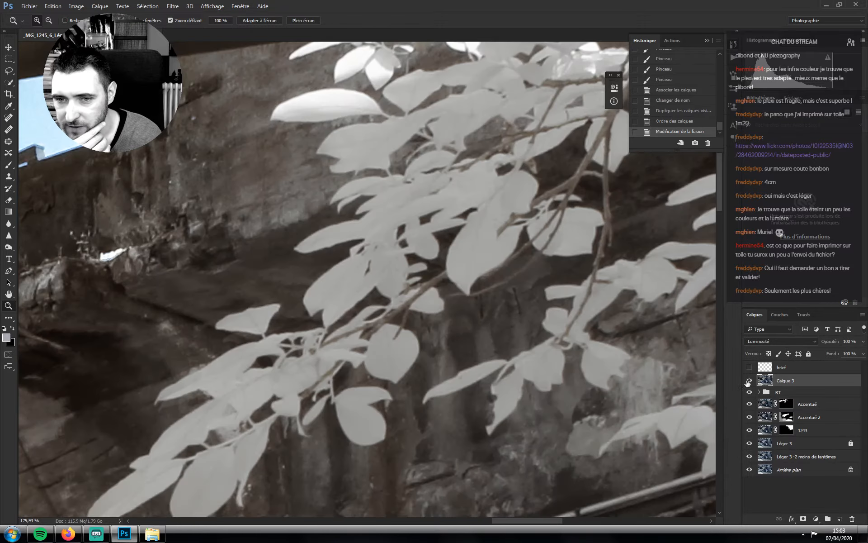
scroll(479, 265, down, 8)
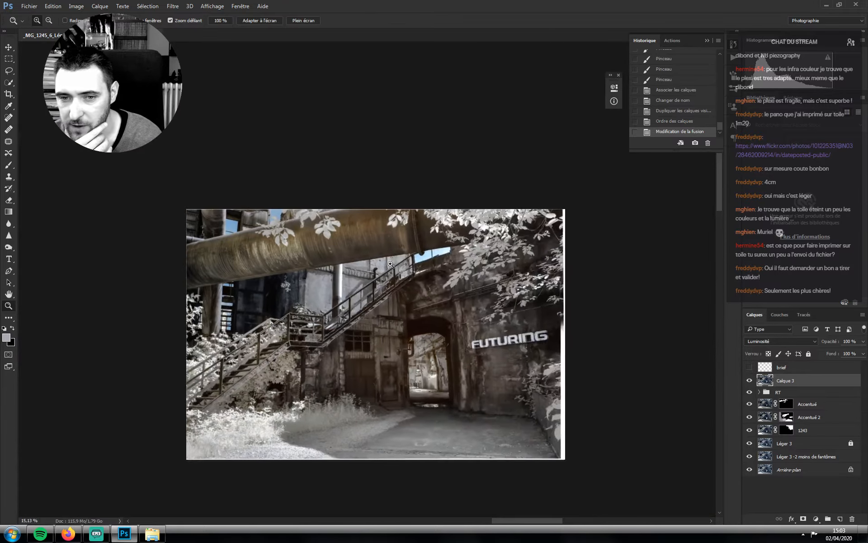
click(750, 382)
click(750, 382)
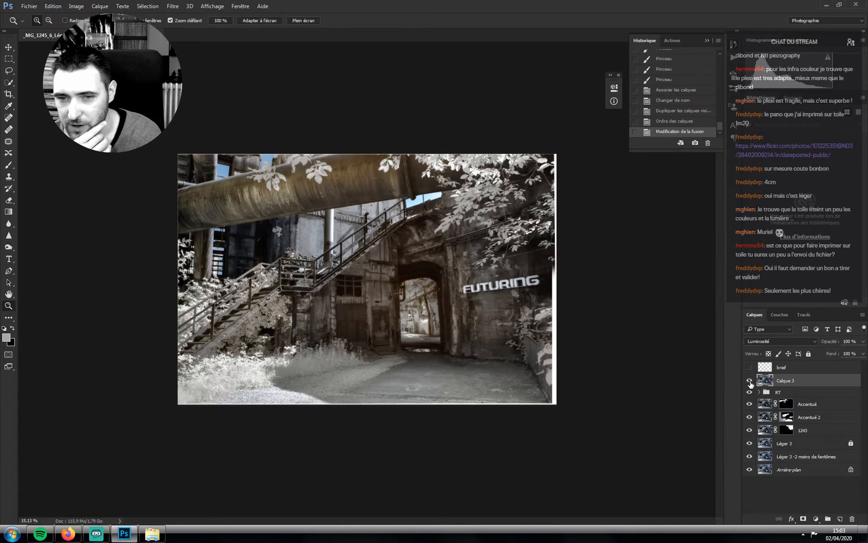
Open the Topaz Adjust 5 filter on the stamped Luminosité layer Calque 3
scroll(484, 196, up, 8)
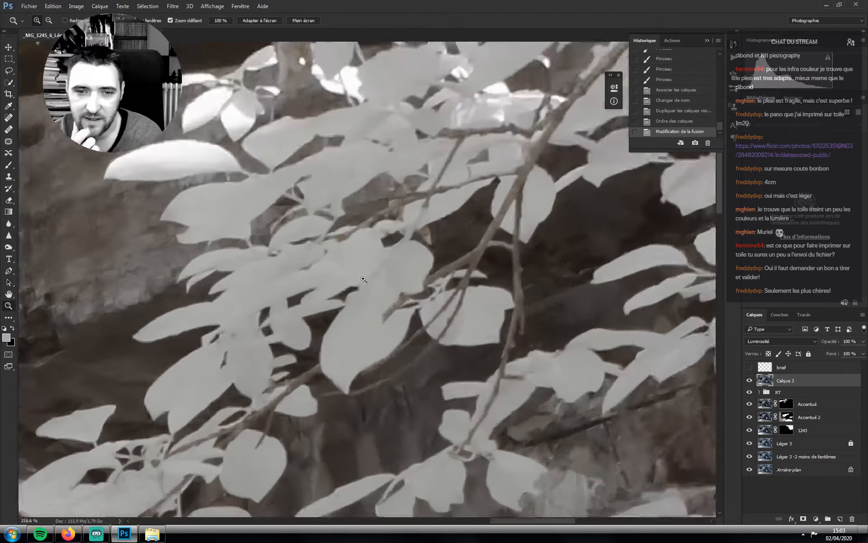
scroll(322, 285, down, 3)
scroll(332, 302, up, 3)
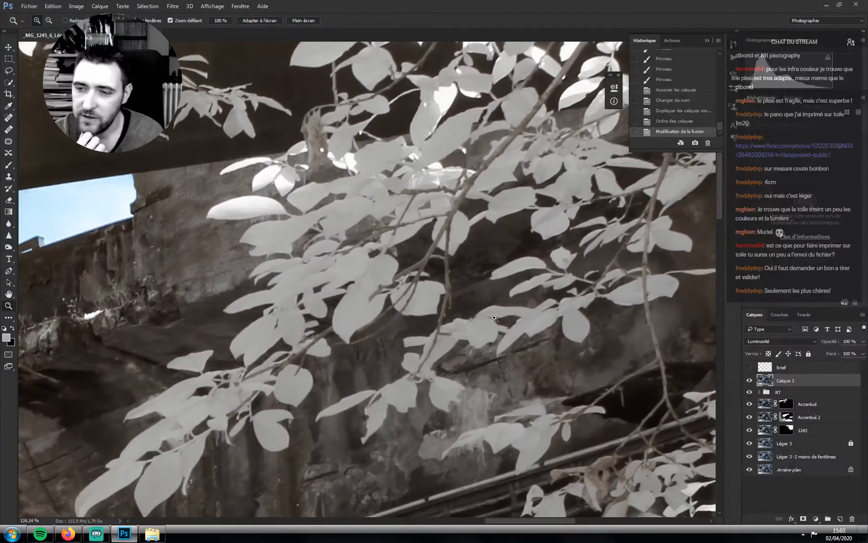
mouse_move(244, 179)
mouse_down()
mouse_move(177, 179)
mouse_move(244, 179)
mouse_up()
click(173, 6)
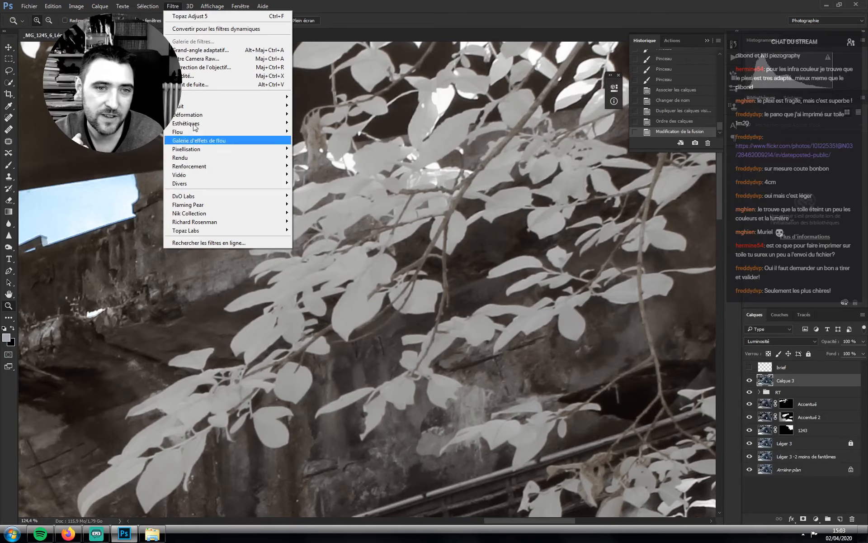
mouse_move(180, 232)
click(154, 230)
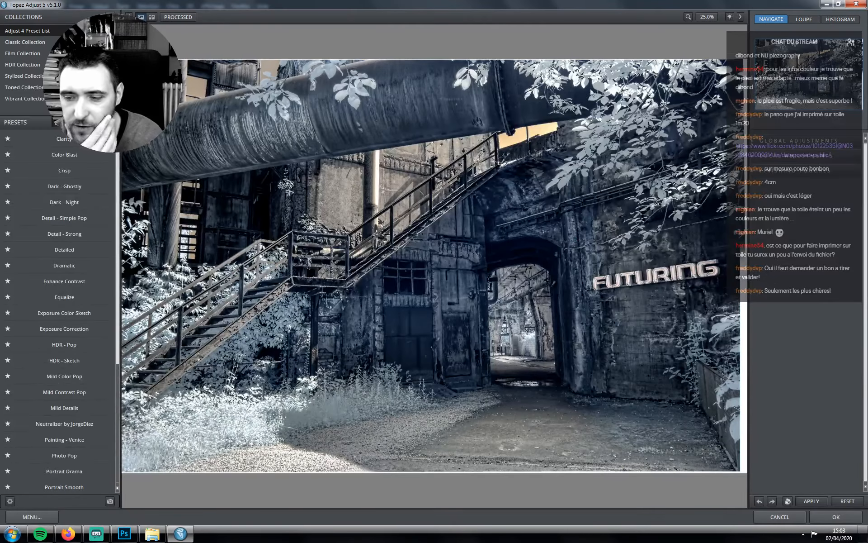
Preview the Clarity, Detail - Strong, Dramatic and Detailed presets on the hanging leaves at 100%
key(ctrl+plus)
key(ctrl+plus)
key(ctrl+plus)
key(ctrl+plus)
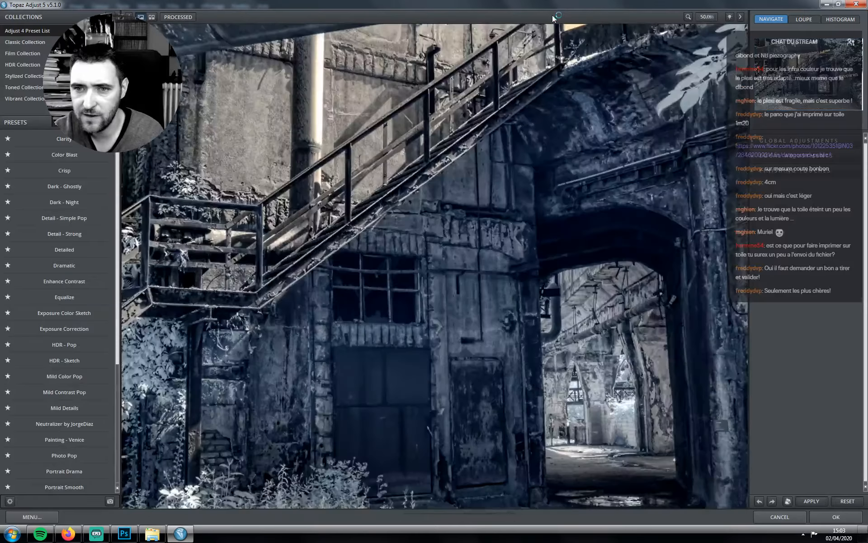
click(291, 376)
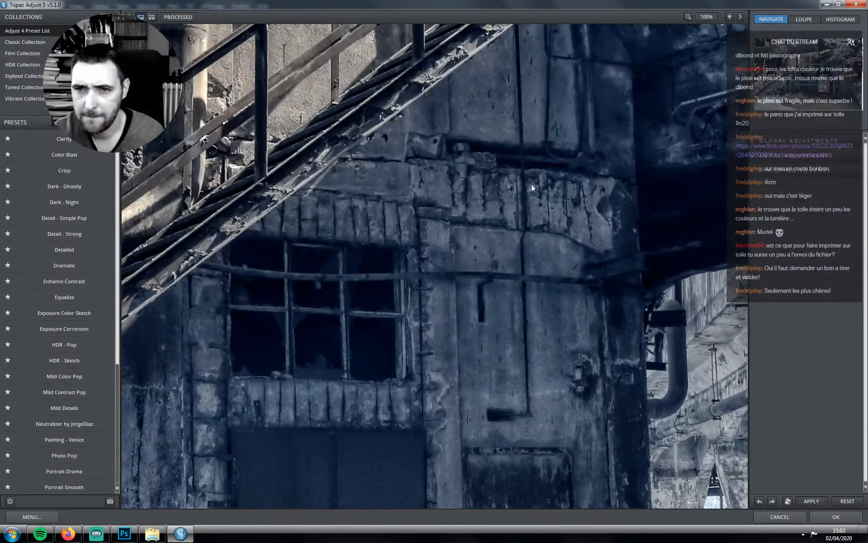
click(487, 239)
drag(487, 239, 460, 276)
drag(496, 237, 444, 288)
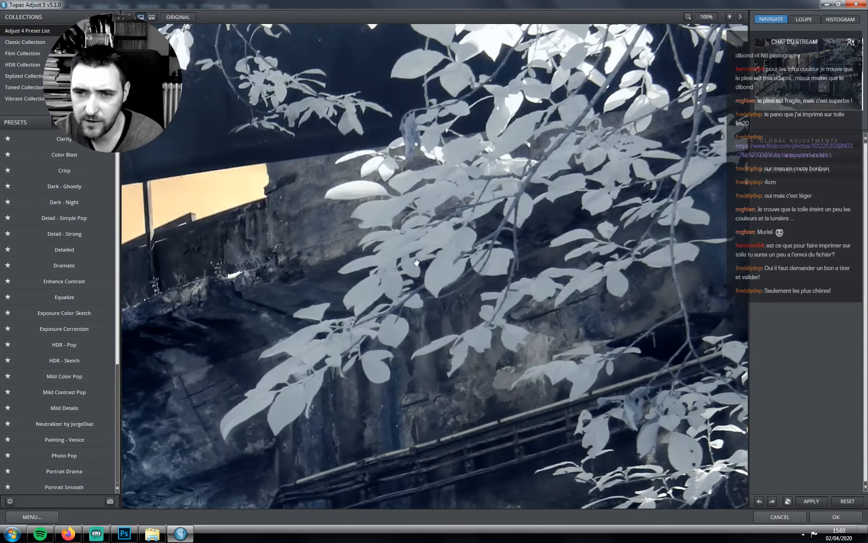
click(61, 139)
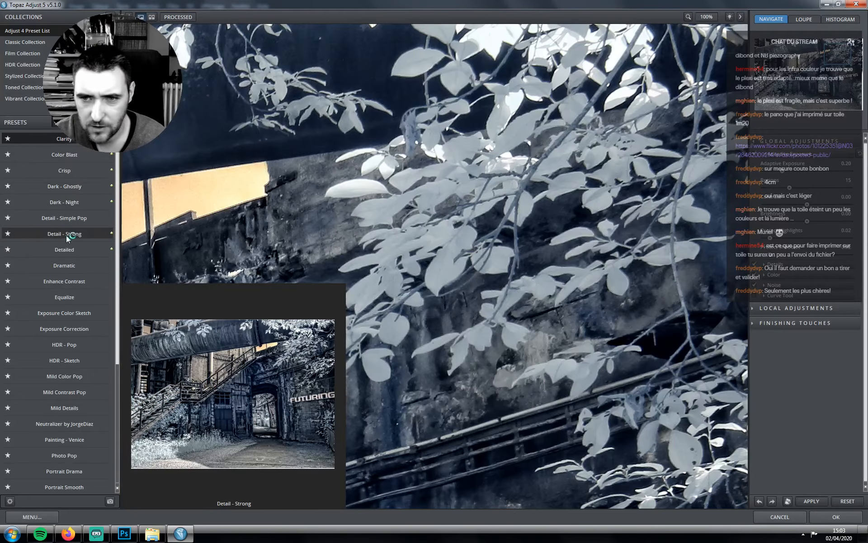
click(66, 235)
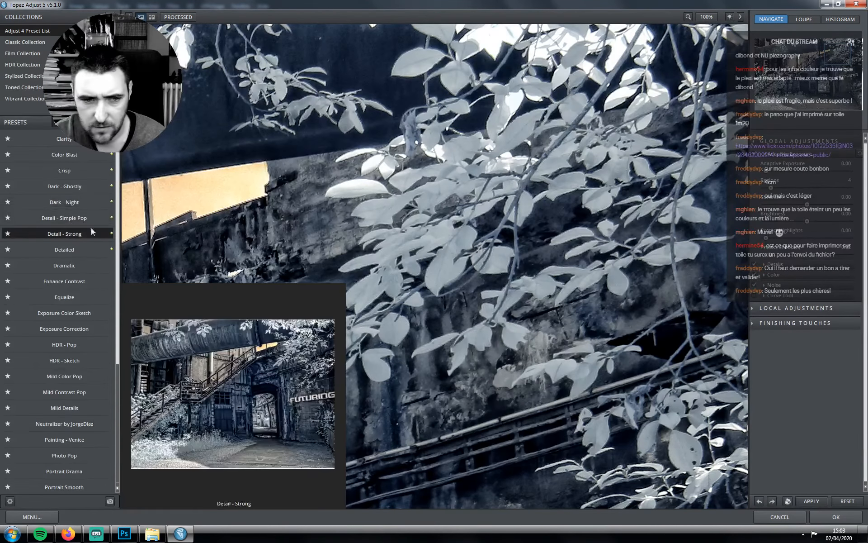
click(89, 267)
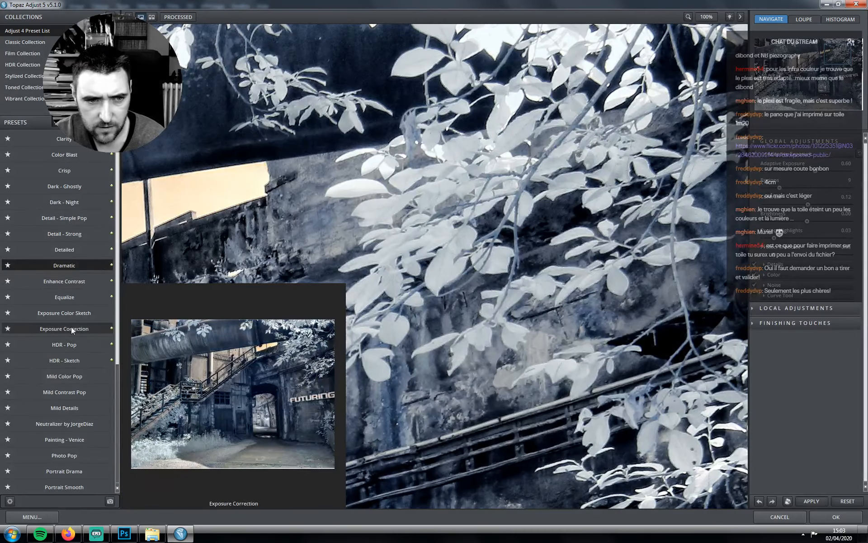
click(73, 250)
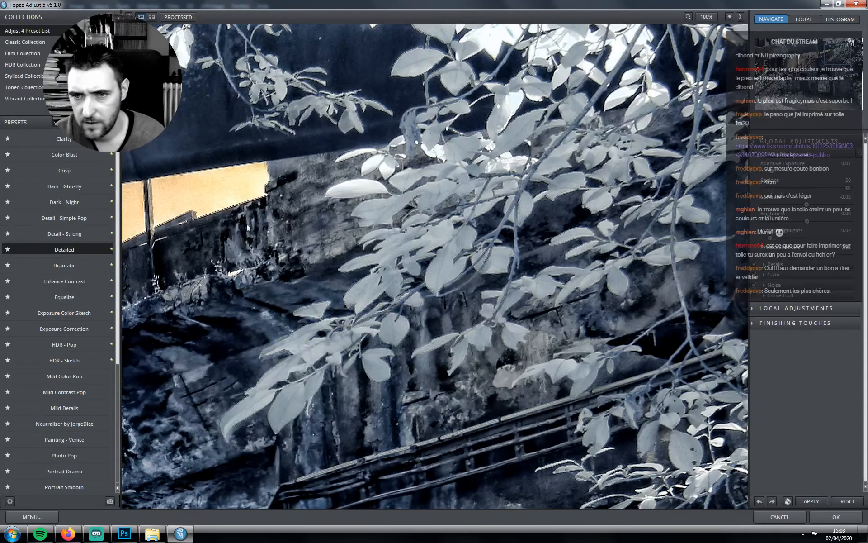
Apply the Crisp preset to Calque 3, checking the leaves against the original and with the layer hidden
mouse_move(85, 199)
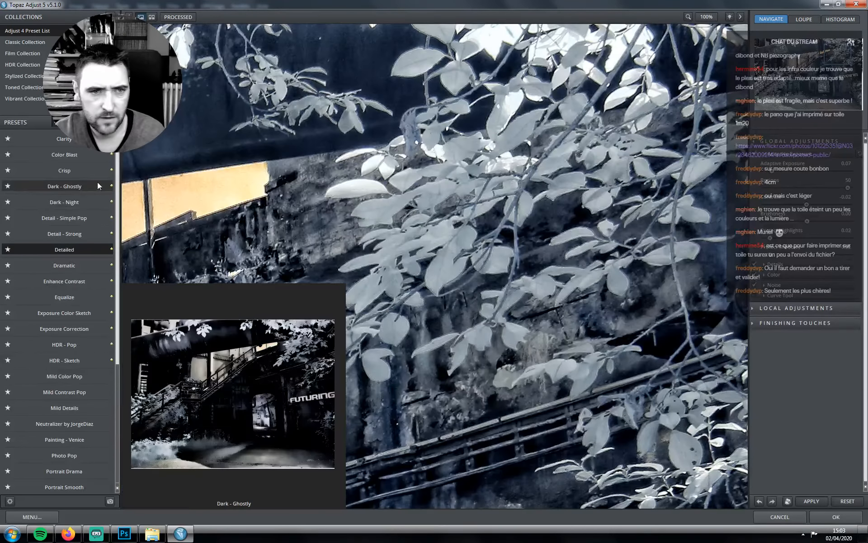
click(80, 175)
click(412, 256)
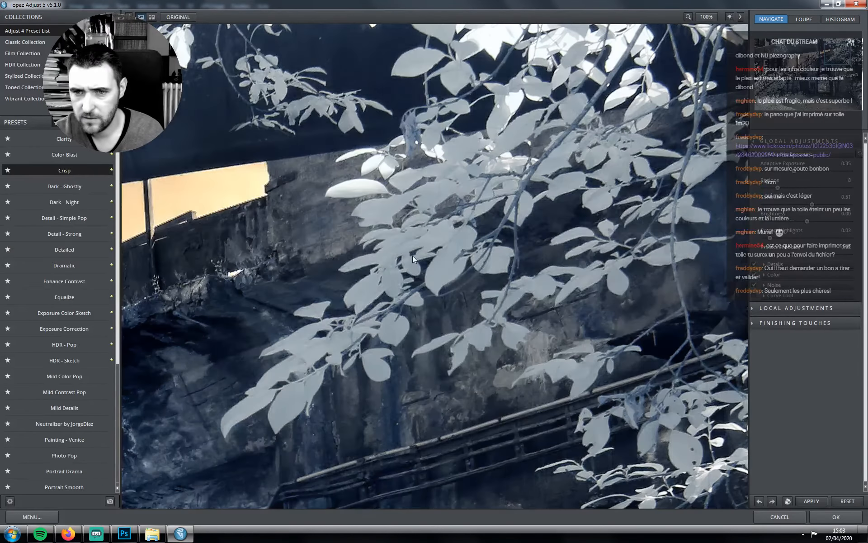
click(418, 264)
click(418, 256)
drag(418, 256, 419, 259)
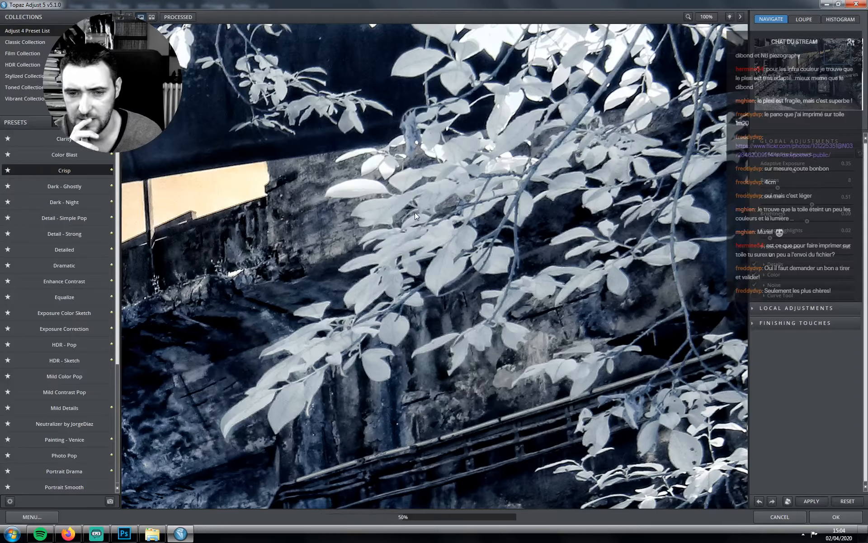
key(Return)
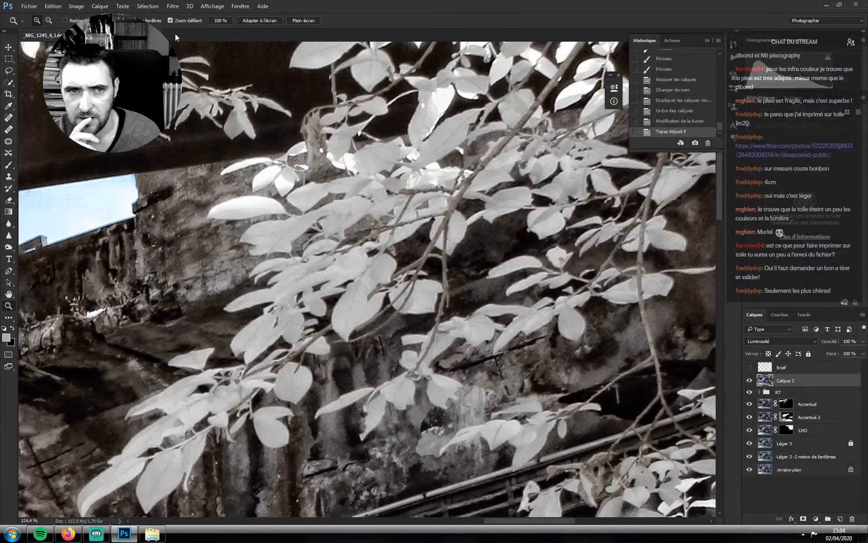
click(750, 380)
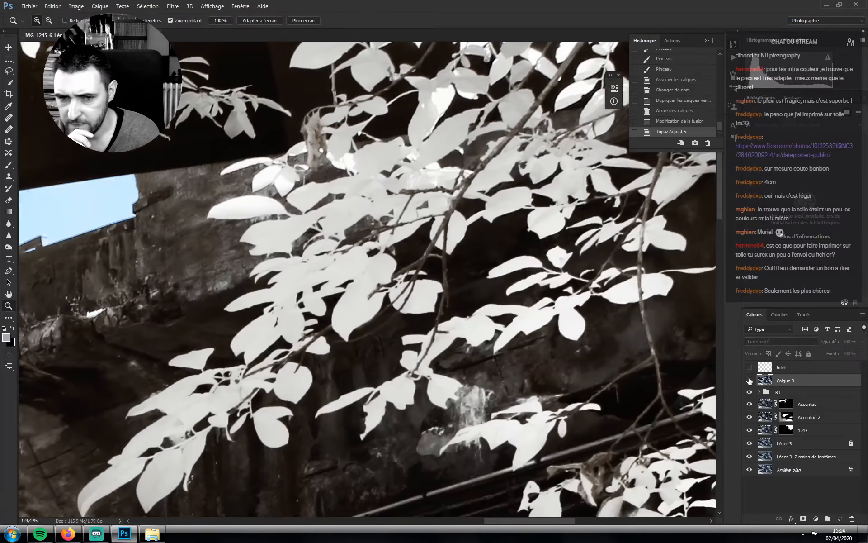
click(750, 381)
Apply a Passe-haut filter to Calque 3 with a 2-pixel radius, trying radii of 3 and 1 as well
click(173, 6)
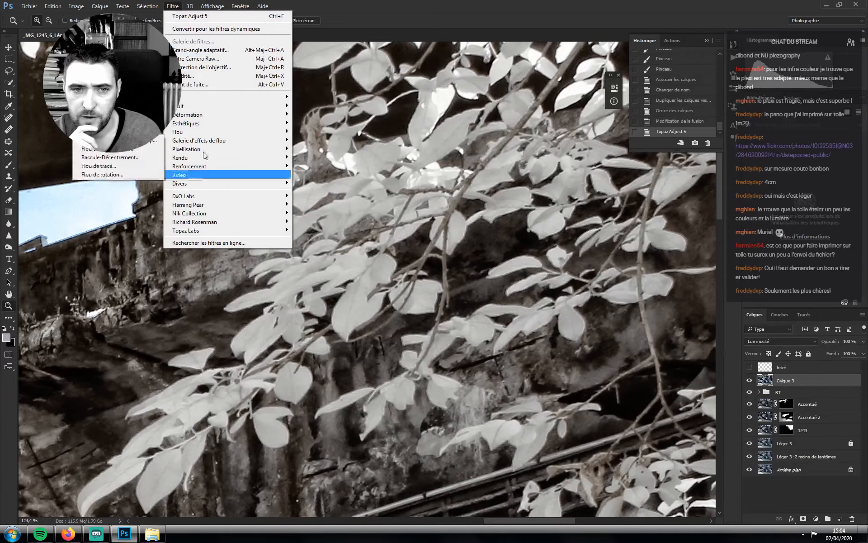
mouse_move(185, 184)
click(141, 209)
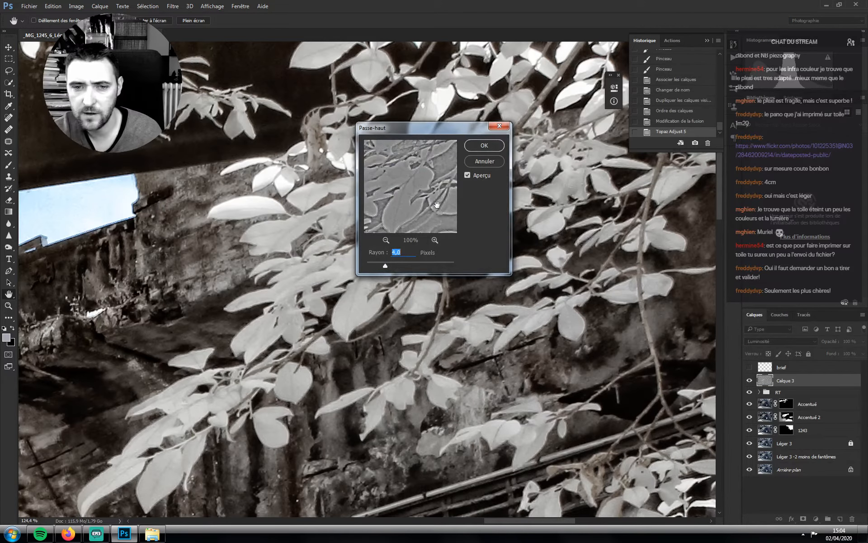
text(3)
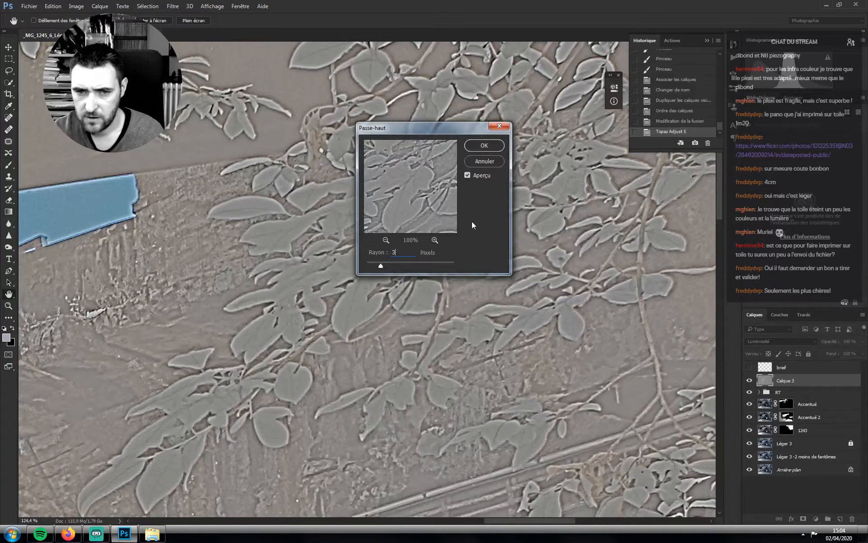
click(388, 253)
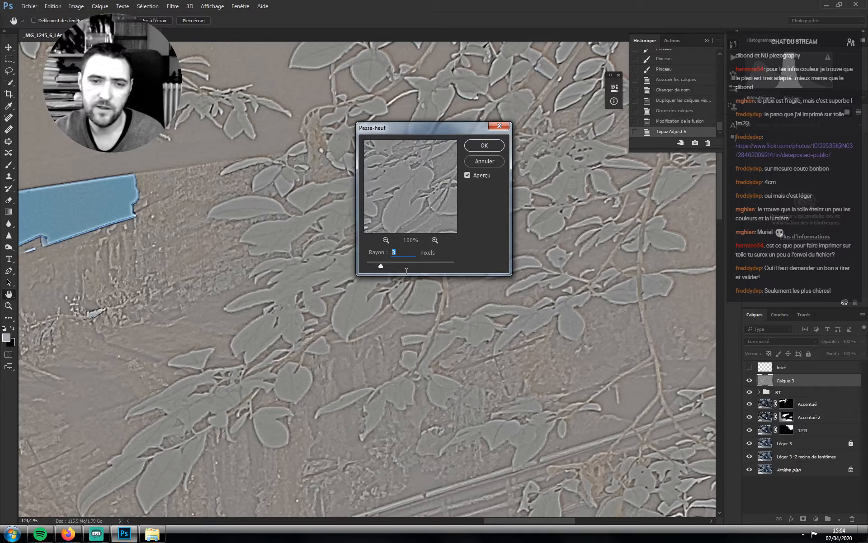
text(2)
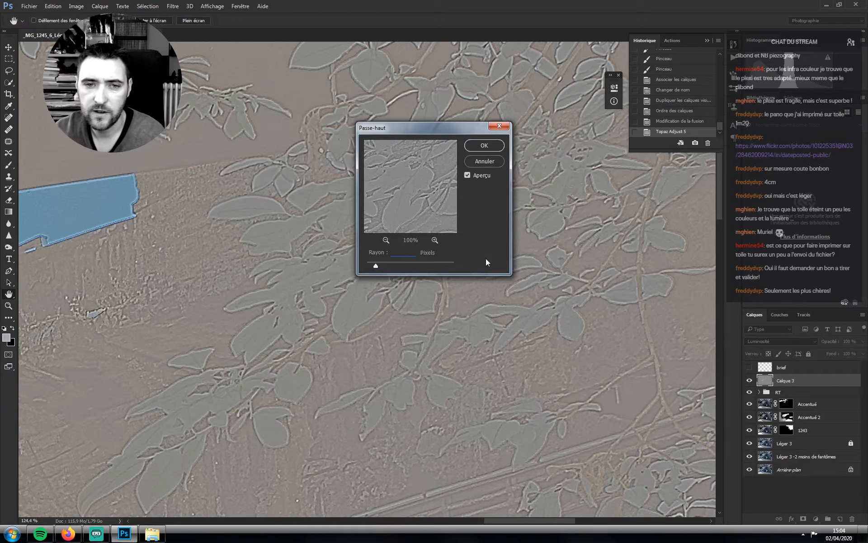
text(3)
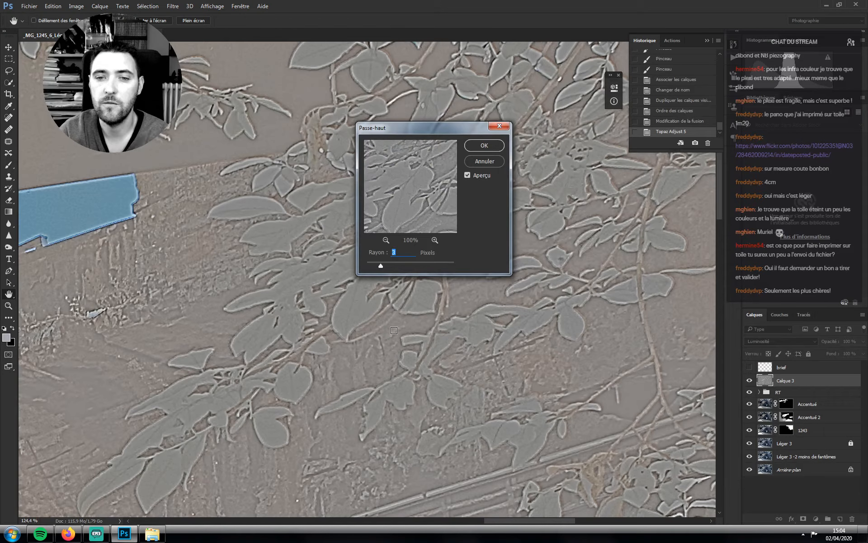
text(1)
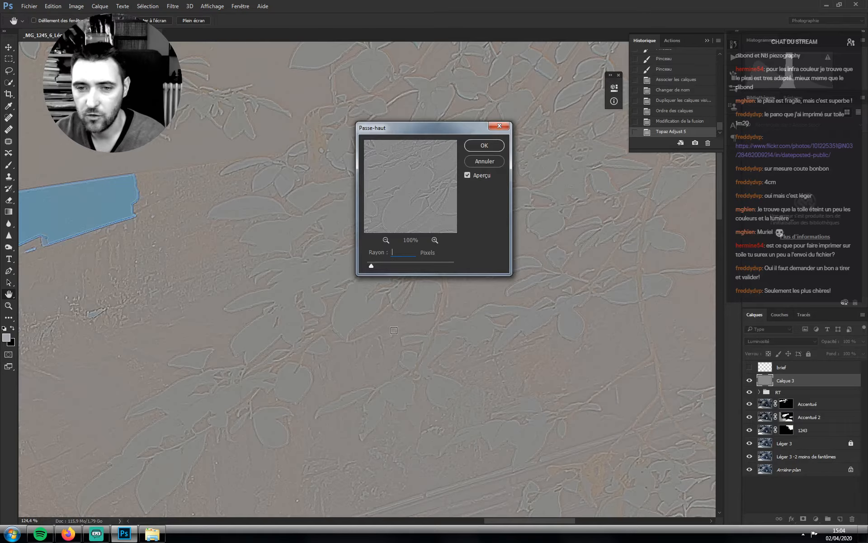
text(2)
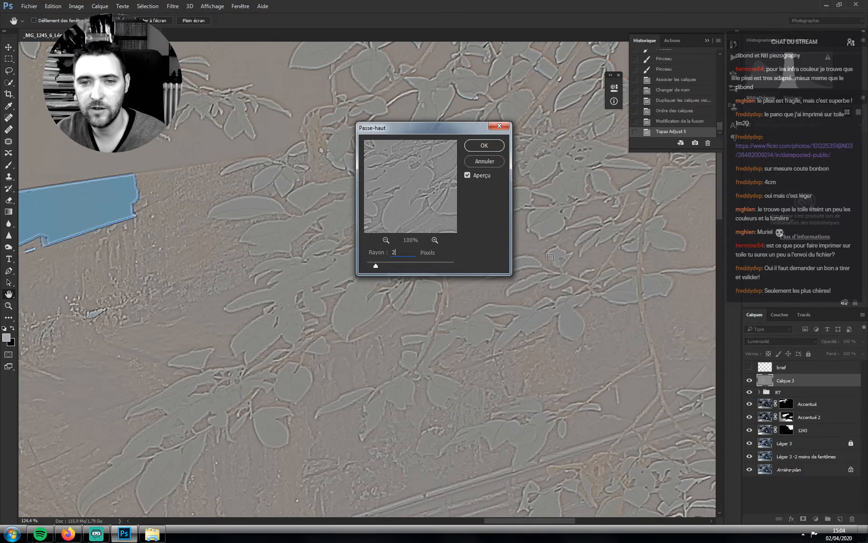
key(Return)
Set the blend mode of Calque 3 to Incrustation and compare the leaves with and without it
key(z)
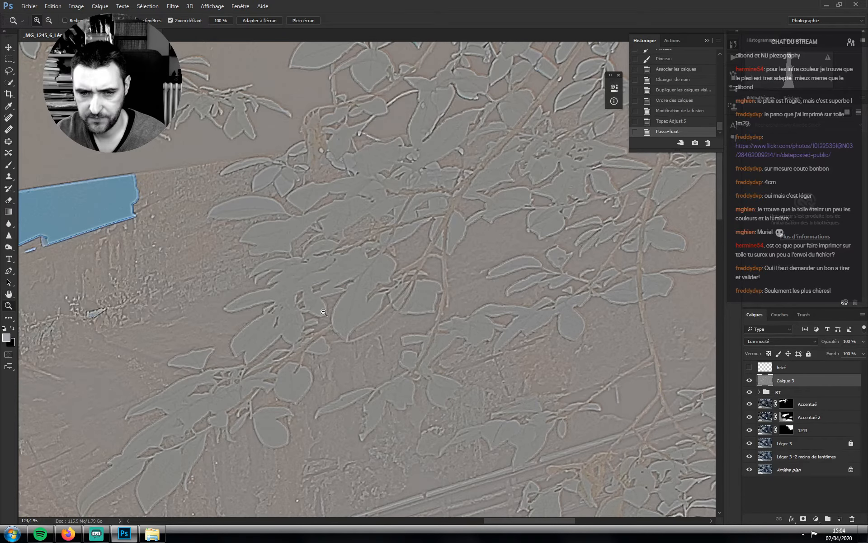
mouse_move(323, 312)
mouse_down()
mouse_move(358, 310)
mouse_move(288, 319)
mouse_move(313, 314)
mouse_up()
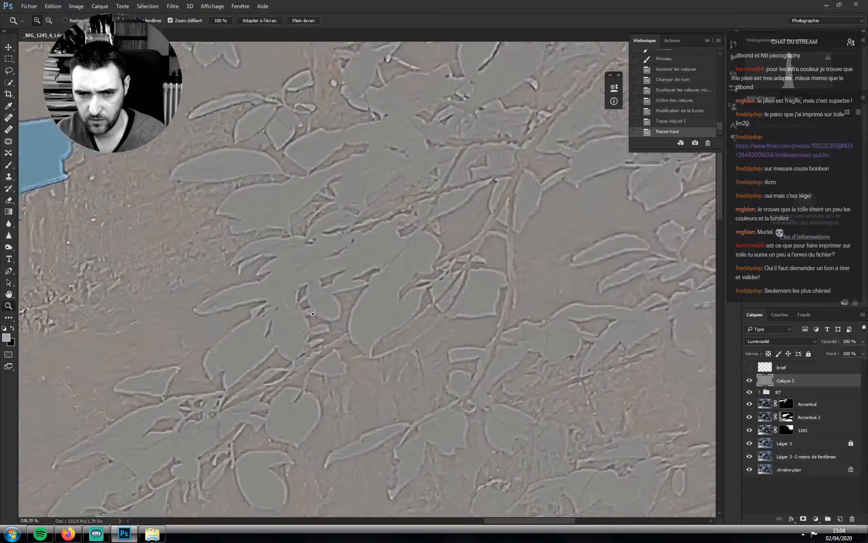
scroll(313, 315, up, 1)
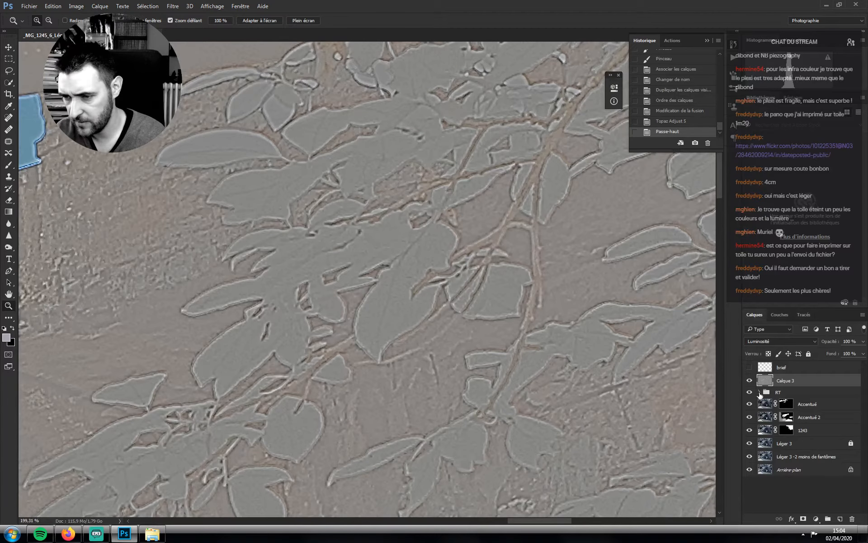
click(763, 342)
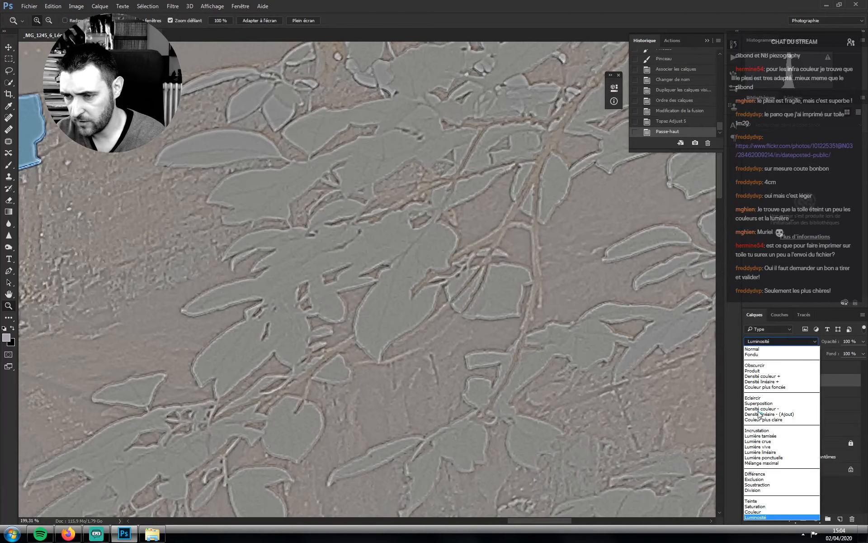
click(756, 430)
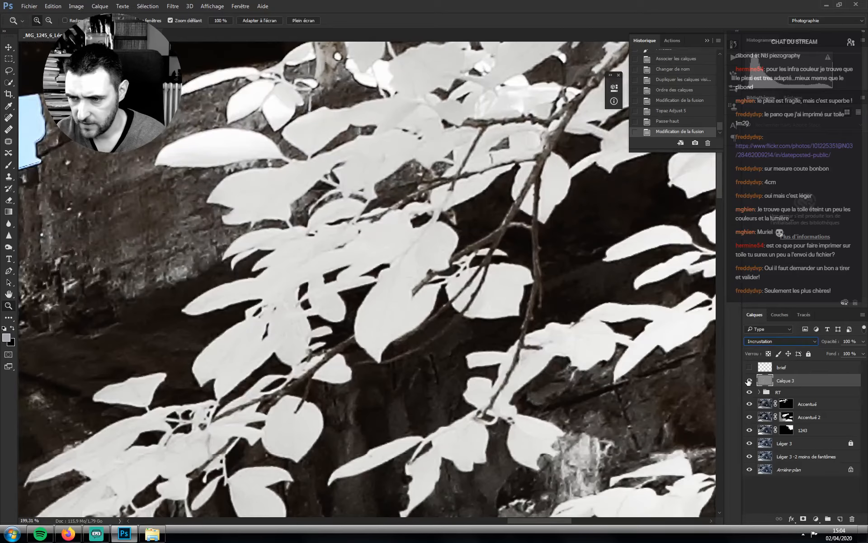
click(749, 381)
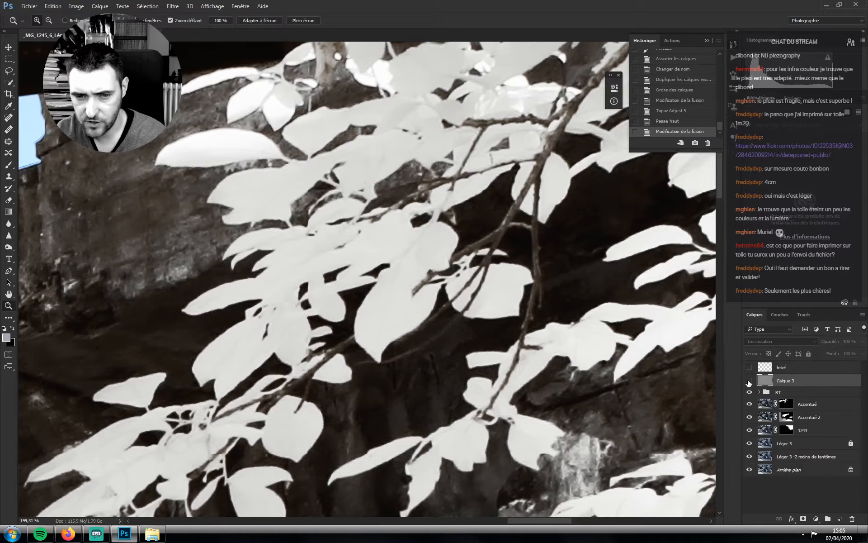
click(749, 381)
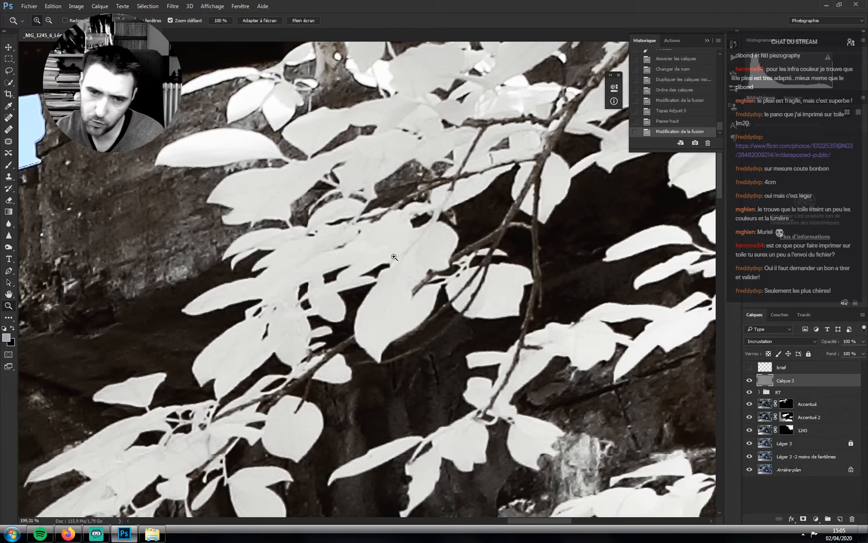
Load the végétation group's mask from inside RT as a selection and add it as a layer mask on Calque 3
click(760, 392)
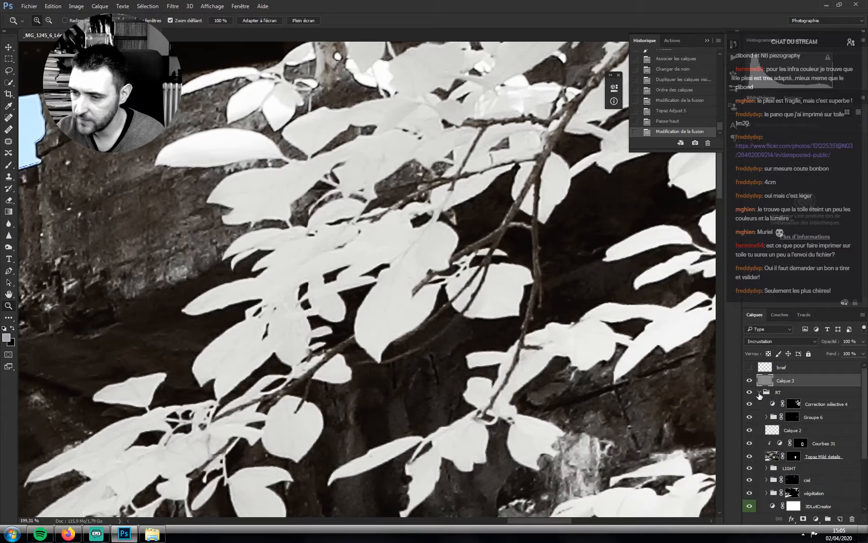
ctrl+click(794, 492)
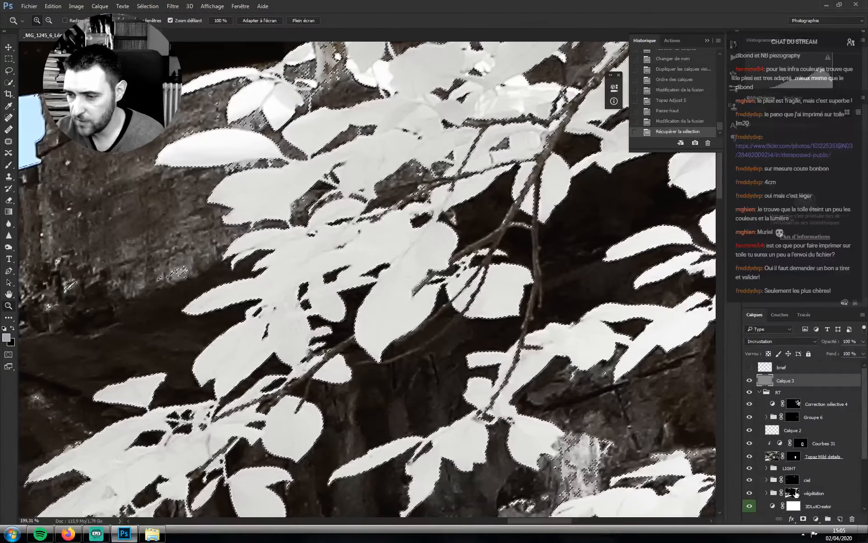
ctrl+click(794, 493)
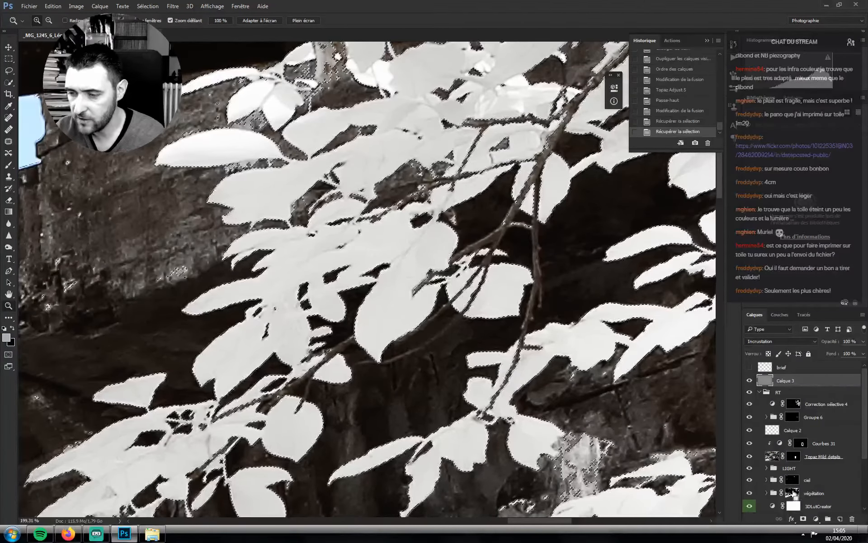
click(804, 519)
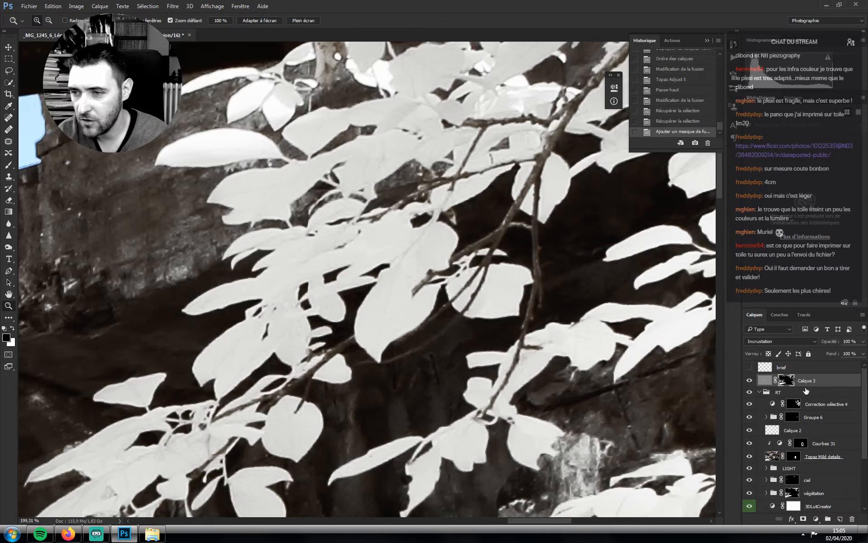
Duplicate Calque 3 to double the leaf detail and compare the foliage with both high-pass layers hidden and shown
key(ctrl+j)
key(ctrl+1)
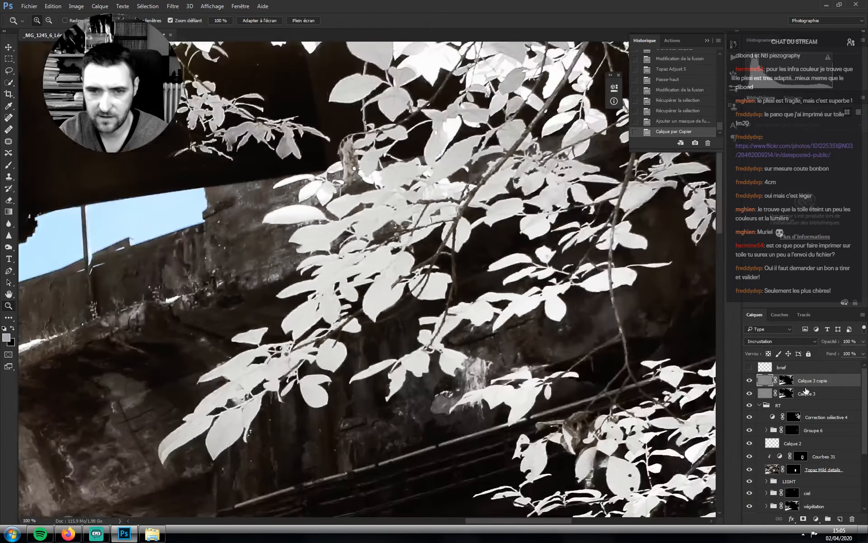
drag(442, 127, 384, 141)
drag(315, 282, 337, 276)
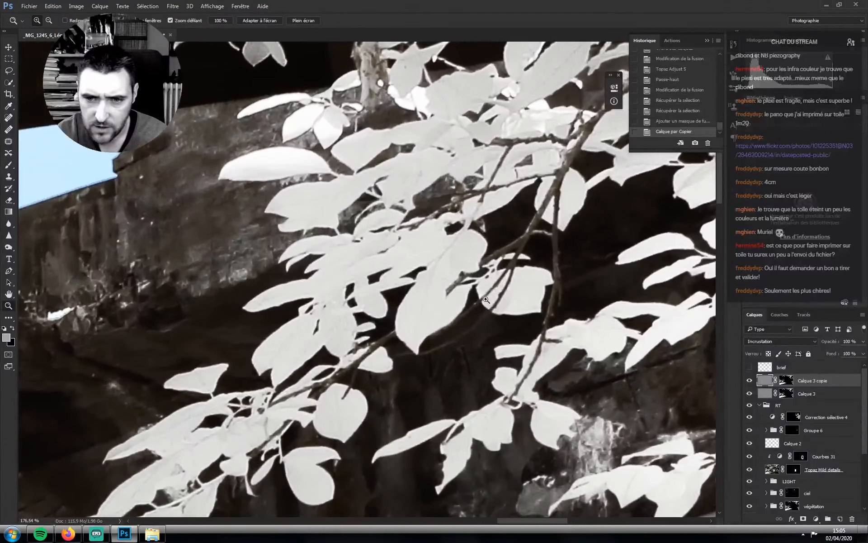
drag(486, 299, 435, 306)
scroll(436, 307, up, 5)
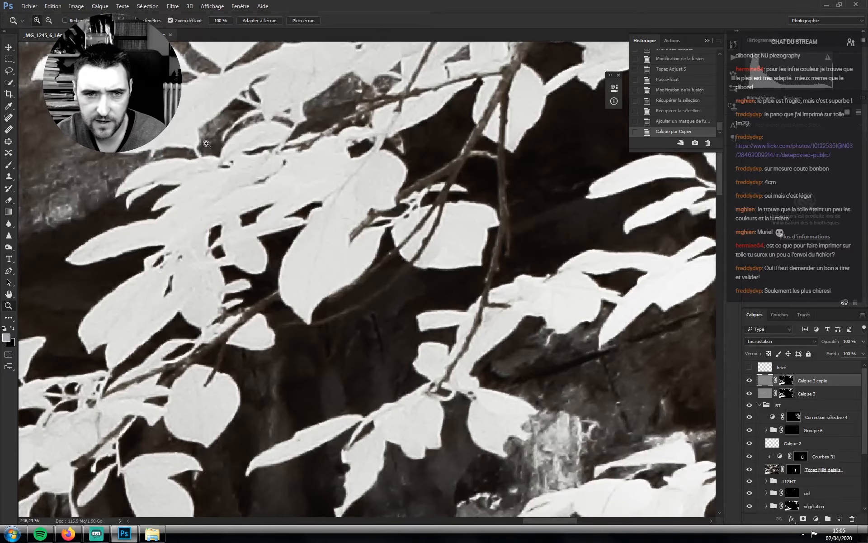
click(749, 382)
click(750, 394)
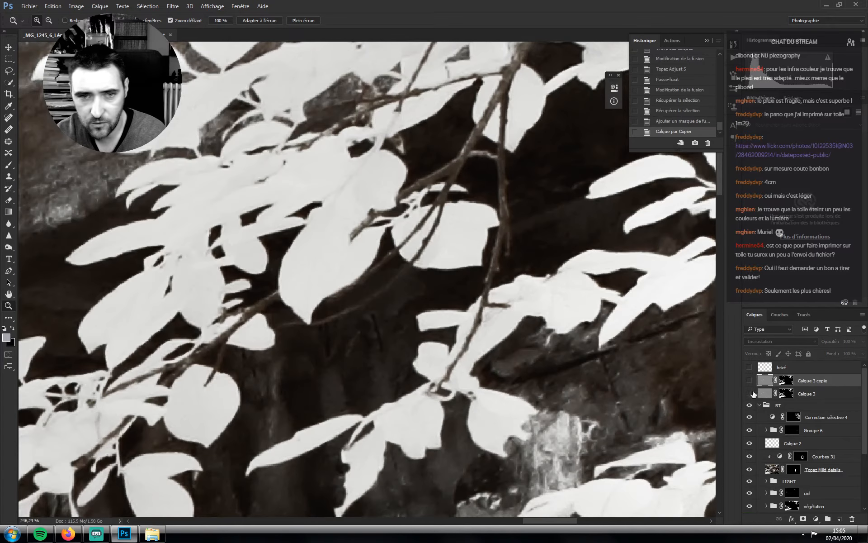
click(750, 394)
click(749, 380)
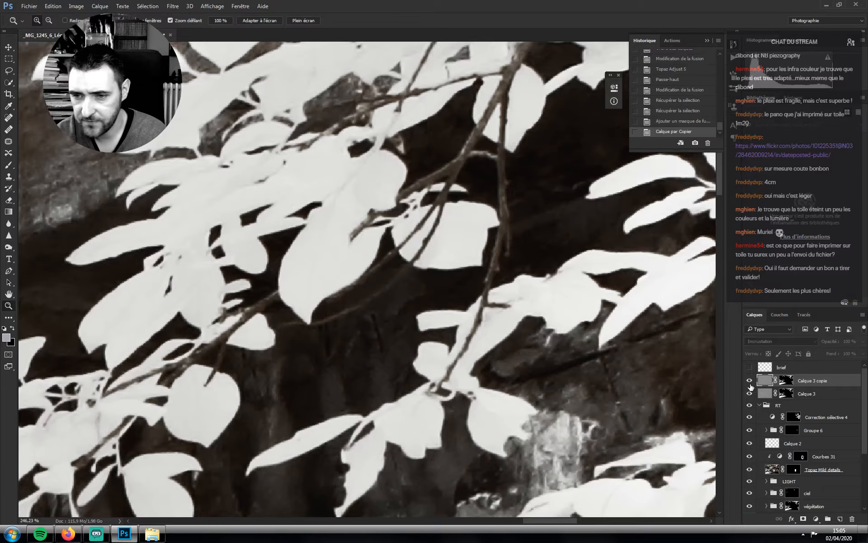
Group Calque 3 and its copy, then add a layer mask to the group and invert it to black
shift+click(806, 396)
key(ctrl+g)
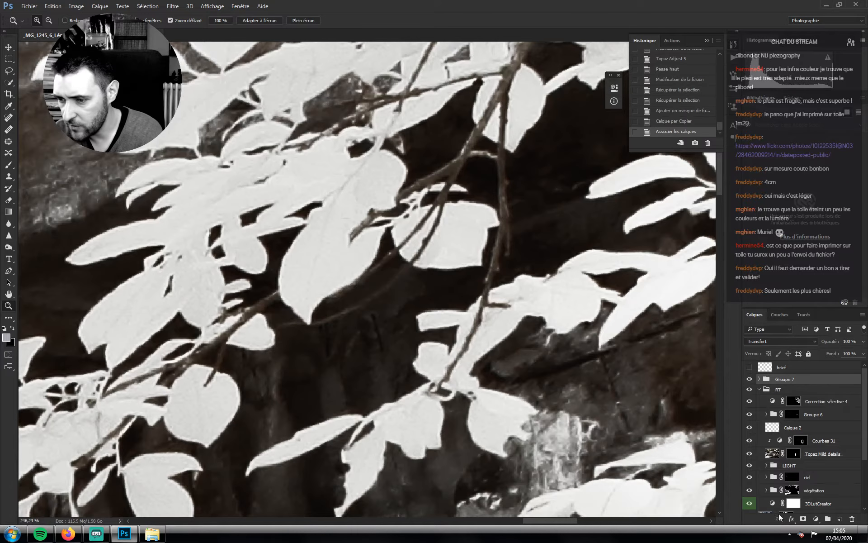
click(804, 519)
key(ctrl+minus)
key(ctrl+minus)
key(ctrl+minus)
key(ctrl+minus)
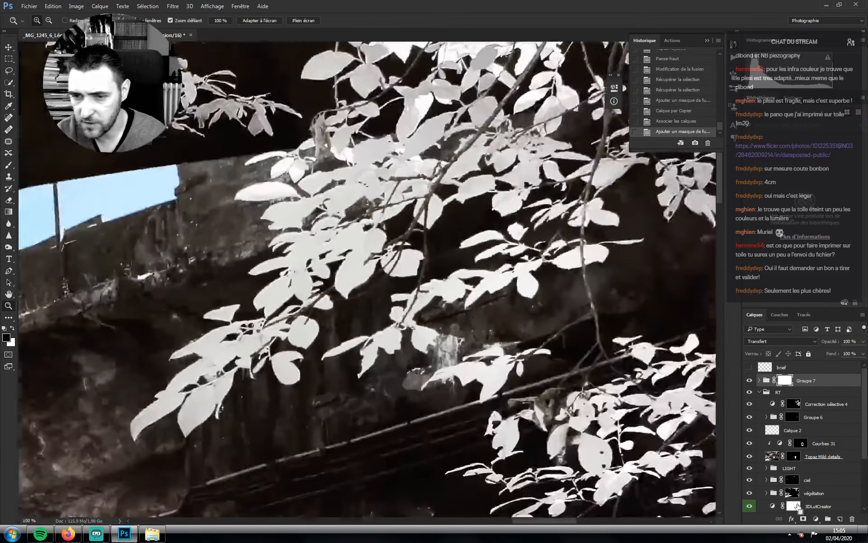
key(ctrl+i)
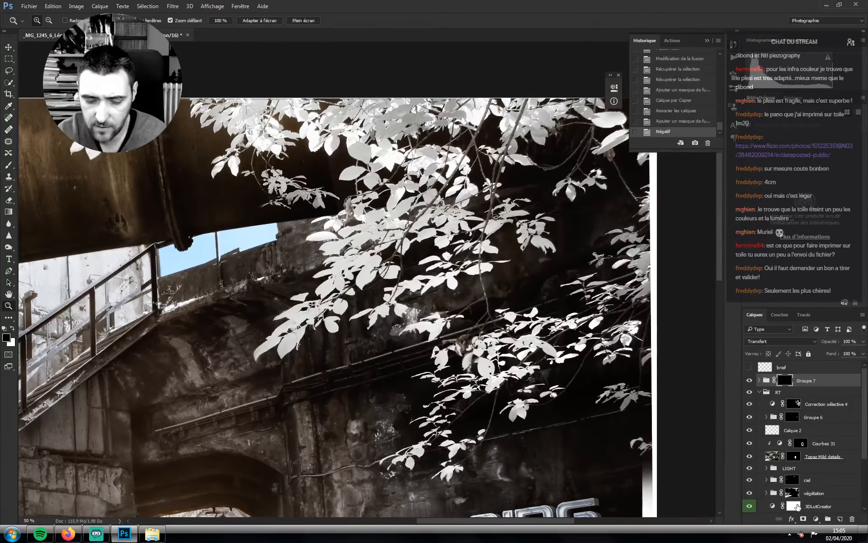
Paint white on Groupe 7's mask over the hanging foliage with the Brush, enlarging it from 500 to 1000 px
key(b)
key(x)
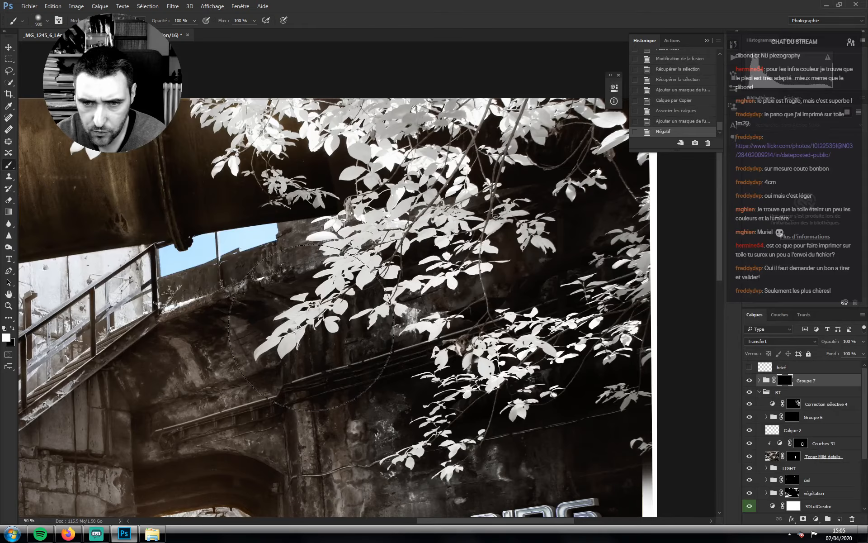
click(430, 375)
key(])
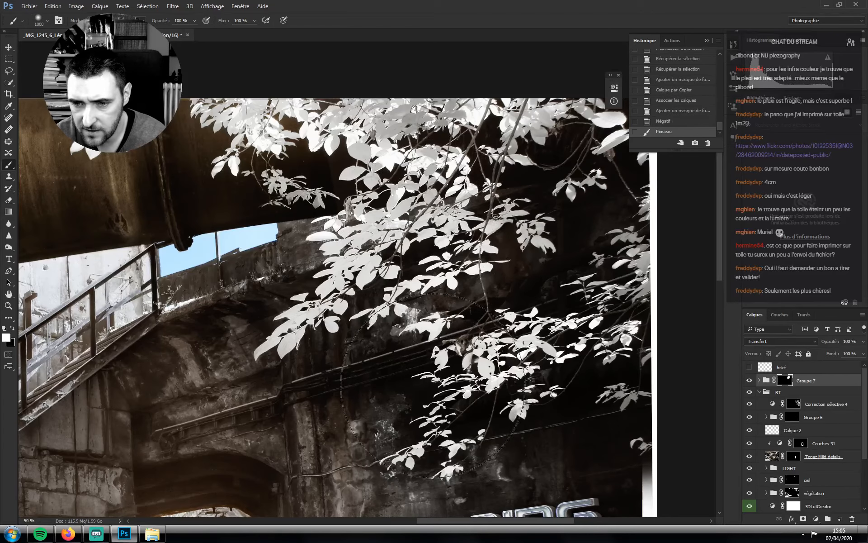
click(490, 389)
click(511, 253)
click(534, 290)
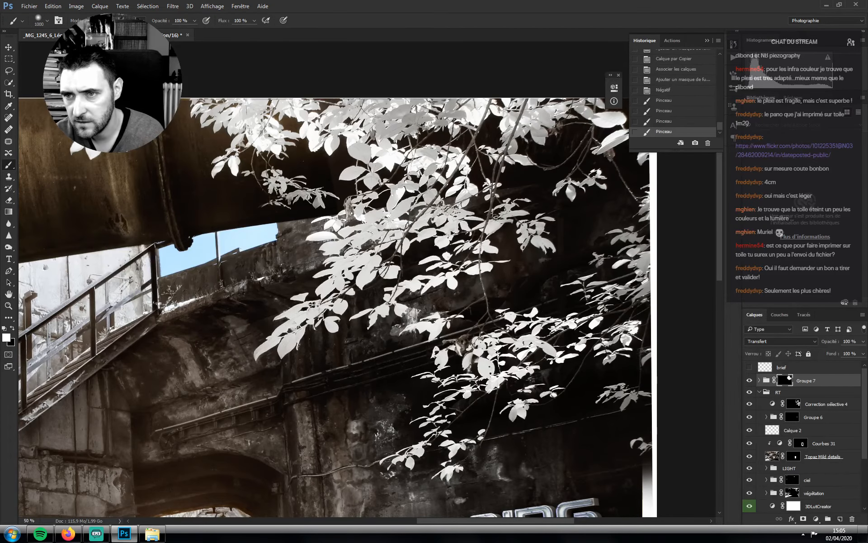
Paint black on Groupe 7's mask over the upper-right branches with a 700 px brush
key(x)
key([)
key([)
key([)
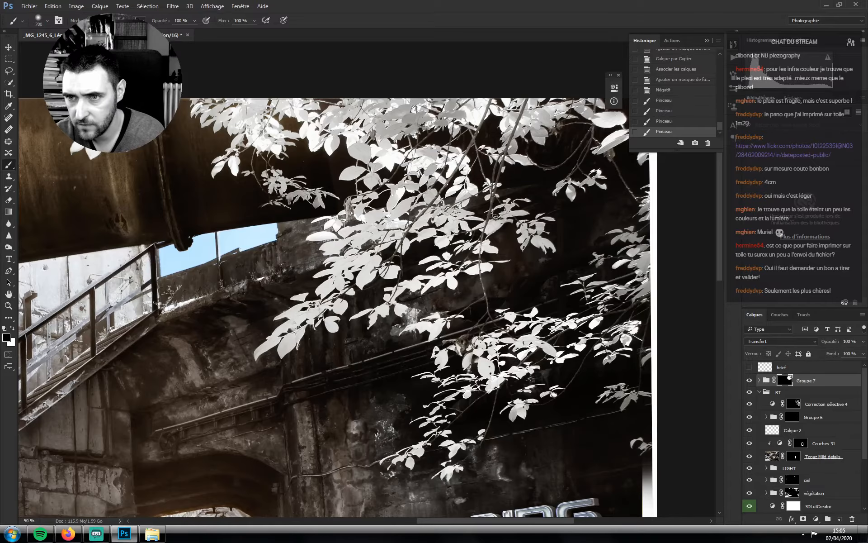
click(573, 185)
key(z)
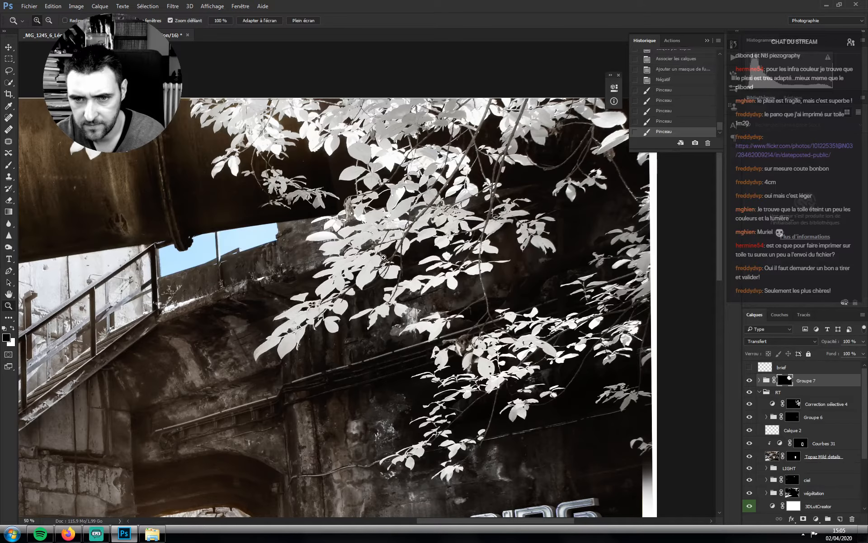
Inspect the sharpened leaves up close and move Groupe 7 to the top of the RT group
drag(373, 240, 414, 239)
drag(276, 384, 251, 384)
drag(294, 287, 533, 334)
drag(438, 247, 332, 285)
drag(299, 346, 342, 289)
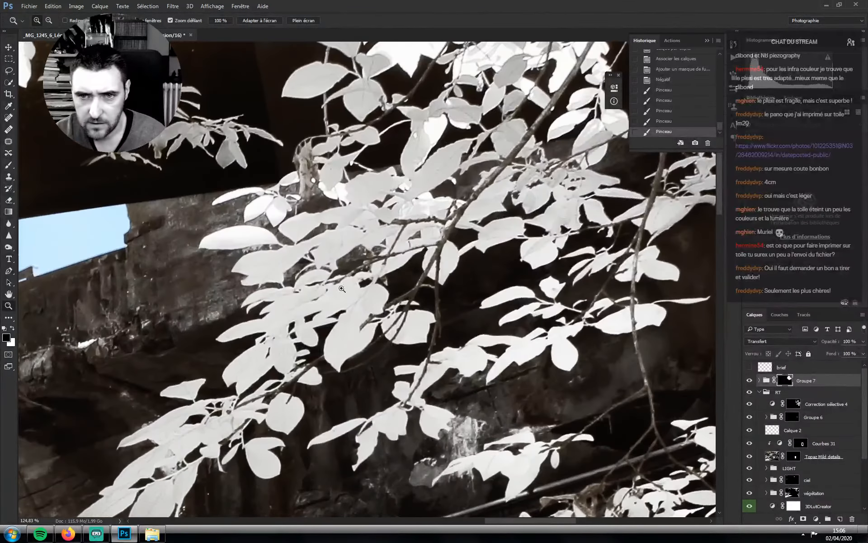
drag(332, 228, 329, 200)
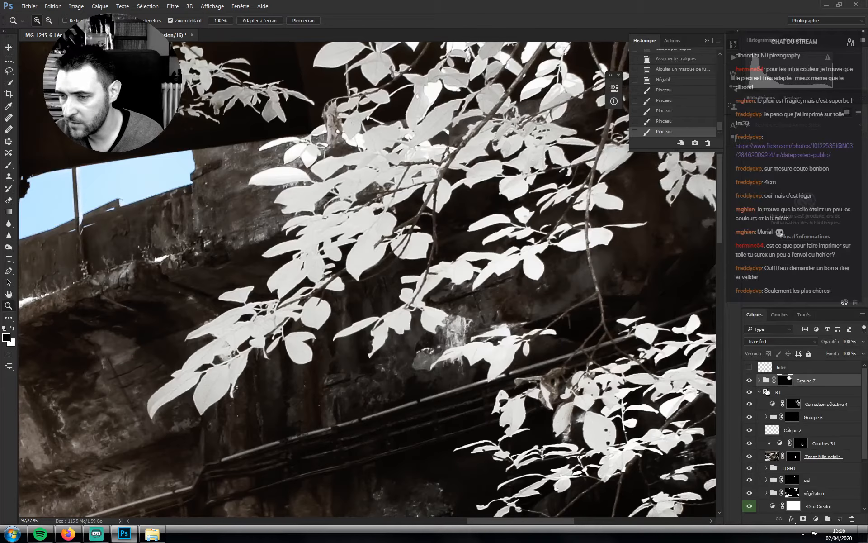
click(759, 392)
click(760, 393)
drag(805, 381, 774, 389)
Compare the leaves up close with the whole RT group hidden and shown
click(750, 379)
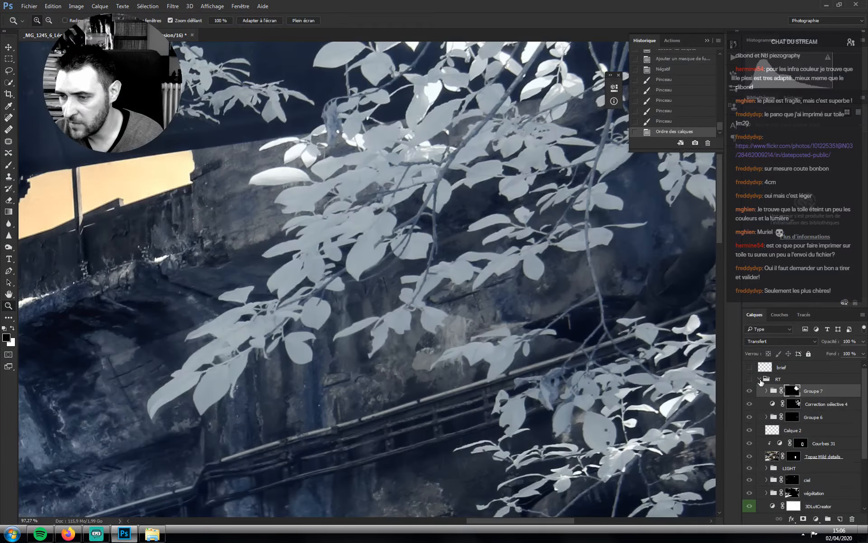
click(757, 383)
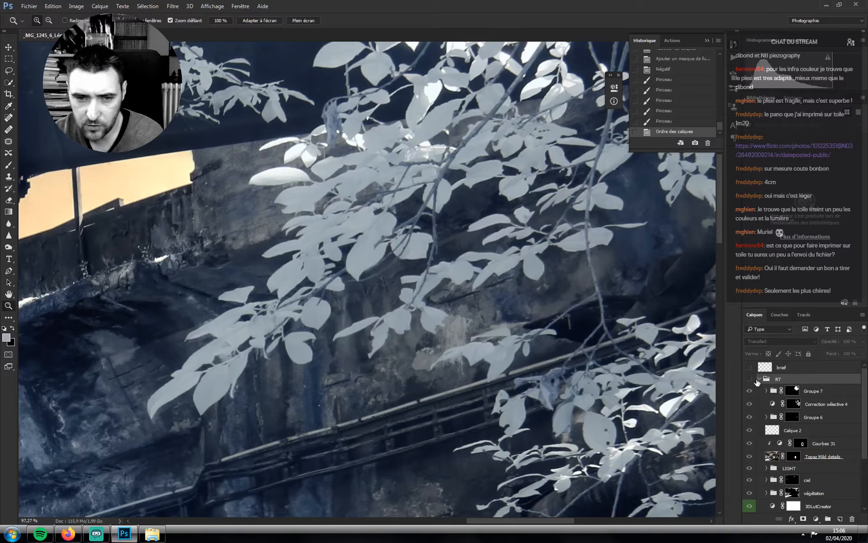
drag(351, 227, 389, 227)
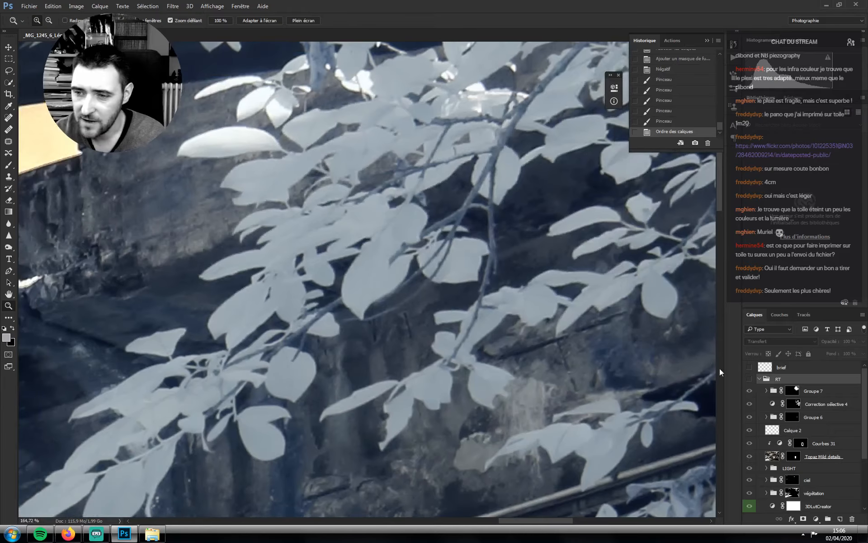
click(750, 380)
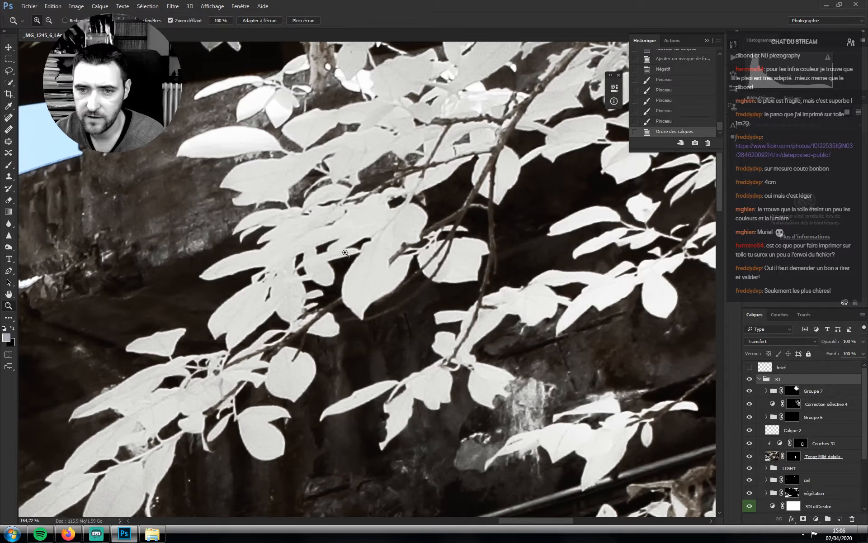
Collapse the RT group and save the document
drag(319, 261, 196, 299)
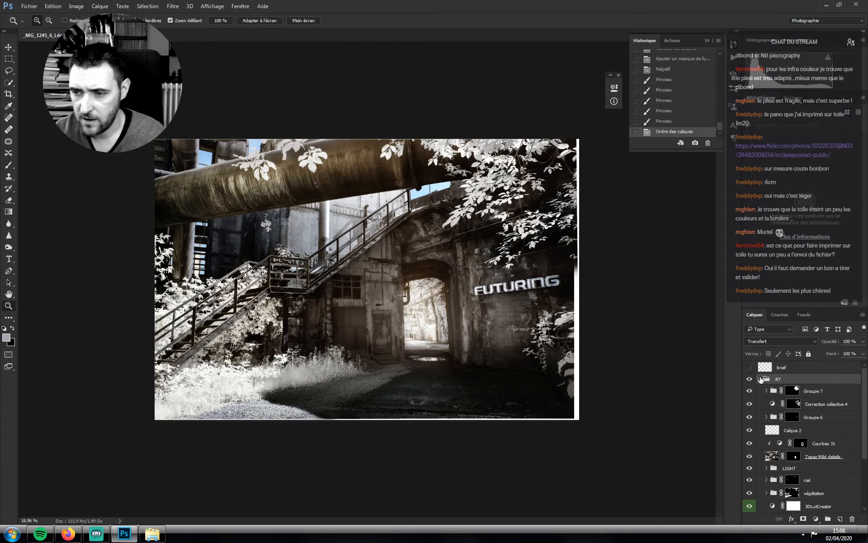
click(760, 378)
key(ctrl+s)
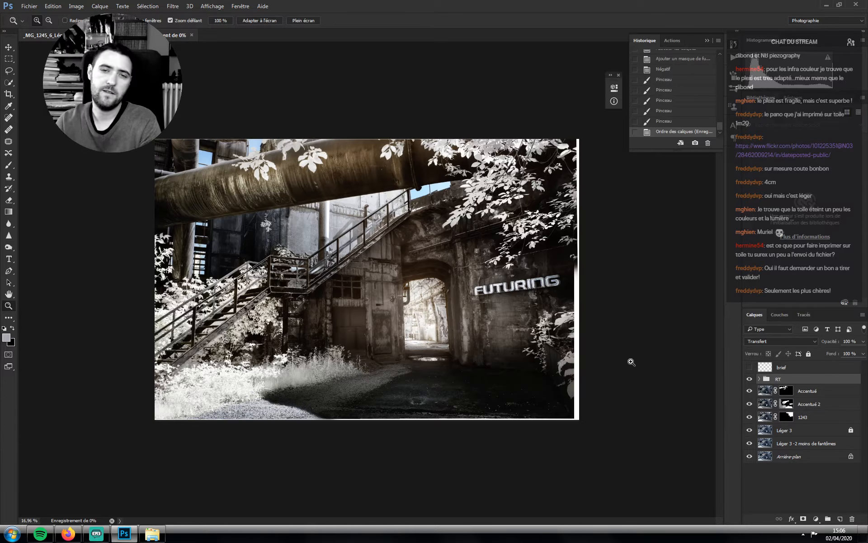
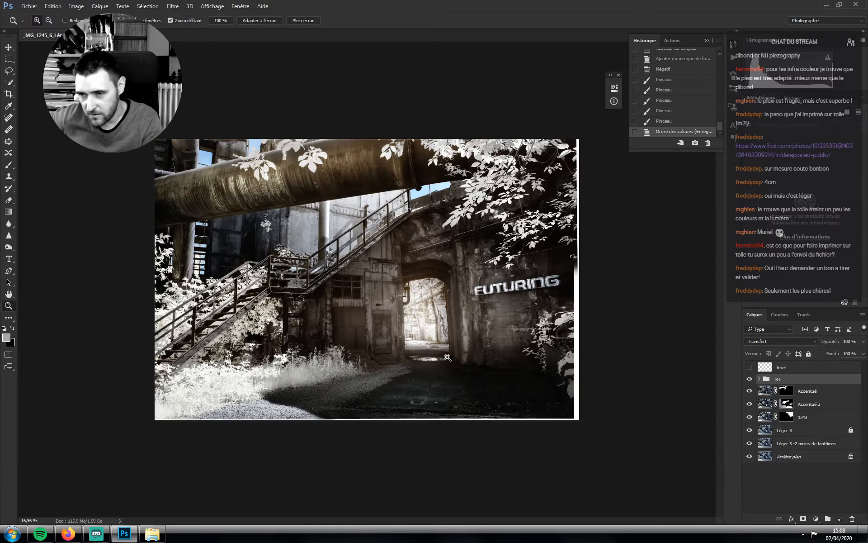
Compare the whole photo with the RT group hidden and shown
click(749, 379)
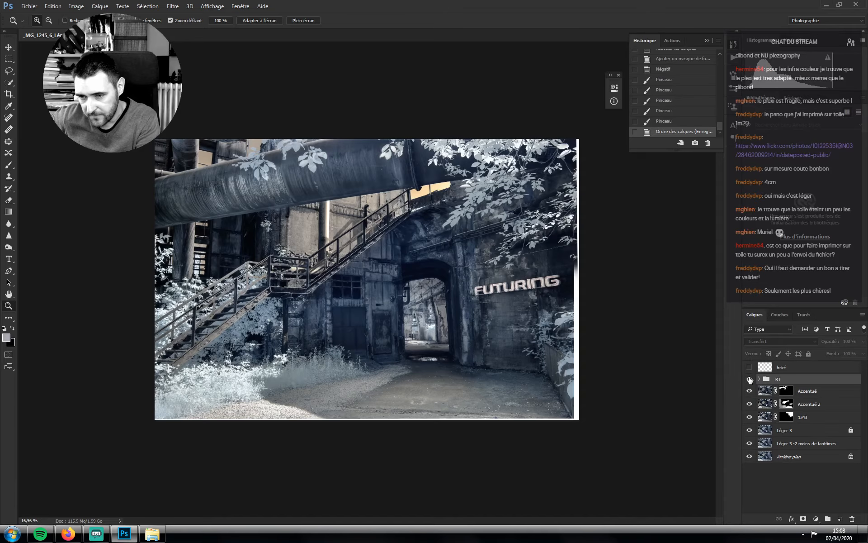
click(750, 379)
click(751, 378)
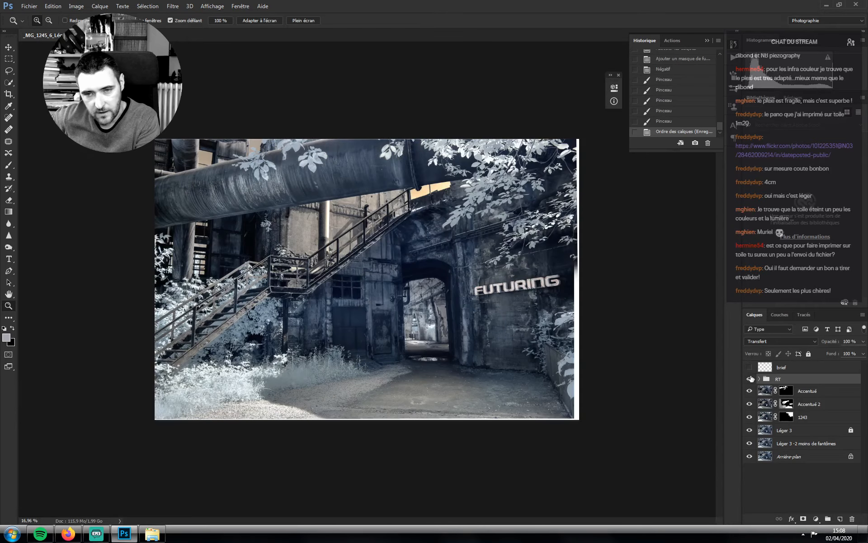
click(750, 378)
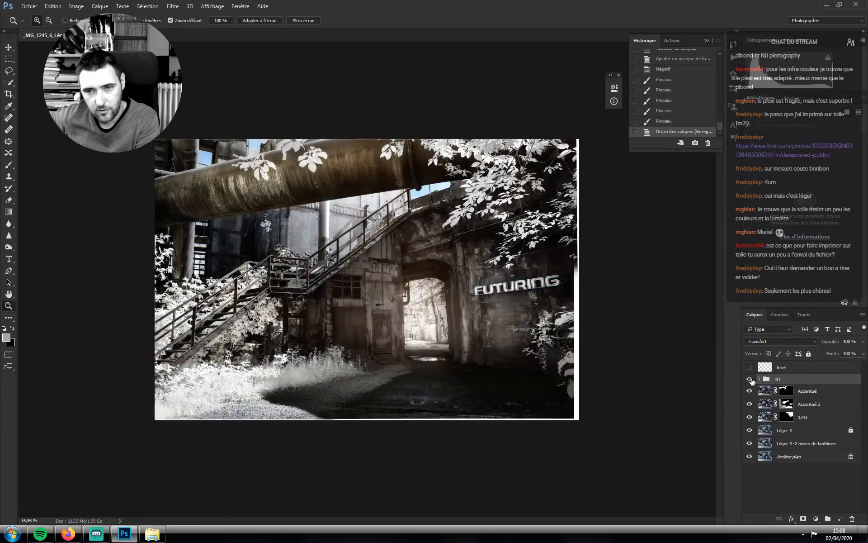
Add a new layer above the RT group and fill it with neutral gray
click(840, 520)
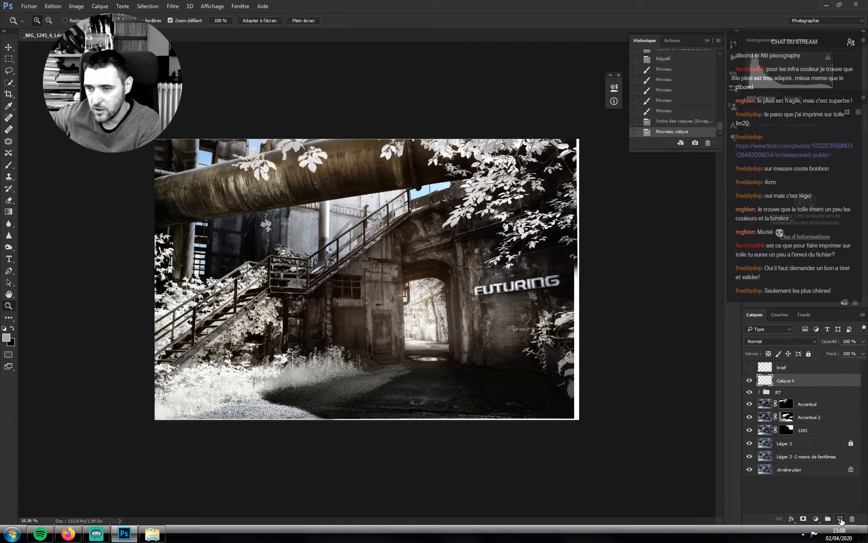
click(53, 7)
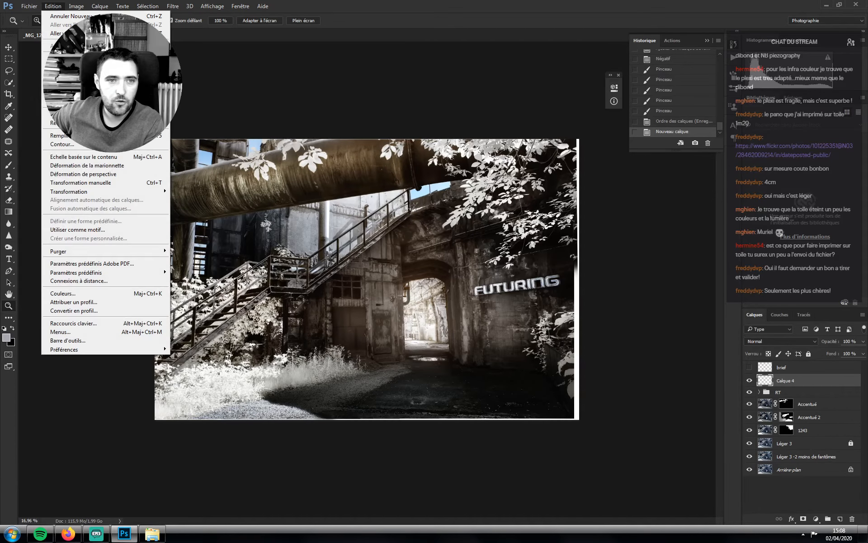
click(62, 136)
click(458, 172)
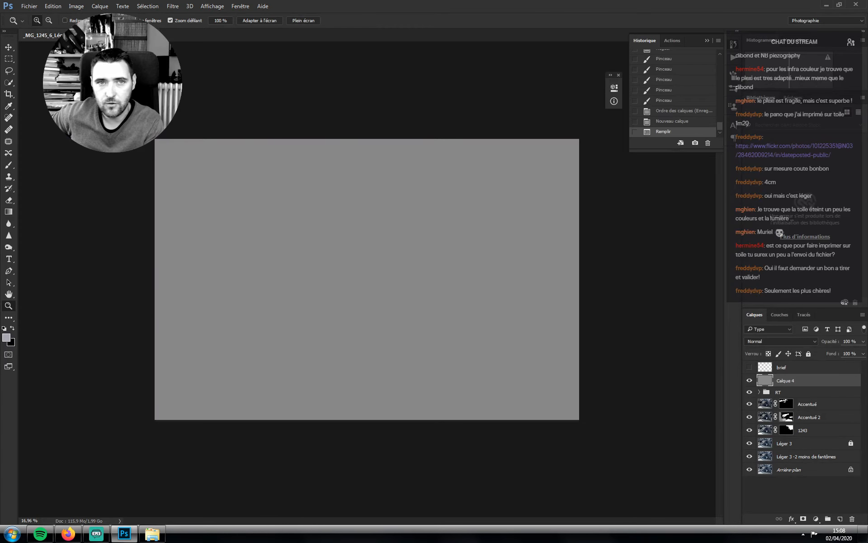
Add 5% Gaussian monochromatic noise to the gray layer
click(175, 6)
mouse_move(189, 197)
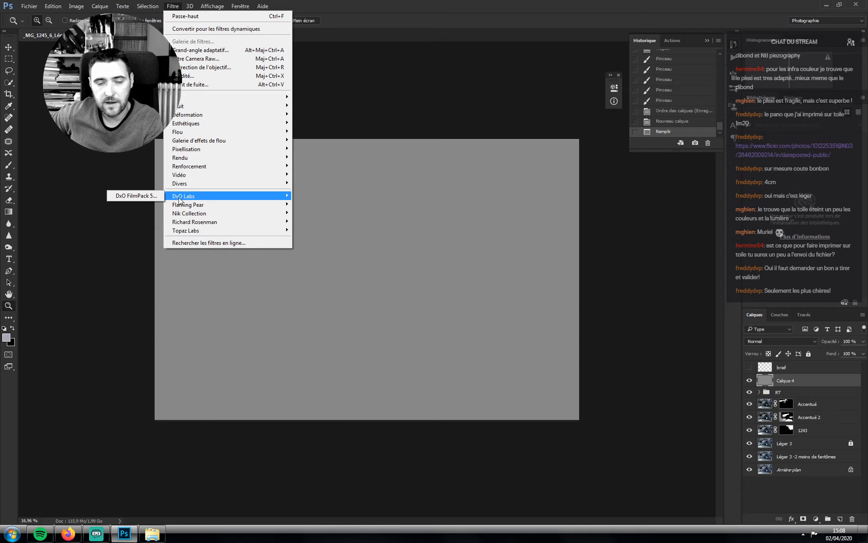
mouse_move(247, 152)
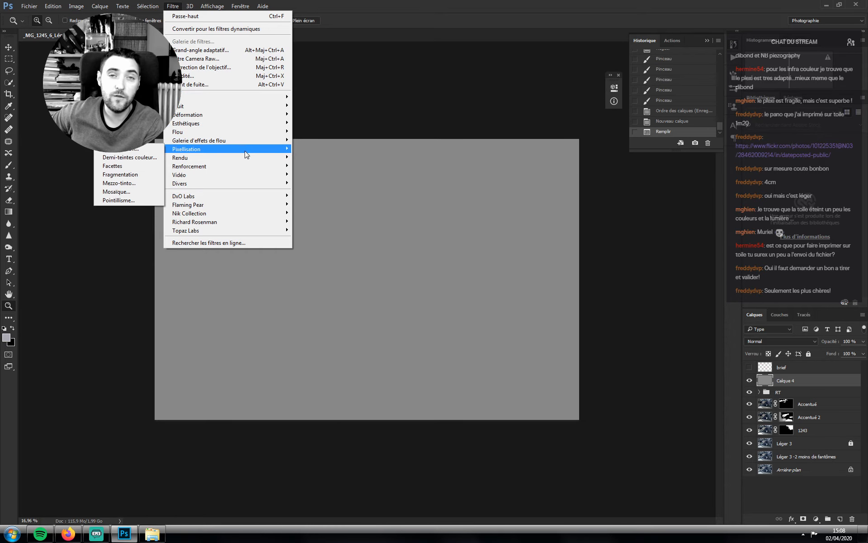
mouse_move(288, 108)
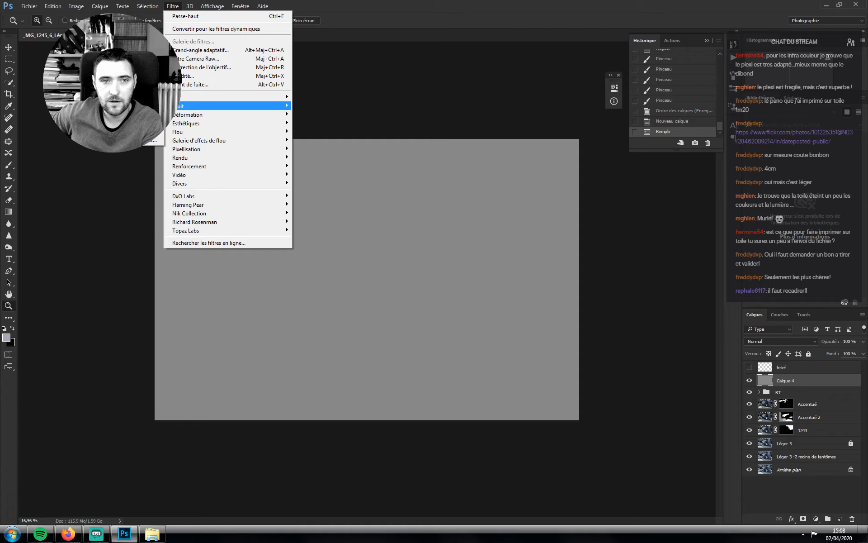
click(131, 106)
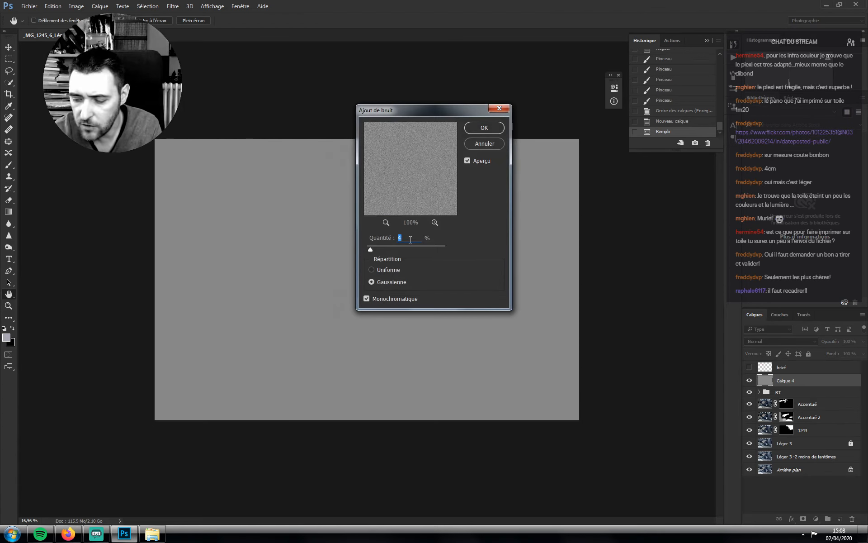
text(5)
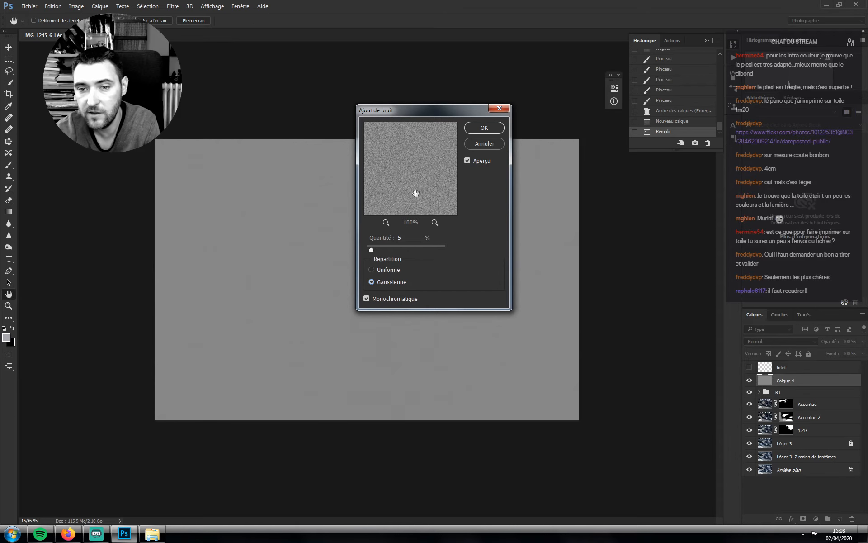
key(Return)
Inspect the noise up close and soften it with a 0.5 pixel Gaussian blur
key(z)
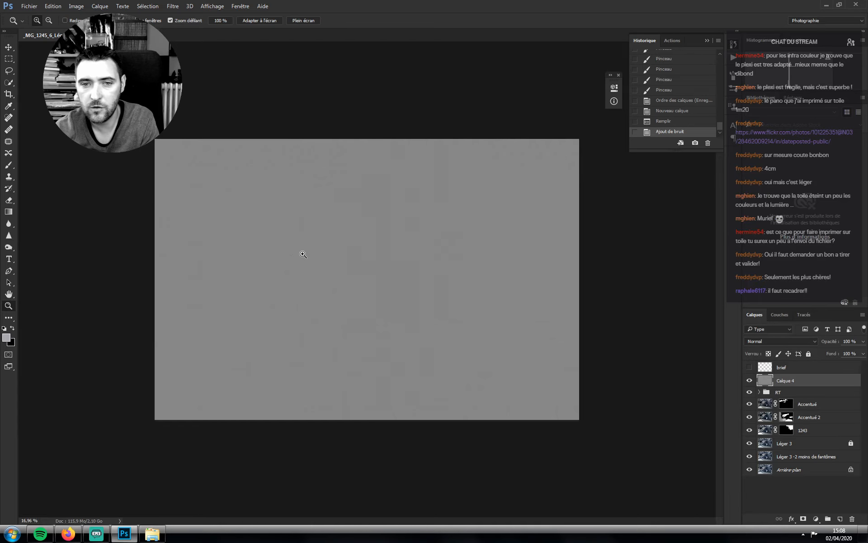
drag(347, 246, 368, 248)
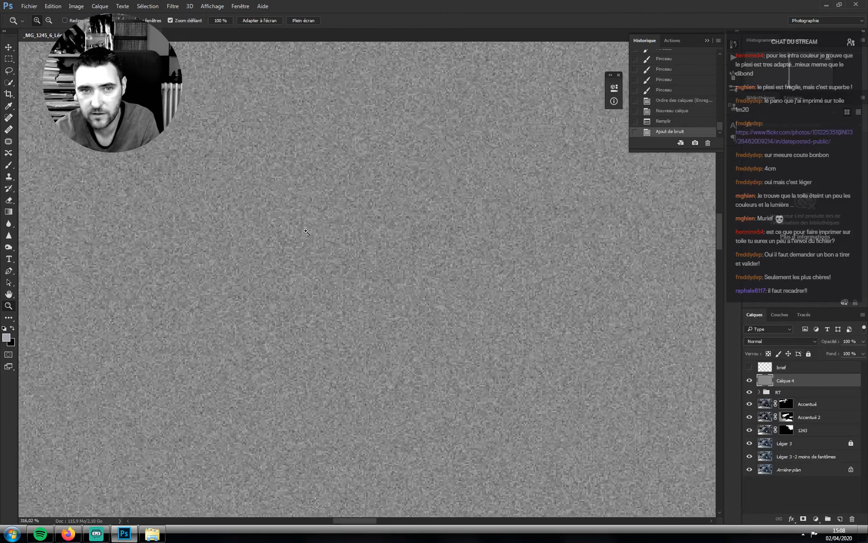
drag(312, 235, 279, 220)
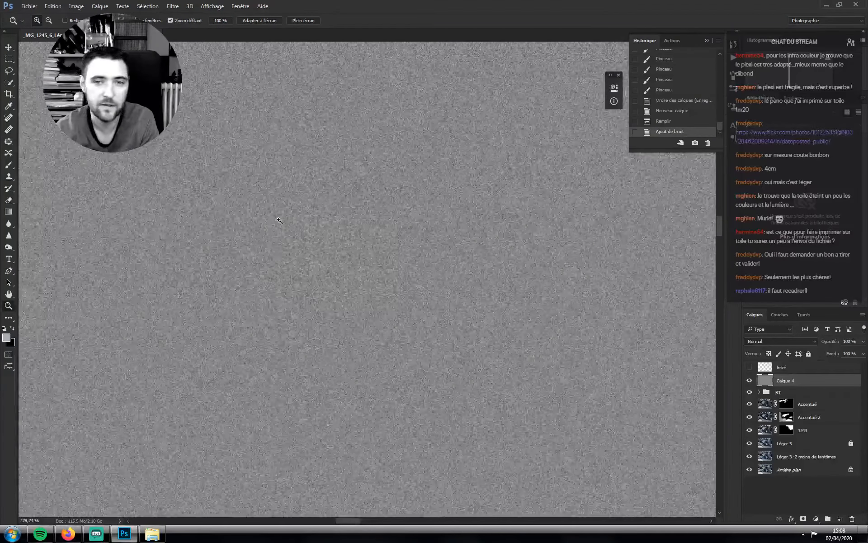
click(173, 6)
mouse_move(181, 131)
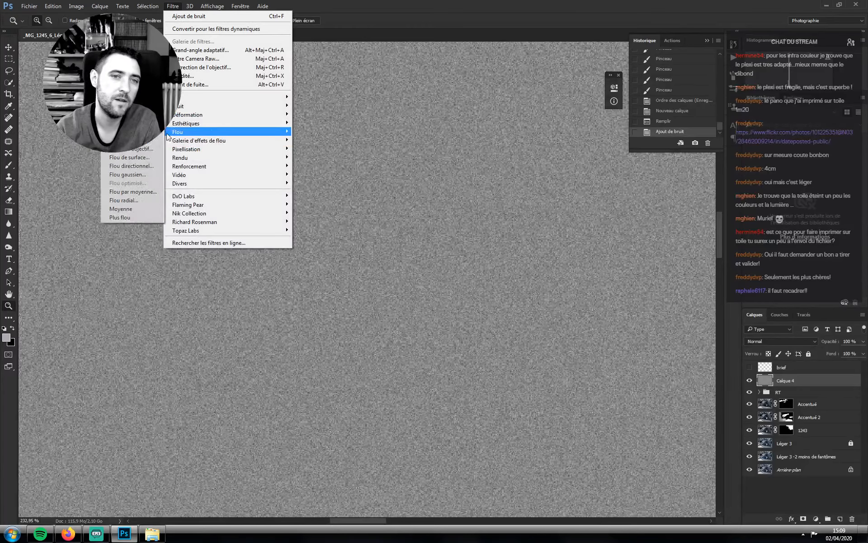
click(141, 176)
text(0,5)
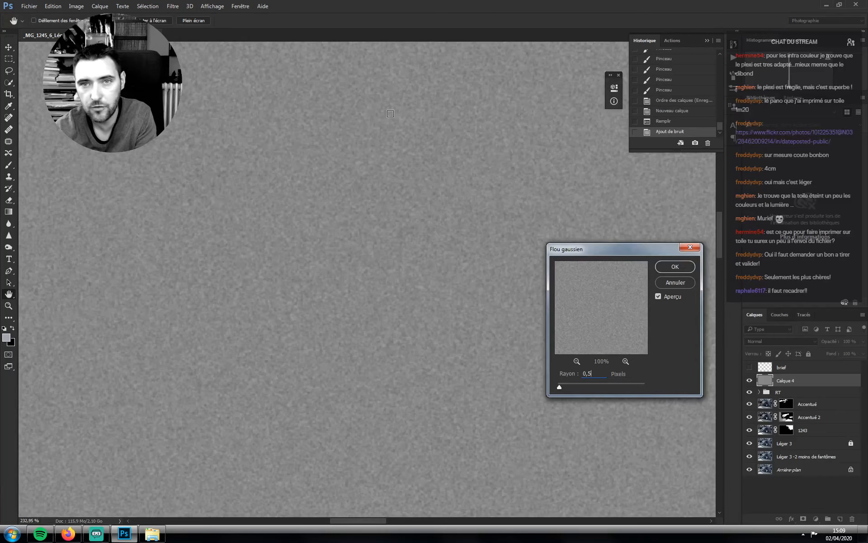
key(Return)
Check the blurred grain up close and rename the noise layer PS
key(z)
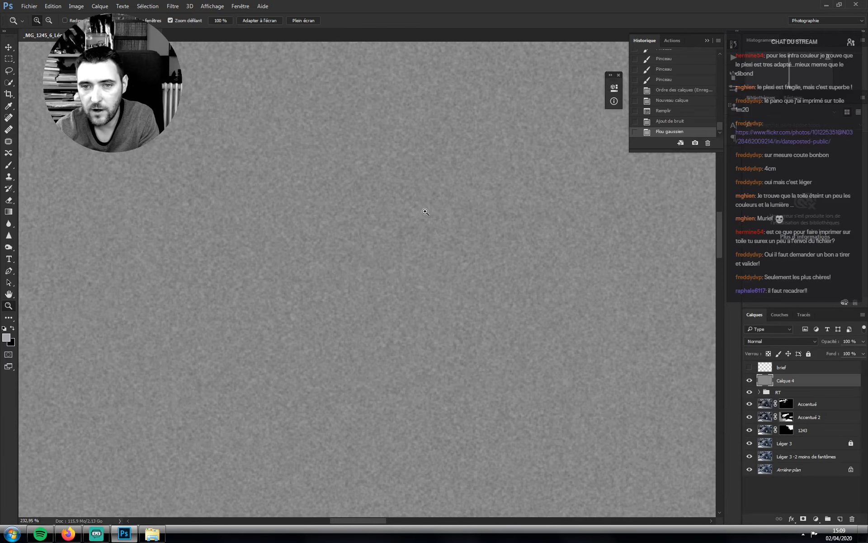
drag(370, 215, 417, 187)
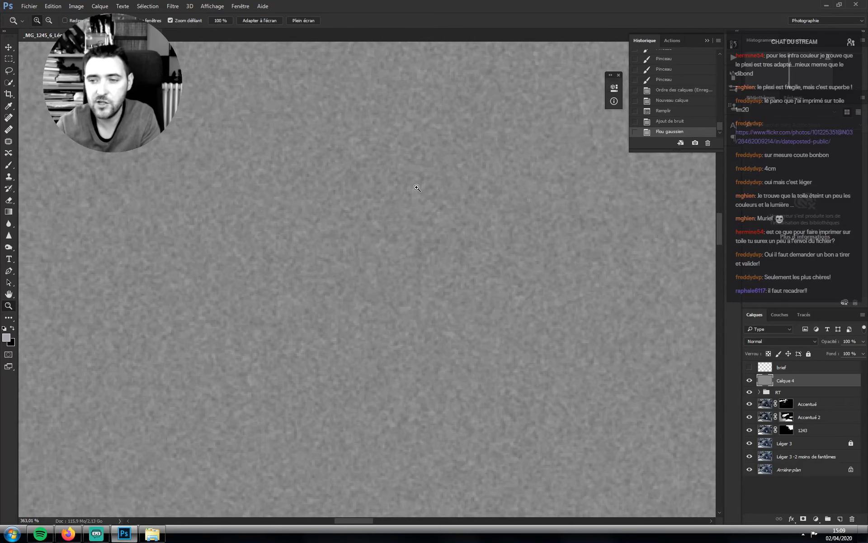
drag(483, 317, 486, 317)
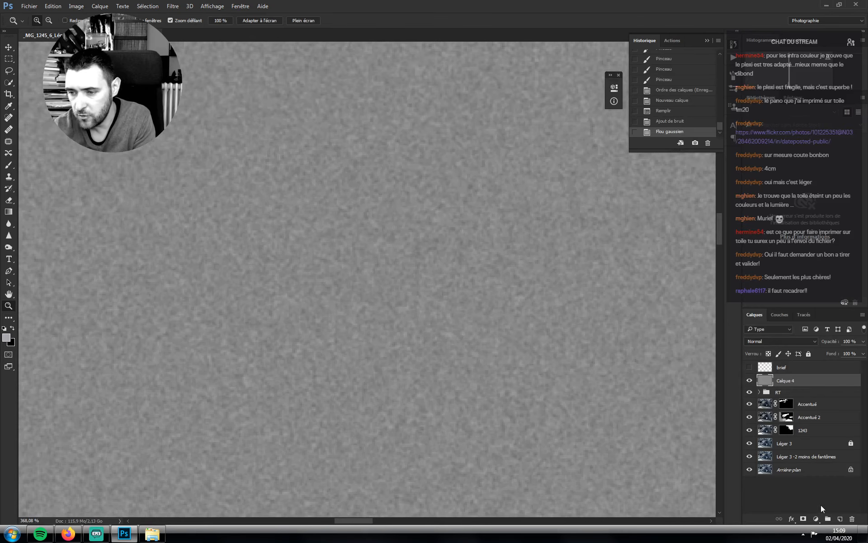
double_click(783, 380)
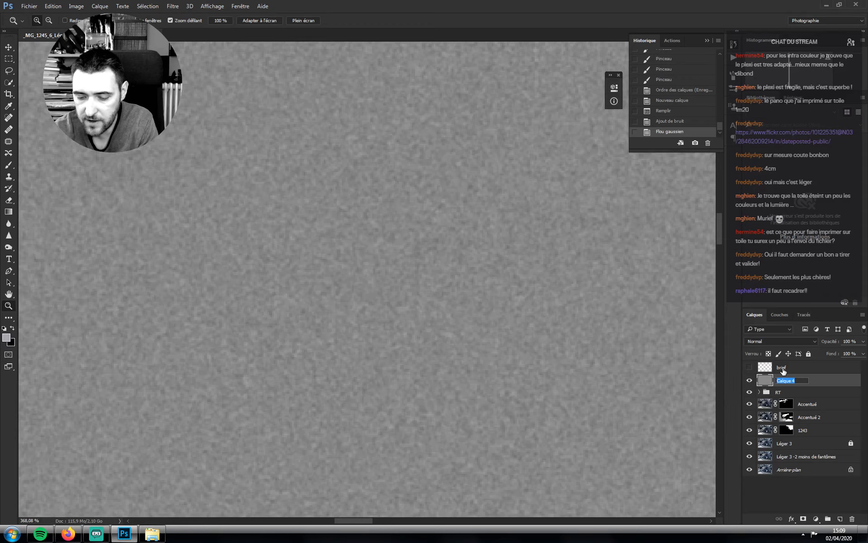
text(PS)
key(Return)
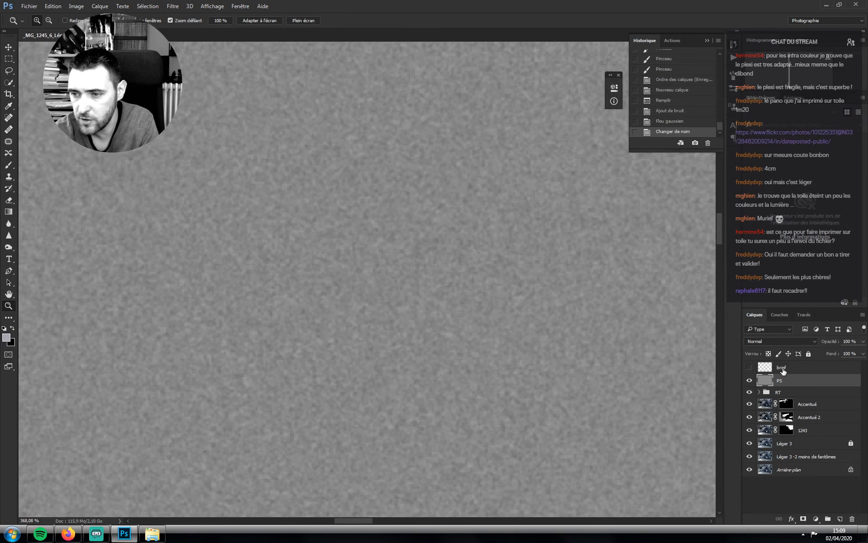
Add another new layer above PS and fill it with neutral gray
click(836, 516)
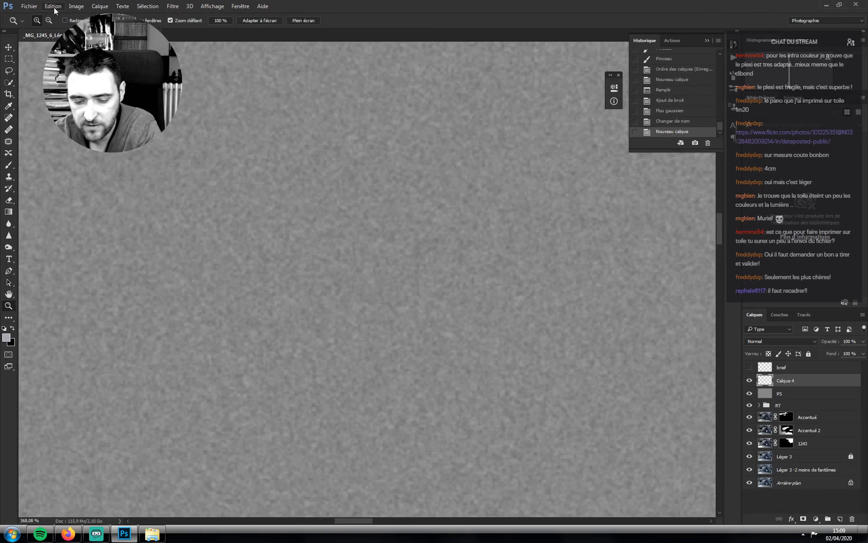
key(shift+F5)
key(Return)
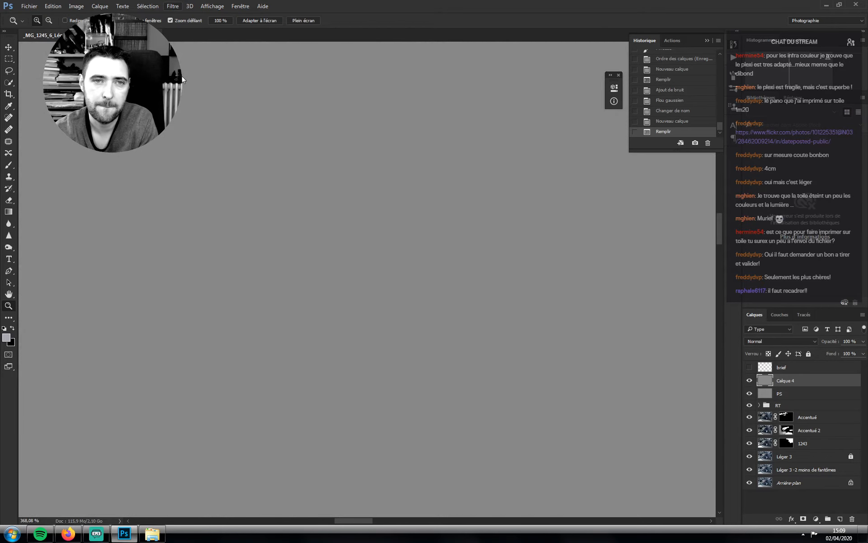
Apply the Kodak Tri-X 400 film rendering to the new gray layer with DxO FilmPack 5
click(174, 6)
mouse_move(190, 196)
click(144, 196)
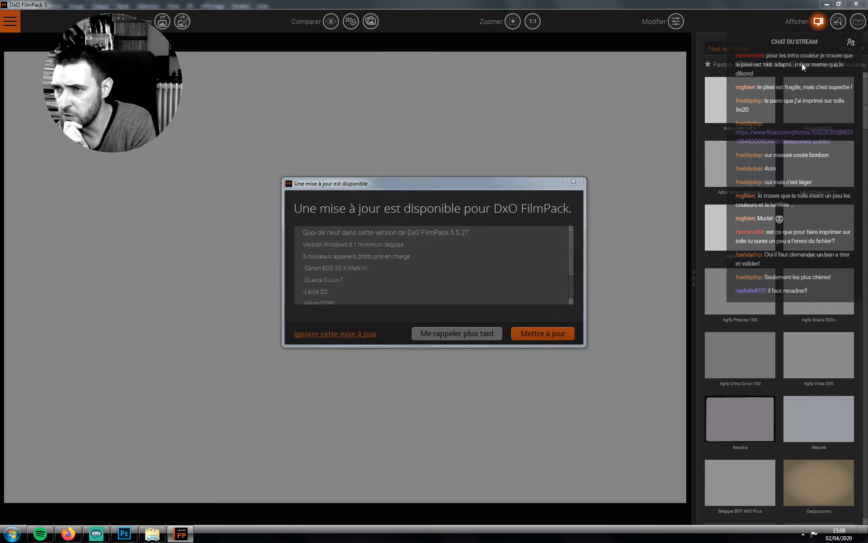
click(574, 181)
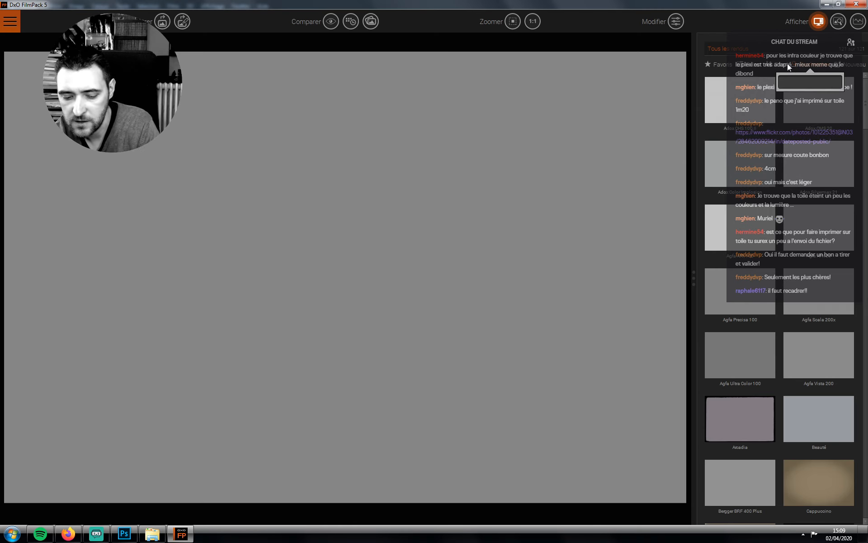
text(tri)
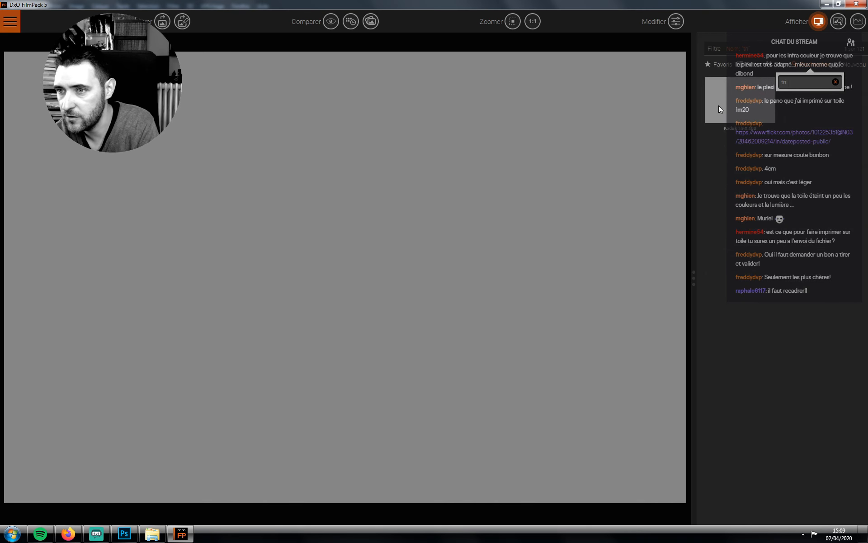
click(720, 108)
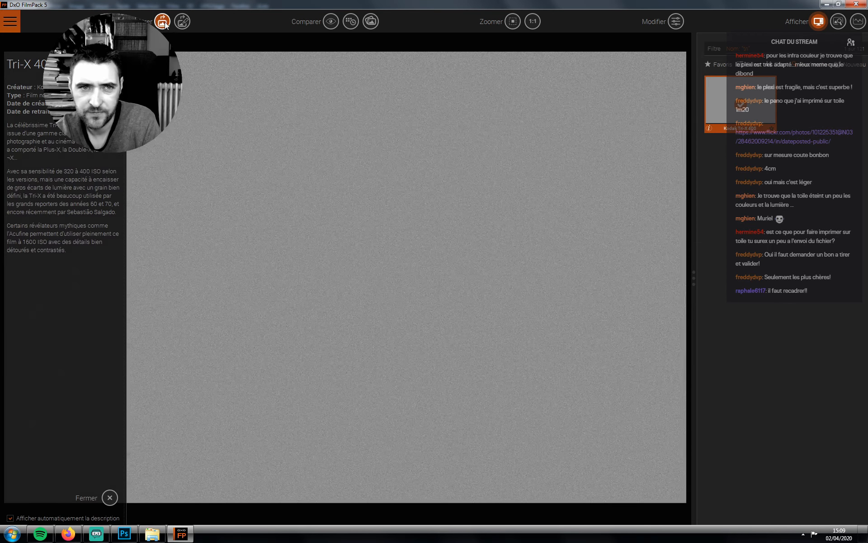
click(164, 23)
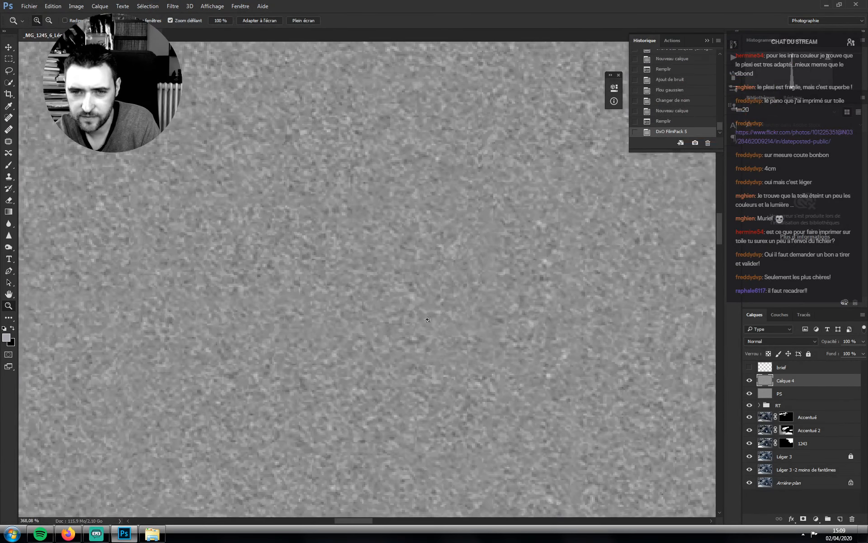
Rename the film grain layer TriX
double_click(784, 381)
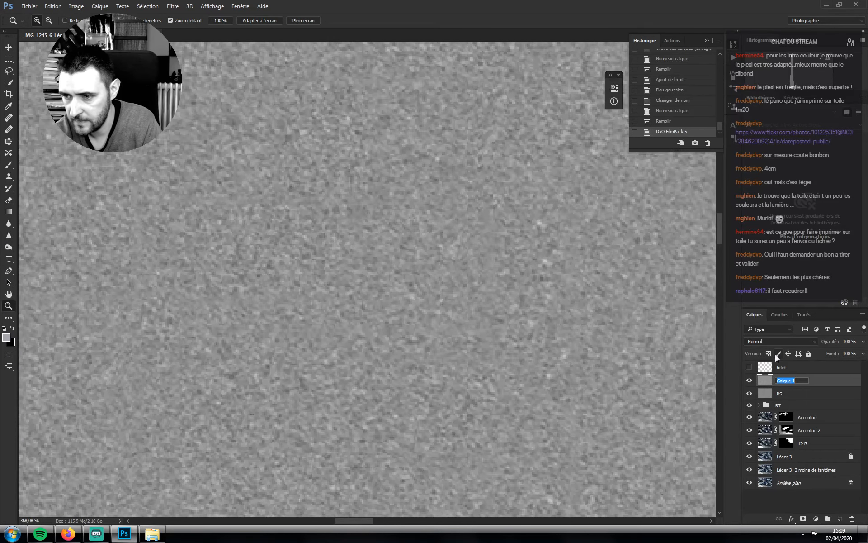
text(TriX)
key(Return)
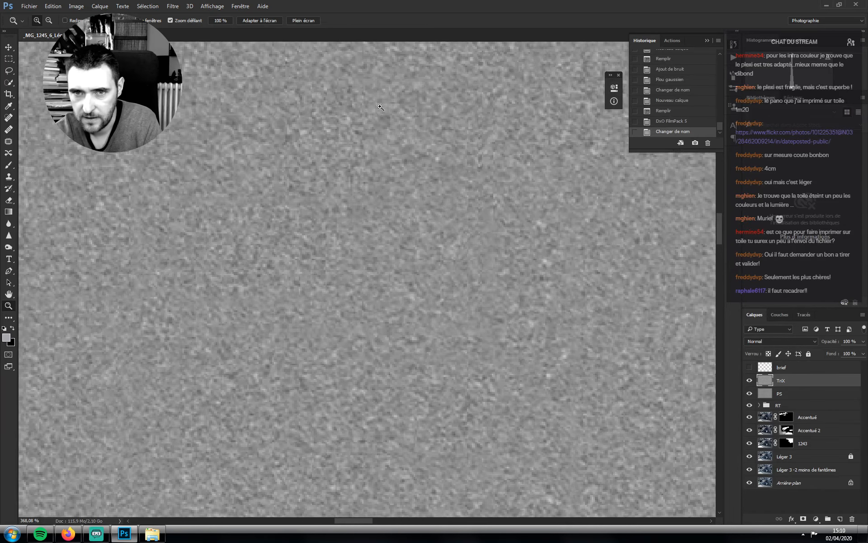
Mask the TriX layer to a rectangular selection so both grains can be compared side by side
key(m)
drag(379, 52, 753, 484)
click(803, 519)
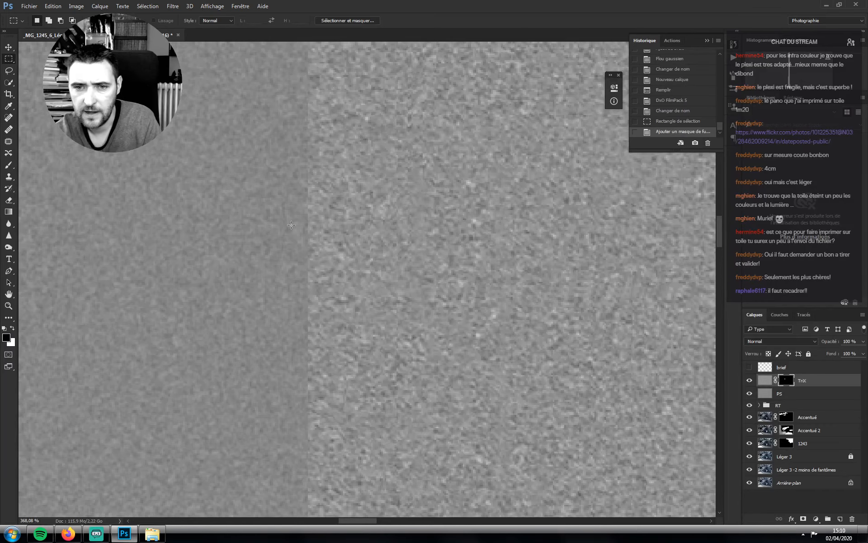
drag(207, 230, 309, 254)
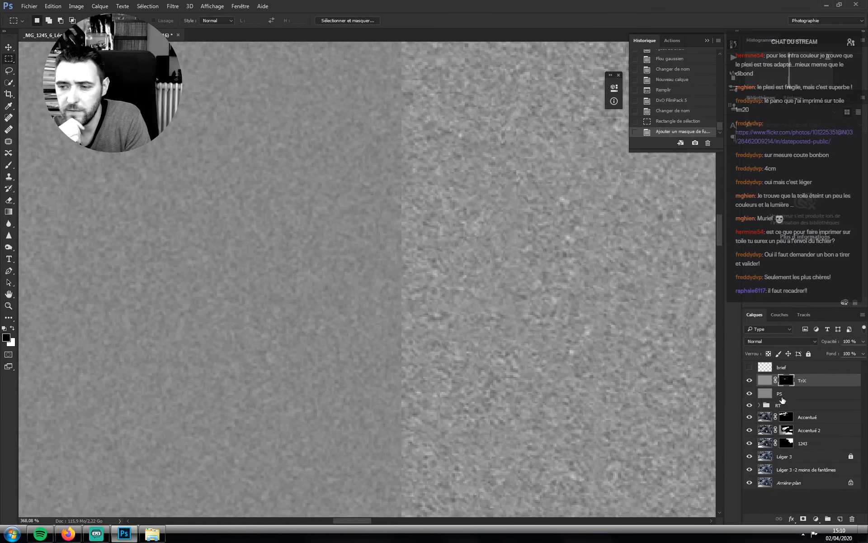
Adjust the PS layer's levels to match the TriX grain, with input black 6, gamma 0.61 and white 188
click(782, 397)
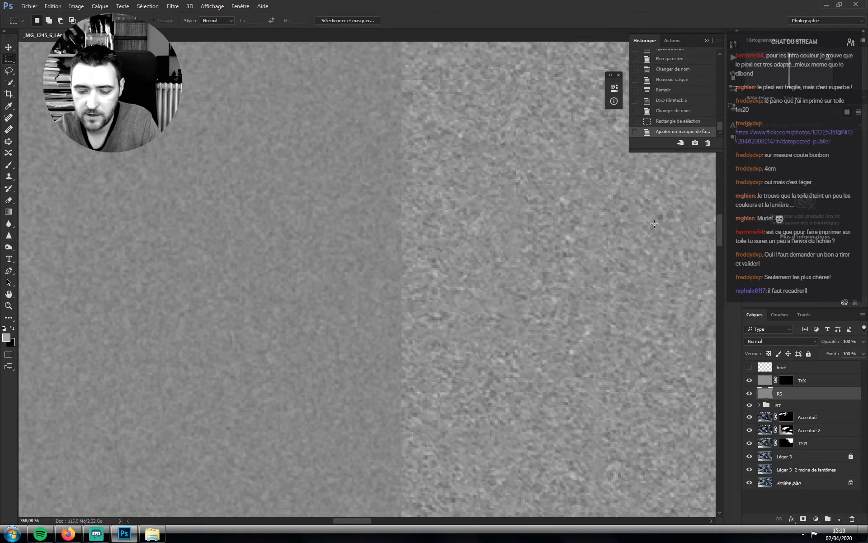
key(ctrl+l)
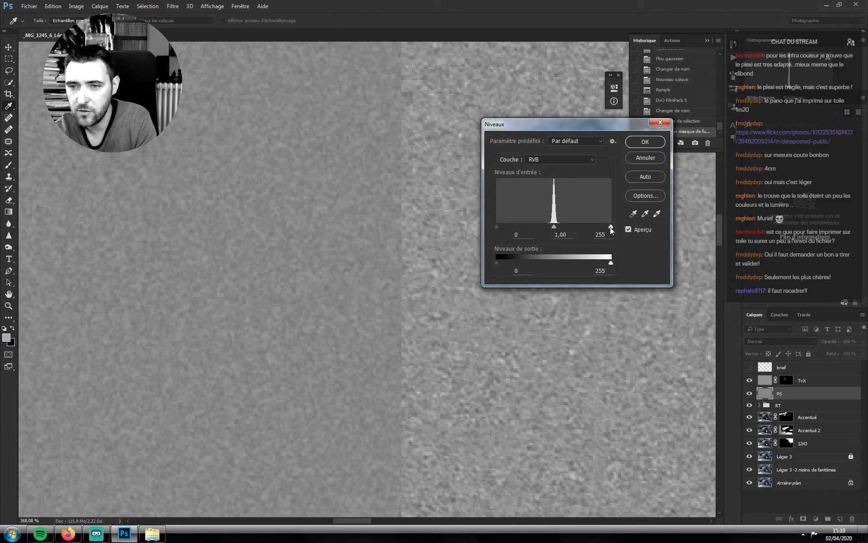
drag(610, 227, 581, 232)
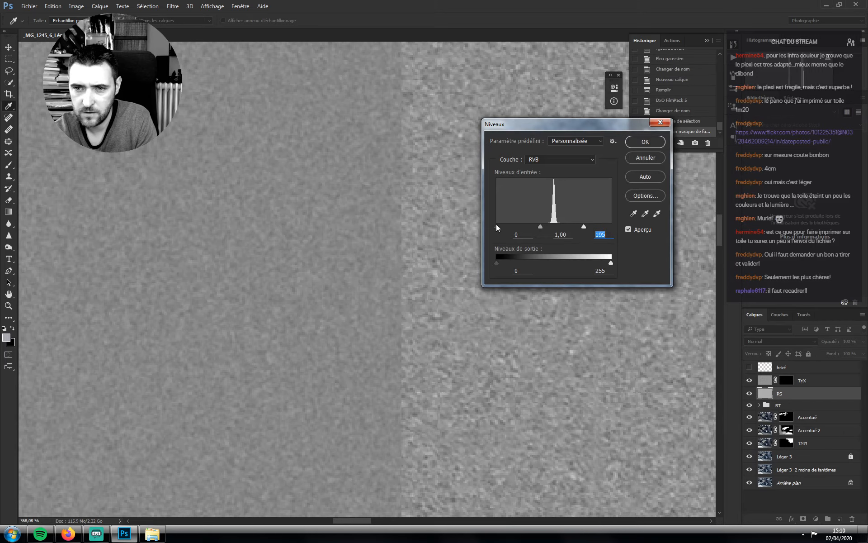
mouse_move(496, 224)
mouse_down()
mouse_move(514, 226)
mouse_move(502, 226)
mouse_up()
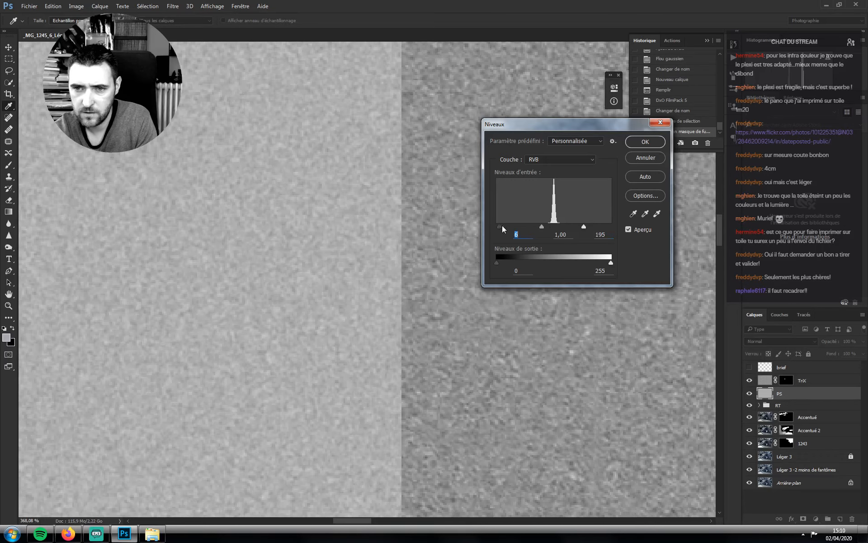
drag(550, 225, 555, 224)
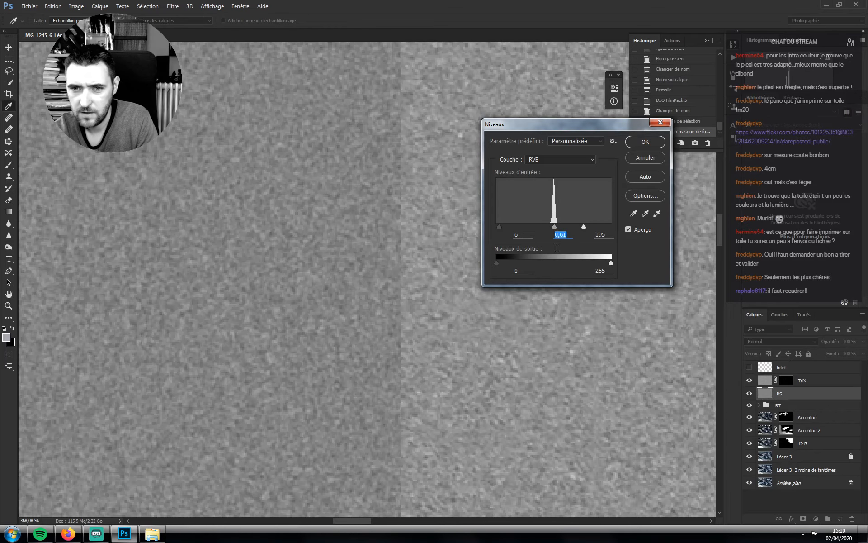
click(582, 227)
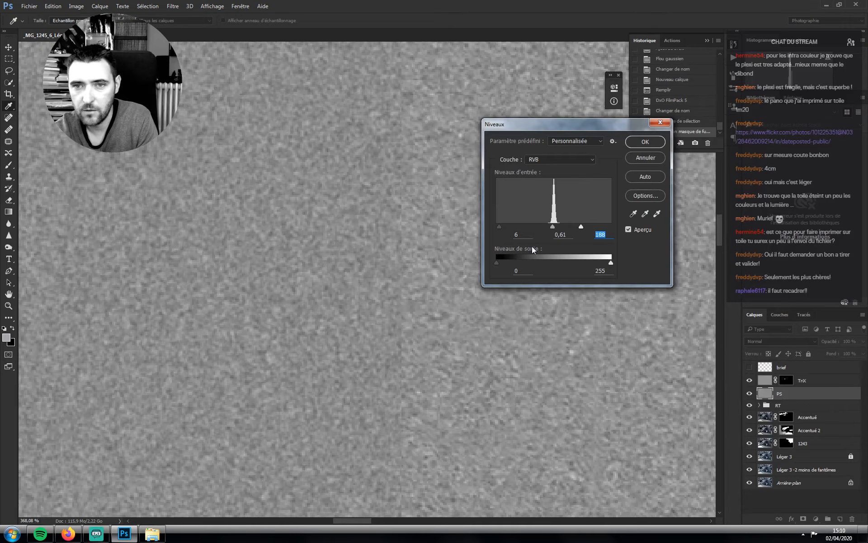
key(Return)
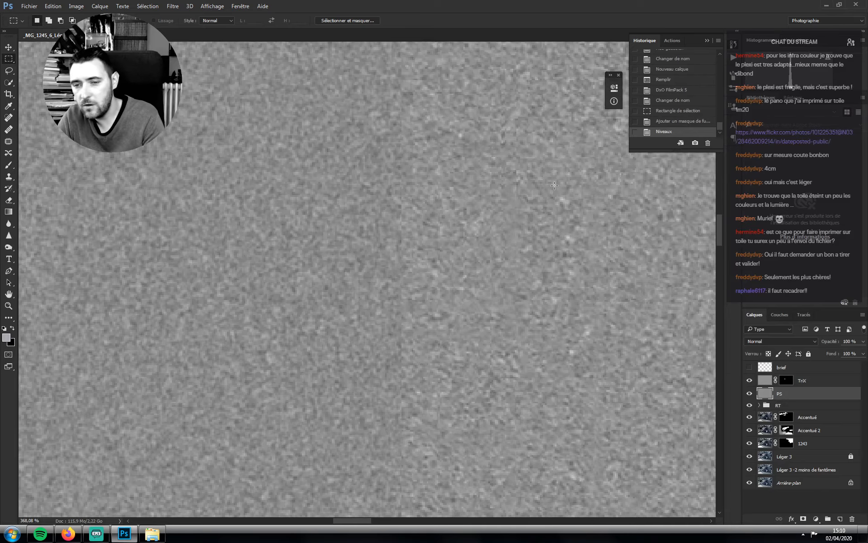
Compare the two grain patches at a lower magnification and delete the PS layer
key(z)
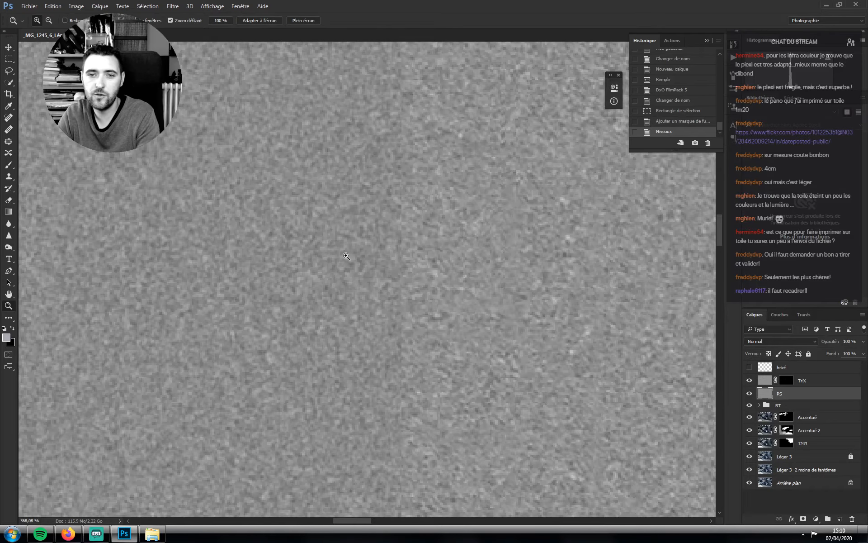
drag(347, 256, 333, 260)
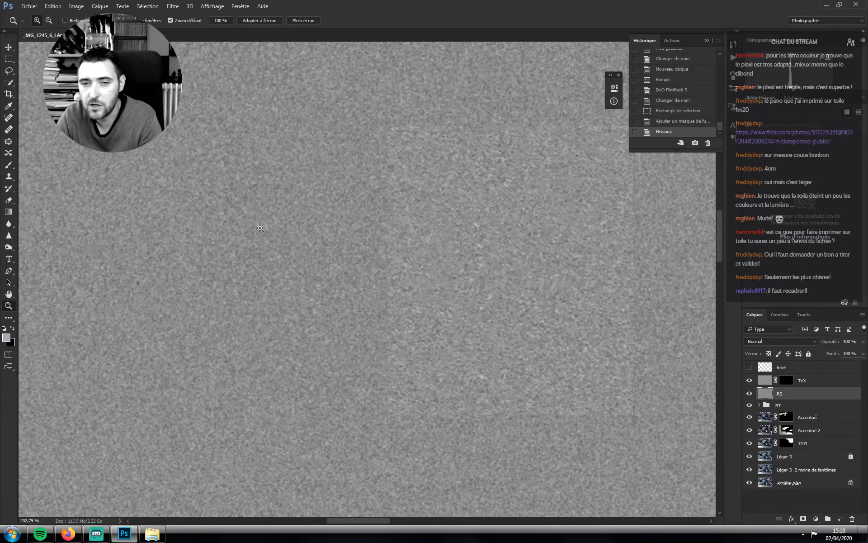
mouse_move(264, 237)
mouse_down()
mouse_move(234, 243)
mouse_move(248, 242)
mouse_up()
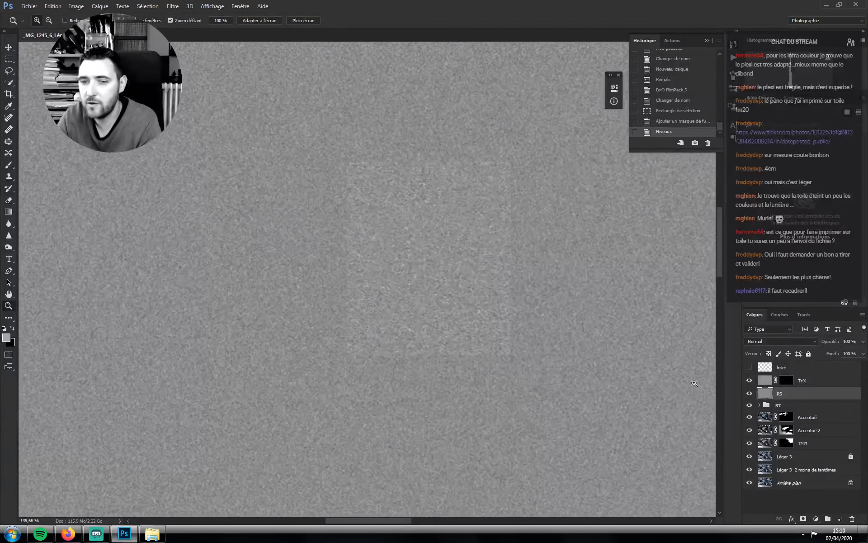
key(Delete)
Delete the TriX layer's mask and set the layer's blend mode to Lumière tamisée (Soft Light)
click(787, 384)
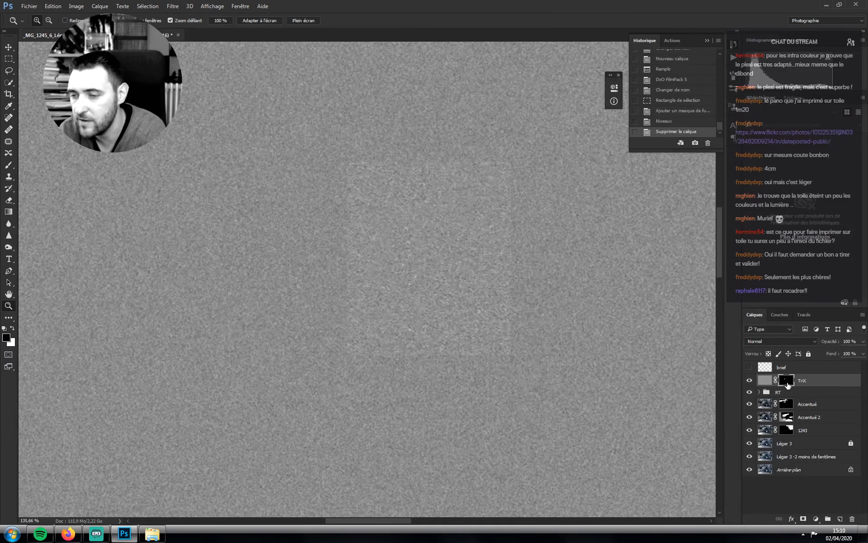
right_click(790, 382)
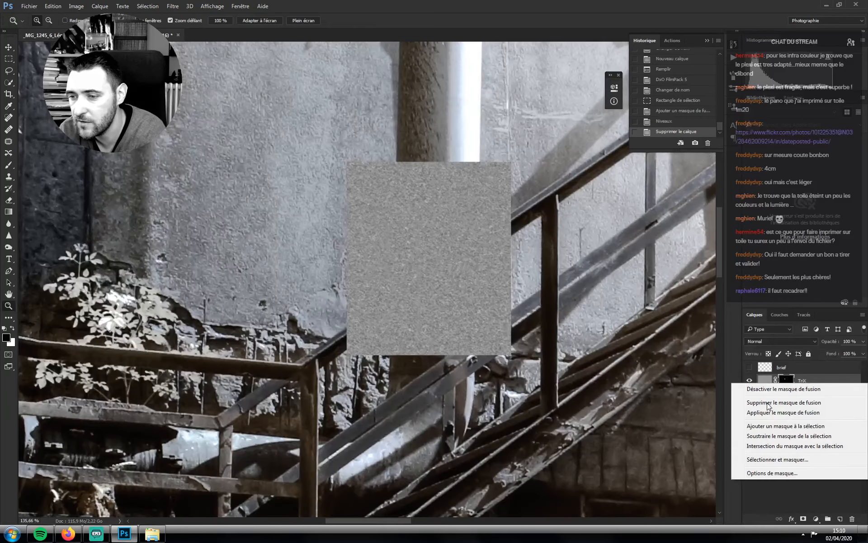
click(768, 403)
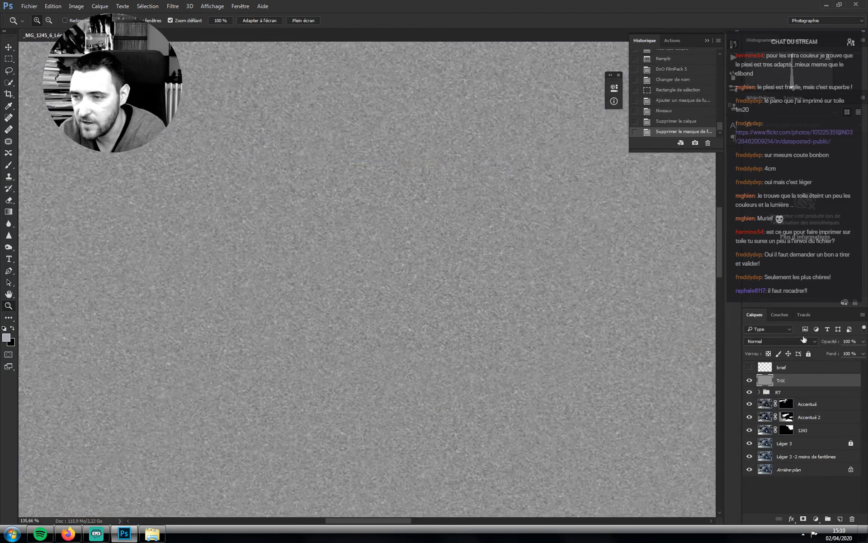
click(803, 340)
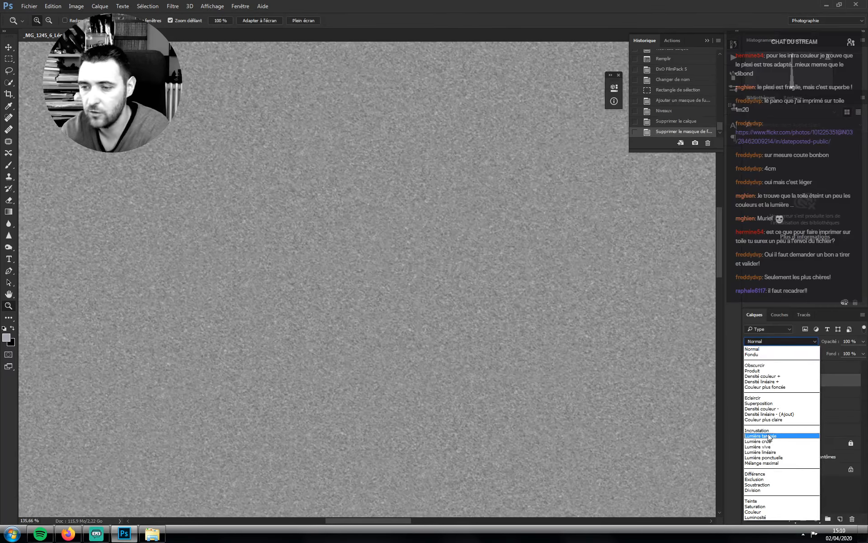
click(764, 436)
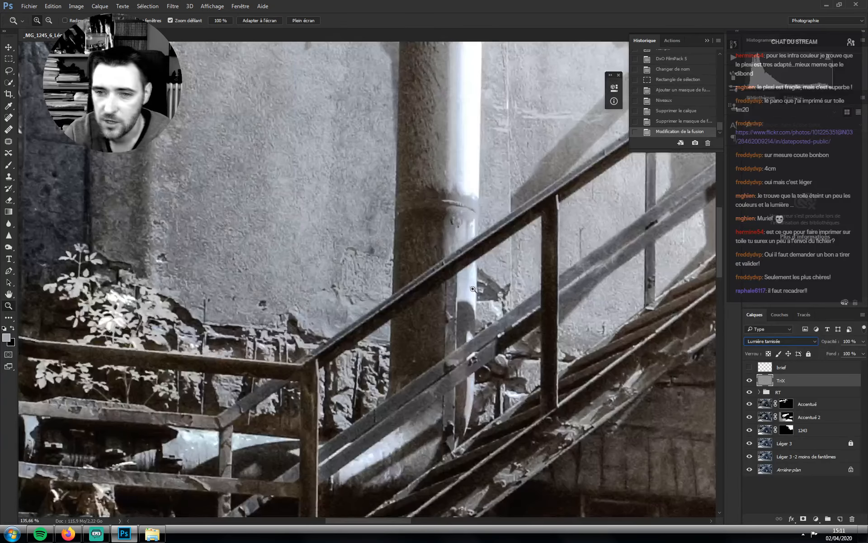
Compare the photo with and without the TriX grain around the blue sky opening above the large pipe
drag(447, 319, 334, 300)
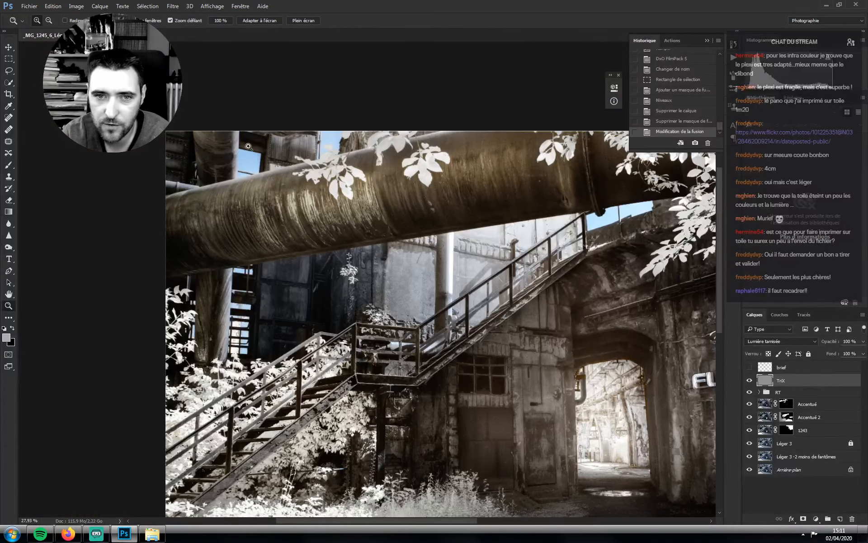
drag(248, 146, 460, 240)
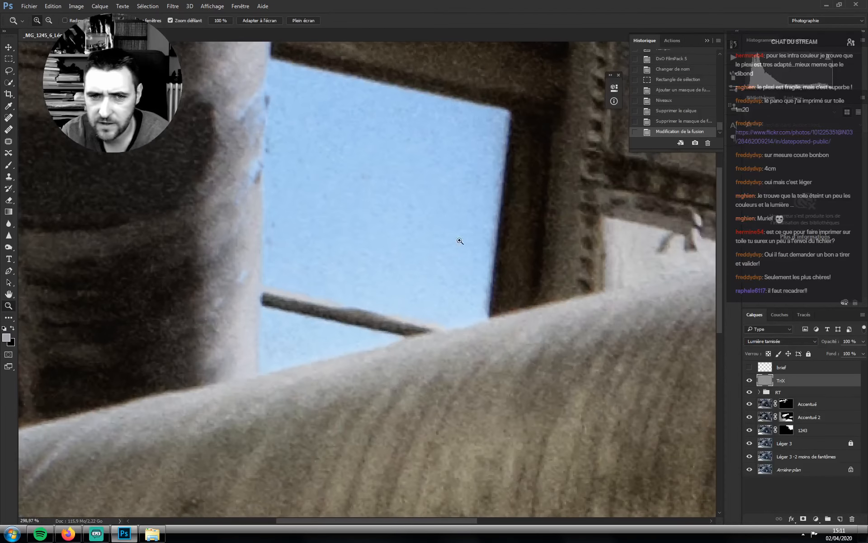
click(750, 382)
click(751, 383)
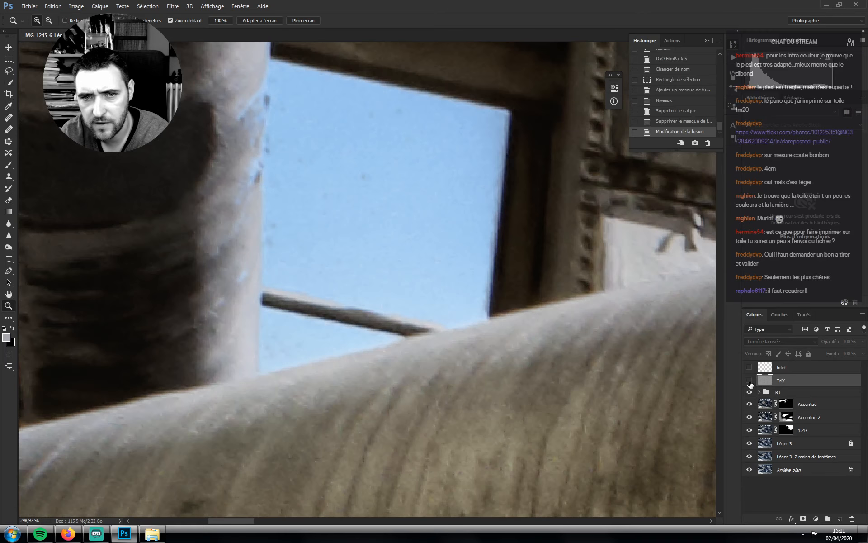
click(751, 383)
click(750, 381)
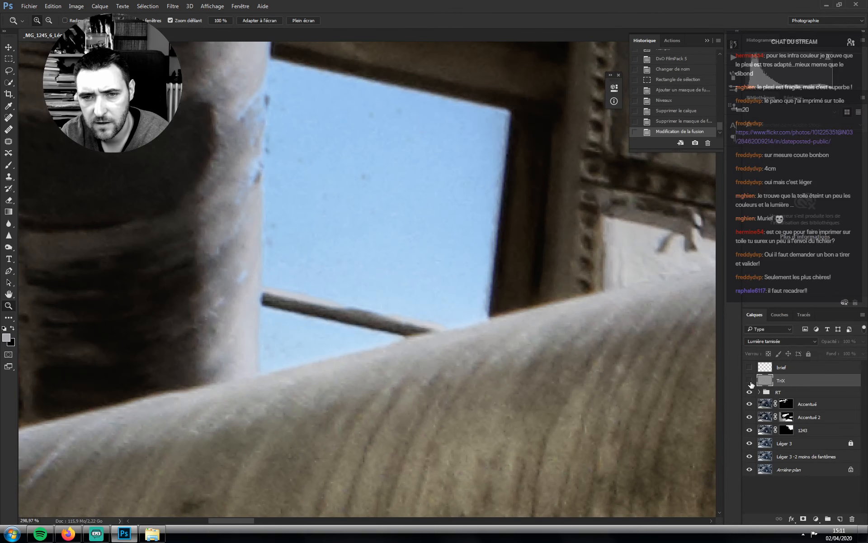
click(751, 383)
click(750, 383)
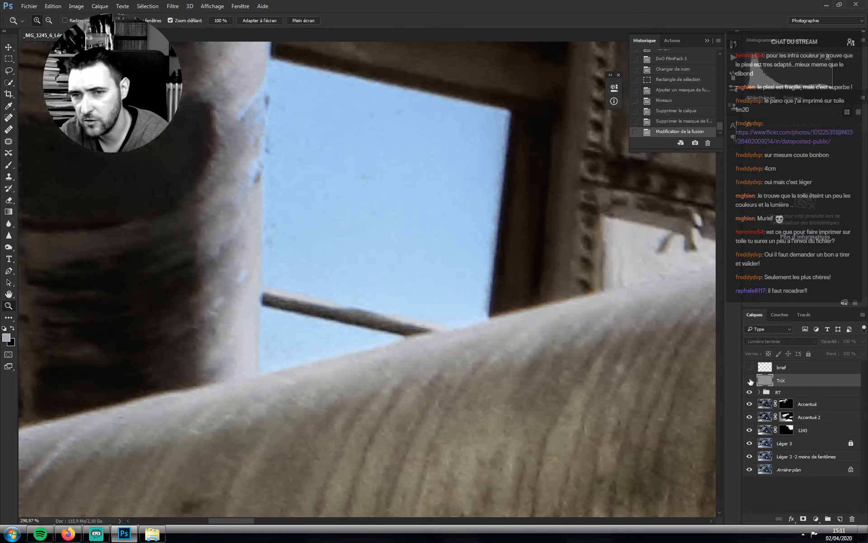
click(750, 382)
click(751, 383)
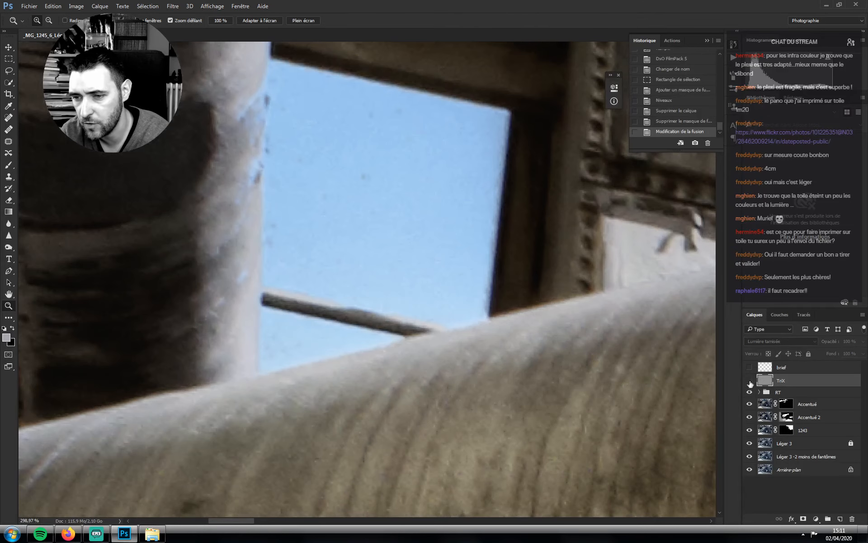
click(750, 384)
Add a layer at the top of the RT group, brush light gray along the vertical pipe's bluish edge, and set its blending to Couleur
click(759, 392)
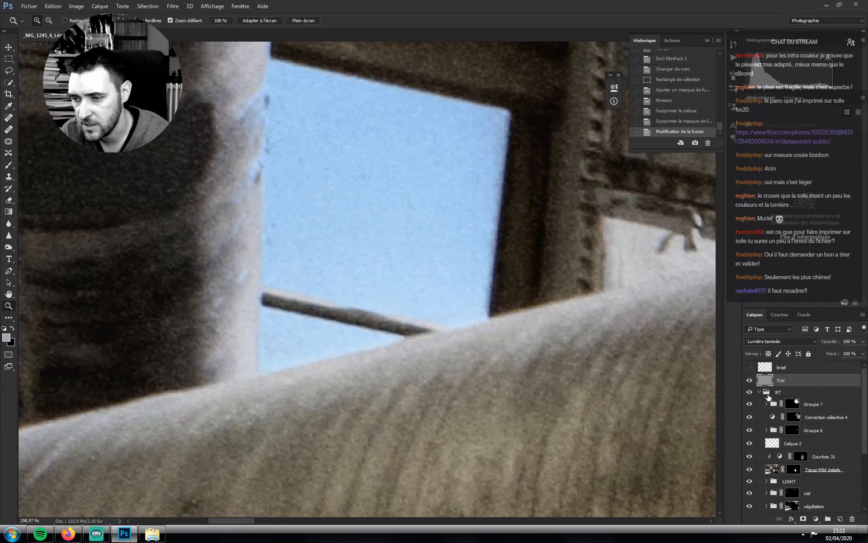
click(809, 406)
click(838, 518)
key(x)
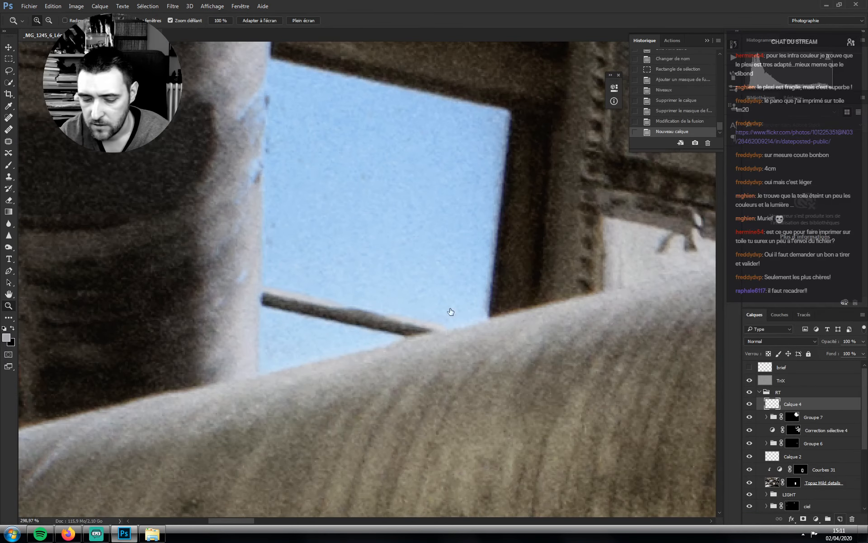
key(b)
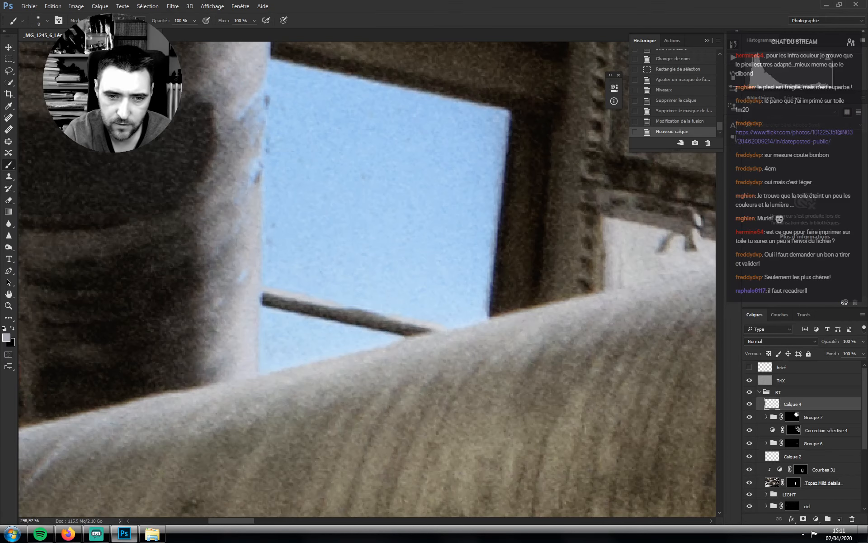
drag(246, 268, 212, 308)
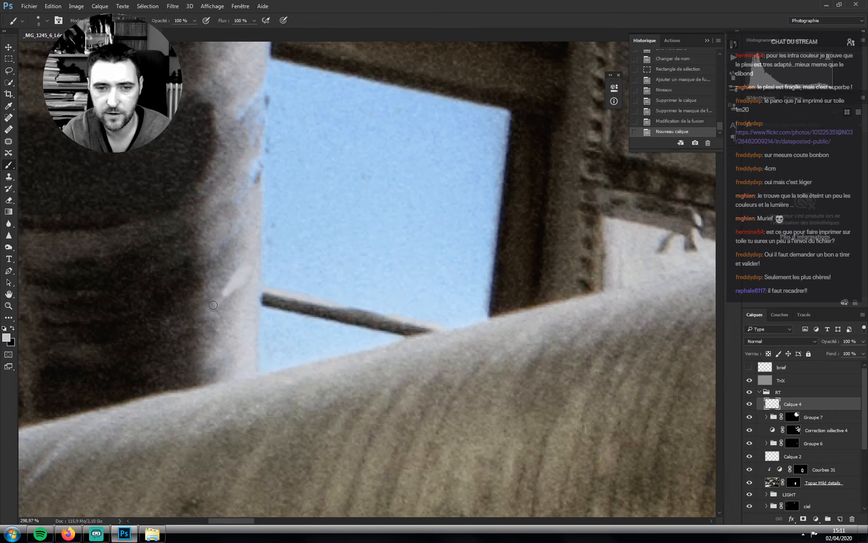
click(758, 343)
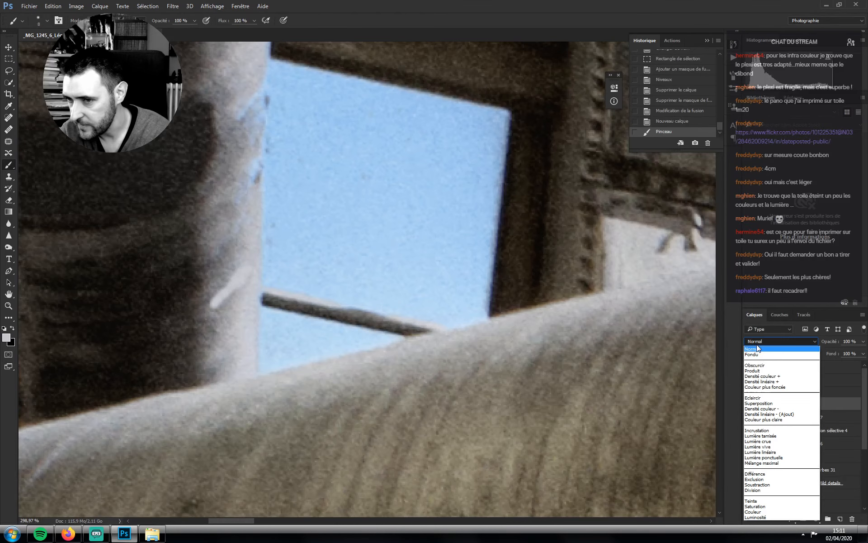
click(753, 512)
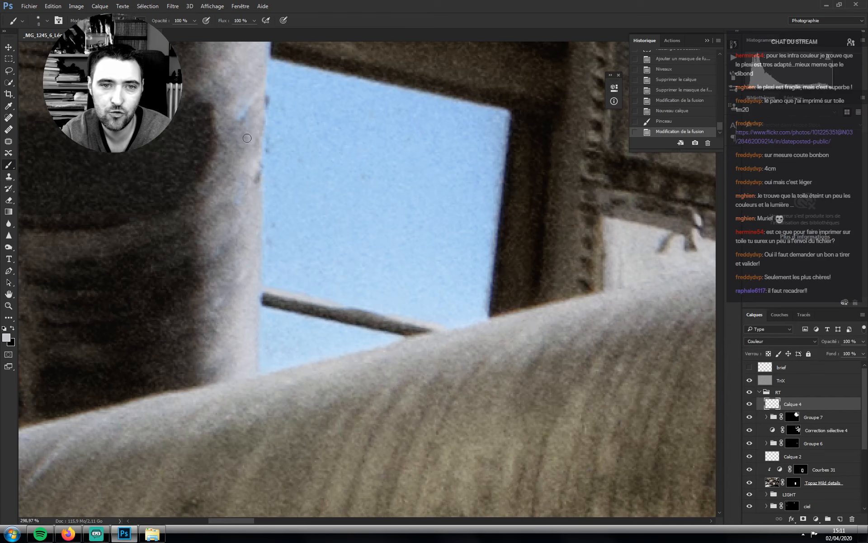
Paint out the remaining blue fringing along the vertical pipe's edge beside the sky opening, adjusting the brush size
drag(266, 205, 273, 245)
mouse_move(277, 177)
mouse_down()
mouse_move(276, 270)
mouse_move(252, 262)
mouse_move(256, 189)
mouse_move(254, 199)
mouse_move(252, 348)
mouse_up()
key(bracketright)
key(bracketright)
key(bracketright)
key(bracketright)
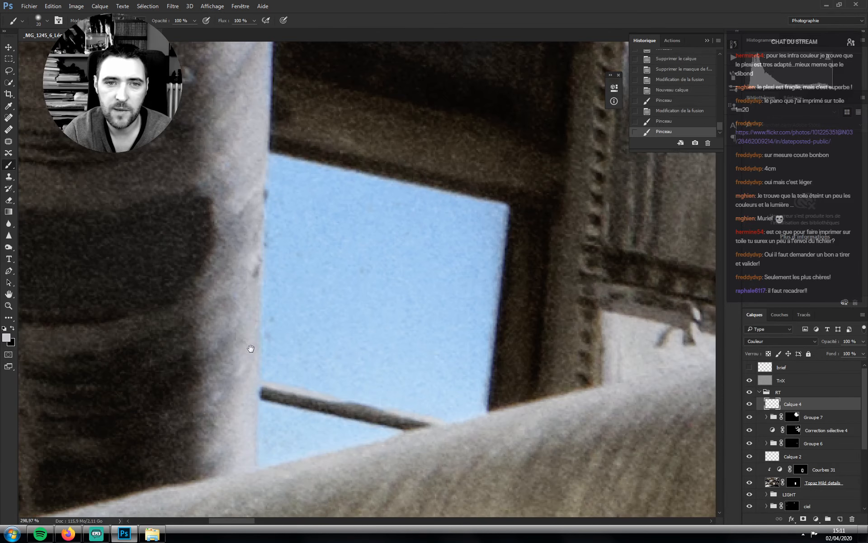
scroll(251, 349, up, 3)
key(bracketleft)
drag(259, 123, 230, 57)
Select the whole photo area with a rectangular marquee, excluding the white strips along its right and bottom edges
key(ctrl+minus)
key(ctrl+minus)
key(ctrl+minus)
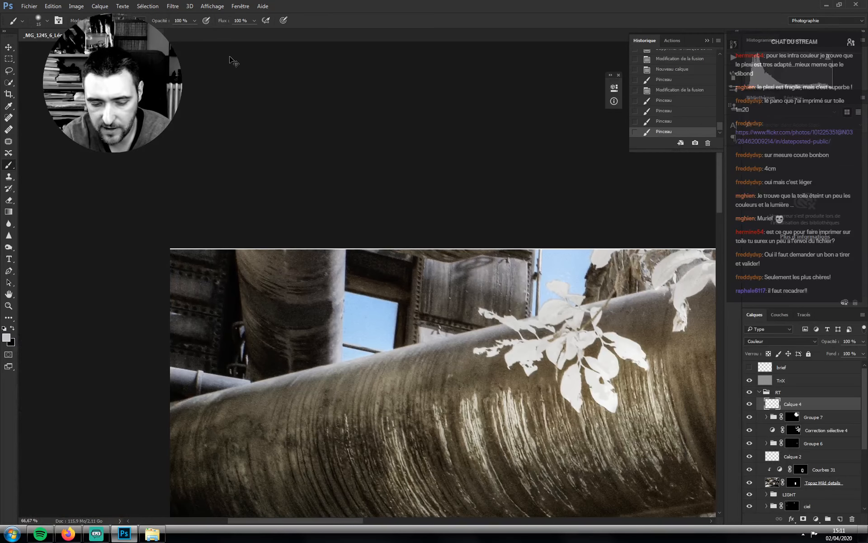
key(z)
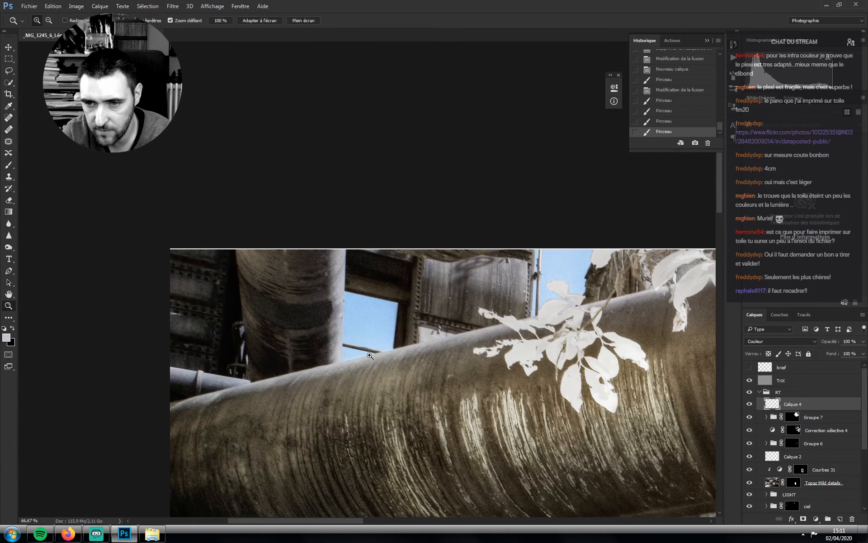
drag(375, 357, 308, 341)
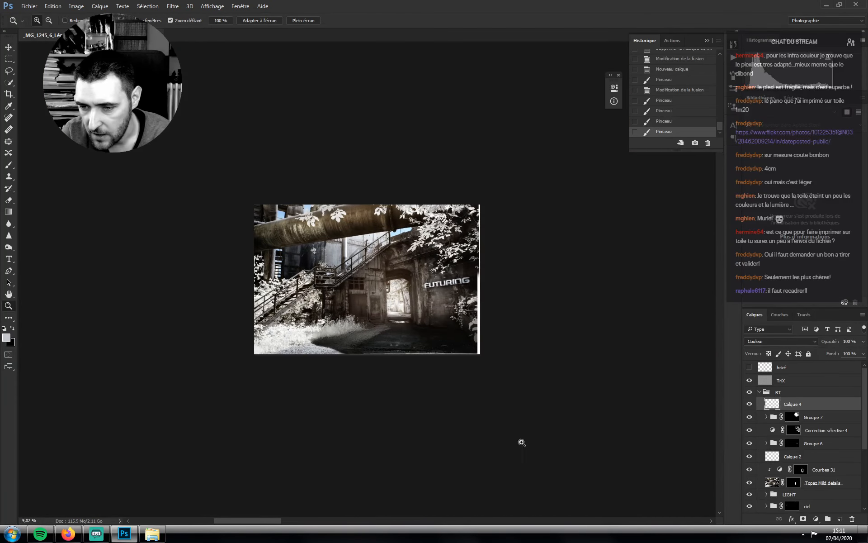
drag(389, 330, 465, 335)
key(m)
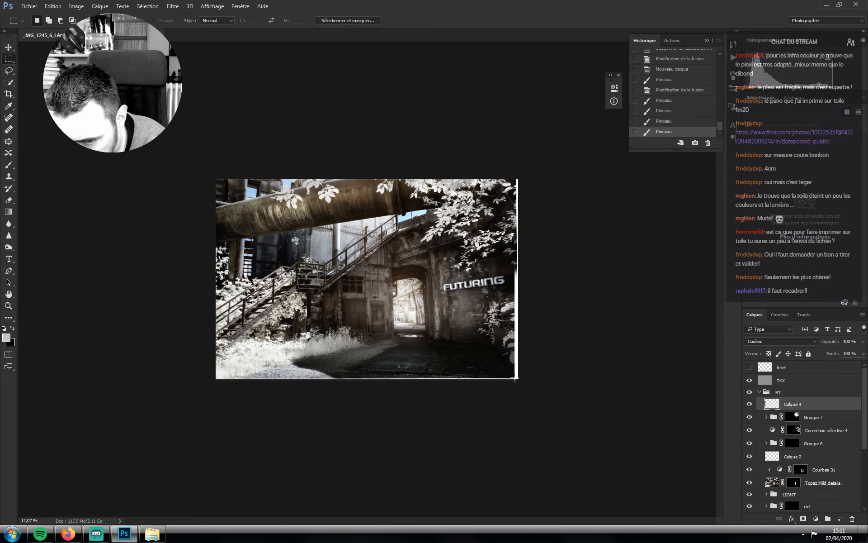
drag(515, 378, 192, 140)
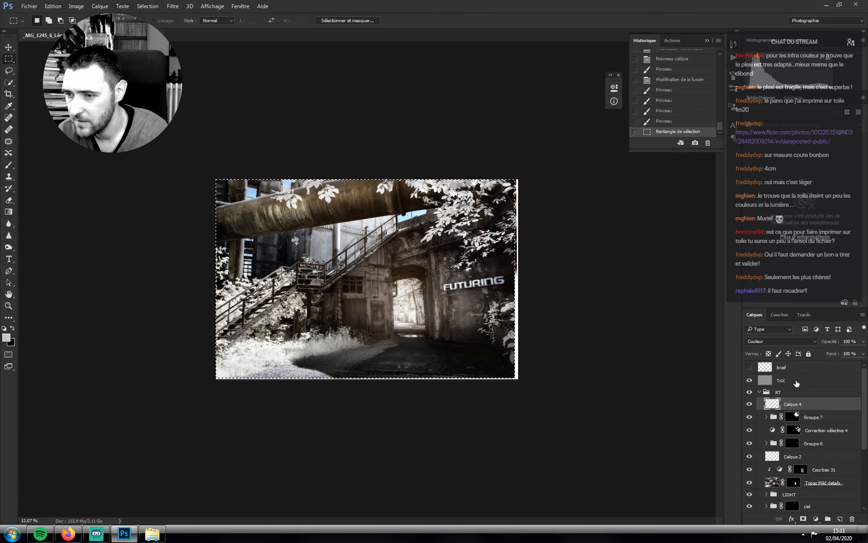
Add a black solid color fill layer above TriX, limited to the selected photo area
click(797, 382)
click(816, 519)
click(764, 318)
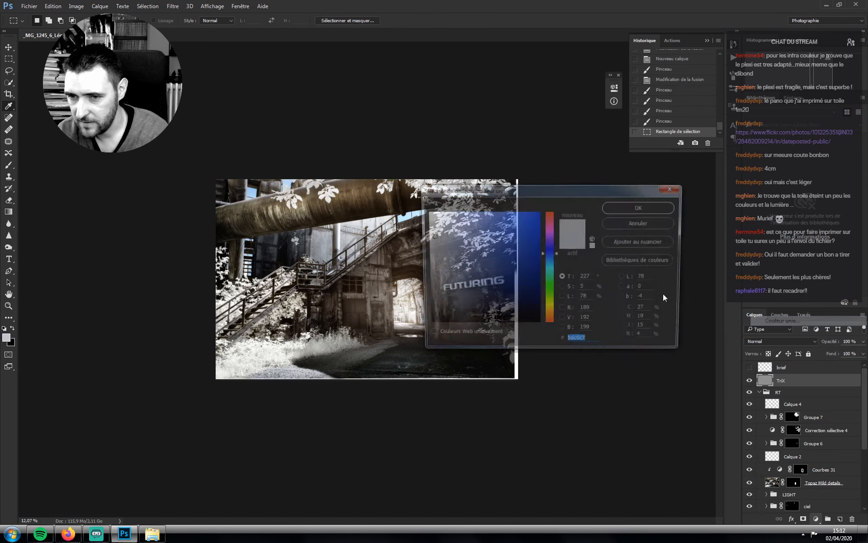
click(585, 427)
click(641, 206)
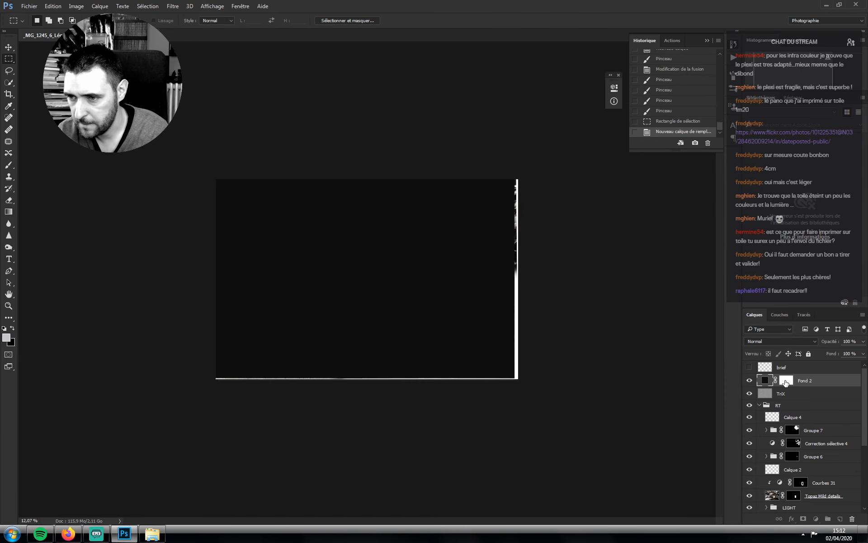
Reset the default colors and invert the black fill layer's mask so it covers only the strips outside the photo area
key(d)
key(ctrl+i)
key(z)
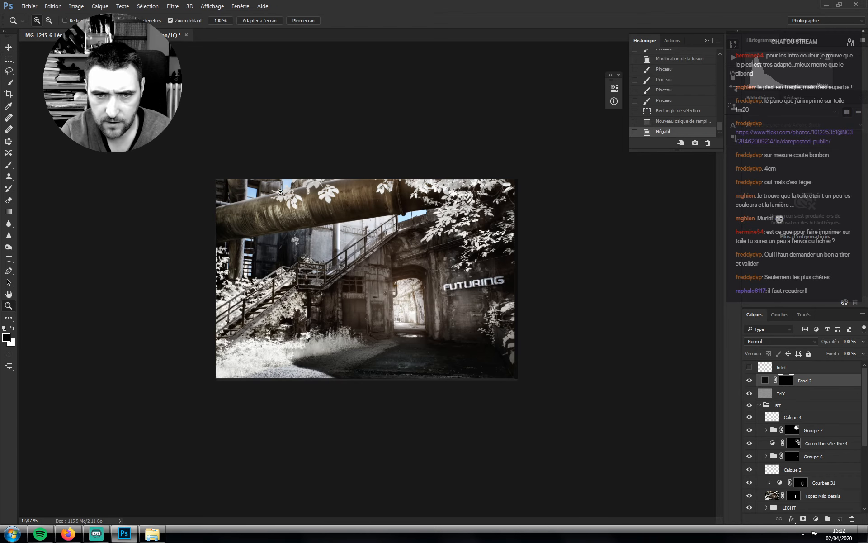
key(m)
drag(275, 170, 325, 179)
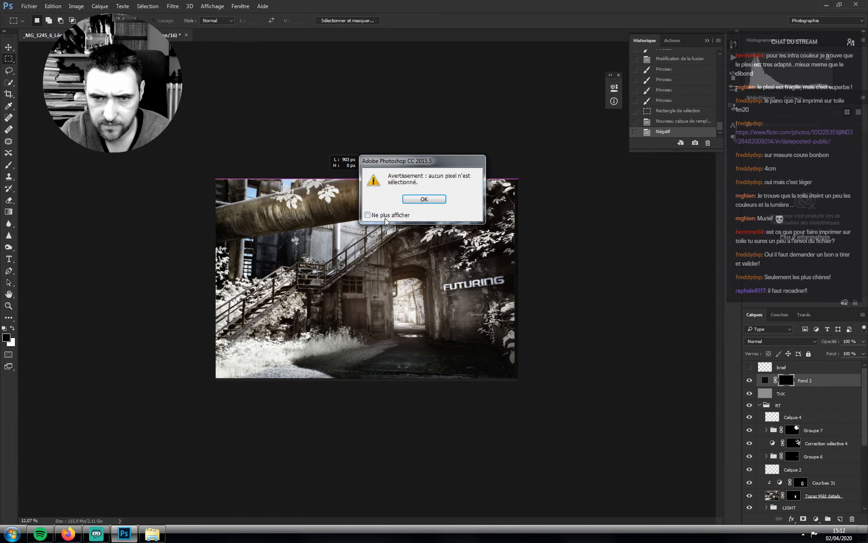
click(416, 200)
Select a thin rectangular strip along the full width of the photo's top edge
key(z)
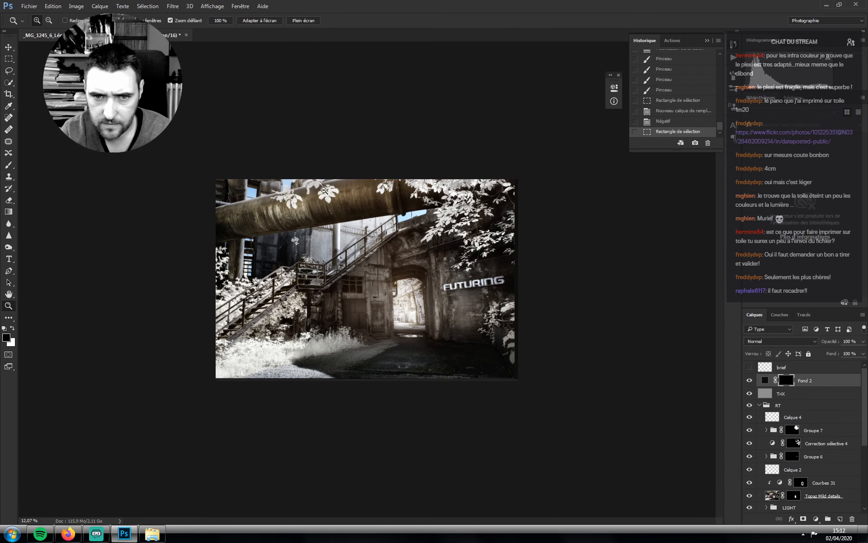
drag(324, 191, 383, 373)
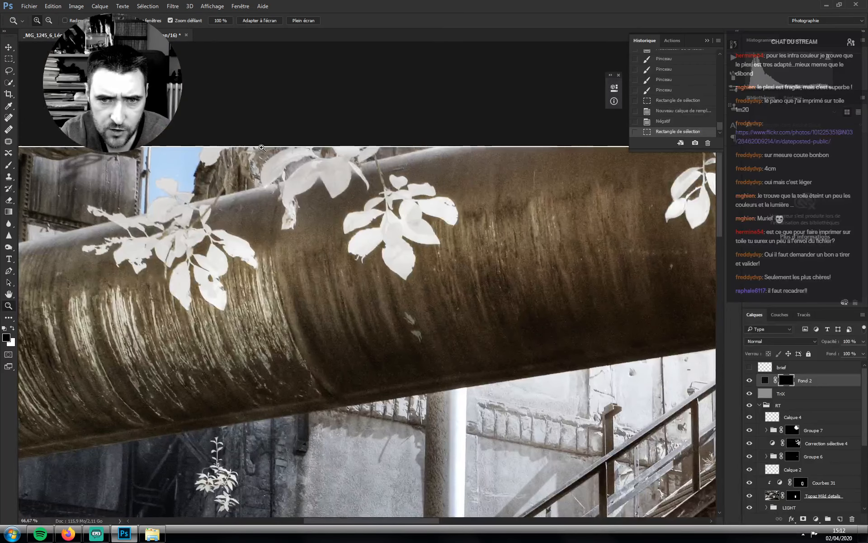
drag(285, 152, 247, 147)
key(m)
drag(130, 123, 611, 124)
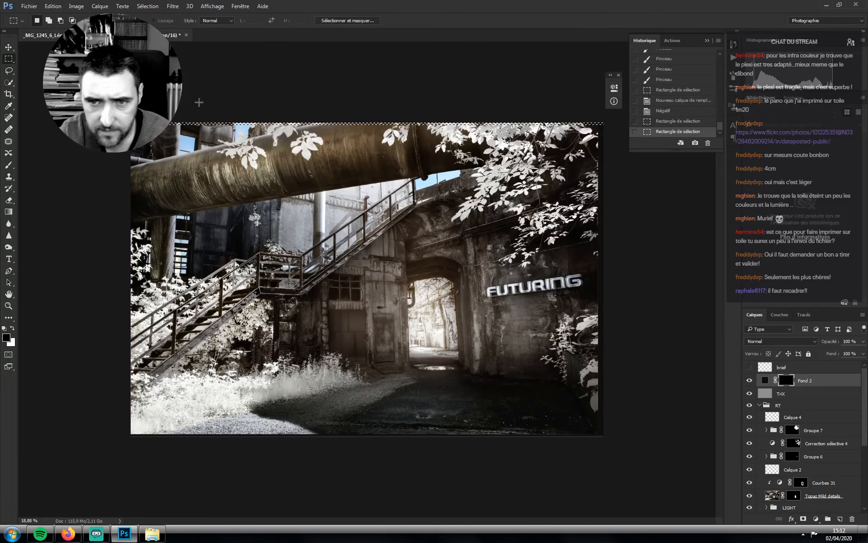
Nudge the strip selection upward until its lower boundary lines up with the white line along the photo's top edge
key(z)
drag(235, 126, 302, 118)
drag(295, 178, 297, 290)
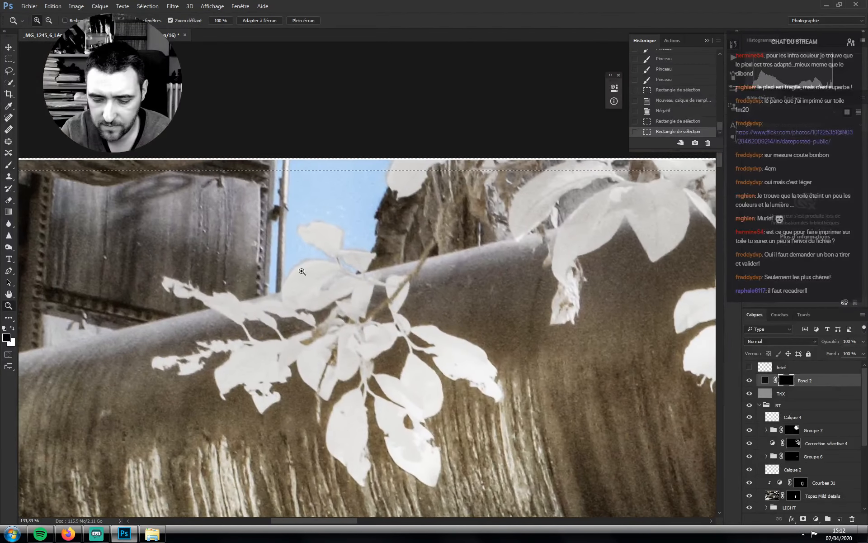
key(m)
key(Up)
key(Up)
key(Up)
key(Up)
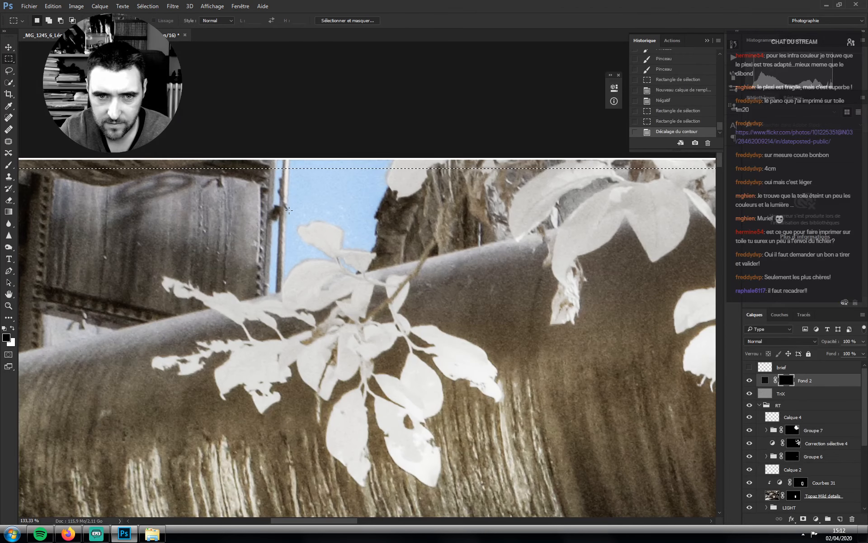
key(Up)
key(Up)
key(Up)
key(Up)
key(Up)
key(Up)
key(Up)
key(Up)
key(Up)
key(Up)
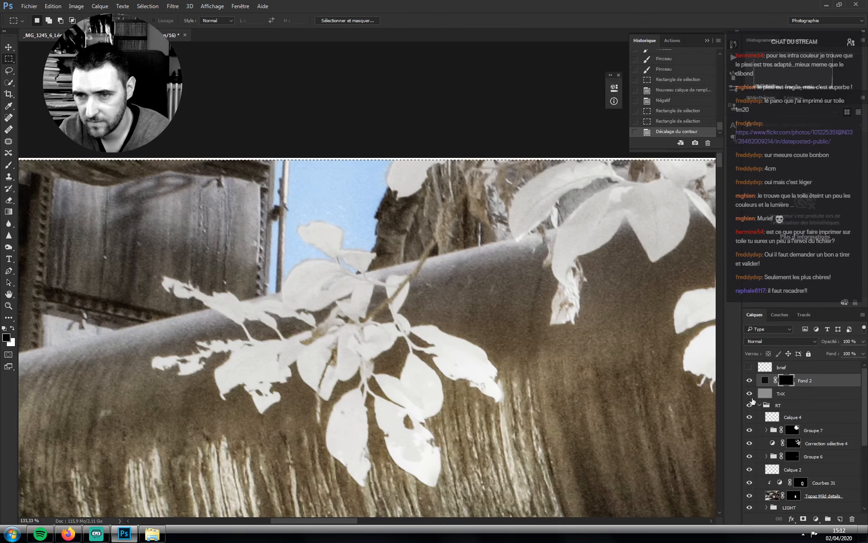
Fill the selected strip in the black fill layer's mask to cover the white line in black, and deselect
key(alt+BackSpace)
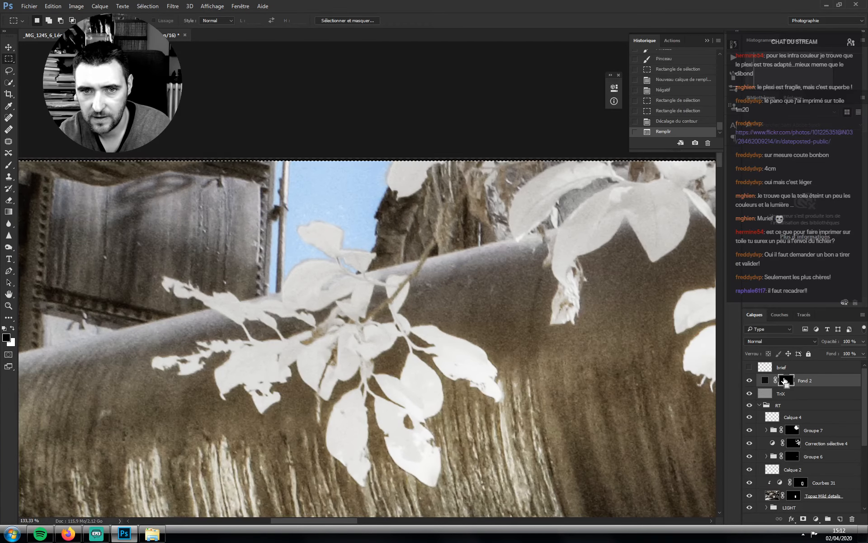
key(ctrl+d)
key(ctrl+minus)
key(ctrl+minus)
key(ctrl+minus)
key(ctrl+minus)
key(ctrl+minus)
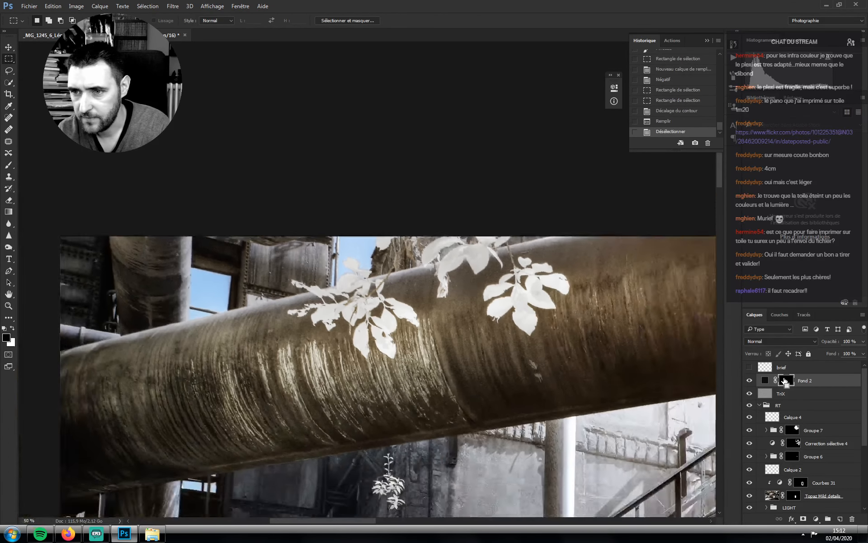
key(ctrl+minus)
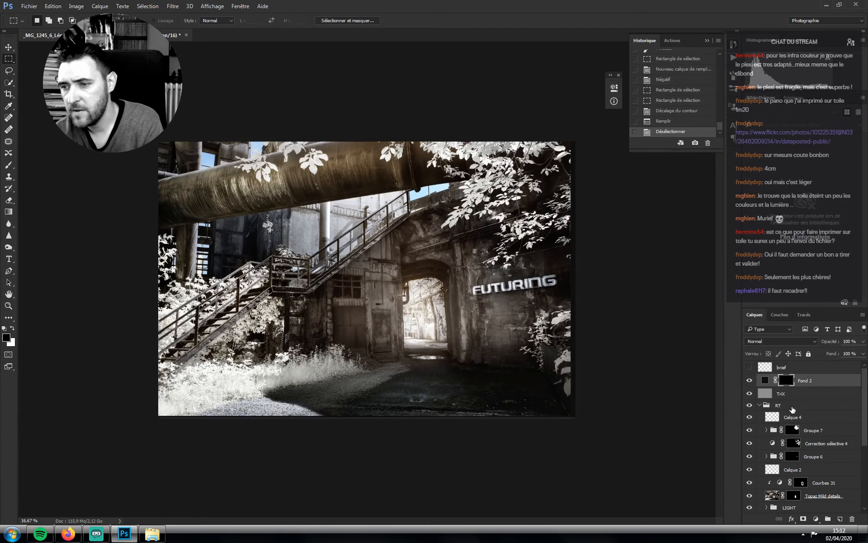
Add an empty layer above Calque 4 in the RT group and choose the Clone Stamp
click(787, 394)
click(792, 419)
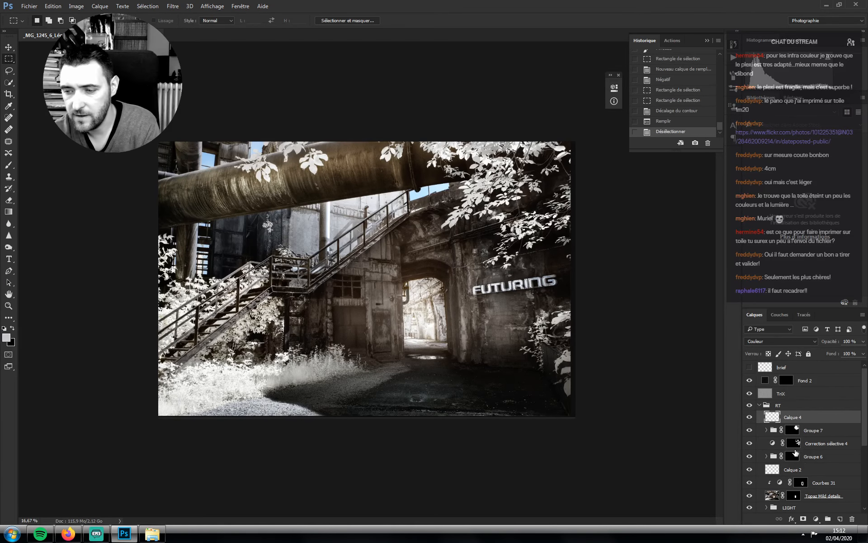
click(838, 518)
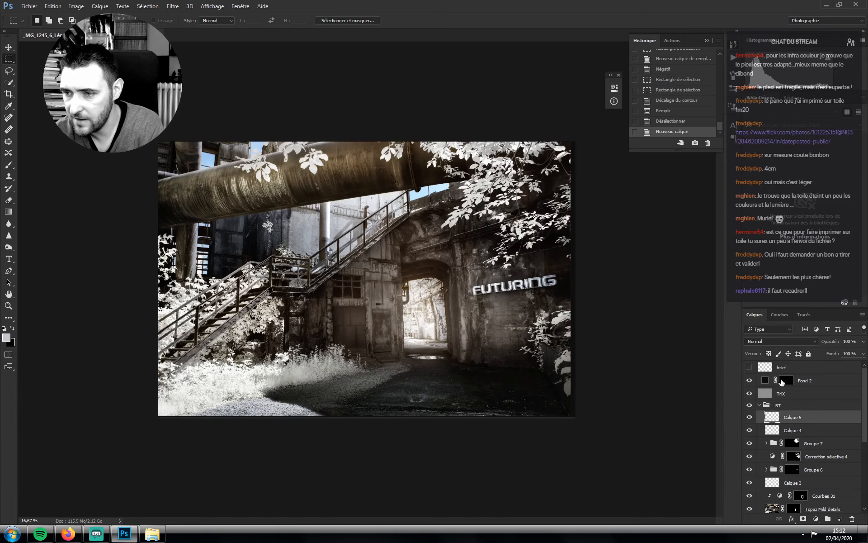
key(s)
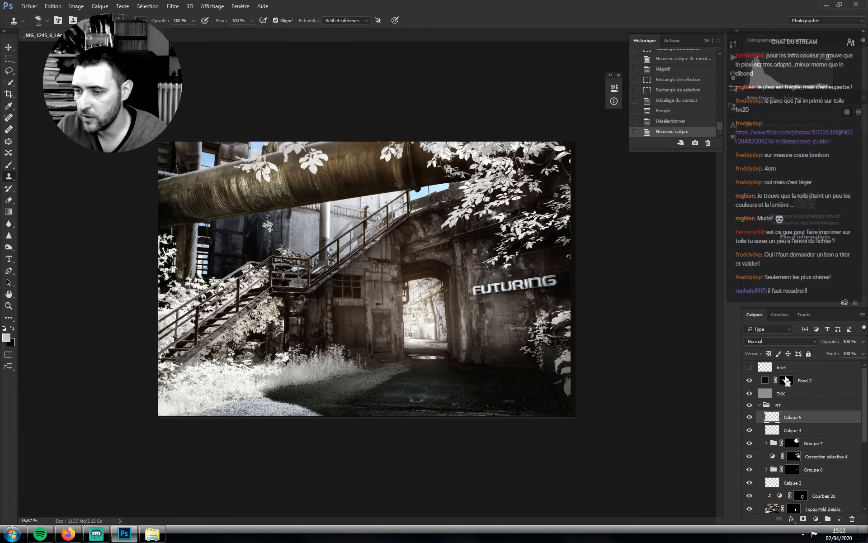
ctrl+click(785, 381)
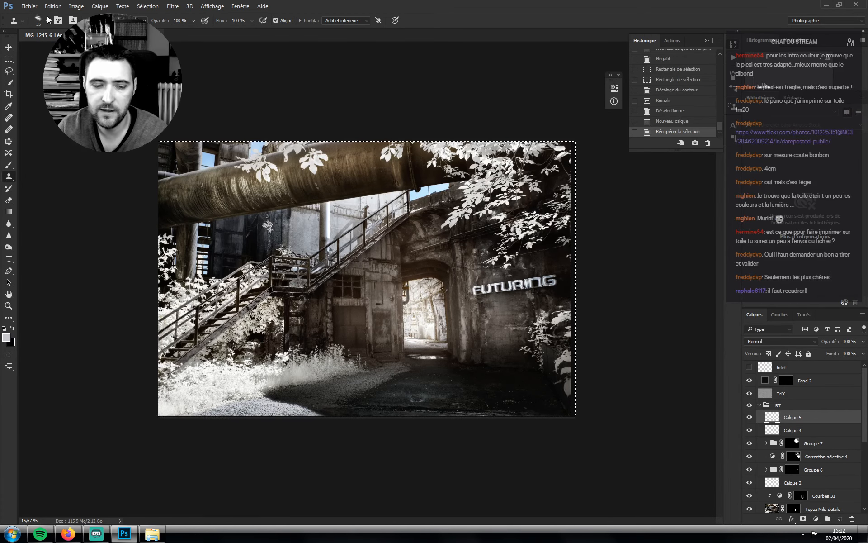
key(ctrl+shift+i)
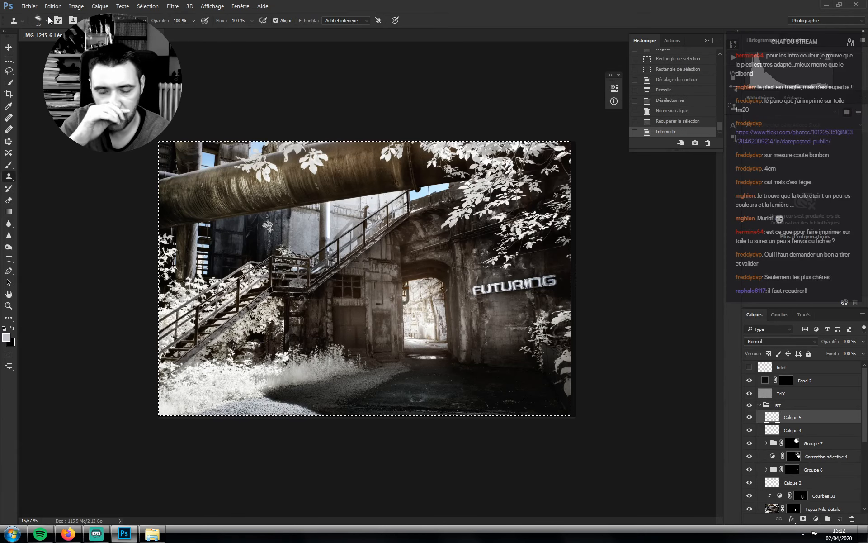
click(77, 6)
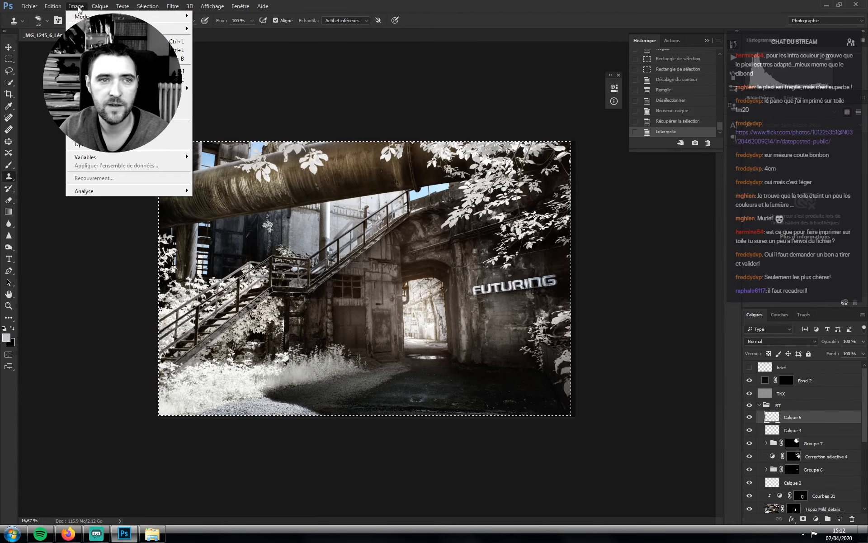
click(473, 101)
key(z)
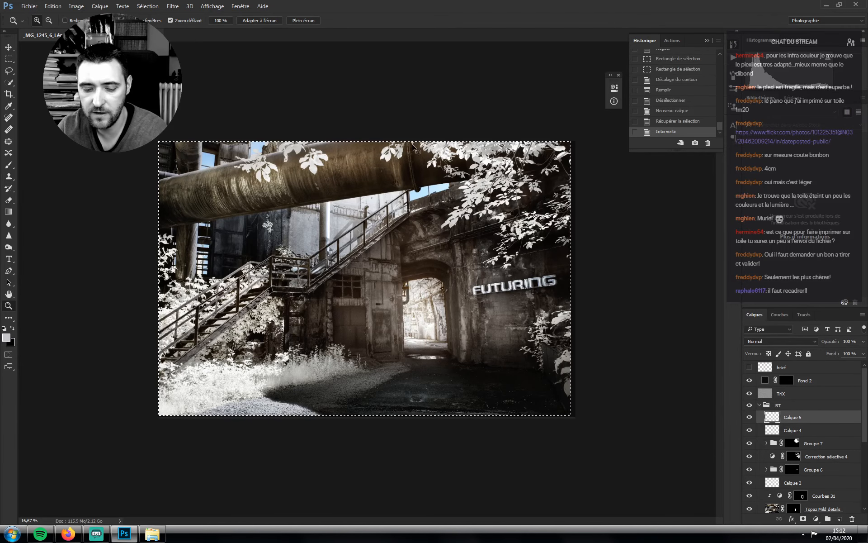
key(ctrl+d)
Clone out small distracting spots along the large pipe's upper edge and the leaf fragments near the photo's upper-right corner
drag(491, 157, 502, 160)
scroll(329, 181, up, 3)
scroll(330, 193, up, 3)
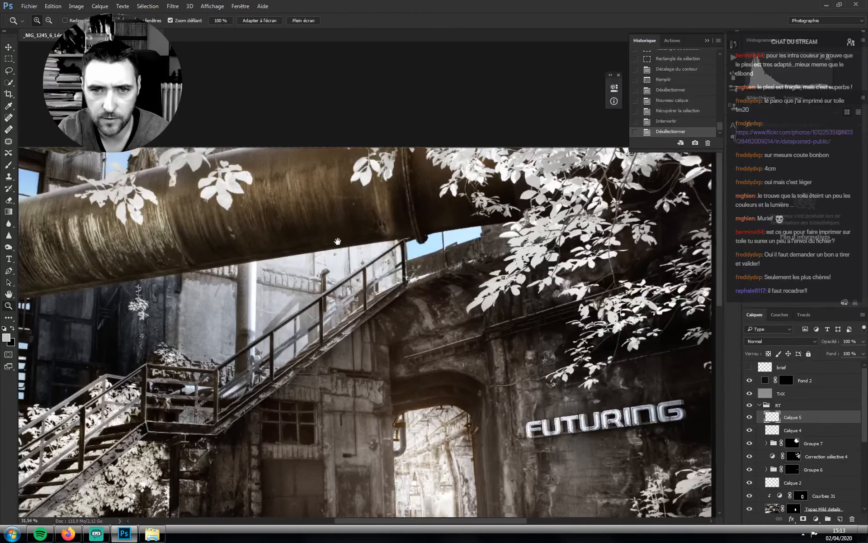
key(s)
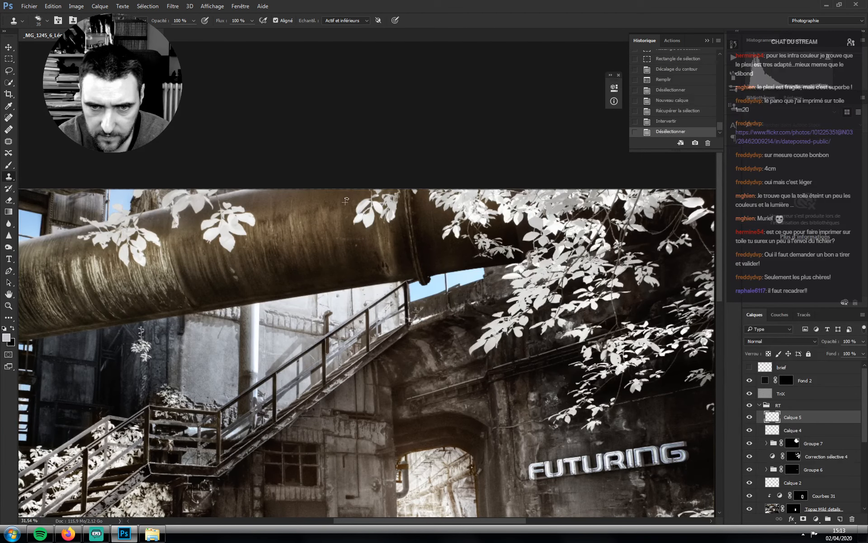
click(346, 200)
scroll(454, 274, right, 5)
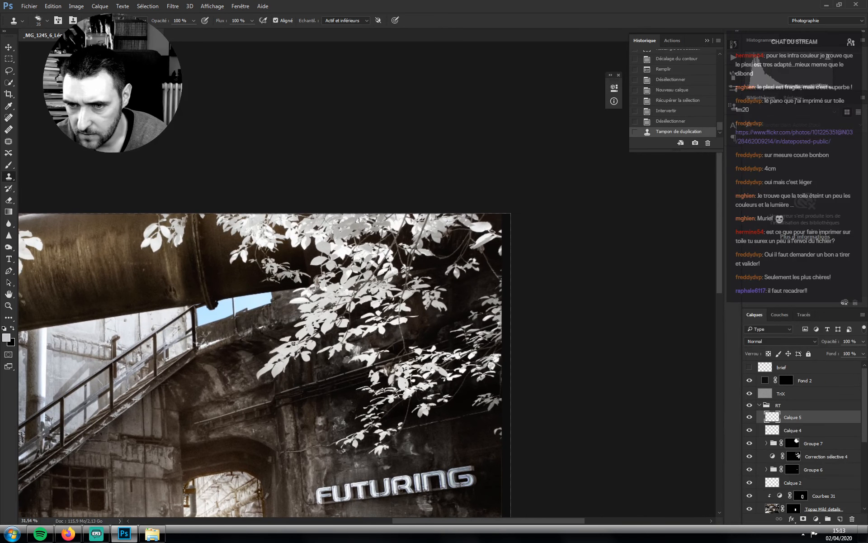
click(498, 220)
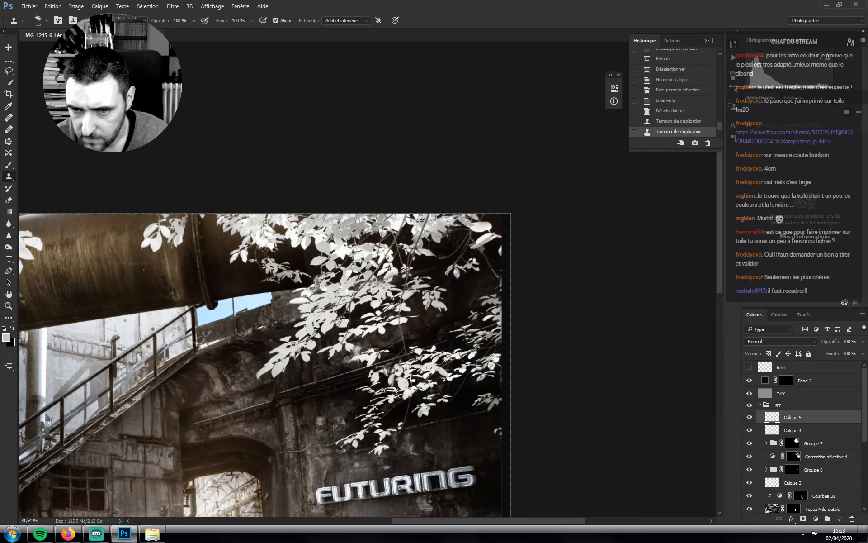
click(497, 266)
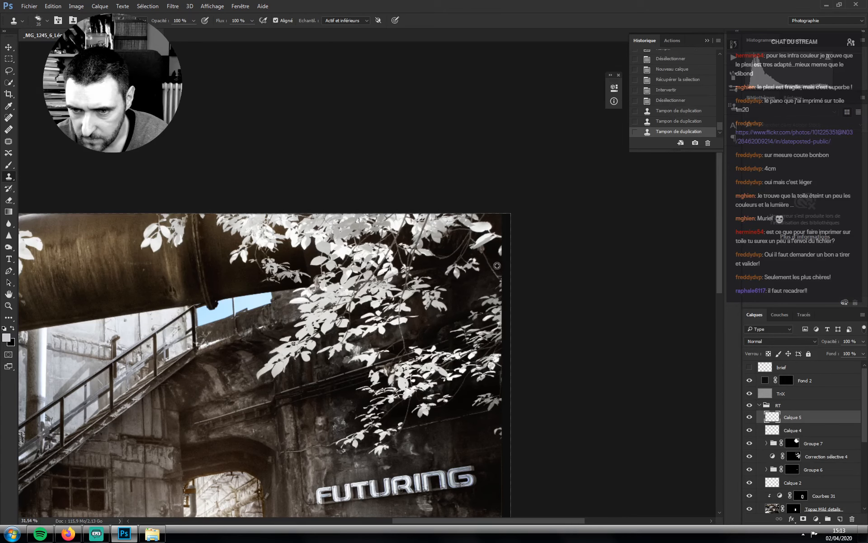
click(501, 258)
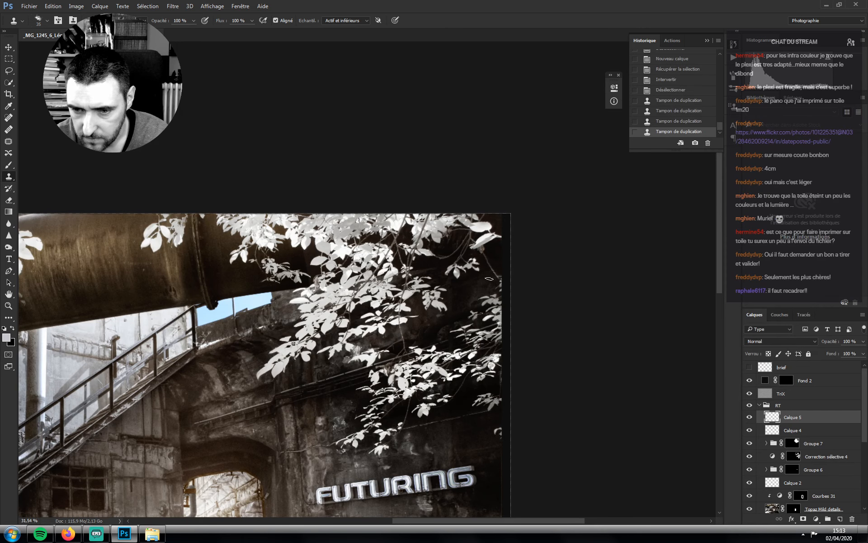
Clone out the leaf fragment at the wall's right edge above FUTURING and the bright speck atop the large pipe's joint
scroll(486, 285, down, 5)
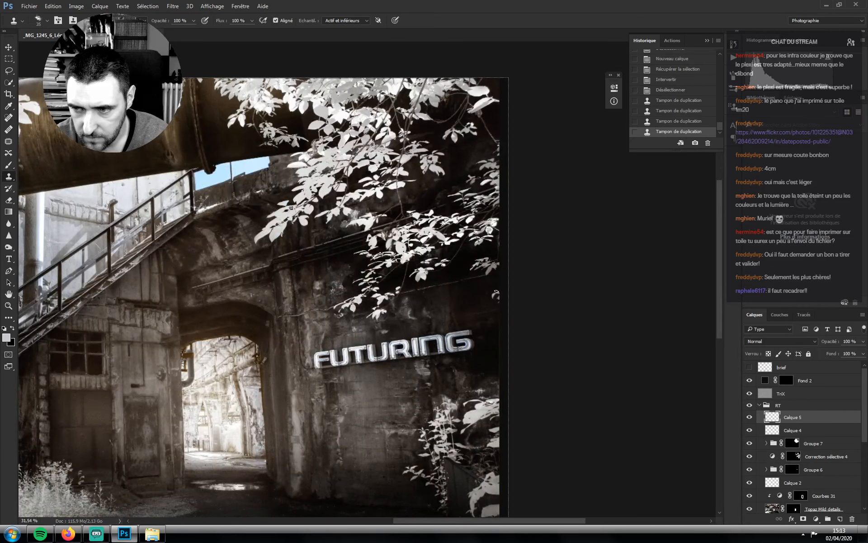
click(499, 298)
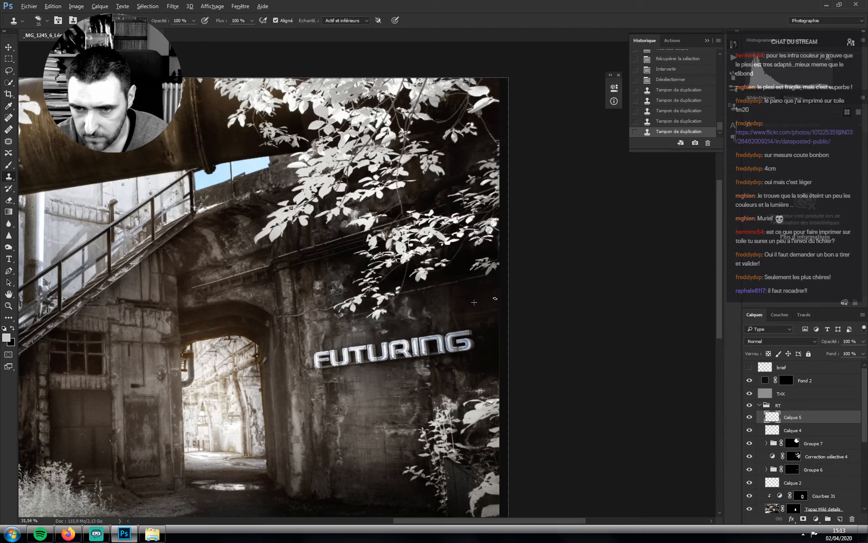
click(495, 299)
scroll(453, 276, down, 1)
scroll(418, 256, left, 4)
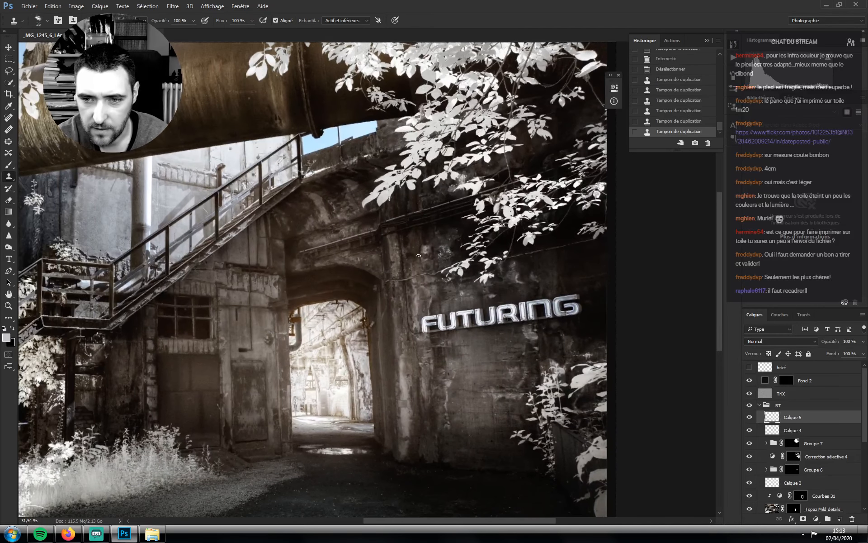
scroll(418, 256, up, 4)
scroll(394, 217, left, 2)
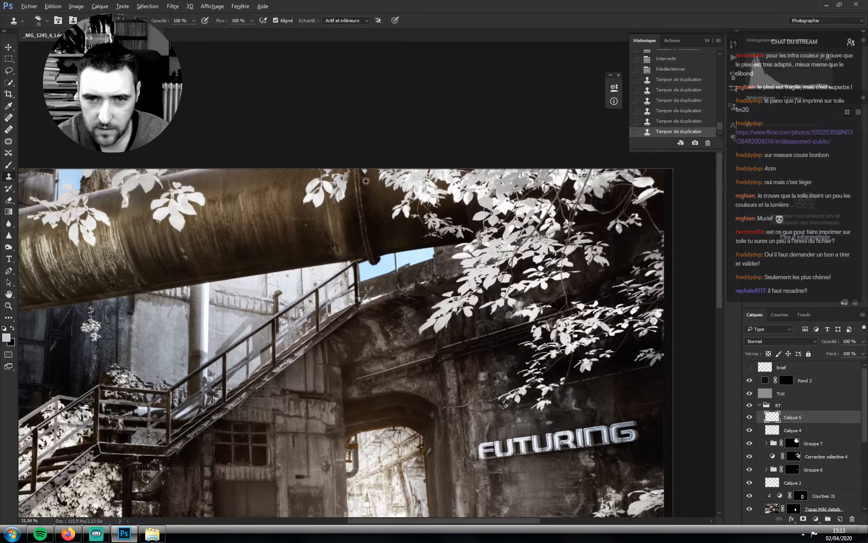
click(367, 181)
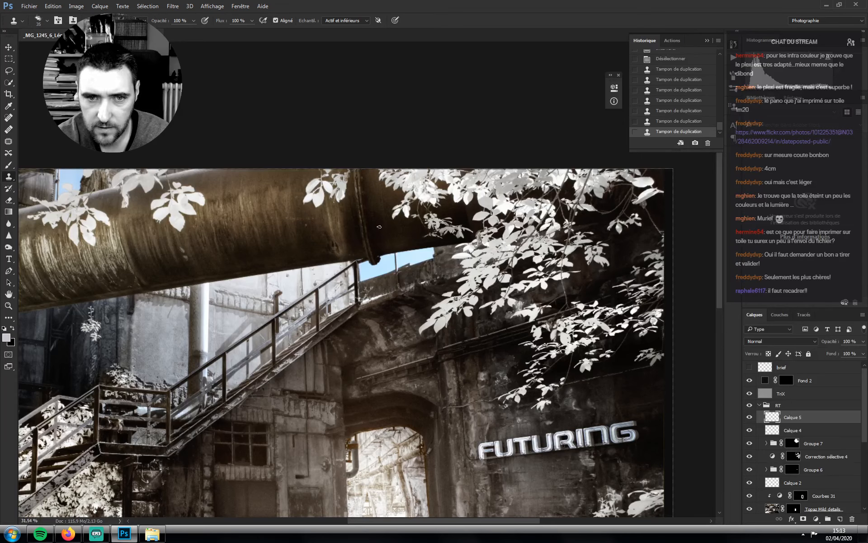
Examine the whole retouched photo and the vertical pipe's bright edge and staircase up close
scroll(369, 273, left, 6)
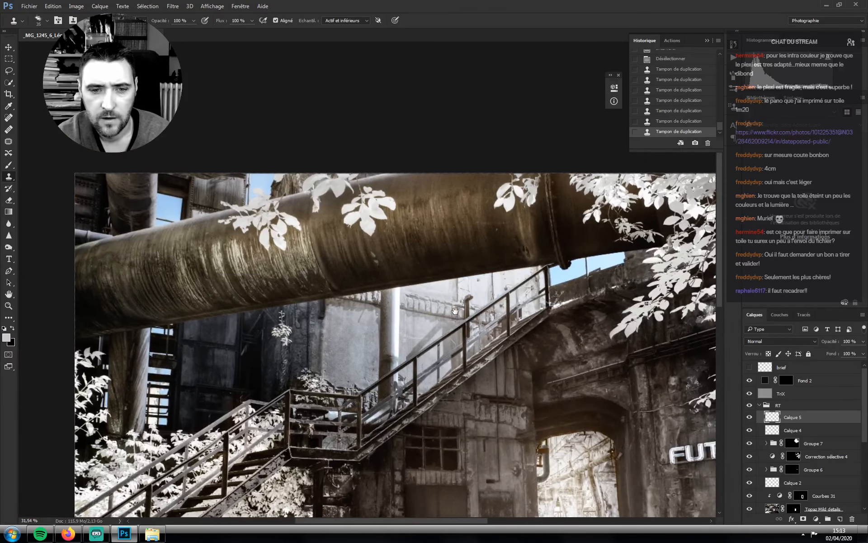
drag(455, 311, 454, 310)
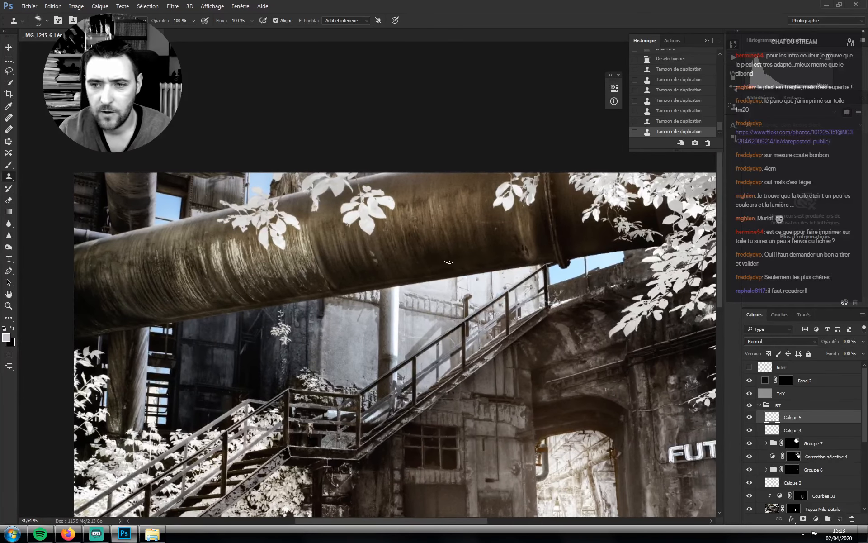
scroll(448, 261, down, 1)
scroll(447, 264, down, 1)
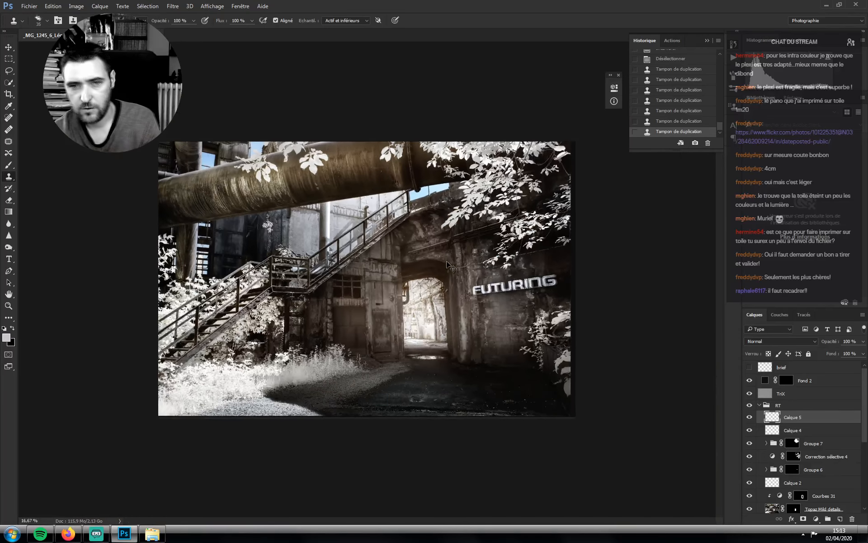
key(z)
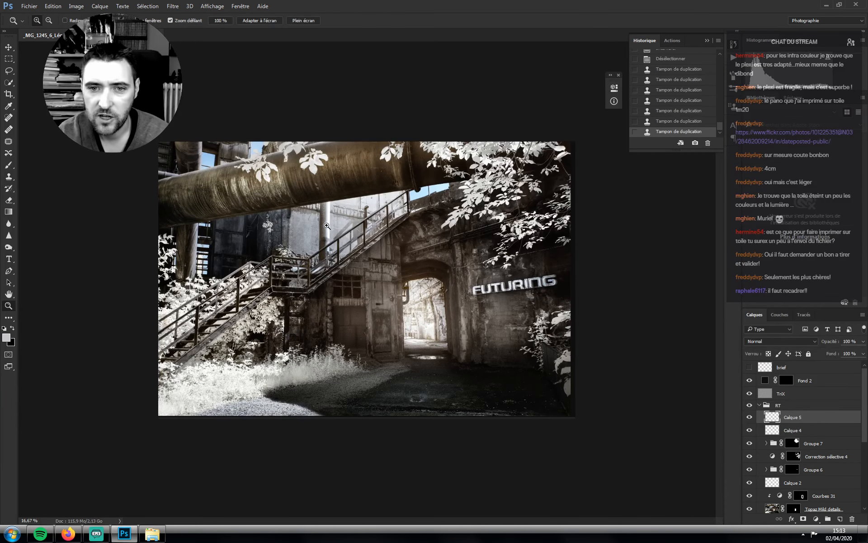
drag(338, 223, 364, 110)
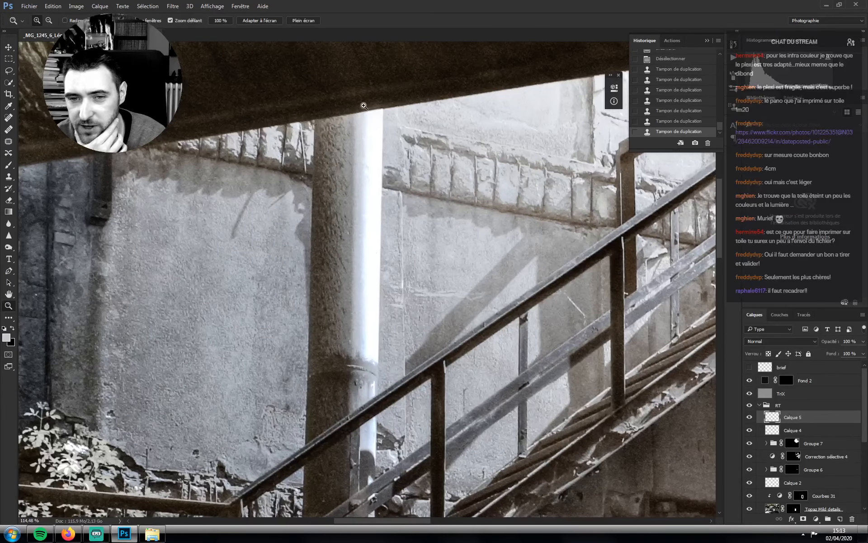
drag(374, 267, 320, 292)
drag(380, 280, 342, 302)
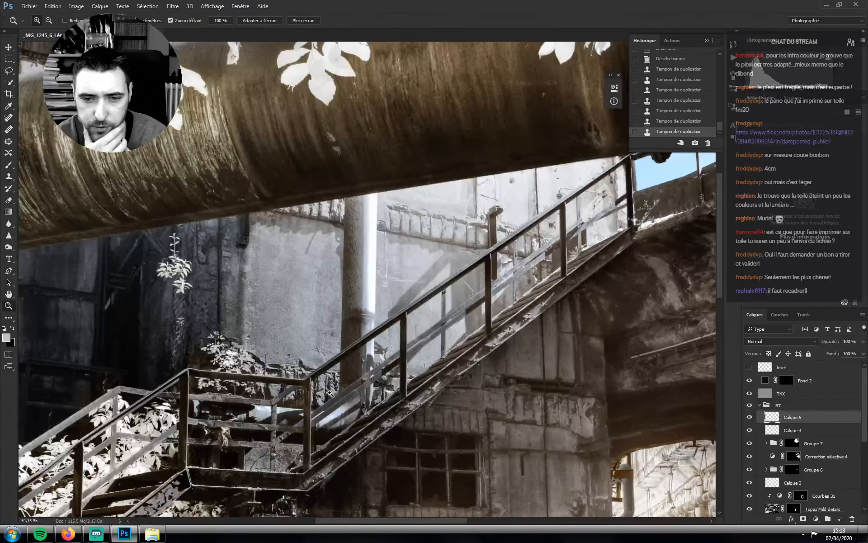
drag(351, 259, 318, 268)
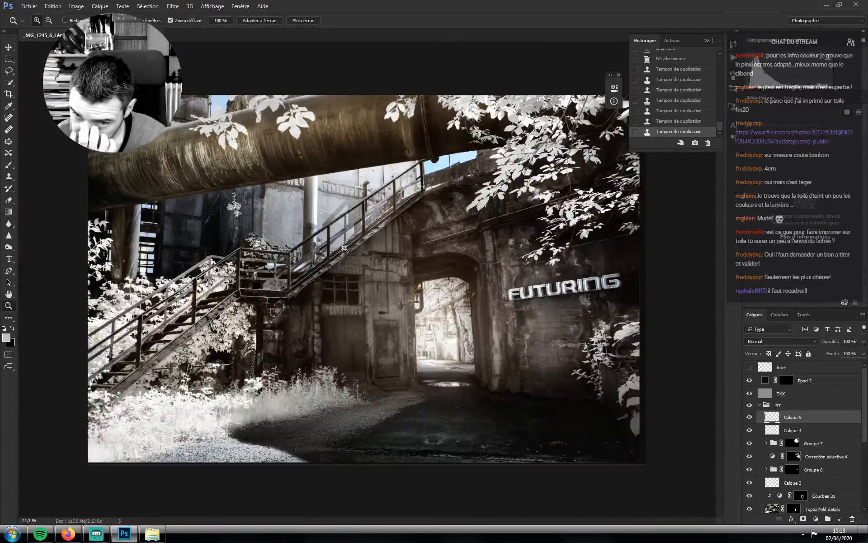
Delete the hidden brief layer above Fond 2
drag(305, 200, 344, 206)
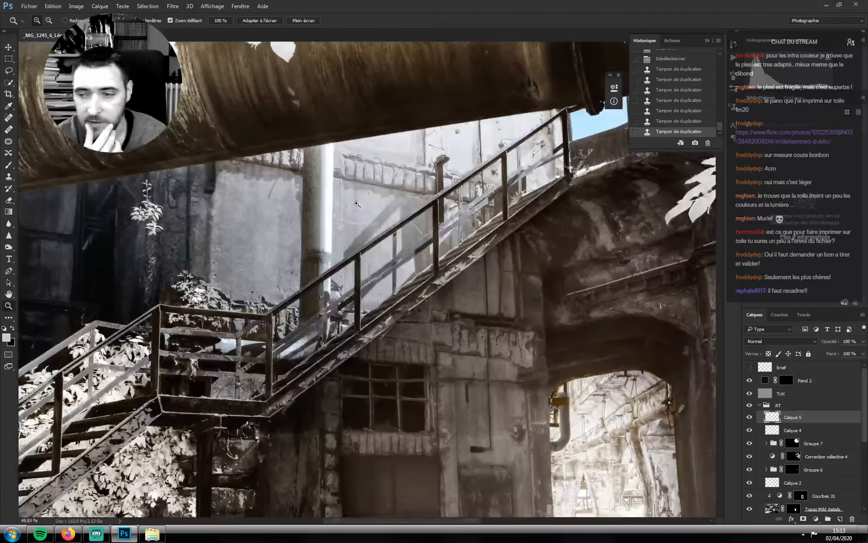
click(788, 371)
key(Delete)
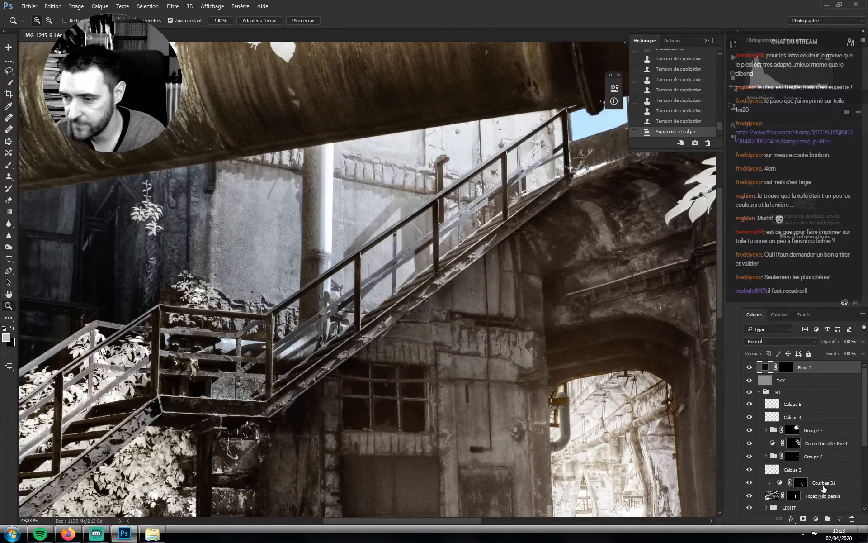
Add an empty layer above Fond 2 and choose the Brush with pure red (ff0000) as the foreground colour
click(840, 519)
key(i)
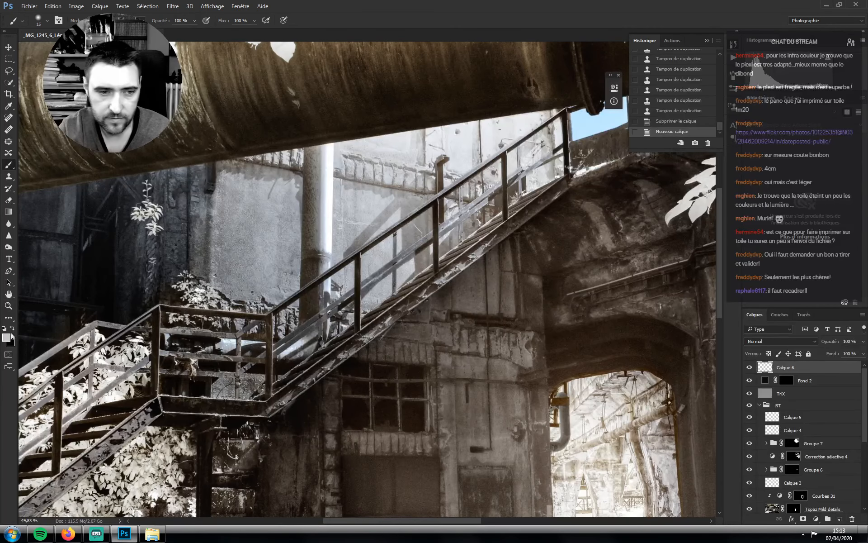
click(7, 337)
click(536, 219)
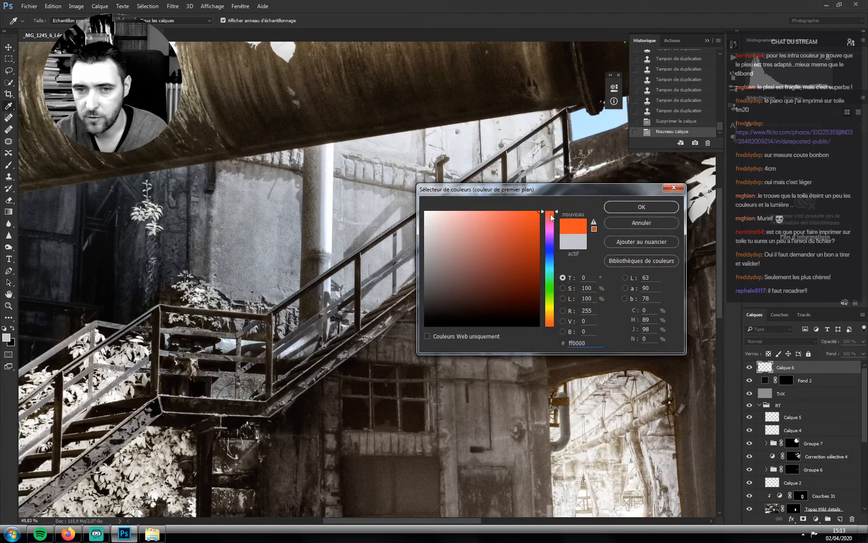
key(Return)
key(b)
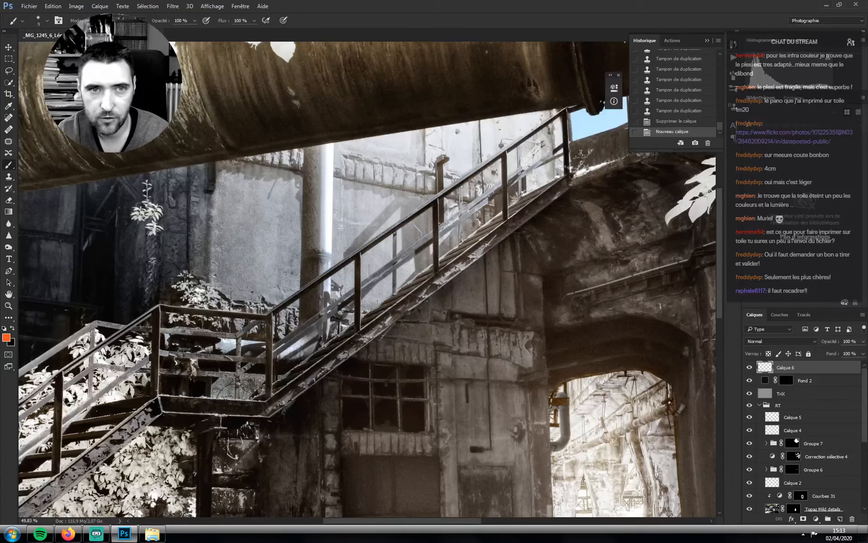
Draw a red arrow to the vertical pipe's bright edge and handwrite the note "Texture!" beside it
mouse_move(326, 181)
mouse_down()
mouse_move(350, 153)
mouse_move(336, 179)
mouse_move(361, 166)
mouse_up()
mouse_move(349, 156)
mouse_down()
mouse_move(360, 149)
mouse_move(371, 164)
mouse_move(405, 134)
mouse_up()
click(409, 144)
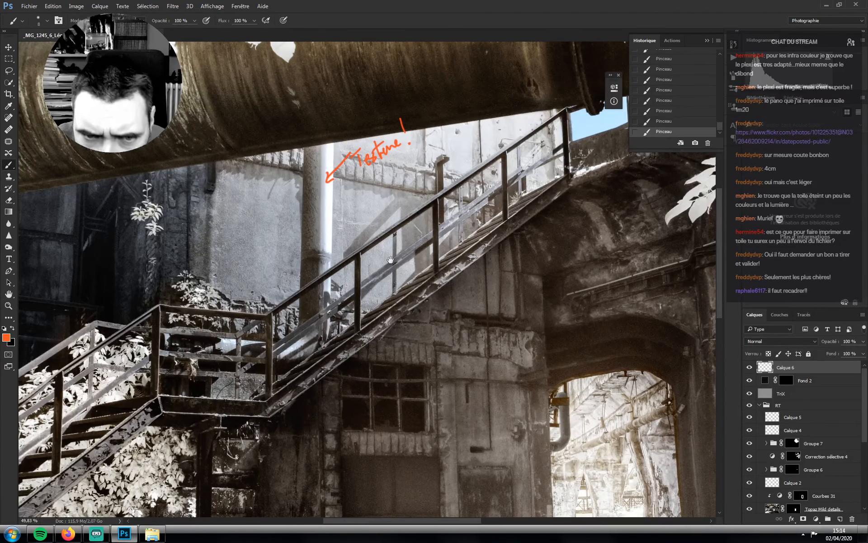
Outline the vertical pipe and its bend behind the staircase in red, and add an arrow with a handwritten colour note
drag(390, 260, 391, 284)
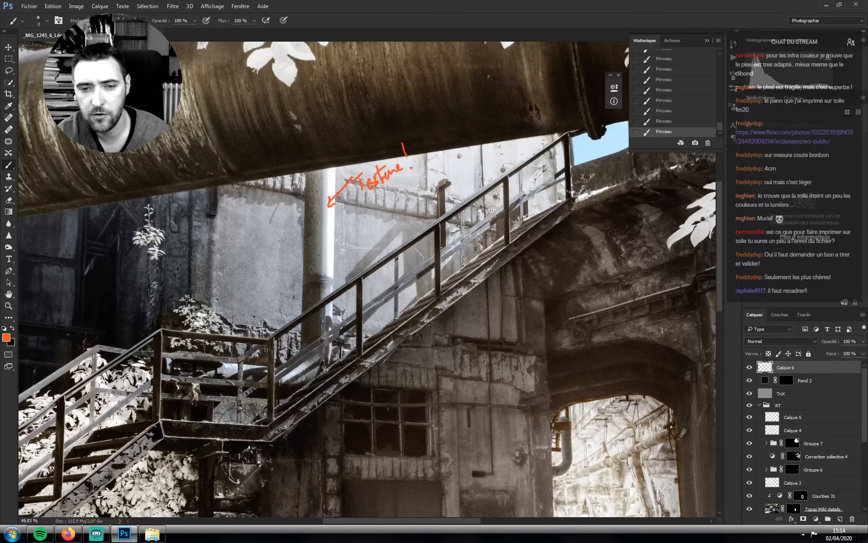
mouse_move(306, 199)
mouse_down()
mouse_move(299, 356)
mouse_move(282, 367)
mouse_move(168, 356)
mouse_move(163, 376)
mouse_move(192, 388)
mouse_move(307, 386)
mouse_move(327, 360)
mouse_move(334, 318)
mouse_move(332, 170)
mouse_up()
mouse_move(368, 242)
mouse_down()
mouse_move(330, 252)
mouse_move(336, 260)
mouse_up()
drag(375, 238, 377, 241)
mouse_move(382, 224)
mouse_down()
mouse_move(415, 202)
mouse_move(395, 235)
mouse_move(423, 229)
mouse_move(419, 211)
mouse_move(429, 220)
mouse_move(429, 230)
mouse_move(399, 251)
mouse_up()
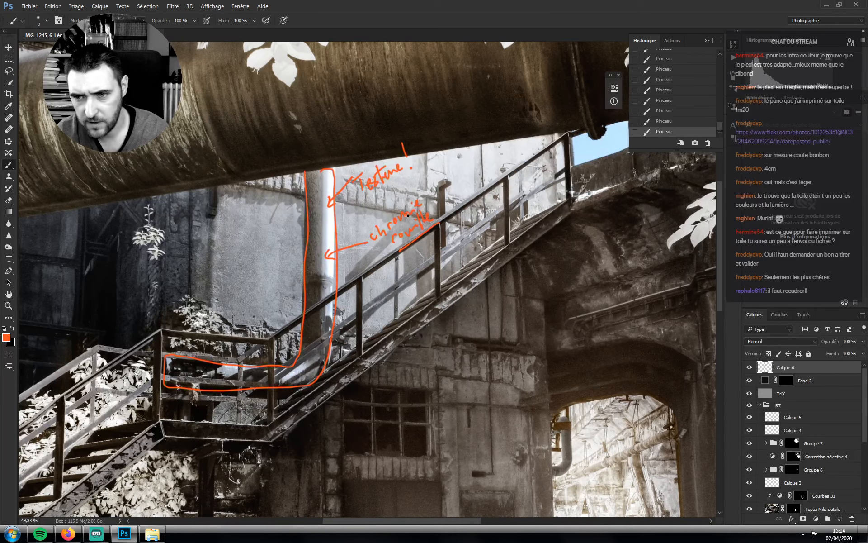
Circle the small pipe fitting beside the tunnel entrance in red and handwrite a desaturation note with a pointer line
key(ctrl+minus)
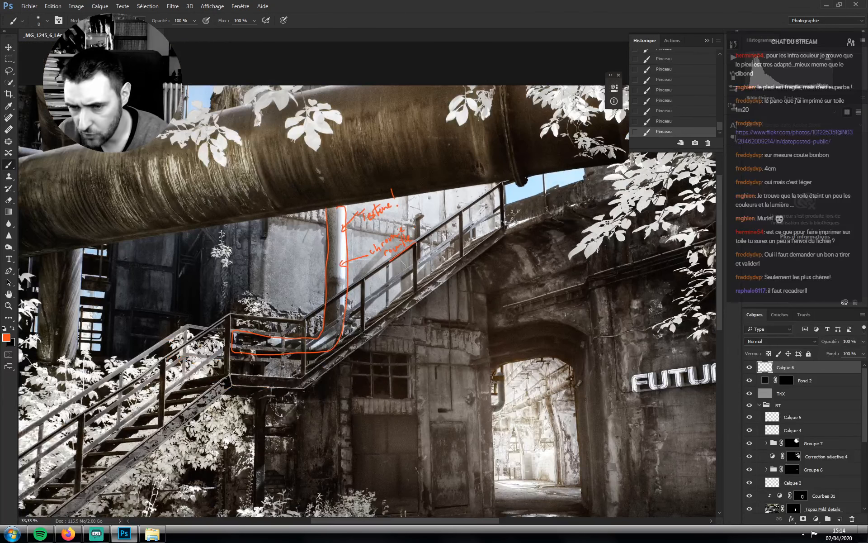
drag(493, 374, 496, 373)
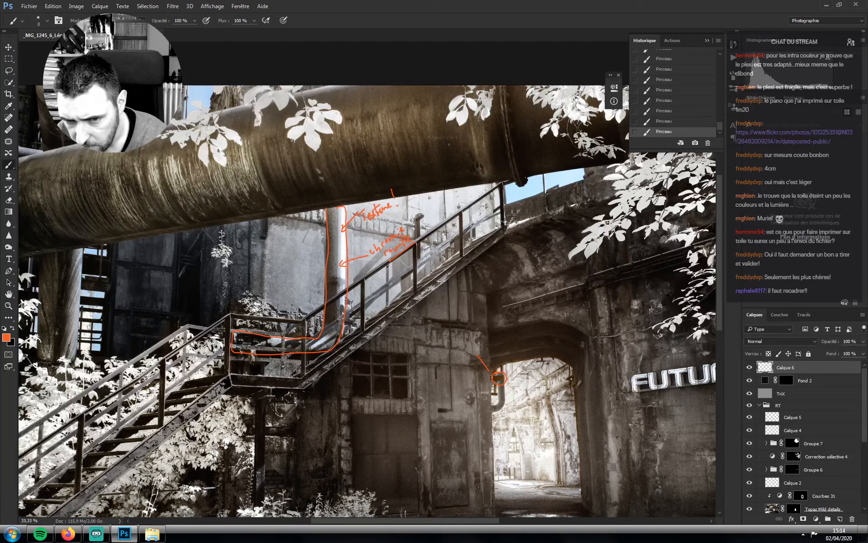
drag(470, 334, 489, 325)
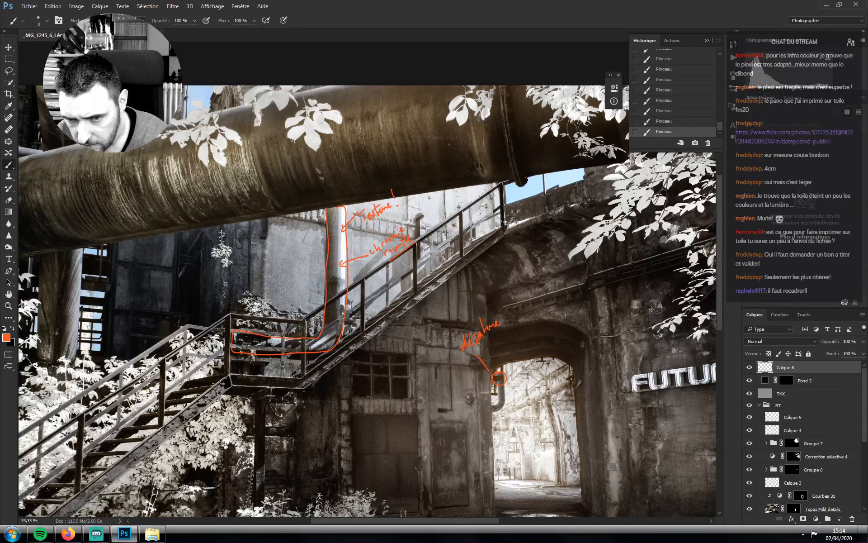
Compare the whole annotated retouch with the original Arrière-plan layer in full-screen view, and look through the layer stack
key(ctrl+minus)
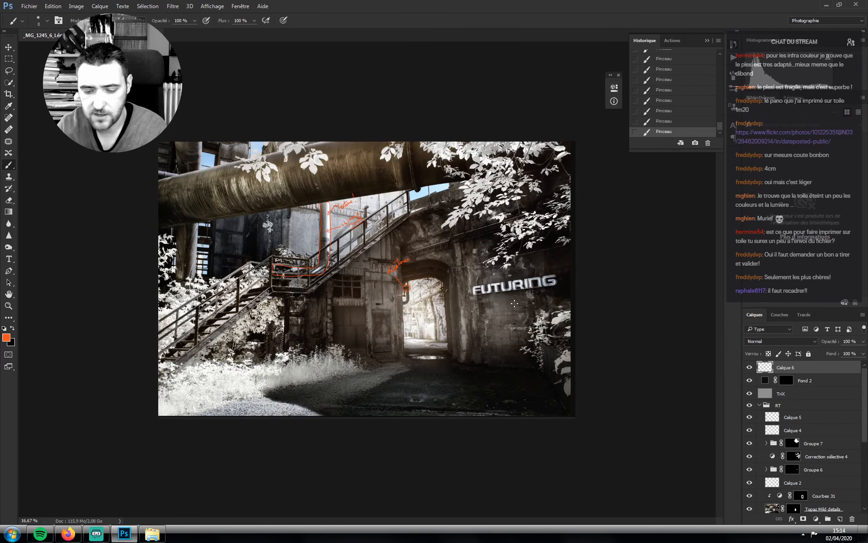
key(f)
key(ctrl+plus)
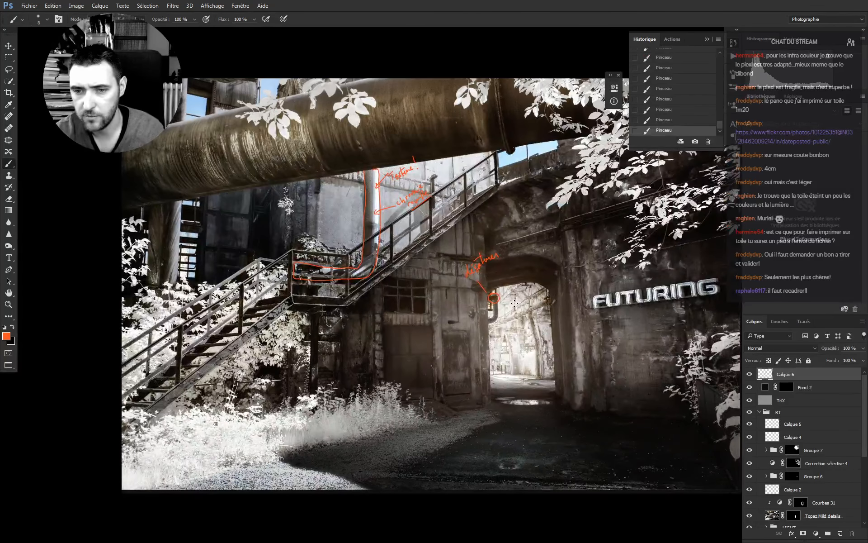
drag(515, 303, 441, 315)
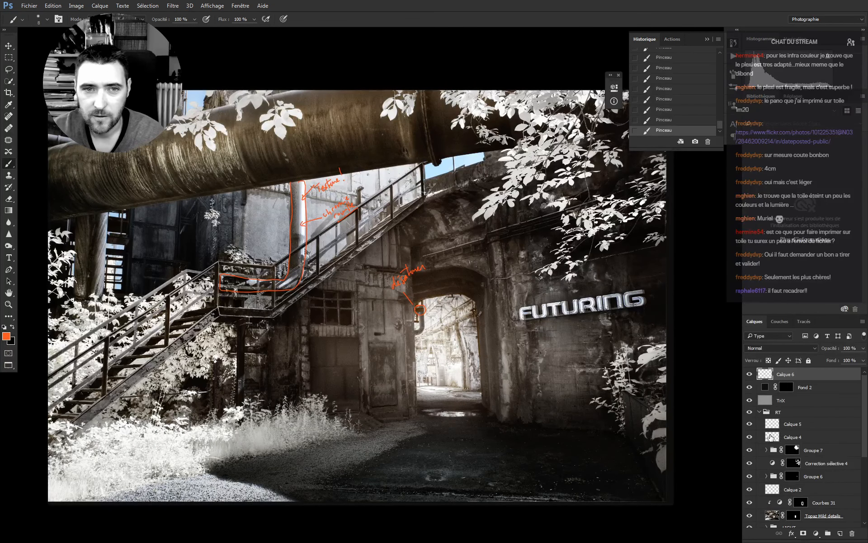
scroll(835, 406, down, 5)
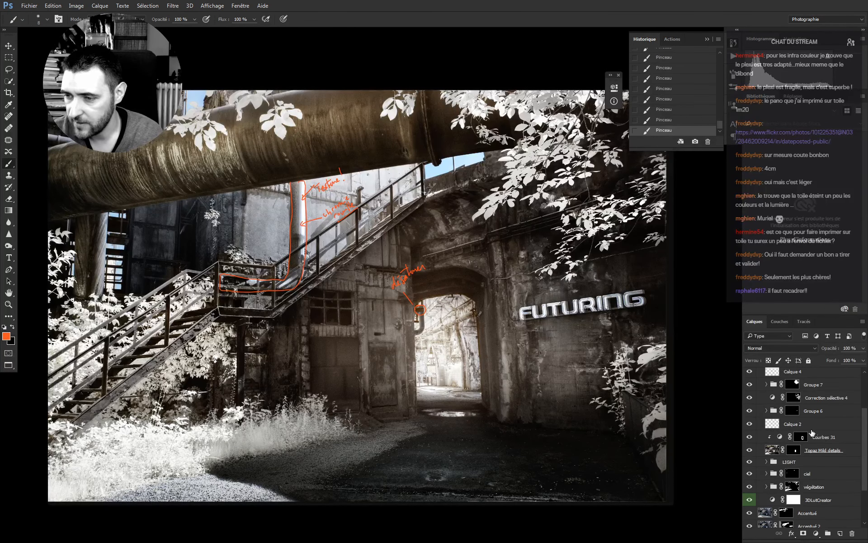
alt+click(750, 522)
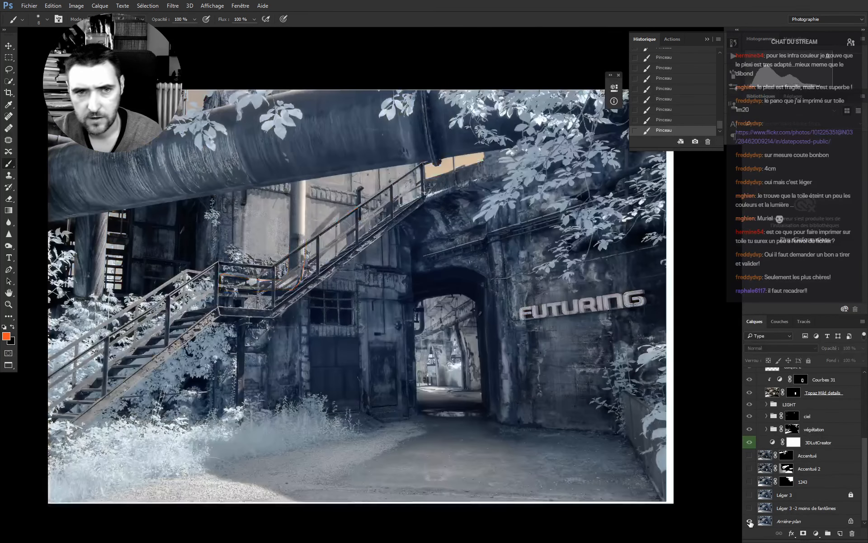
alt+click(750, 522)
alt+click(750, 522)
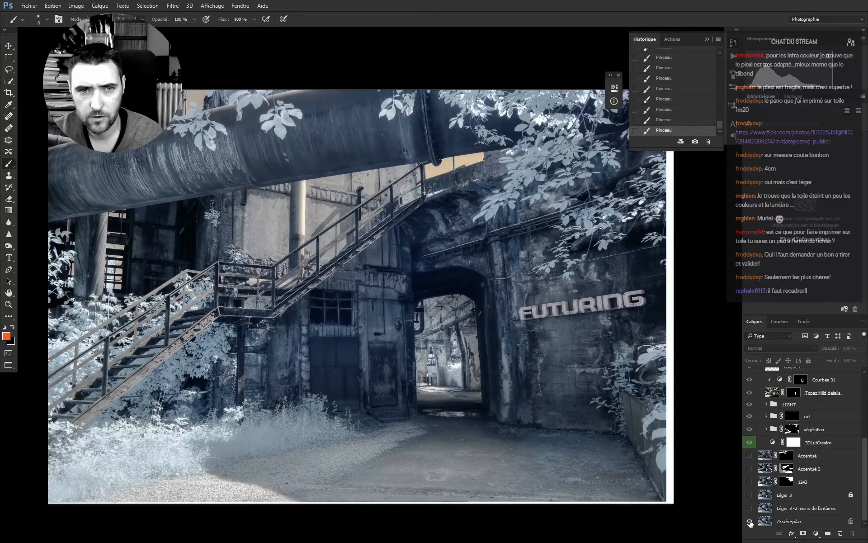
alt+click(750, 522)
alt+click(750, 522)
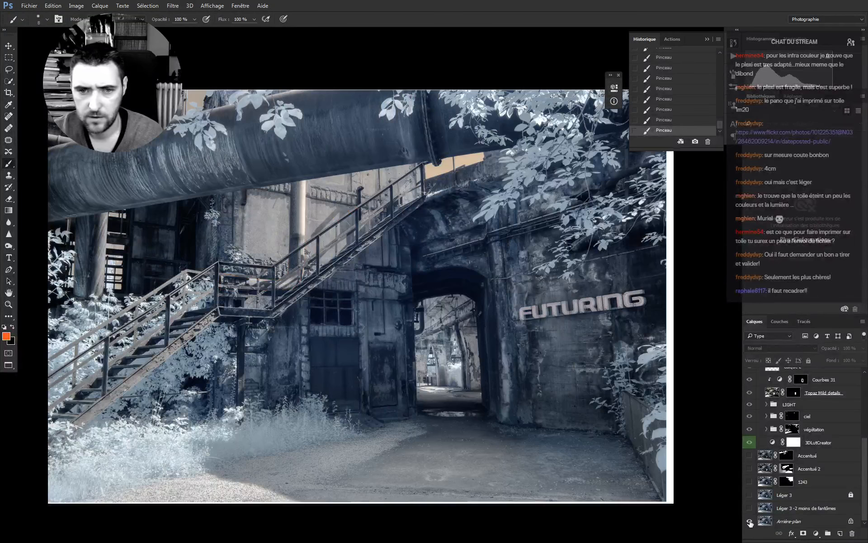
alt+click(750, 523)
alt+click(750, 523)
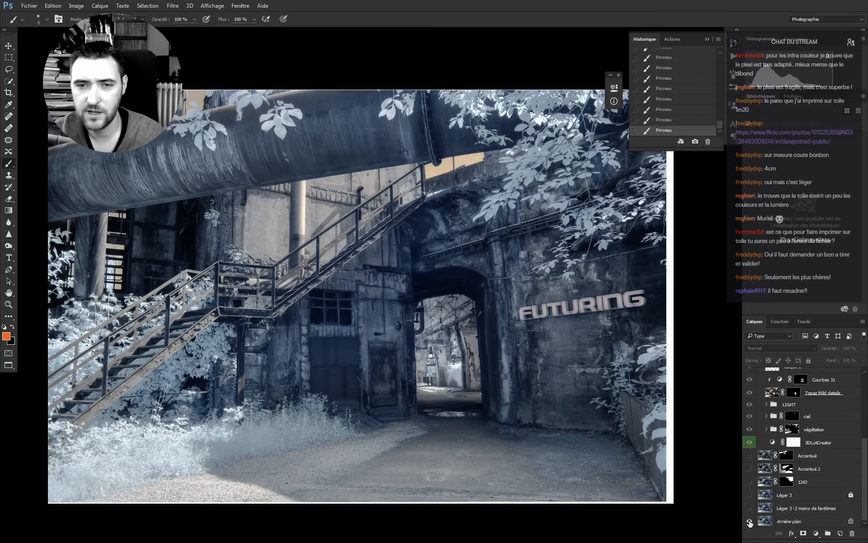
alt+click(750, 523)
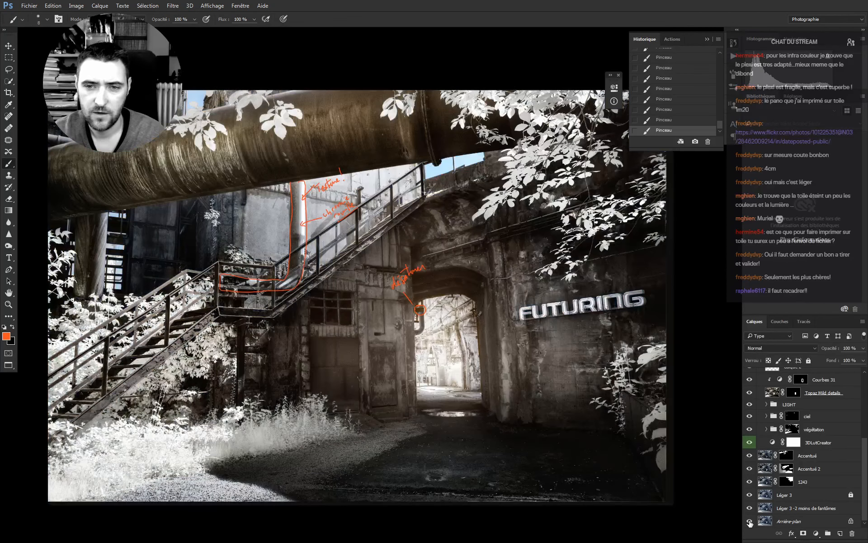
alt+click(750, 522)
alt+click(750, 522)
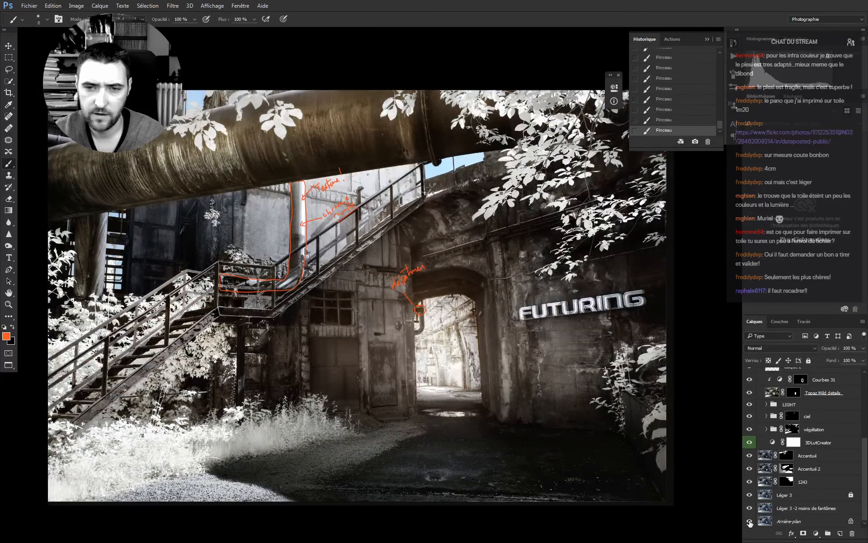
alt+click(750, 523)
alt+click(750, 523)
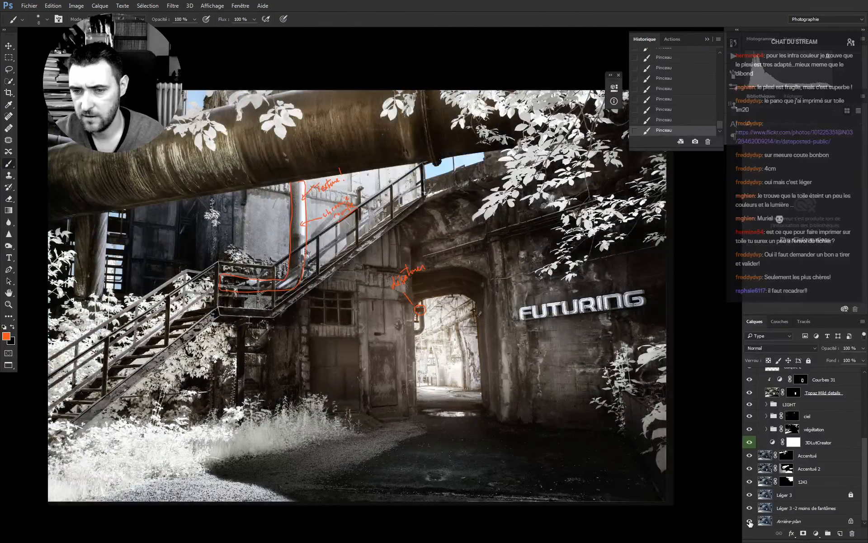
alt+click(750, 522)
alt+click(750, 522)
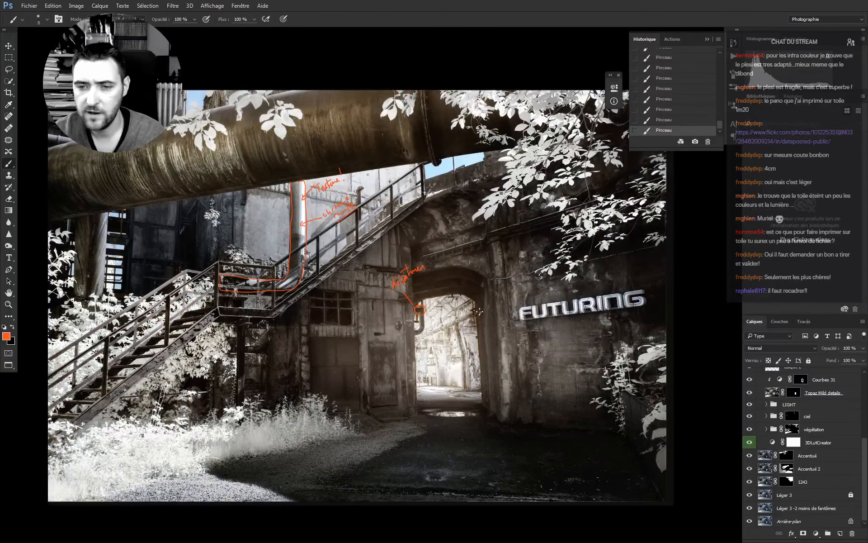
scroll(851, 456, up, 5)
key(z)
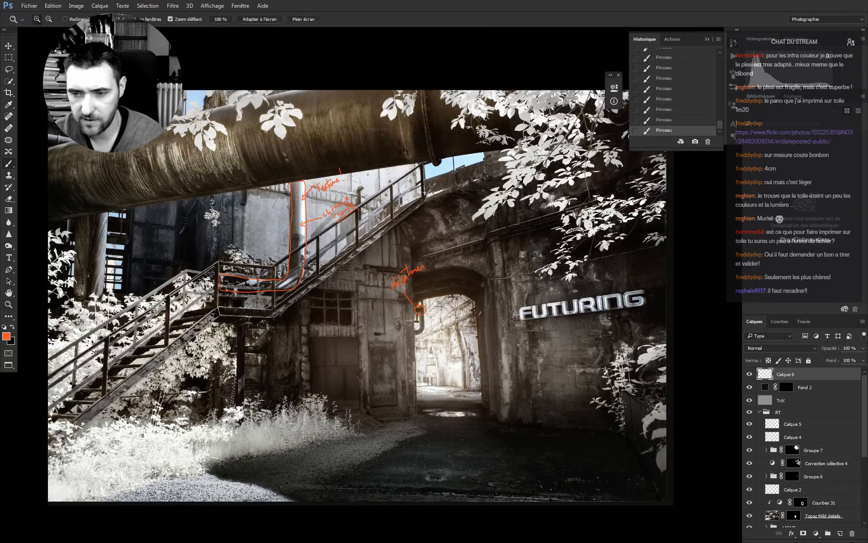
drag(473, 293, 450, 305)
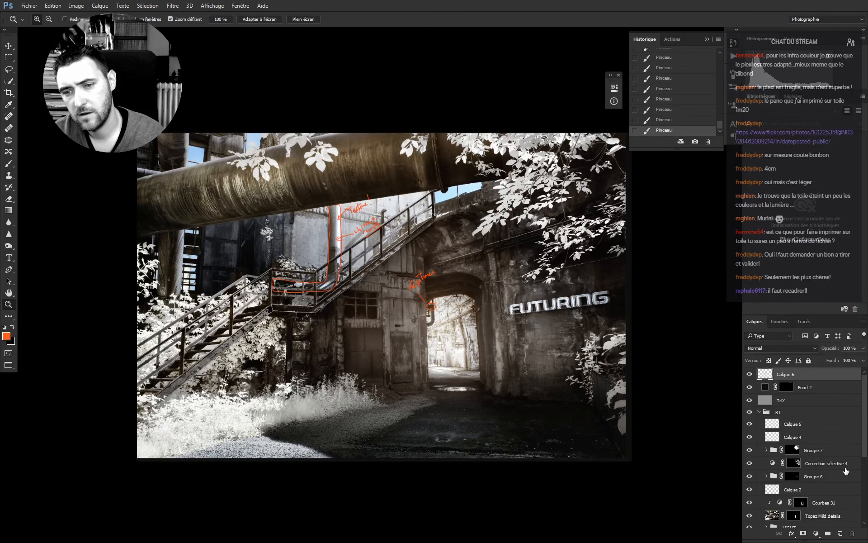
scroll(832, 471, down, 3)
scroll(812, 473, down, 2)
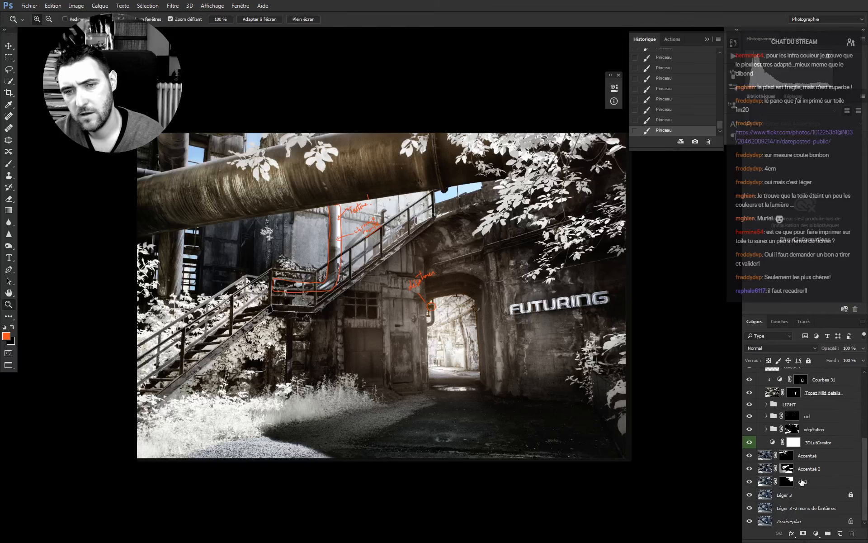
scroll(803, 479, up, 5)
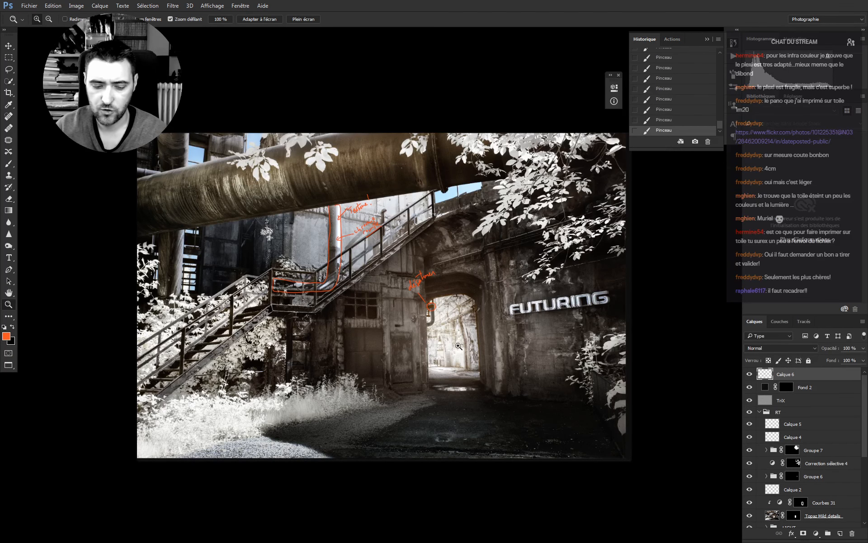
Save the annotated photo and return to the standard screen mode
key(ctrl+s)
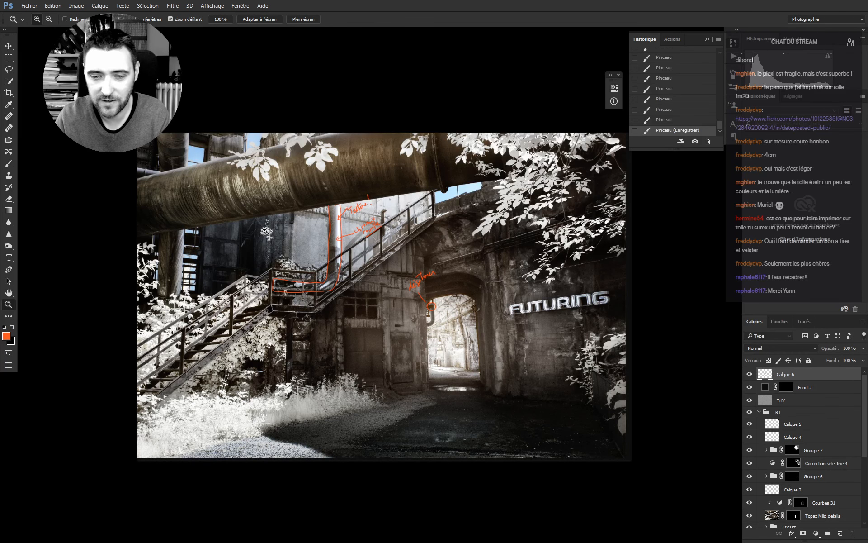
key(f)
key(f)
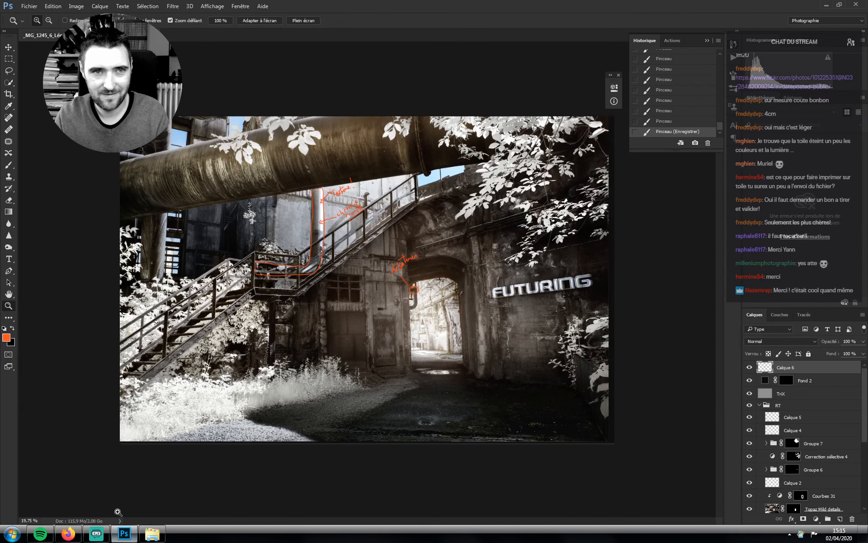
Close the photo, quit Photoshop and switch to Streamlabs OBS
key(ctrl+w)
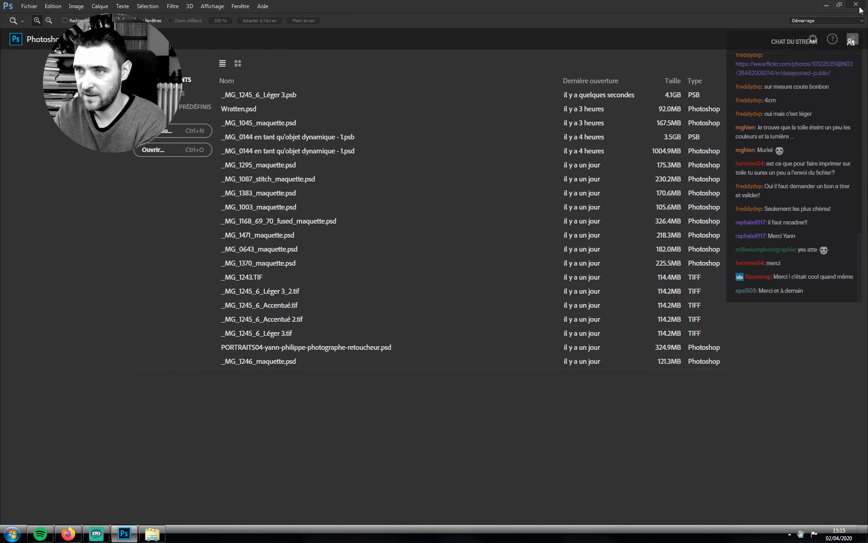
key(ctrl+q)
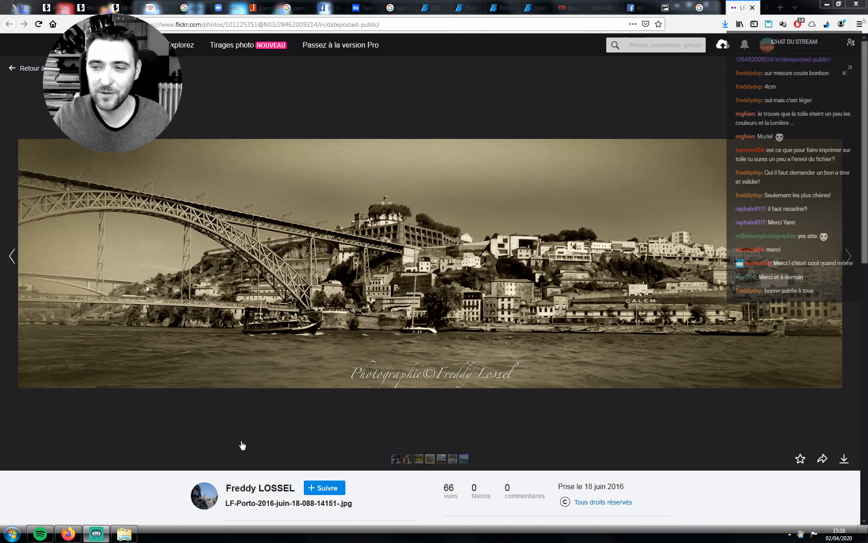
click(96, 535)
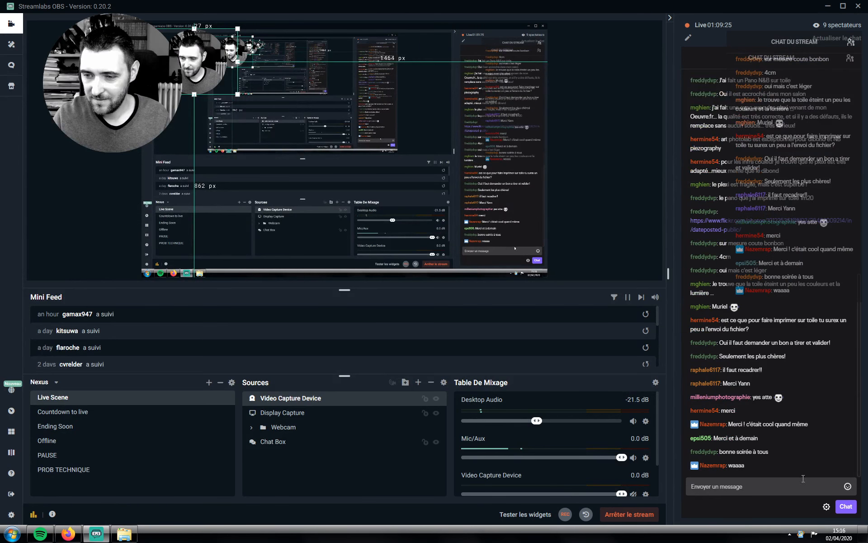